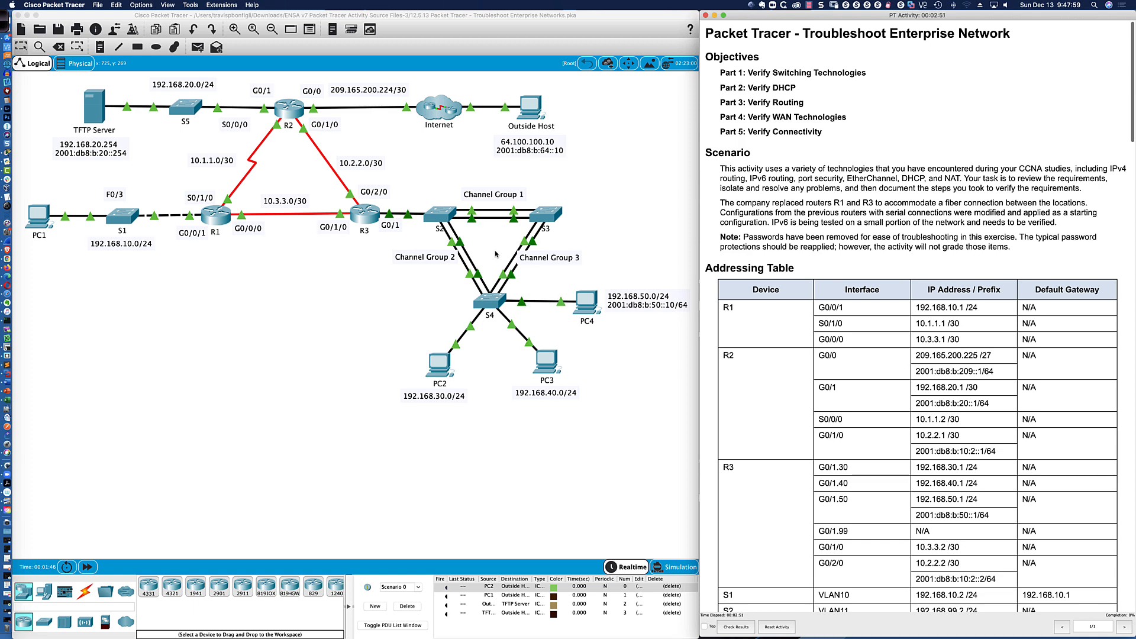
# Read the activity's scenario, addressing table and the Part 1 switching instructions down to the port security steps for S1
pyautogui.scroll(-1, 503, 239)
pyautogui.scroll(1, 506, 235)
pyautogui.hscroll(1, 506, 235)
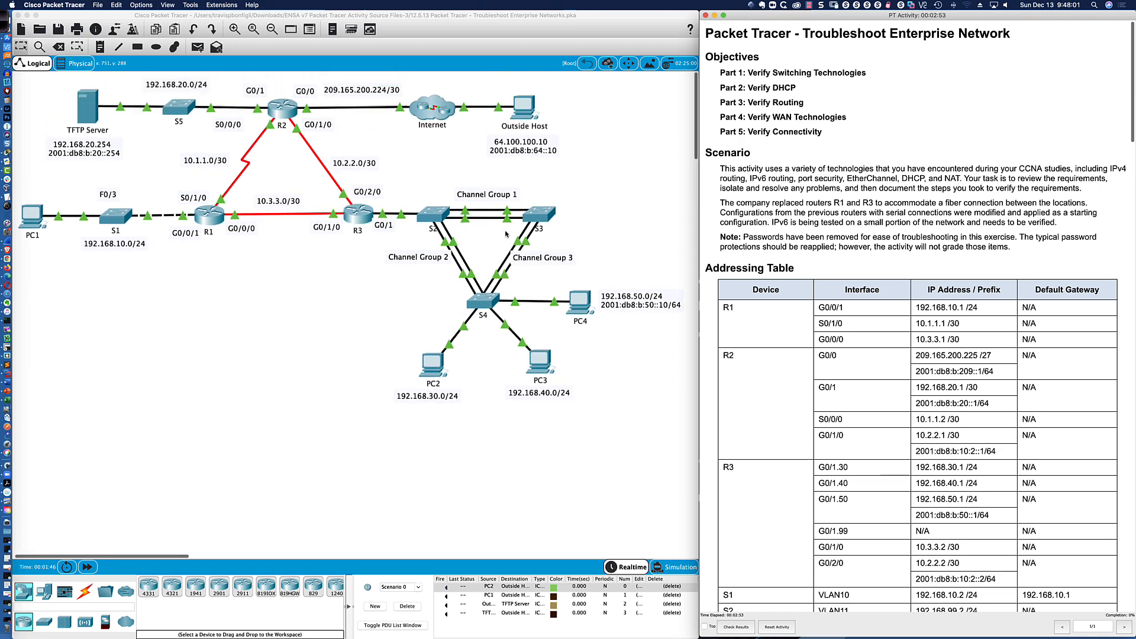
pyautogui.hscroll(-1, 503, 237)
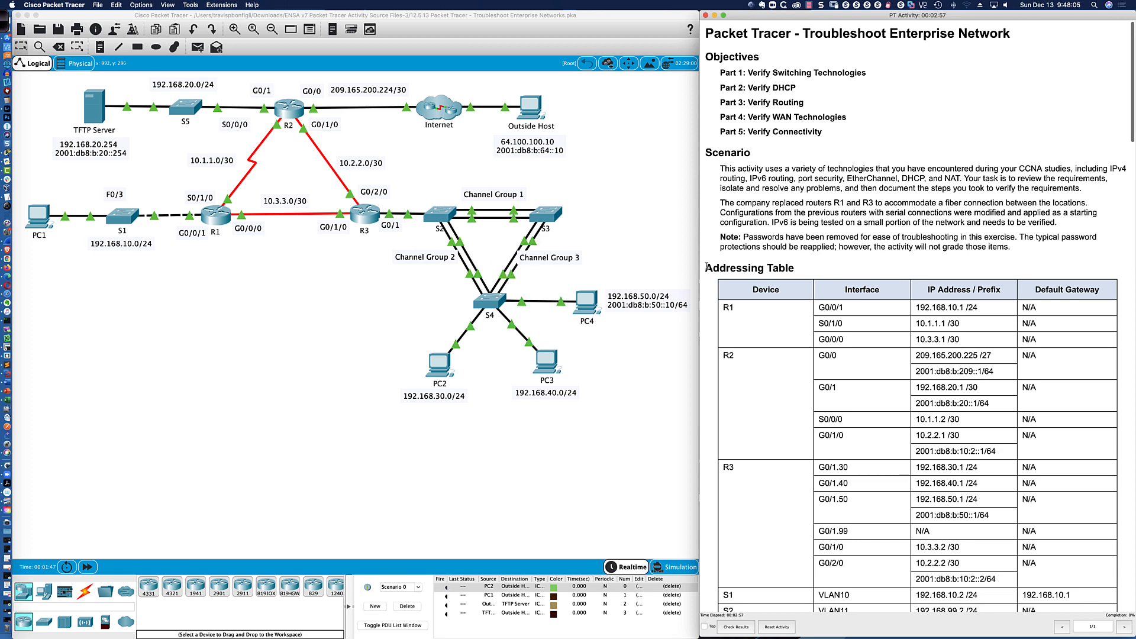
pyautogui.scroll(-1, 812, 209)
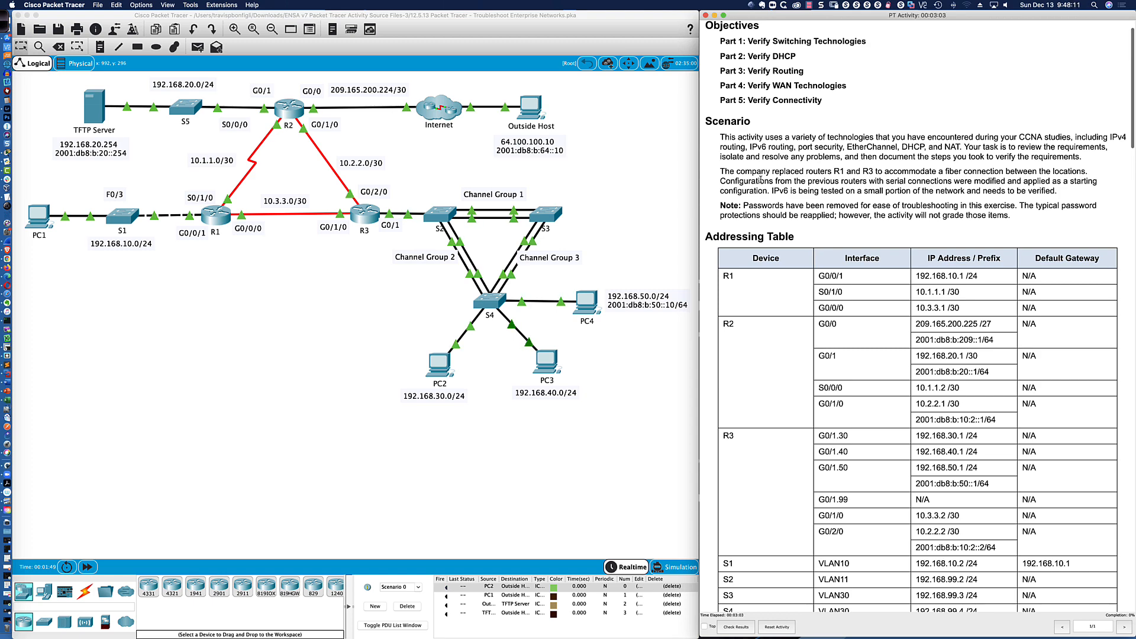
pyautogui.scroll(-5, 761, 180)
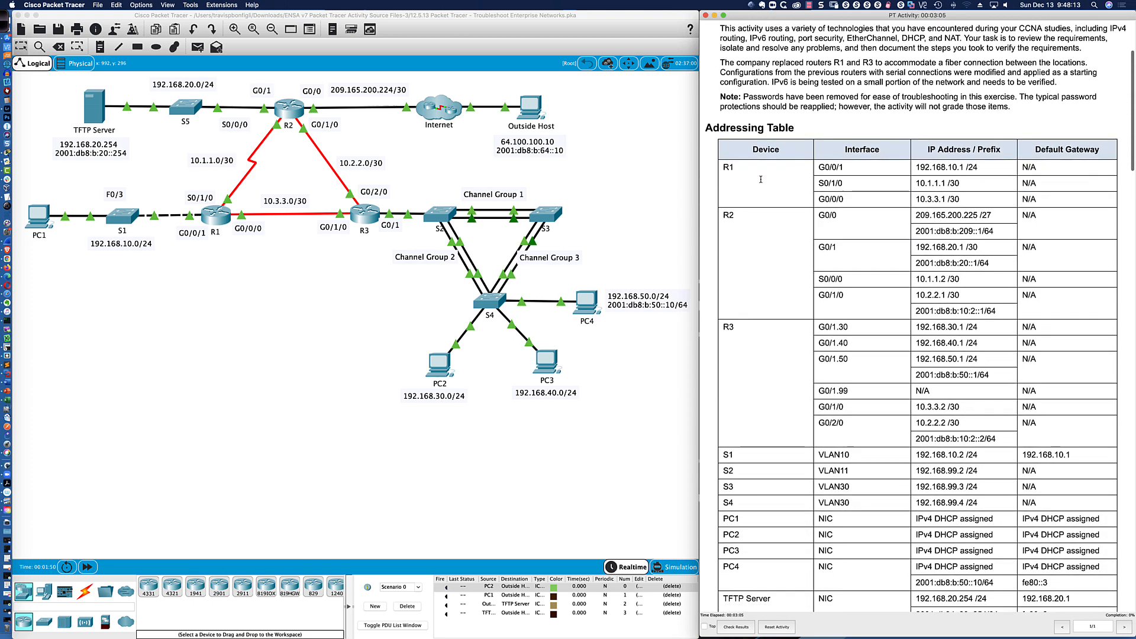
pyautogui.scroll(-2, 761, 180)
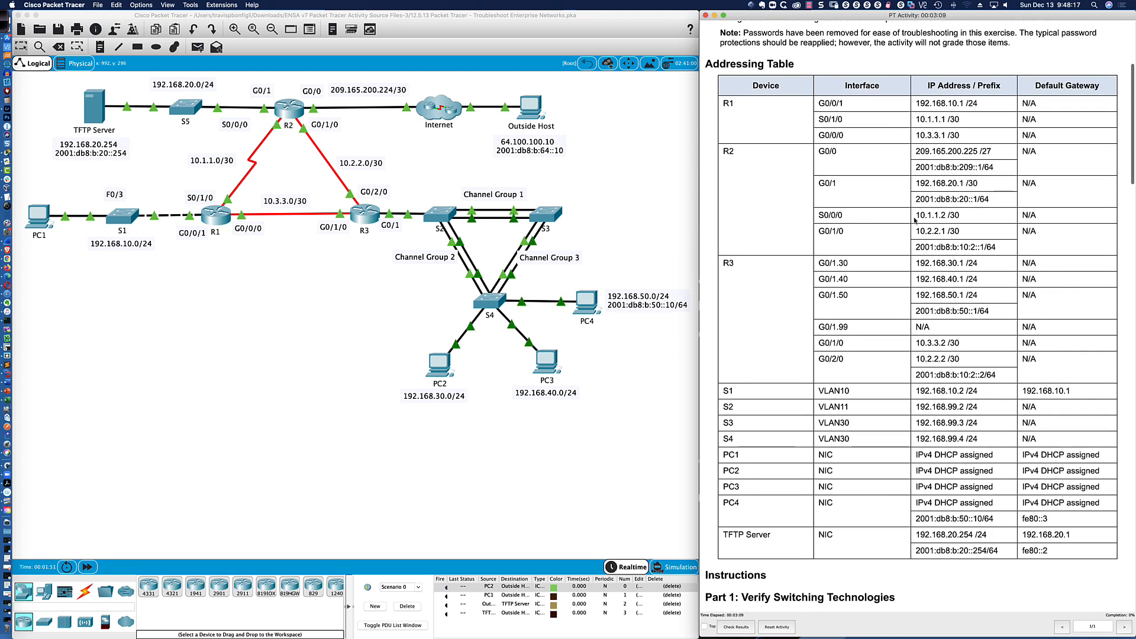
pyautogui.scroll(-1, 875, 218)
pyautogui.scroll(-4, 875, 218)
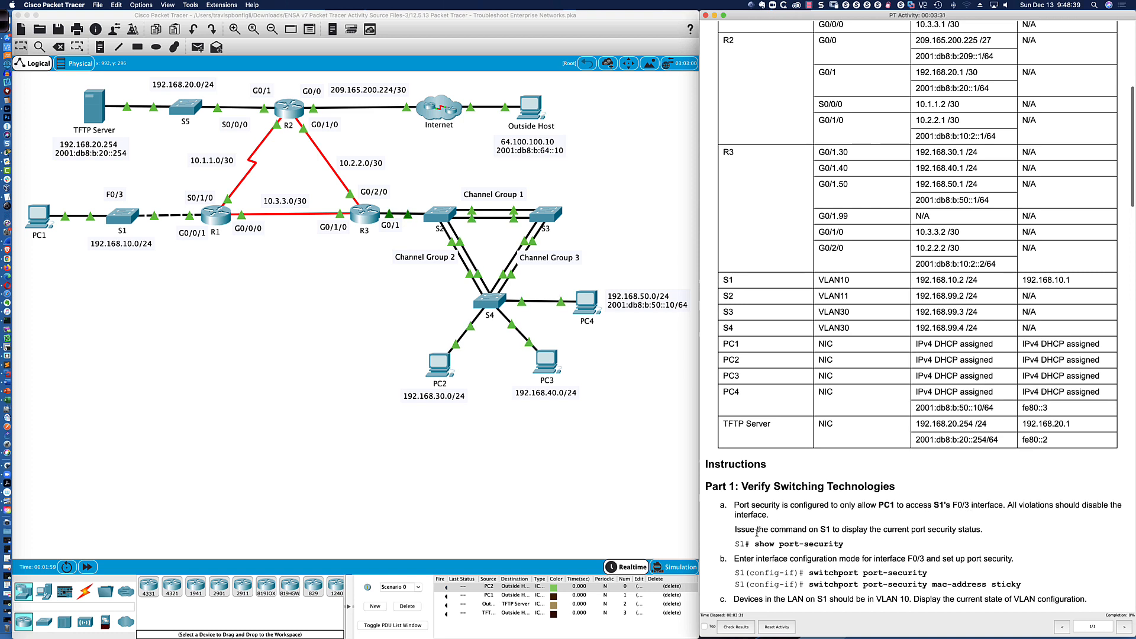
# Open switch S1's command line in a widened window below the topology and enter privileged EXEC mode
pyautogui.click(113, 215)
pyautogui.moveTo(496, 190); pyautogui.dragTo(80, 368)
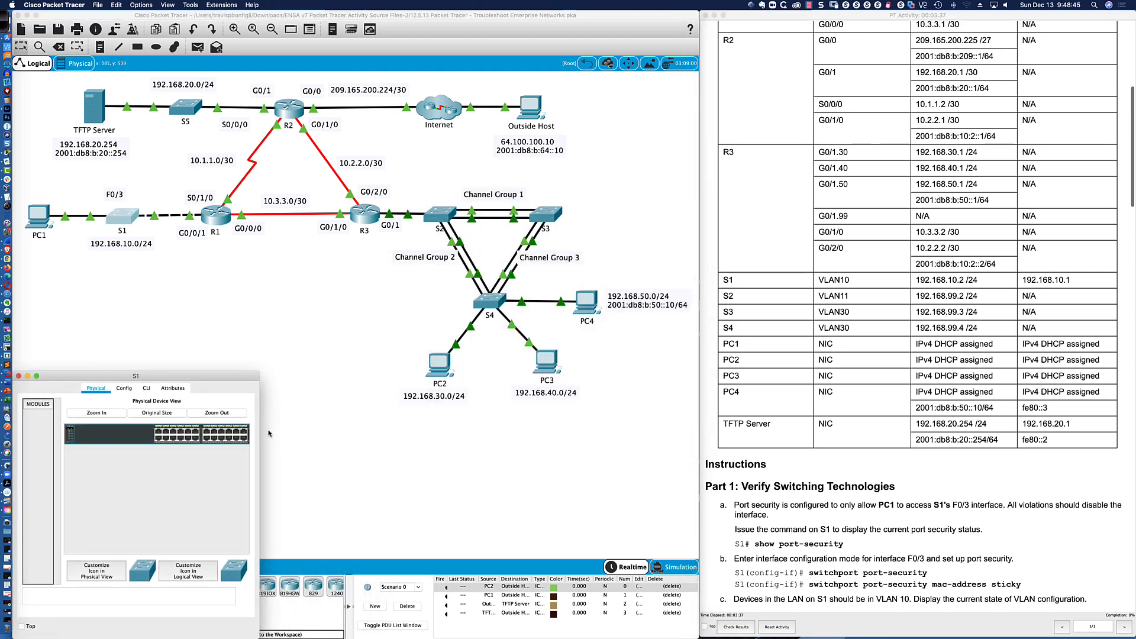
pyautogui.moveTo(260, 418); pyautogui.dragTo(636, 419)
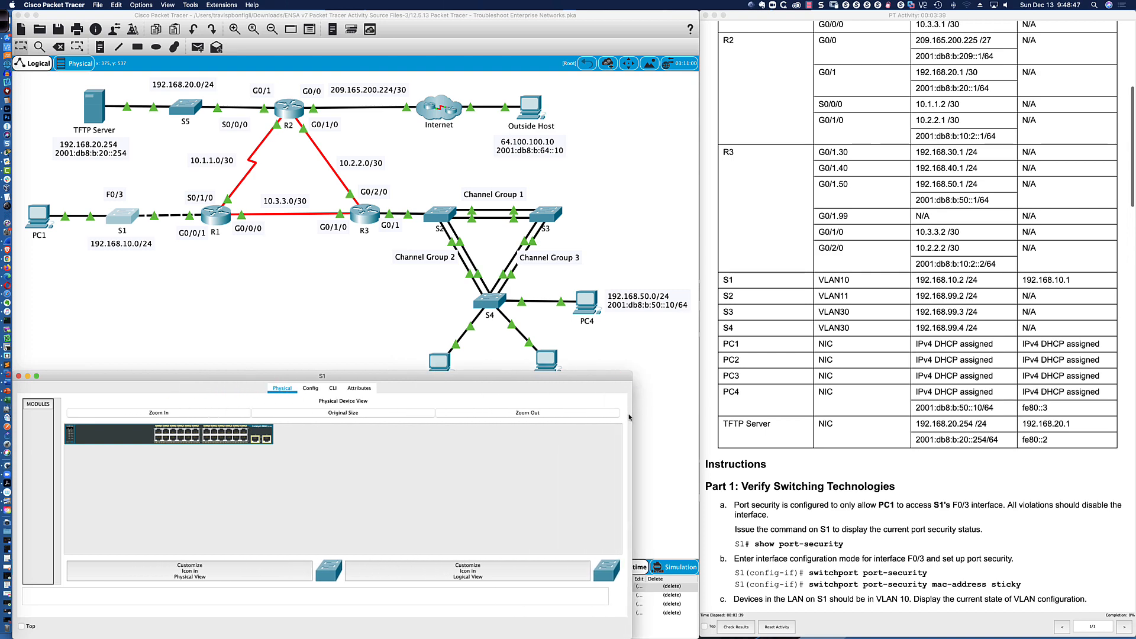
pyautogui.click(333, 388)
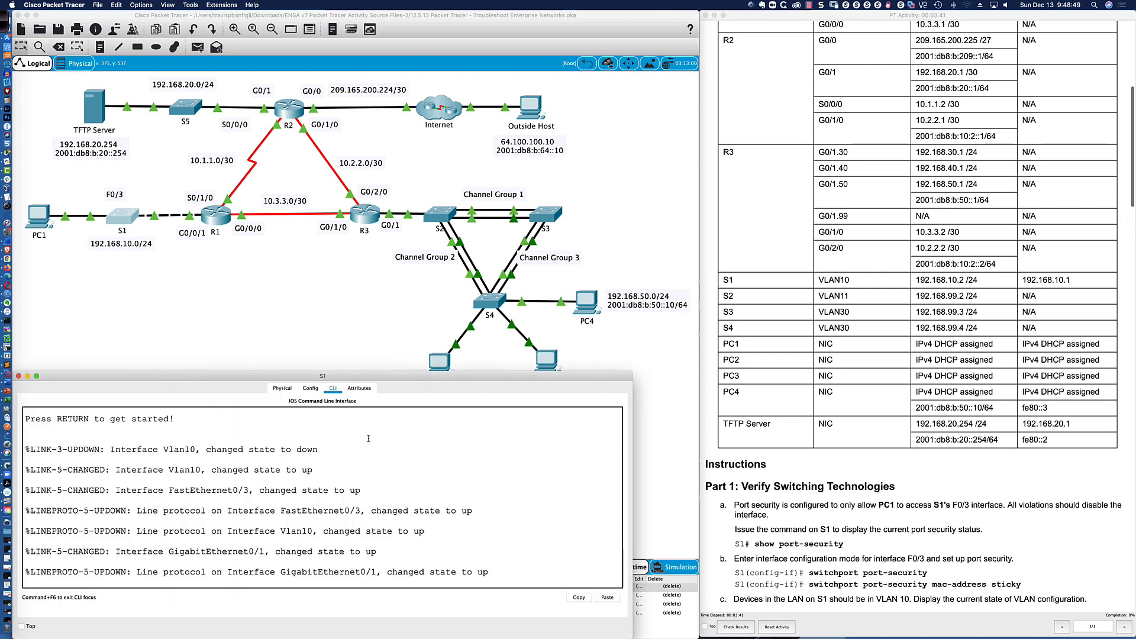
pyautogui.press('Return')
pyautogui.press('Return')
pyautogui.press('Return')
pyautogui.press('Return')
pyautogui.write('en')
pyautogui.press('Return')
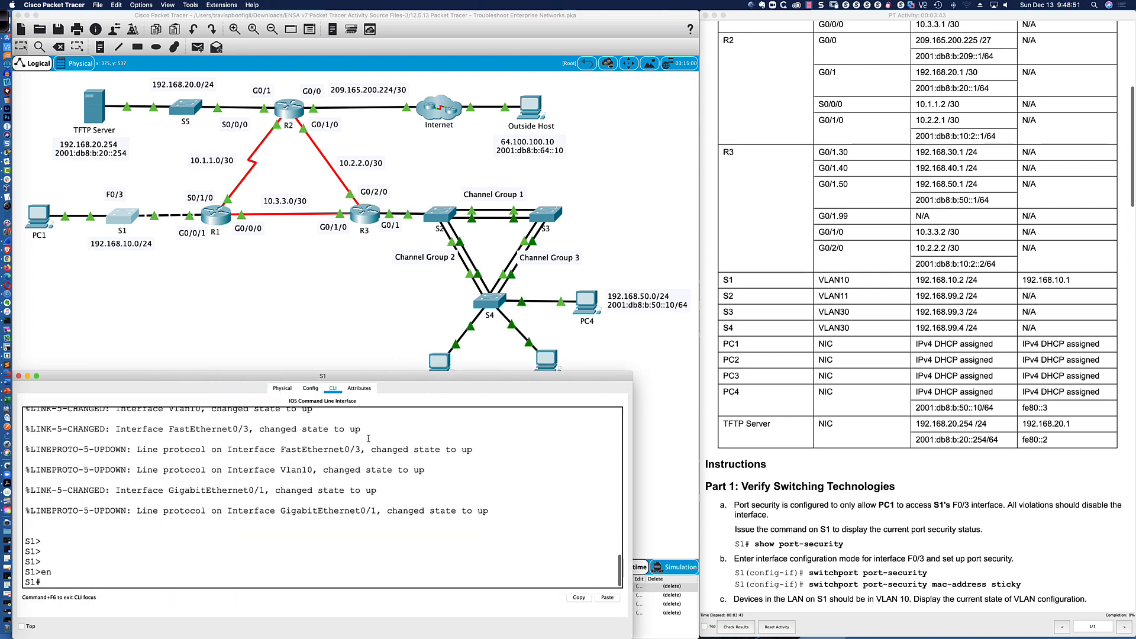
# Check the available show port-security options on S1 and run show port-security
pyautogui.write('show port')
pyautogui.press('Tab')
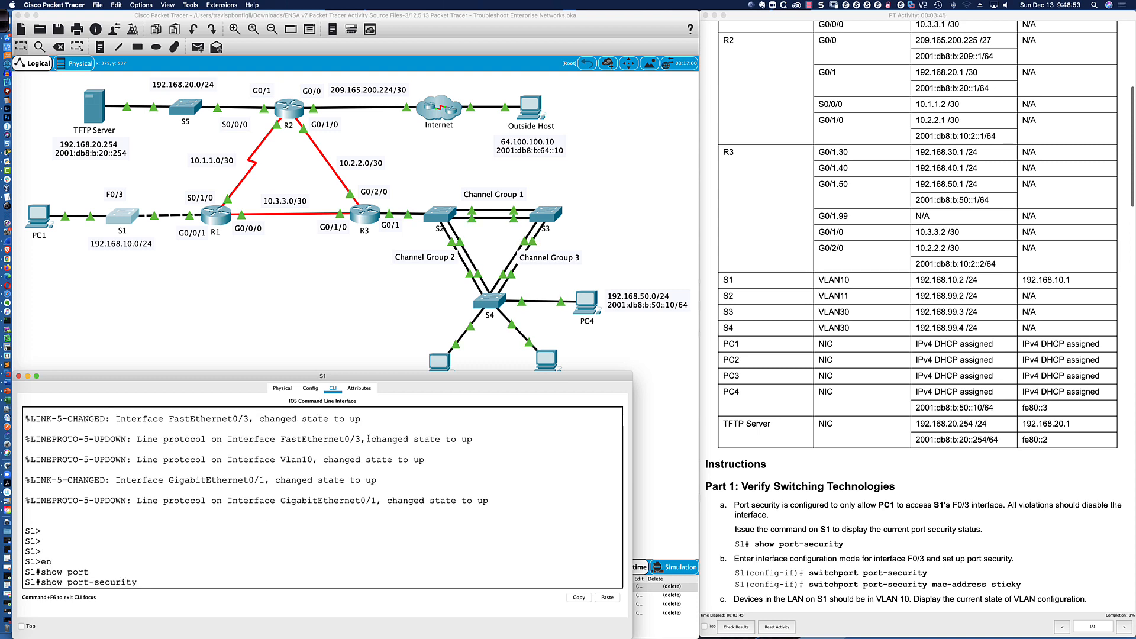
pyautogui.write('?')
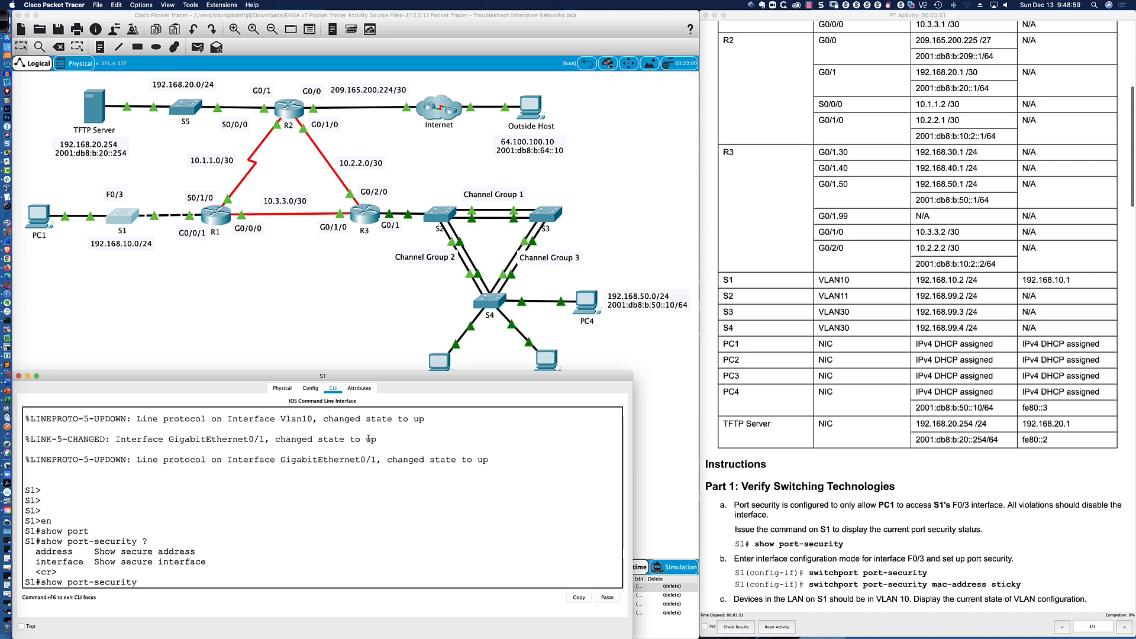
pyautogui.press('Return')
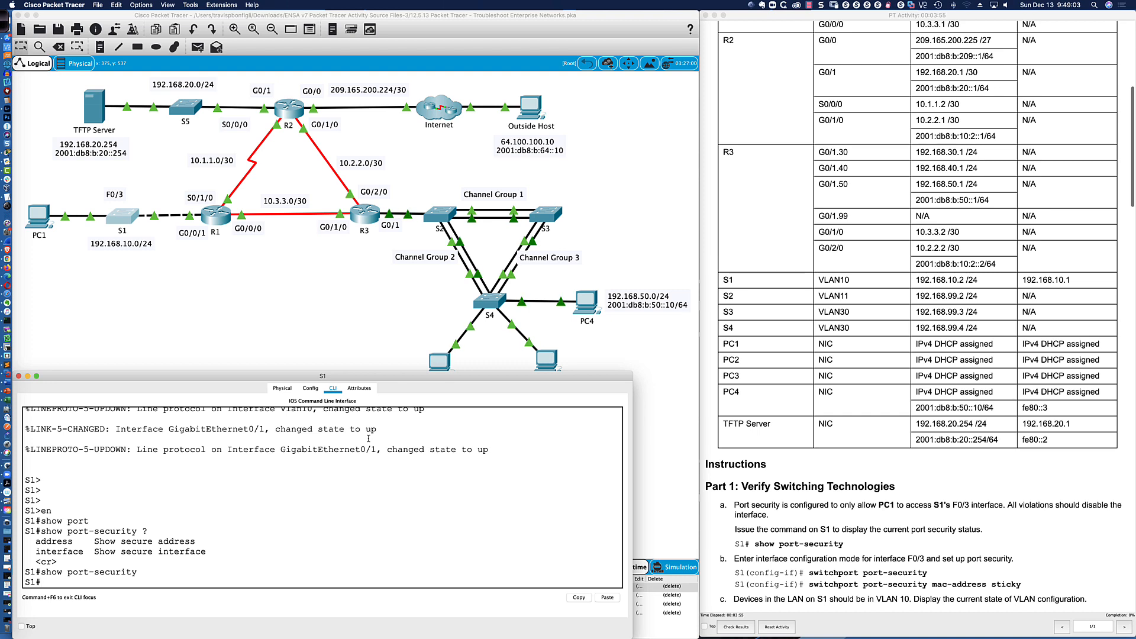
# Display the port security details of S1's FastEthernet 0/3 interface with show port-security interface fa0/3
pyautogui.press('Up')
pyautogui.write('inter')
pyautogui.press('Tab')
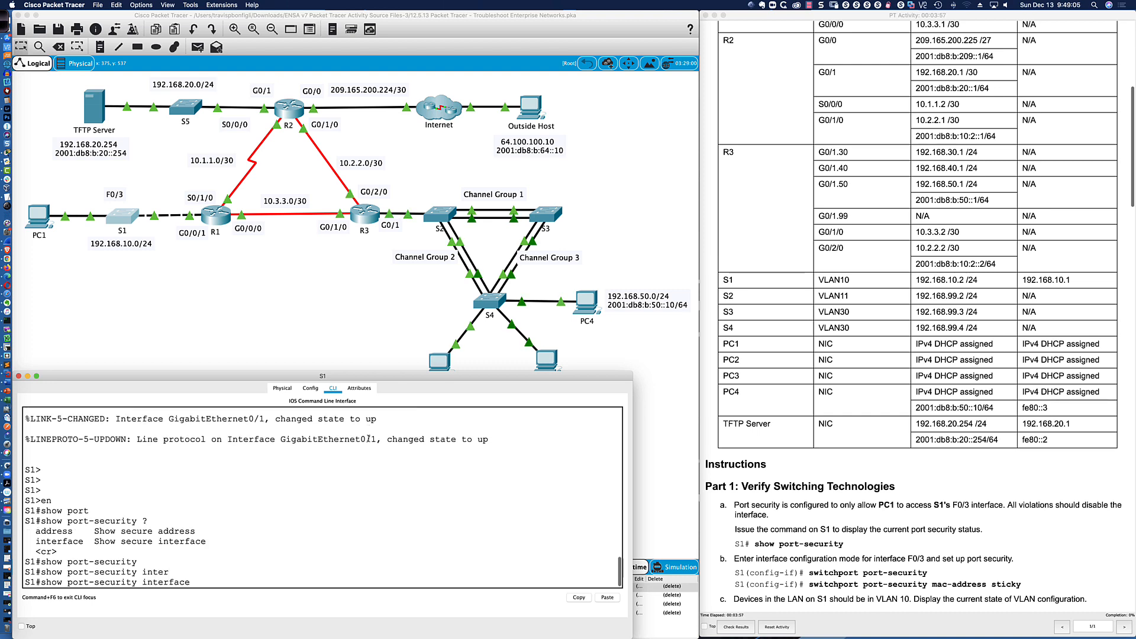
pyautogui.write('?')
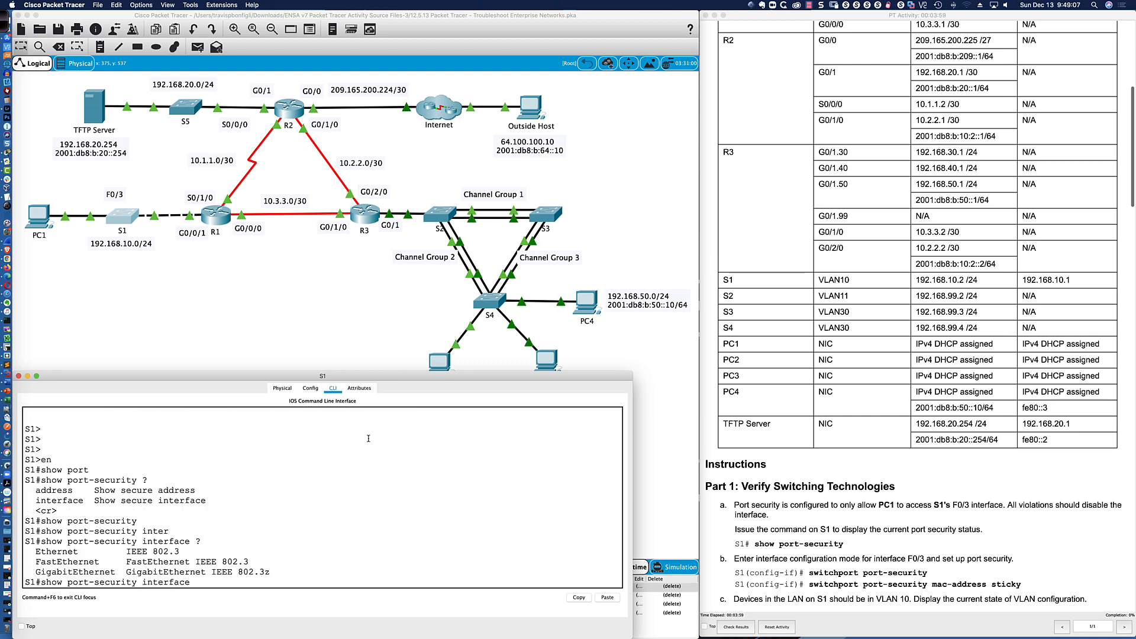
pyautogui.write('fa0/')
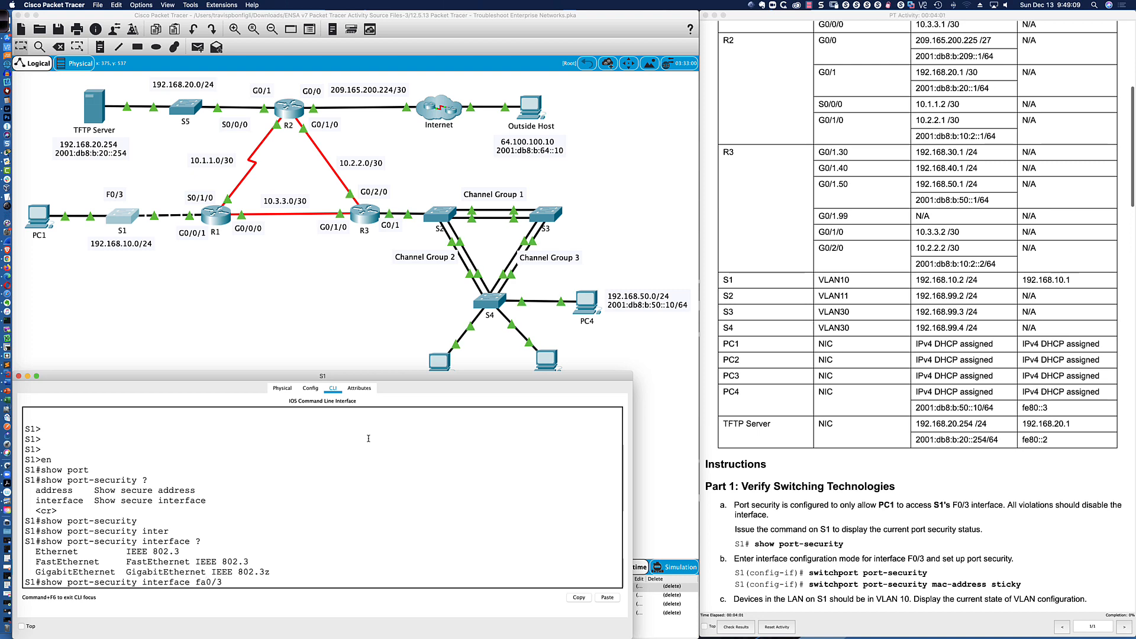
pyautogui.write('3')
pyautogui.press('Return')
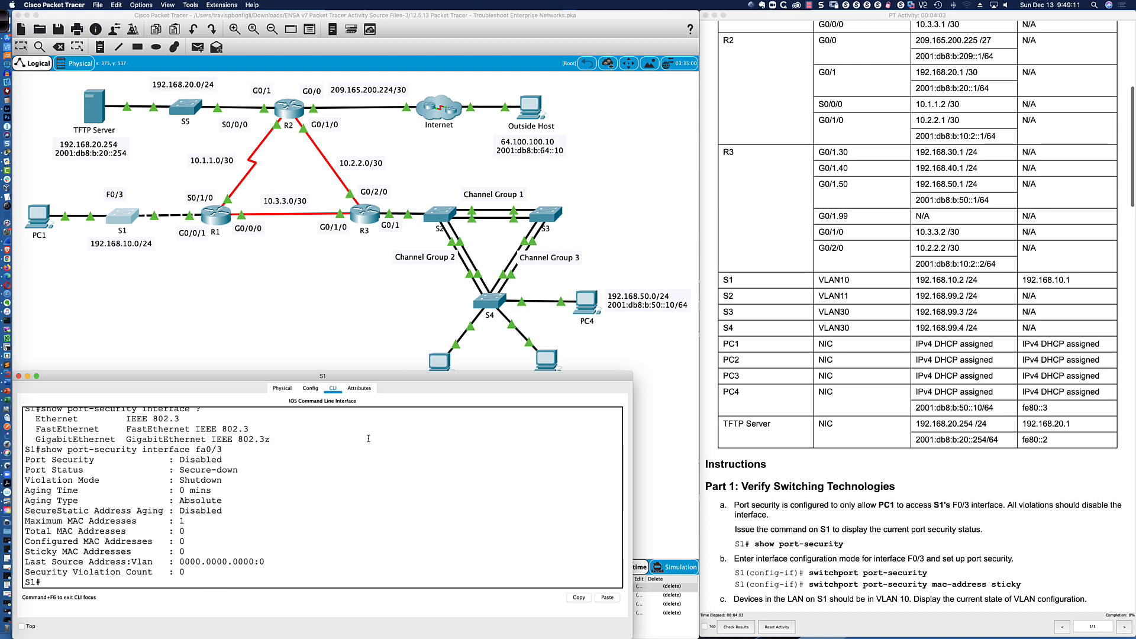
# Examine the port security status, violation mode, aging settings and maximum MAC addresses in the fa0/3 output
pyautogui.scroll(-1, 60, 457)
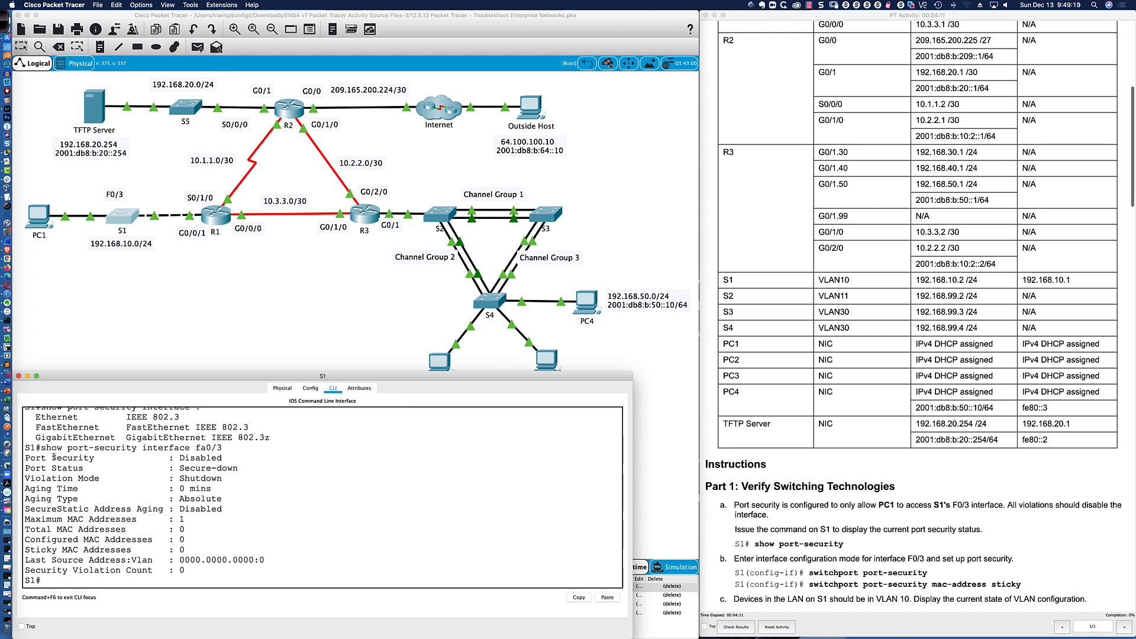
pyautogui.moveTo(55, 459); pyautogui.dragTo(241, 460)
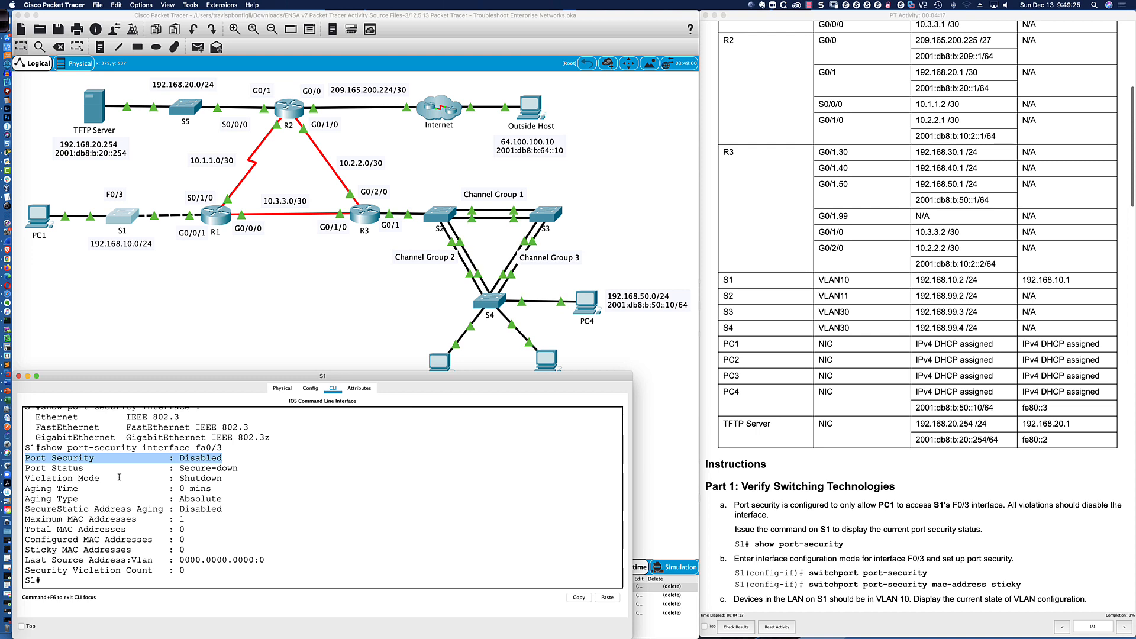
pyautogui.moveTo(37, 469); pyautogui.dragTo(226, 479)
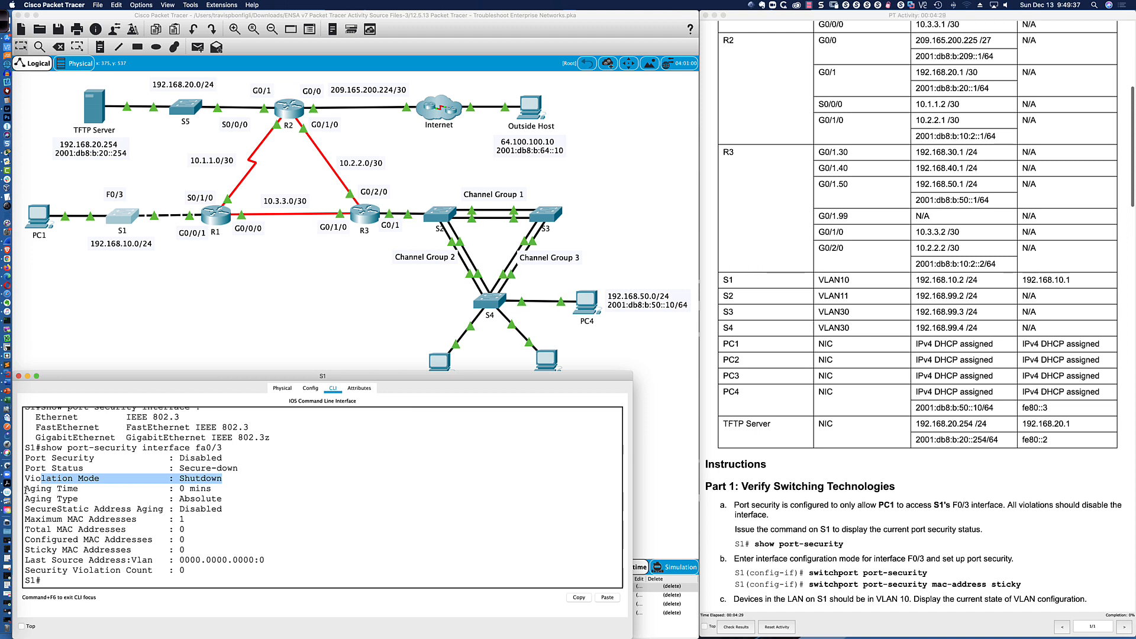
pyautogui.moveTo(26, 490); pyautogui.dragTo(216, 490)
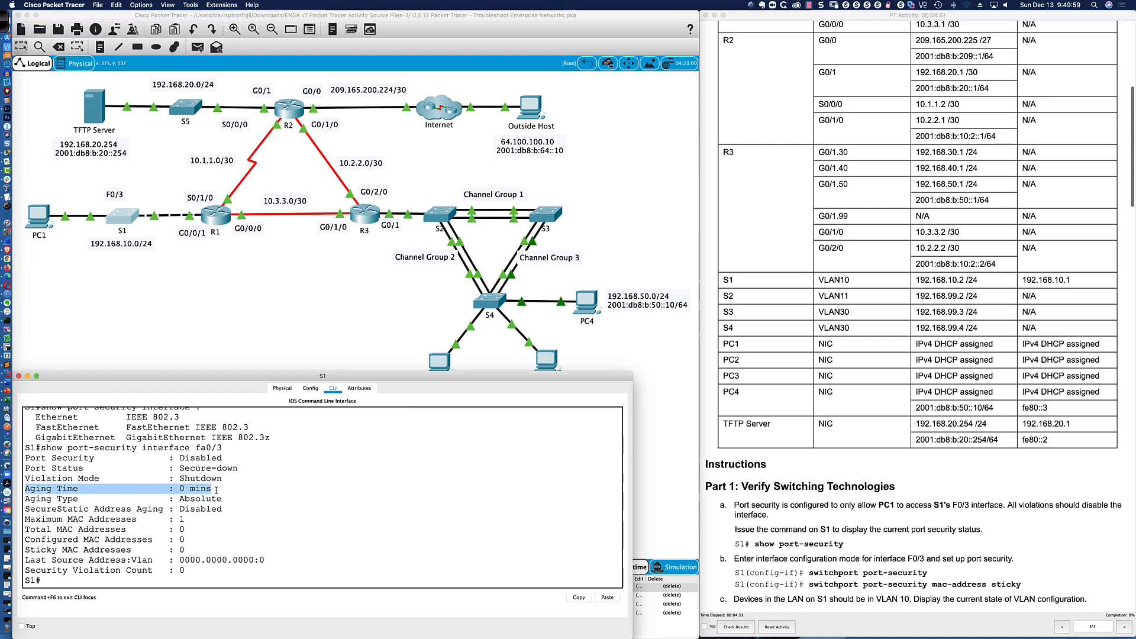
pyautogui.moveTo(216, 490); pyautogui.dragTo(221, 498)
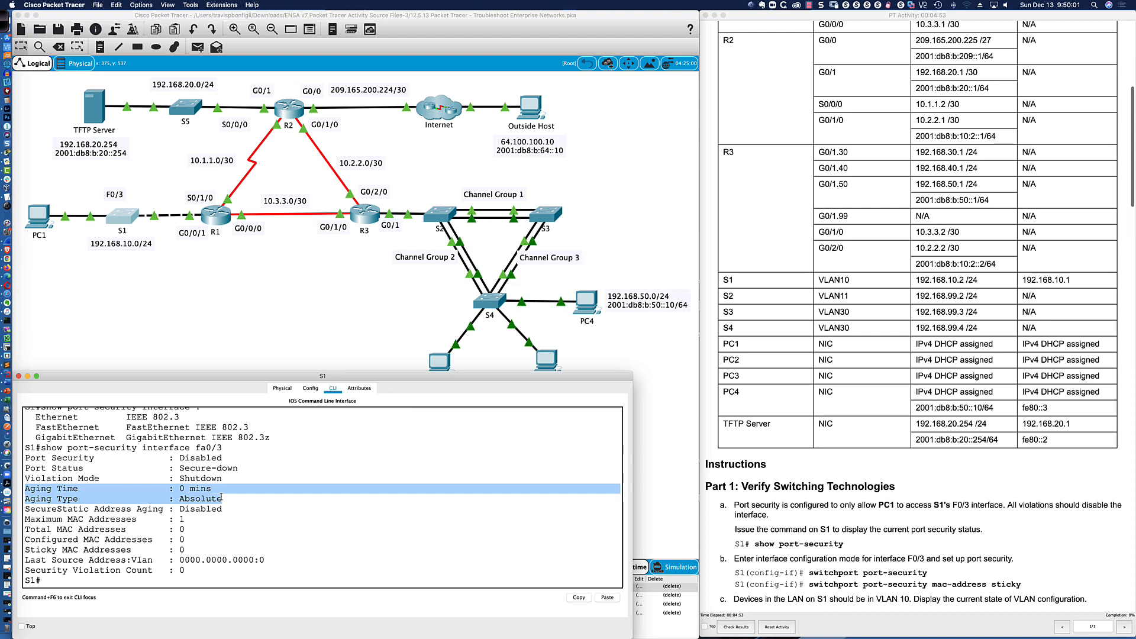
pyautogui.click(211, 518)
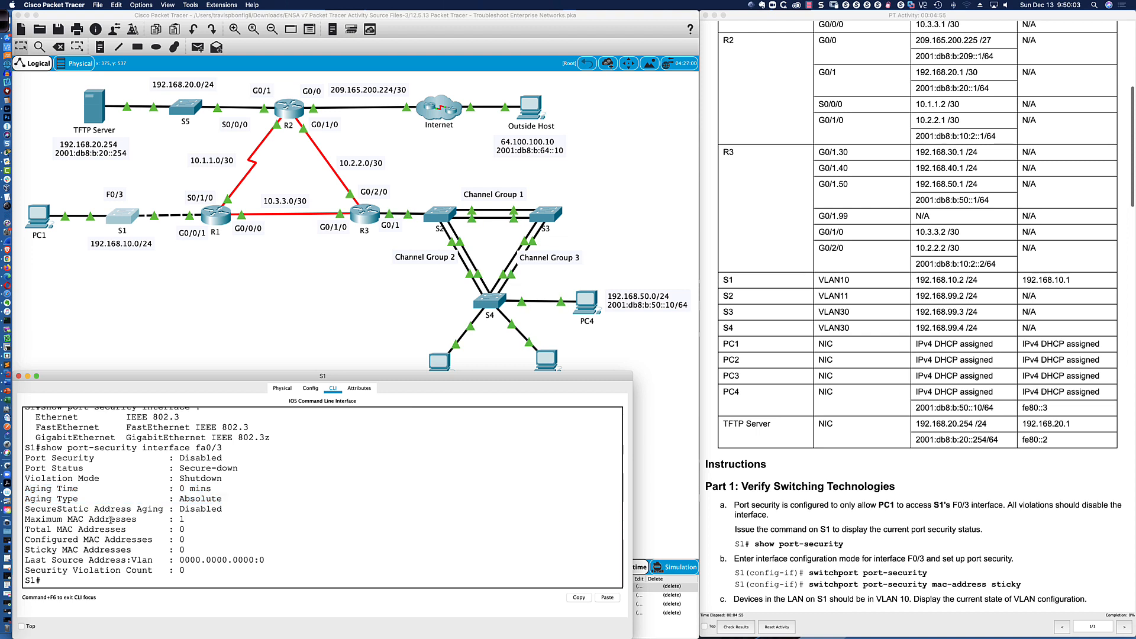
pyautogui.moveTo(64, 519); pyautogui.dragTo(186, 518)
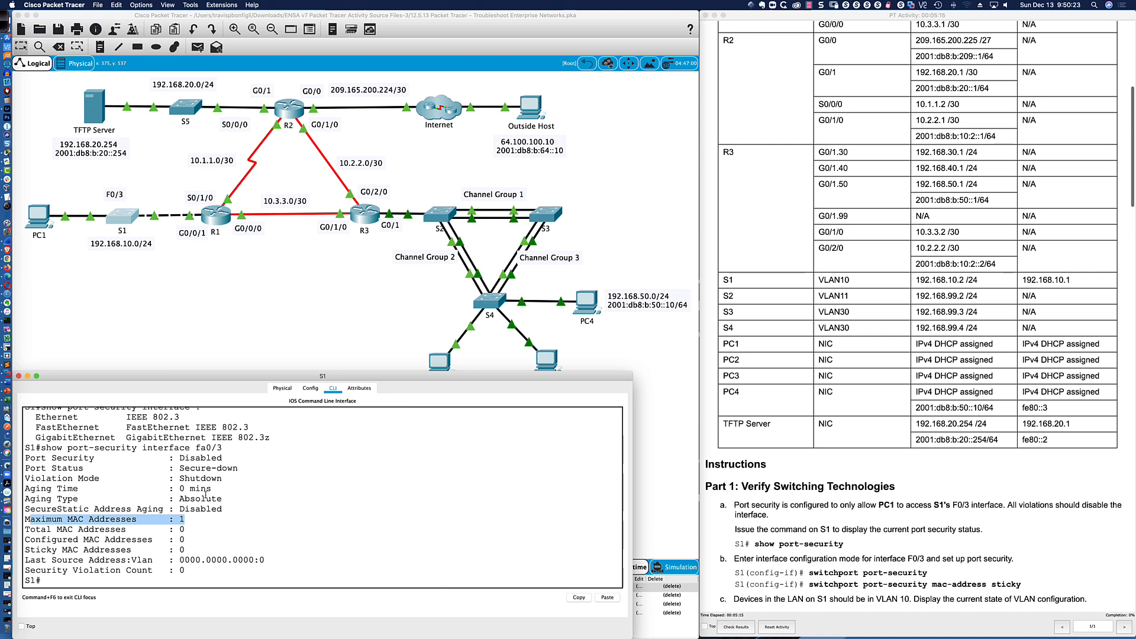
pyautogui.moveTo(172, 479); pyautogui.dragTo(206, 479)
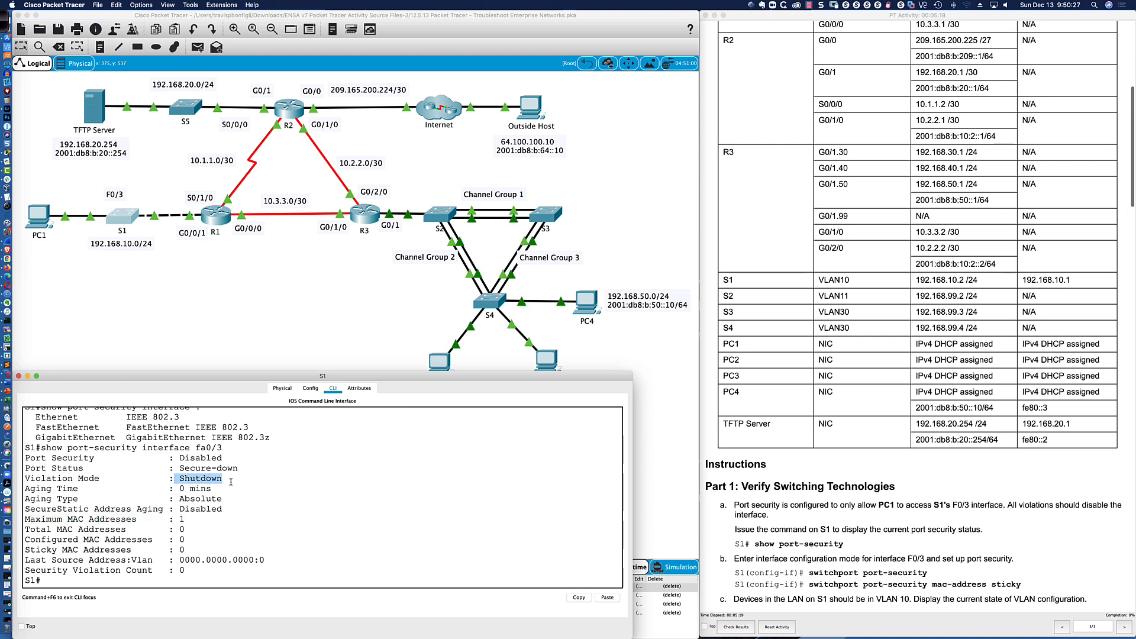
pyautogui.click(175, 519)
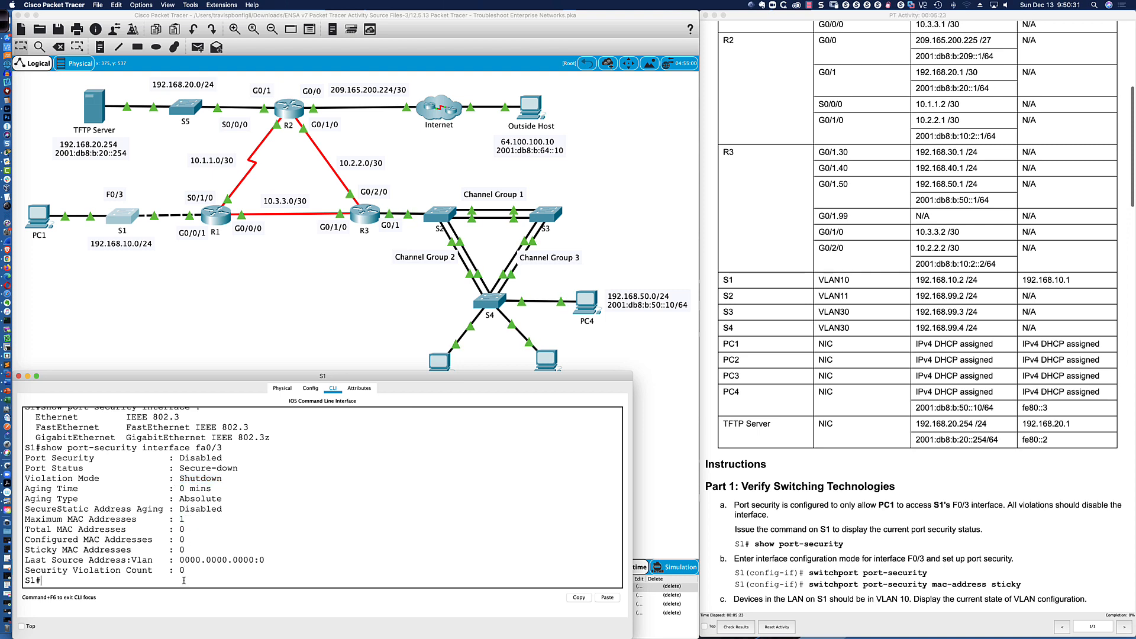
# Enter global configuration mode on S1 and open interface fa0/3 for configuration
pyautogui.press('Return')
pyautogui.write('conf t')
pyautogui.press('Return')
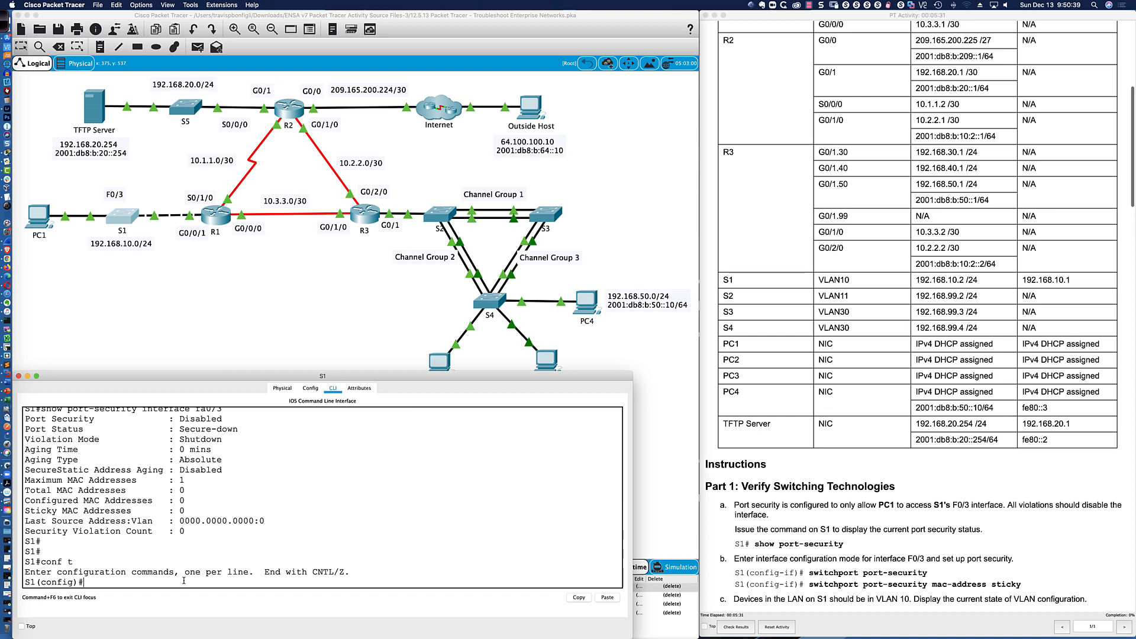
pyautogui.write('fa0/3')
pyautogui.press('Return')
pyautogui.press('Return')
pyautogui.press('Return')
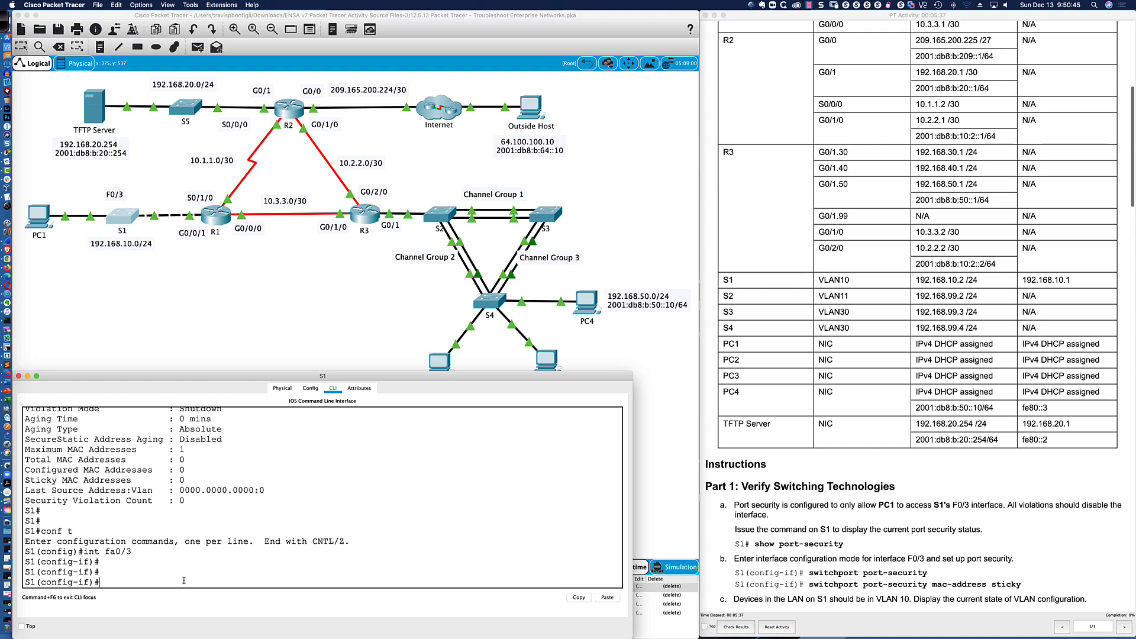
# Configure sticky MAC address learning on fa0/3 with switchport port-security mac-address sticky
pyautogui.write('swi')
pyautogui.press('Tab')
pyautogui.write('port')
pyautogui.press('Tab')
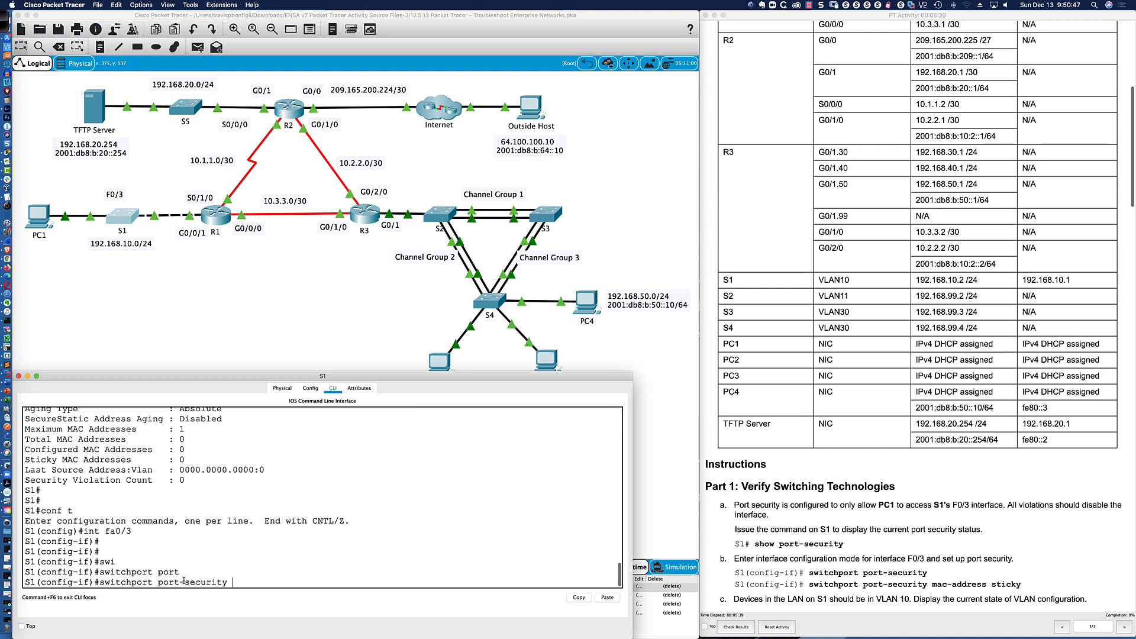
pyautogui.write('mac')
pyautogui.press('Tab')
pyautogui.write('sti')
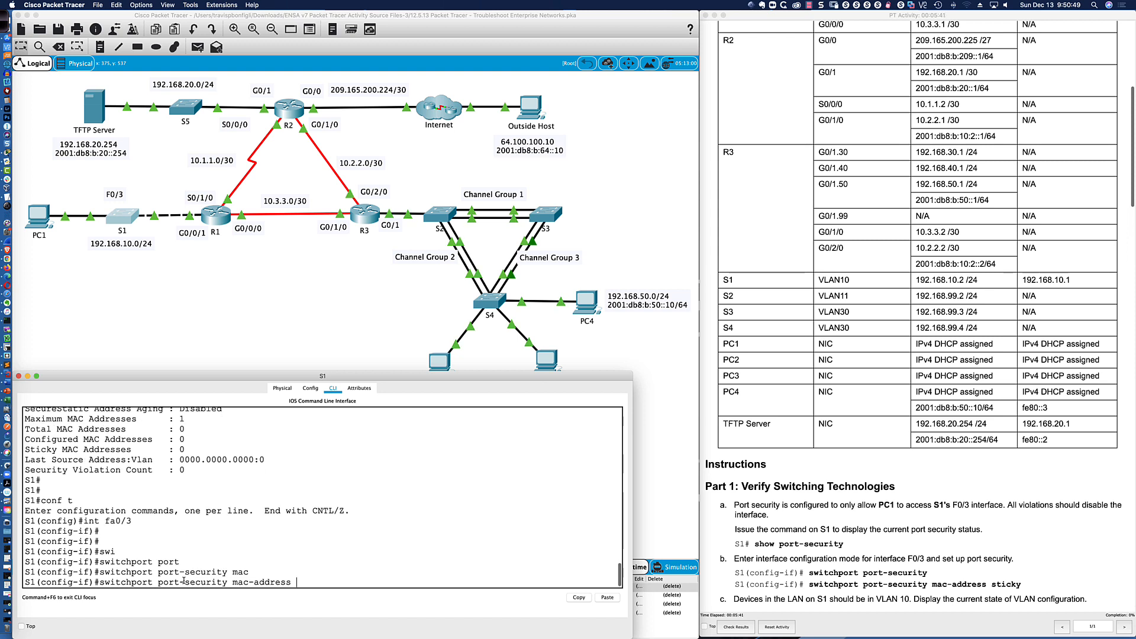
pyautogui.press('Tab')
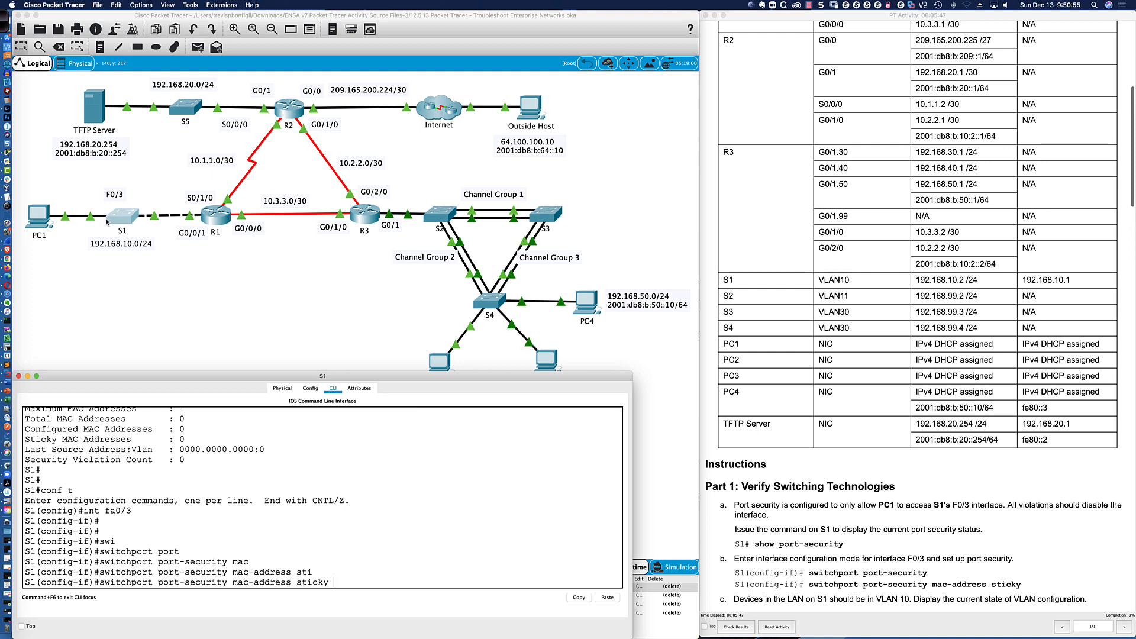
pyautogui.press('Return')
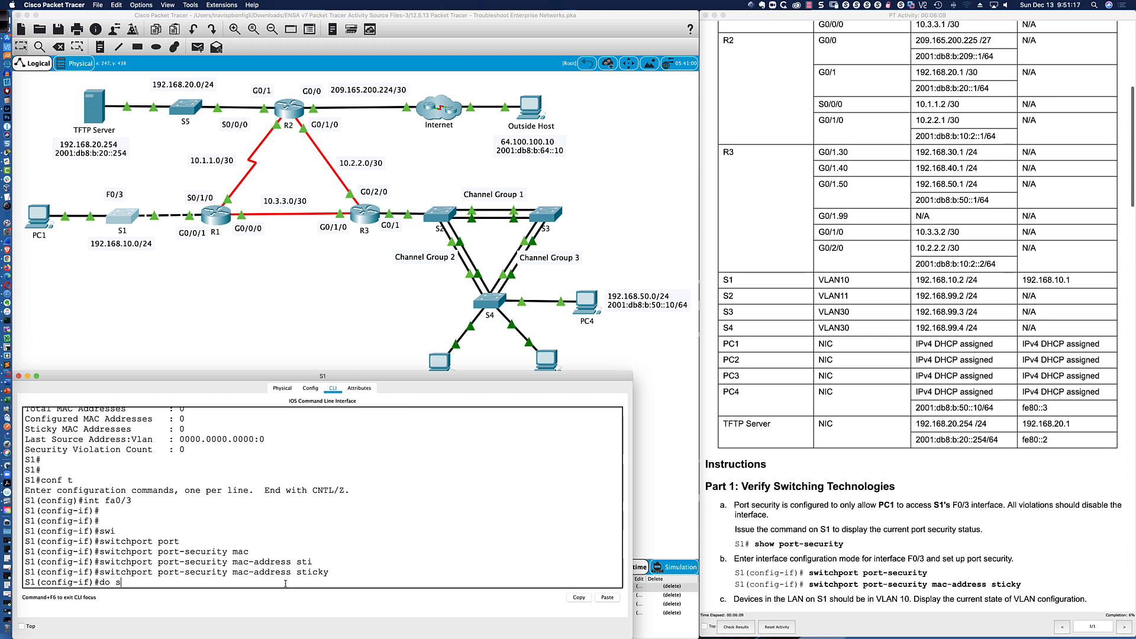
# Display fa0/3's port security details again from interface configuration mode and check the Port Security status line
pyautogui.write('sh port-security int fa0/3')
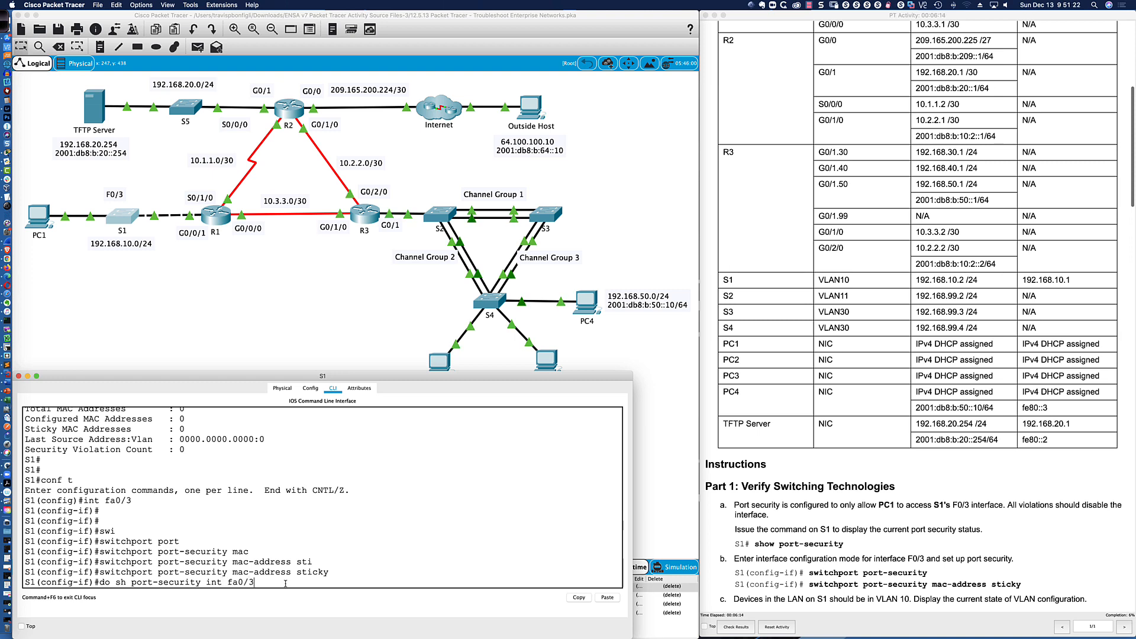
pyautogui.press('Return')
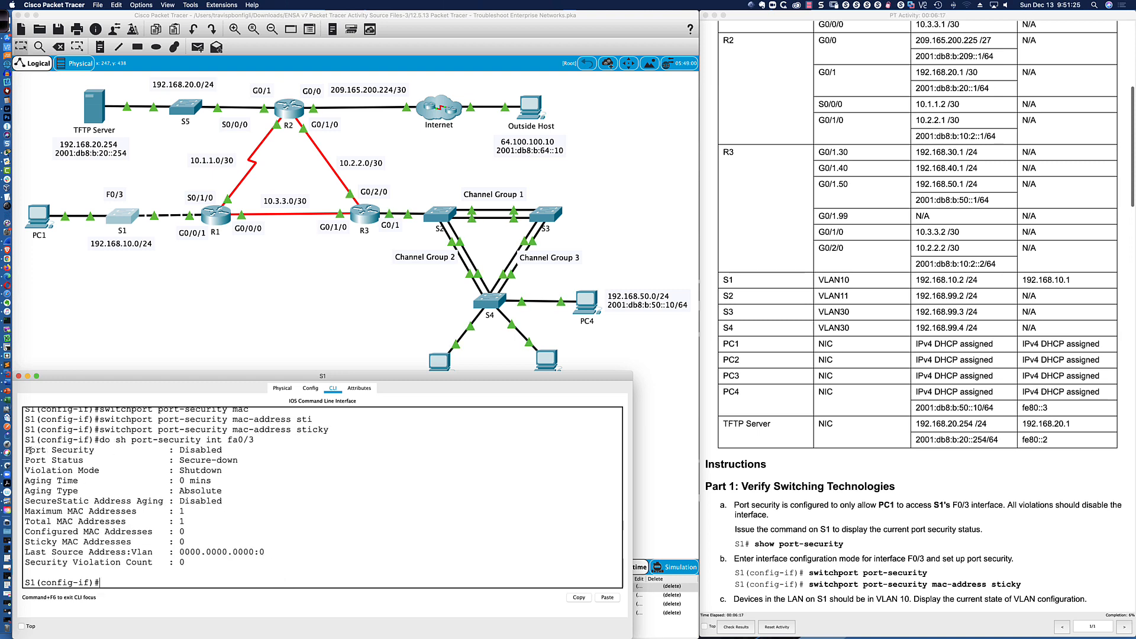
pyautogui.moveTo(25, 450); pyautogui.dragTo(226, 451)
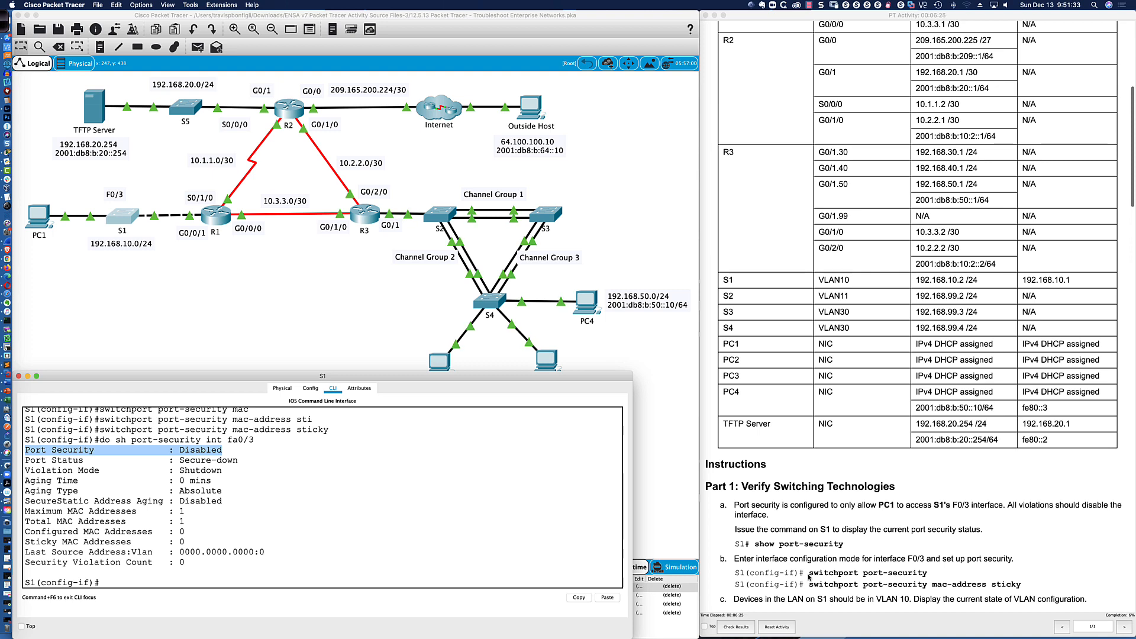
# Enable port security on S1's fa0/3 interface with the switchport port-security command from instruction step b
pyautogui.scroll(-3, 809, 577)
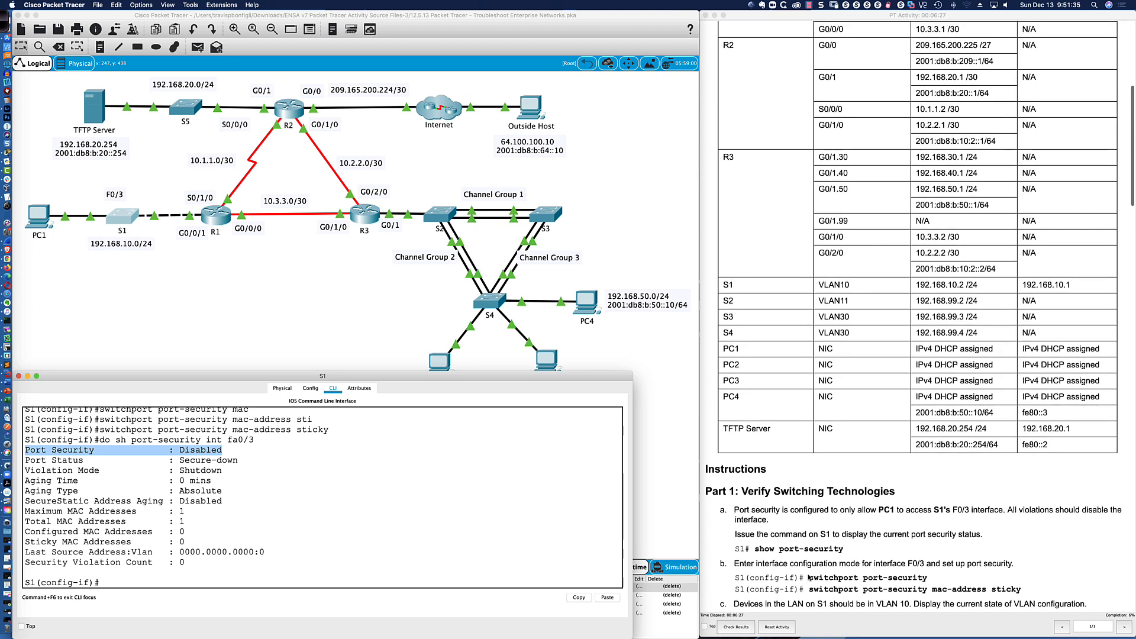
pyautogui.scroll(-1, 809, 560)
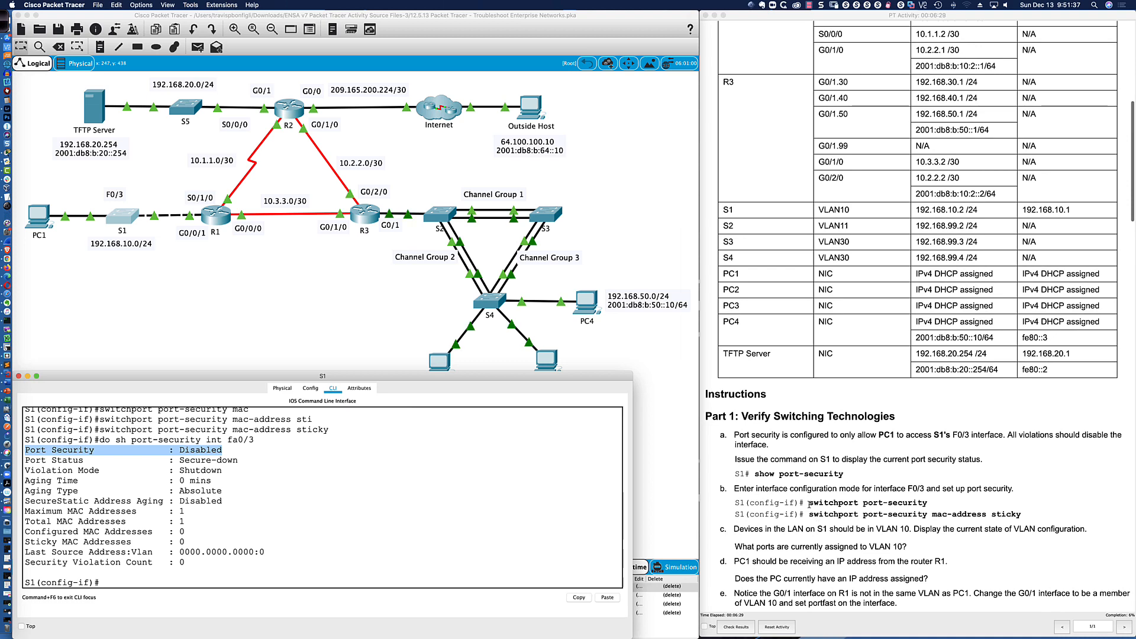
pyautogui.moveTo(810, 503); pyautogui.dragTo(931, 507)
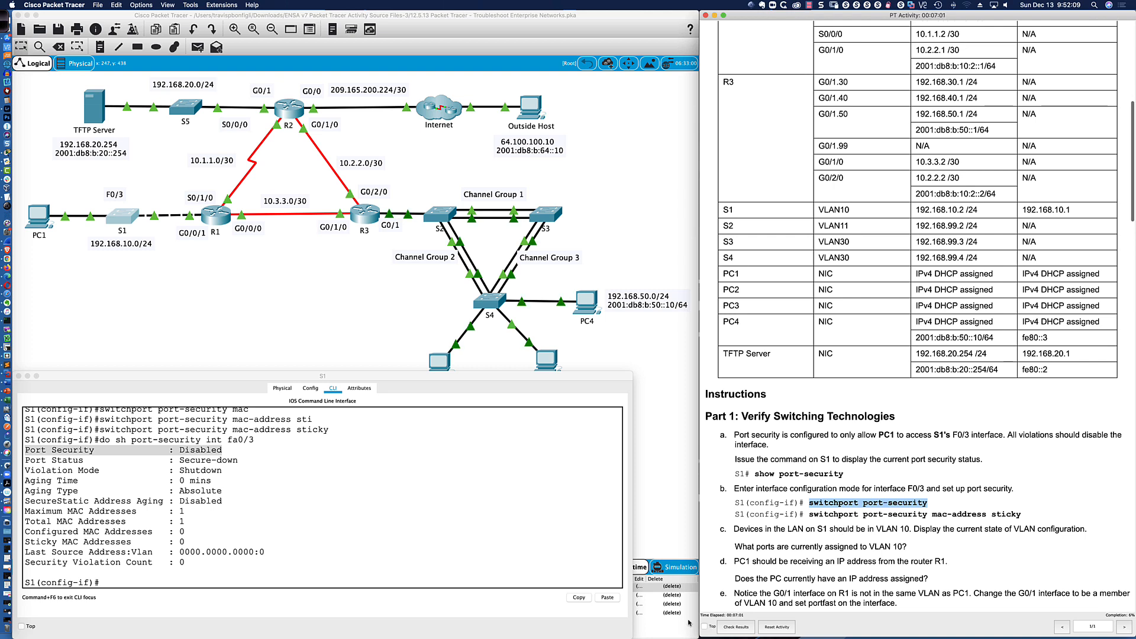
pyautogui.click(203, 579)
pyautogui.write('s')
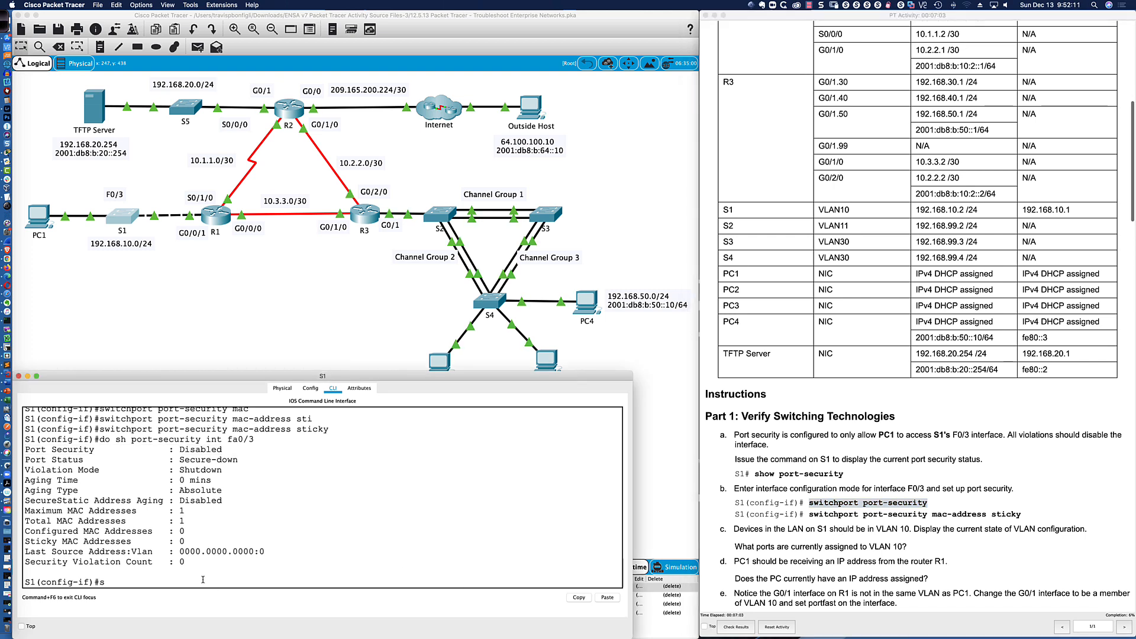
pyautogui.write('wi')
pyautogui.press('Tab')
pyautogui.write('port')
pyautogui.press('Tab')
pyautogui.press('Return')
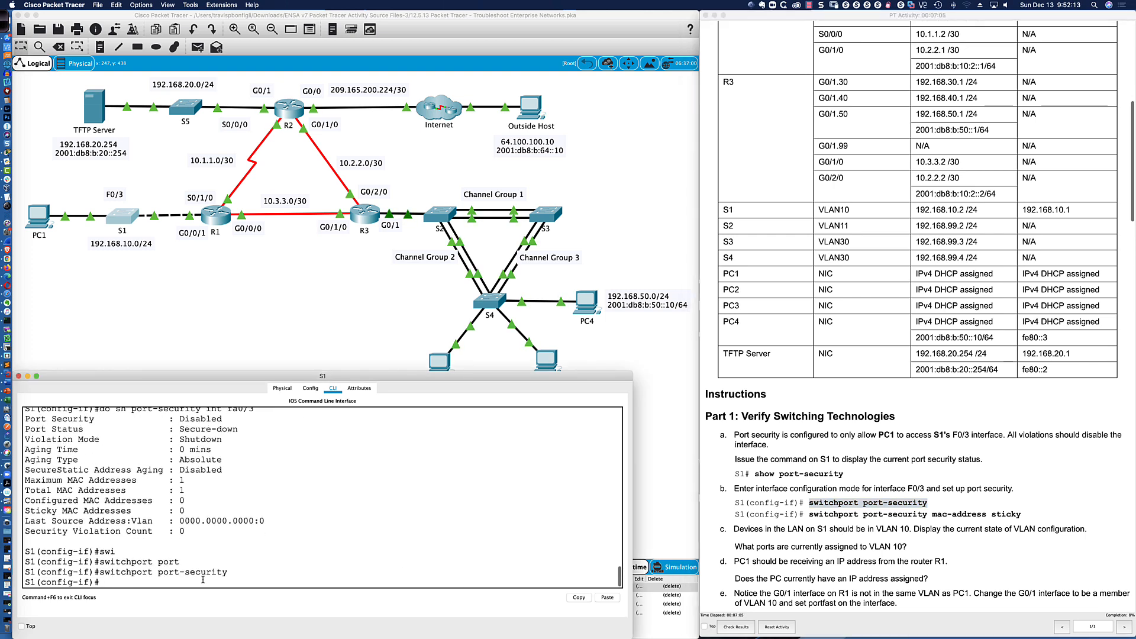
# Redisplay fa0/3's port security details and check the Port Security, Port Status and Violation Mode lines
pyautogui.press('Up')
pyautogui.press('Up')
pyautogui.press('Up')
pyautogui.press('Up')
pyautogui.press('Return')
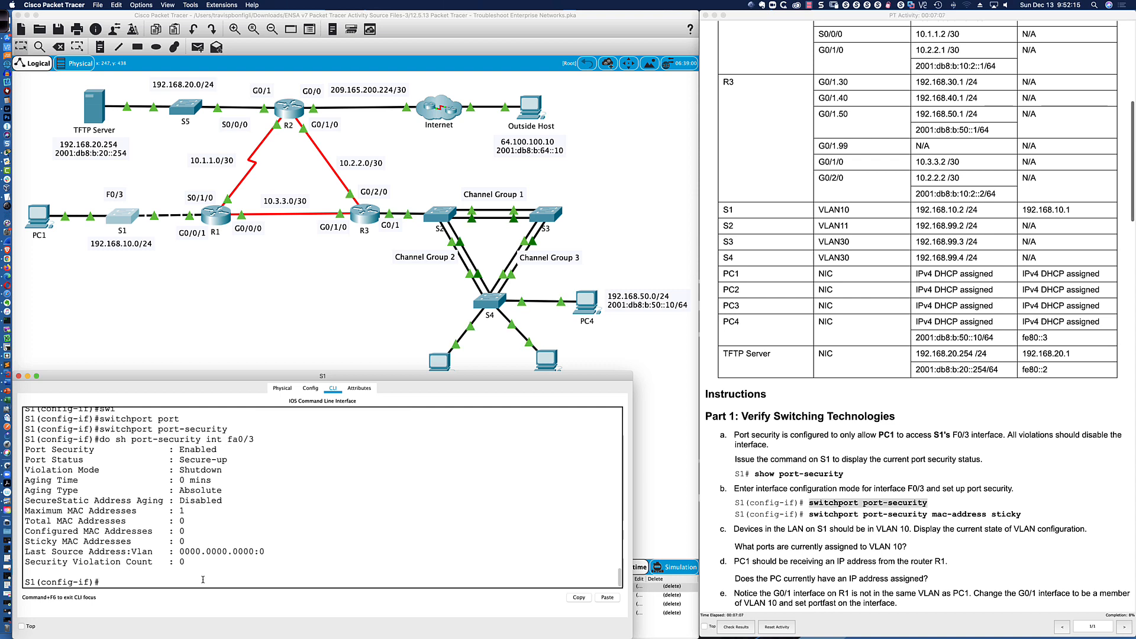
pyautogui.moveTo(220, 449); pyautogui.dragTo(34, 451)
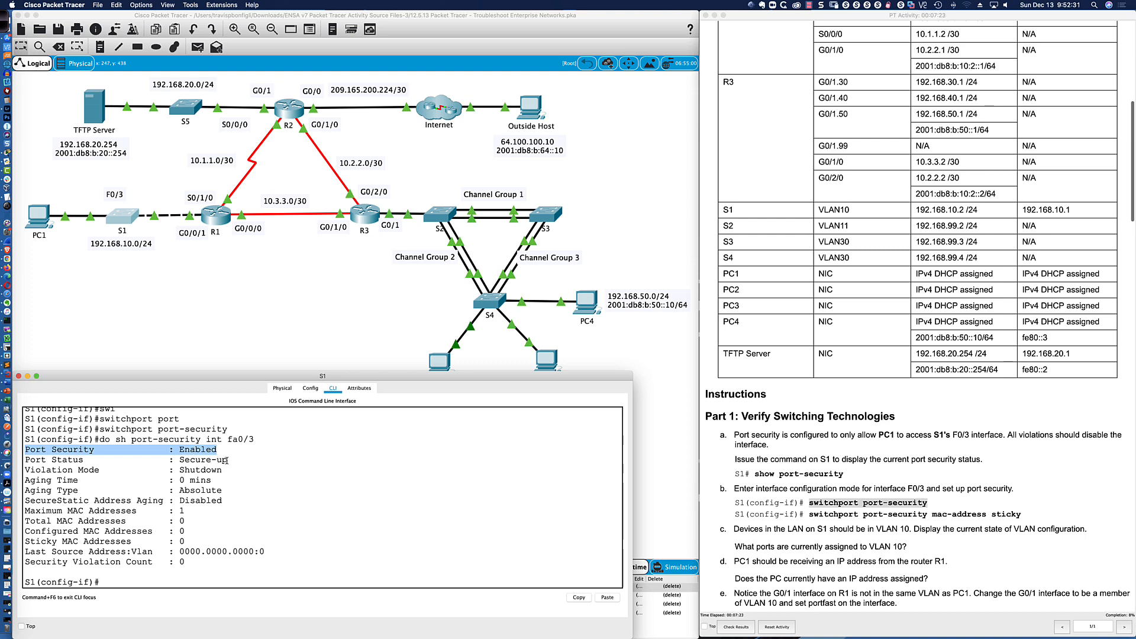
pyautogui.moveTo(228, 460); pyautogui.dragTo(181, 460)
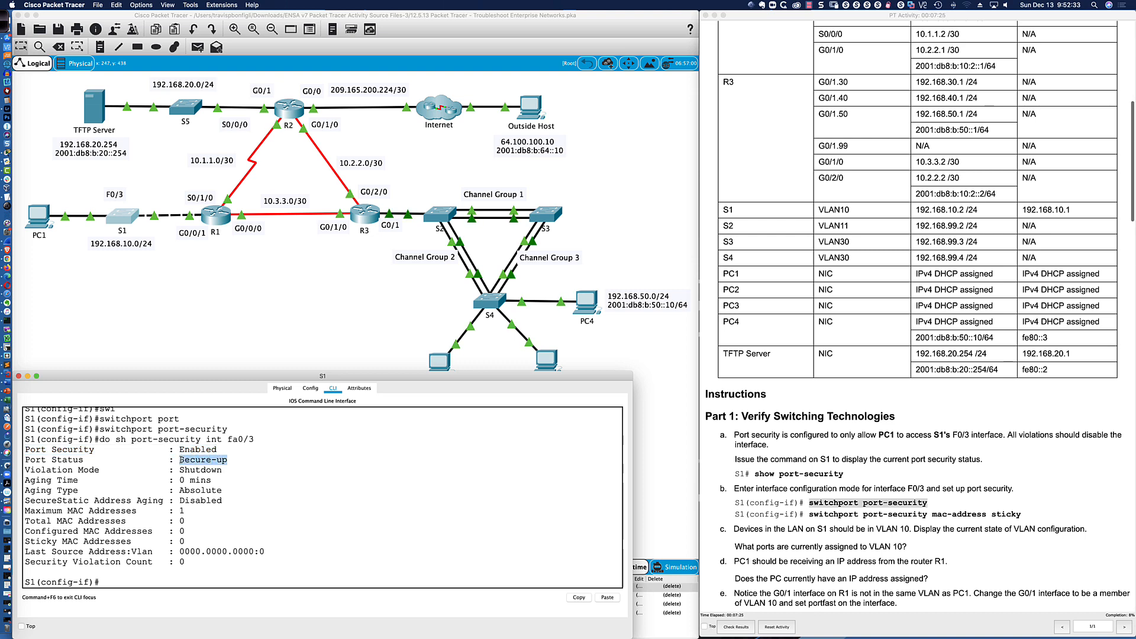
pyautogui.scroll(5, 181, 460)
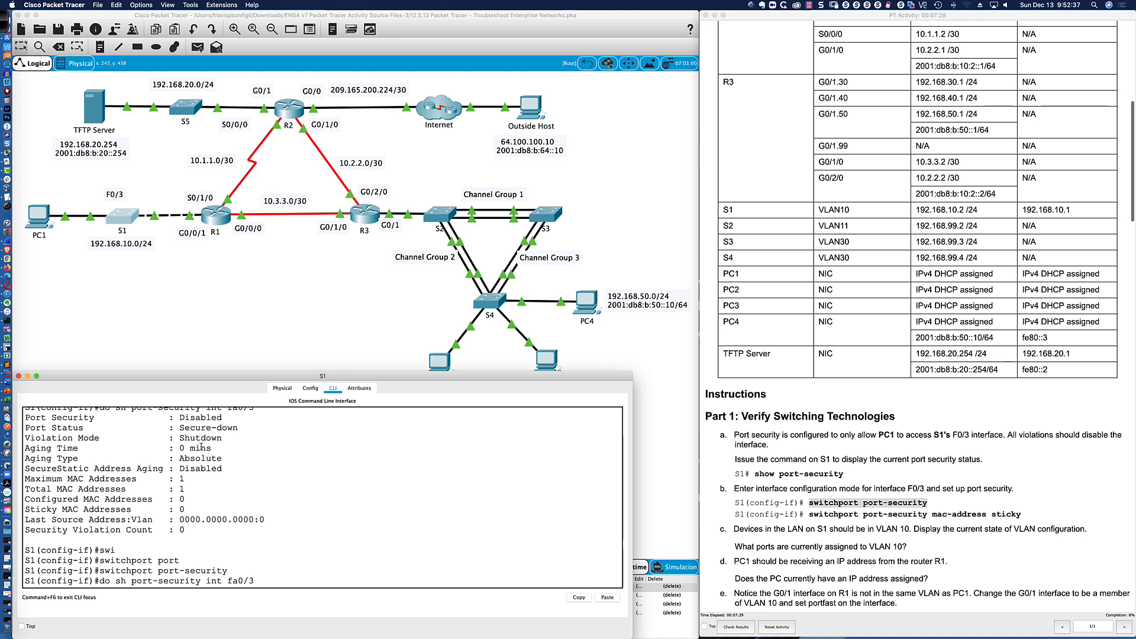
pyautogui.scroll(-5, 201, 444)
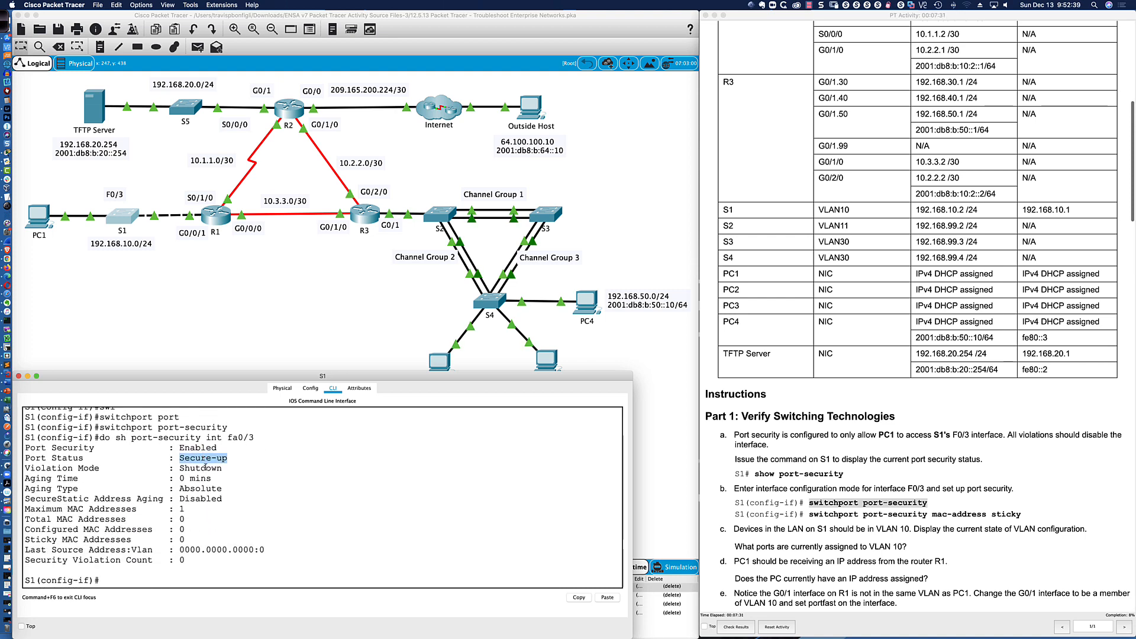
pyautogui.moveTo(223, 468); pyautogui.dragTo(181, 469)
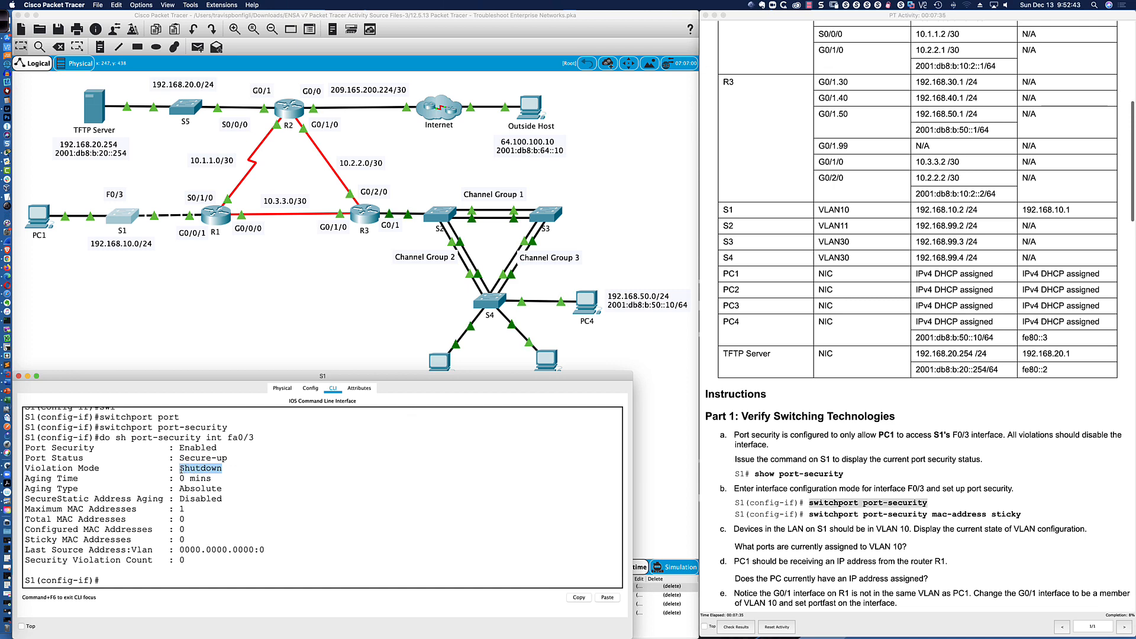
# Display S1's running configuration and page down to the FastEthernet0/3 section to review its switchport commands
pyautogui.click(110, 584)
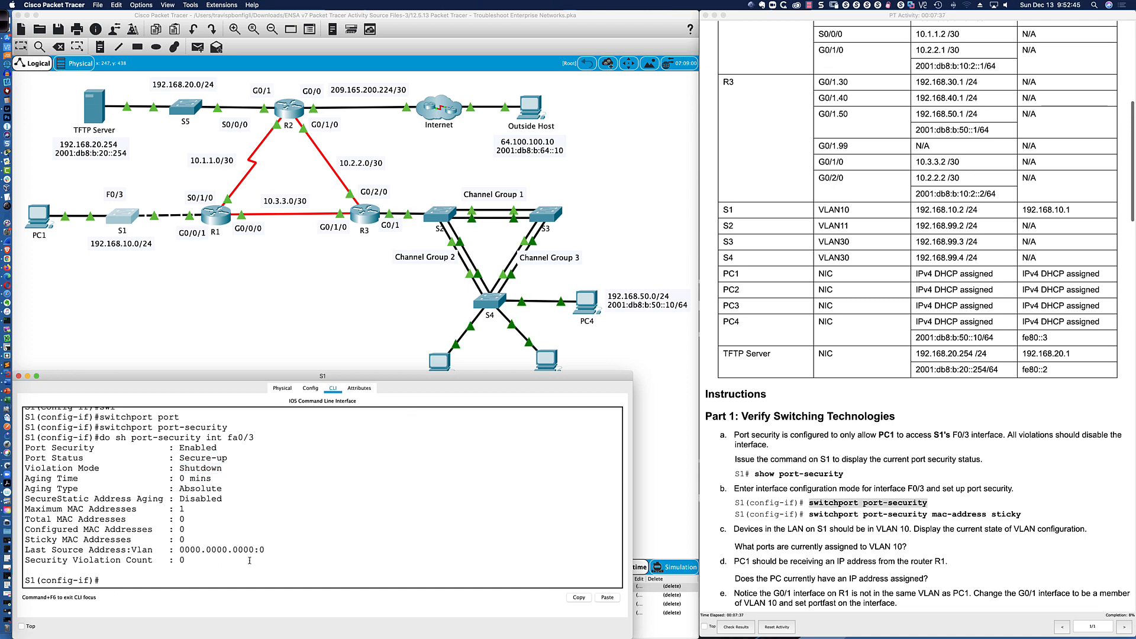
pyautogui.write('sh run')
pyautogui.press('Return')
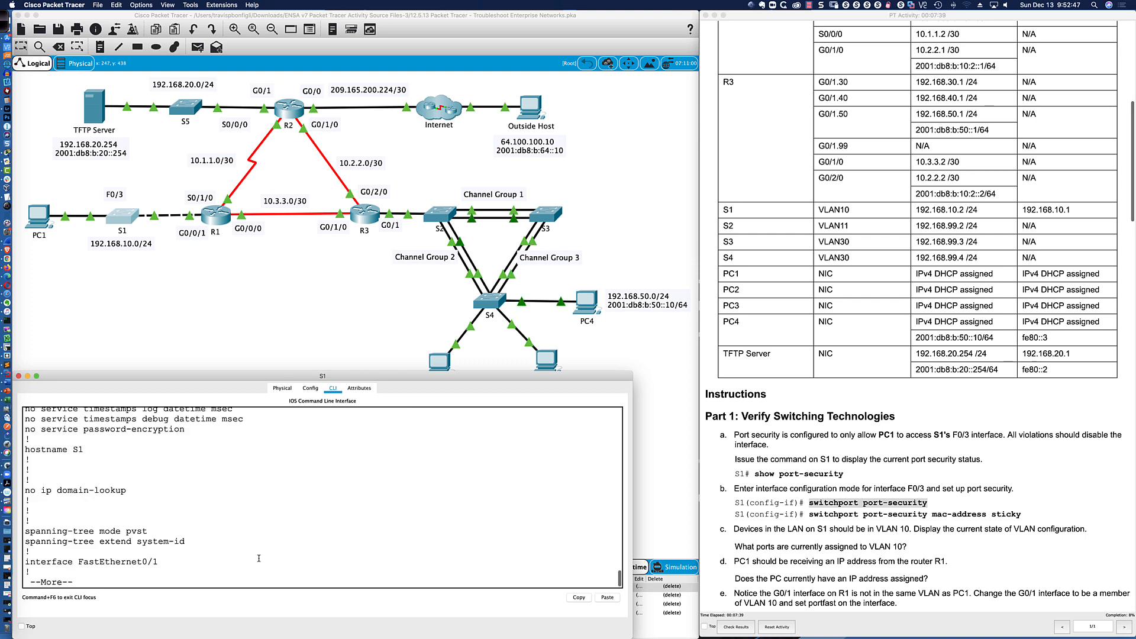
pyautogui.press('Return')
pyautogui.press('Return')
pyautogui.press('Return')
pyautogui.press('Return')
pyautogui.press('Return')
pyautogui.press('Return')
pyautogui.press('Return')
pyautogui.press('Return')
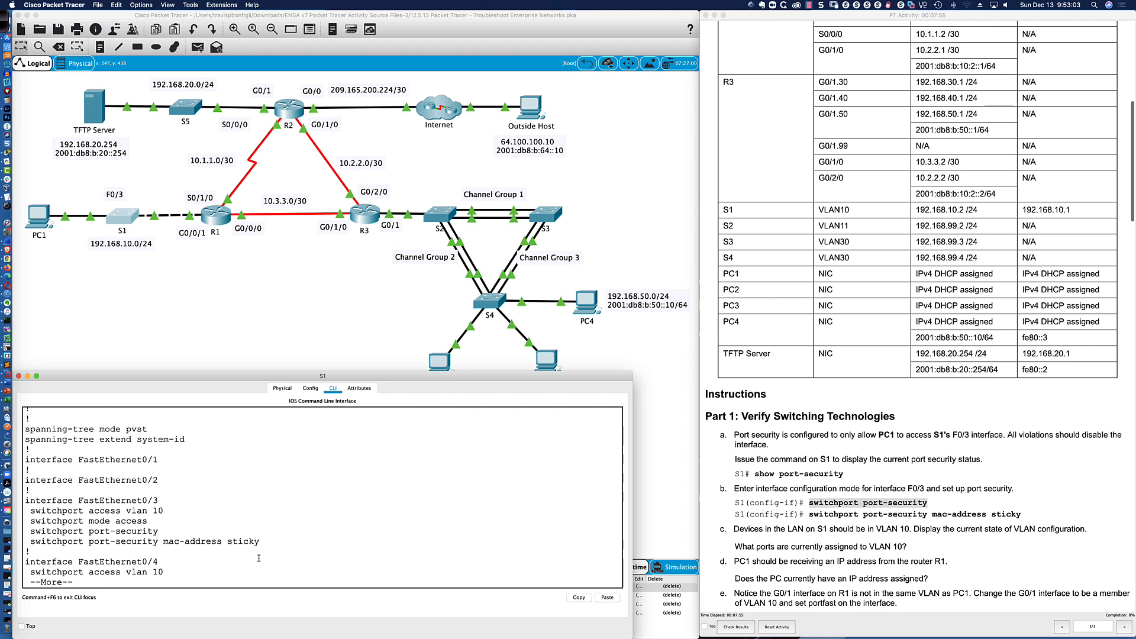
# Exit the running configuration listing and show the port security details of fa0/3 again
pyautogui.write('qdo sh run')
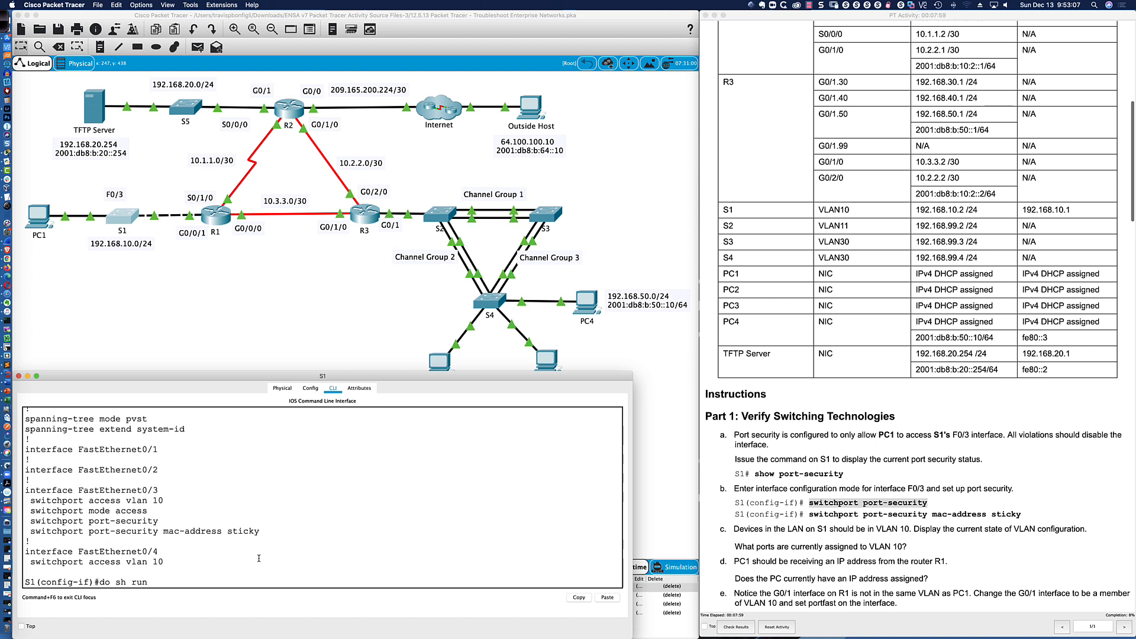
pyautogui.press('Up')
pyautogui.press('Return')
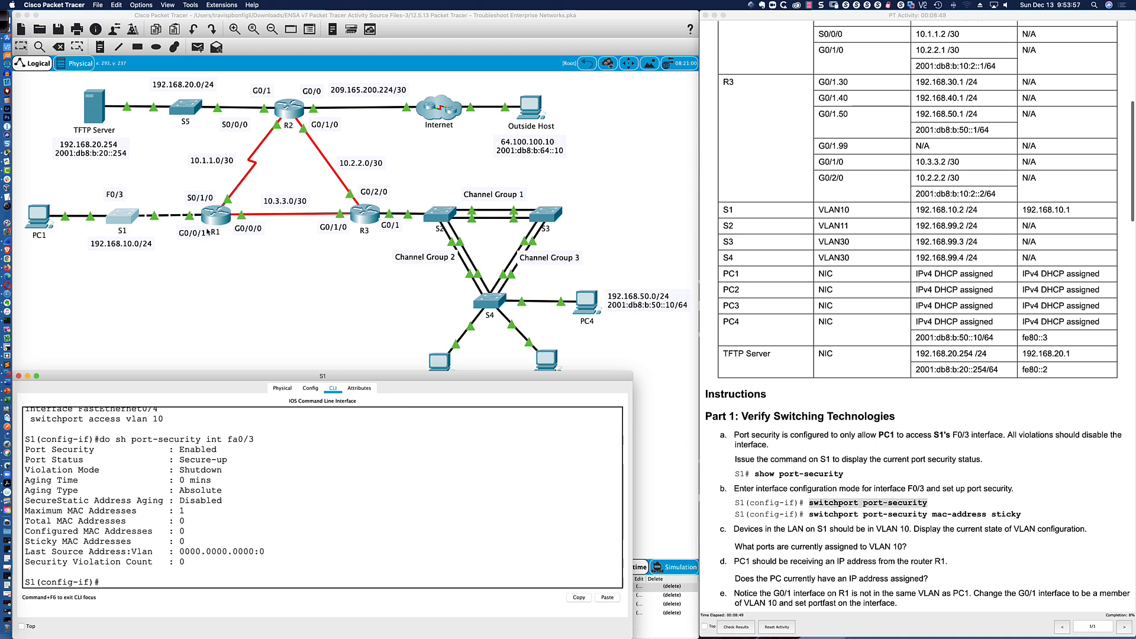
# Ping the Outside Host at 64.100.100.10 from PC1's Command Prompt
pyautogui.click(41, 225)
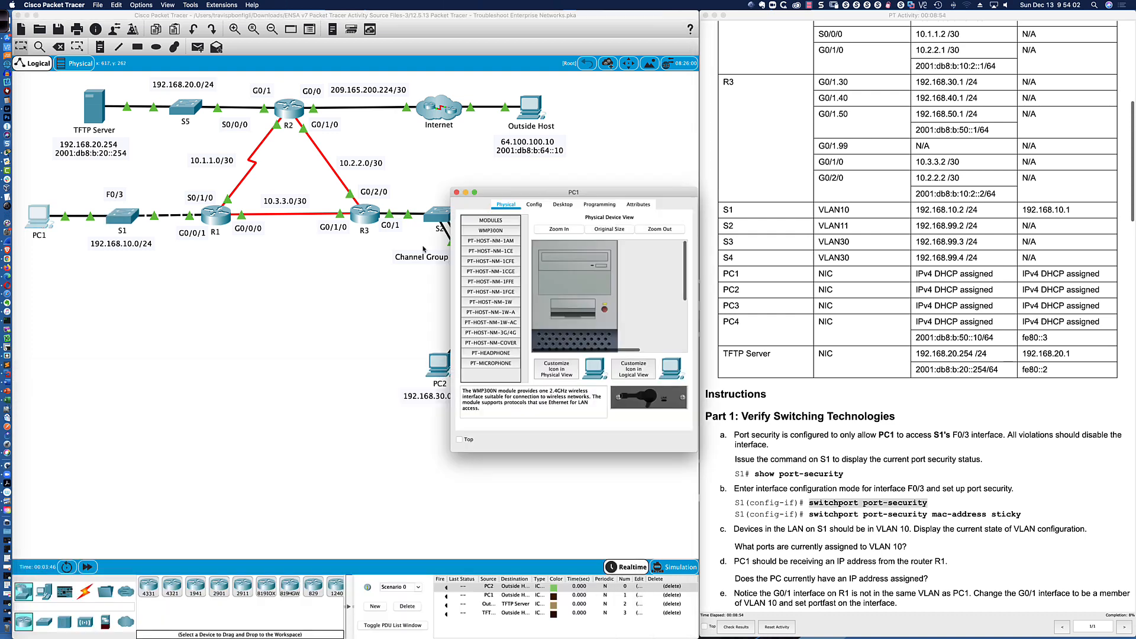
pyautogui.click(563, 204)
pyautogui.click(639, 230)
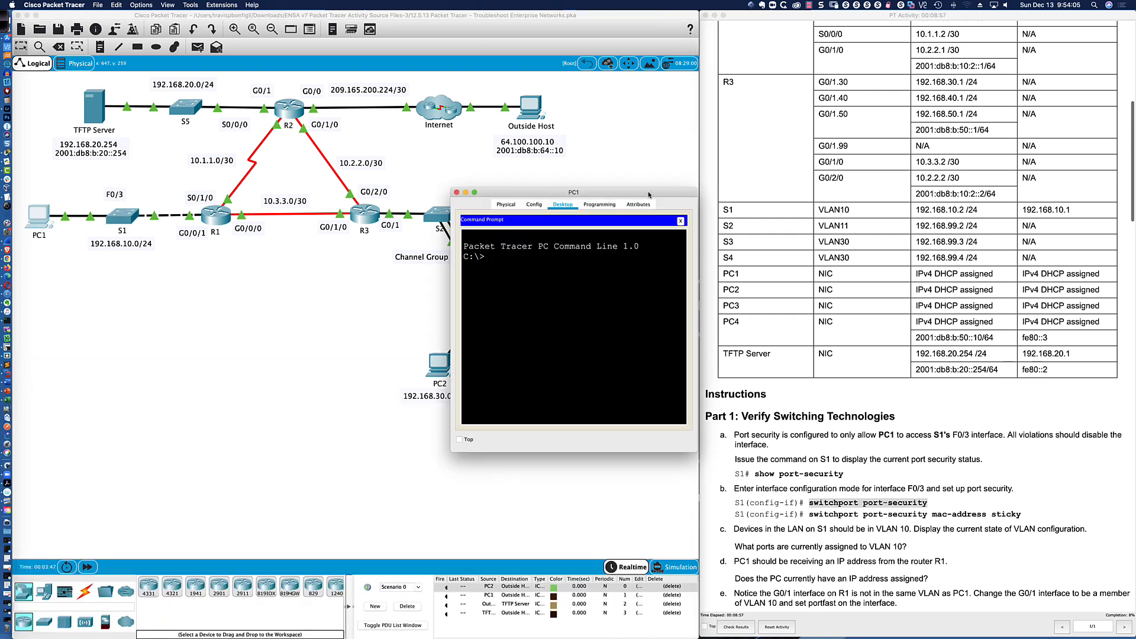
pyautogui.moveTo(649, 195); pyautogui.dragTo(636, 345)
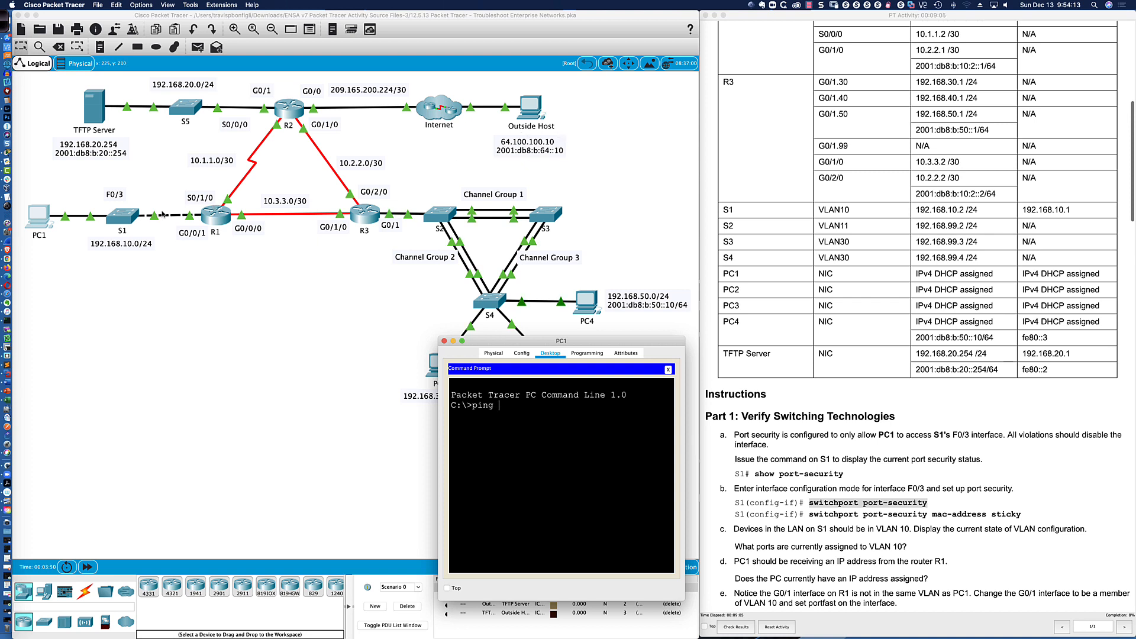
pyautogui.write('64.100.100.10')
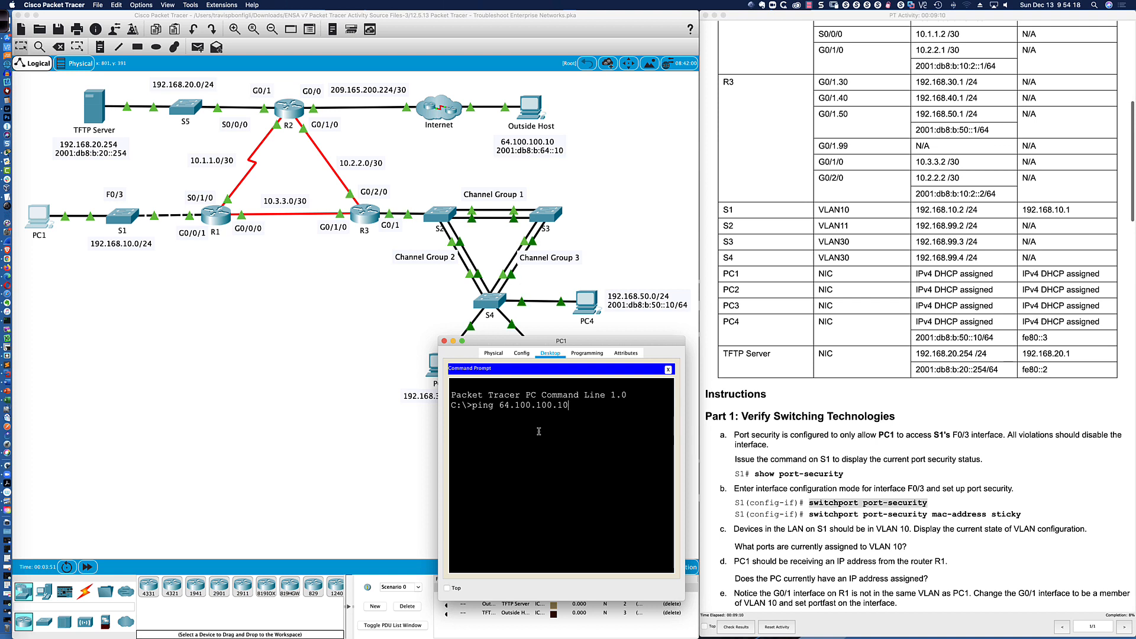
pyautogui.press('Return')
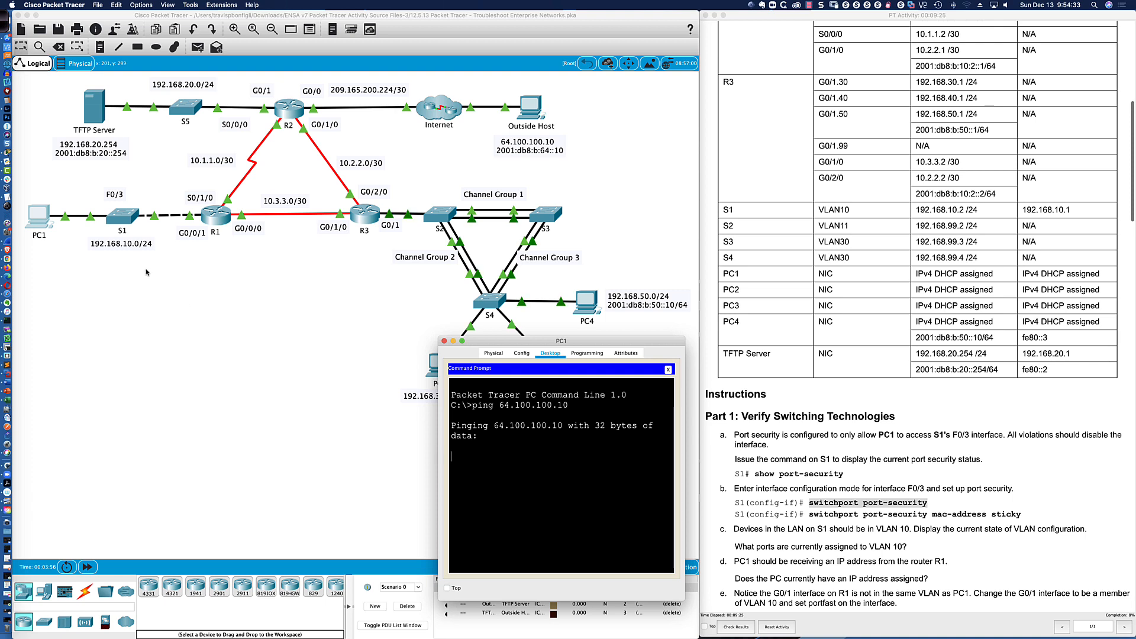
# Review S1's running configuration for FastEthernet0/3 again and recheck the interface's port security details
pyautogui.click(125, 226)
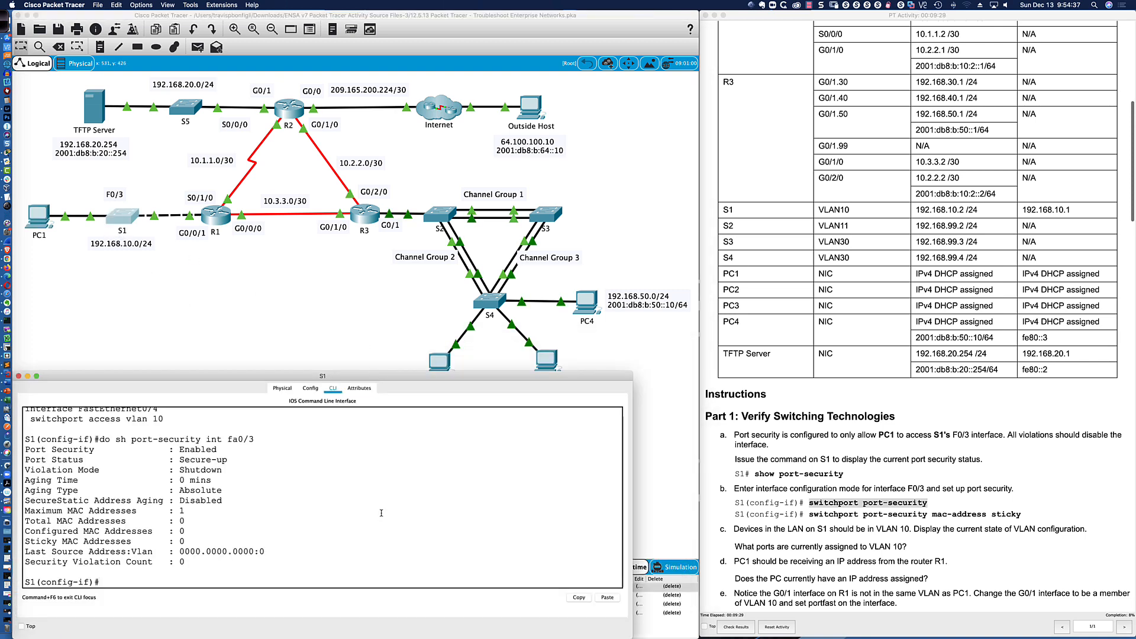
pyautogui.write('do sh run')
pyautogui.press('Return')
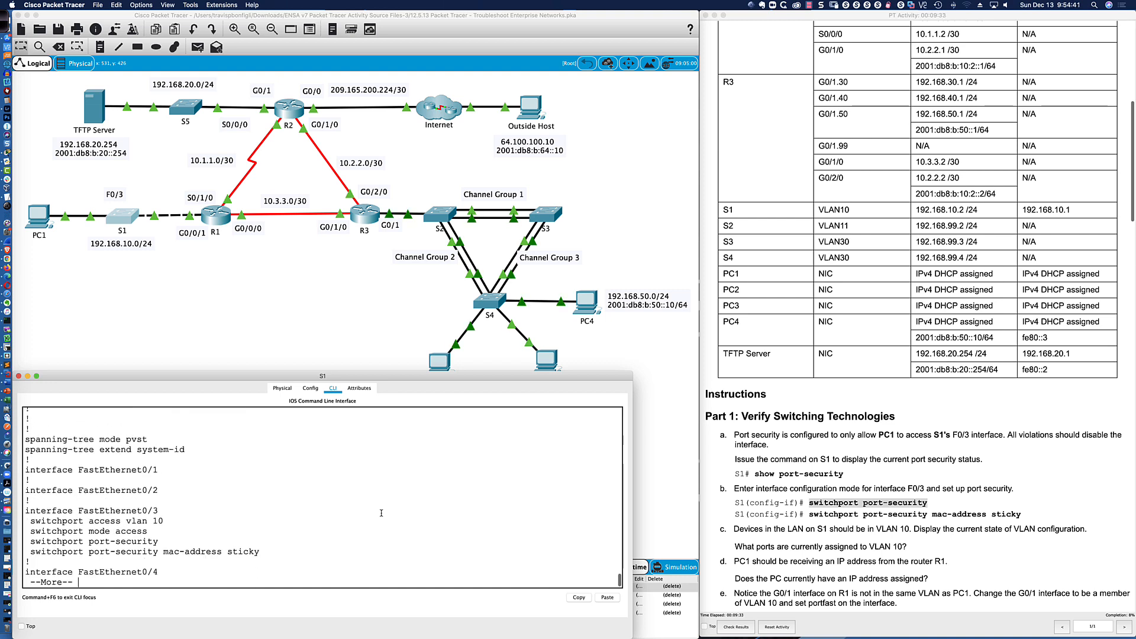
pyautogui.write('qdo sh port-security int fa0/3')
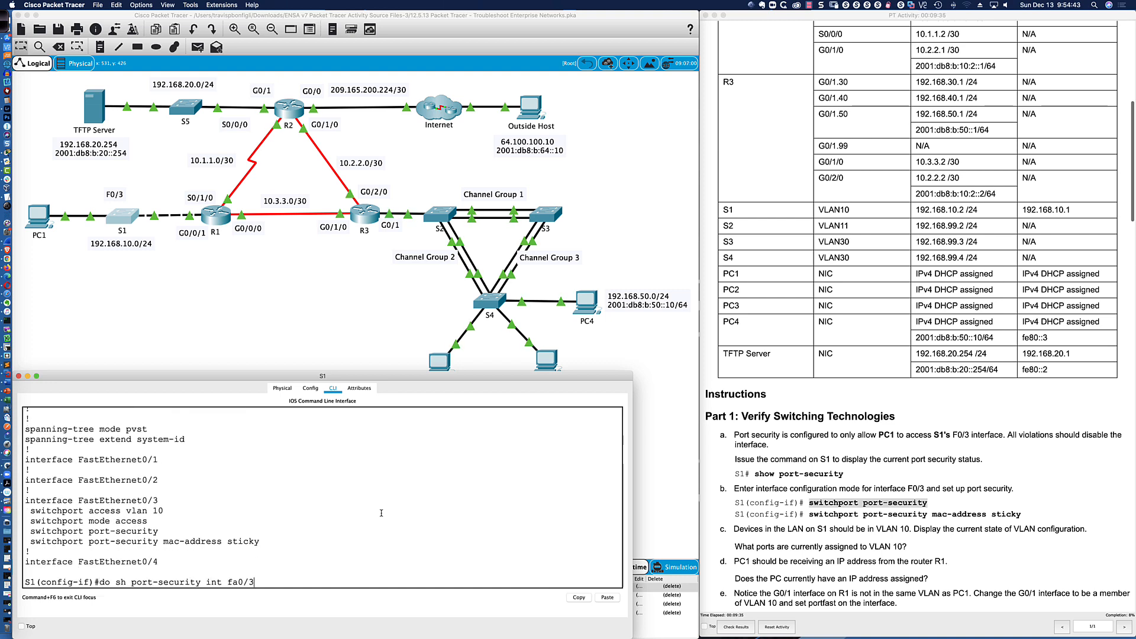
pyautogui.press('Return')
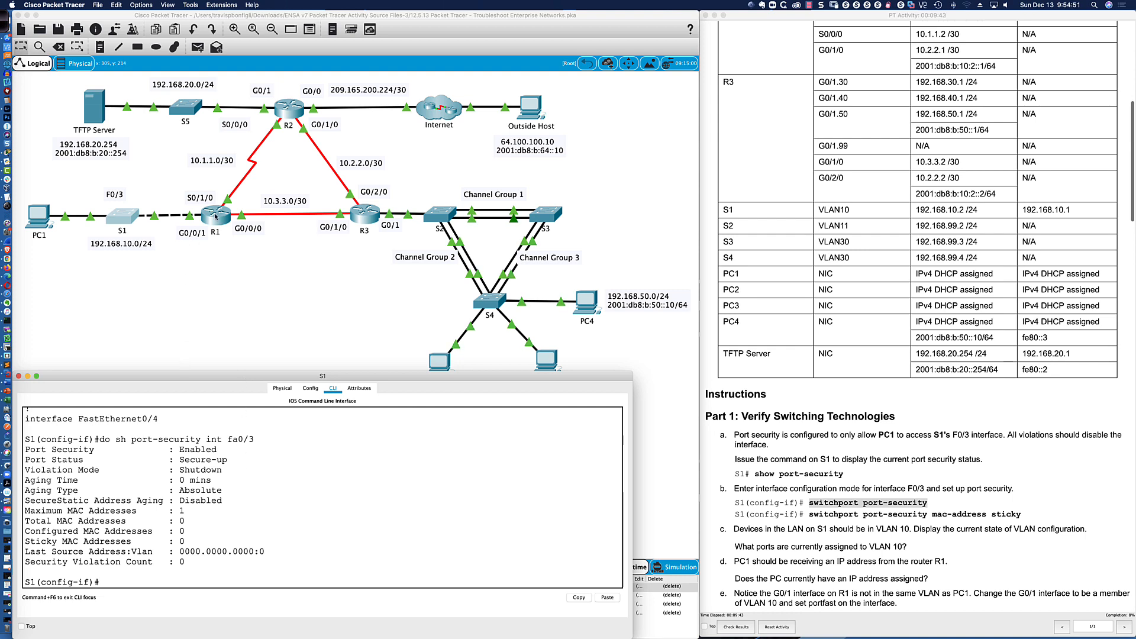
# Look up R1's G0/0/1 address, stop PC1's running ping and ping 192.168.10.1 instead
pyautogui.scroll(5, 815, 241)
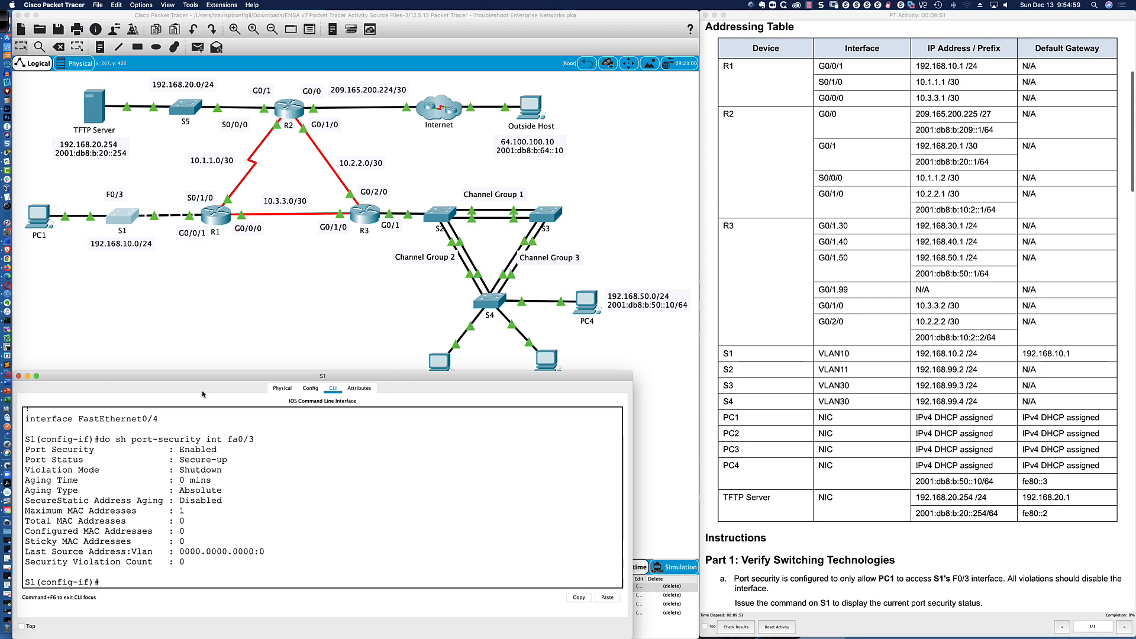
pyautogui.click(40, 215)
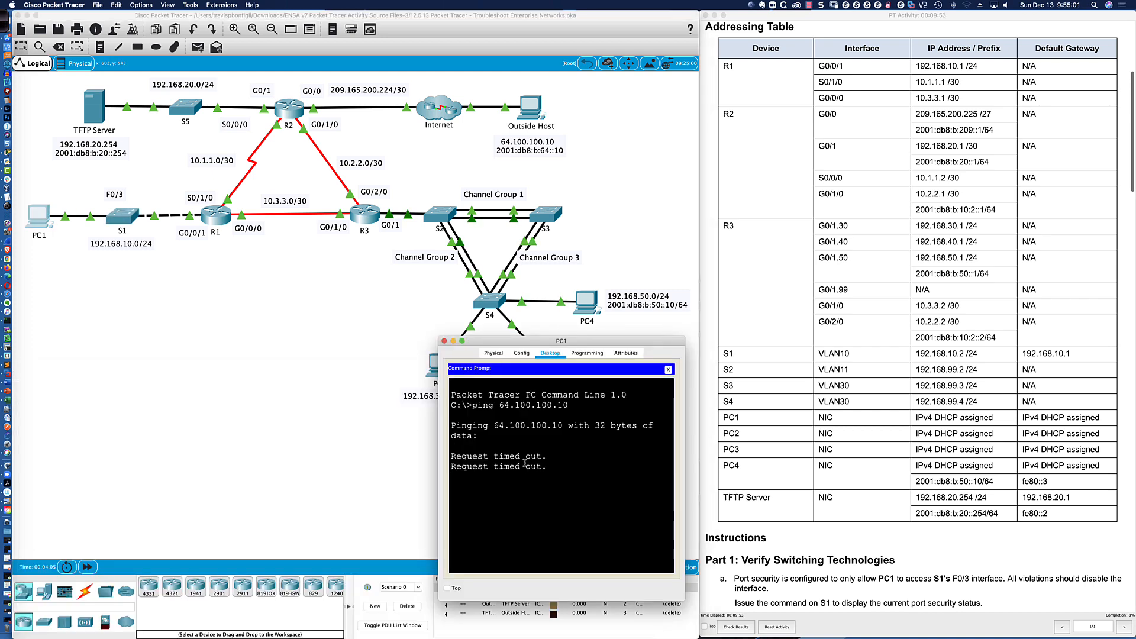
pyautogui.hotkey('ctrl', 'c')
pyautogui.write('ping')
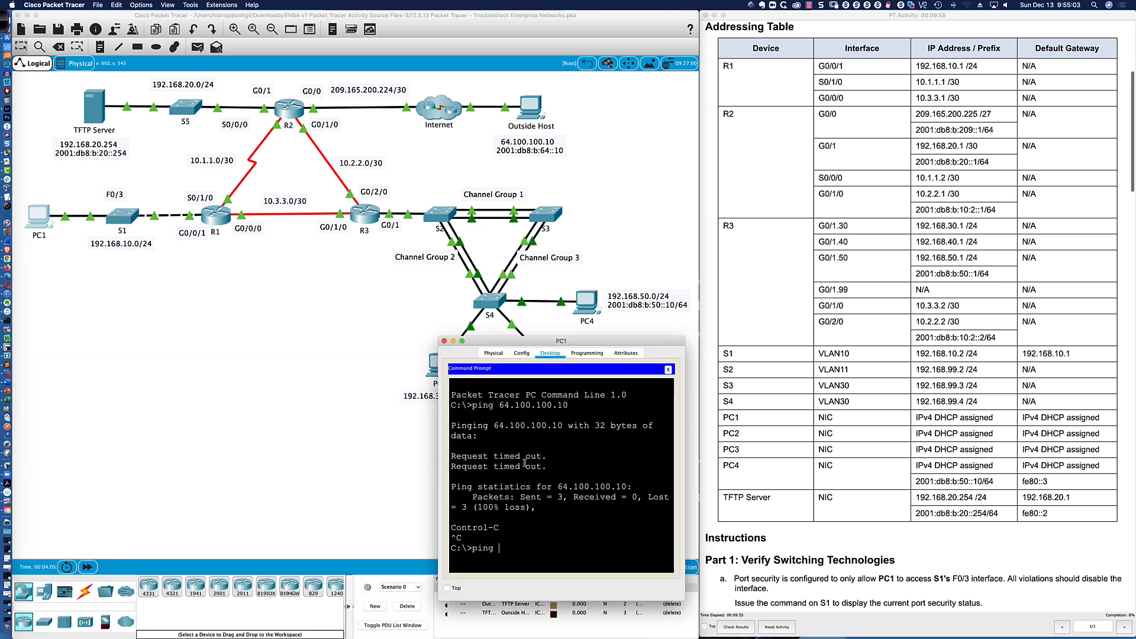
pyautogui.write(' 192.168')
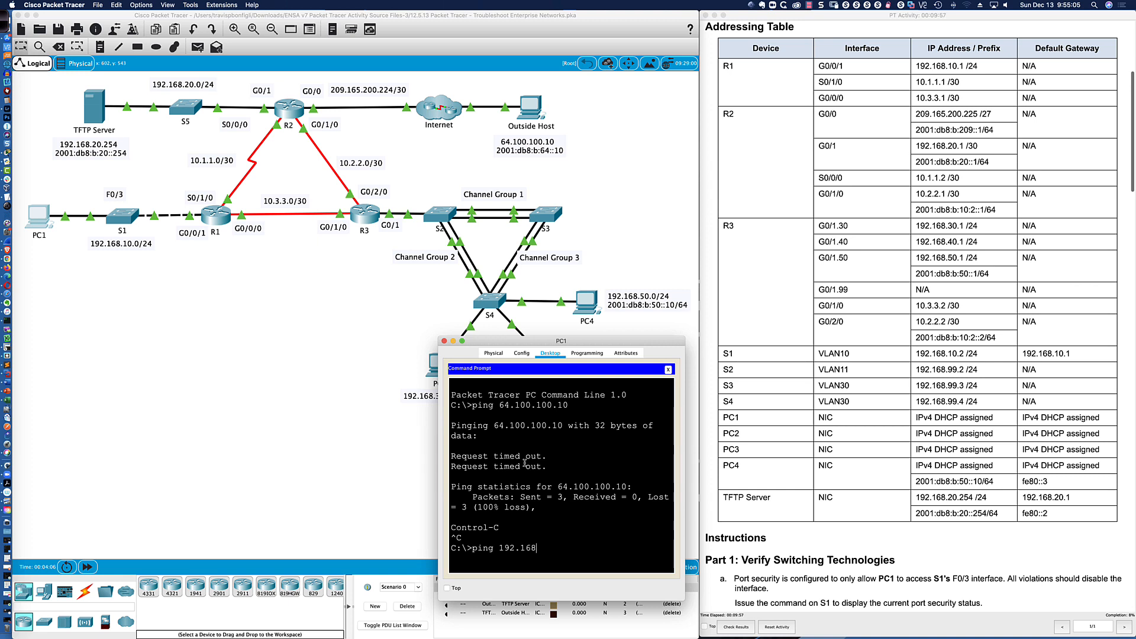
pyautogui.write('.10.1')
pyautogui.press('Return')
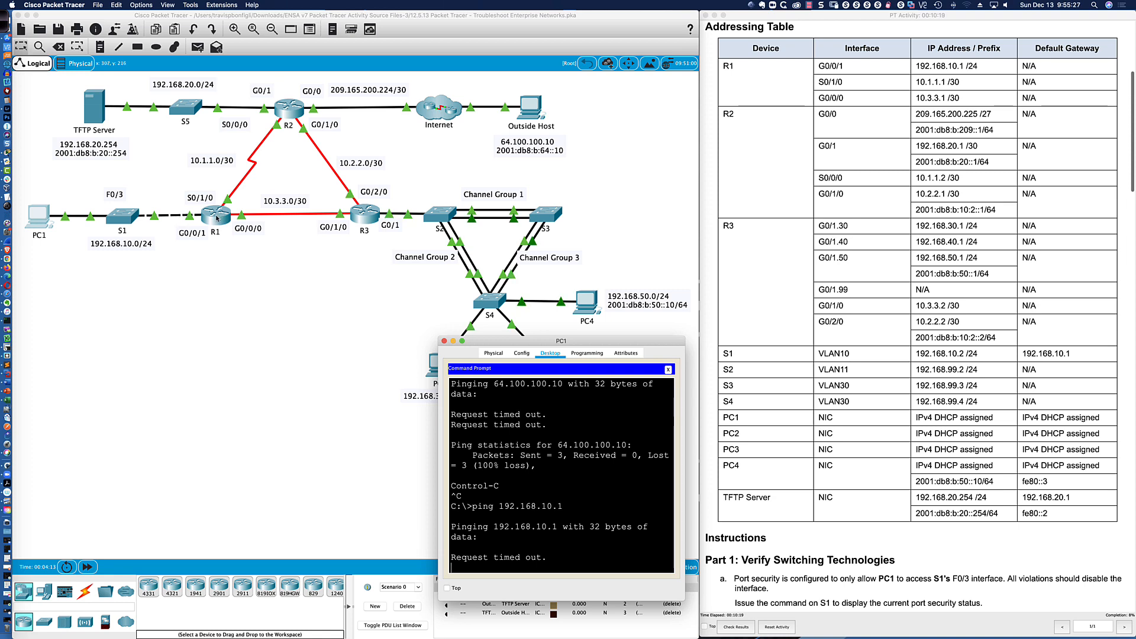
# Return to PC1 and open the IP configuration of its FastEthernet0 interface
pyautogui.click(39, 217)
pyautogui.click(40, 217)
pyautogui.click(528, 355)
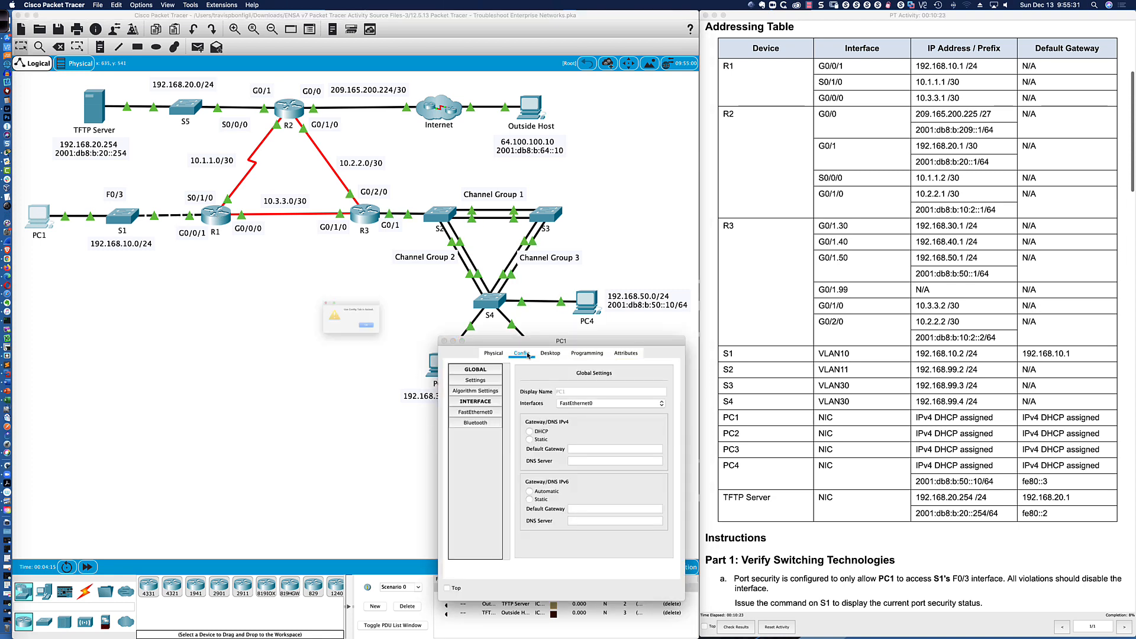
pyautogui.click(384, 337)
pyautogui.click(543, 354)
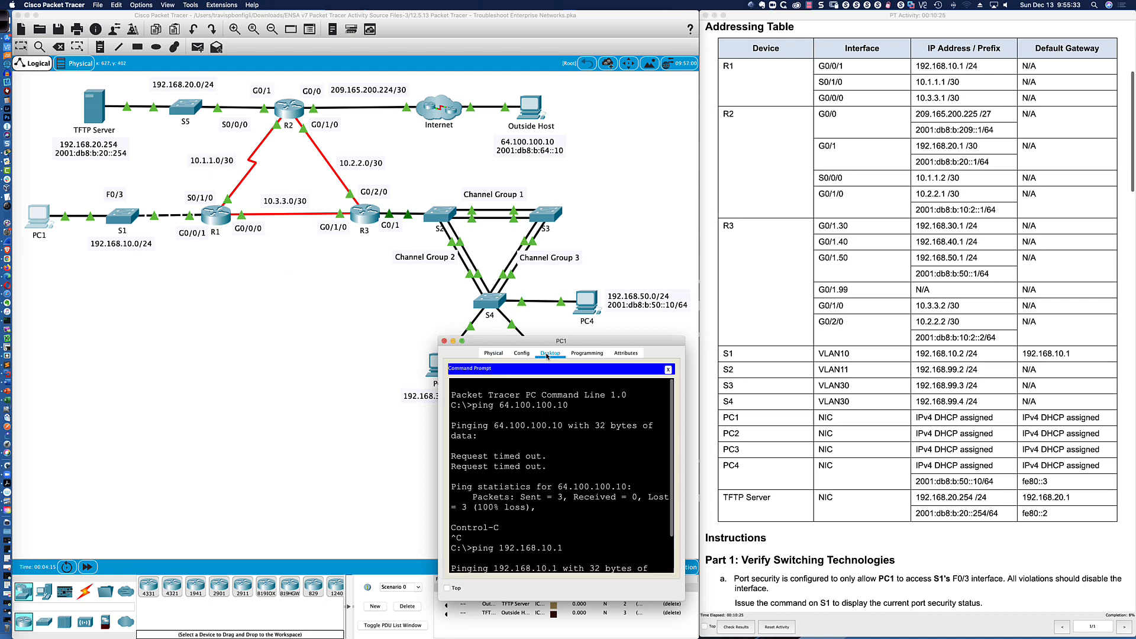
pyautogui.click(475, 382)
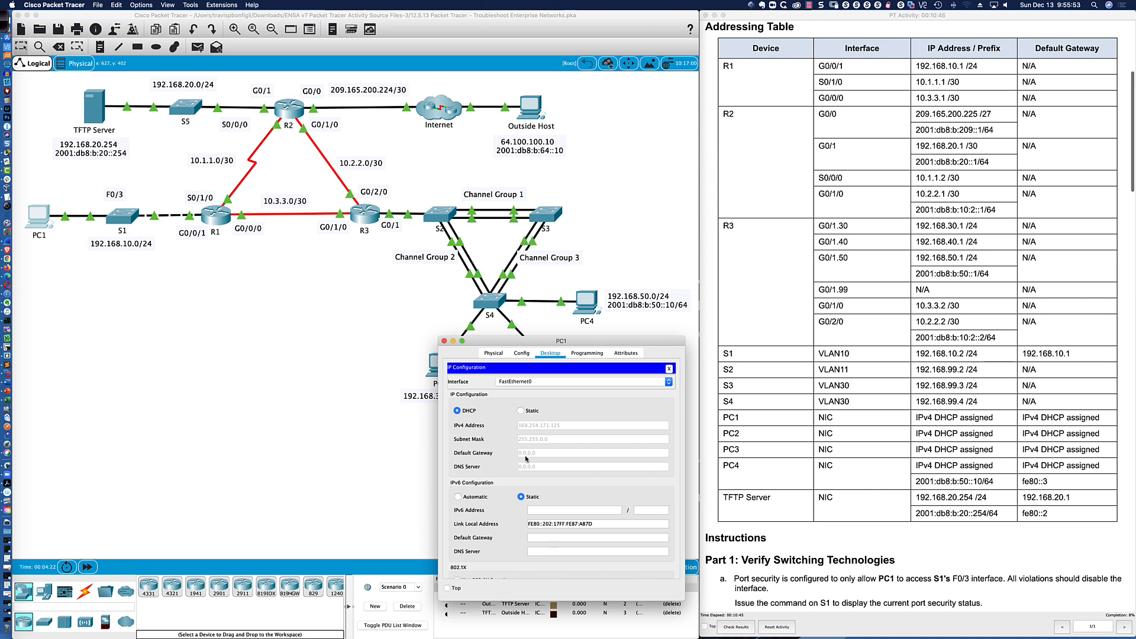
# Switch PC1 to static IPv4 addressing with address 192.168.10.10, mask 255.255.255.0 and default gateway 192.168.10.1
pyautogui.click(521, 411)
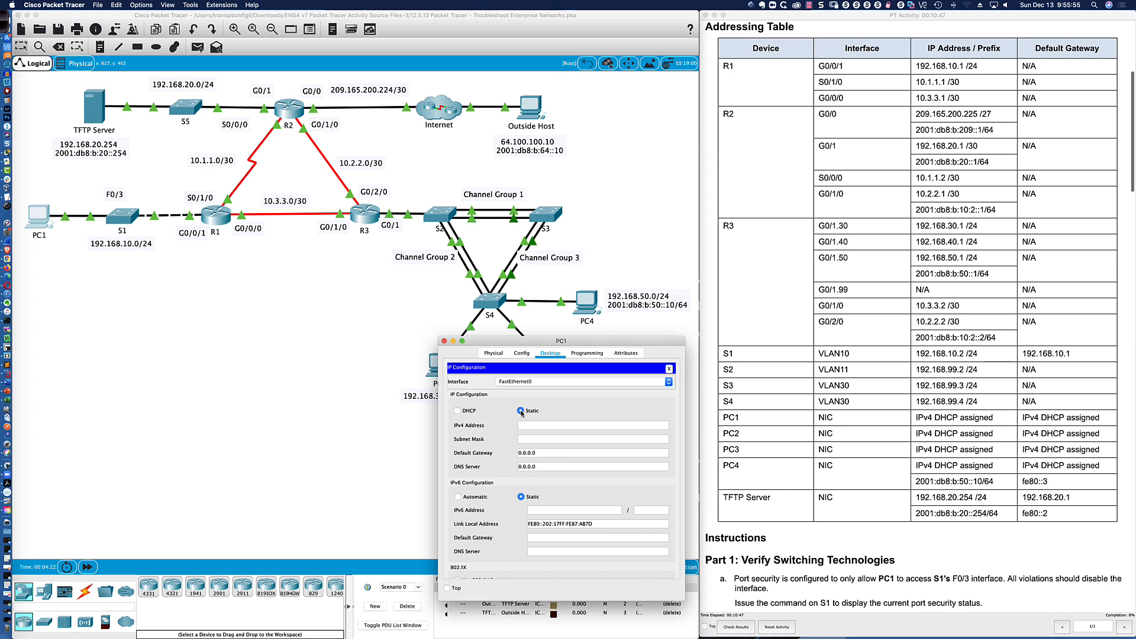
pyautogui.click(530, 424)
pyautogui.write('192')
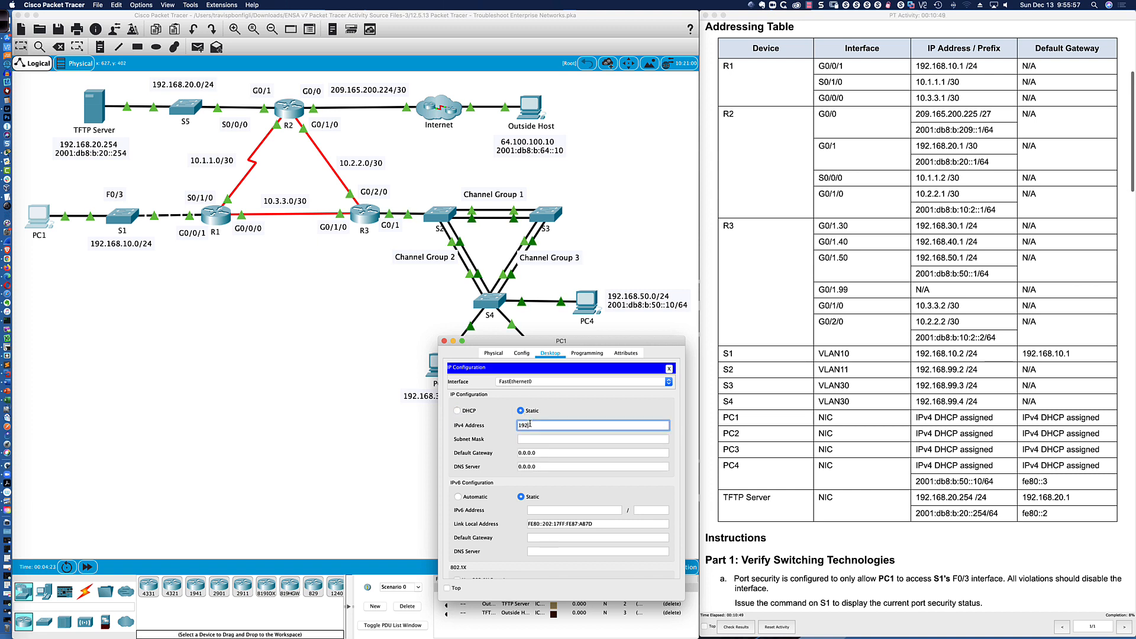
pyautogui.write('.168.10.10')
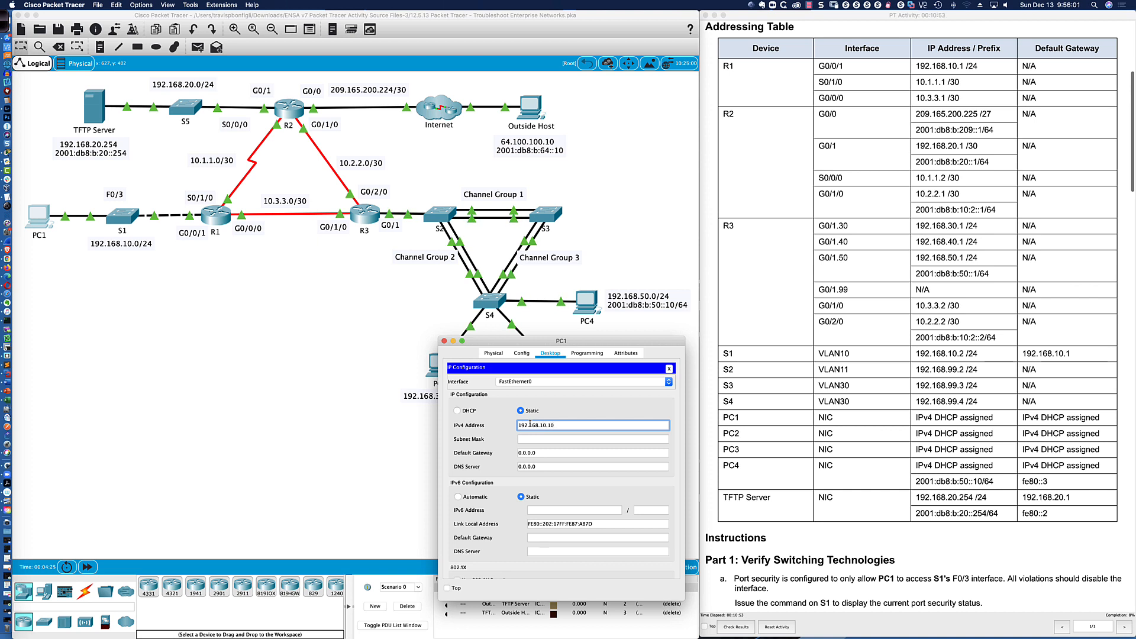
pyautogui.press('Tab')
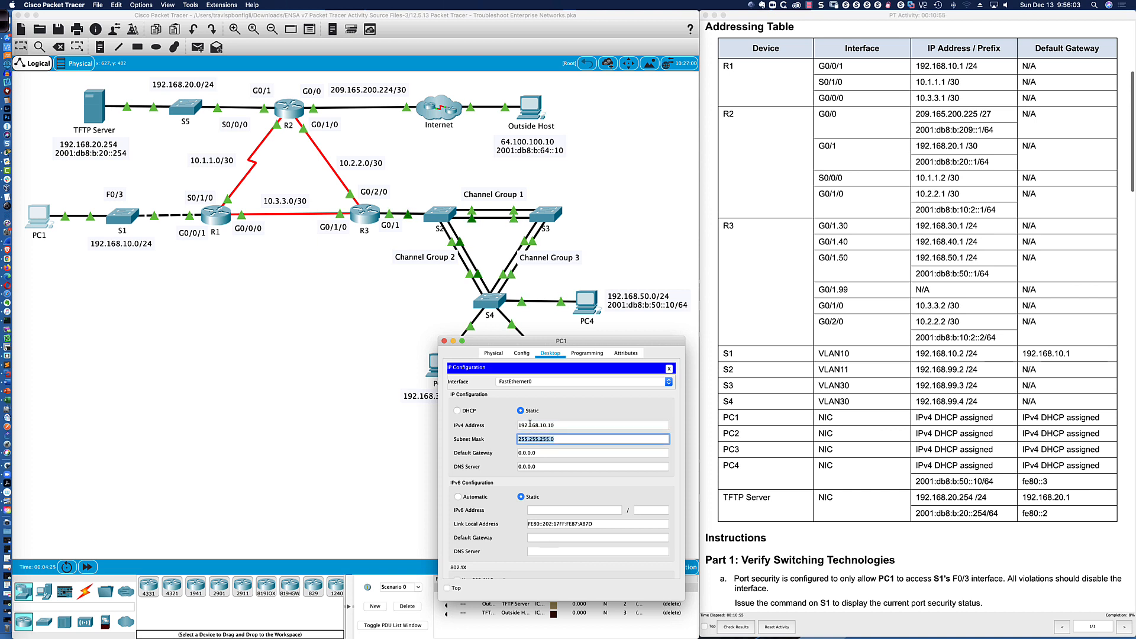
pyautogui.press('Tab')
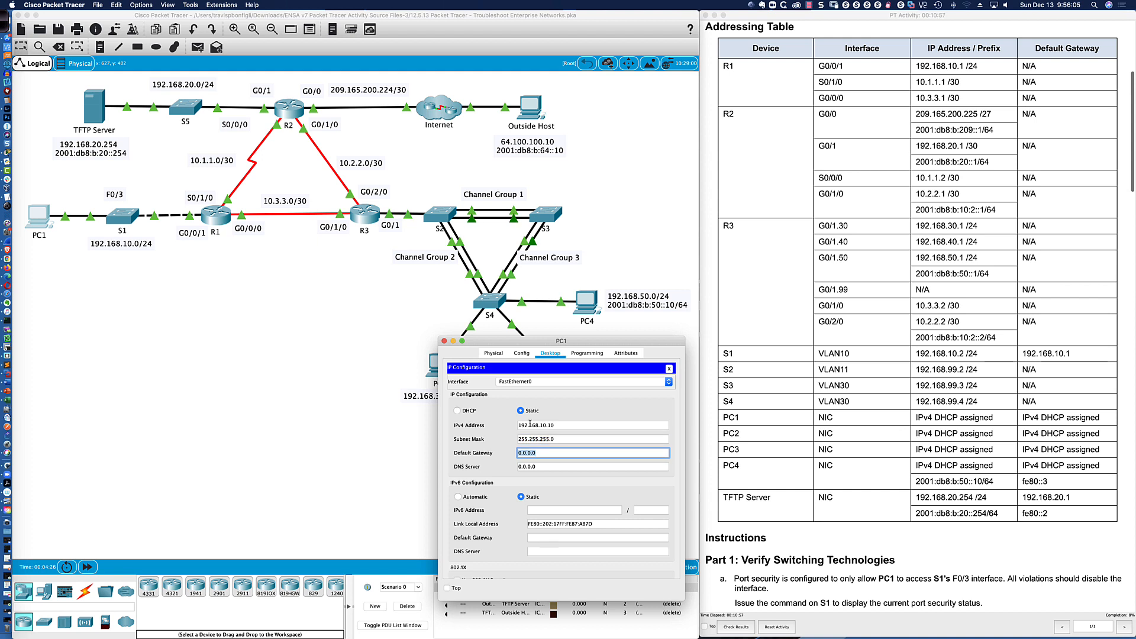
pyautogui.write('192.168.10.1')
pyautogui.click(534, 355)
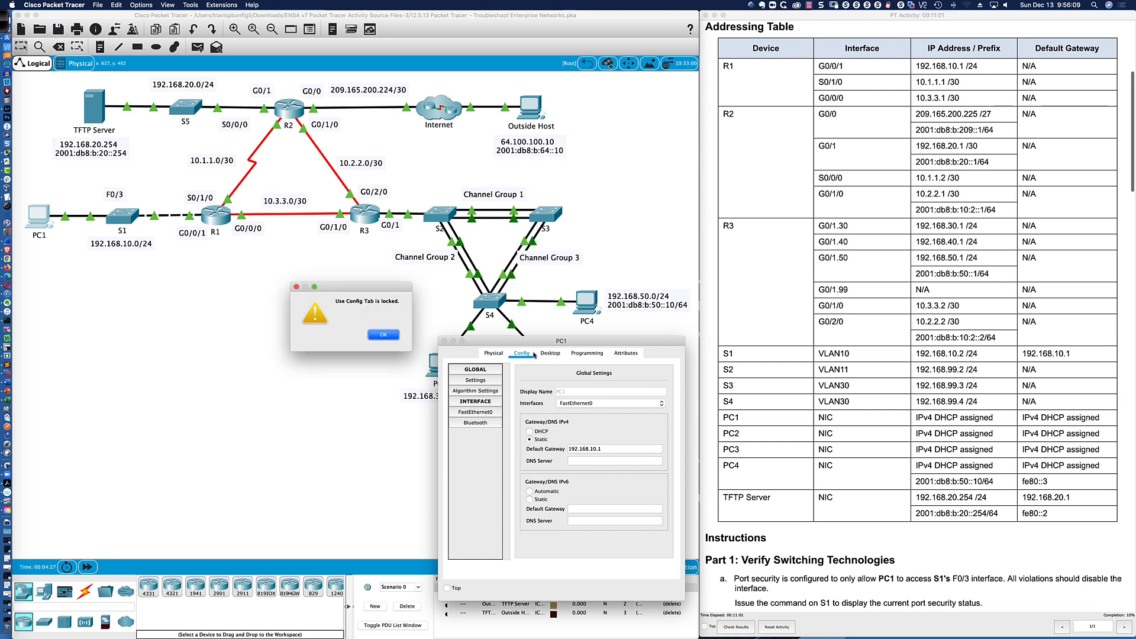
pyautogui.click(383, 335)
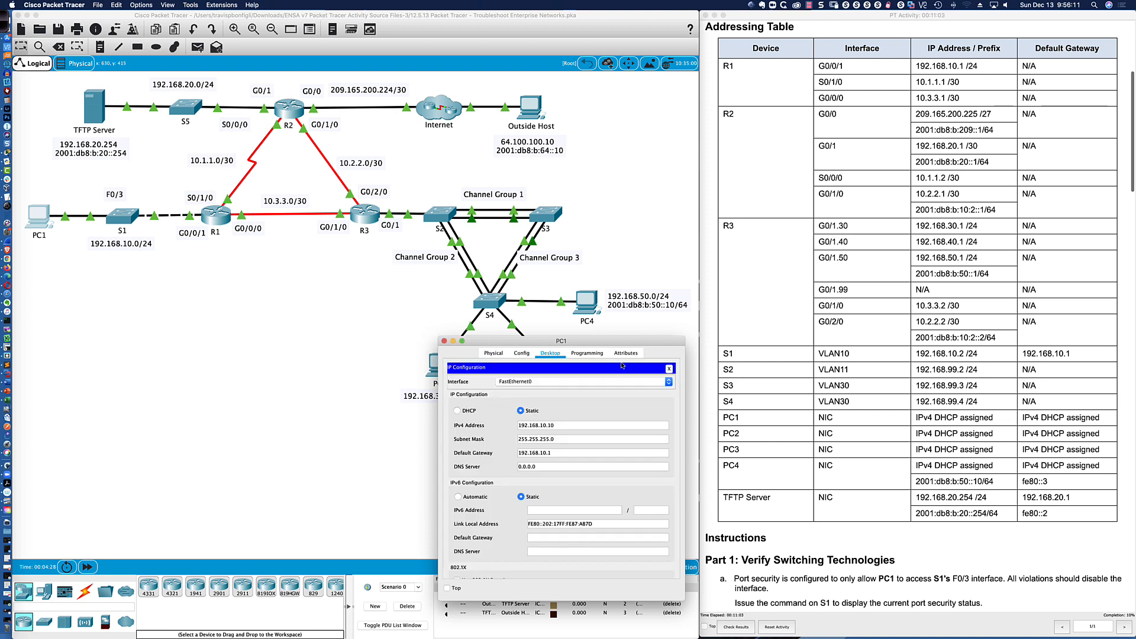
# Leave PC1's IP configuration and ping 192.168.10.1 again from its Command Prompt
pyautogui.click(669, 369)
pyautogui.click(632, 387)
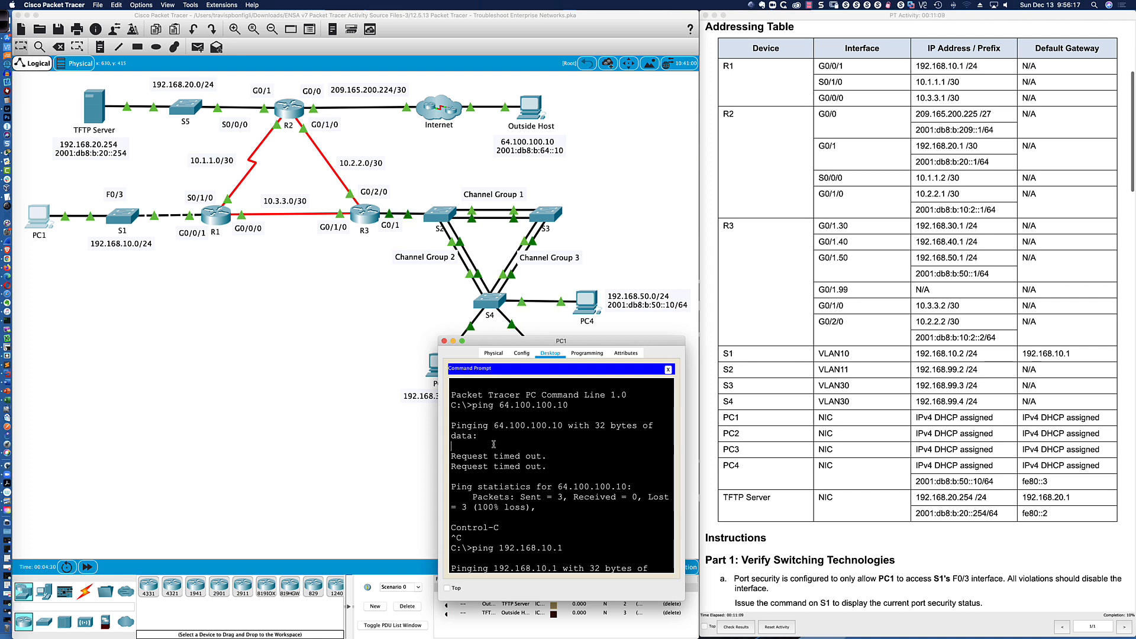
pyautogui.scroll(-5, 494, 444)
pyautogui.press('Return')
pyautogui.press('Return')
pyautogui.press('Return')
pyautogui.press('Up')
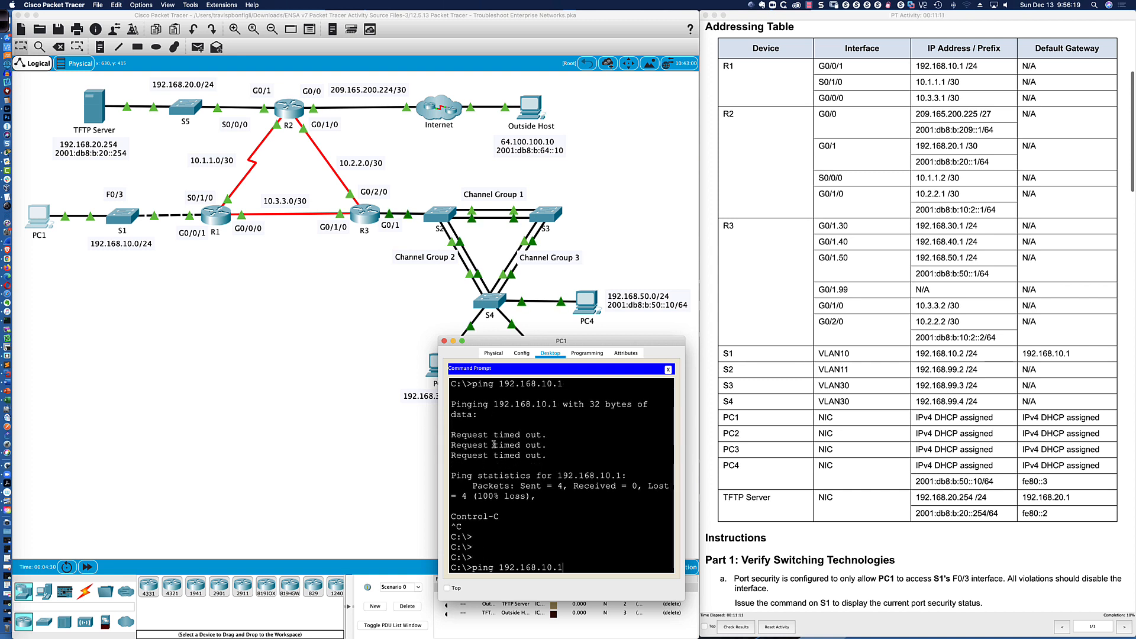
pyautogui.press('Return')
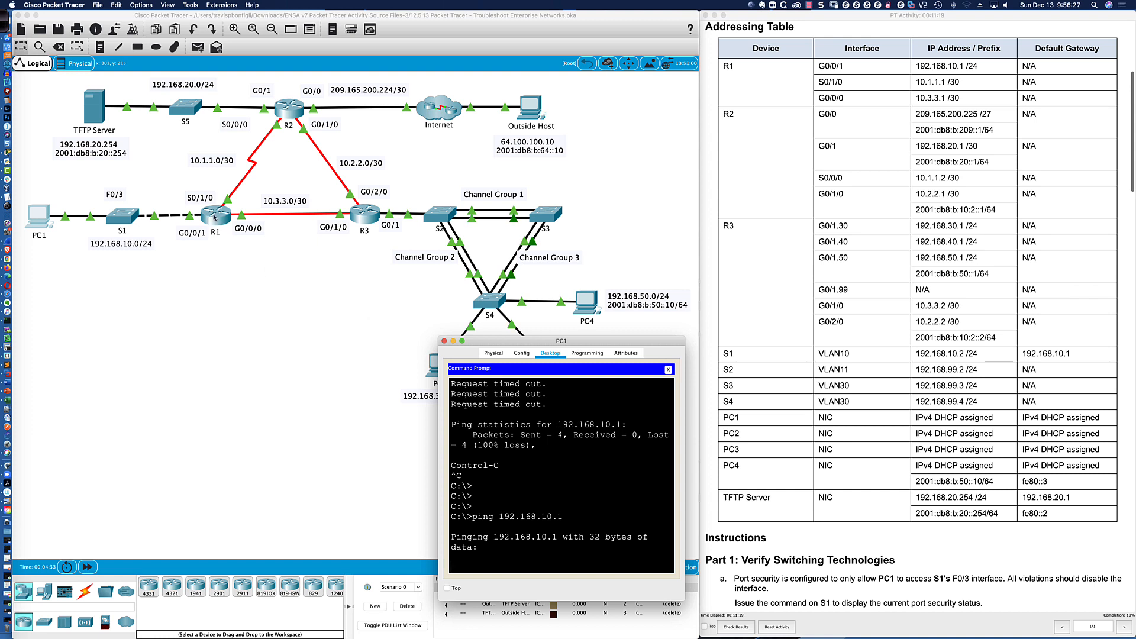
# Show the port security details of fa0/3 on S1 and check the last source address
pyautogui.click(119, 219)
pyautogui.press('Up')
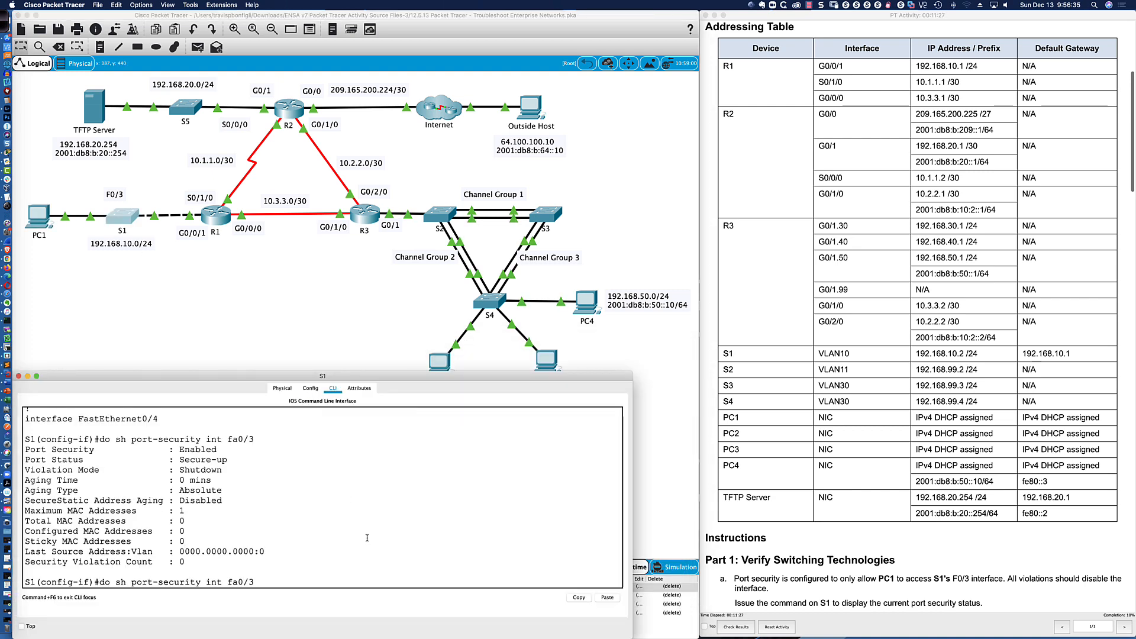
pyautogui.press('Return')
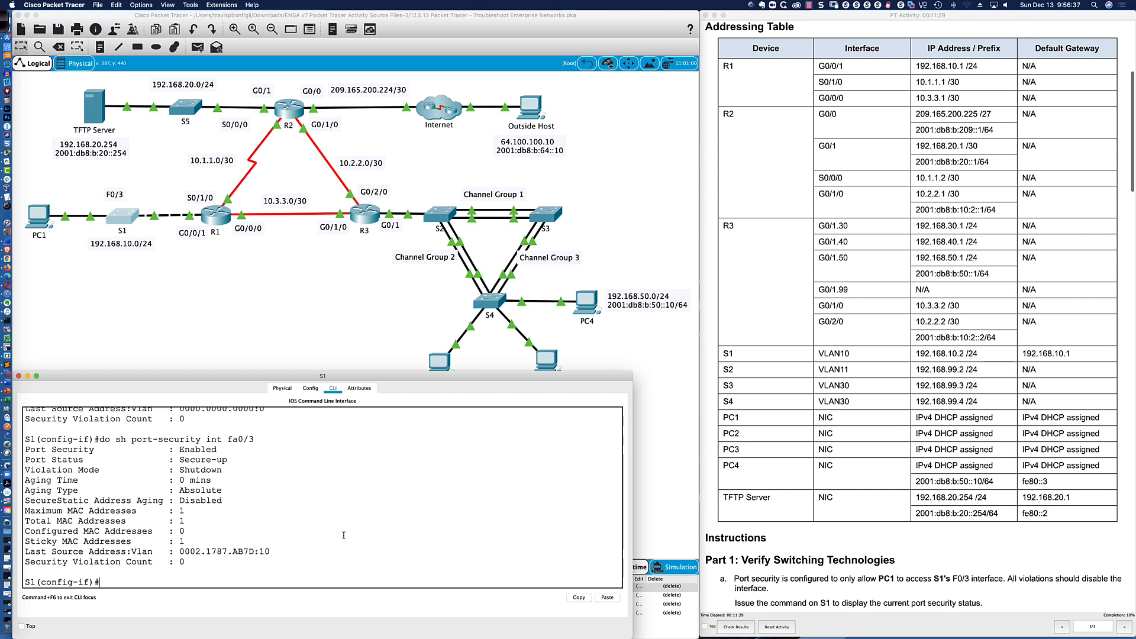
pyautogui.moveTo(270, 551); pyautogui.dragTo(180, 551)
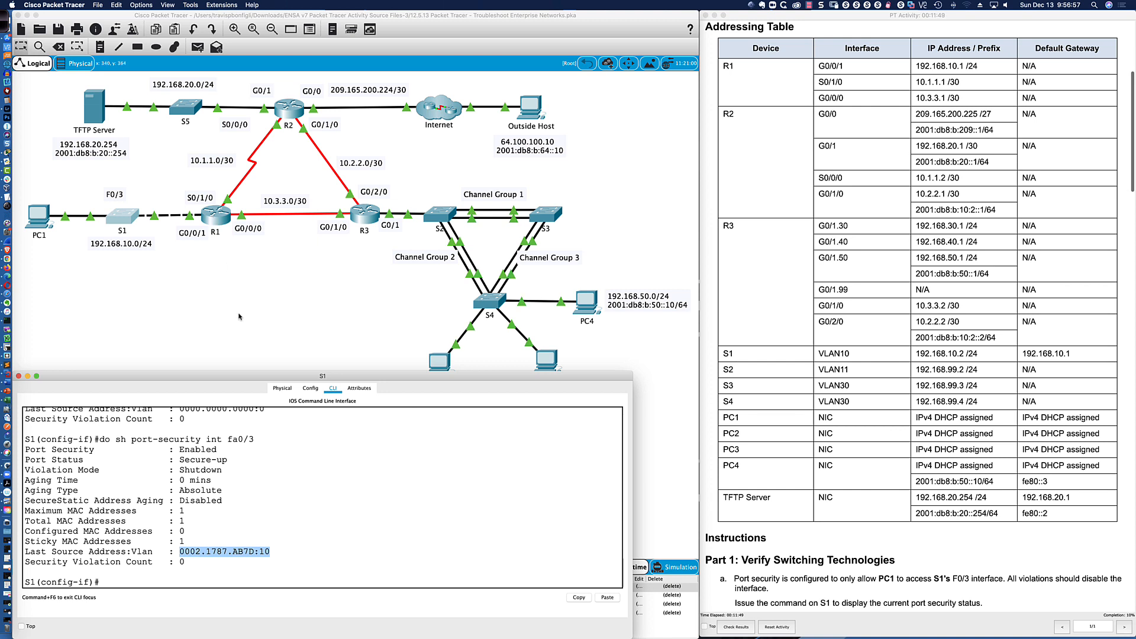
pyautogui.click(270, 553)
# List S1's running configuration as far as FastEthernet0/4 and examine the sticky MAC address entry under FastEthernet0/3
pyautogui.press('Return')
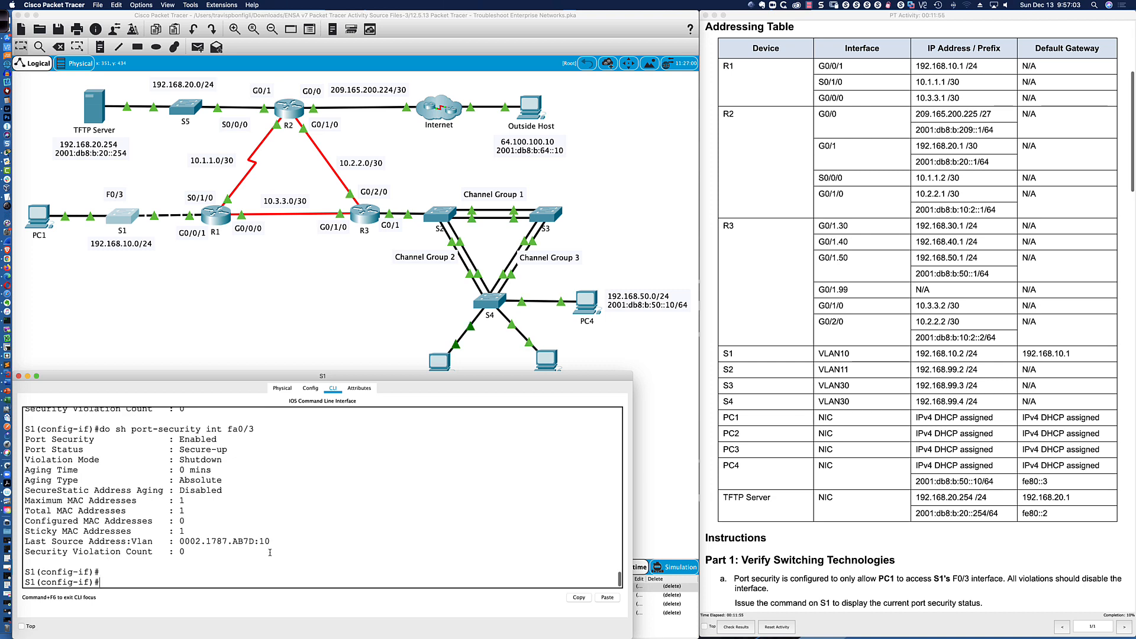
pyautogui.press('Return')
pyautogui.press('Return')
pyautogui.press('Return')
pyautogui.press('Up')
pyautogui.press('Up')
pyautogui.press('Up')
pyautogui.press('Down')
pyautogui.press('Return')
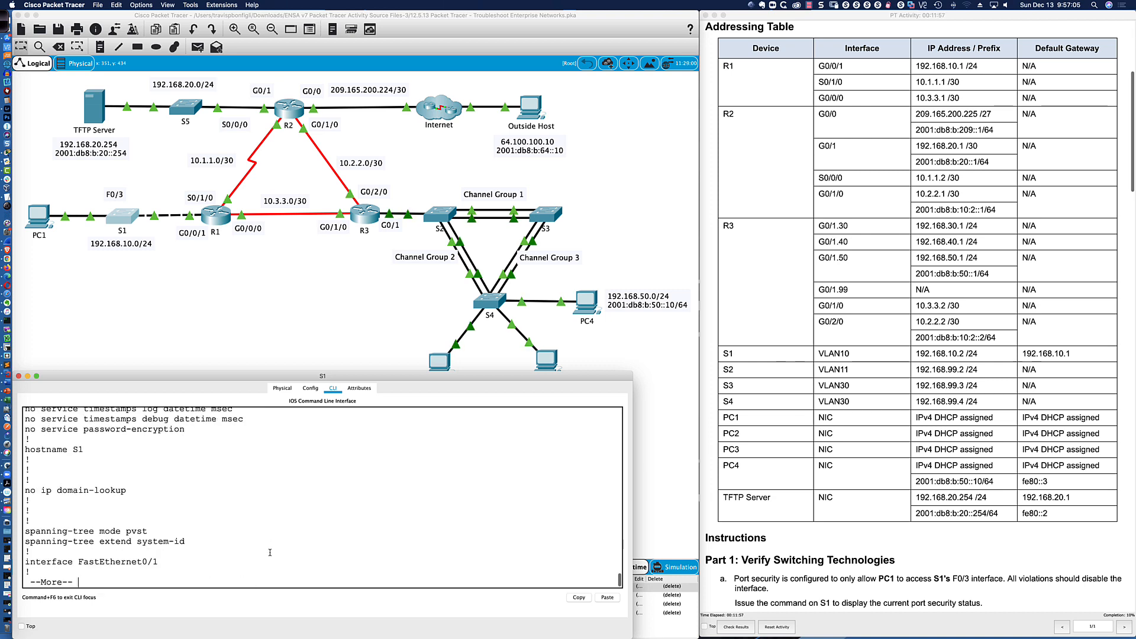
pyautogui.press('Return')
pyautogui.press('Return')
pyautogui.press('Return')
pyautogui.press('Return')
pyautogui.press('Return')
pyautogui.press('Return')
pyautogui.press('Return')
pyautogui.press('Return')
pyautogui.press('Return')
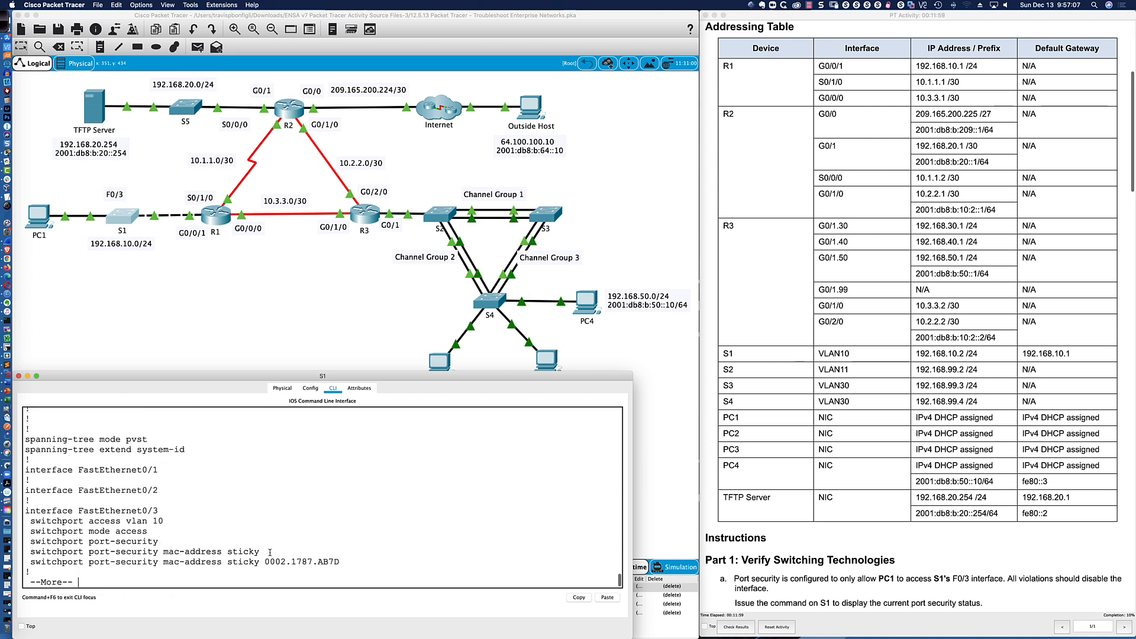
pyautogui.press('Return')
pyautogui.press('Return')
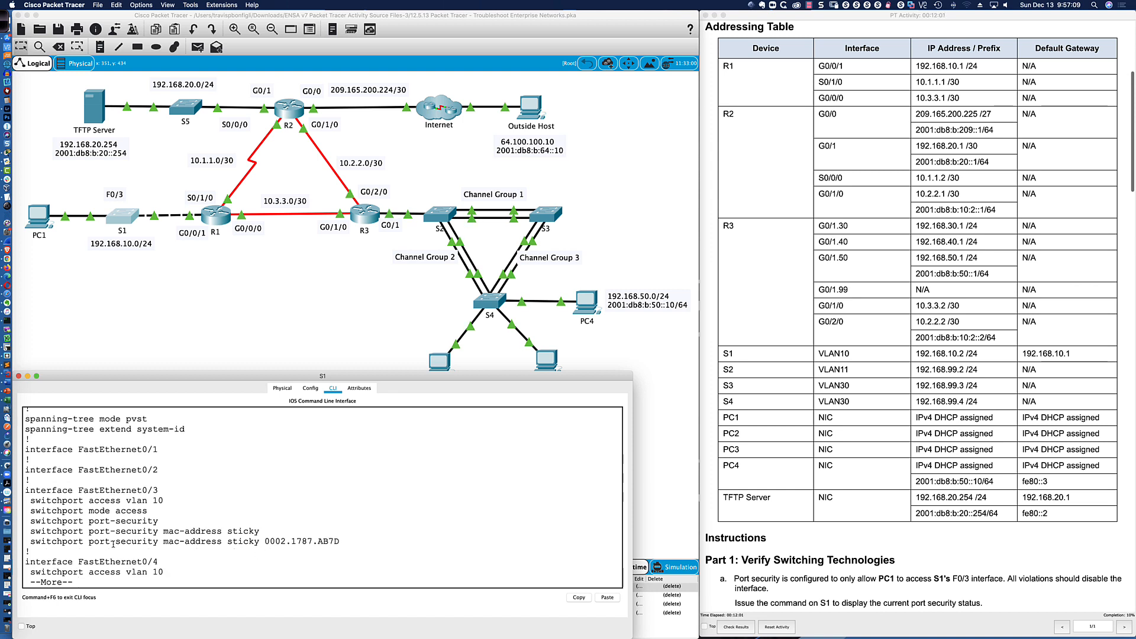
pyautogui.moveTo(338, 542); pyautogui.dragTo(29, 540)
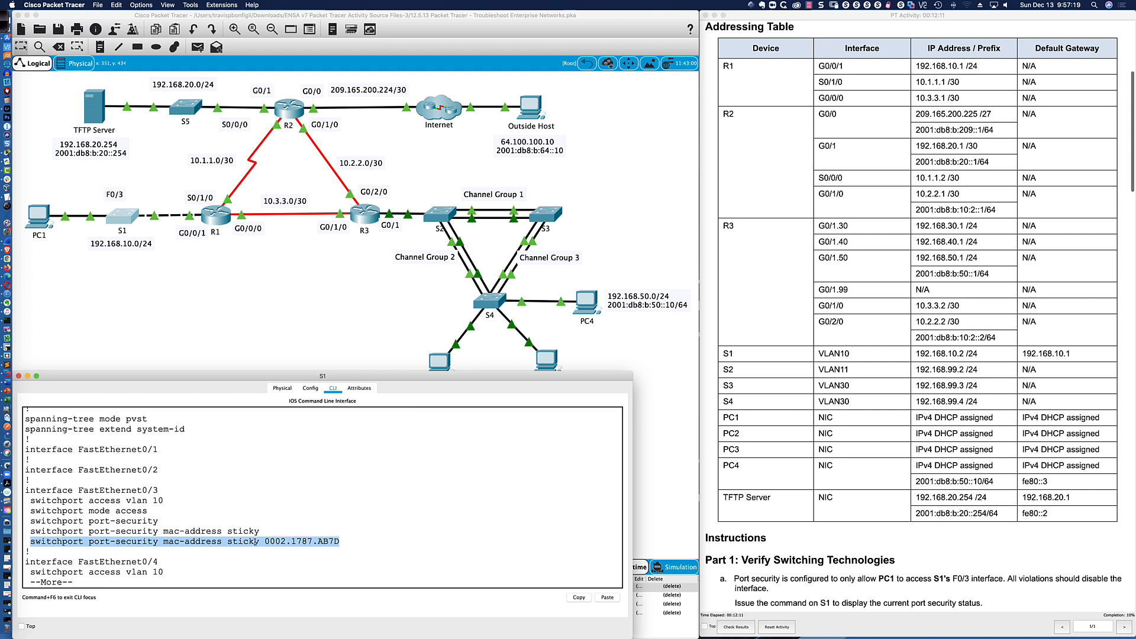
# Stop PC1's running ping, run ipconfig /all and find the physical address of its FastEthernet0 connection
pyautogui.click(39, 216)
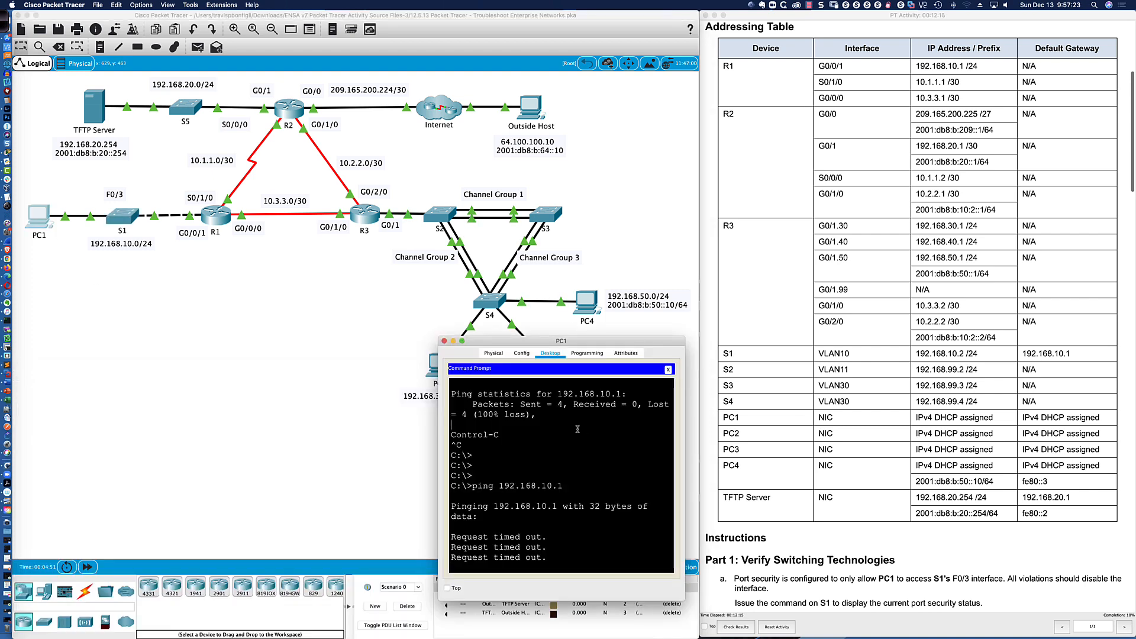
pyautogui.hotkey('ctrl', 'c')
pyautogui.press('Return')
pyautogui.press('Return')
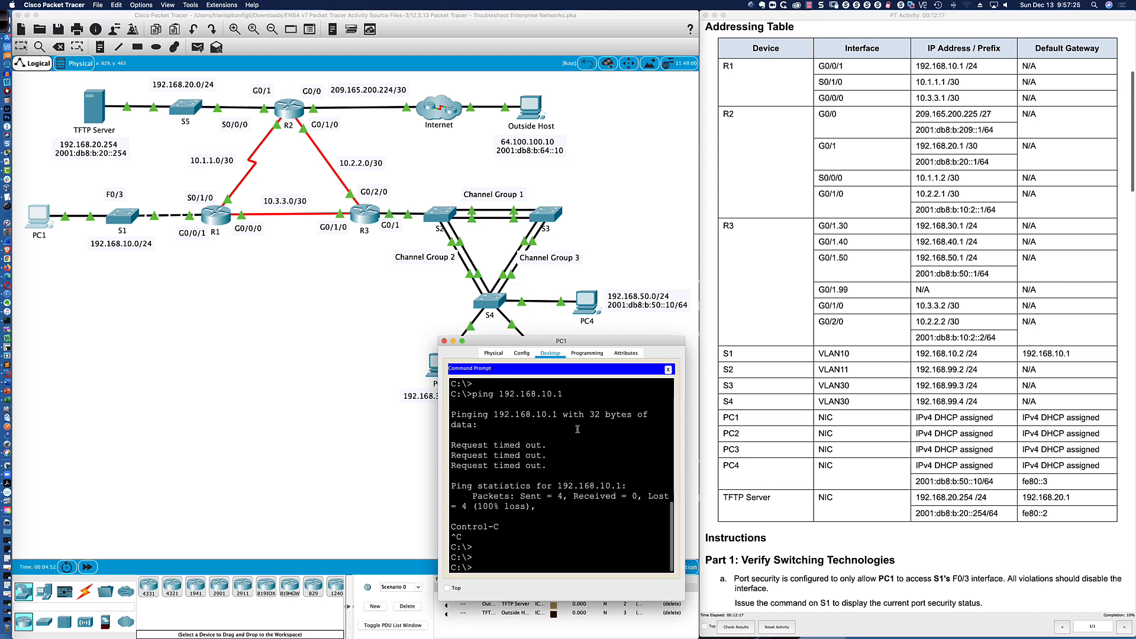
pyautogui.write('ipco')
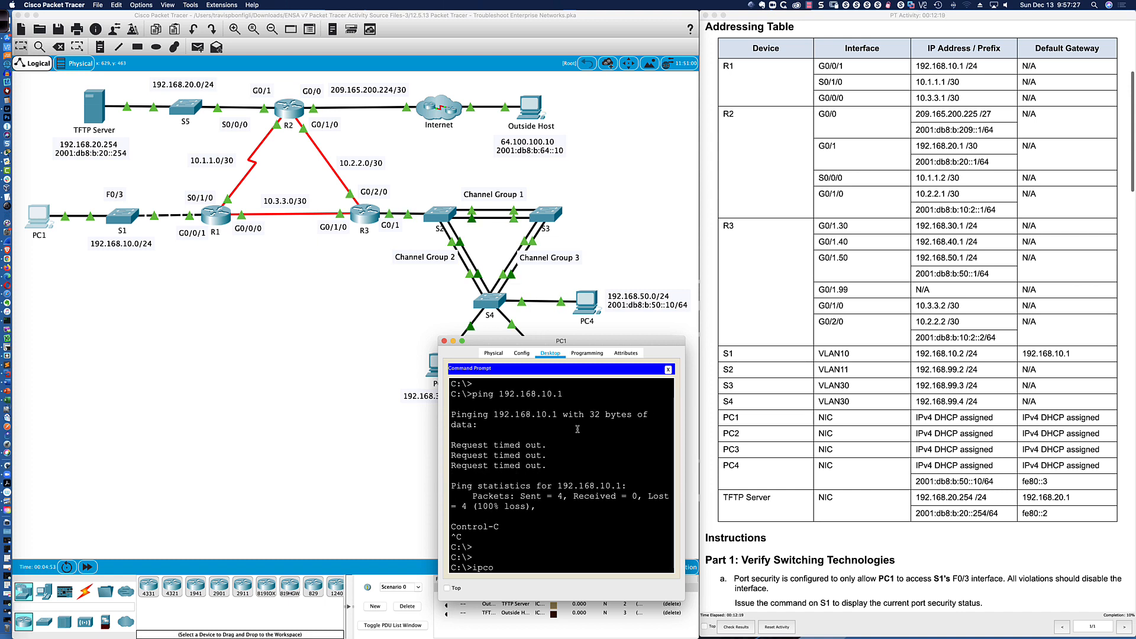
pyautogui.write('nfig /all')
pyautogui.press('Return')
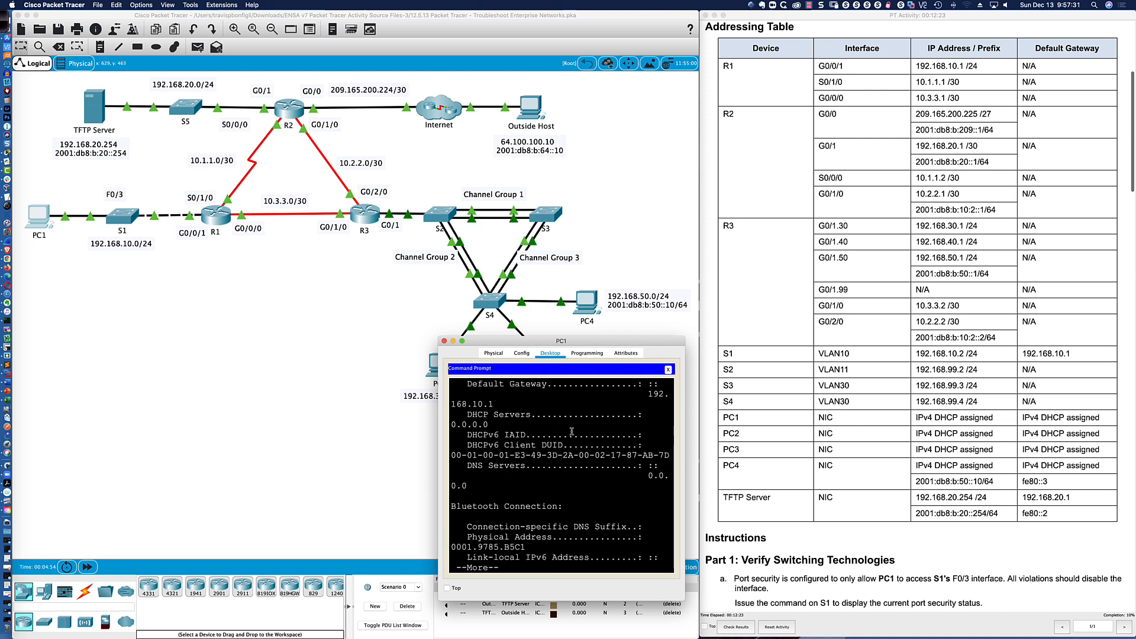
pyautogui.moveTo(685, 425); pyautogui.dragTo(926, 425)
pyautogui.scroll(3, 724, 411)
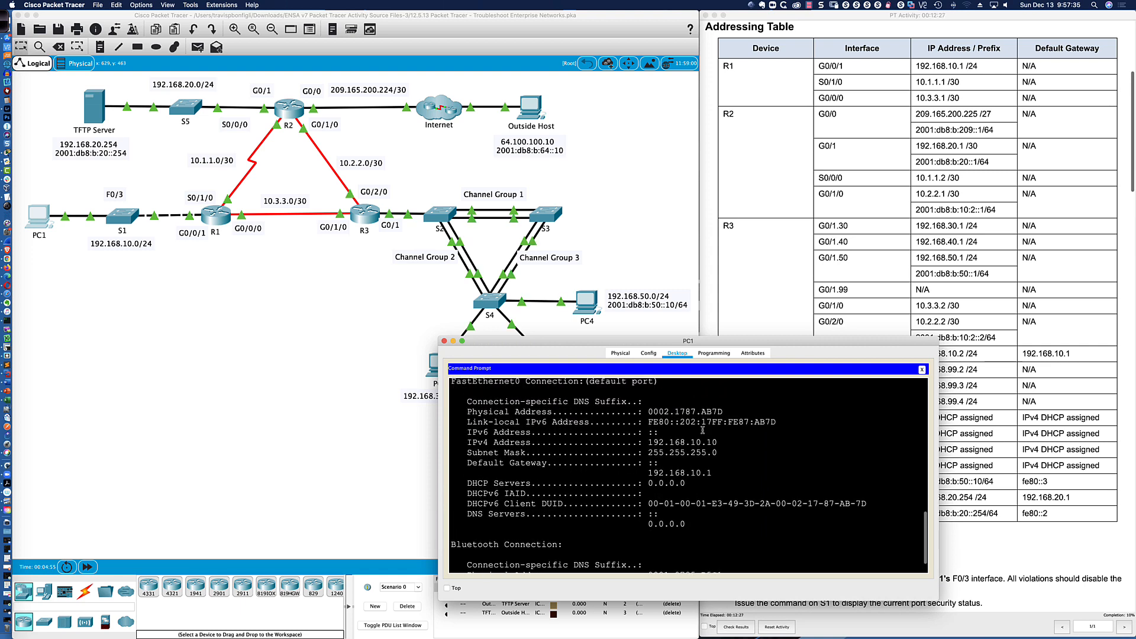
pyautogui.moveTo(724, 411); pyautogui.dragTo(670, 412)
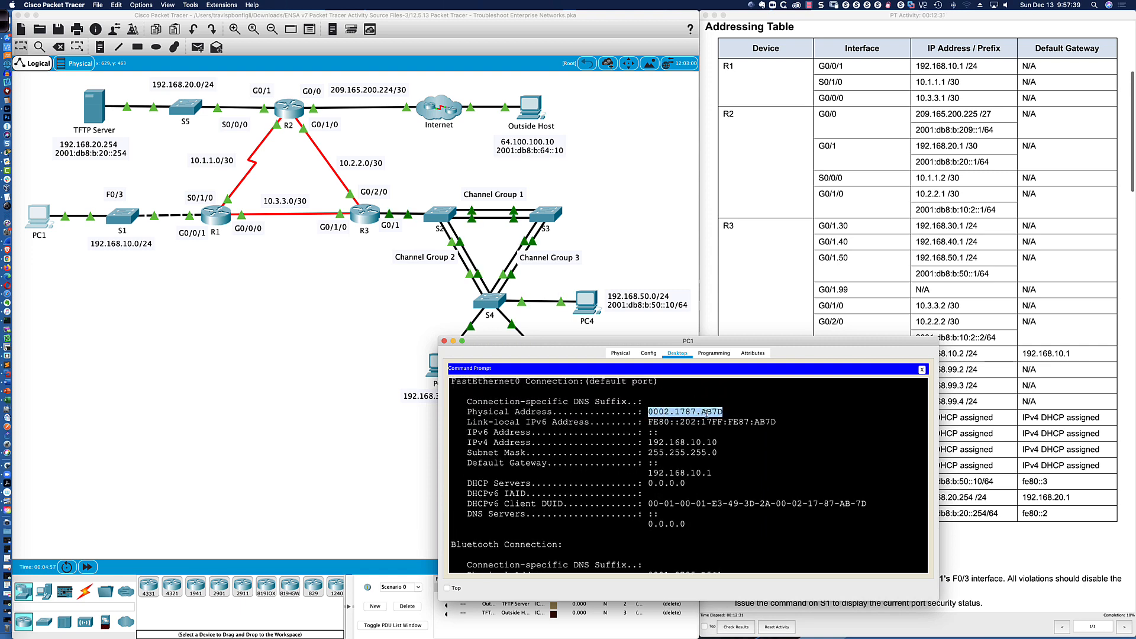
# Place PC1's window beside S1's and compare PC1's physical address with the sticky MAC address on FastEthernet0/3
pyautogui.click(127, 218)
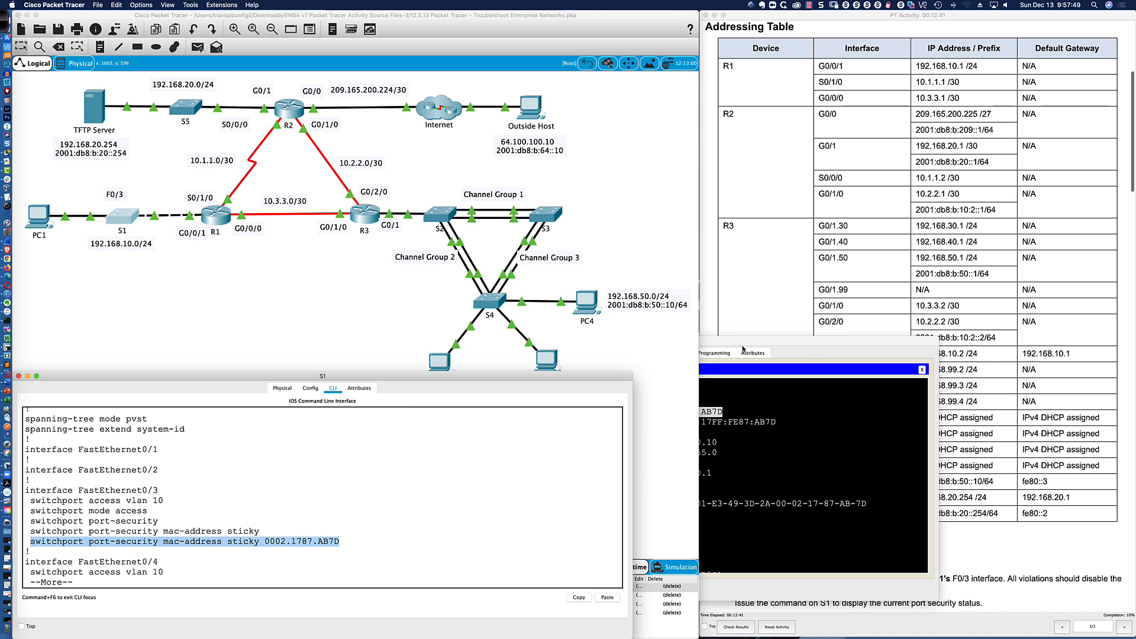
pyautogui.moveTo(738, 342); pyautogui.dragTo(842, 354)
pyautogui.click(533, 462)
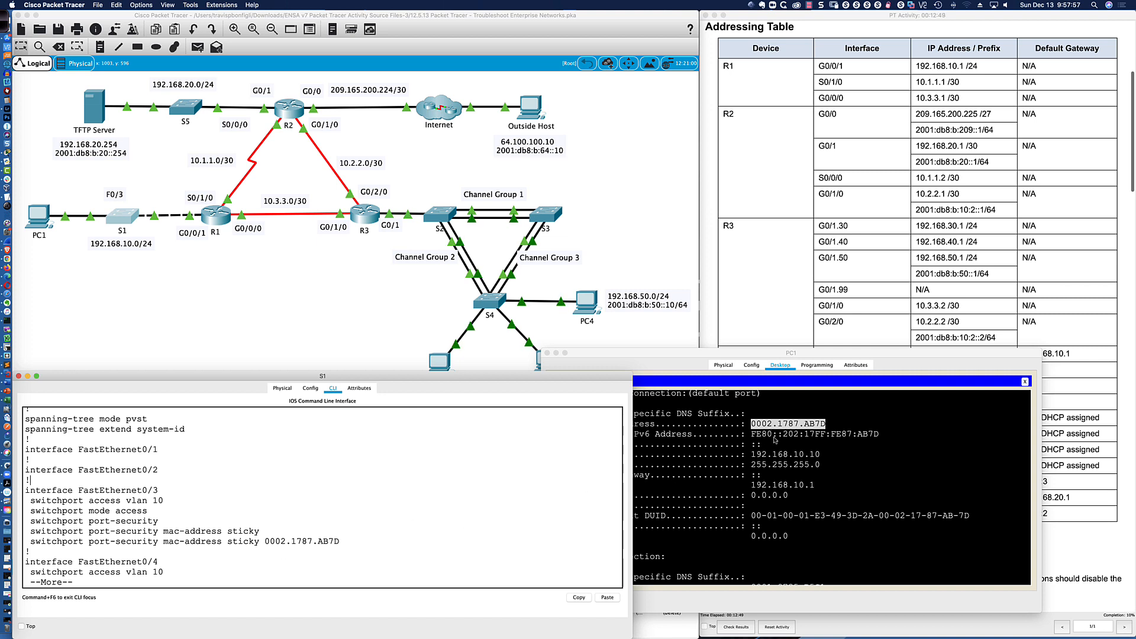
pyautogui.click(349, 539)
pyautogui.click(203, 572)
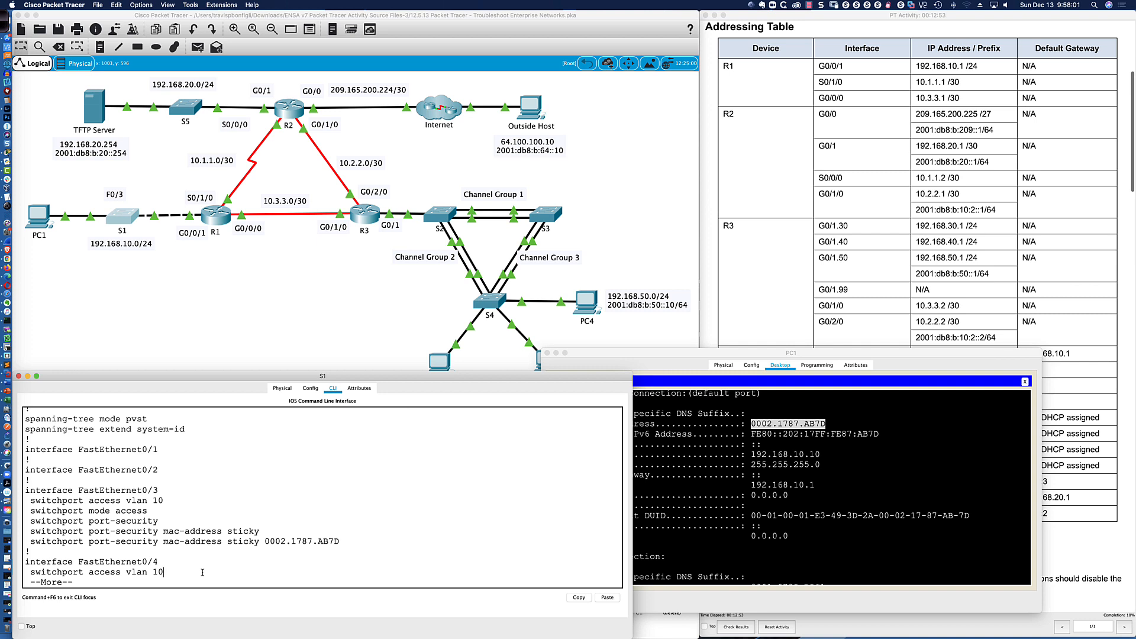
# Exit S1's configuration listing and set the port security maximum to 1 on F0/3
pyautogui.hotkey('ctrl', 'c')
pyautogui.press('Return')
pyautogui.press('Return')
pyautogui.press('Return')
pyautogui.press('Return')
pyautogui.write('swi')
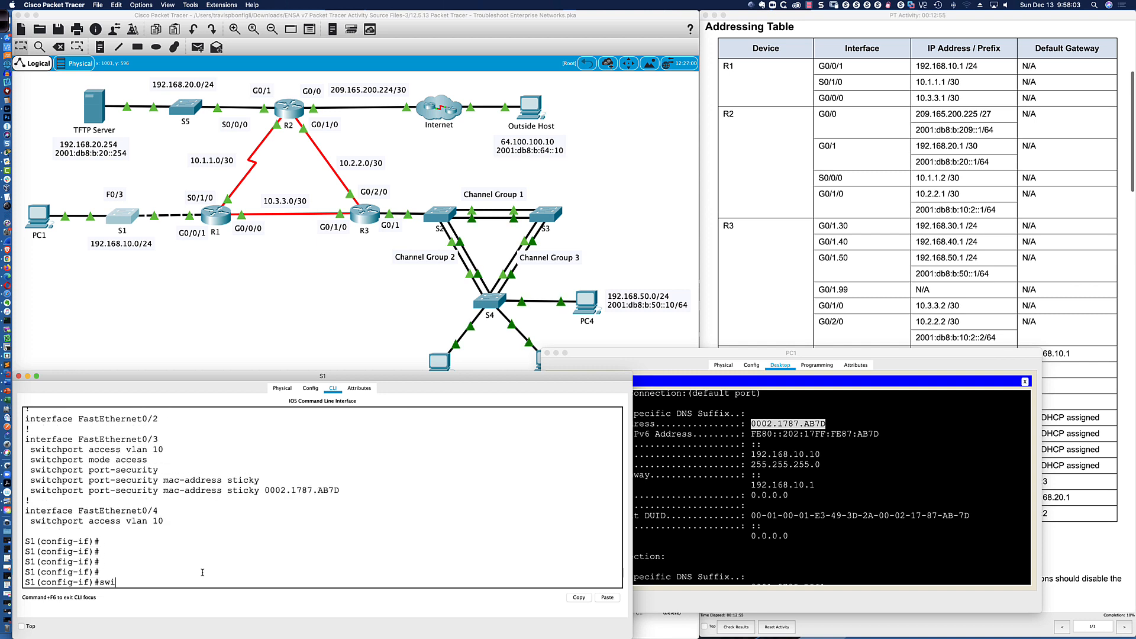
pyautogui.press('Tab')
pyautogui.write('port')
pyautogui.press('Tab')
pyautogui.write('max')
pyautogui.press('Tab')
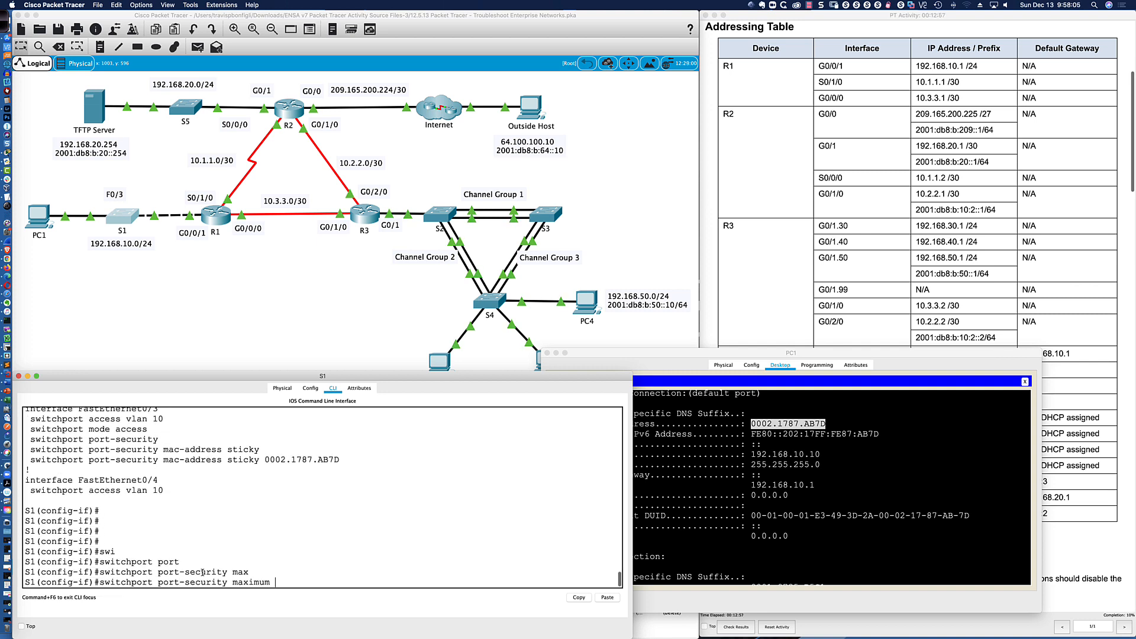
pyautogui.write('1')
pyautogui.press('Return')
# Set the port security violation mode on S1's F0/3 to shutdown
pyautogui.write('swi')
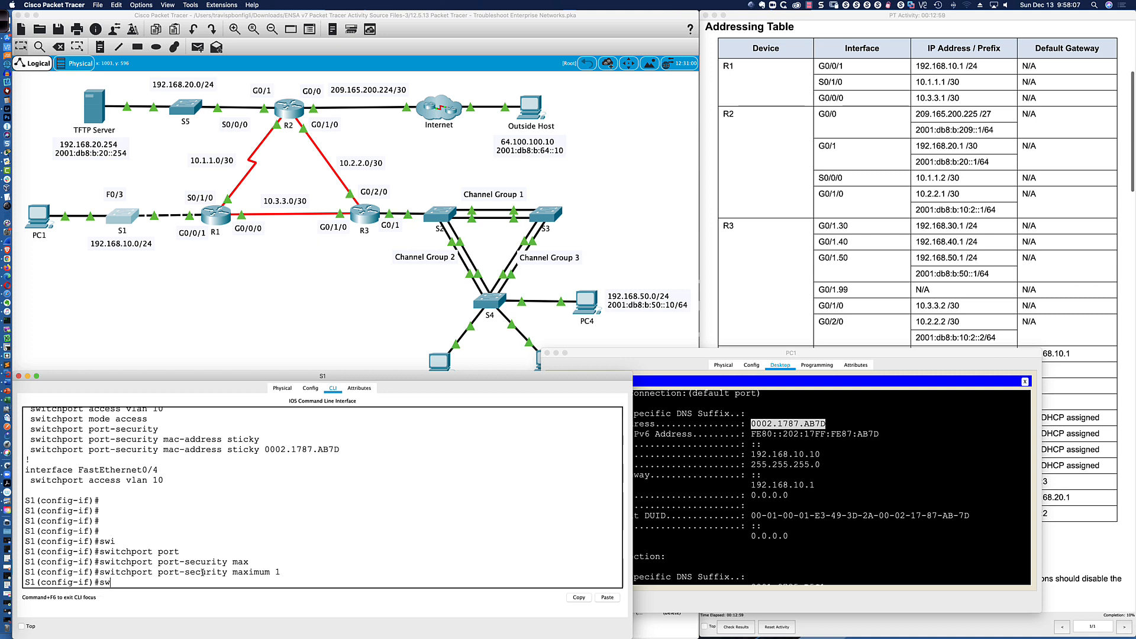
pyautogui.press('Tab')
pyautogui.write('port')
pyautogui.press('Tab')
pyautogui.write('vi')
pyautogui.press('Tab')
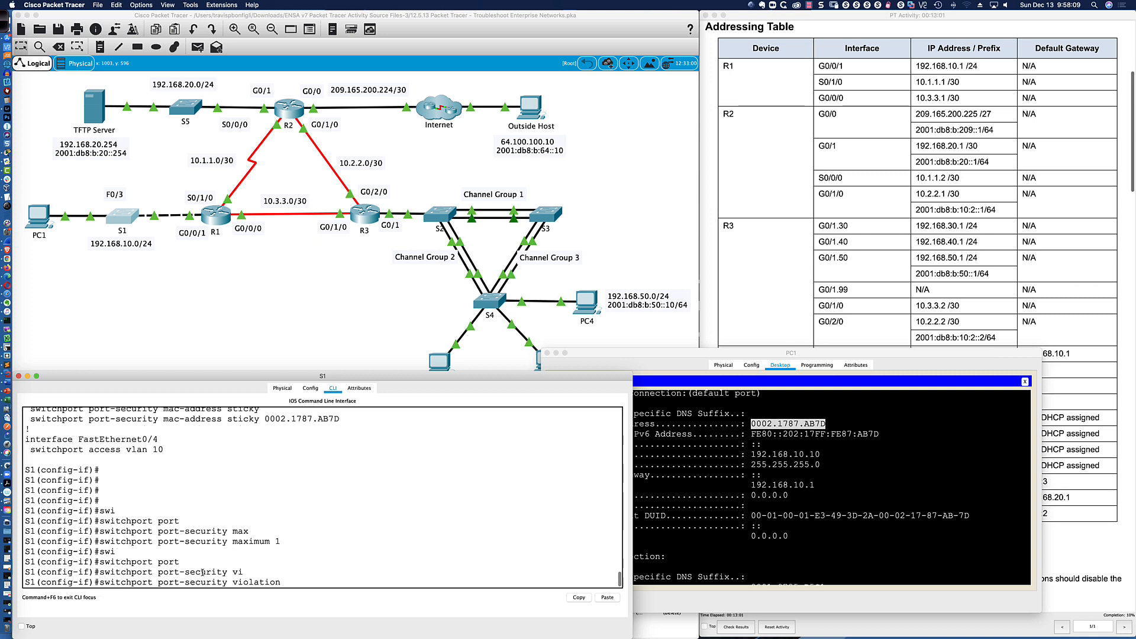
pyautogui.write('sh')
pyautogui.press('Tab')
pyautogui.press('Return')
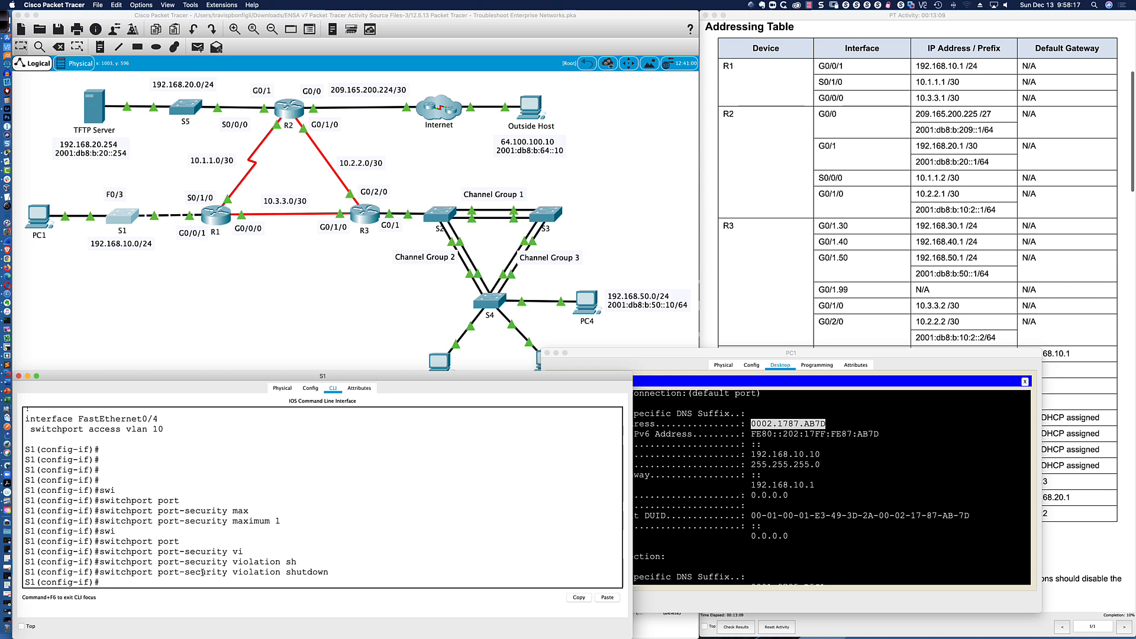
# Leave S1's configuration mode and save the running configuration with wri mem
pyautogui.press('Return')
pyautogui.press('Return')
pyautogui.press('Return')
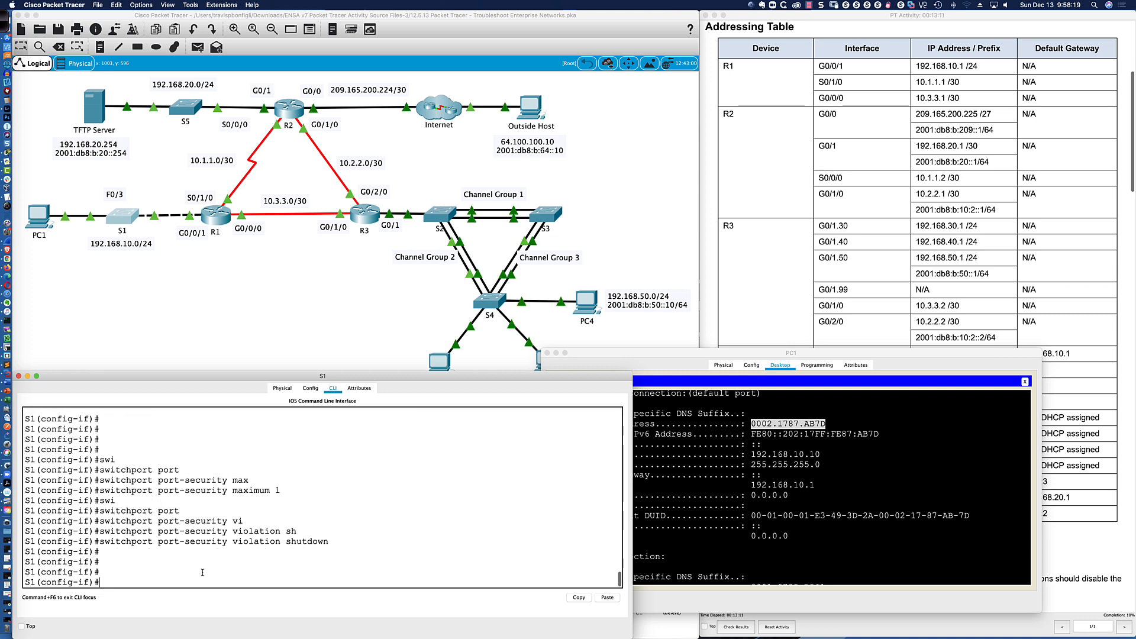
pyautogui.write('end')
pyautogui.press('Return')
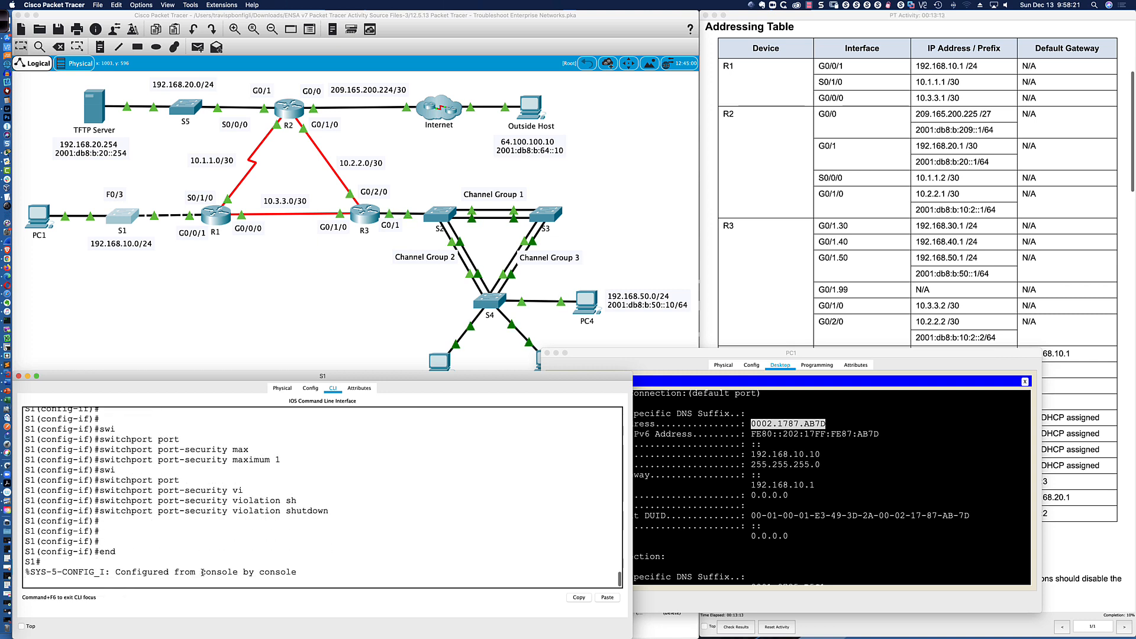
pyautogui.press('Return')
pyautogui.press('Return')
pyautogui.write('wri mem')
pyautogui.press('Return')
pyautogui.press('Return')
pyautogui.press('Return')
pyautogui.press('Return')
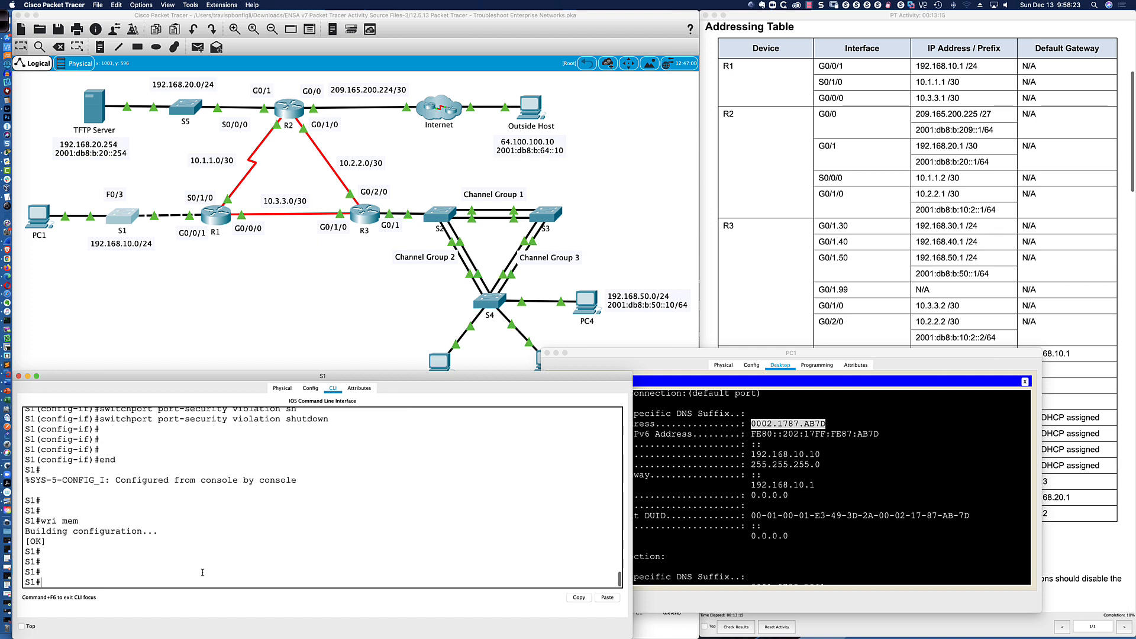
# Display S1's running configuration up to FastEthernet0/4 and examine the port security settings listed under FastEthernet0/3
pyautogui.write('sh ru')
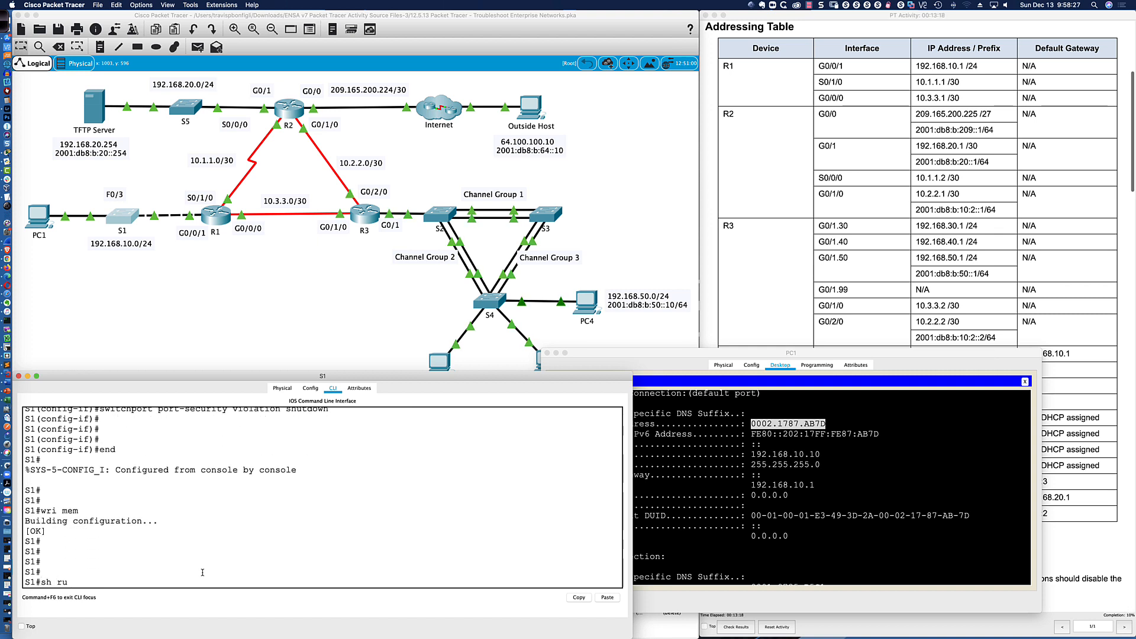
pyautogui.press('Return')
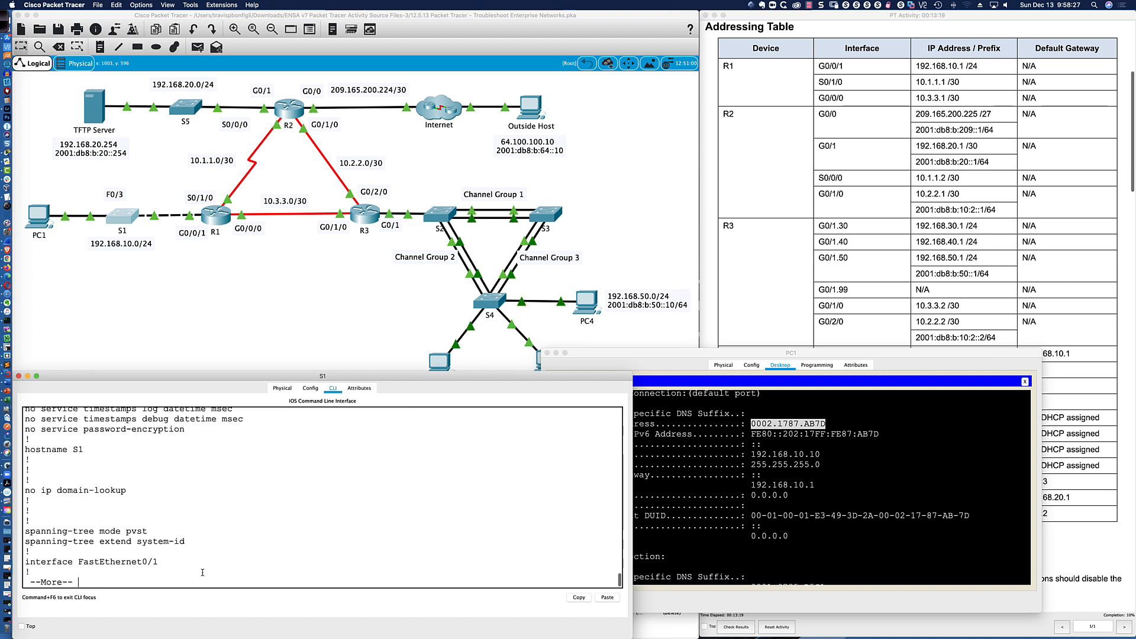
pyautogui.press('Return')
pyautogui.press('Return')
pyautogui.press('Return')
pyautogui.press('Return')
pyautogui.press('Return')
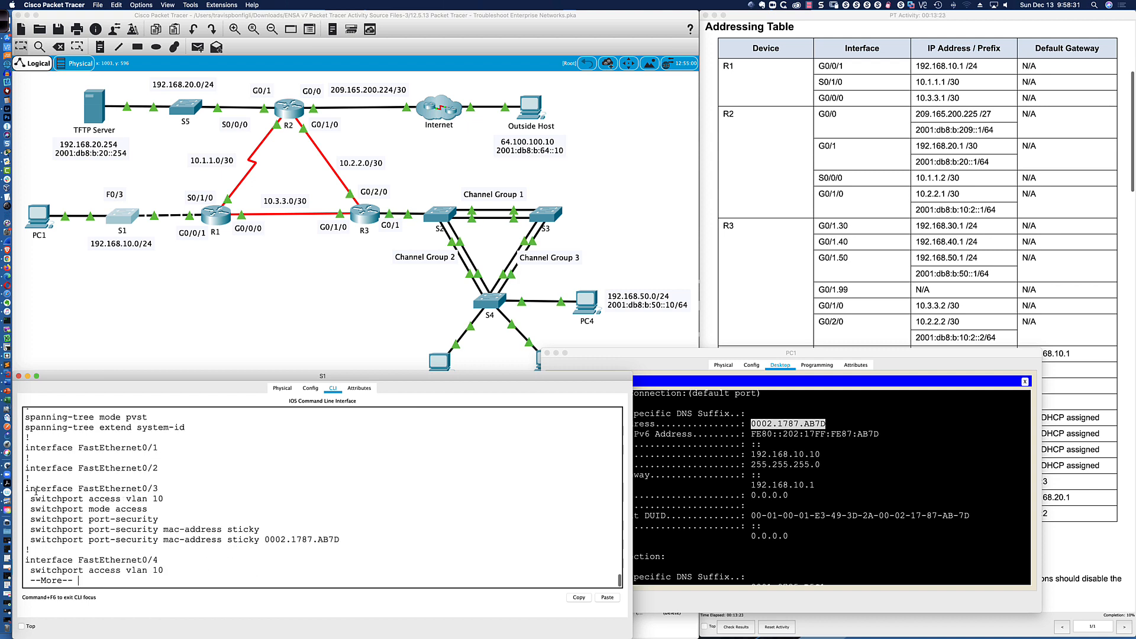
pyautogui.moveTo(26, 478); pyautogui.dragTo(362, 542)
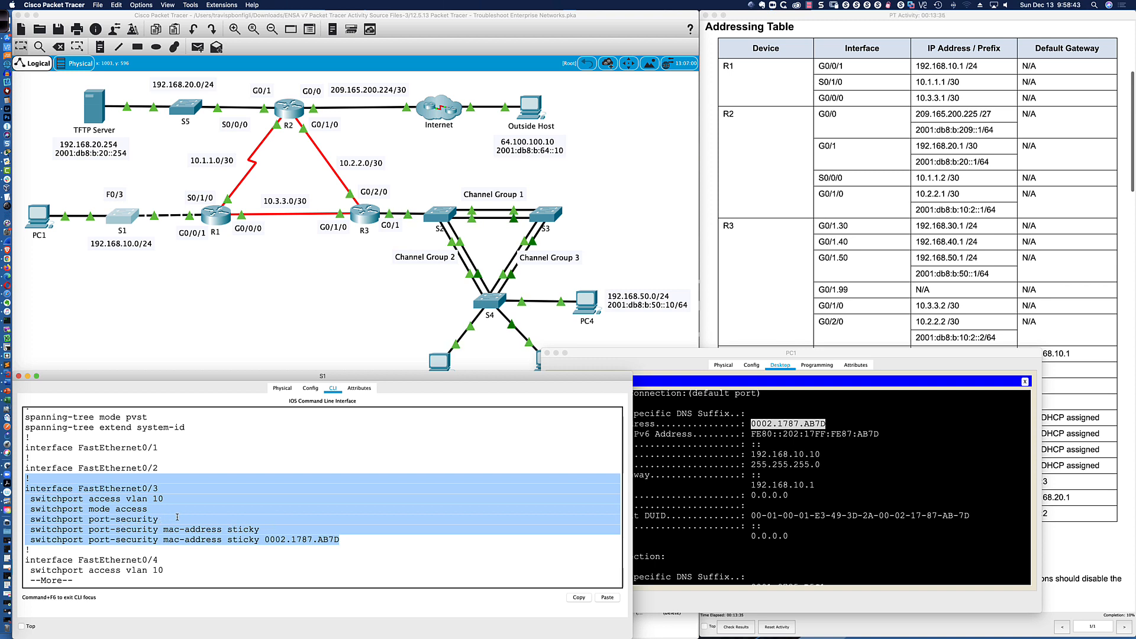
pyautogui.press('q')
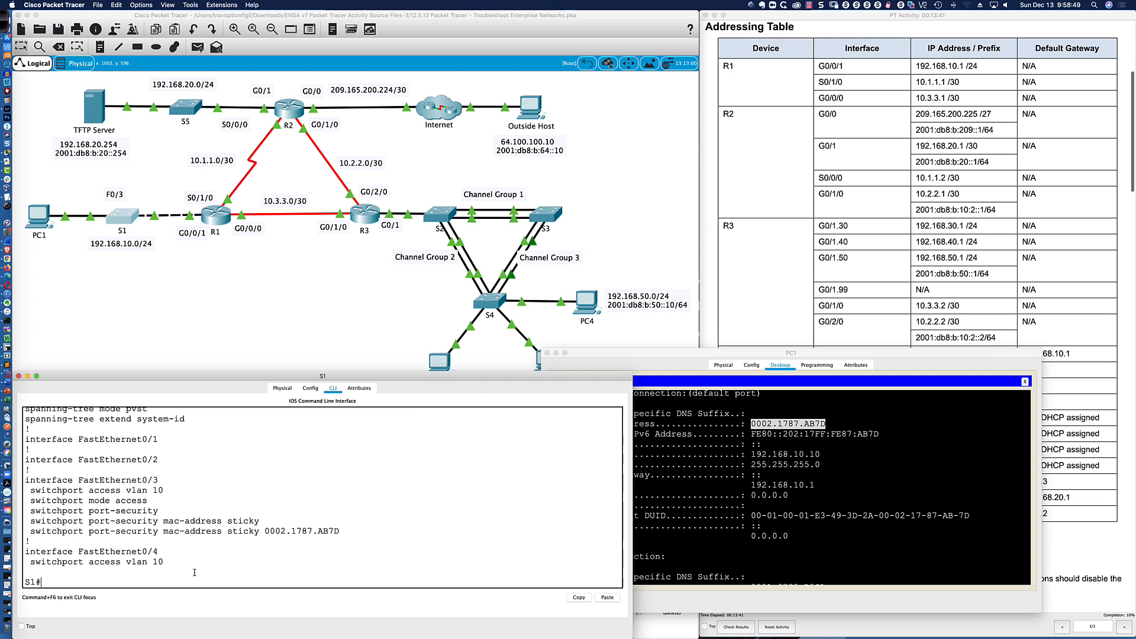
pyautogui.moveTo(24, 469); pyautogui.dragTo(368, 532)
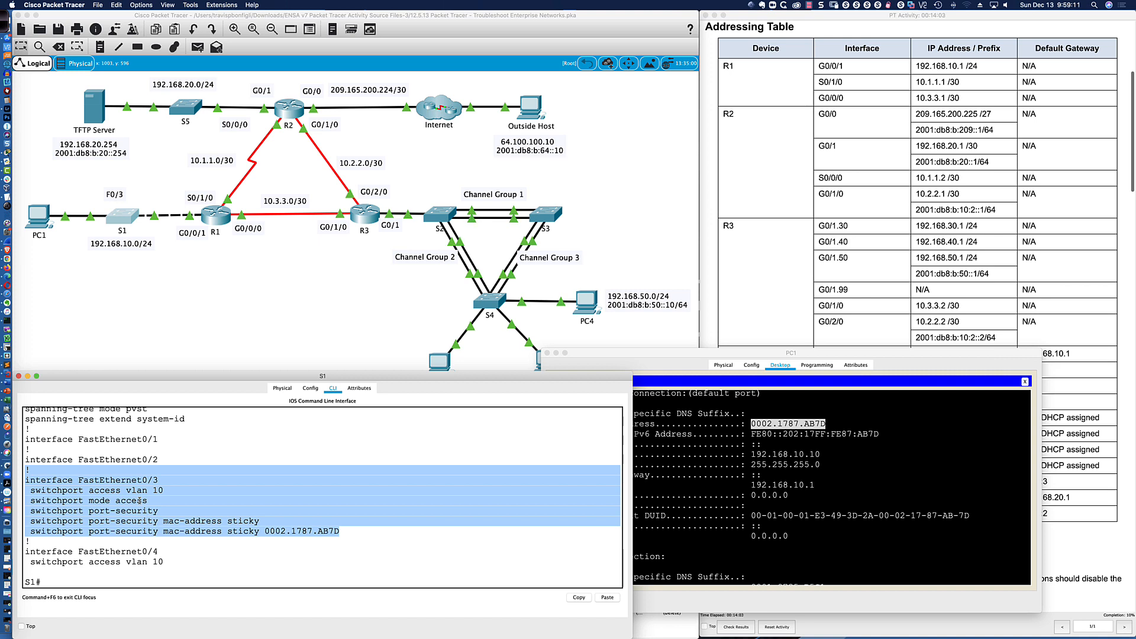
pyautogui.click(59, 578)
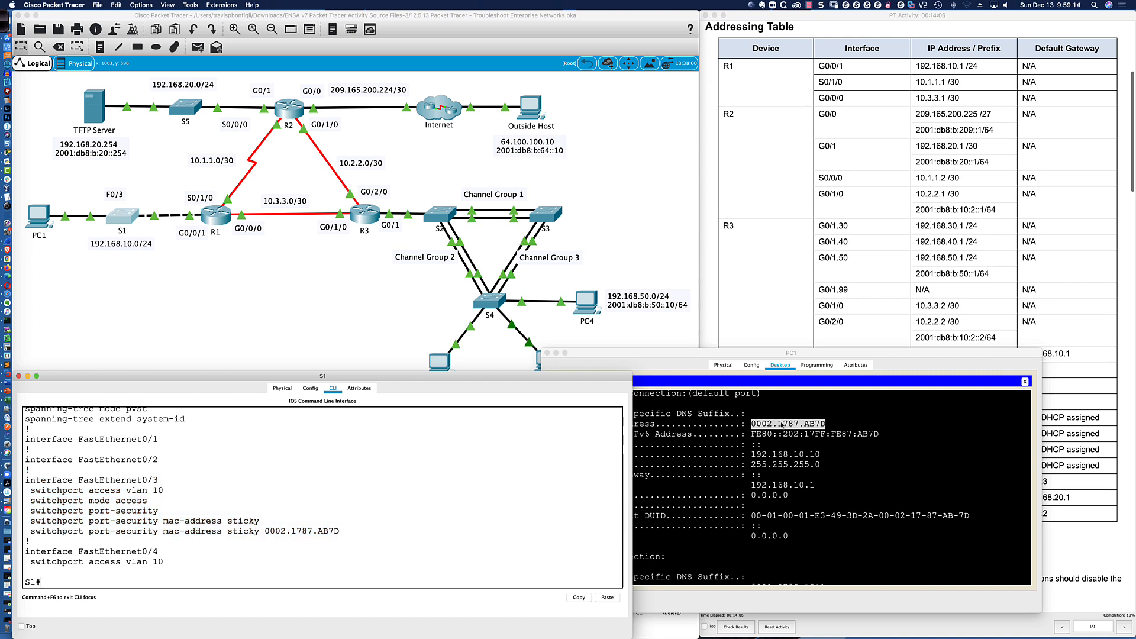
# Read the Part 1 switching instructions and check the access VLAN line of S1's FastEthernet0/3
pyautogui.click(1098, 437)
pyautogui.scroll(-1, 880, 410)
pyautogui.scroll(-4, 881, 410)
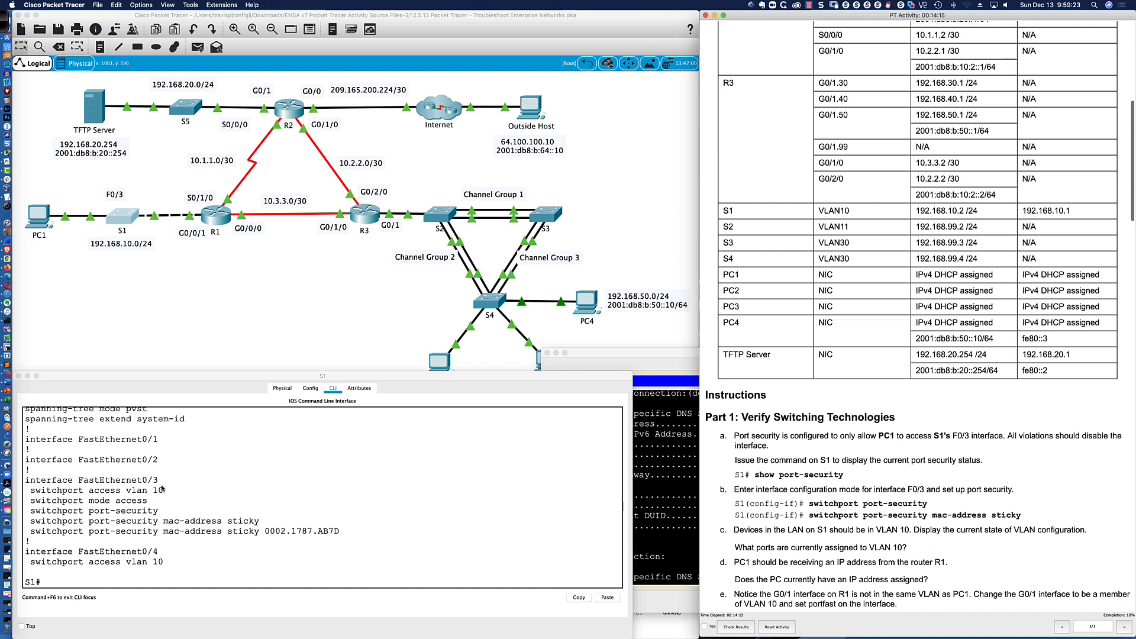
pyautogui.moveTo(163, 490); pyautogui.dragTo(107, 490)
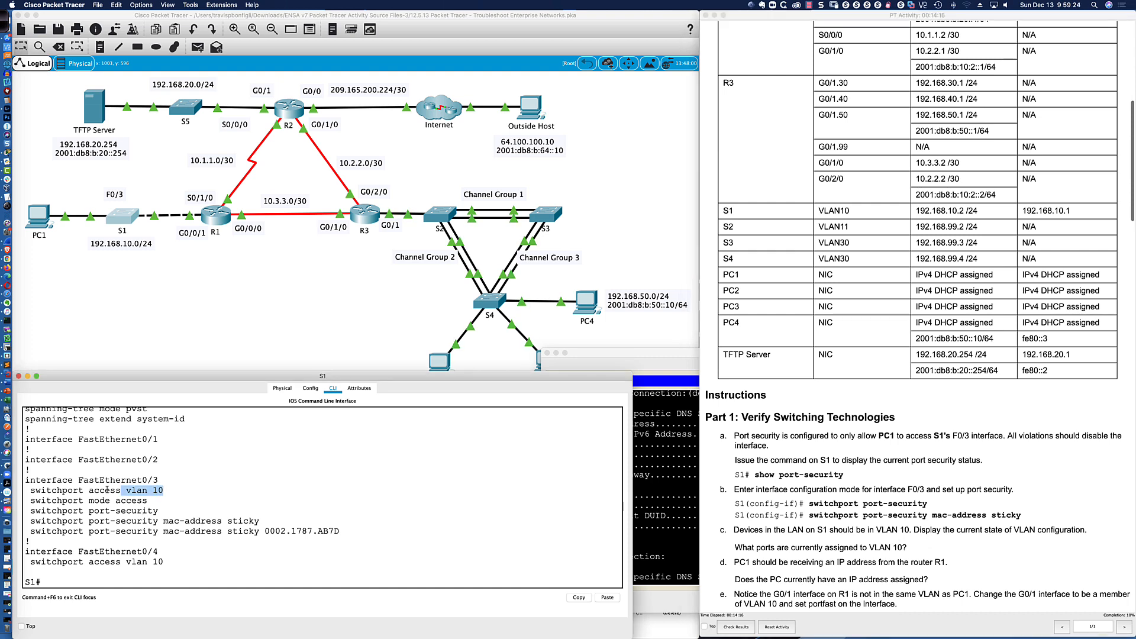
pyautogui.click(173, 490)
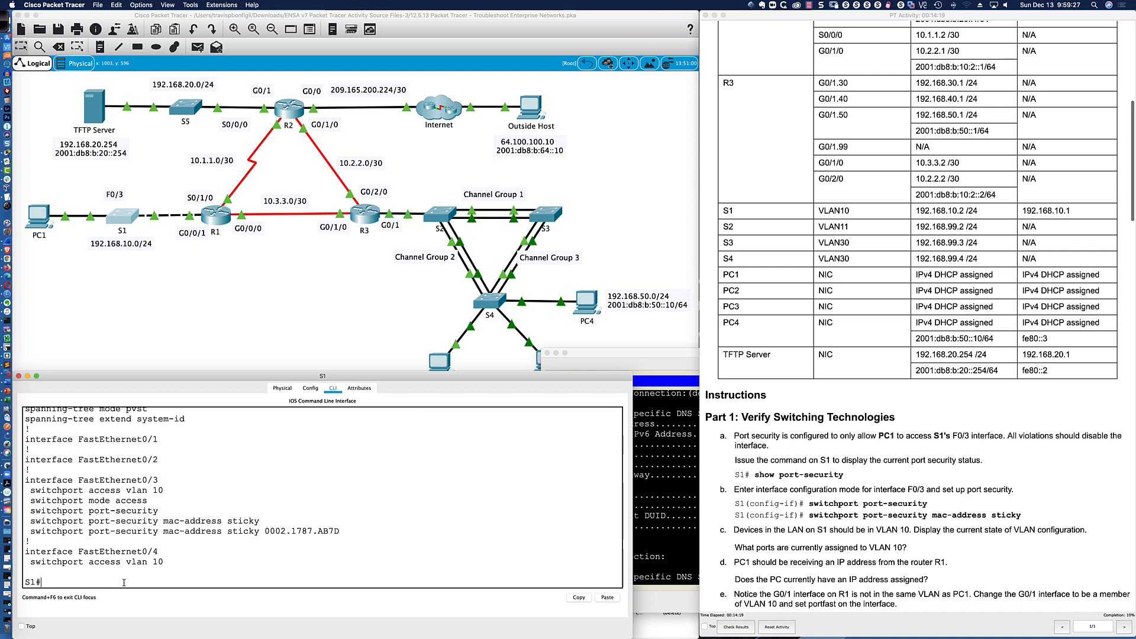
# Enter interface configuration for fa0/3 on S1 and enable spanning-tree portfast
pyautogui.write('conf t')
pyautogui.press('Return')
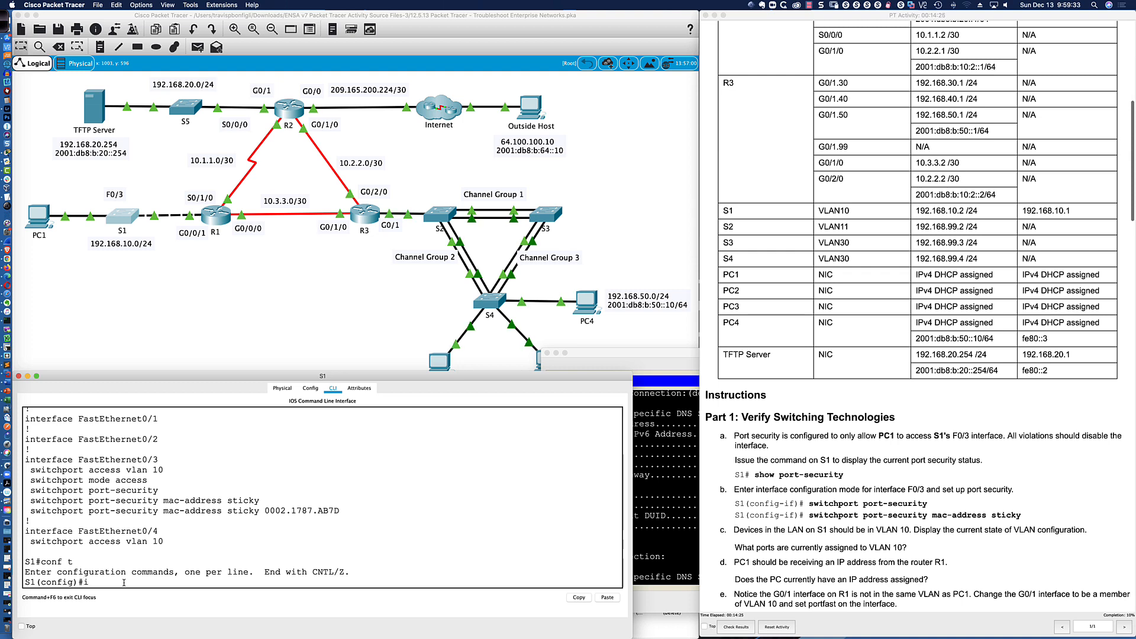
pyautogui.write('a0/3')
pyautogui.press('Return')
pyautogui.write('span')
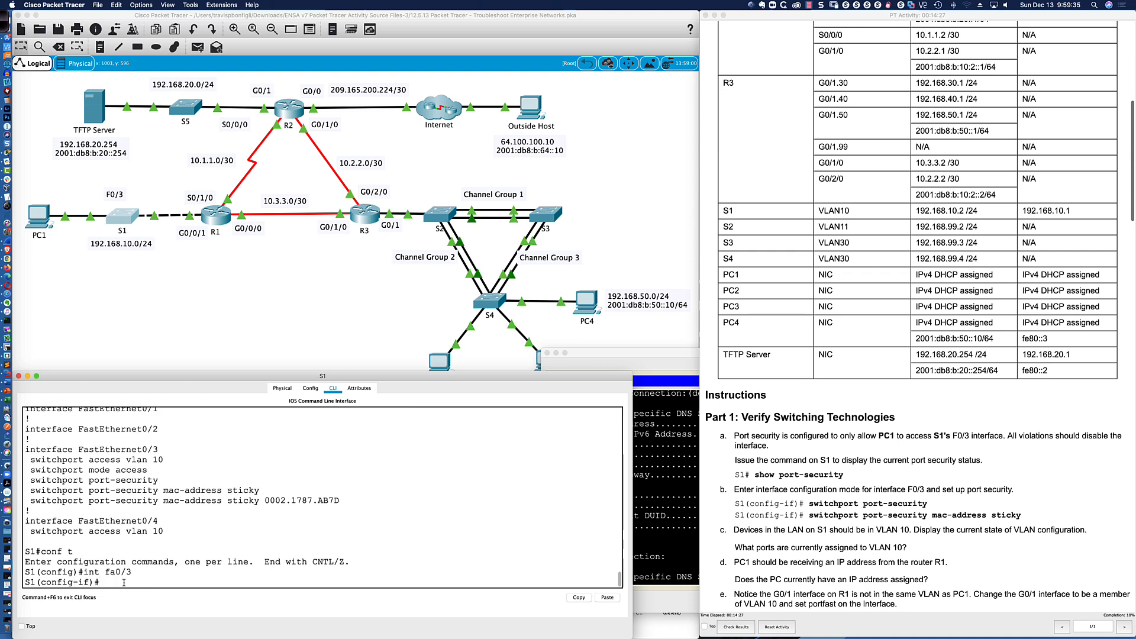
pyautogui.press('Tab')
pyautogui.write('port')
pyautogui.press('Tab')
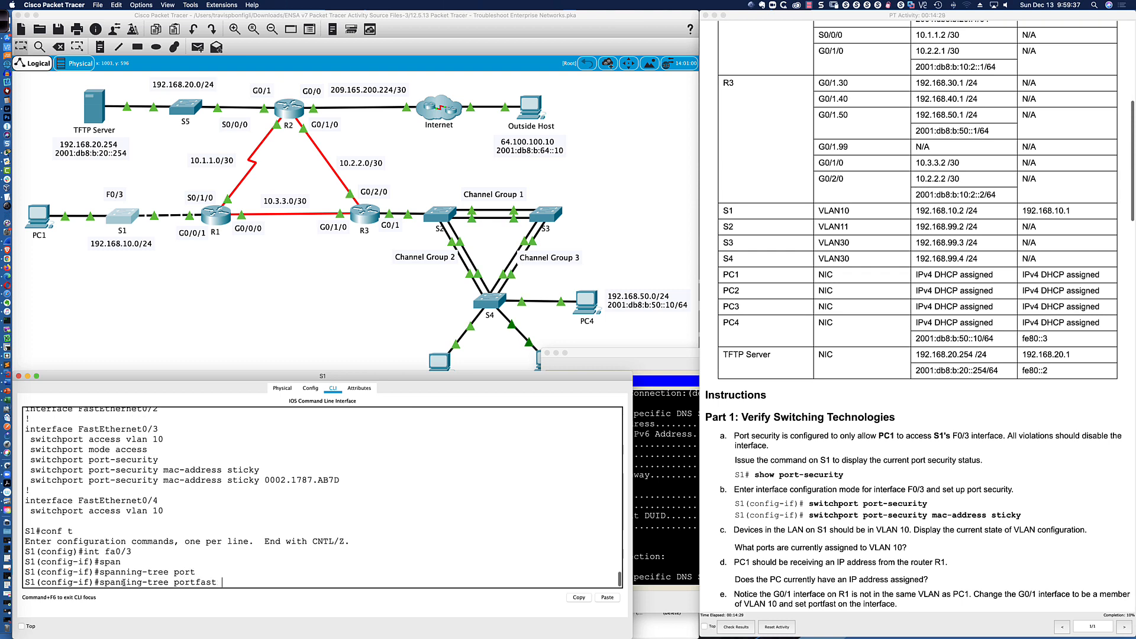
pyautogui.press('Return')
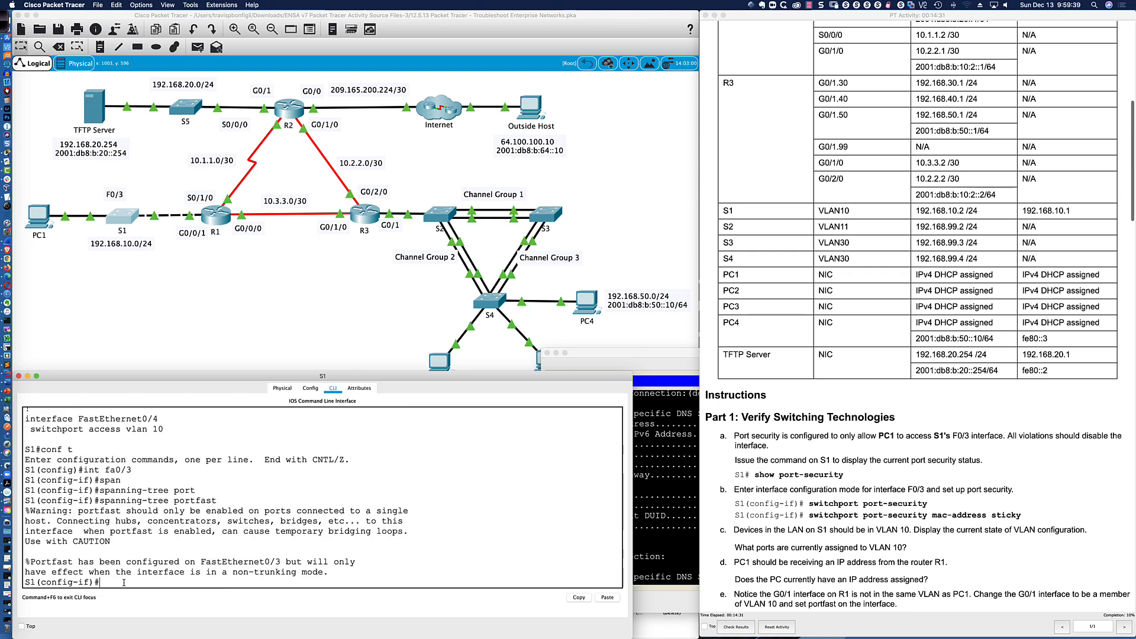
# Enable spanning-tree BPDU guard on S1's fa0/3 interface
pyautogui.write('span')
pyautogui.press('Tab')
pyautogui.write('bgp')
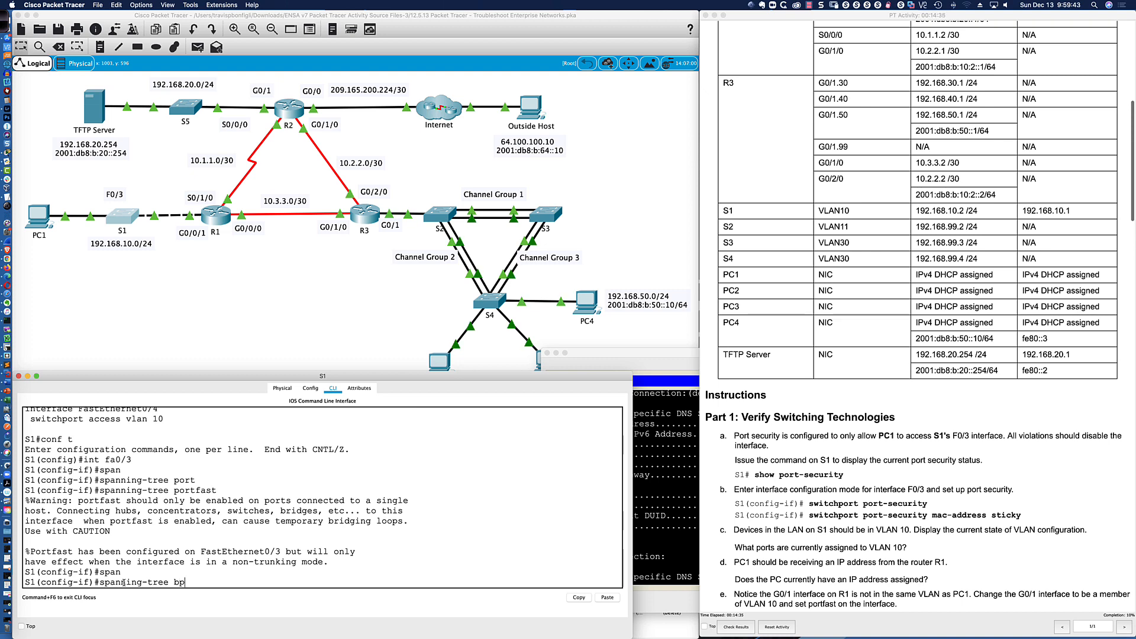
pyautogui.write('du')
pyautogui.press('Tab')
pyautogui.write('en')
pyautogui.press('Tab')
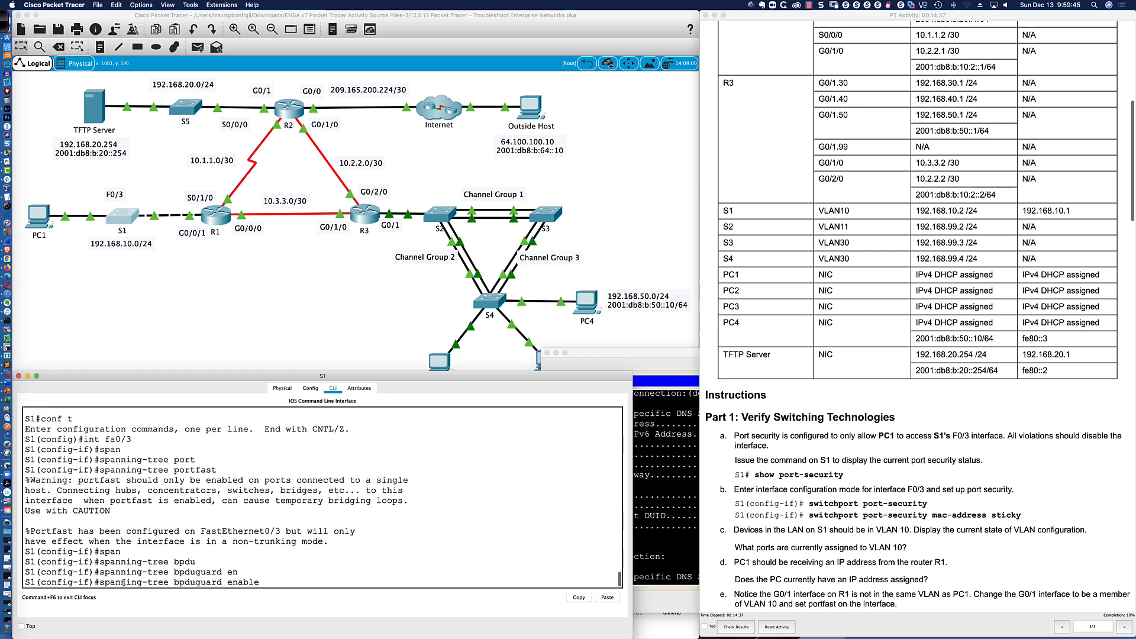
pyautogui.press('Return')
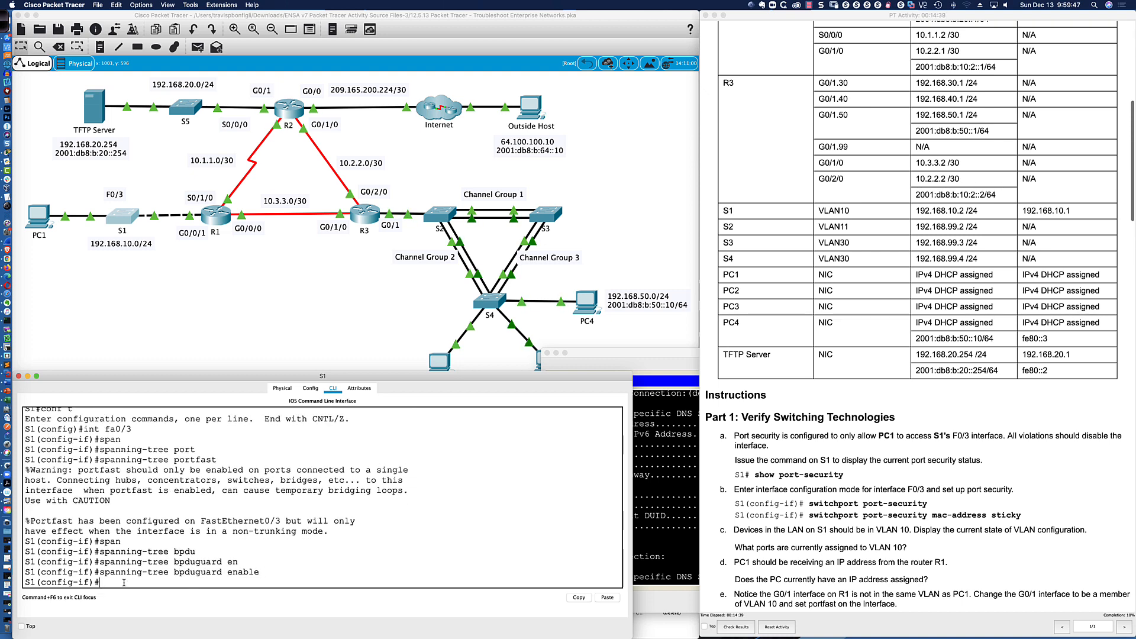
# Apply spanning-tree root guard to S1's fa0/3 interface
pyautogui.write('span')
pyautogui.press('Tab')
pyautogui.write('gu')
pyautogui.press('Tab')
pyautogui.write('root')
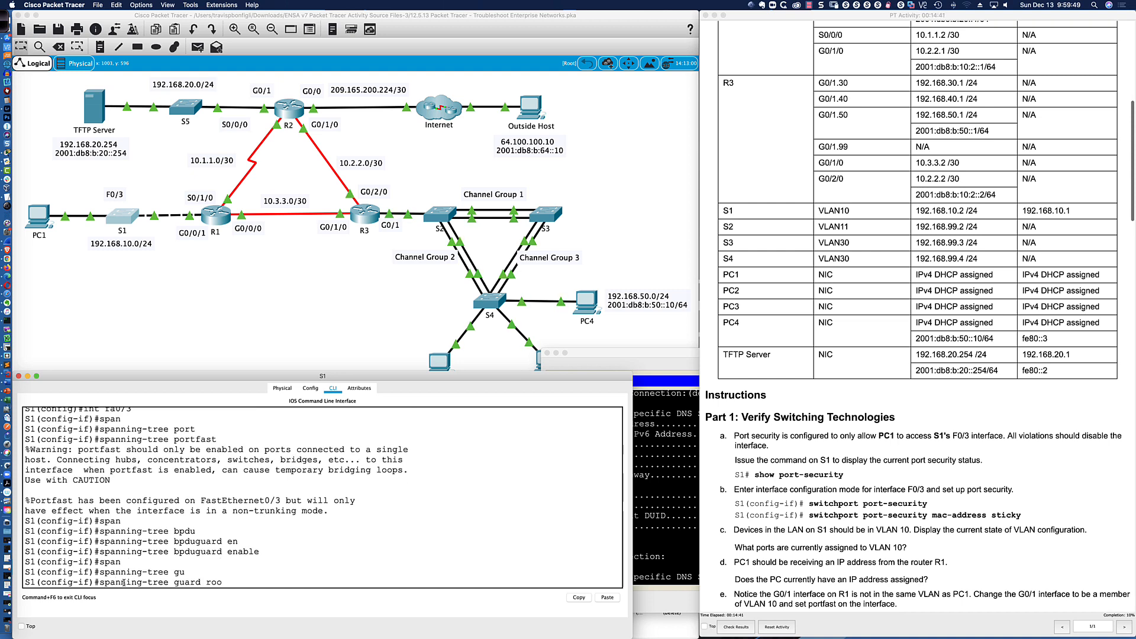
pyautogui.press('Return')
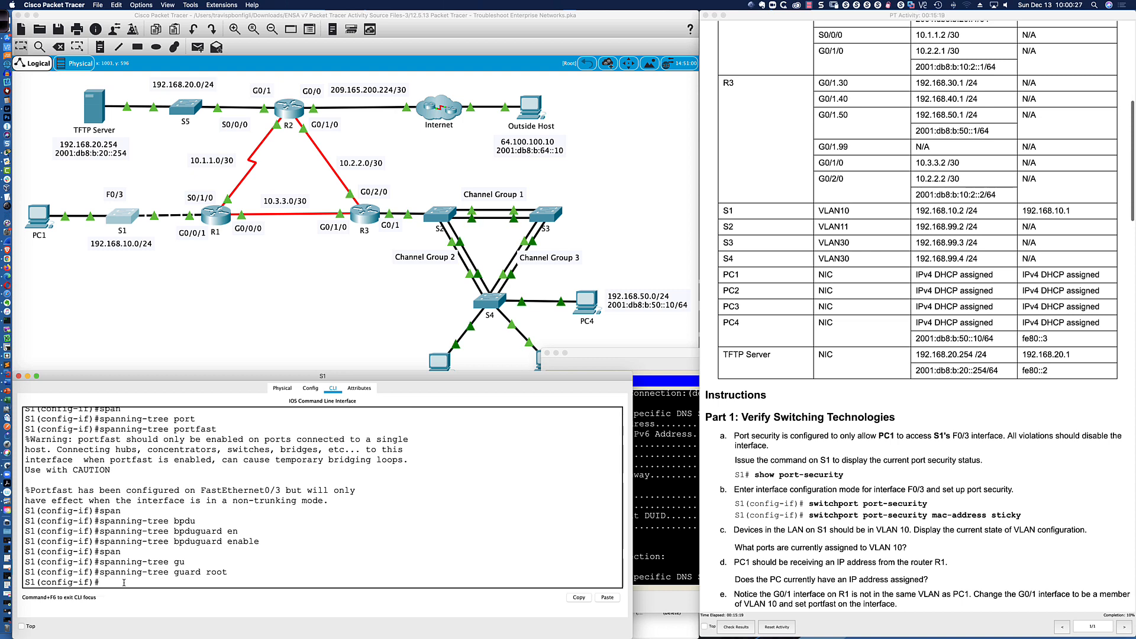
# End the interface configuration on S1 and write the spanning-tree changes to memory
pyautogui.write('d')
pyautogui.press('Return')
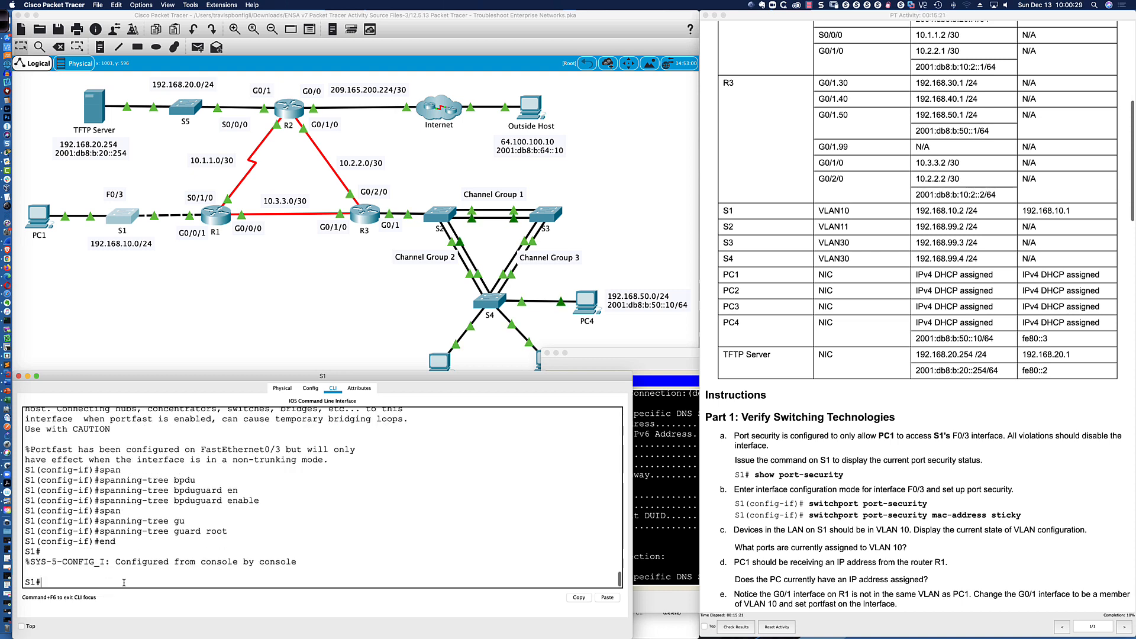
pyautogui.press('Return')
pyautogui.press('Return')
pyautogui.write('wri mem')
pyautogui.press('Return')
# Show S1's running configuration again and review the spanning-tree and port security lines under FastEthernet0/3
pyautogui.write('sh run')
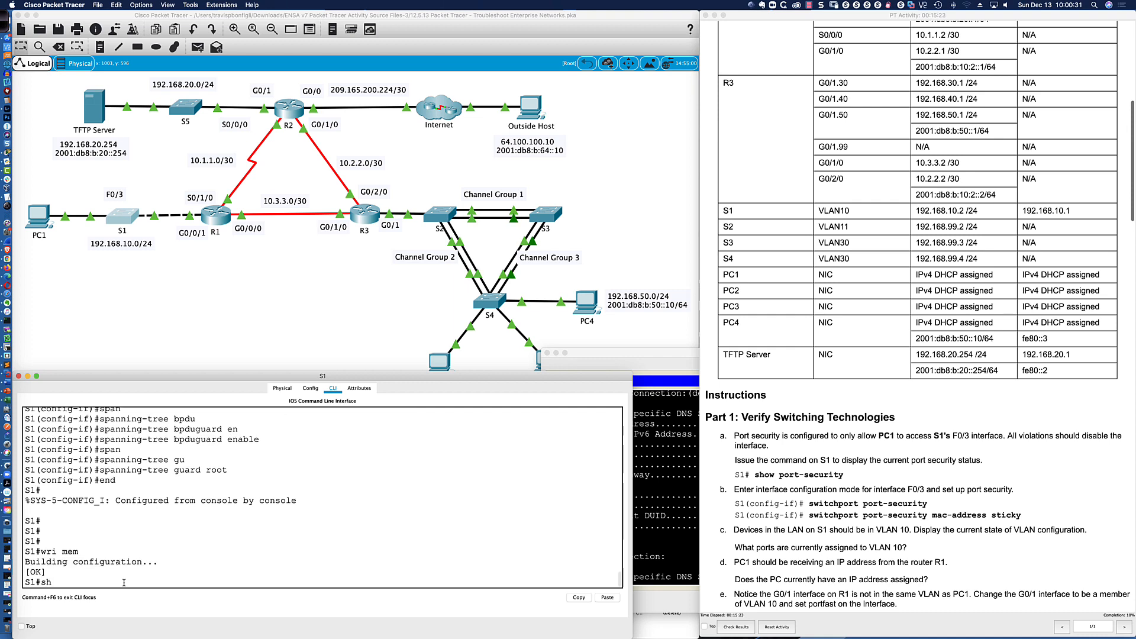
pyautogui.press('Return')
pyautogui.press('space')
pyautogui.press('space')
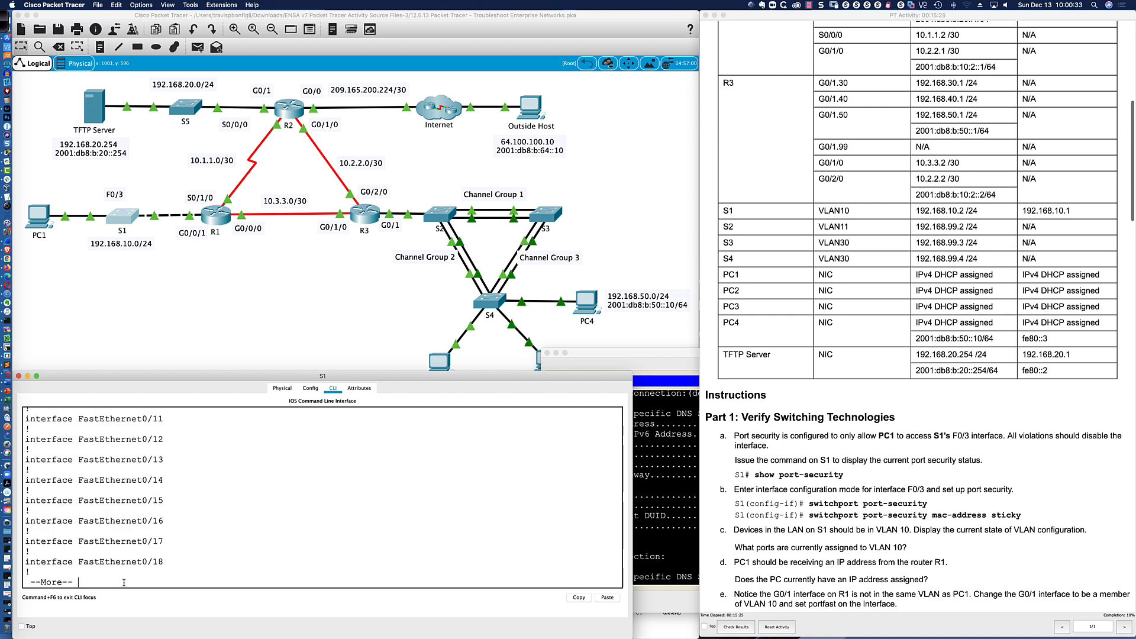
pyautogui.scroll(5, 175, 525)
pyautogui.scroll(5, 174, 525)
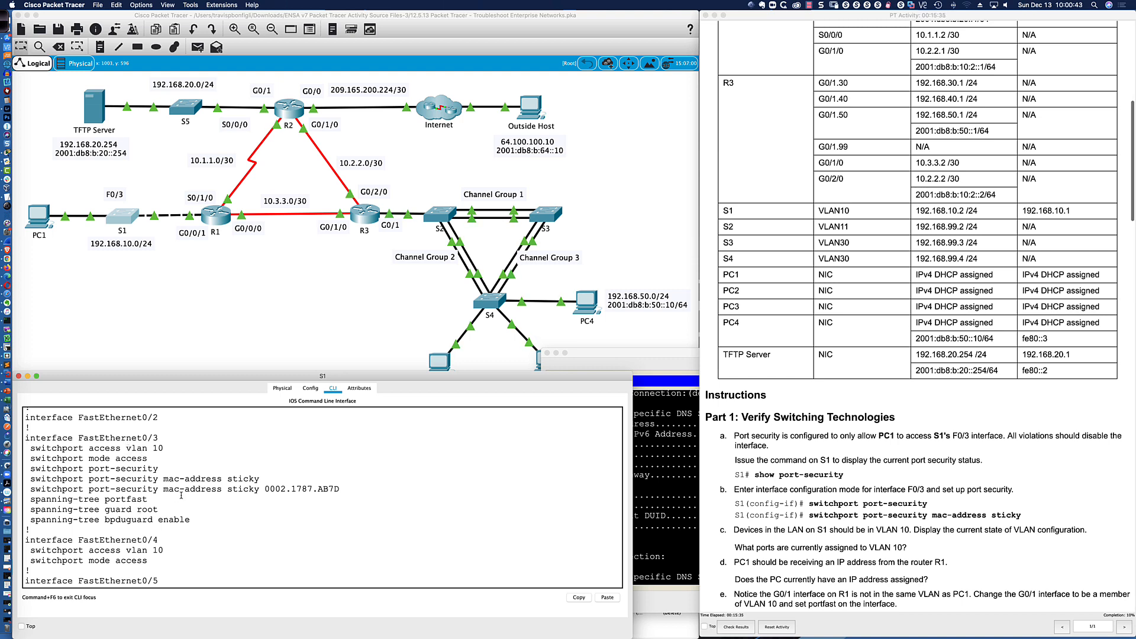
# Read instruction e of Part 1 about the G0/1 interface, R1 and VLAN 10 membership
pyautogui.scroll(-3, 756, 513)
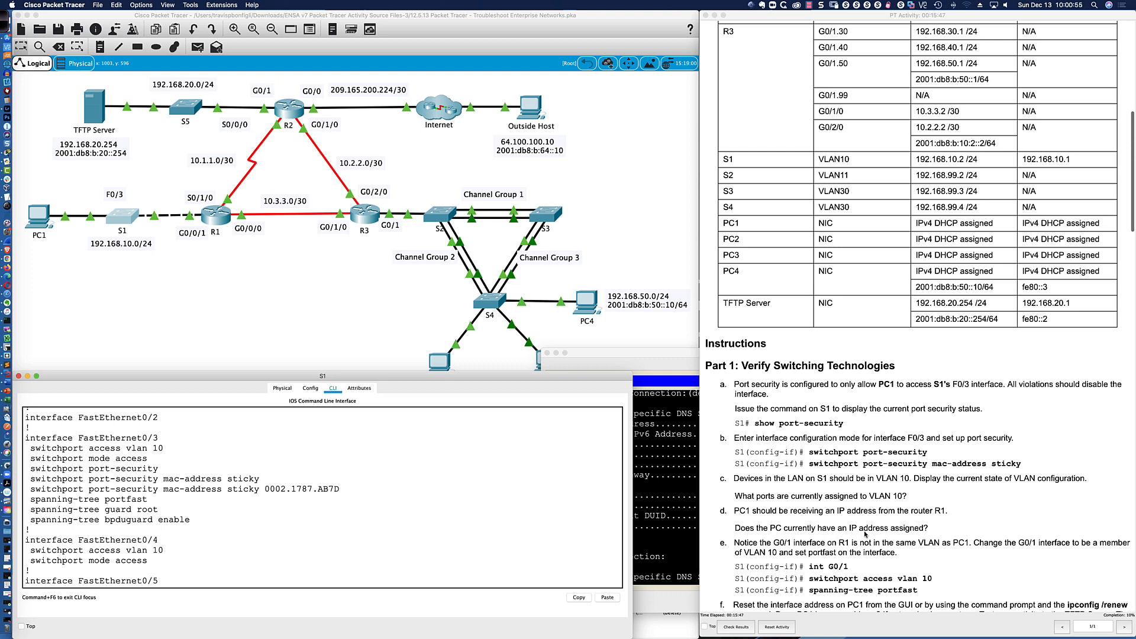
pyautogui.scroll(-2, 912, 534)
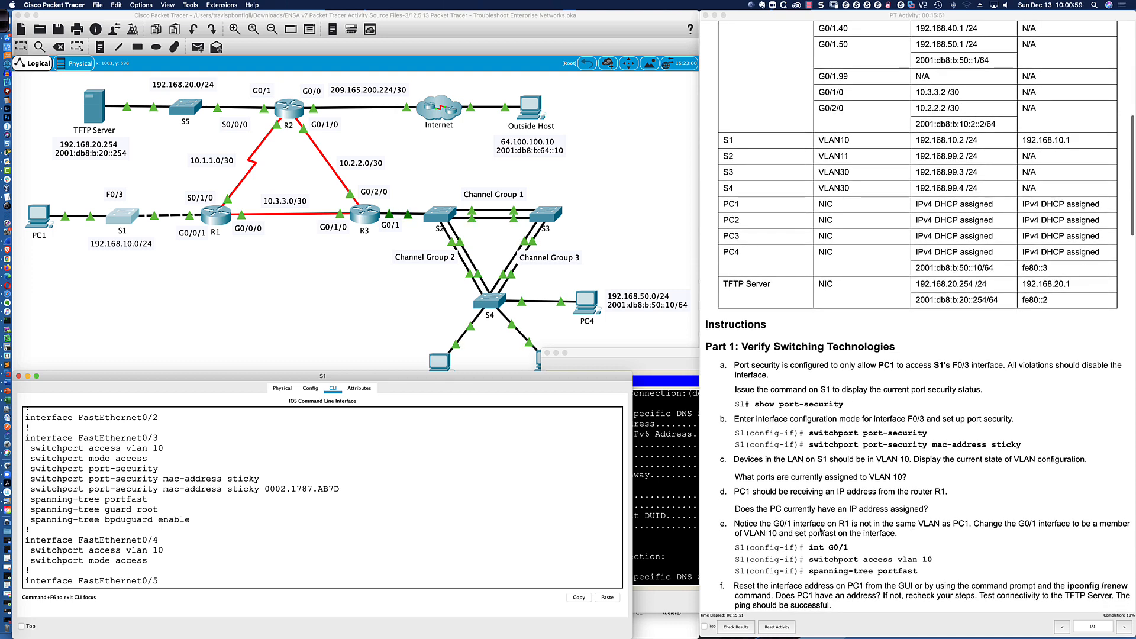
pyautogui.doubleClick(843, 524)
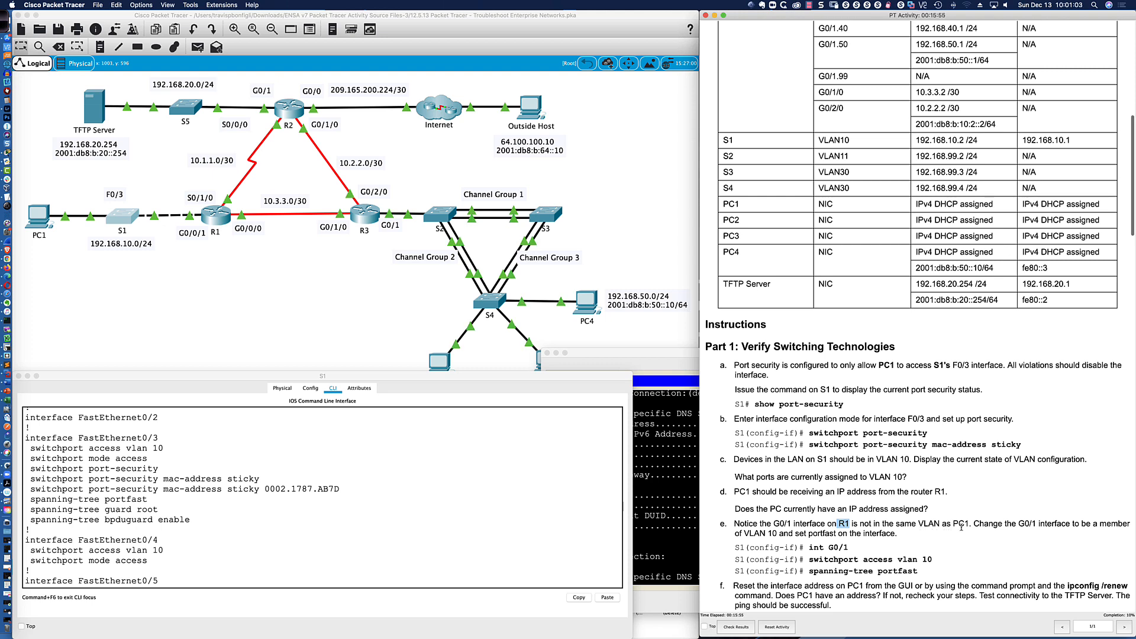
pyautogui.moveTo(775, 523); pyautogui.dragTo(791, 523)
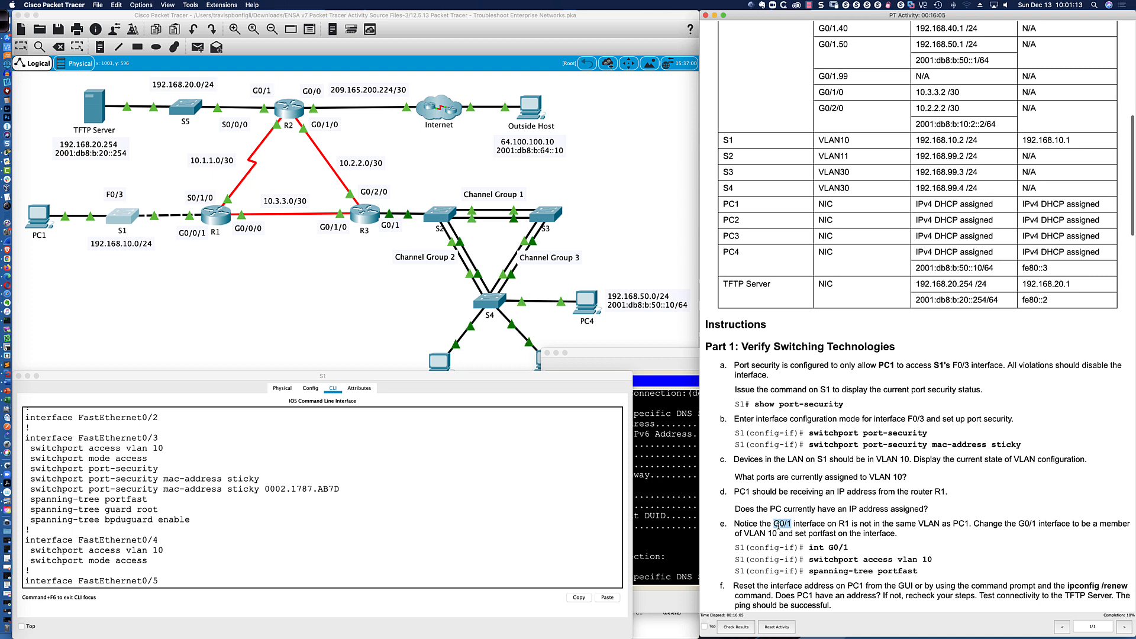
pyautogui.click(778, 525)
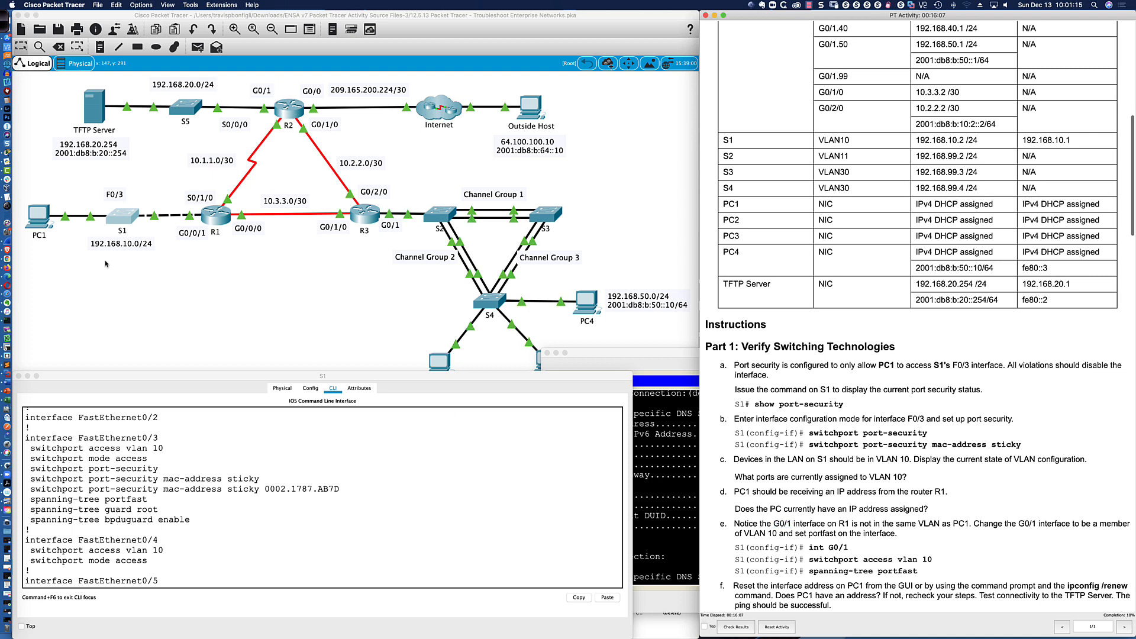
# Close PC1's command prompt and switch its FastEthernet0 IPv4 configuration to DHCP
pyautogui.click(592, 354)
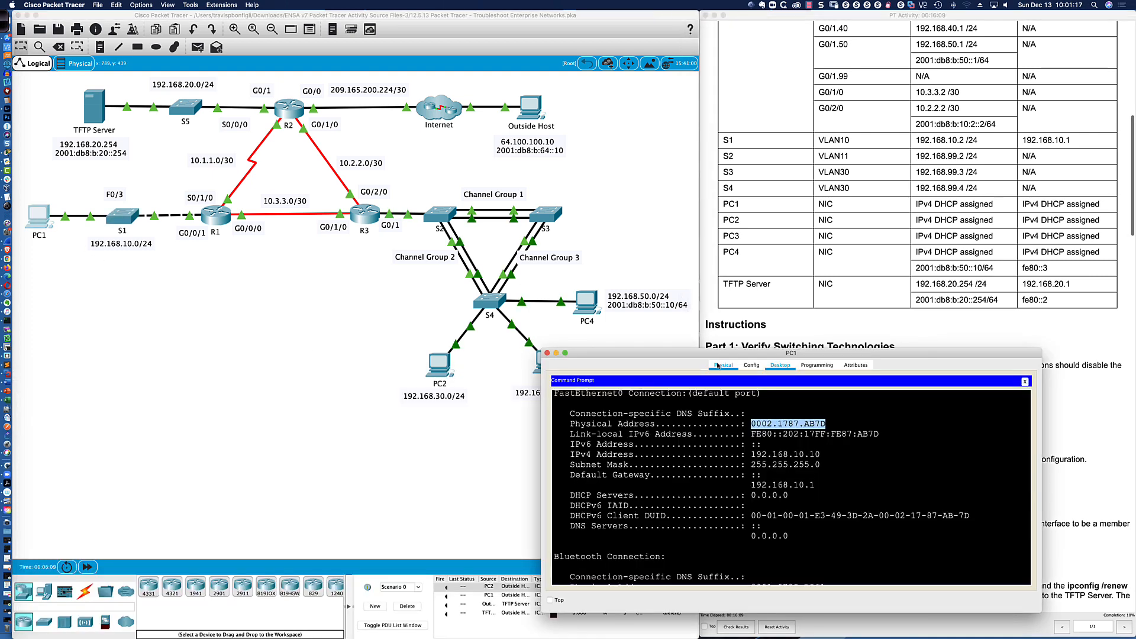
pyautogui.click(1025, 382)
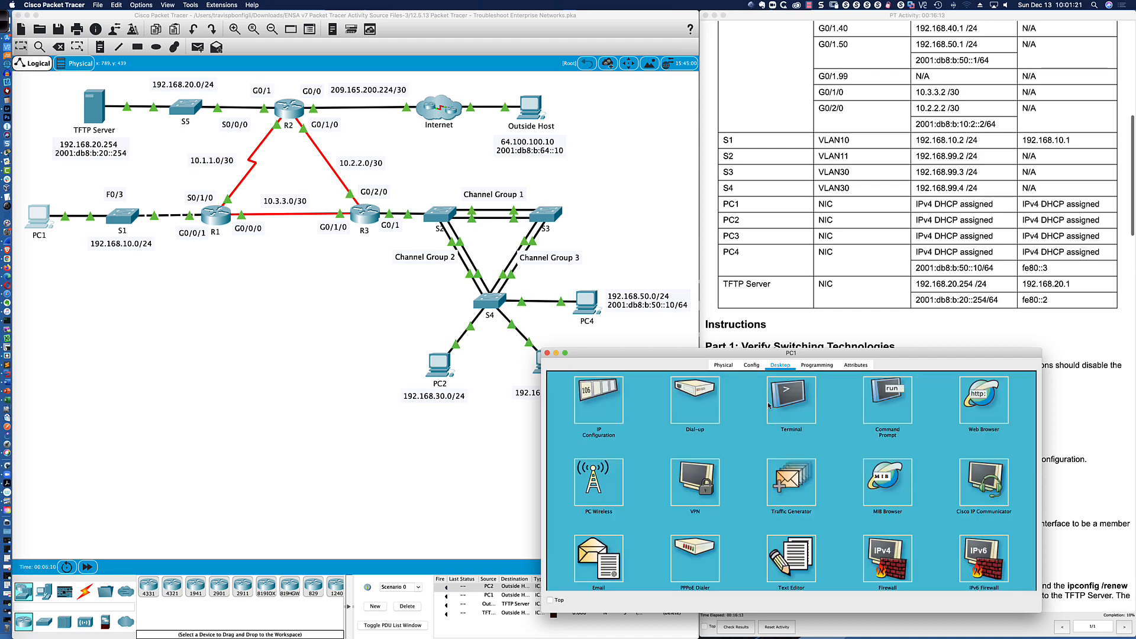
pyautogui.click(589, 396)
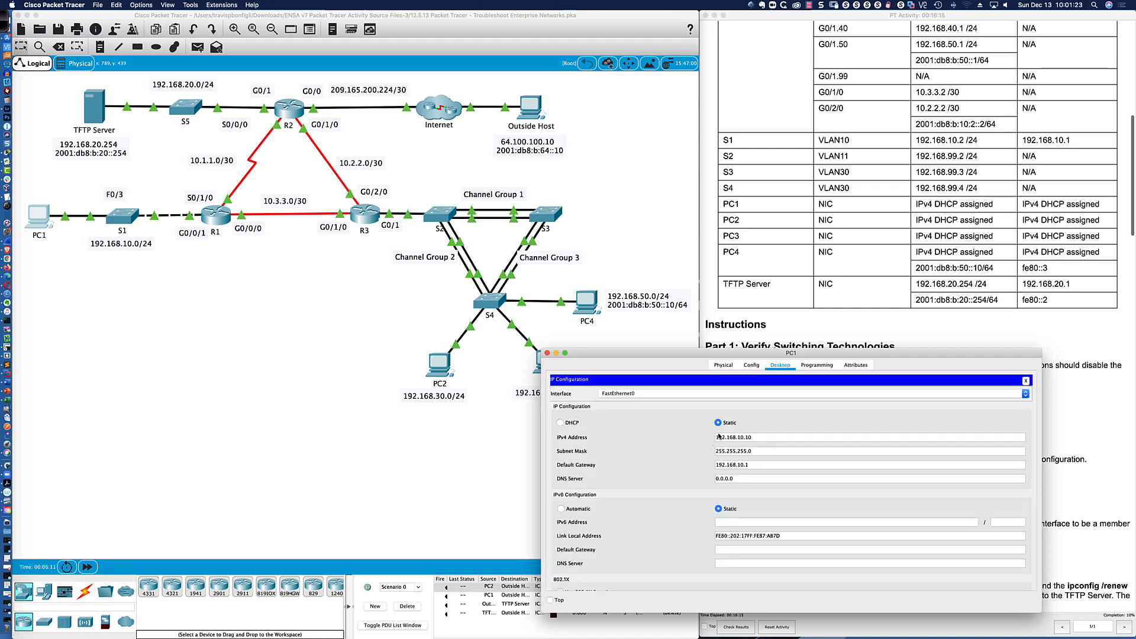
pyautogui.click(560, 422)
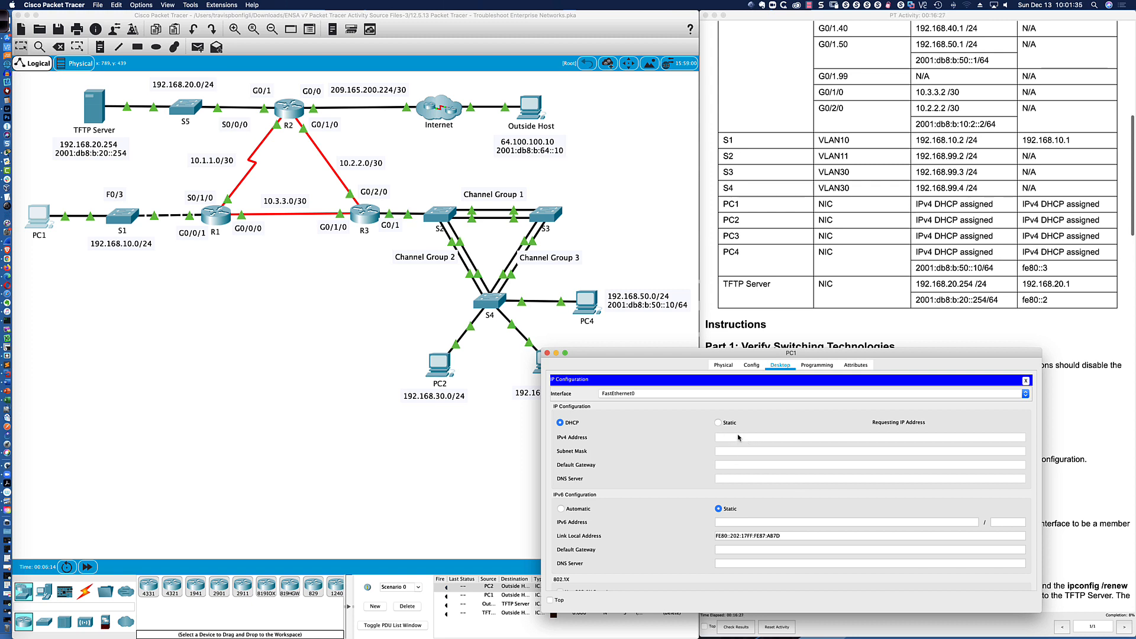
# Check PC1's DHCP request status and read the Part 1 instructions from item e onward
pyautogui.moveTo(682, 355); pyautogui.dragTo(641, 353)
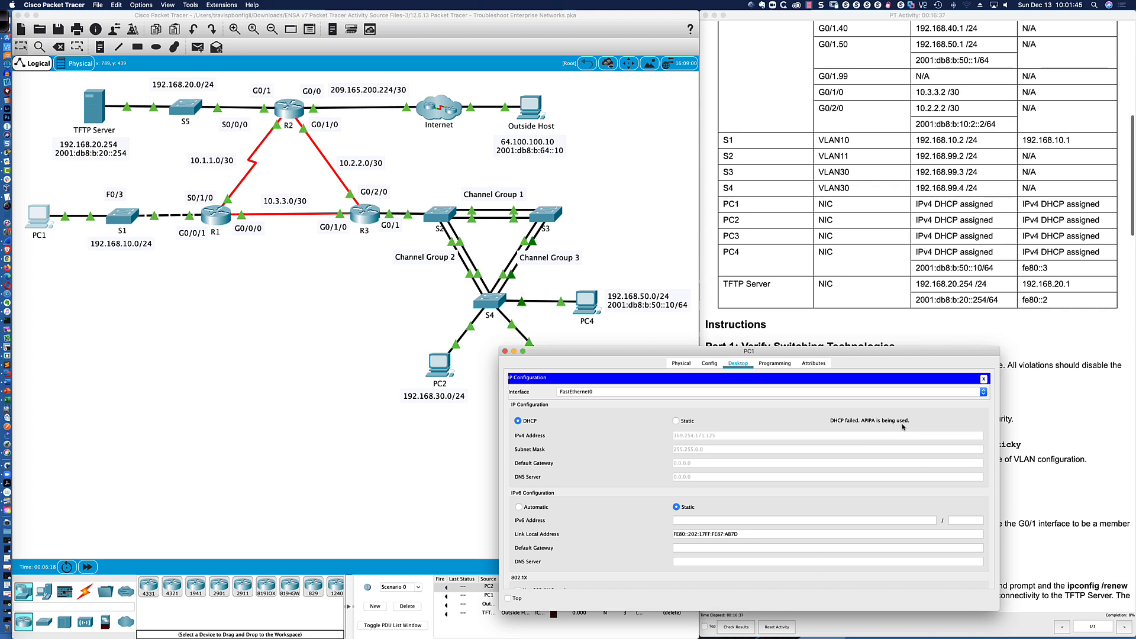
pyautogui.click(1058, 423)
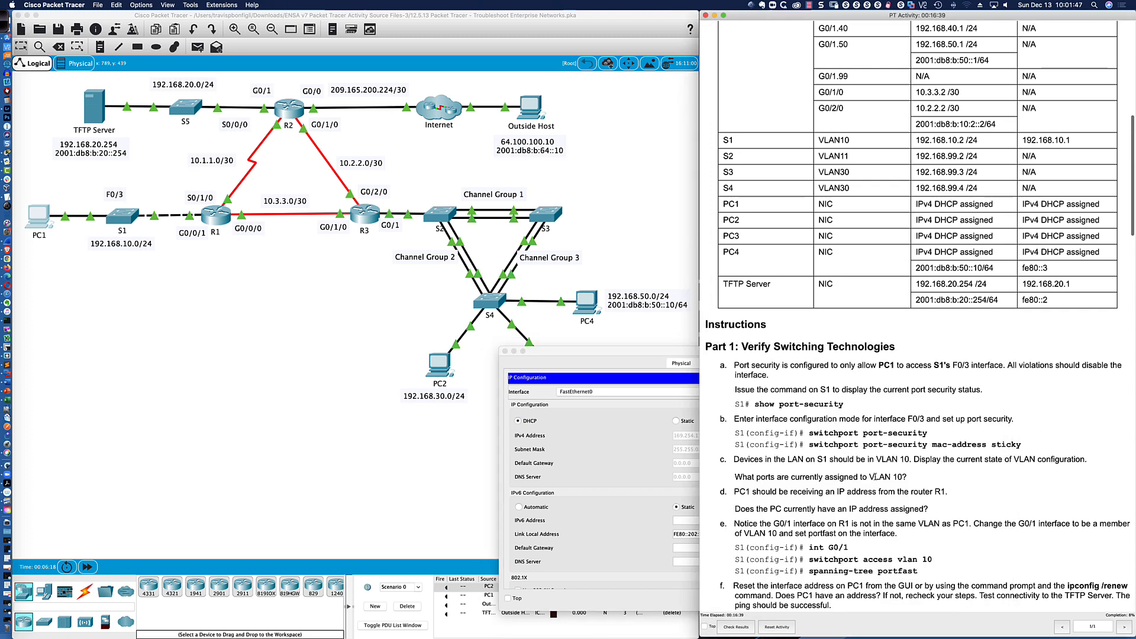
pyautogui.scroll(-6, 817, 459)
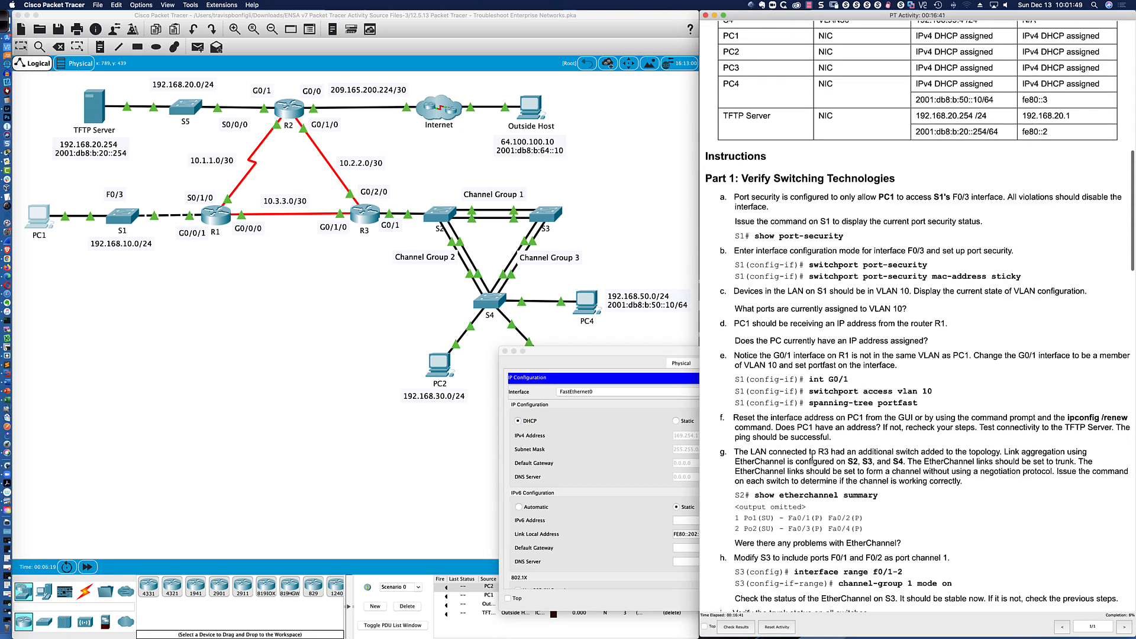
pyautogui.scroll(-2, 812, 457)
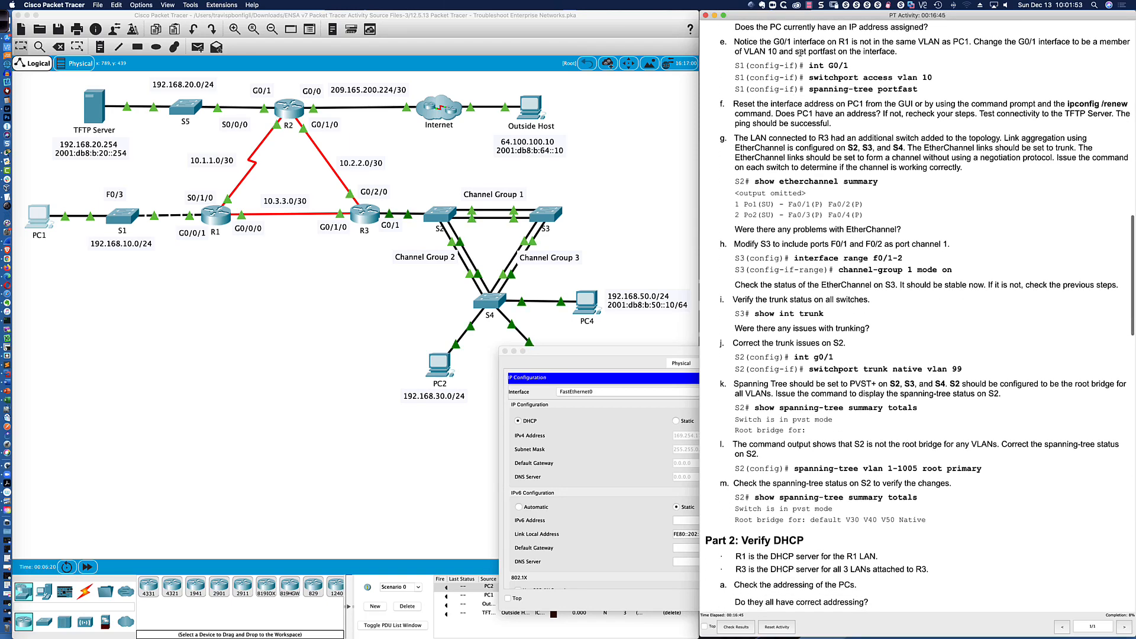
pyautogui.scroll(-1, 858, 34)
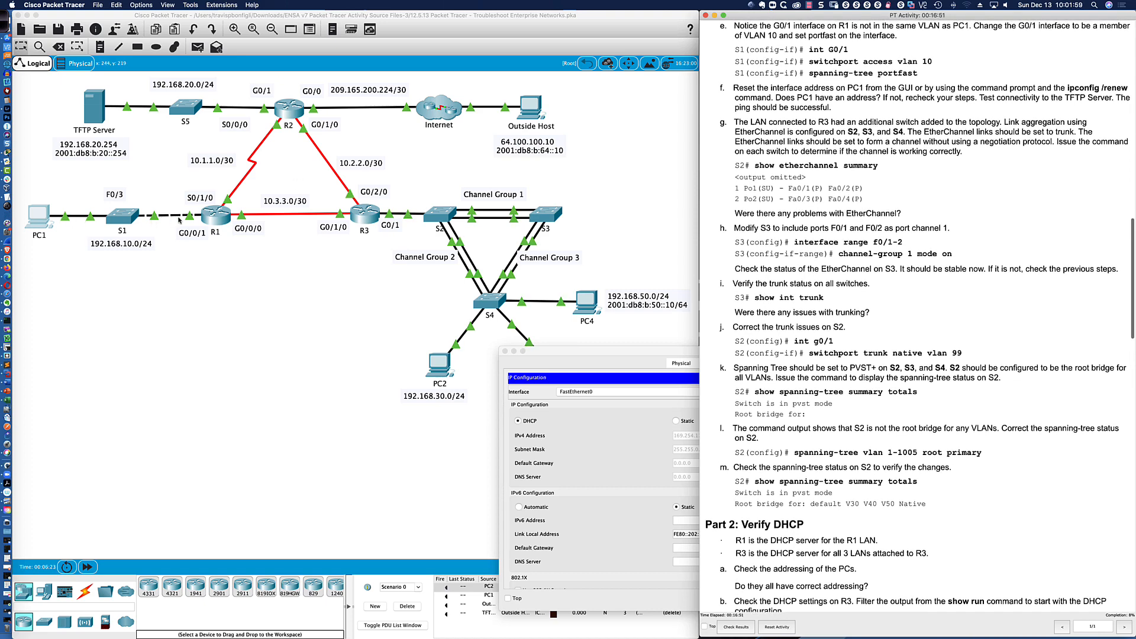
# Page through S1's running configuration to compare the VLAN settings of FastEthernet0/3 and GigabitEthernet0/1, and exit the listing
pyautogui.click(111, 222)
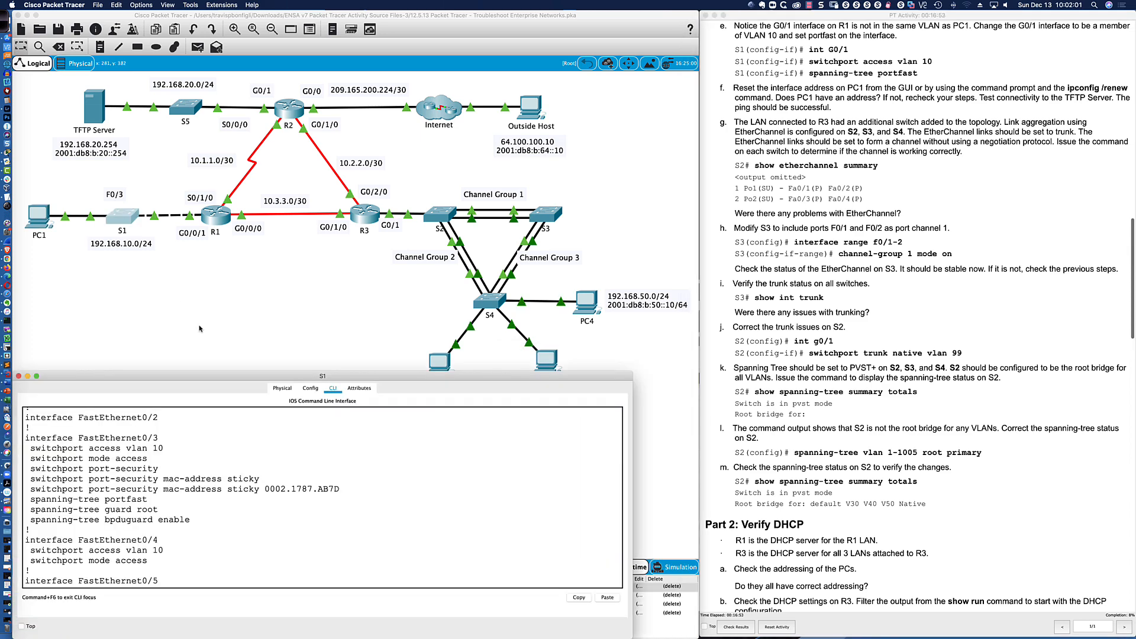
pyautogui.moveTo(163, 448); pyautogui.dragTo(89, 448)
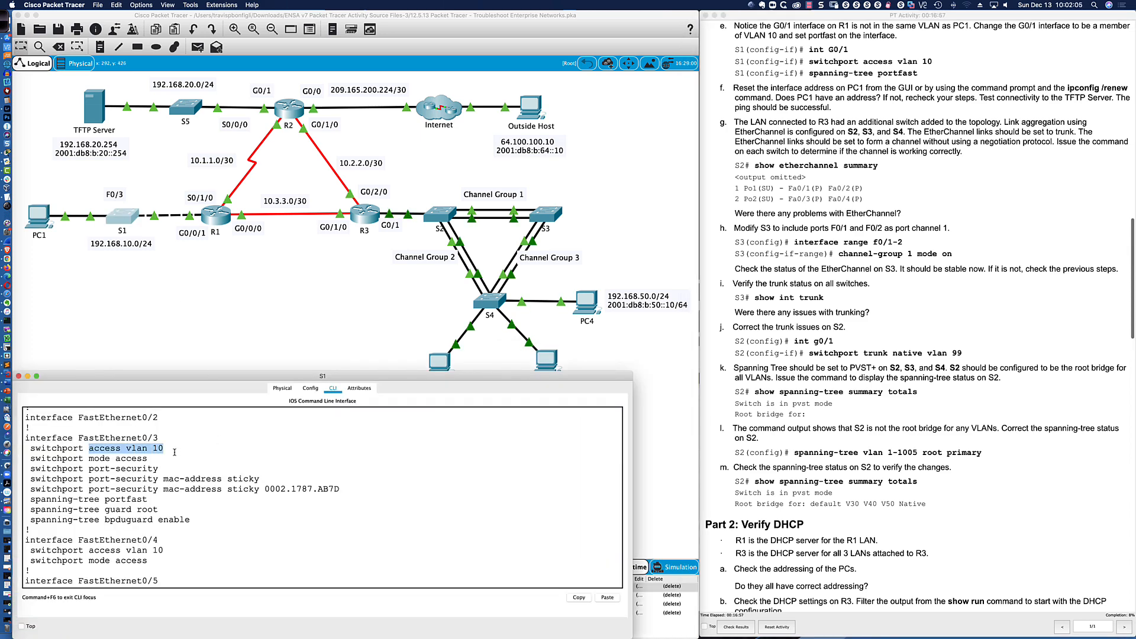
pyautogui.click(153, 231)
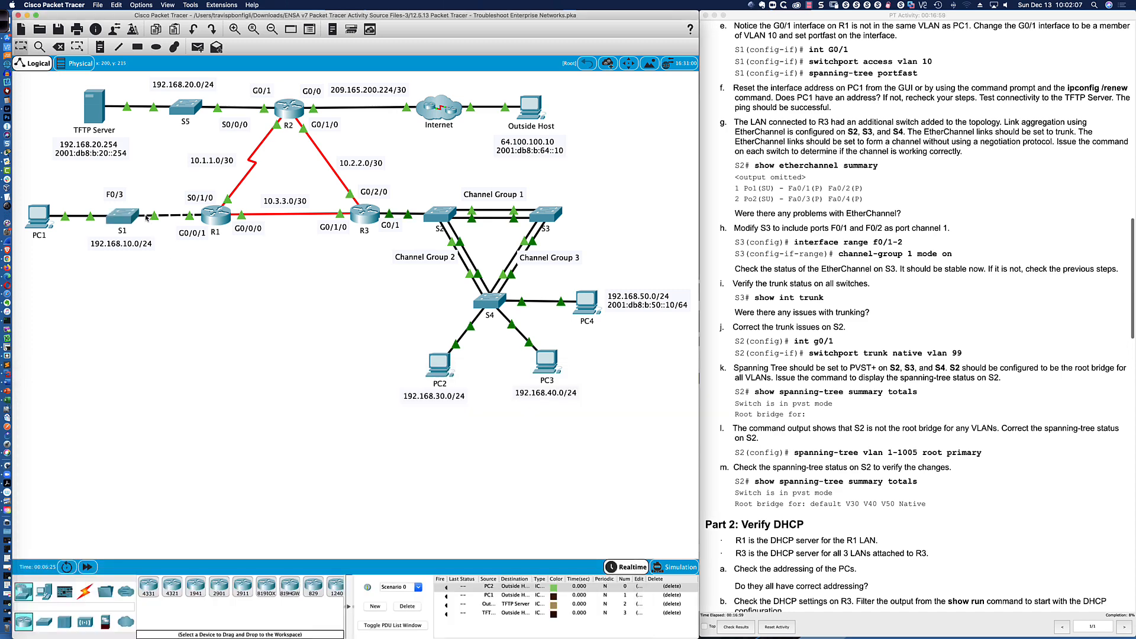
pyautogui.moveTo(147, 218)
pyautogui.click(133, 217)
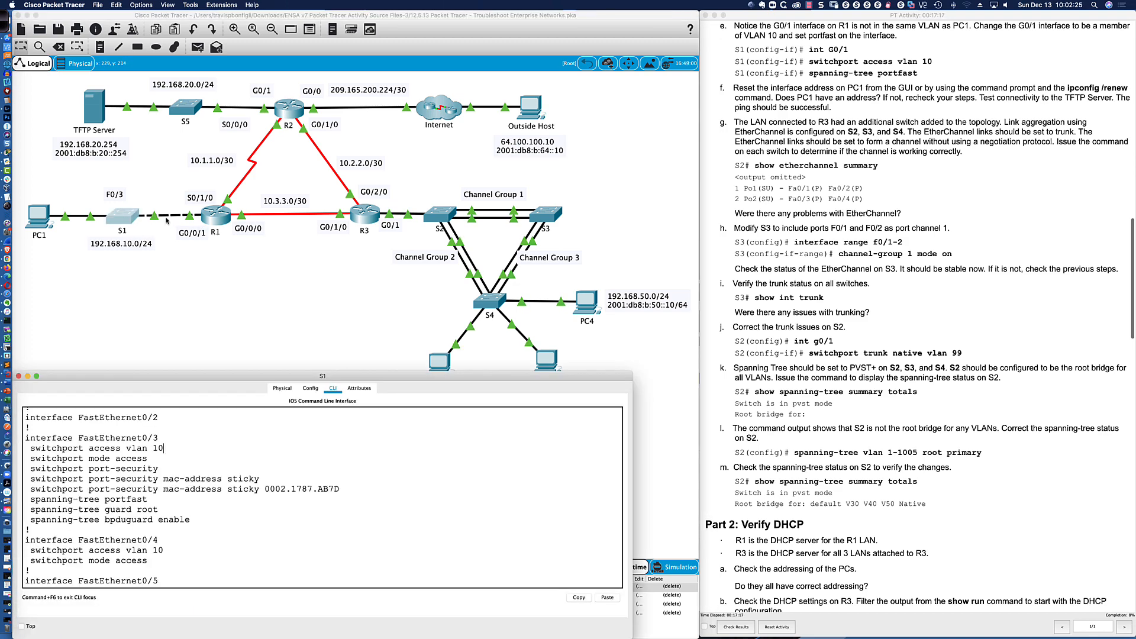
pyautogui.press('space')
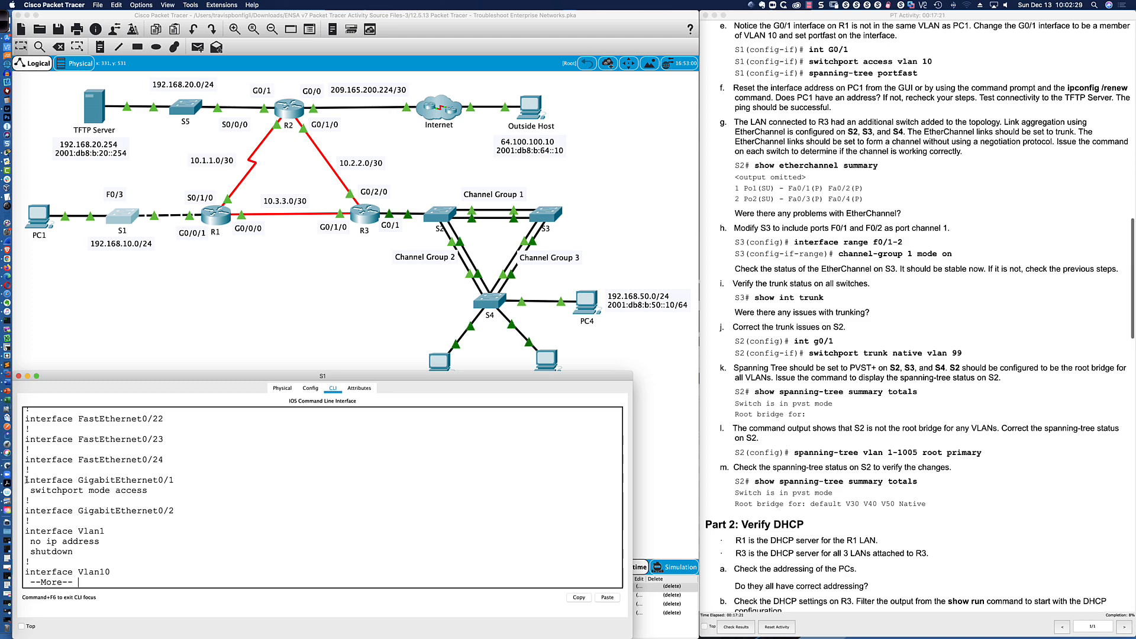
pyautogui.moveTo(25, 480); pyautogui.dragTo(182, 488)
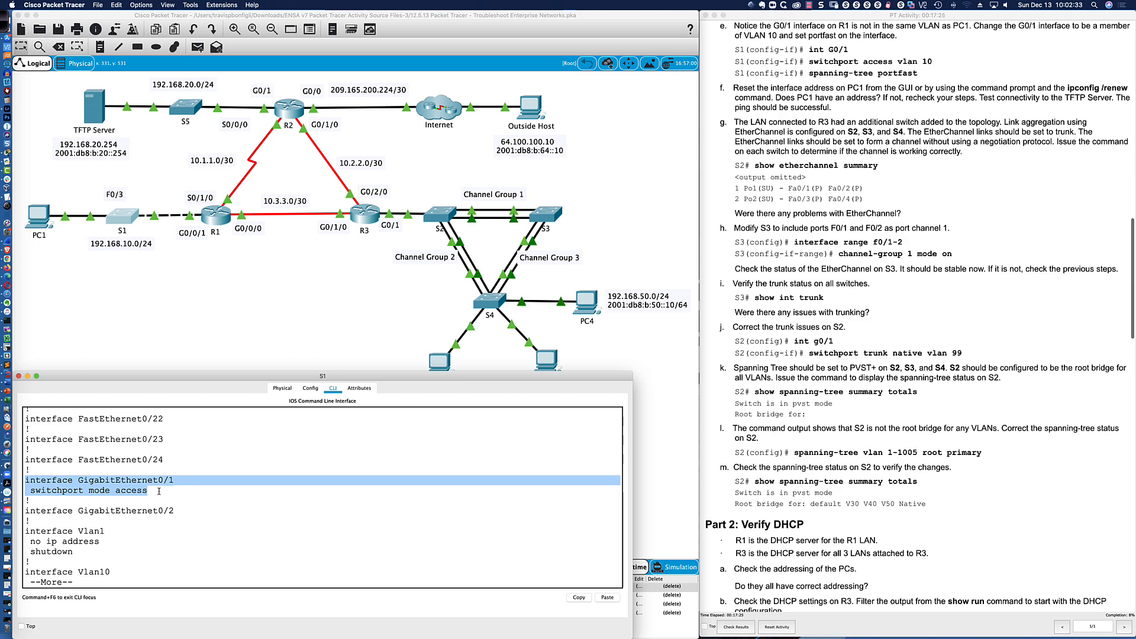
pyautogui.click(166, 539)
pyautogui.hotkey('ctrl', 'c')
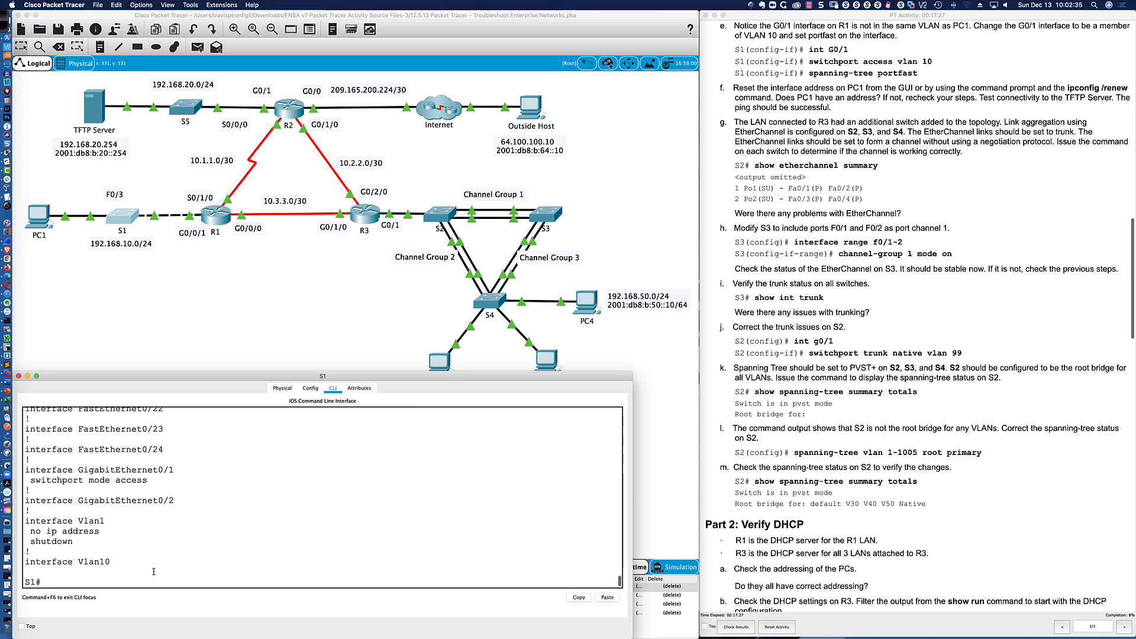
# Enter interface configuration mode for G0/1 on S1
pyautogui.write('conf t')
pyautogui.press('Return')
pyautogui.write('int g')
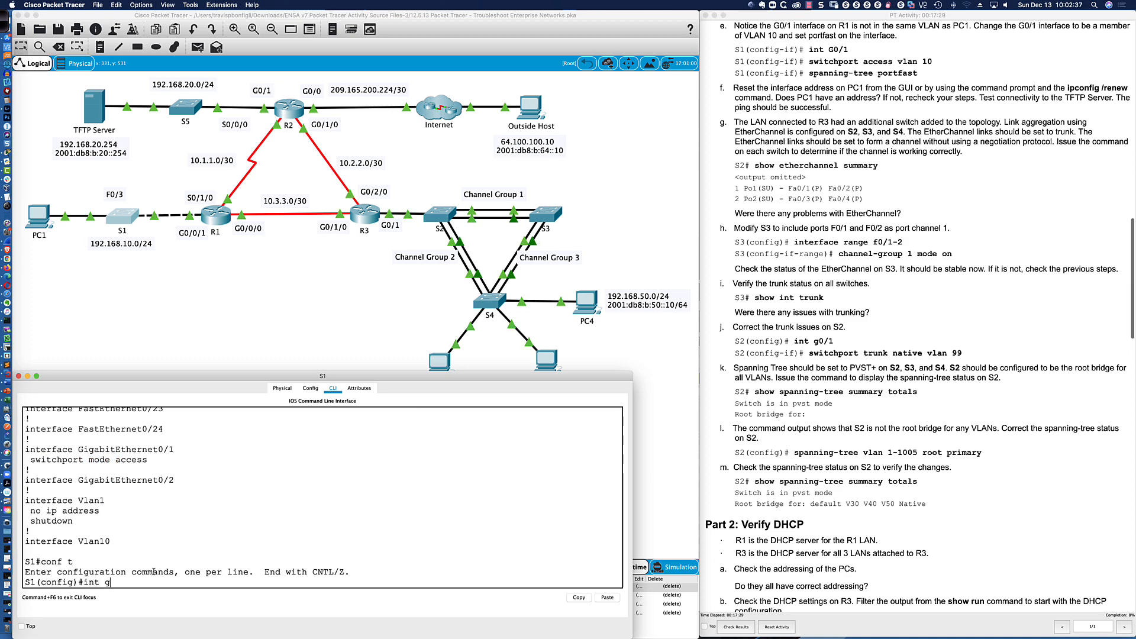
pyautogui.write('0/1')
pyautogui.press('Return')
pyautogui.press('Return')
pyautogui.press('Return')
pyautogui.press('Return')
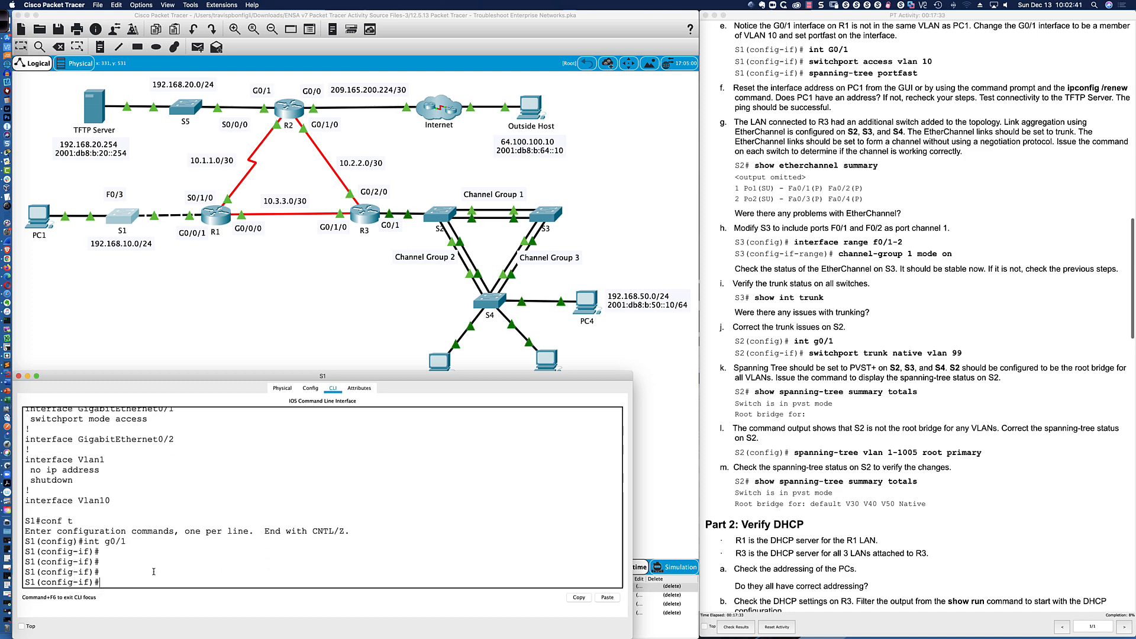
# Try to set the access VLAN on S1's G0/1 with switchport mode access vlan 10
pyautogui.write('swi')
pyautogui.press('Tab')
pyautogui.write('mode acc')
pyautogui.press('Tab')
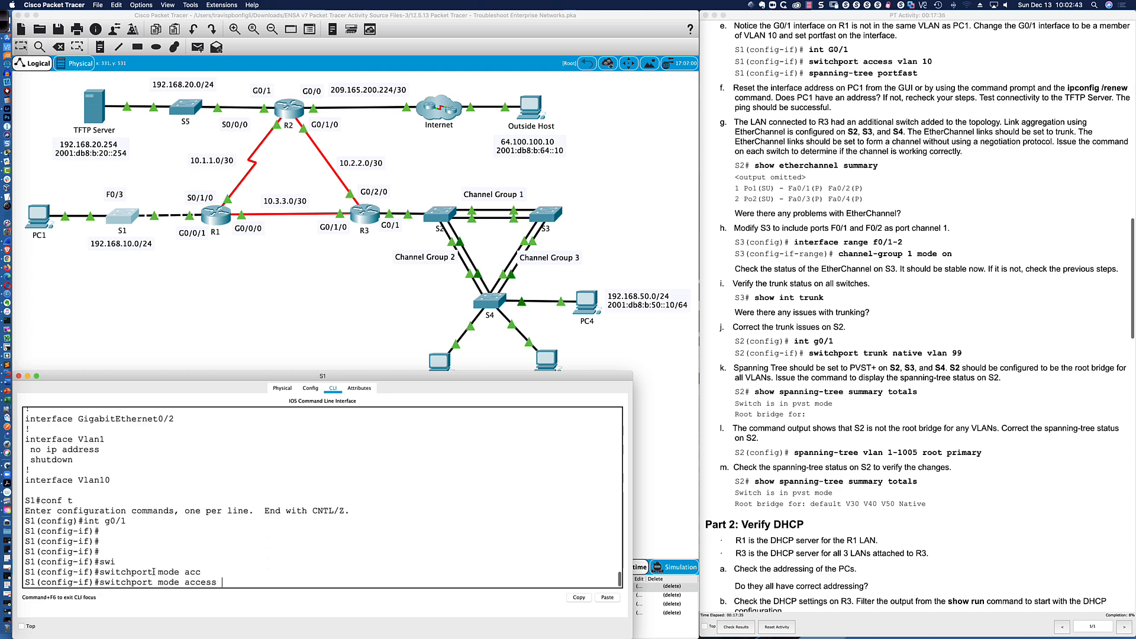
pyautogui.write('vlan 10')
pyautogui.press('Return')
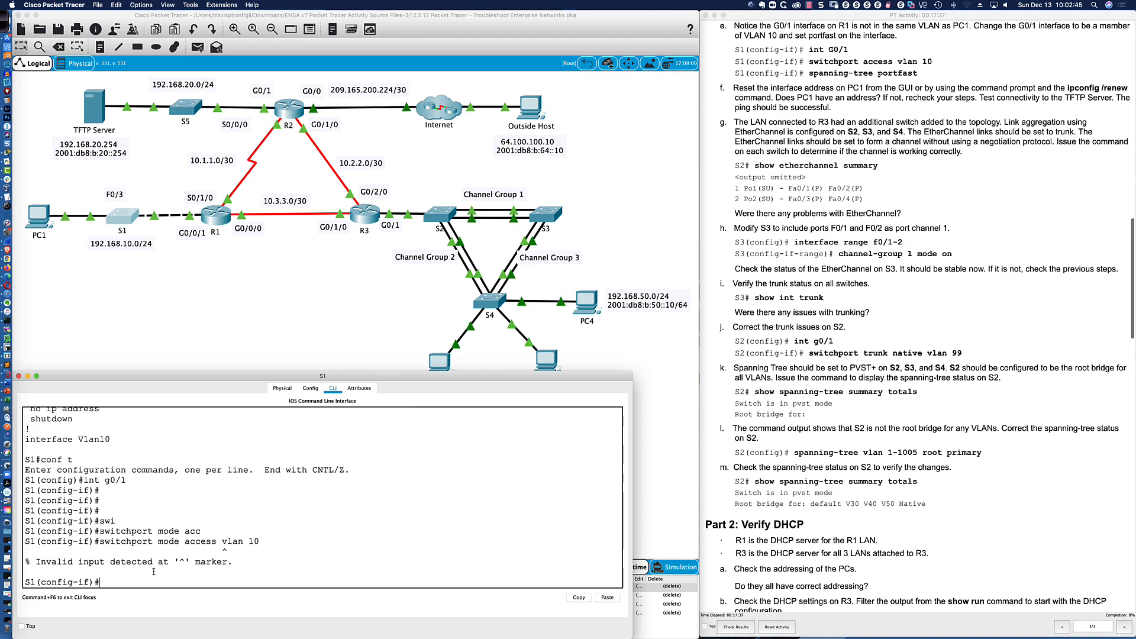
# Assign S1's G0/1 to VLAN 10 with switchport access vlan 10
pyautogui.press('Up')
pyautogui.press('BackSpace')
pyautogui.press('BackSpace')
pyautogui.press('BackSpace')
pyautogui.press('BackSpace')
pyautogui.press('BackSpace')
pyautogui.press('BackSpace')
pyautogui.press('BackSpace')
pyautogui.press('BackSpace')
pyautogui.press('BackSpace')
pyautogui.press('BackSpace')
pyautogui.press('BackSpace')
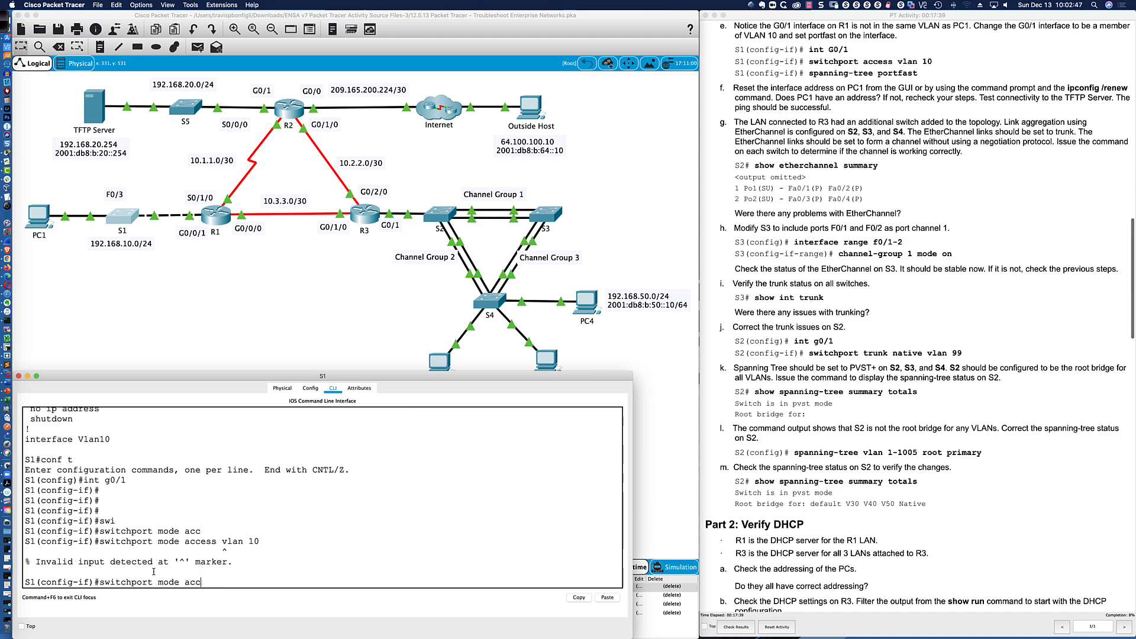
pyautogui.press('BackSpace')
pyautogui.press('BackSpace')
pyautogui.write('acc')
pyautogui.press('Tab')
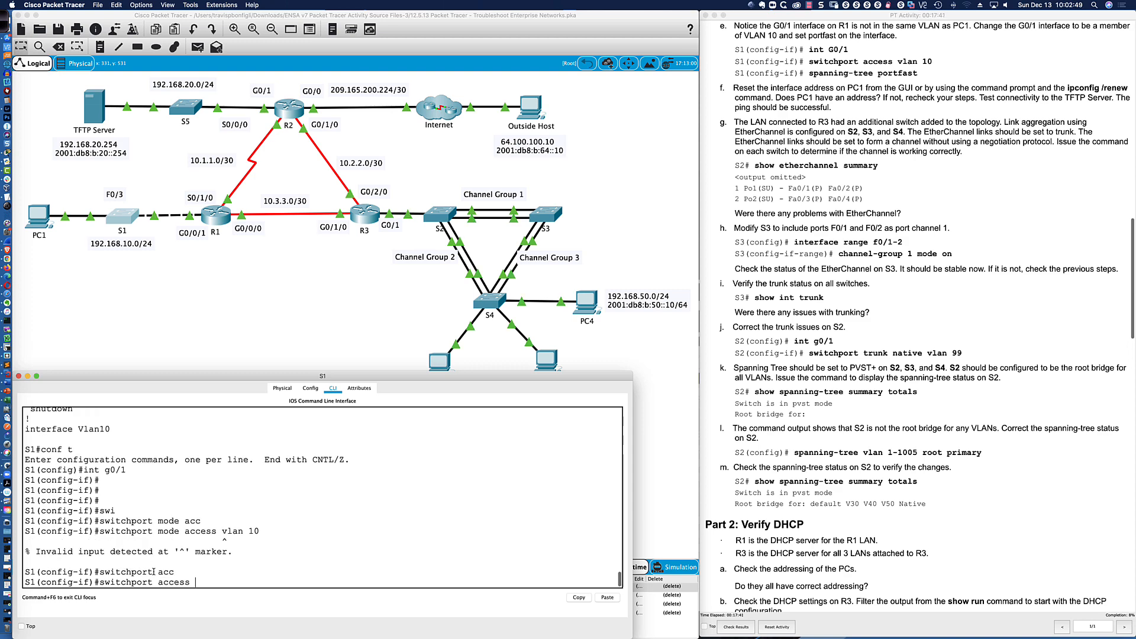
pyautogui.write('vlan 10')
pyautogui.press('Return')
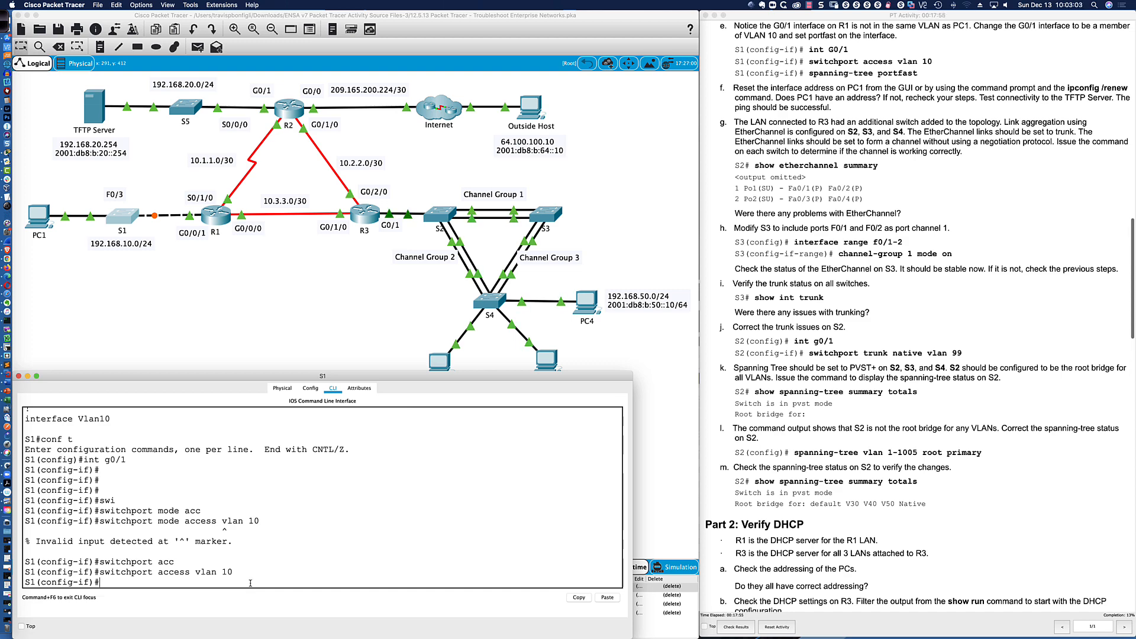
# Enable spanning-tree portfast on S1's G0/1
pyautogui.write('span')
pyautogui.press('Tab')
pyautogui.write('p')
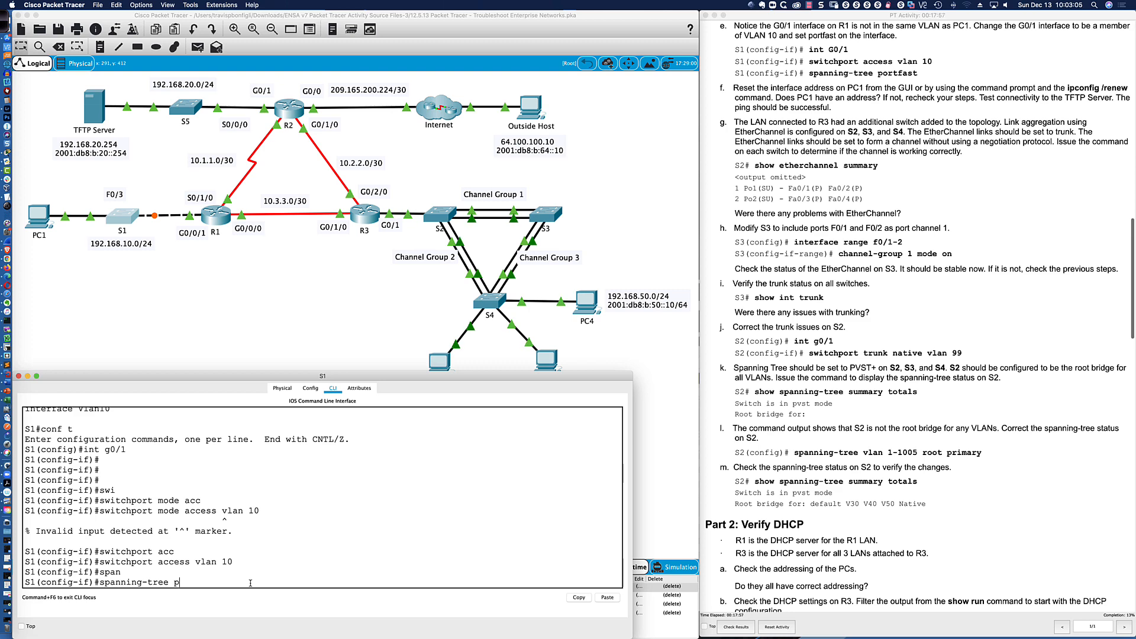
pyautogui.write('ort')
pyautogui.press('Tab')
pyautogui.press('Return')
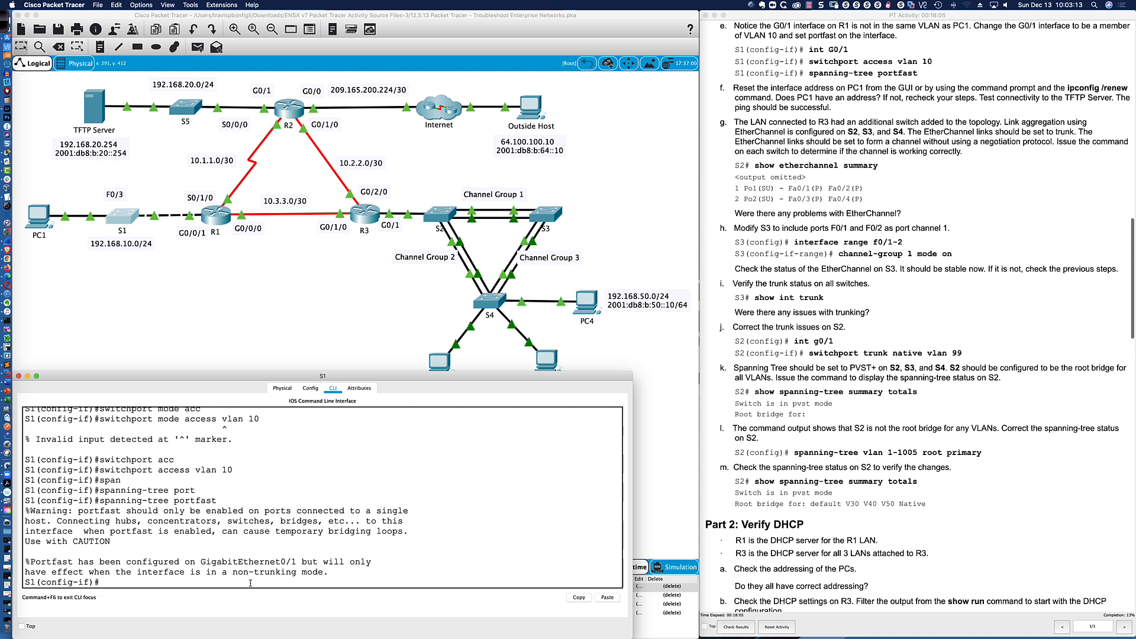
pyautogui.press('Return')
pyautogui.press('Return')
pyautogui.press('Return')
pyautogui.press('Return')
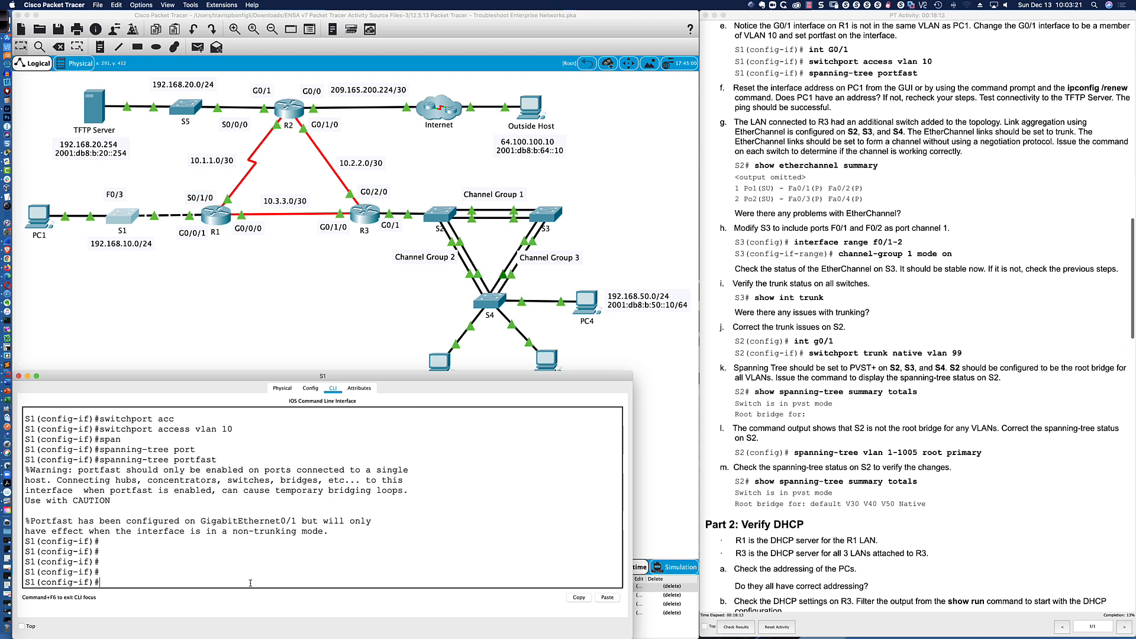
# Enable spanning-tree bpduguard on S1's G0/1
pyautogui.write('swi')
pyautogui.press('Tab')
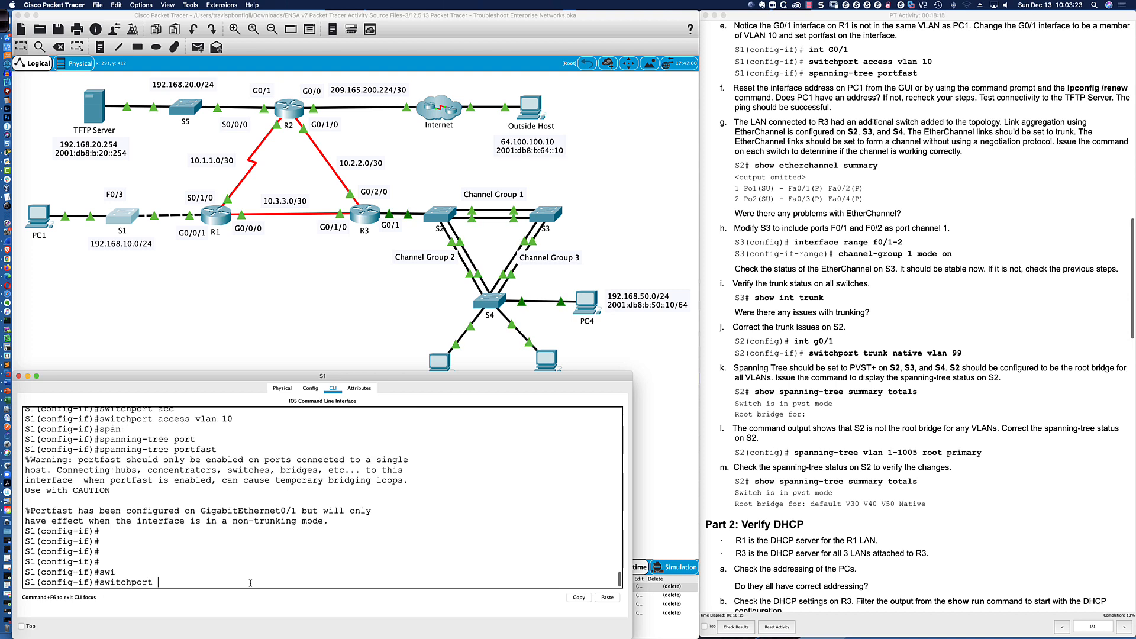
pyautogui.press('BackSpace')
pyautogui.press('BackSpace')
pyautogui.press('BackSpace')
pyautogui.press('BackSpace')
pyautogui.press('BackSpace')
pyautogui.press('BackSpace')
pyautogui.write('sp')
pyautogui.press('Tab')
pyautogui.write('an')
pyautogui.press('Tab')
pyautogui.write('bp')
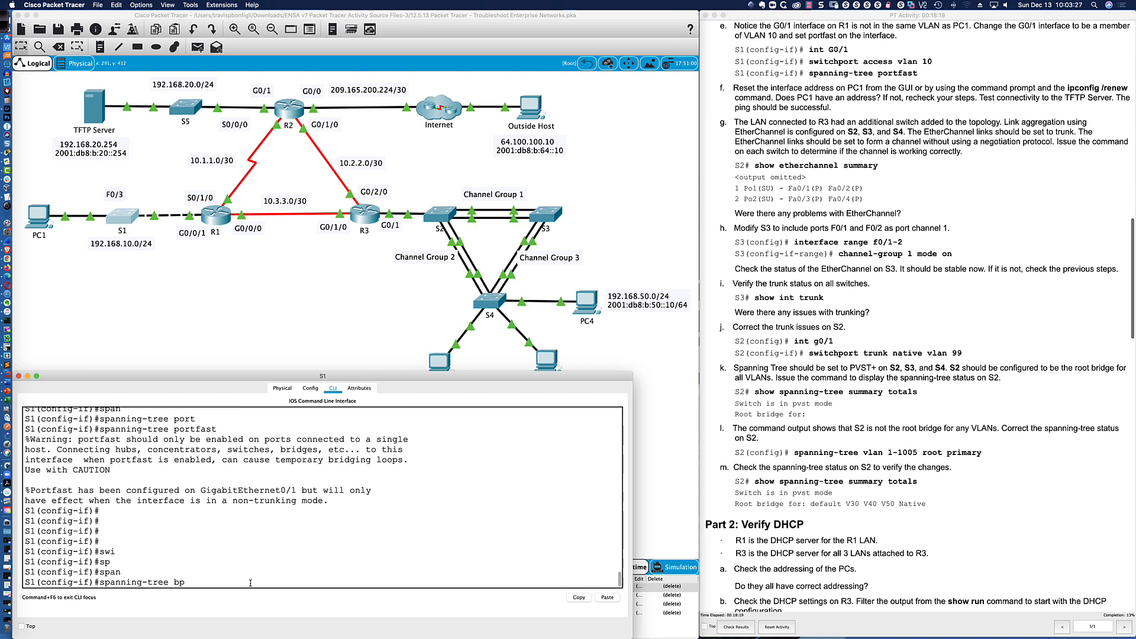
pyautogui.press('Tab')
pyautogui.write('en')
pyautogui.press('Tab')
pyautogui.press('Return')
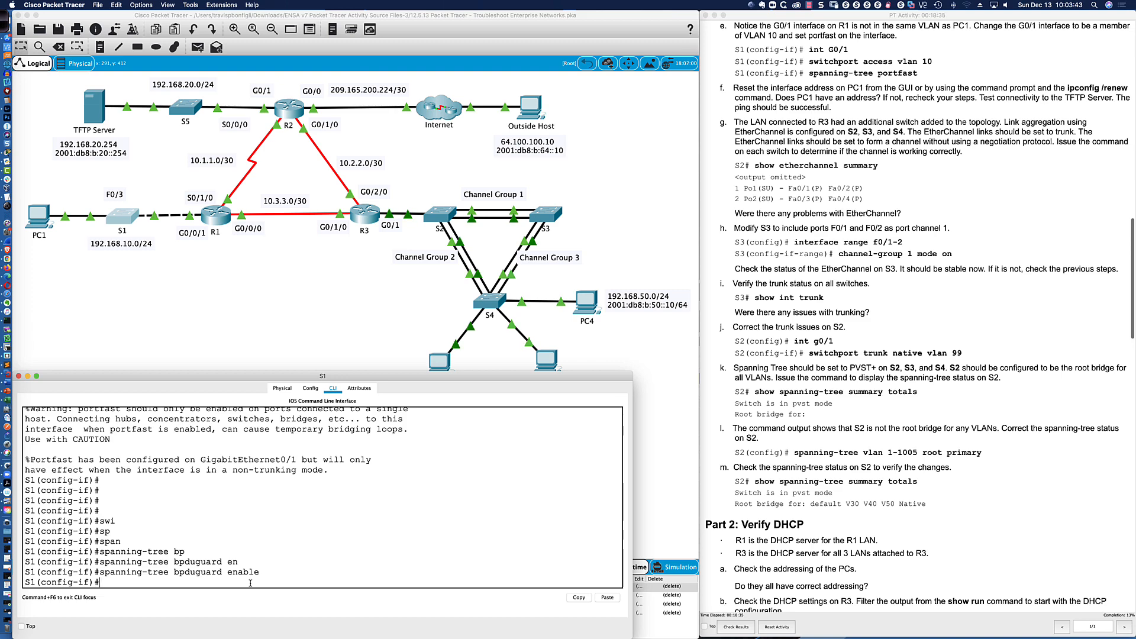
# Apply spanning-tree guard root to S1's G0/1
pyautogui.write('span')
pyautogui.press('Tab')
pyautogui.write('gu')
pyautogui.press('Tab')
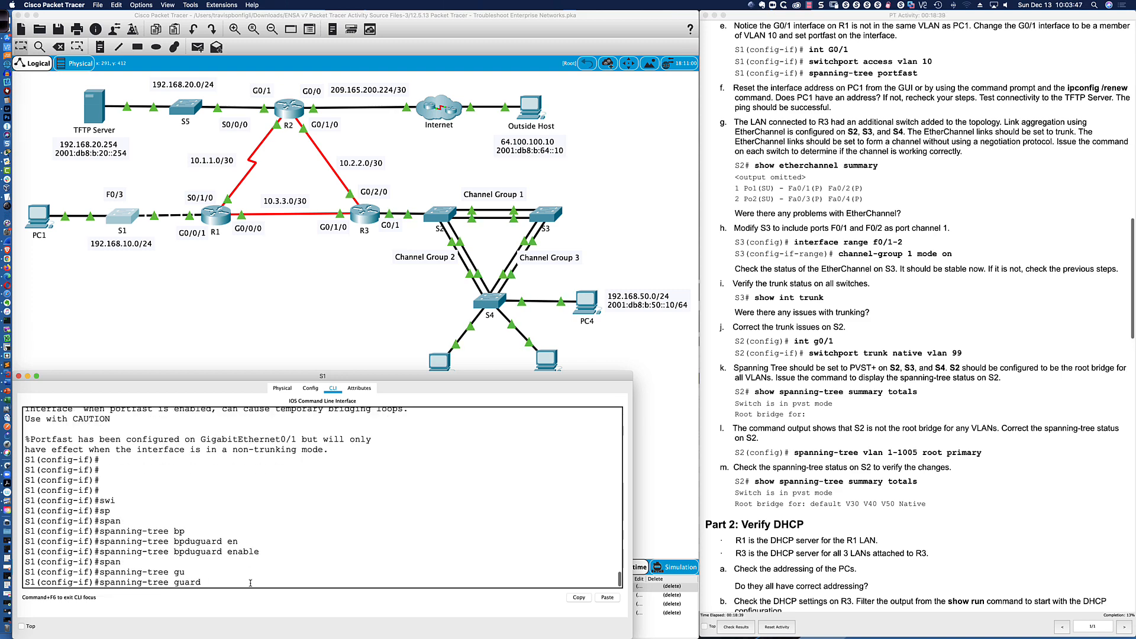
pyautogui.write('root')
pyautogui.press('Return')
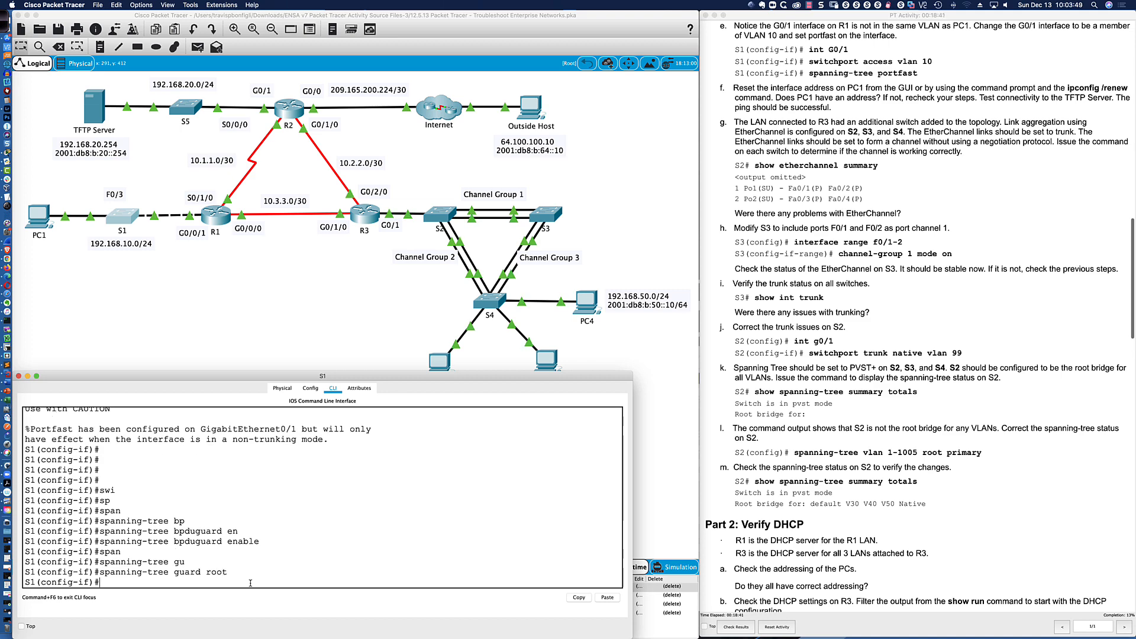
# Show S1's running configuration from interface mode, check the lines under GigabitEthernet0/1, and exit the listing
pyautogui.press('Return')
pyautogui.press('Return')
pyautogui.press('Return')
pyautogui.write('do sh run')
pyautogui.press('Return')
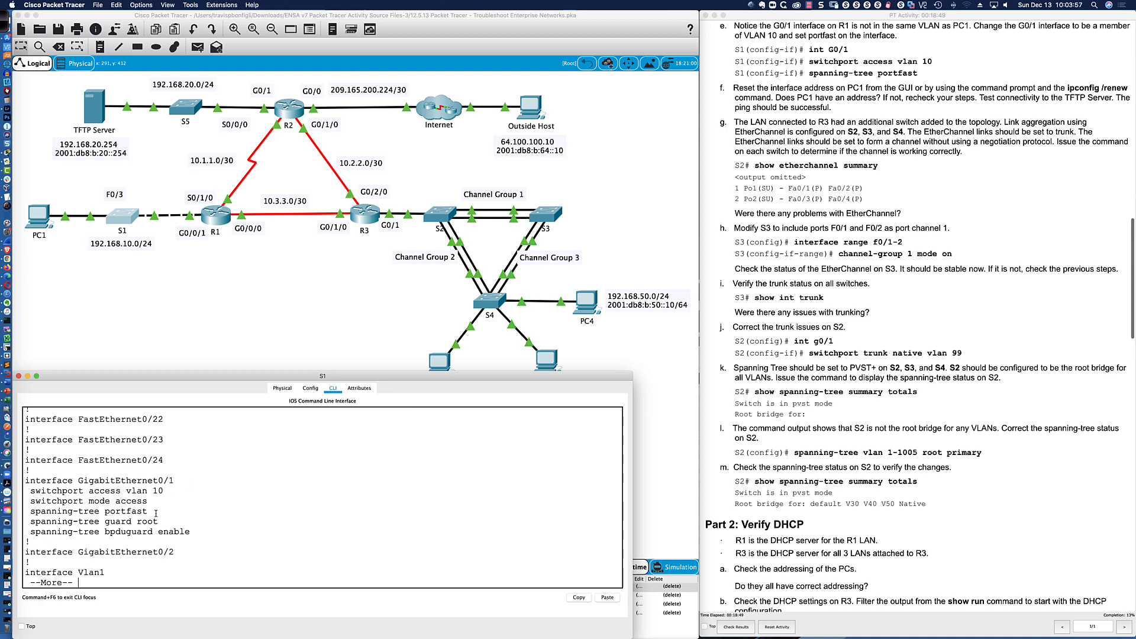
pyautogui.press('q')
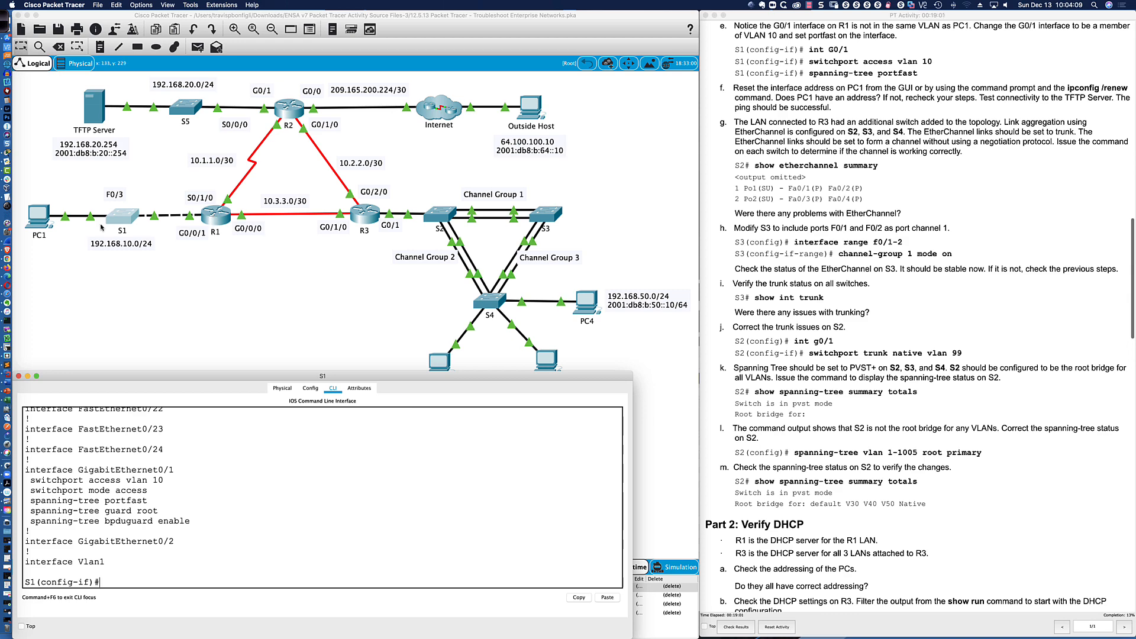
# Renew PC1's IPv4 address by switching its IP configuration to Static and back to DHCP
pyautogui.click(119, 220)
pyautogui.click(40, 217)
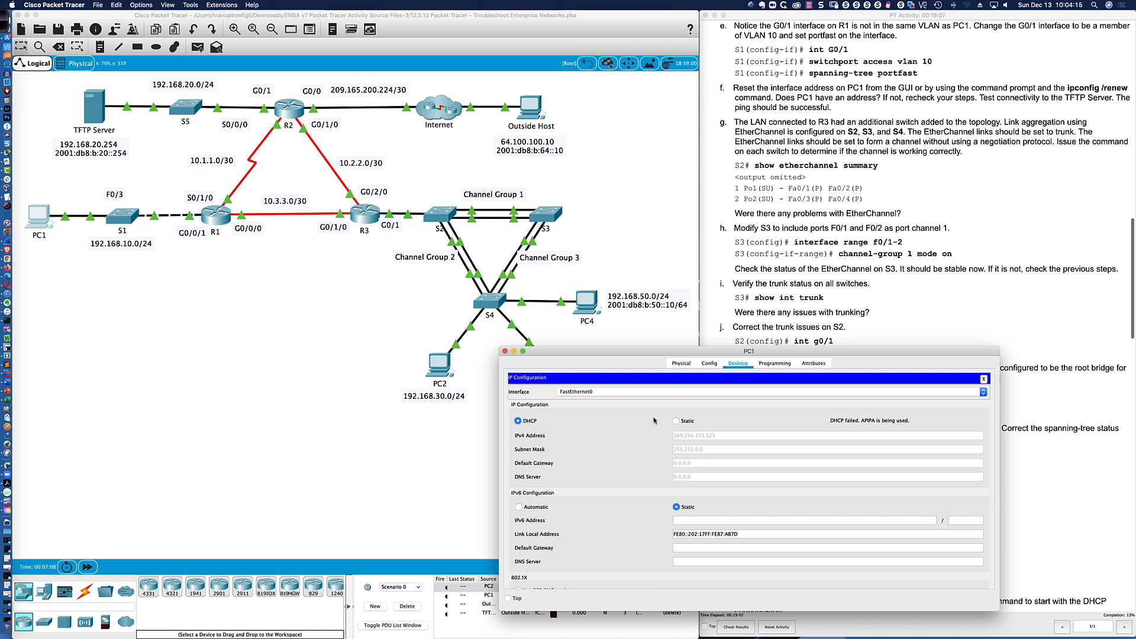
pyautogui.click(676, 422)
pyautogui.click(518, 422)
# Ping the default gateway 192.168.10.1 from PC1's command prompt
pyautogui.click(983, 379)
pyautogui.click(862, 402)
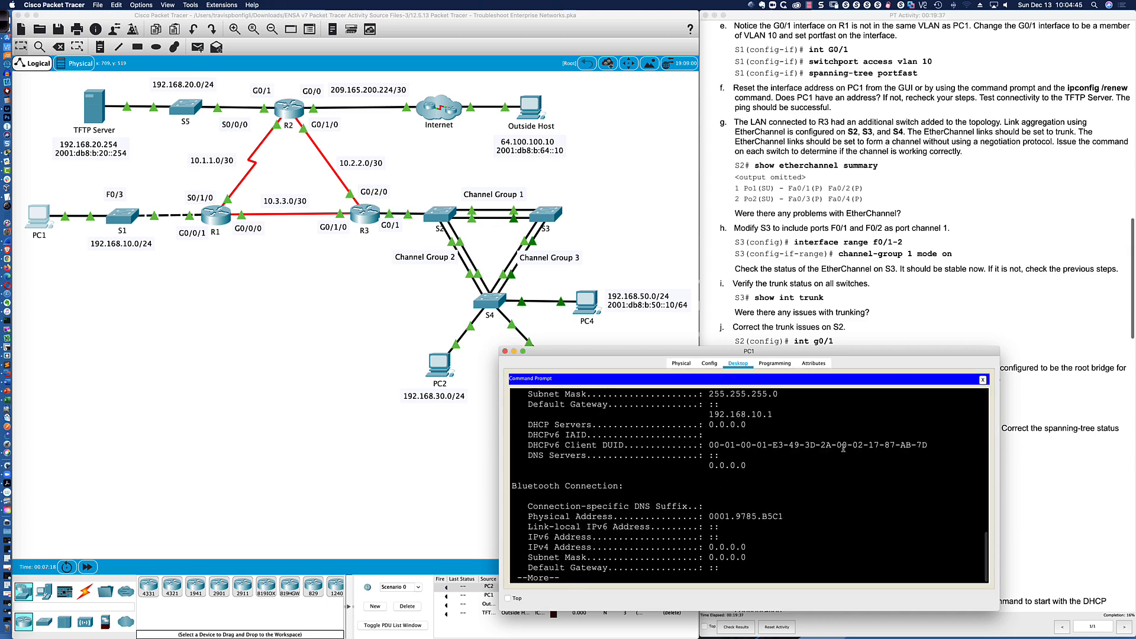
pyautogui.press('space')
pyautogui.write('ping 192.168.10.1')
pyautogui.press('Return')
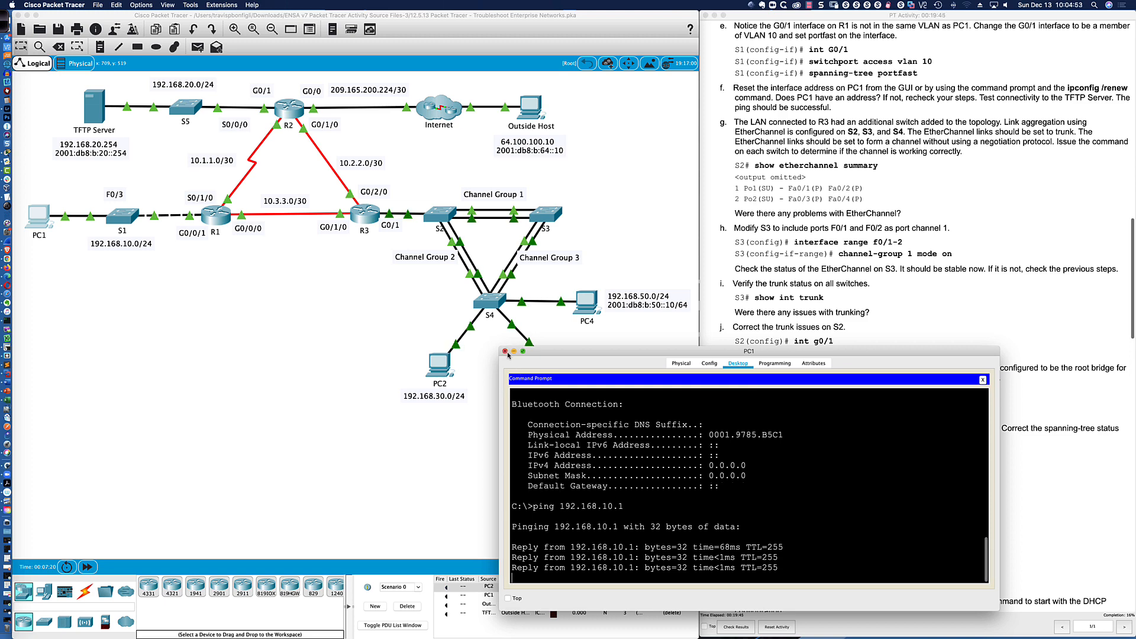
# Return to the activity instructions and read the Part 1 items that follow item e
pyautogui.click(650, 335)
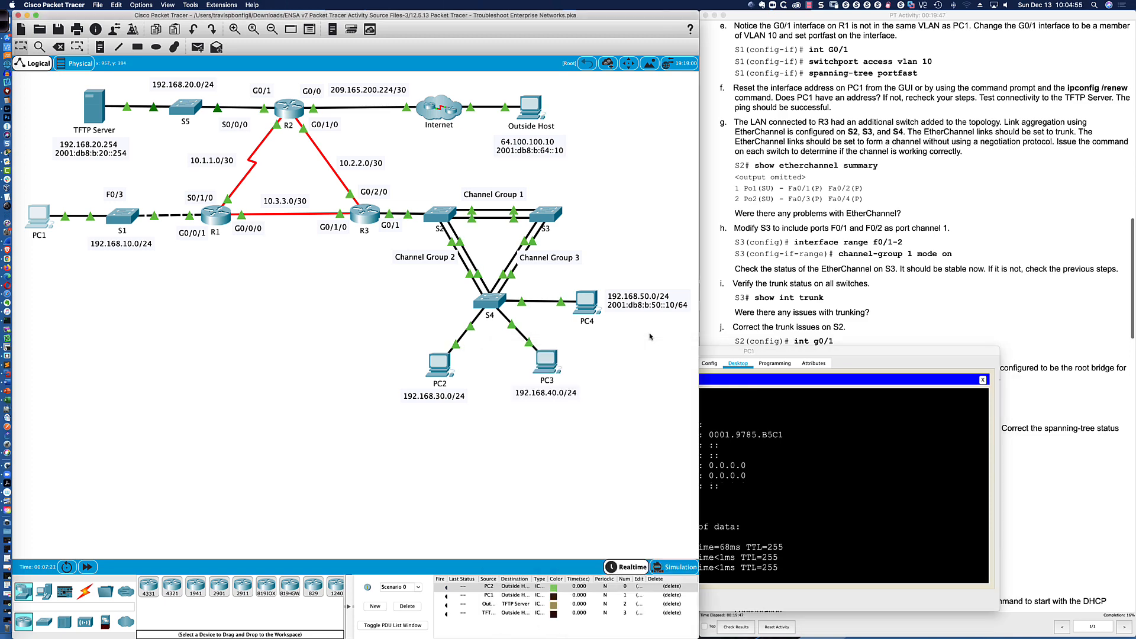
pyautogui.click(917, 331)
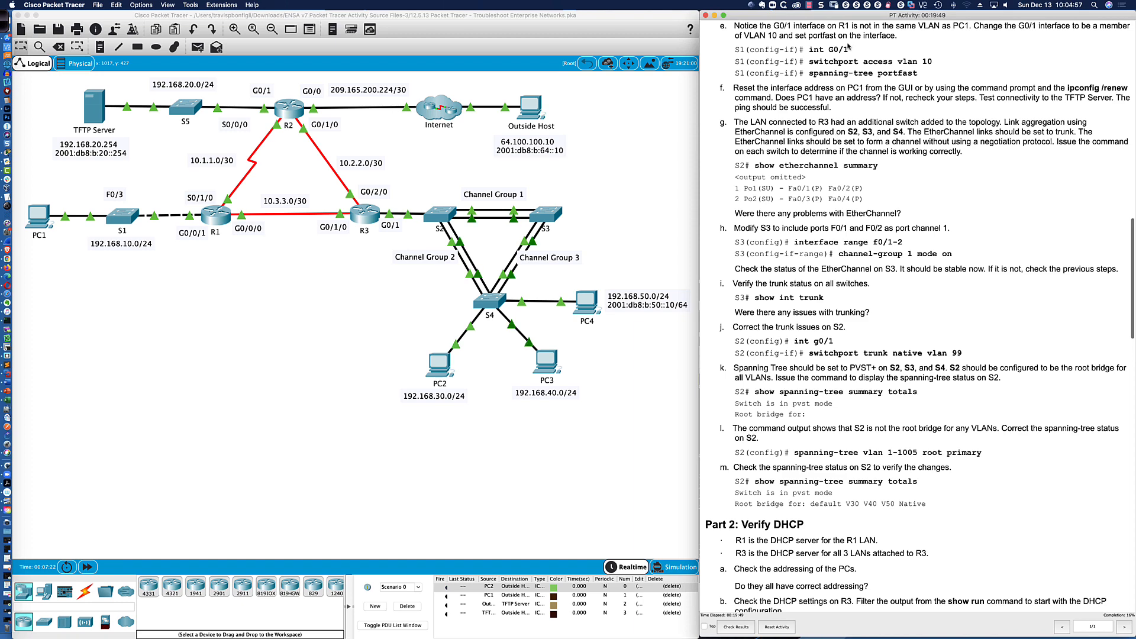
pyautogui.scroll(-1, 835, 59)
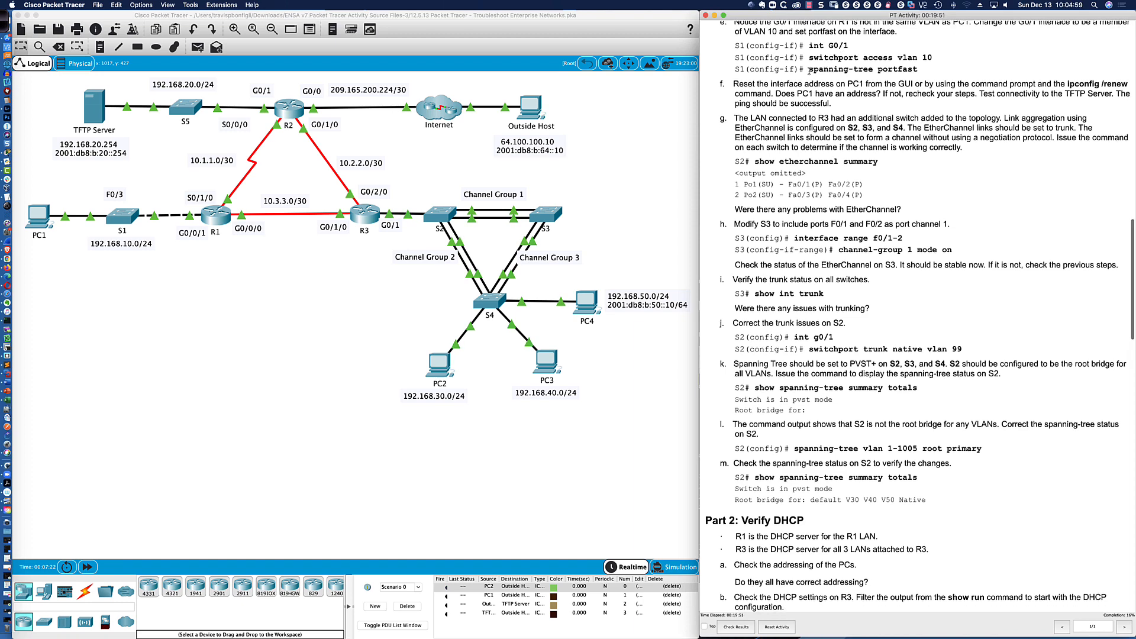
# Read instruction items e to h on portfast, PC1's address renewal, and EtherChannel on S2, S3 and S4
pyautogui.moveTo(809, 70); pyautogui.dragTo(927, 72)
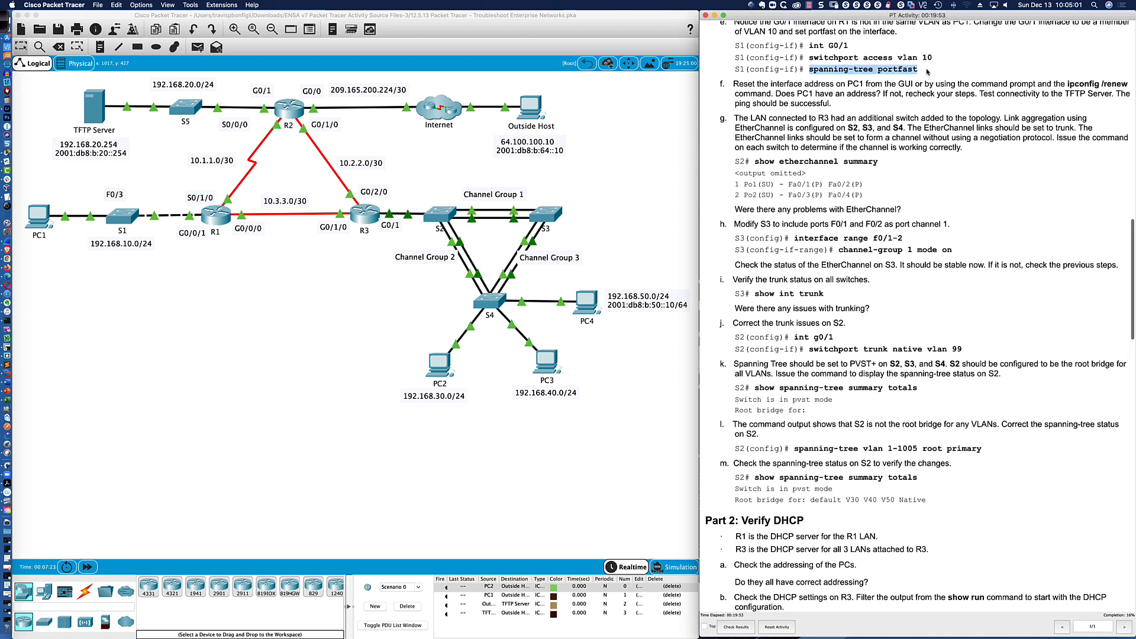
pyautogui.scroll(-5, 868, 49)
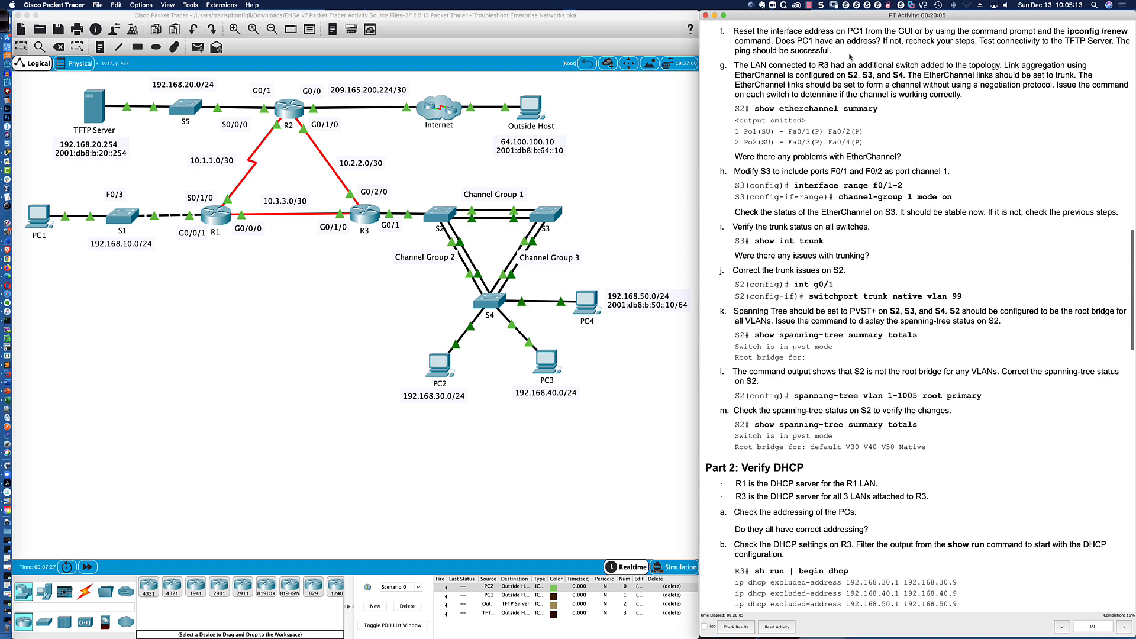
pyautogui.scroll(-2, 866, 57)
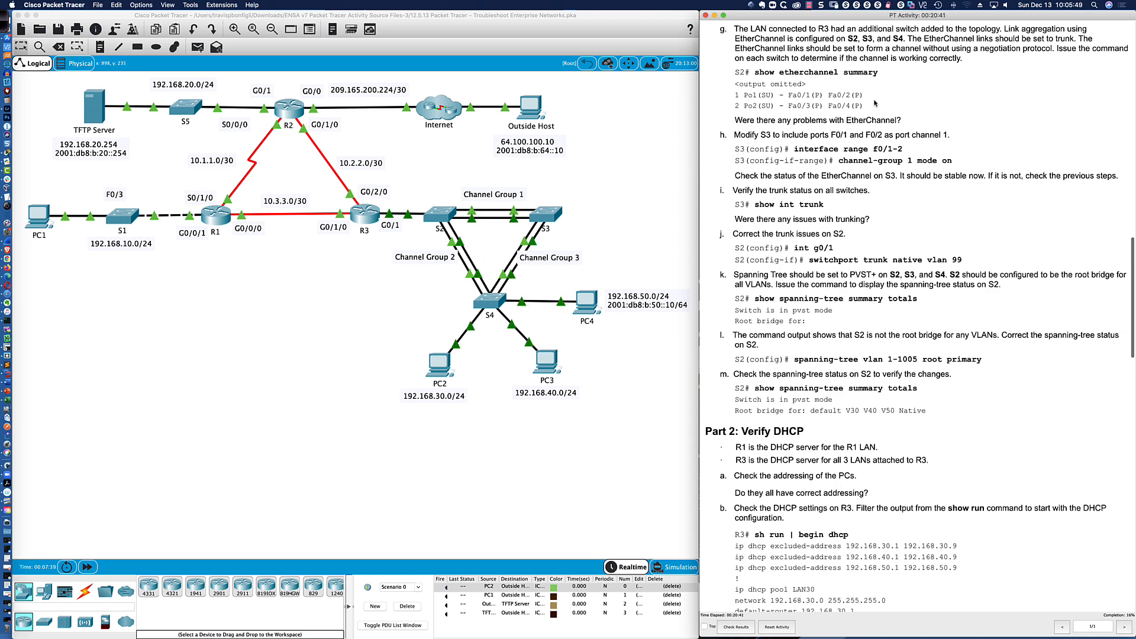
pyautogui.scroll(-2, 874, 101)
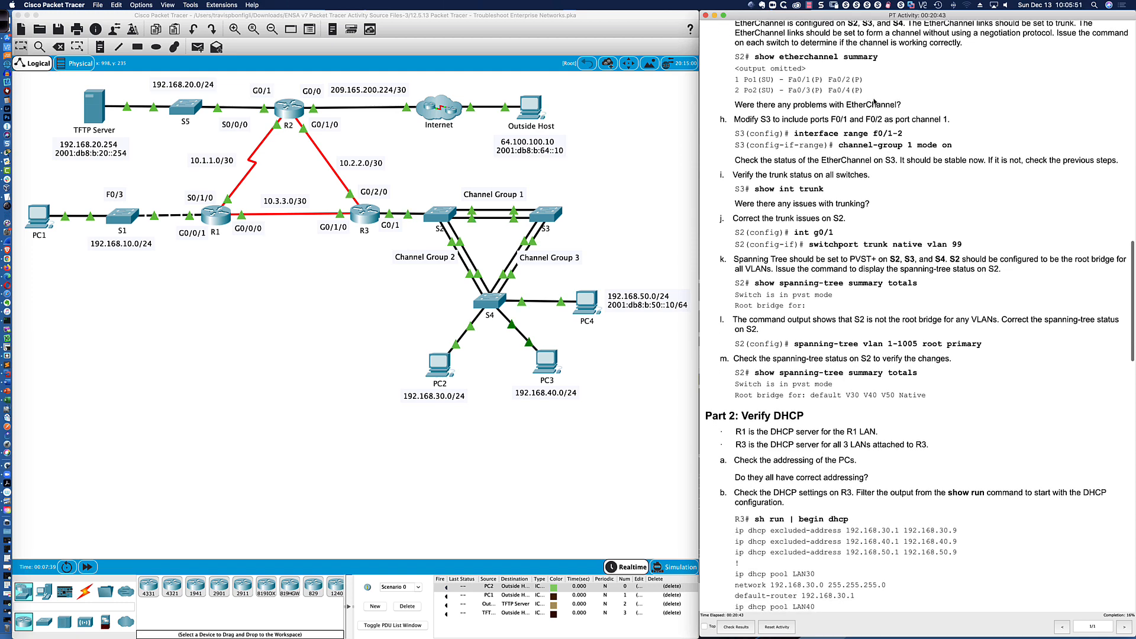
pyautogui.scroll(-1, 874, 99)
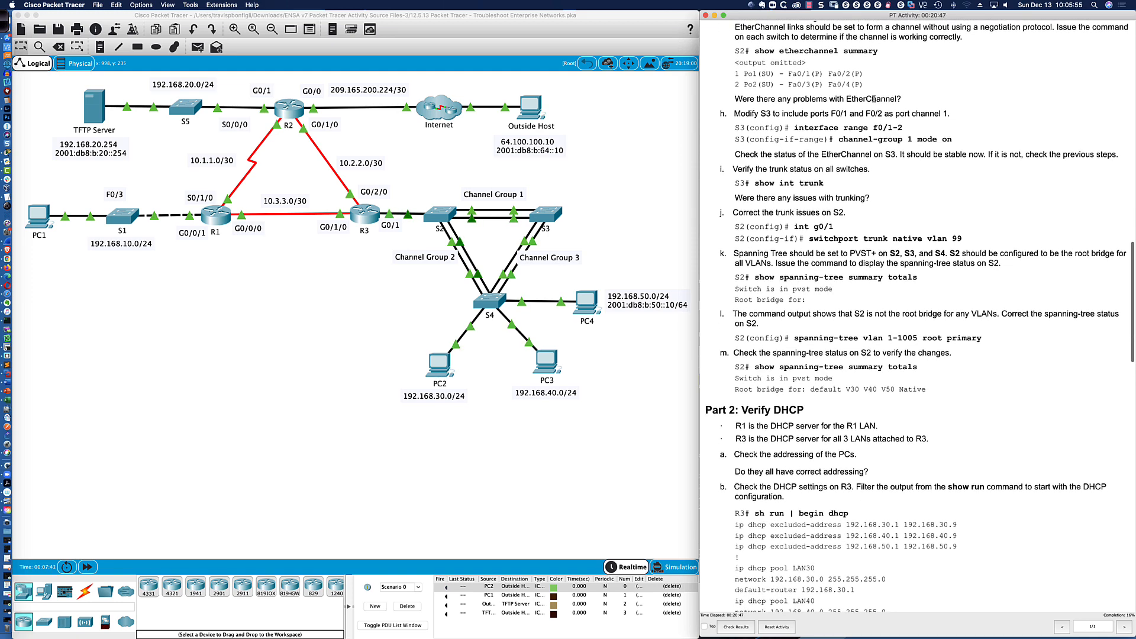
pyautogui.scroll(1, 874, 99)
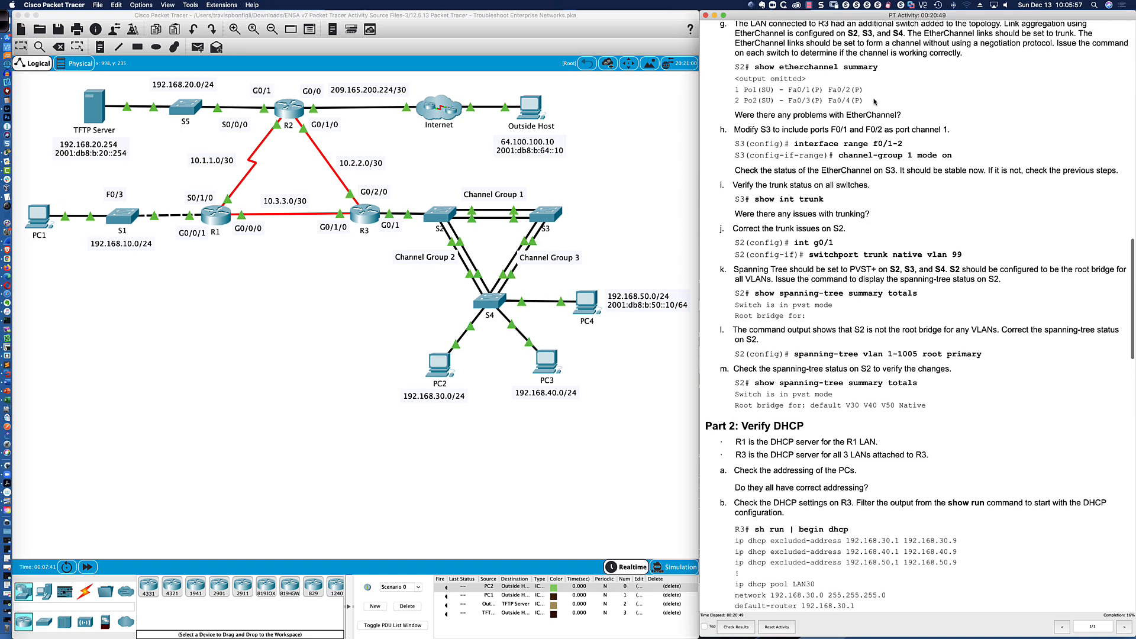
pyautogui.scroll(-1, 874, 101)
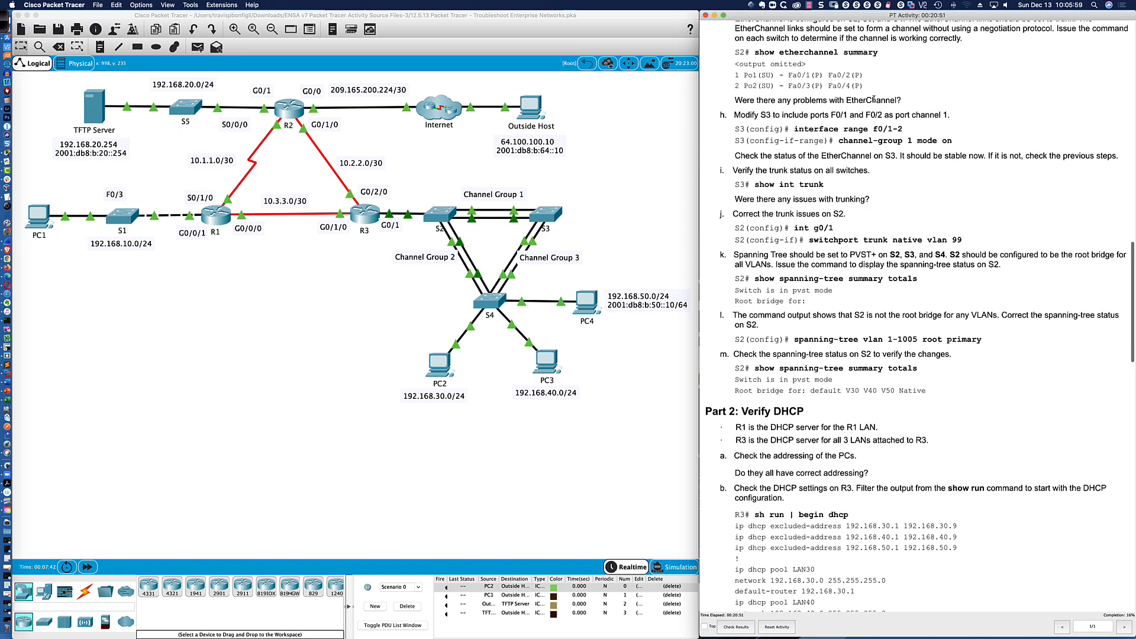
pyautogui.scroll(-1, 874, 99)
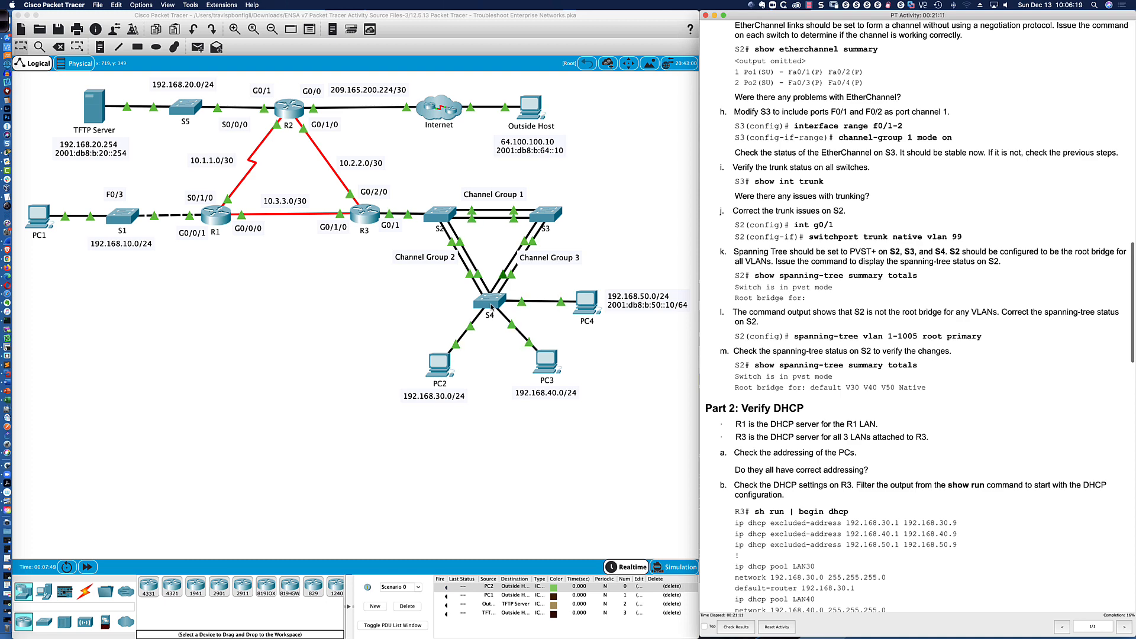
# Open S2's command line in an enlarged window below the topology and enter privileged EXEC mode
pyautogui.click(440, 215)
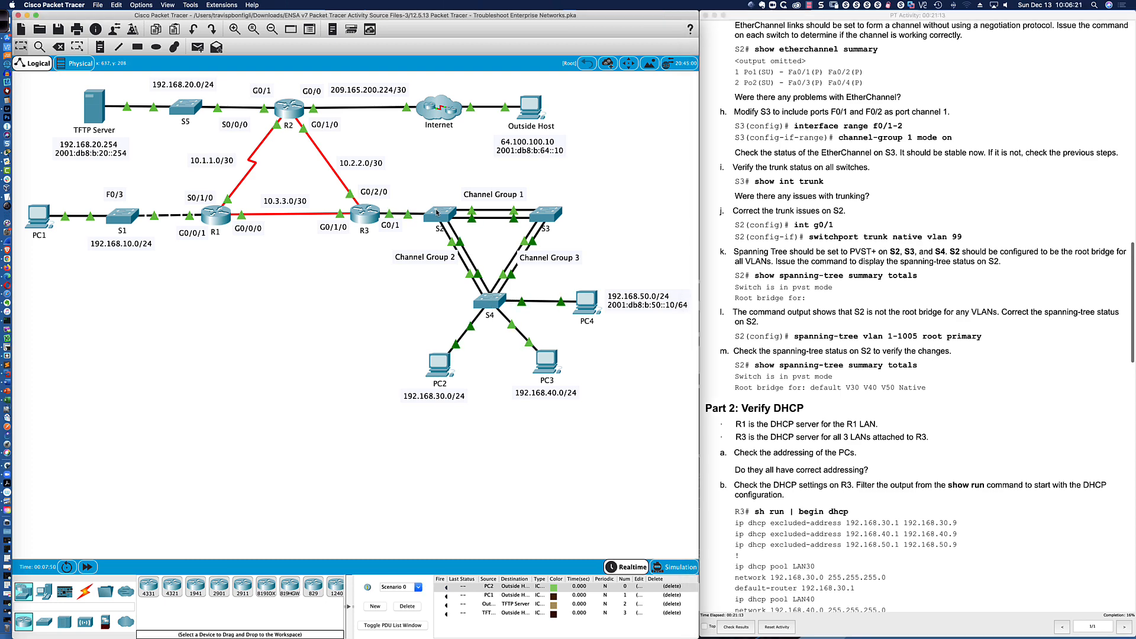
pyautogui.moveTo(532, 192); pyautogui.dragTo(100, 376)
pyautogui.moveTo(283, 388); pyautogui.dragTo(667, 388)
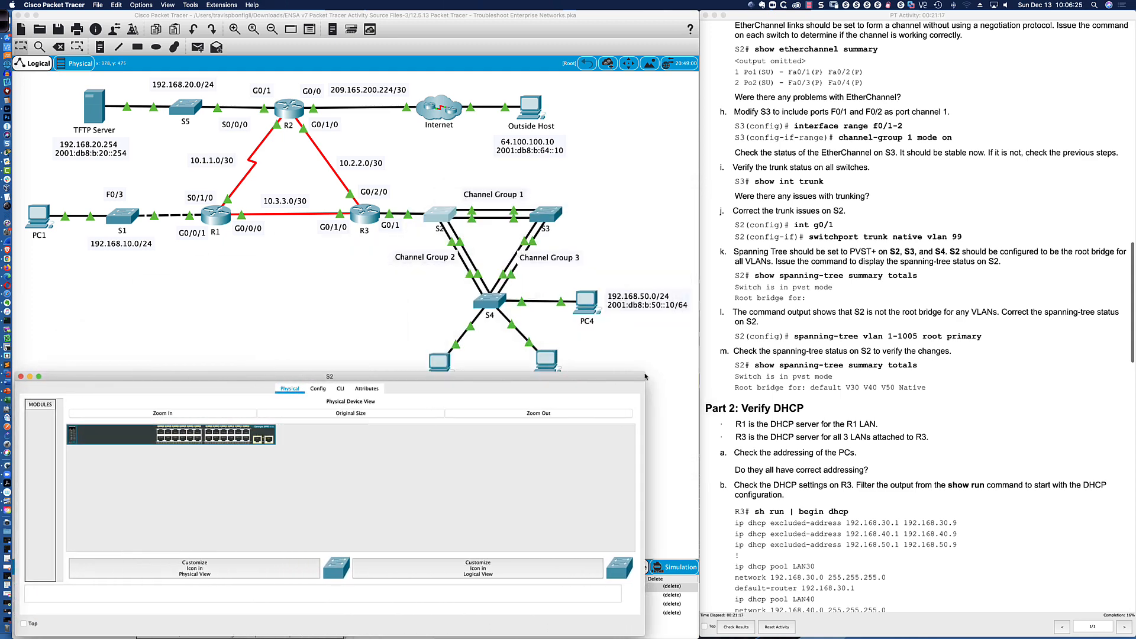
pyautogui.click(340, 388)
pyautogui.press('Return')
pyautogui.press('Return')
pyautogui.press('Return')
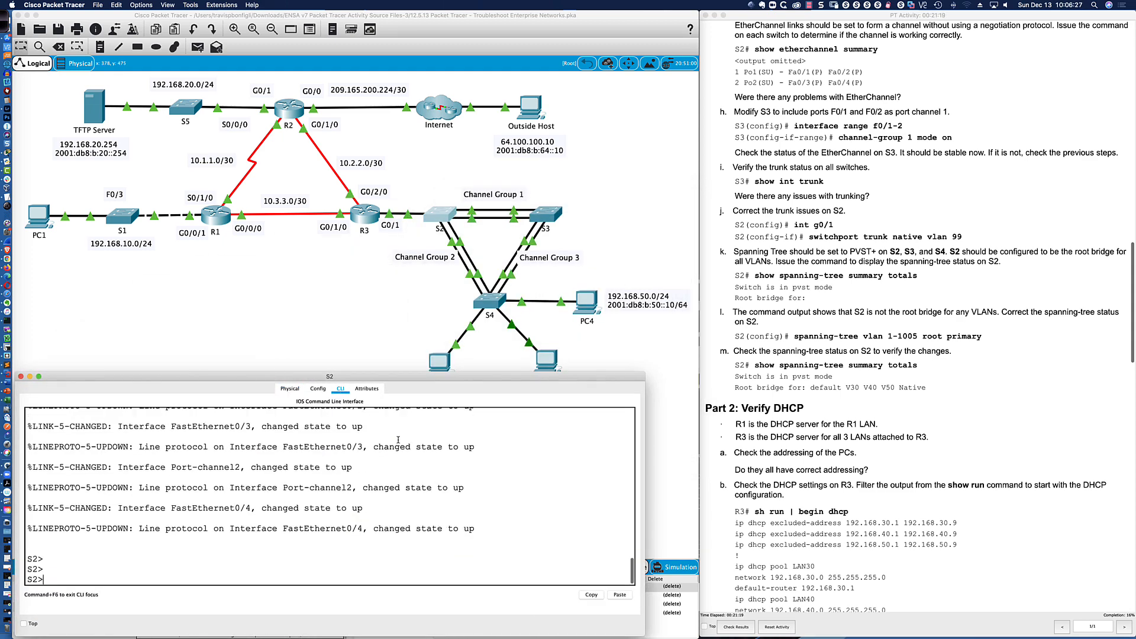
pyautogui.write('en')
pyautogui.press('Return')
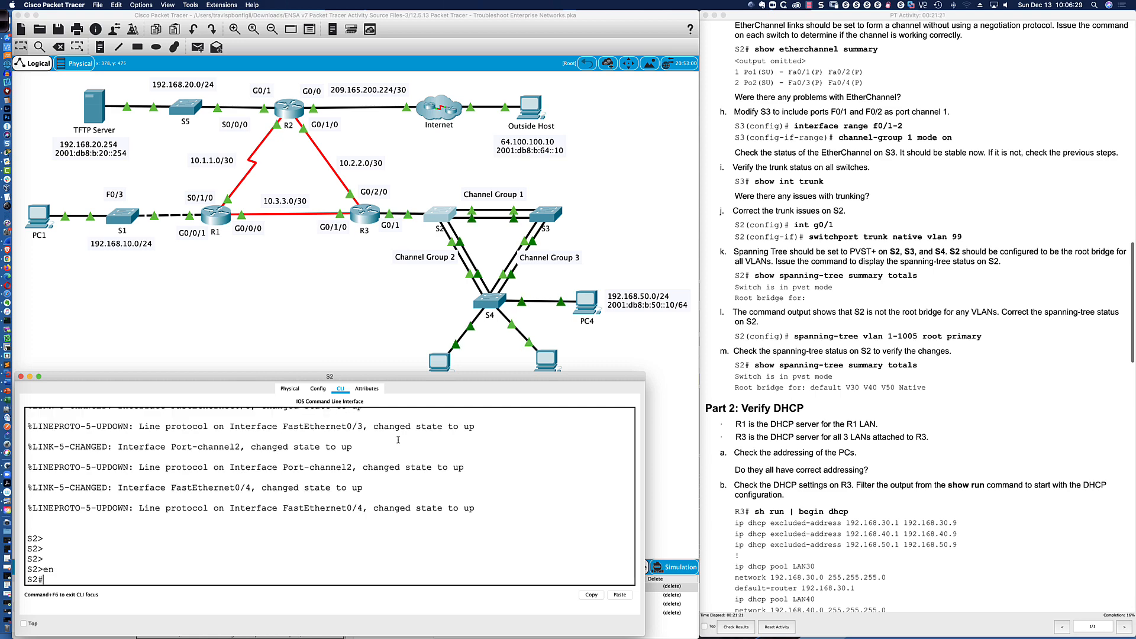
# Show the EtherChannel summary on S2 and check its port flags against the flag legend
pyautogui.write('sh ether')
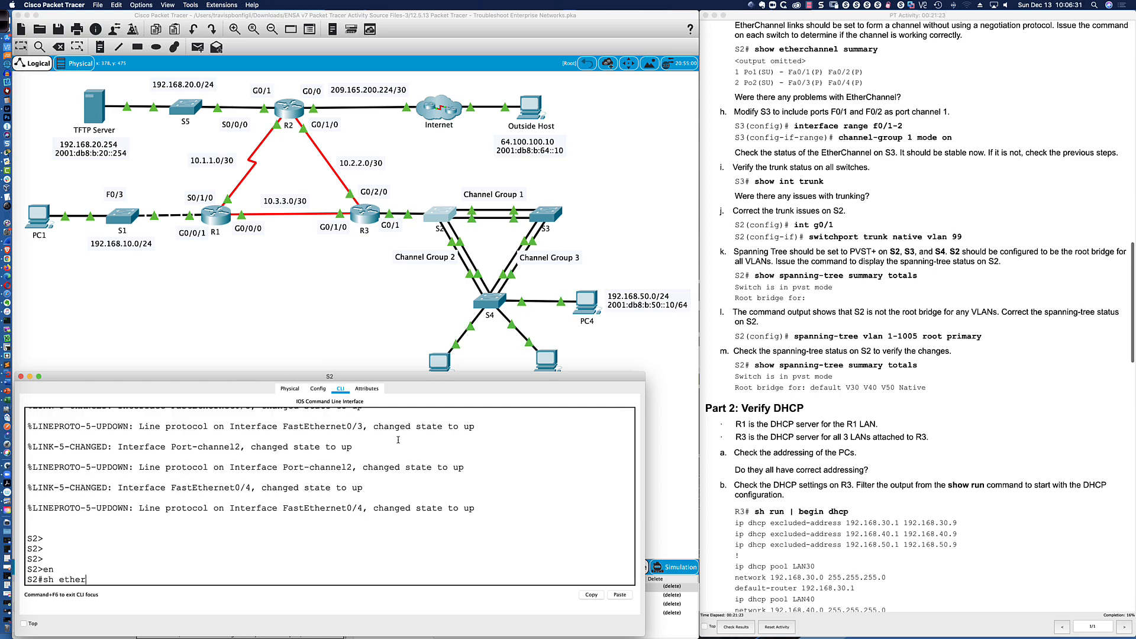
pyautogui.write(' sum')
pyautogui.press('Return')
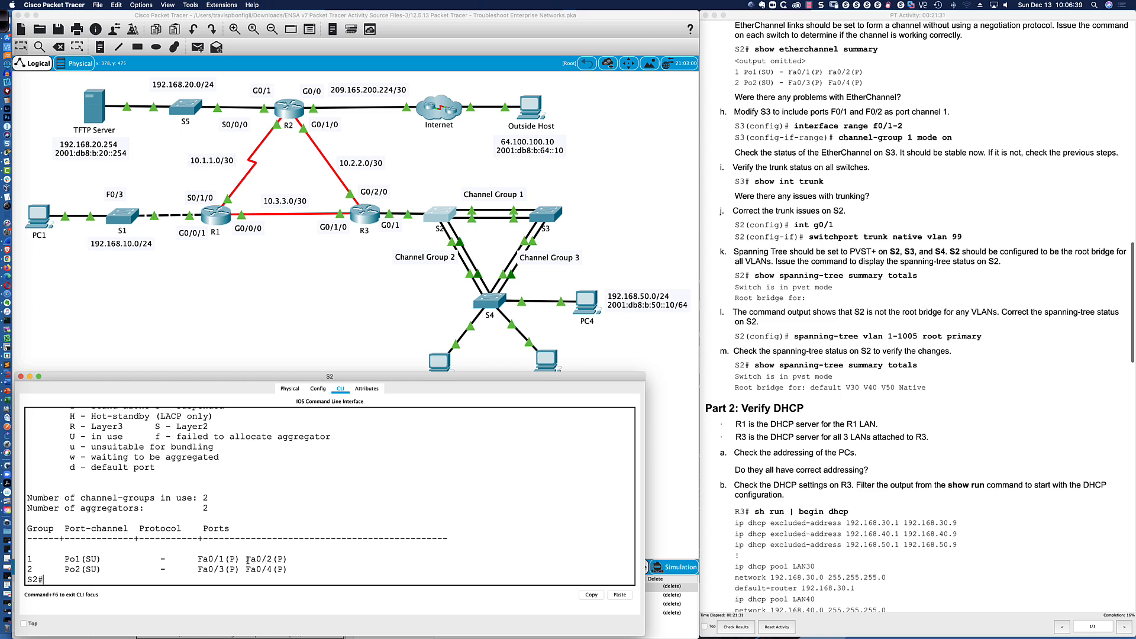
pyautogui.scroll(3, 245, 509)
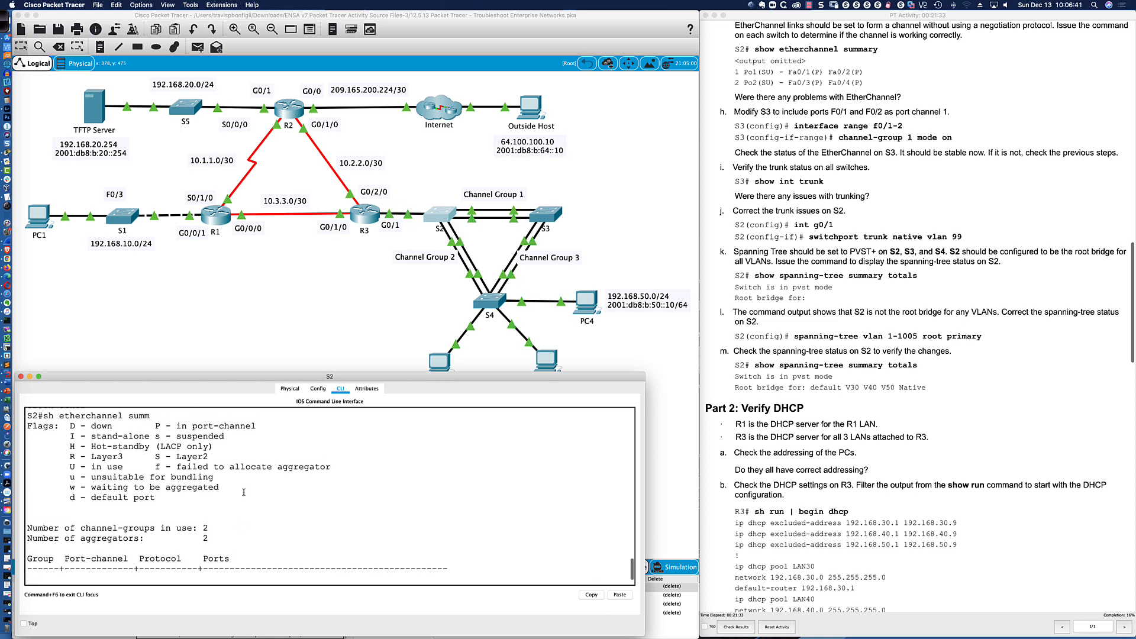
pyautogui.moveTo(155, 426); pyautogui.dragTo(256, 427)
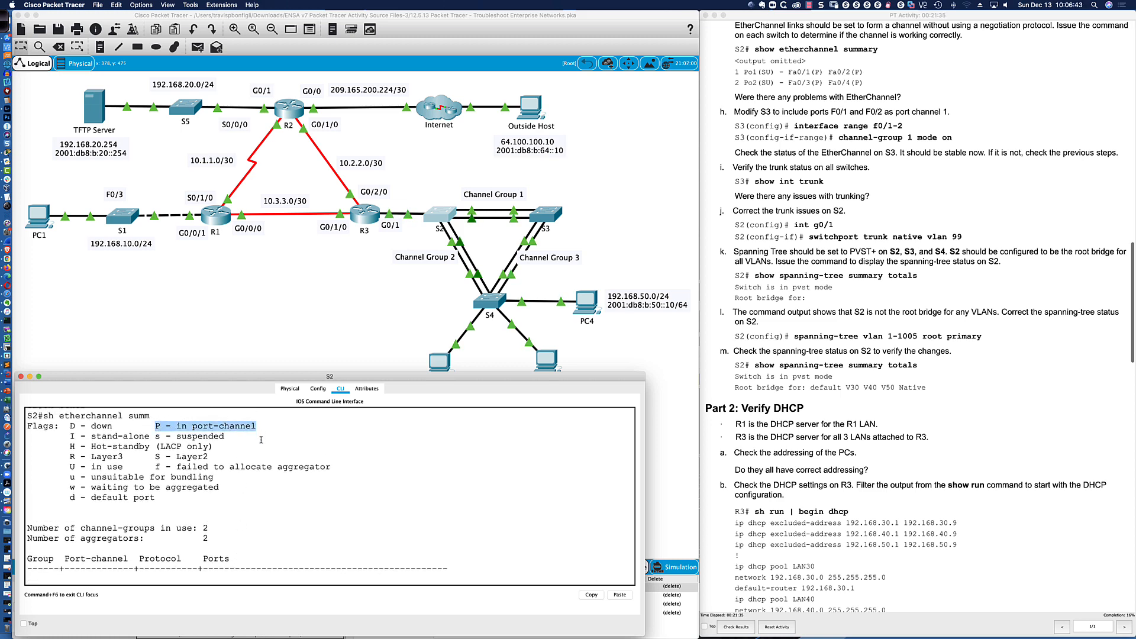
pyautogui.scroll(-3, 261, 440)
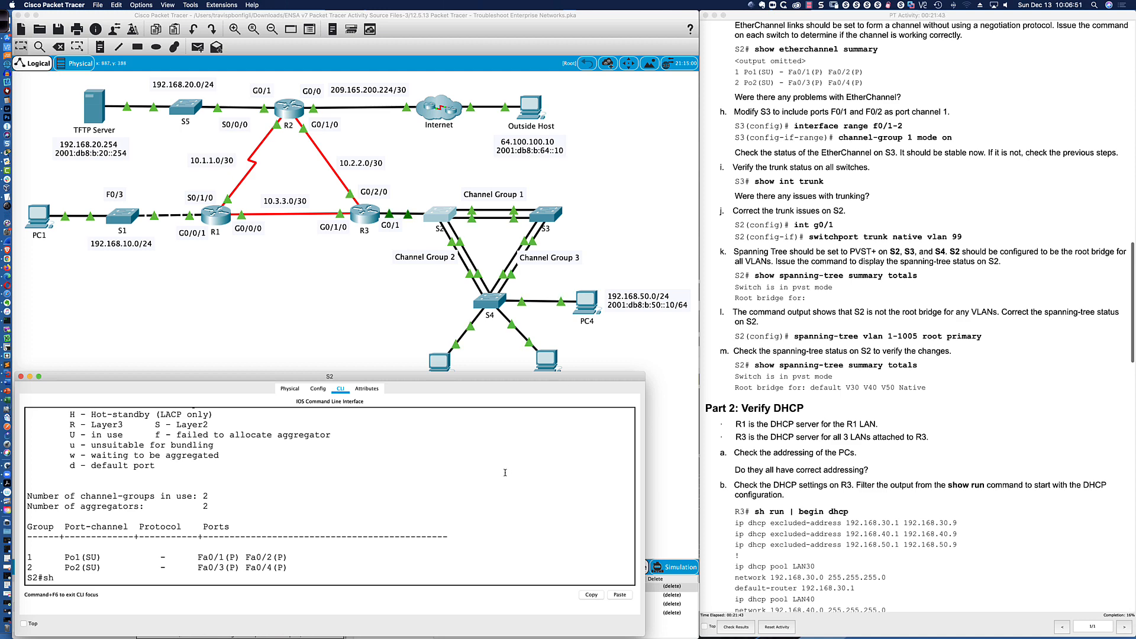
# Show S2's running configuration and examine the port-channel interfaces and the channel-group lines under FastEthernet0/1 and 0/2
pyautogui.write('run')
pyautogui.press('Return')
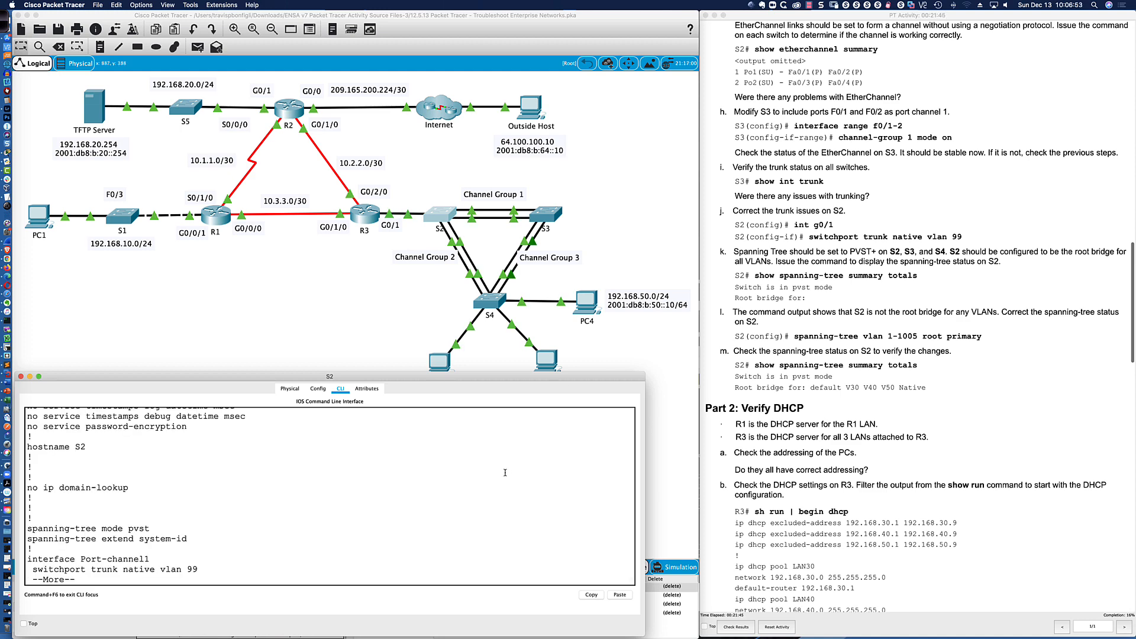
pyautogui.press('Return')
pyautogui.press('Return')
pyautogui.press('Return')
pyautogui.press('Return')
pyautogui.press('Return')
pyautogui.press('Return')
pyautogui.press('Return')
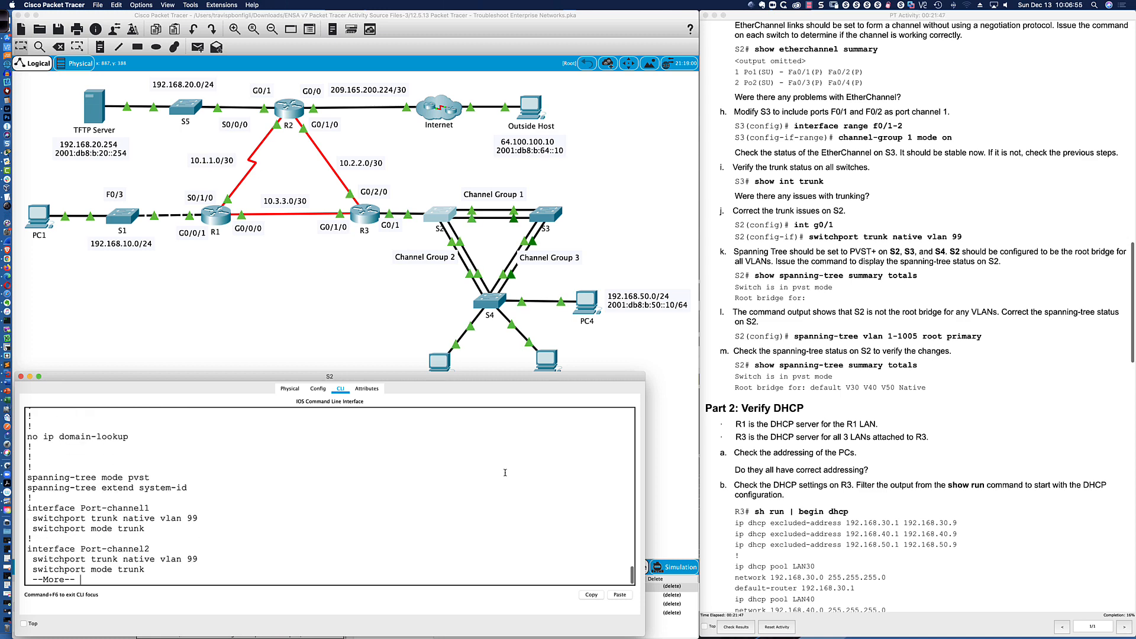
pyautogui.press('Return')
pyautogui.press('Return')
pyautogui.press('Return')
pyautogui.press('Return')
pyautogui.press('Return')
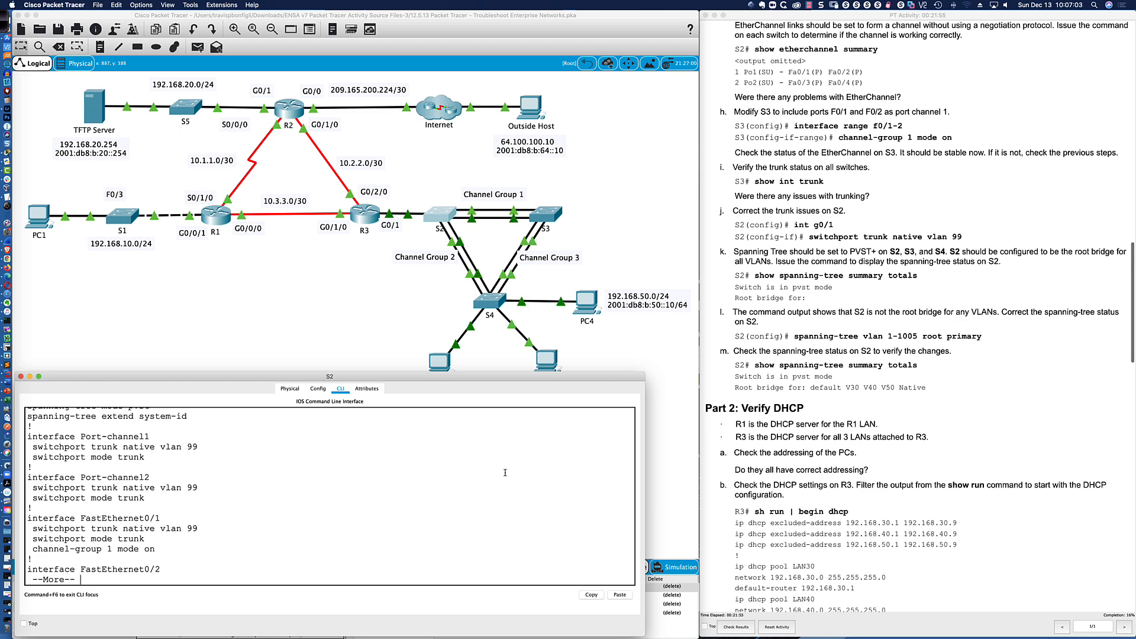
pyautogui.press('Return')
pyautogui.press('Return')
pyautogui.press('Return')
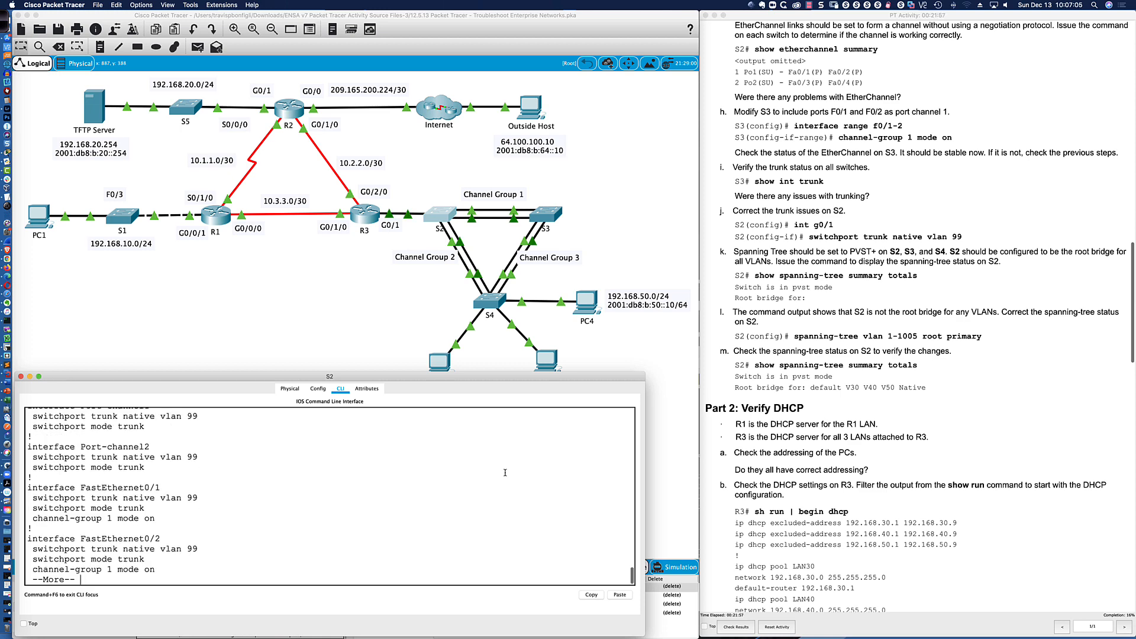
pyautogui.press('Return')
pyautogui.press('Return')
pyautogui.press('Return')
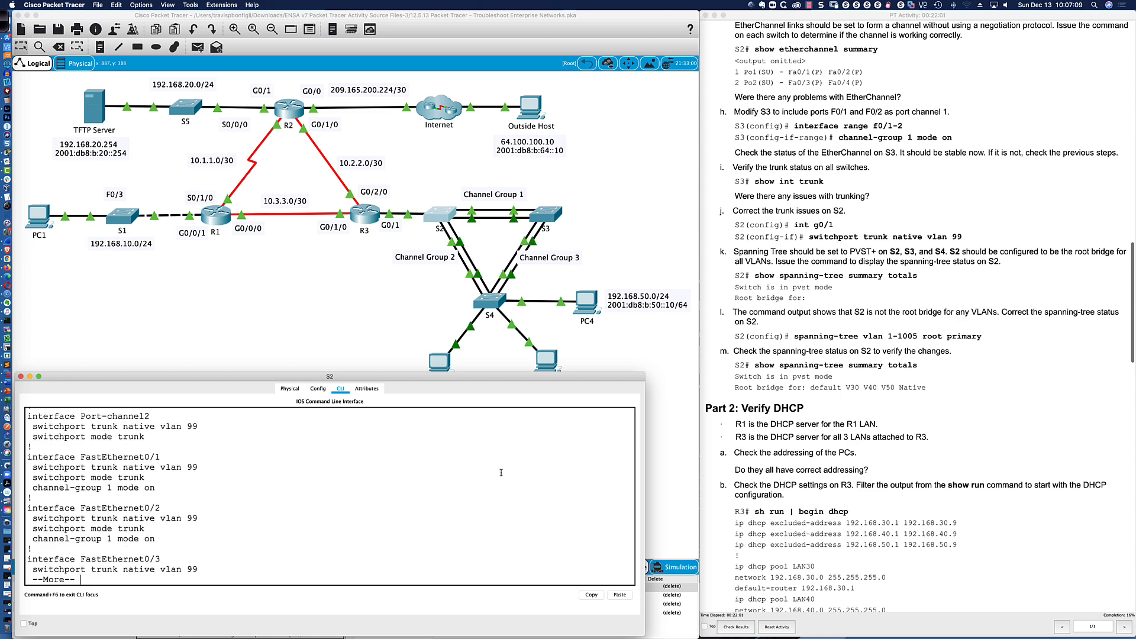
# Check the port labels on the link between S2 and S3, and bring instruction item h into view
pyautogui.click(364, 214)
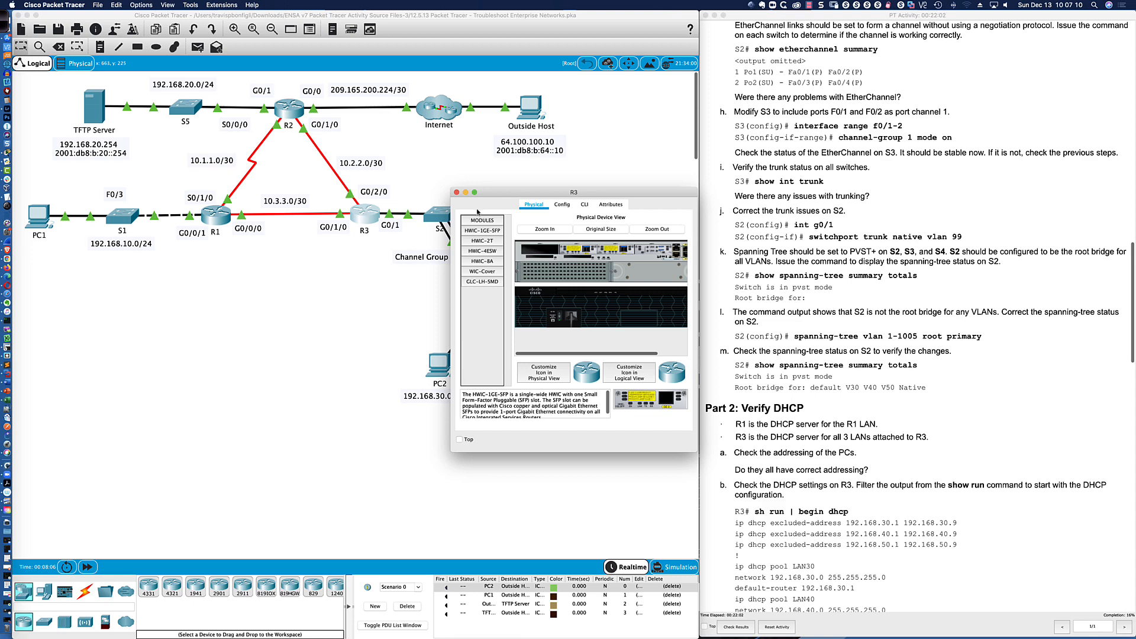
pyautogui.click(509, 174)
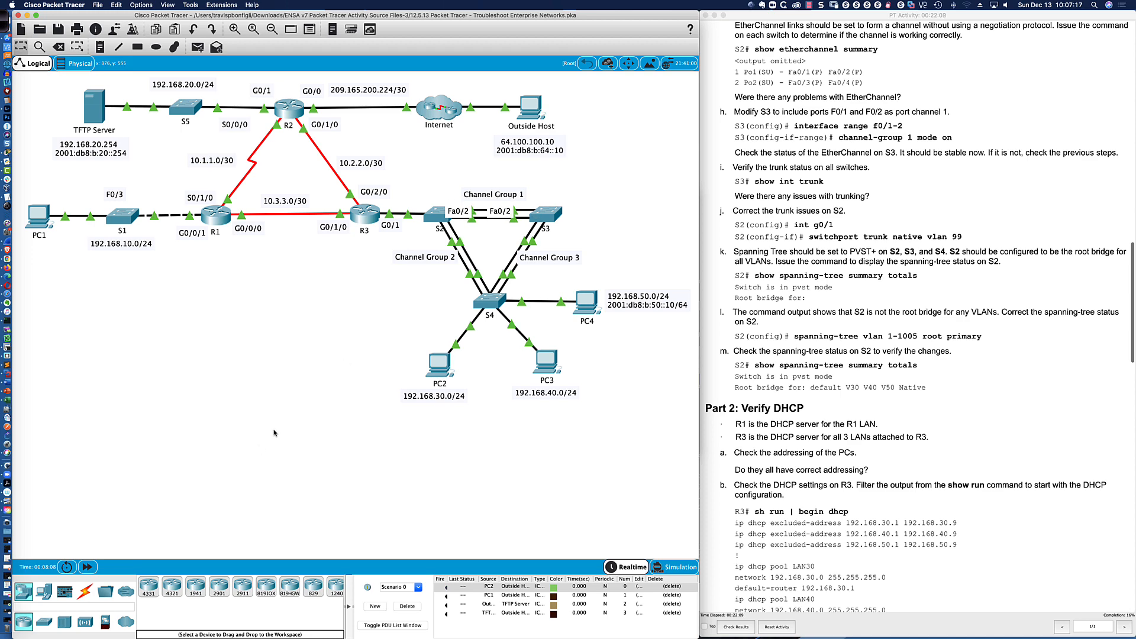
pyautogui.click(437, 215)
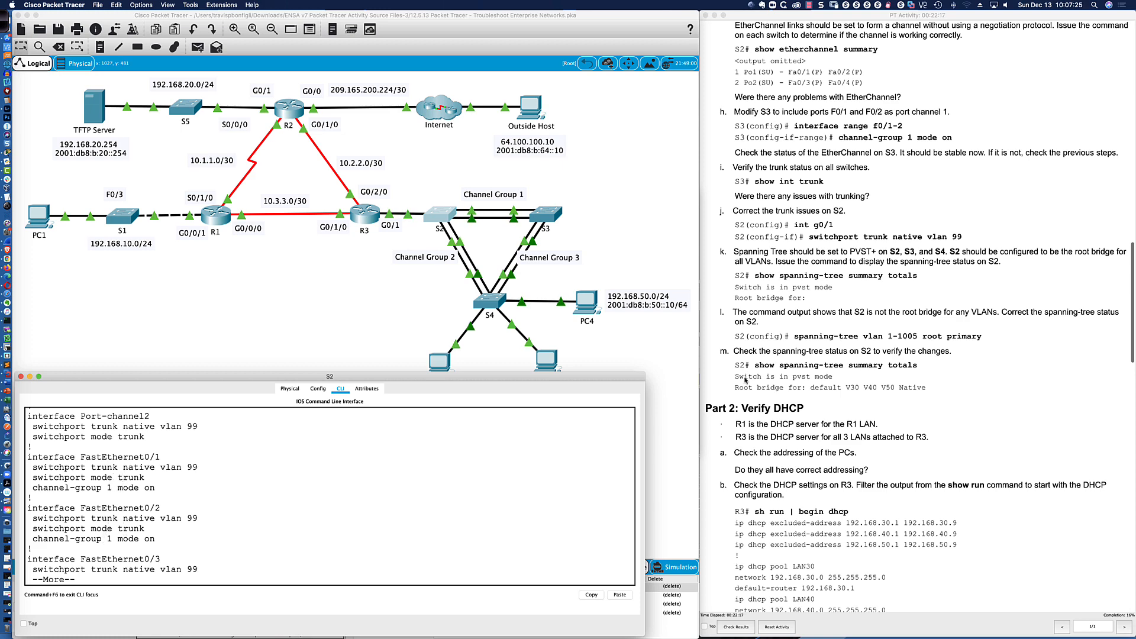
pyautogui.scroll(-1, 786, 108)
pyautogui.scroll(-5, 785, 109)
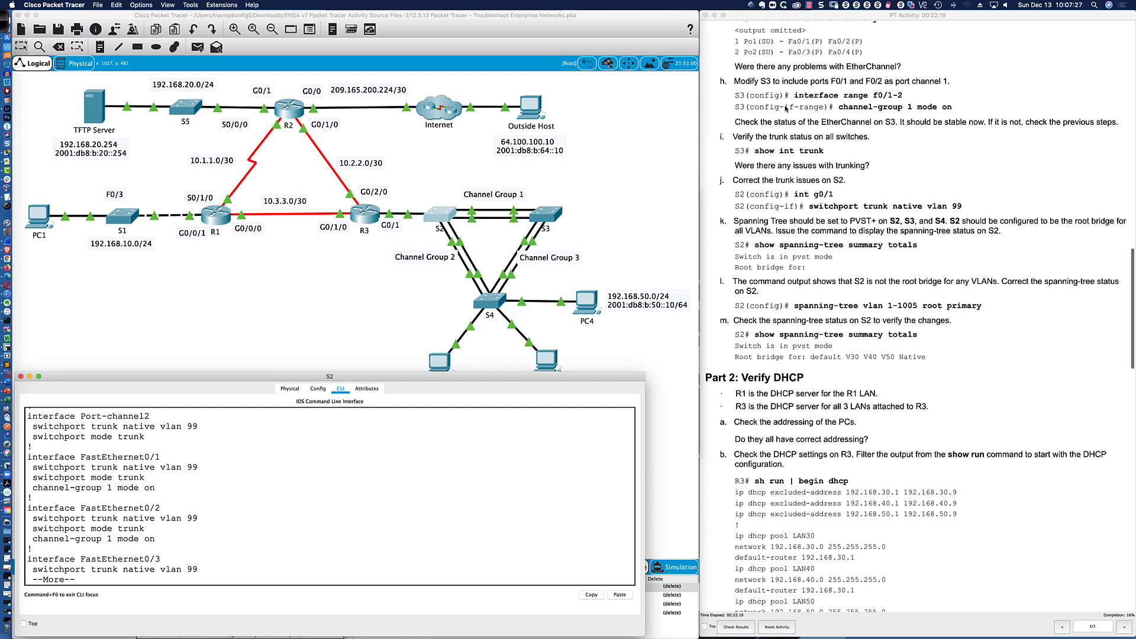
# Open S3's command line in an enlarged window below the topology and enter privileged EXEC mode
pyautogui.click(545, 214)
pyautogui.moveTo(568, 193); pyautogui.dragTo(129, 378)
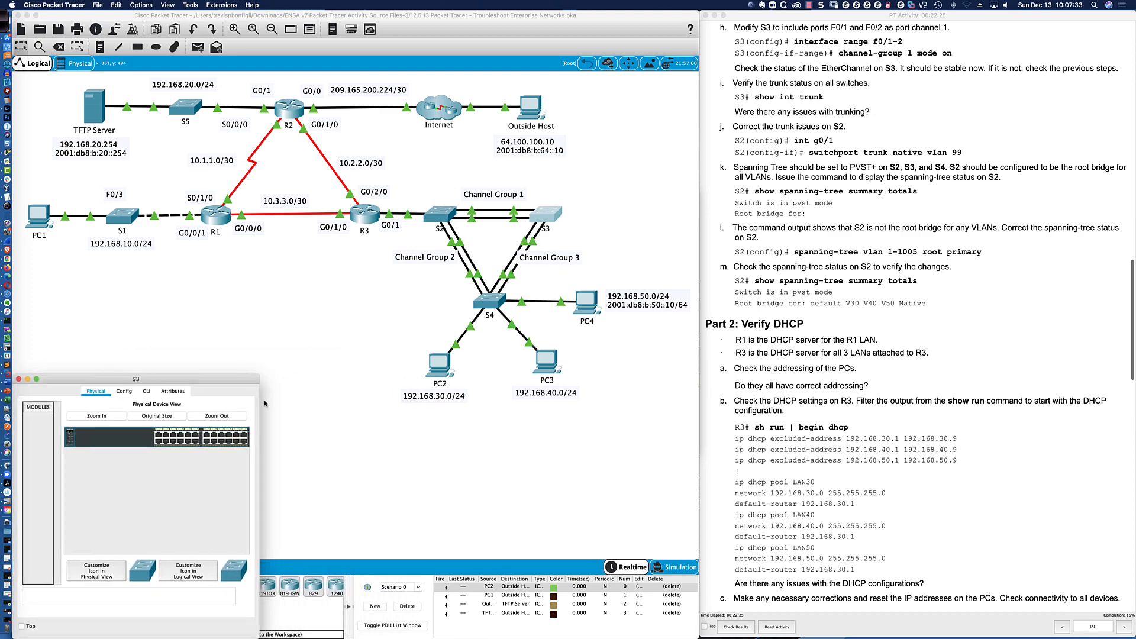
pyautogui.moveTo(260, 405); pyautogui.dragTo(699, 405)
pyautogui.click(364, 391)
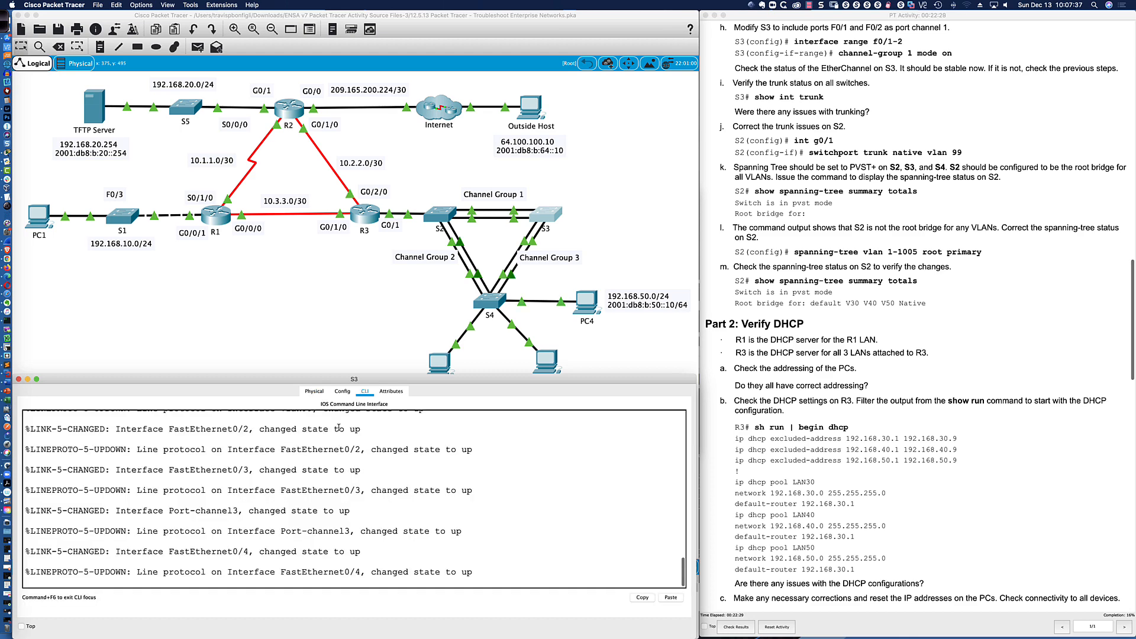
pyautogui.press('Return')
pyautogui.press('Return')
pyautogui.press('Return')
pyautogui.press('Return')
pyautogui.write('en')
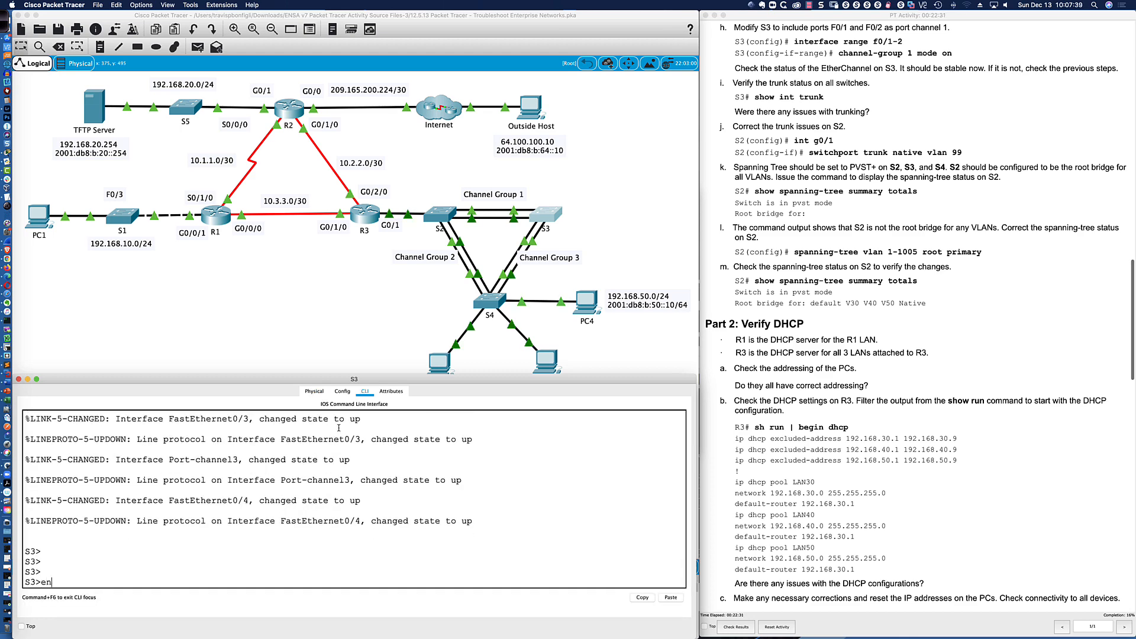
pyautogui.press('Return')
# Show the EtherChannel summary on S3 and check the status flags of port channel 1
pyautogui.write('sh ehter')
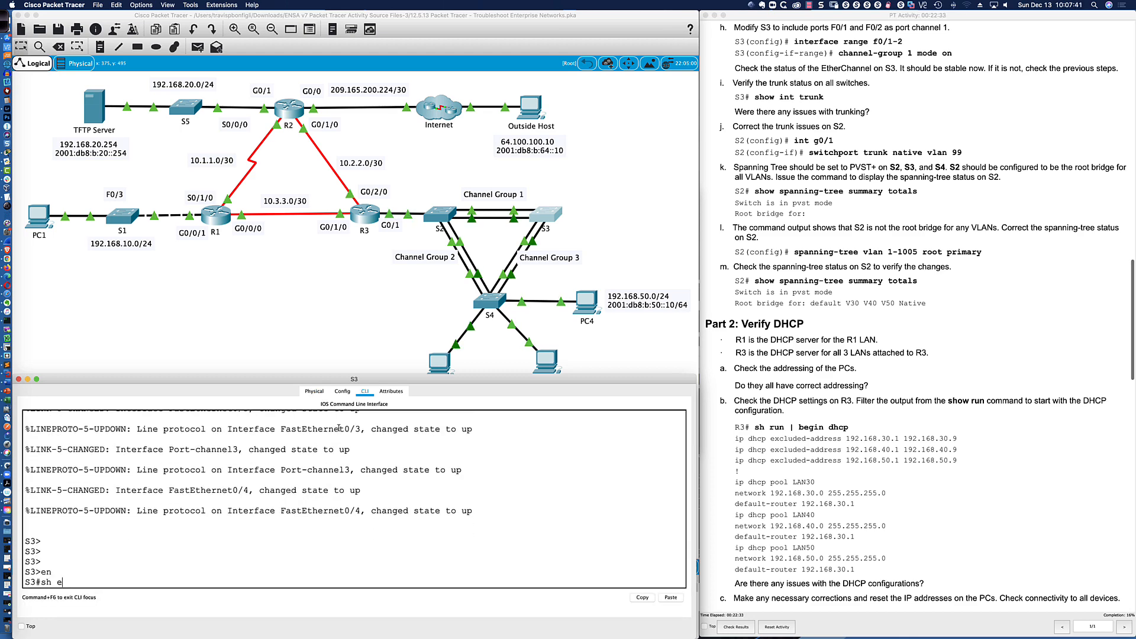
pyautogui.press('BackSpace')
pyautogui.press('BackSpace')
pyautogui.press('BackSpace')
pyautogui.press('BackSpace')
pyautogui.write('therchannel summary')
pyautogui.press('Return')
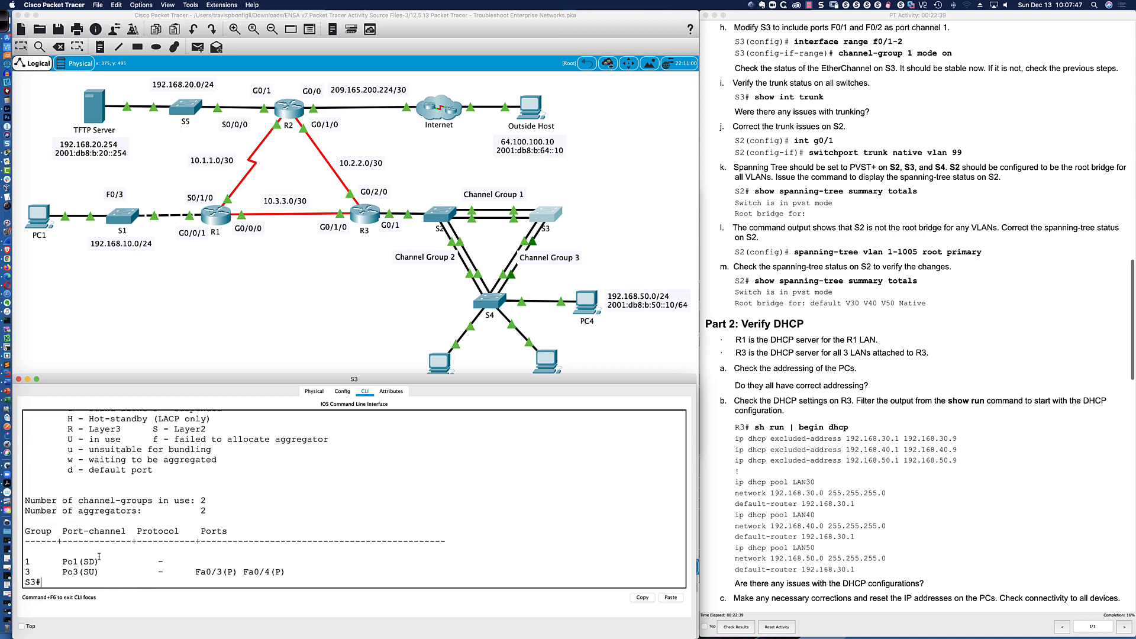
pyautogui.moveTo(84, 562); pyautogui.dragTo(88, 562)
pyautogui.doubleClick(92, 561)
# Show S3's running configuration and examine the port-channel interfaces and the settings under FastEthernet0/1 and 0/2
pyautogui.press('Return')
pyautogui.press('Return')
pyautogui.press('Return')
pyautogui.write('sh run')
pyautogui.press('Return')
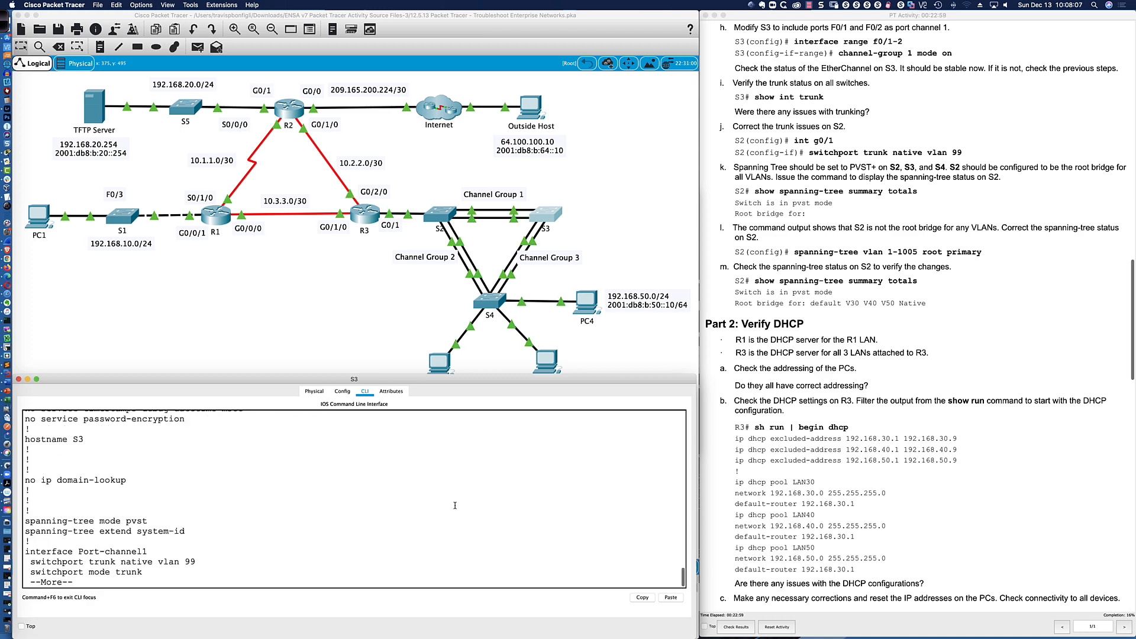
pyautogui.press('Return')
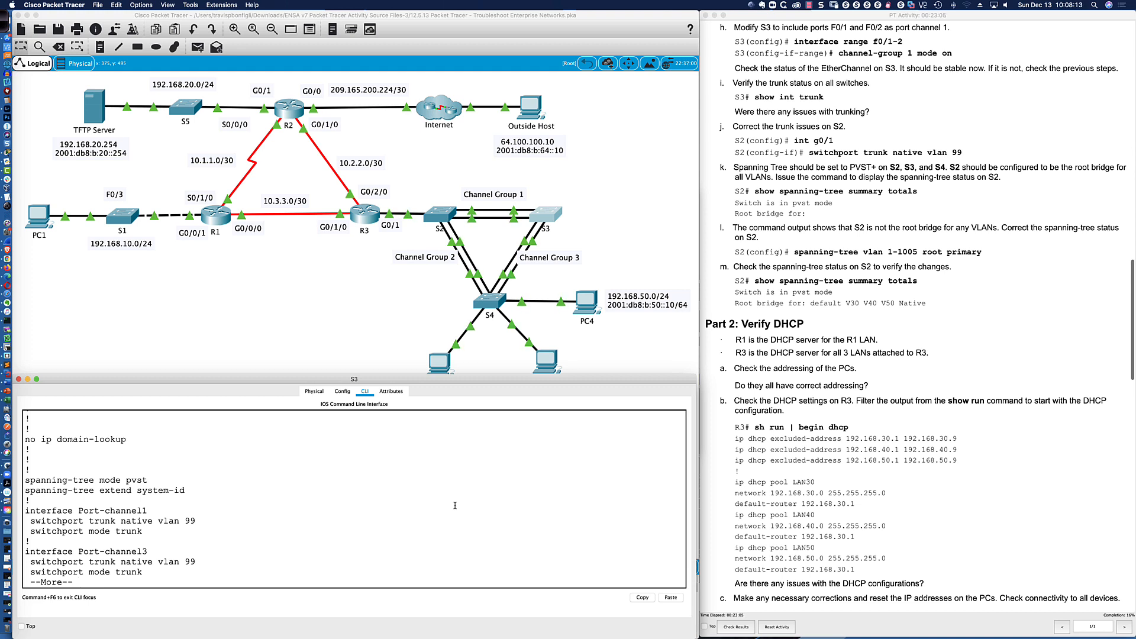
pyautogui.press('Return')
pyautogui.press('Return')
pyautogui.press('Return')
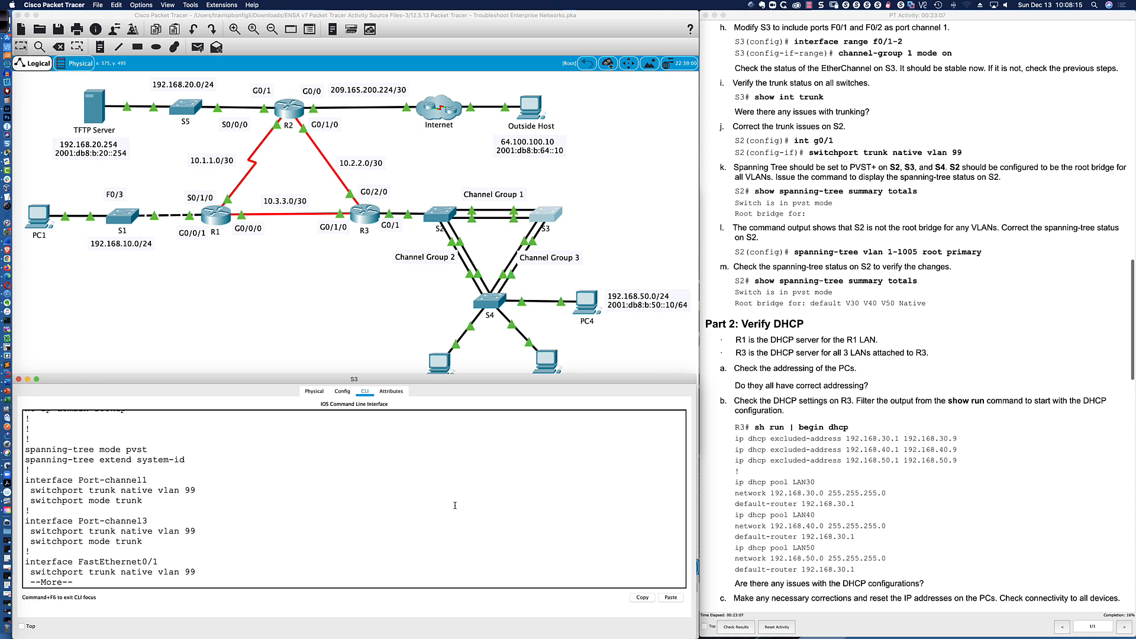
pyautogui.press('Return')
pyautogui.press('Return')
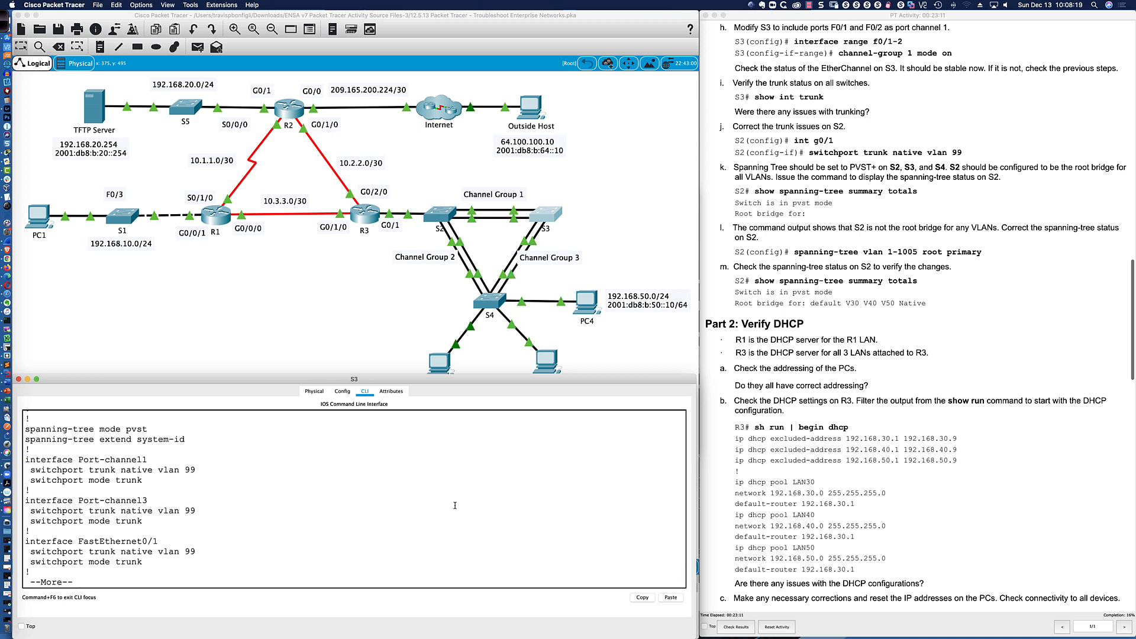
pyautogui.press('Return')
pyautogui.press('Return')
pyautogui.press('Return')
pyautogui.press('Return')
pyautogui.press('Return')
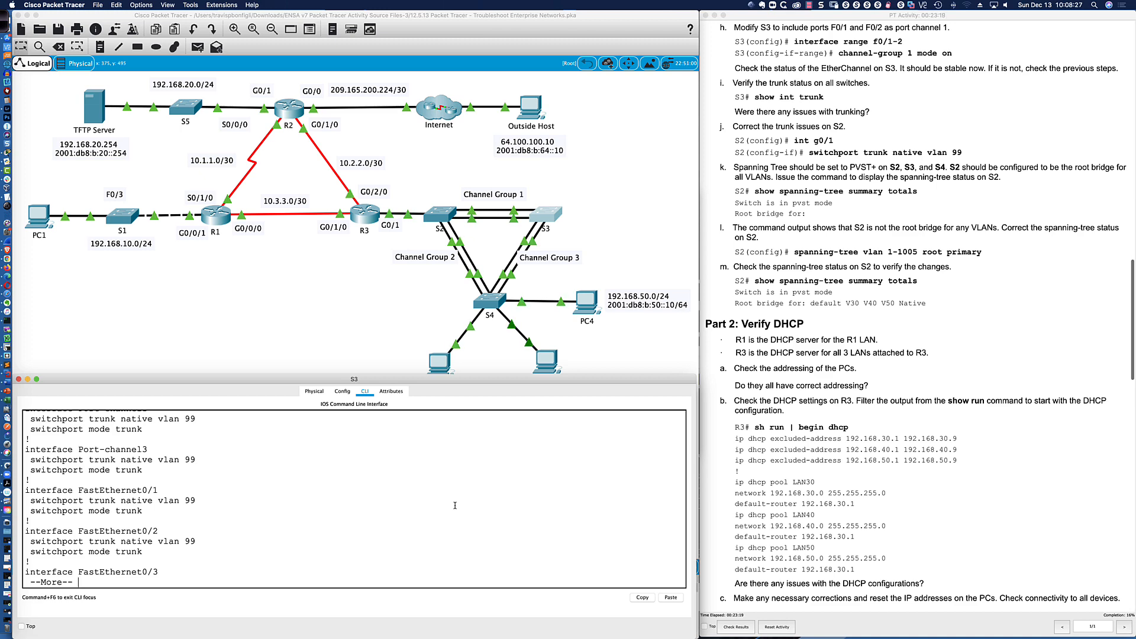
pyautogui.write('q')
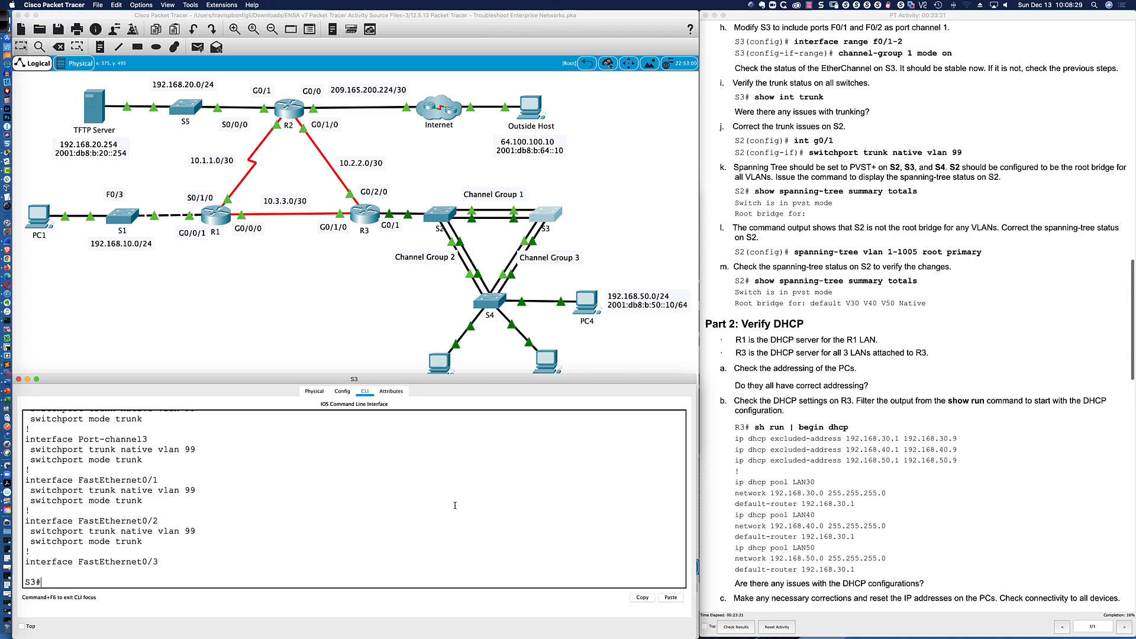
# Assign S3's interface range fa0/1-2 to channel group 1 with mode on, and return to privileged EXEC mode
pyautogui.write('conf t')
pyautogui.press('Return')
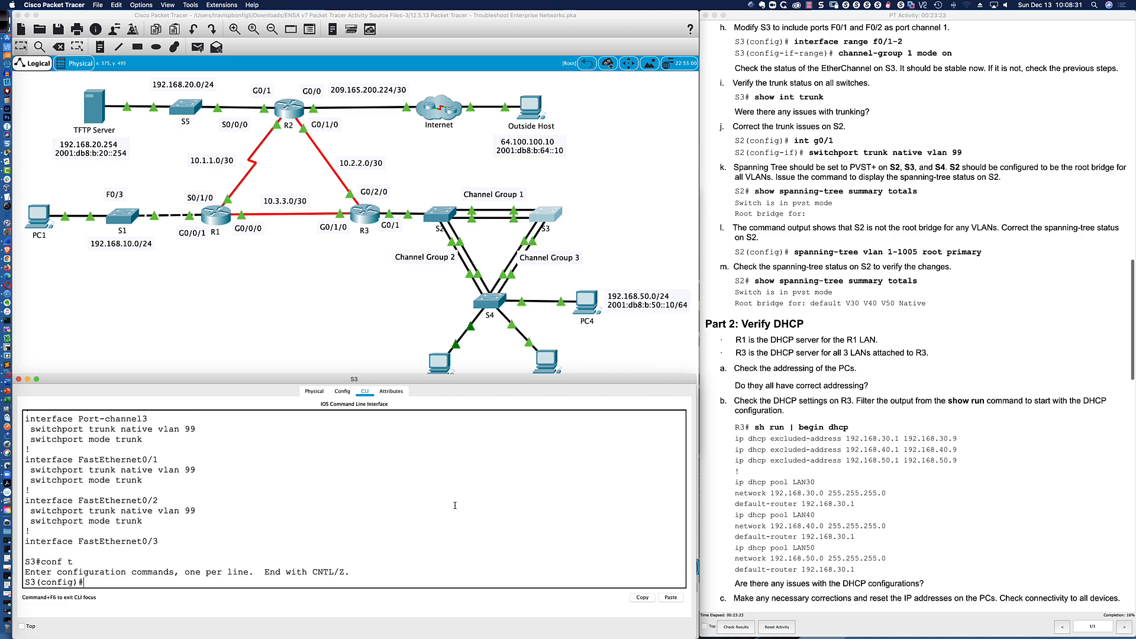
pyautogui.write('int range fa0/1-2')
pyautogui.press('Return')
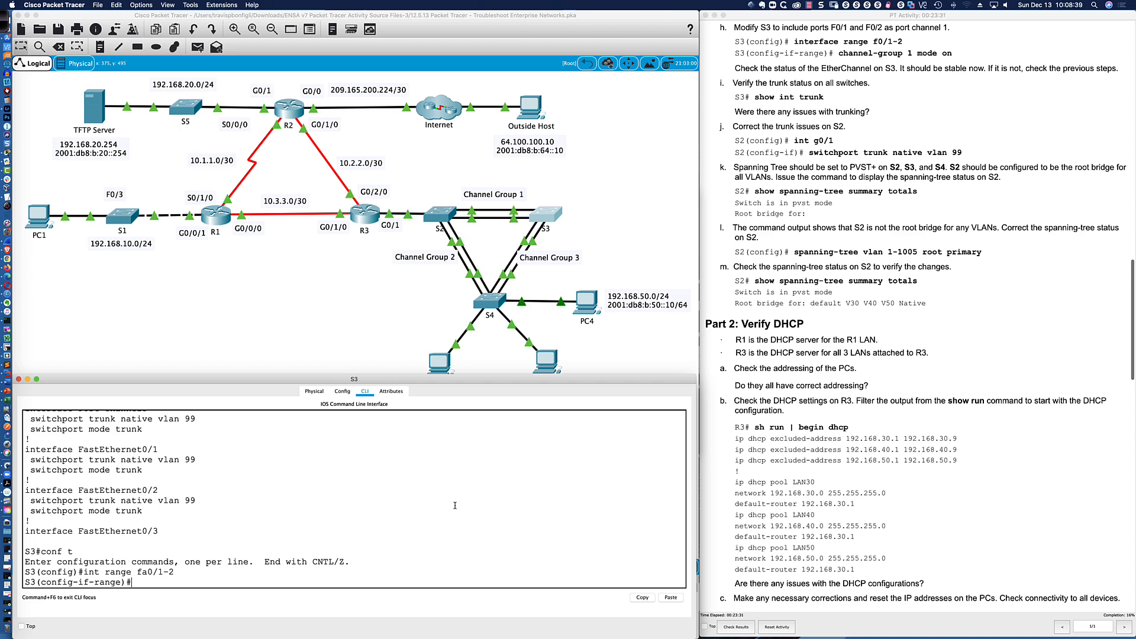
pyautogui.write('chan')
pyautogui.press('Tab')
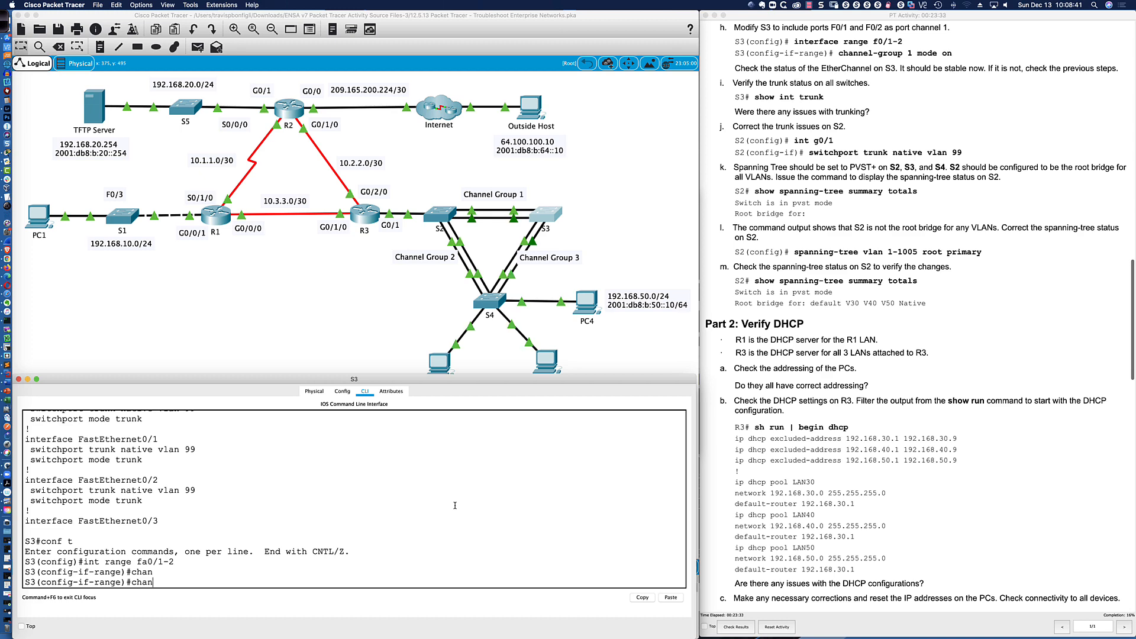
pyautogui.write('ne')
pyautogui.press('Tab')
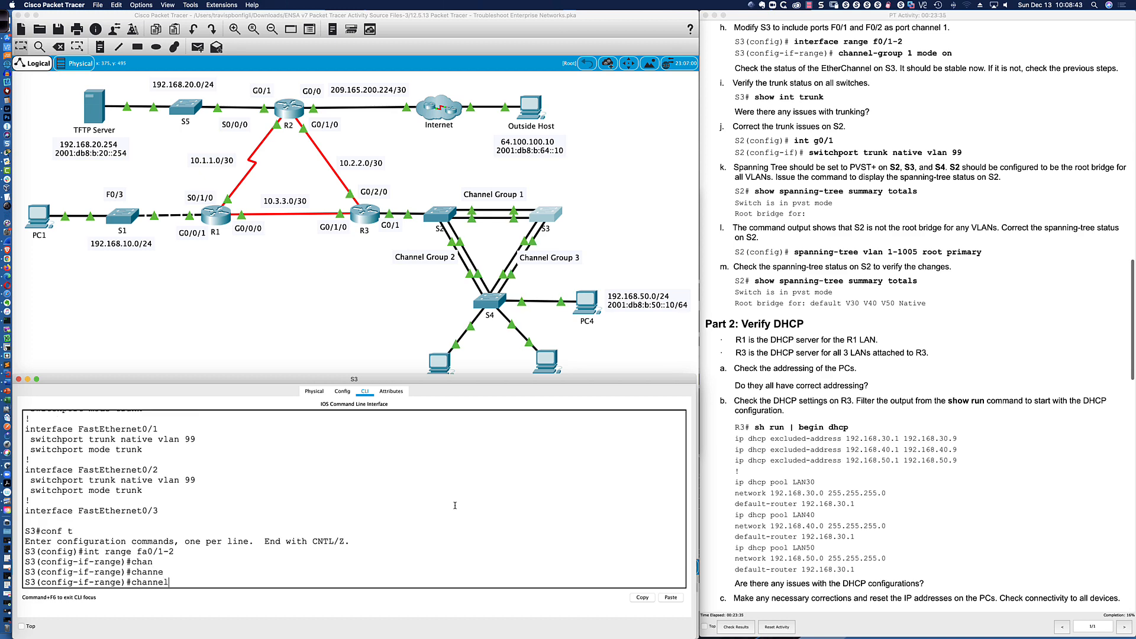
pyautogui.write('l-g')
pyautogui.press('Tab')
pyautogui.write('1 mode on')
pyautogui.press('Return')
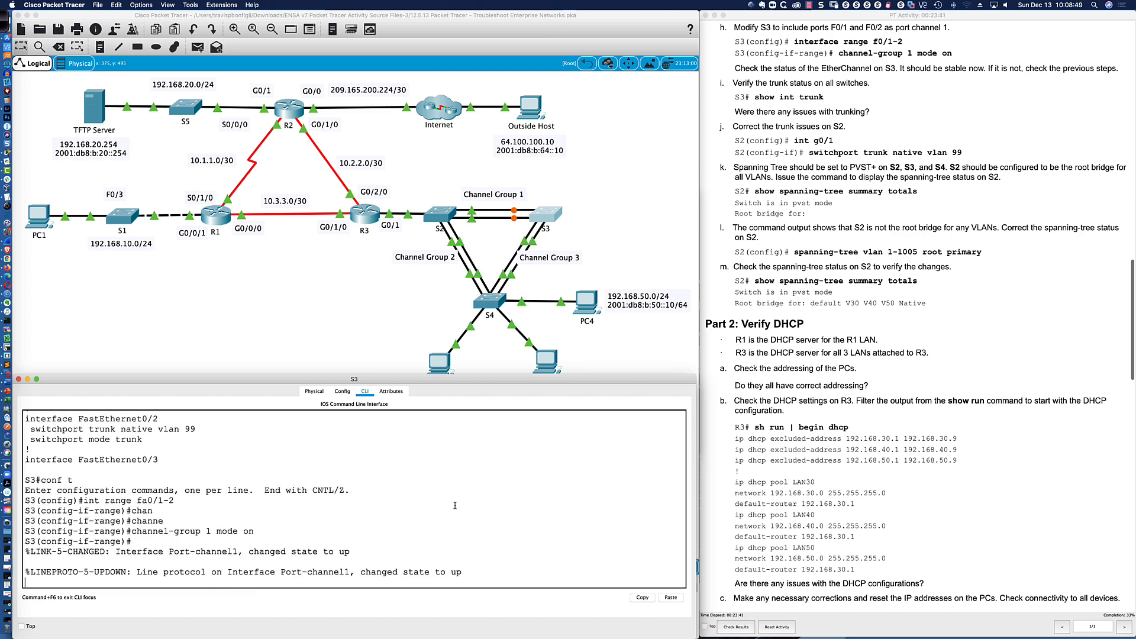
pyautogui.press('Return')
pyautogui.press('Return')
pyautogui.press('Return')
pyautogui.press('Return')
pyautogui.press('Return')
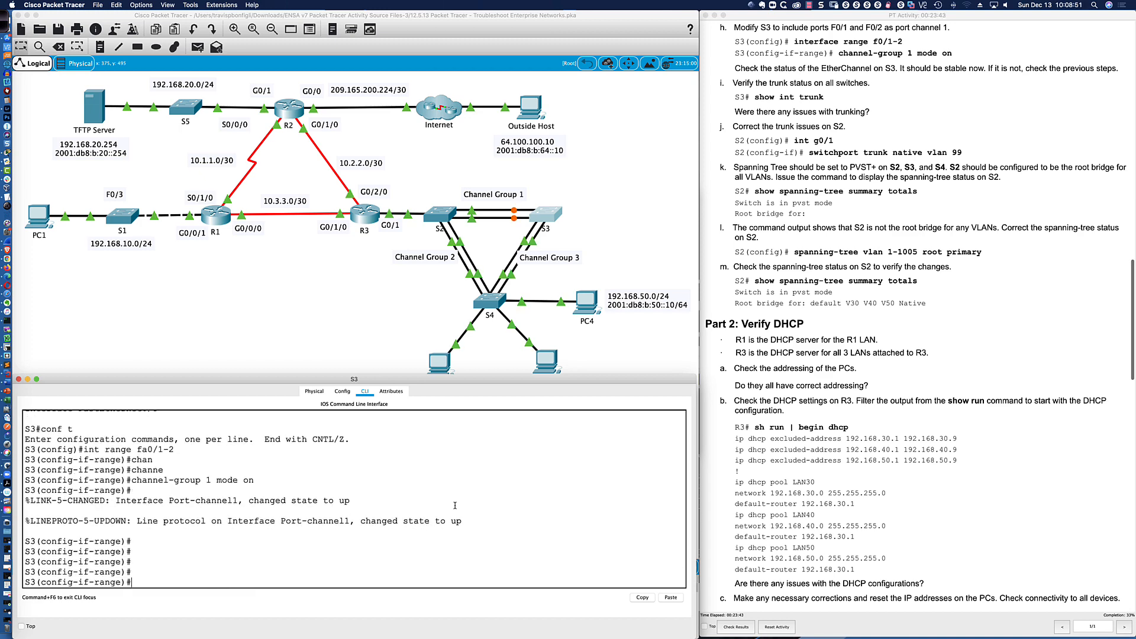
pyautogui.write('end')
pyautogui.press('Return')
pyautogui.press('Return')
pyautogui.press('Return')
pyautogui.press('Return')
pyautogui.press('Return')
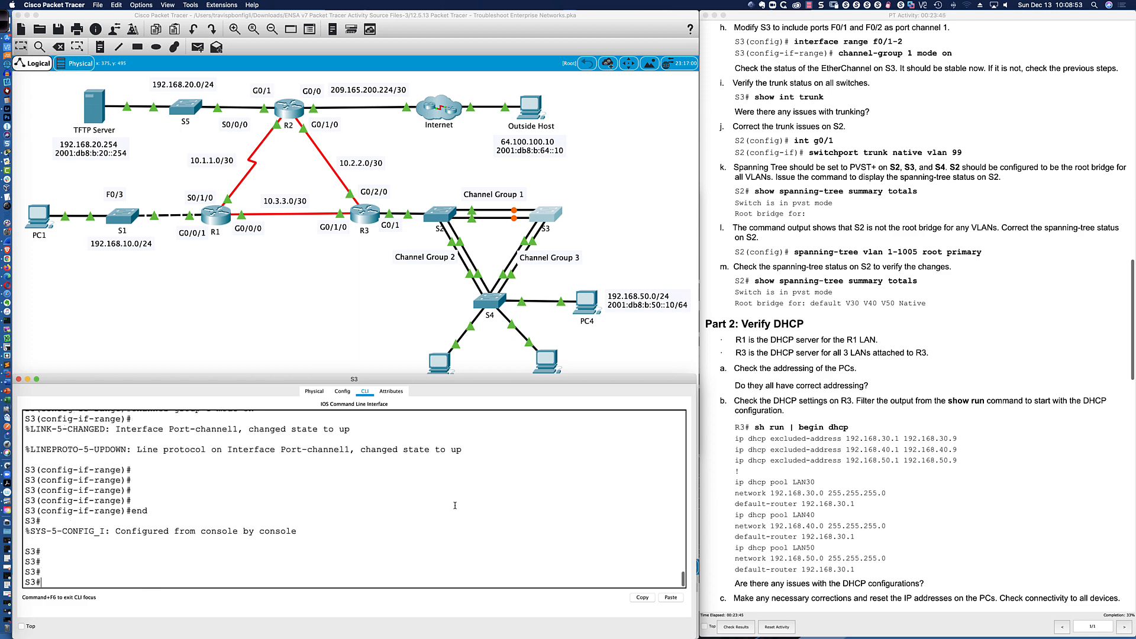
# Show the EtherChannel summary on S3 again and check port channel 1's flags and member ports
pyautogui.write('sh ether summ')
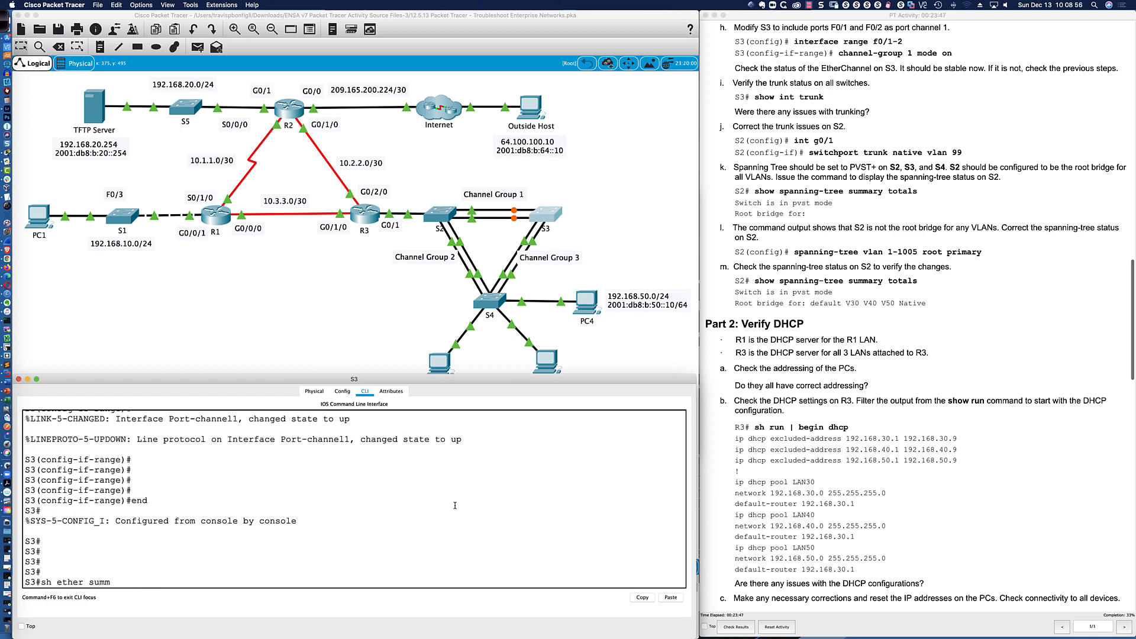
pyautogui.press('Return')
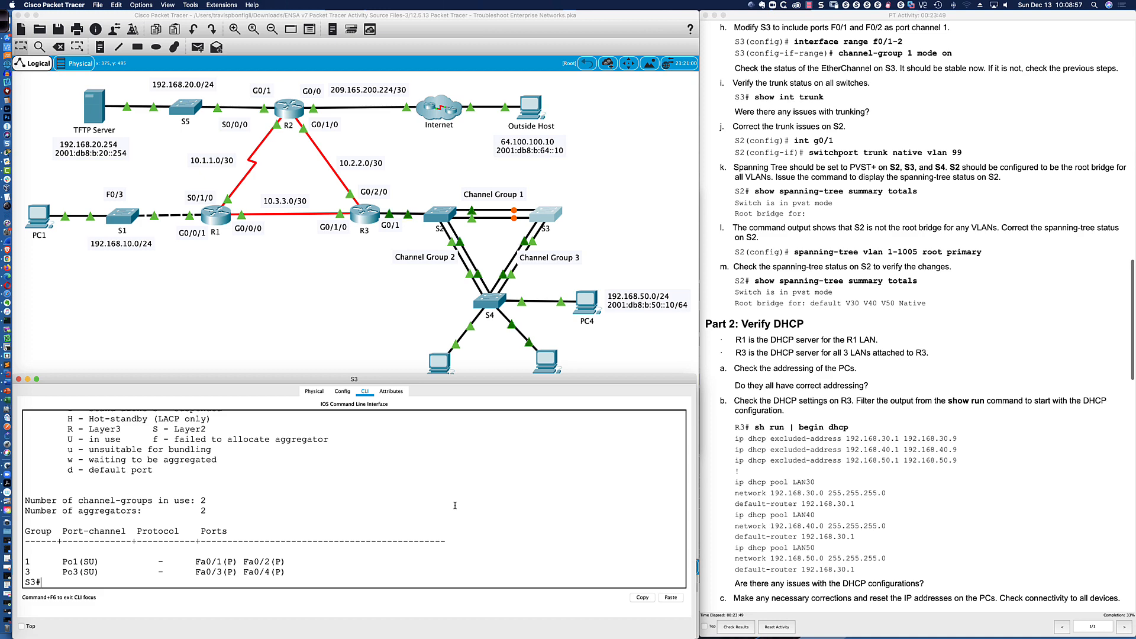
pyautogui.scroll(-1, 271, 558)
pyautogui.scroll(1, 271, 558)
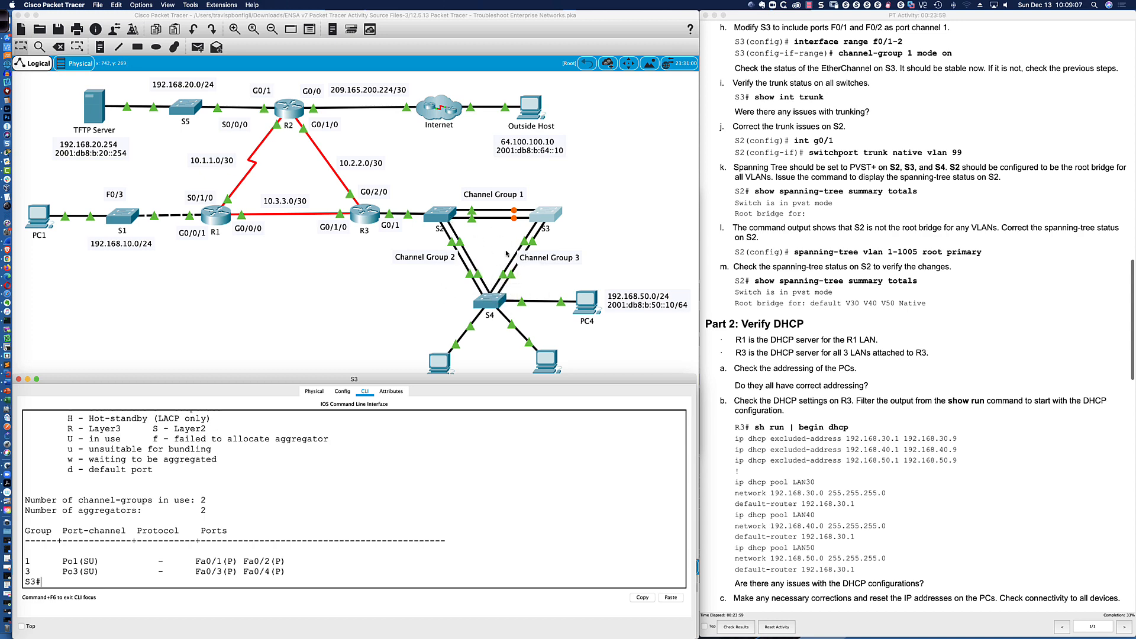
# Show the interface trunk status on S3 and check the mode, status and native VLAN of Po1 and Po3
pyautogui.click(585, 223)
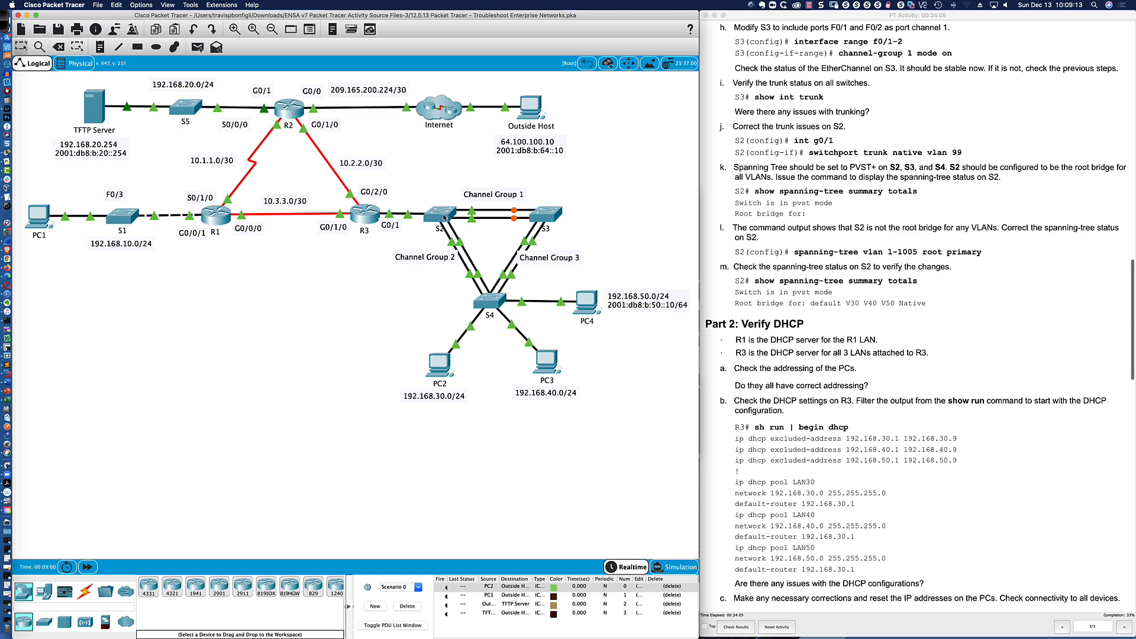
pyautogui.click(539, 216)
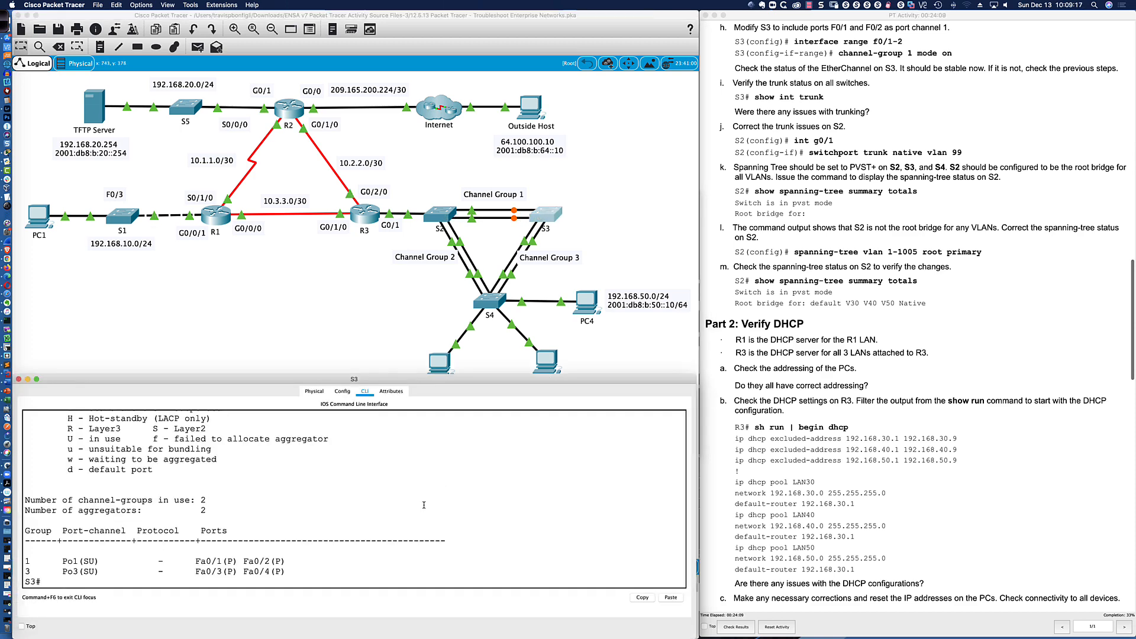
pyautogui.press('Return')
pyautogui.press('Return')
pyautogui.press('Return')
pyautogui.press('Return')
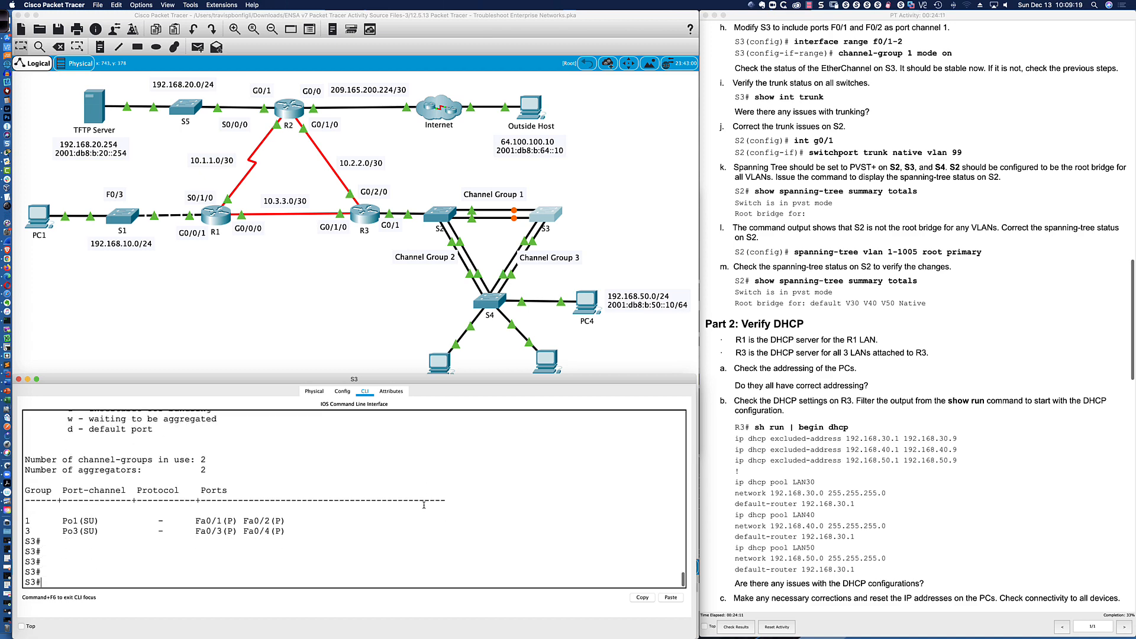
pyautogui.write('shint tru')
pyautogui.press('Return')
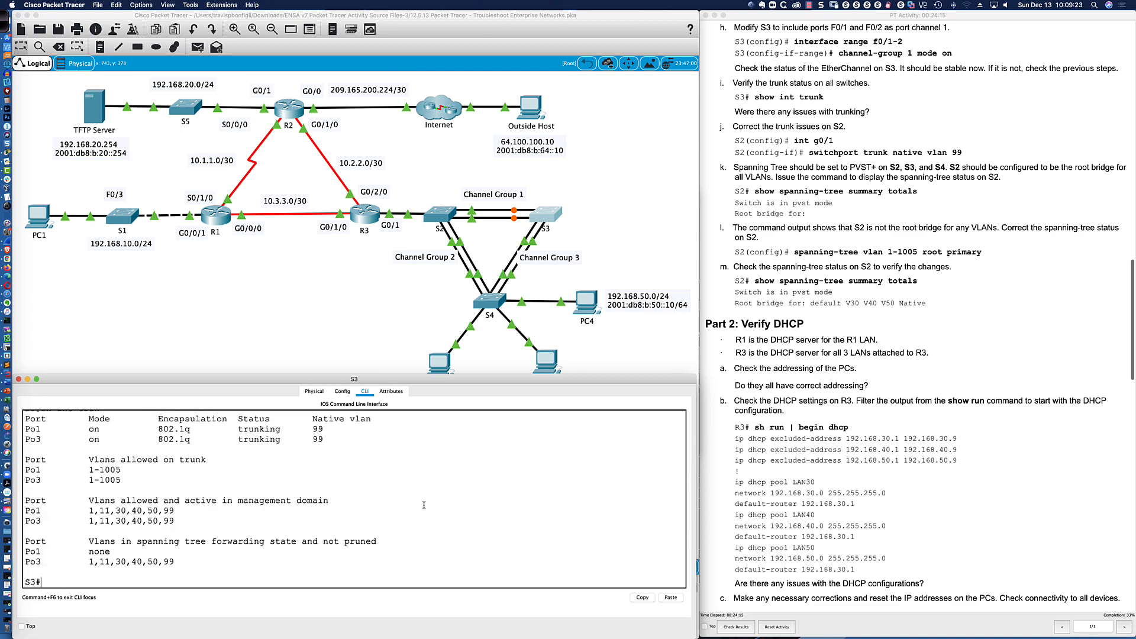
pyautogui.scroll(2, 163, 488)
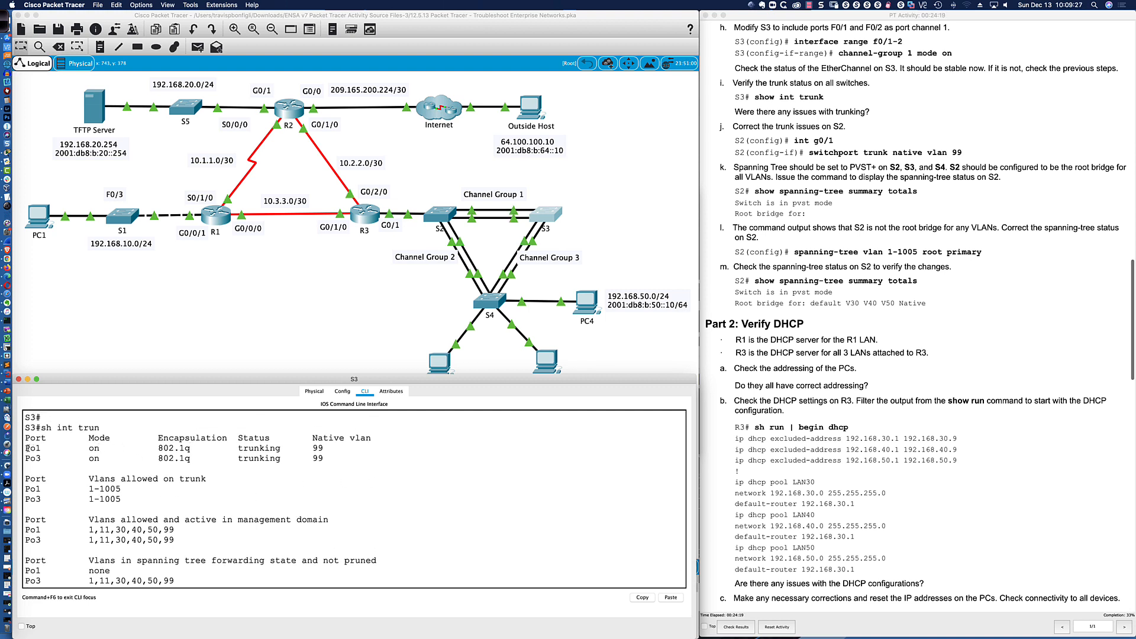
pyautogui.moveTo(27, 448); pyautogui.dragTo(336, 457)
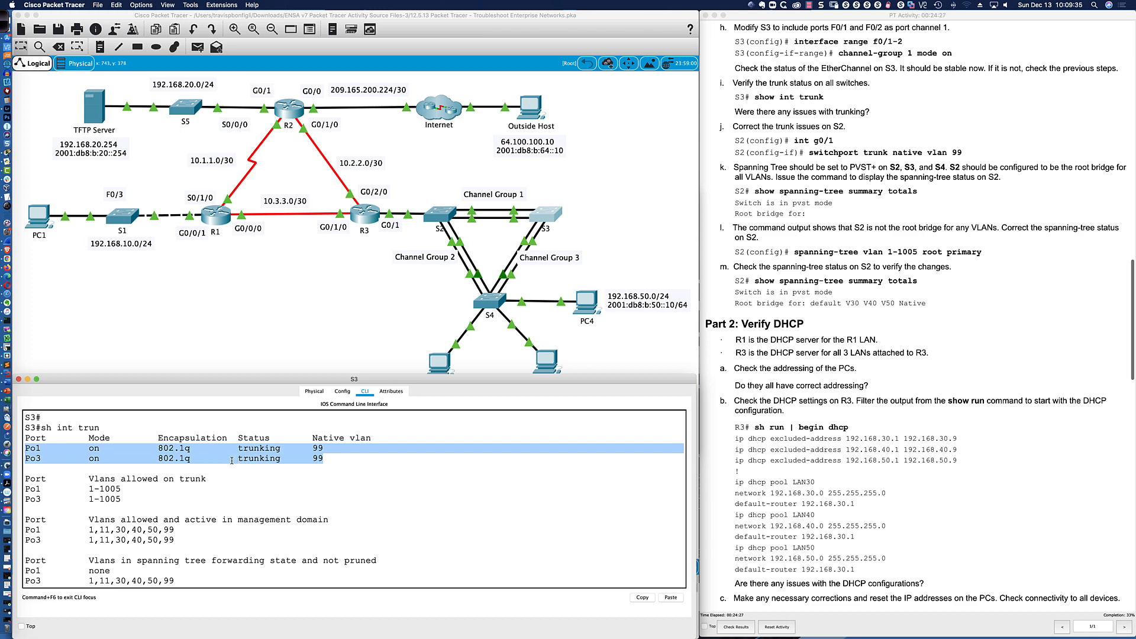
pyautogui.scroll(-2, 237, 461)
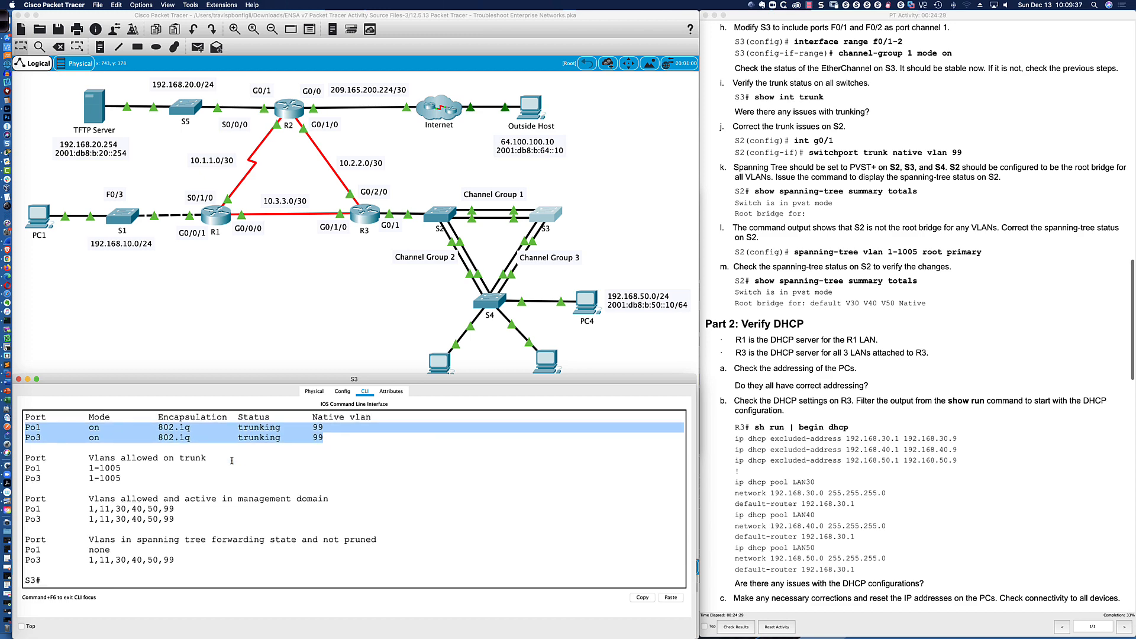
pyautogui.click(336, 433)
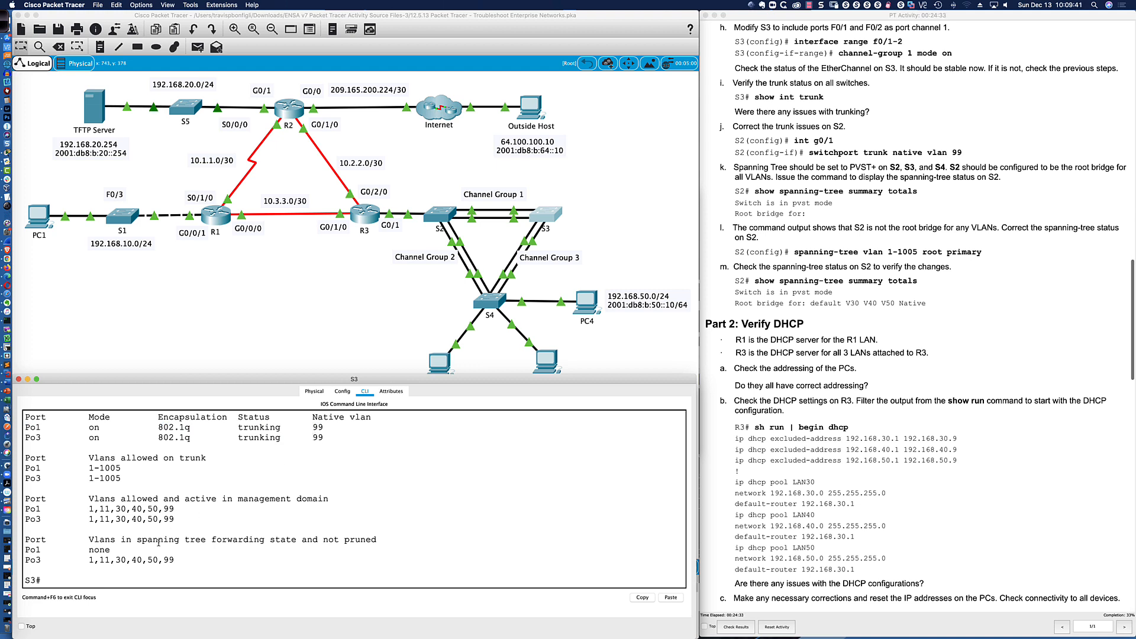
# Examine which VLANs are in spanning tree forwarding state on S3's trunks, and bring instruction items i and j into view
pyautogui.moveTo(88, 540); pyautogui.dragTo(281, 558)
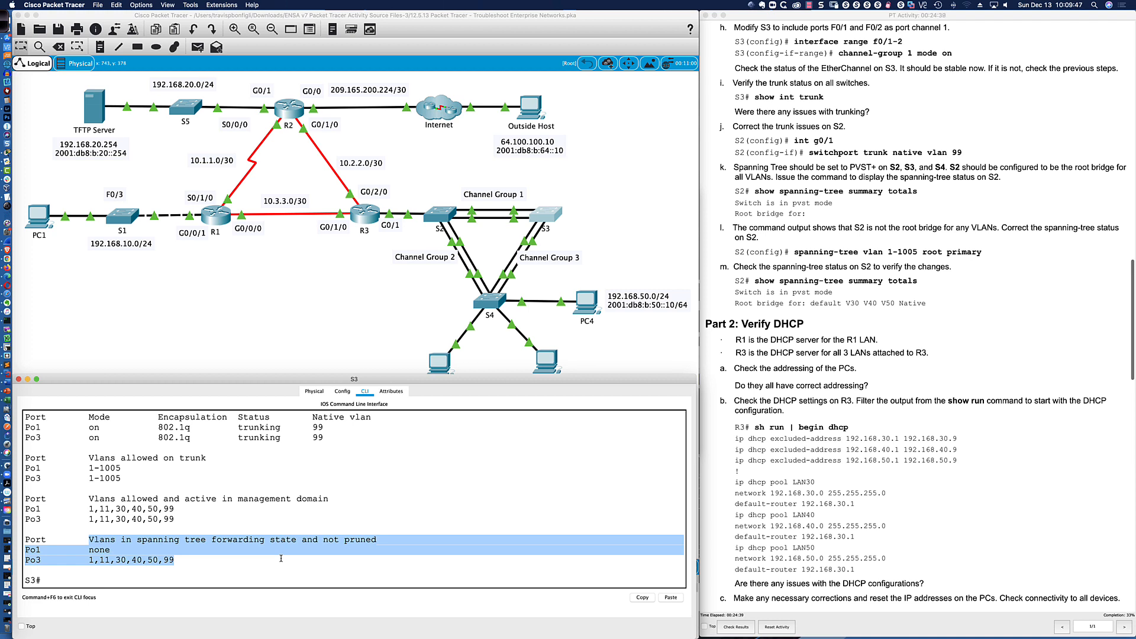
pyautogui.click(231, 561)
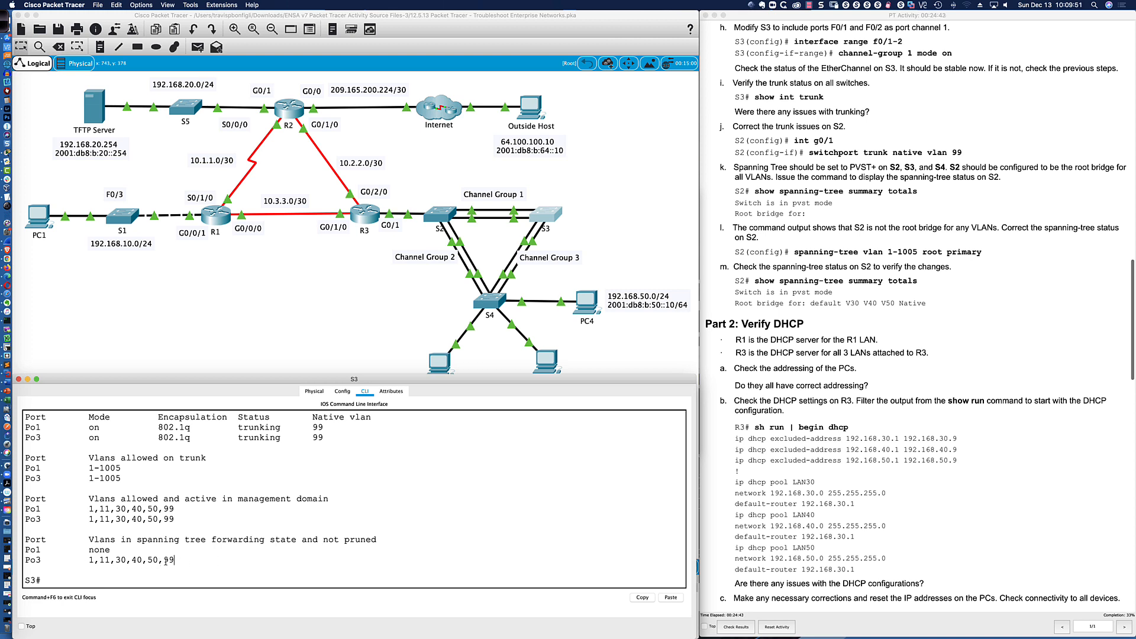
pyautogui.moveTo(174, 561); pyautogui.dragTo(90, 561)
pyautogui.click(57, 587)
pyautogui.scroll(-3, 791, 95)
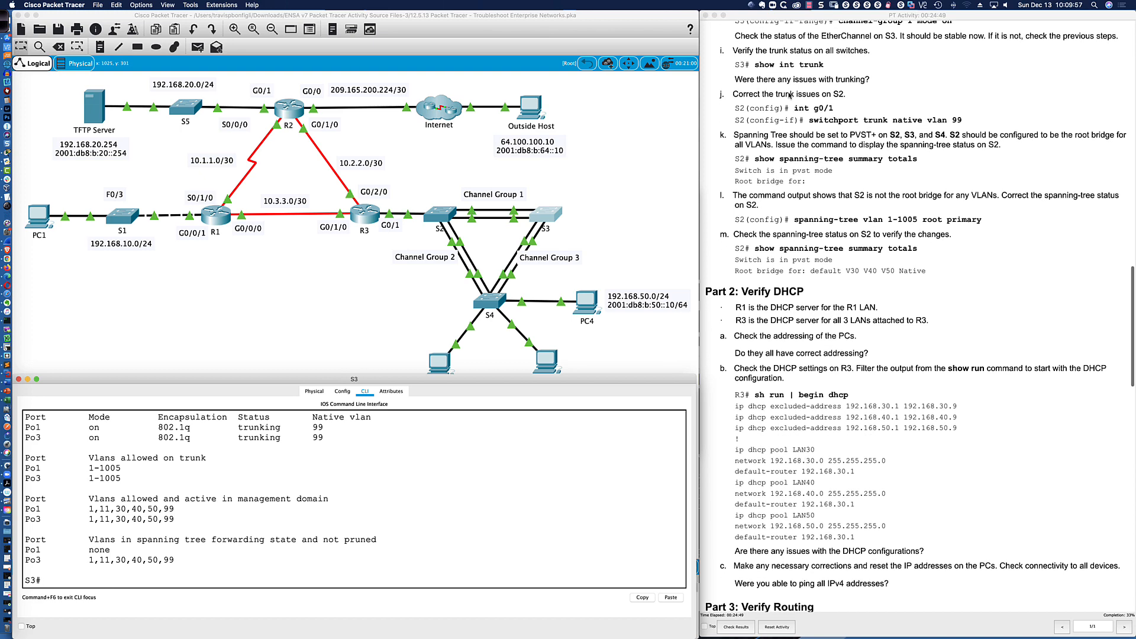
pyautogui.scroll(-1, 777, 74)
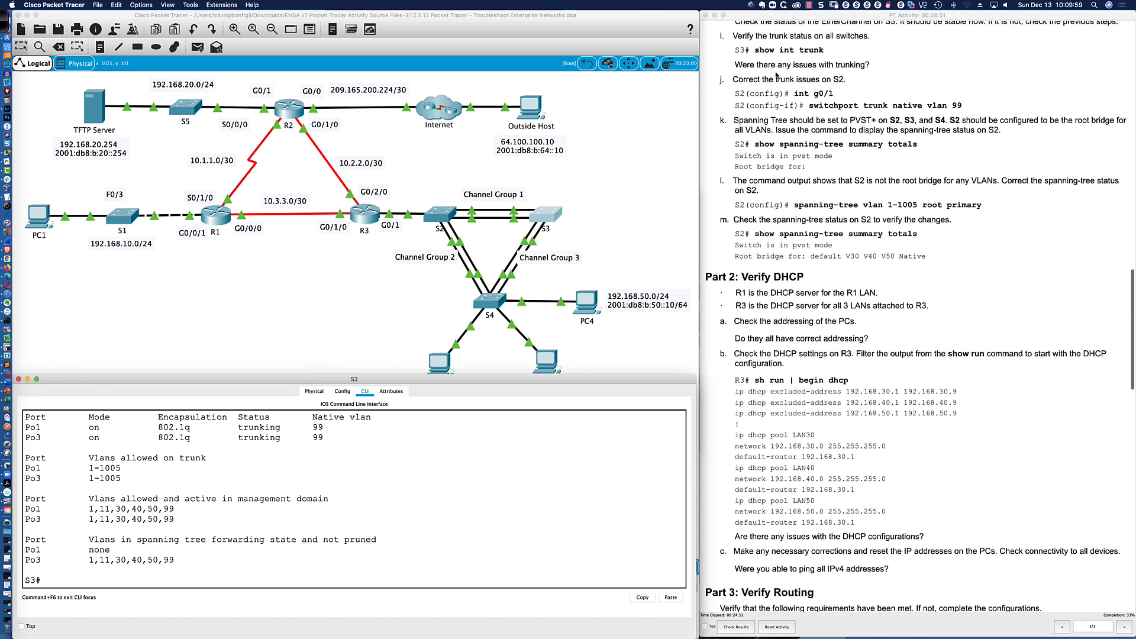
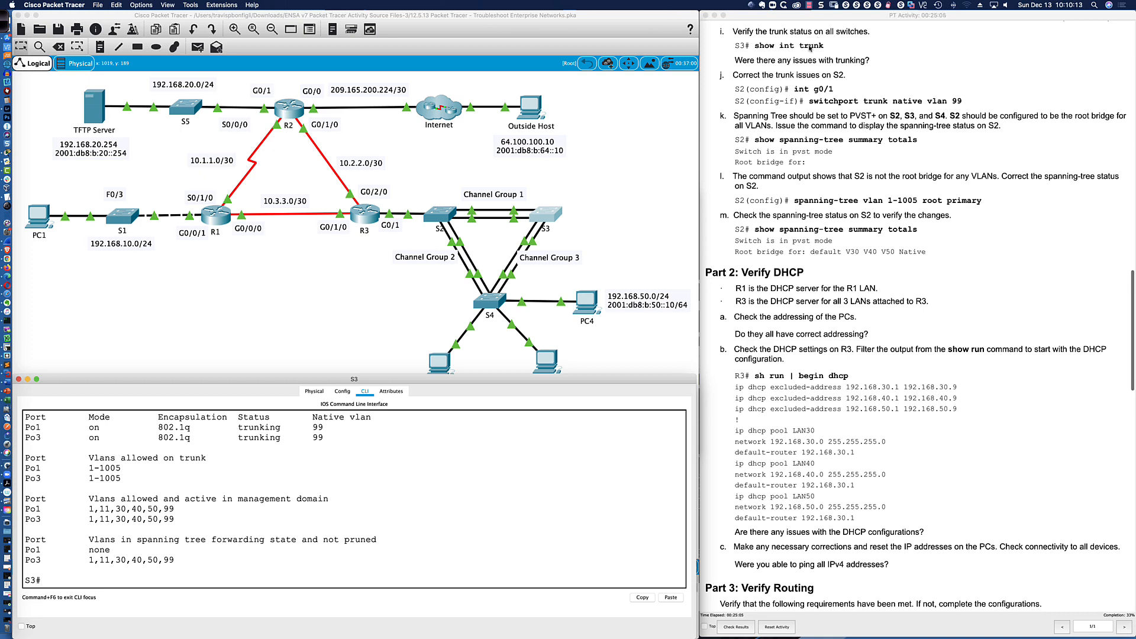
# Reopen S2's command line, show its interface trunk status, and check the native VLAN on Gig0/1 against the port channels
pyautogui.click(441, 221)
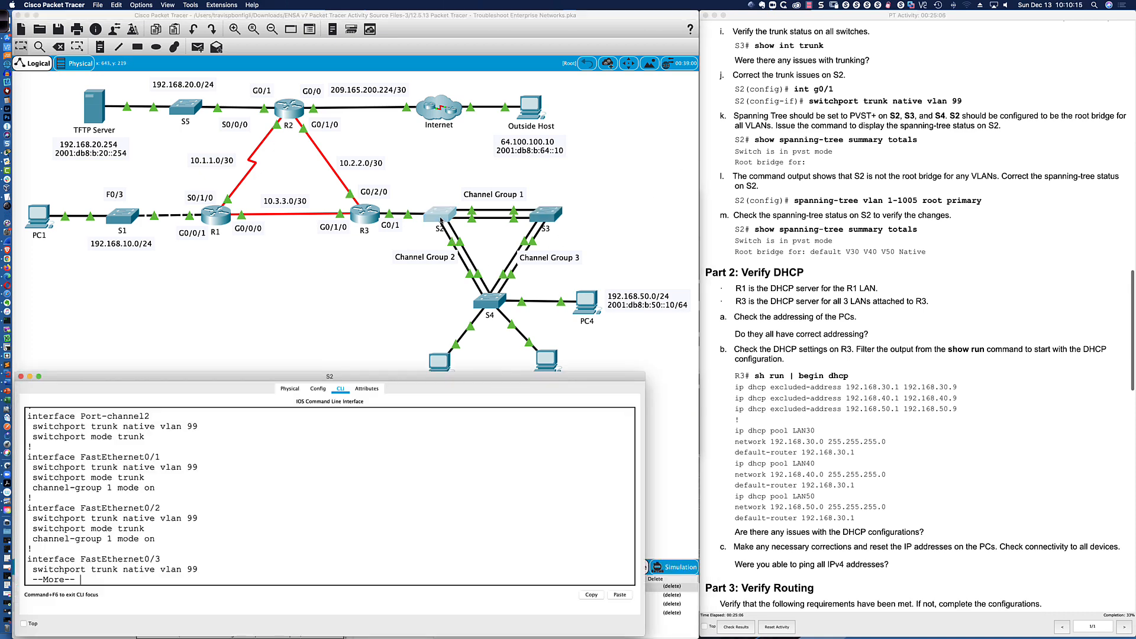
pyautogui.click(505, 472)
pyautogui.hotkey('ctrl', 'c')
pyautogui.press('Return')
pyautogui.press('Return')
pyautogui.press('Return')
pyautogui.write('sh in')
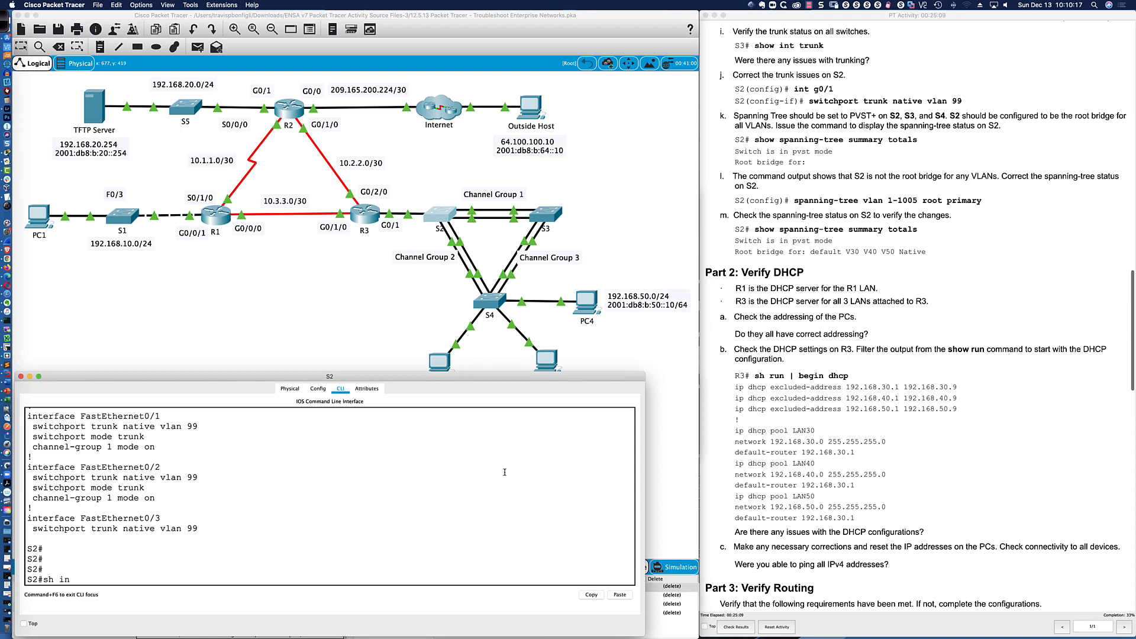
pyautogui.write('t trunk')
pyautogui.press('Return')
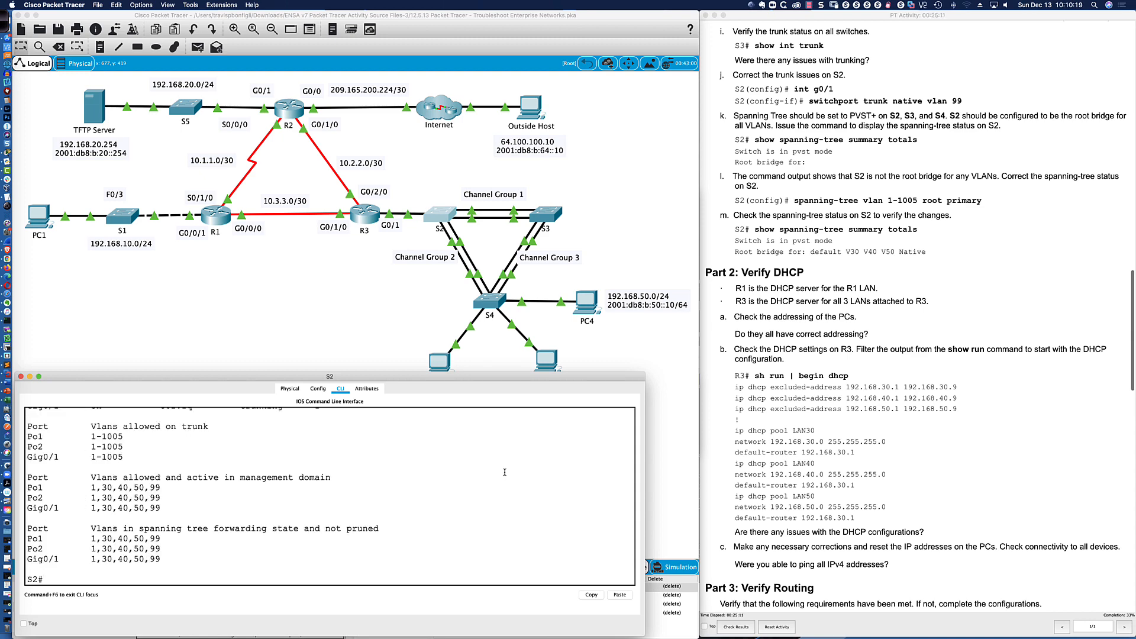
pyautogui.scroll(5, 506, 472)
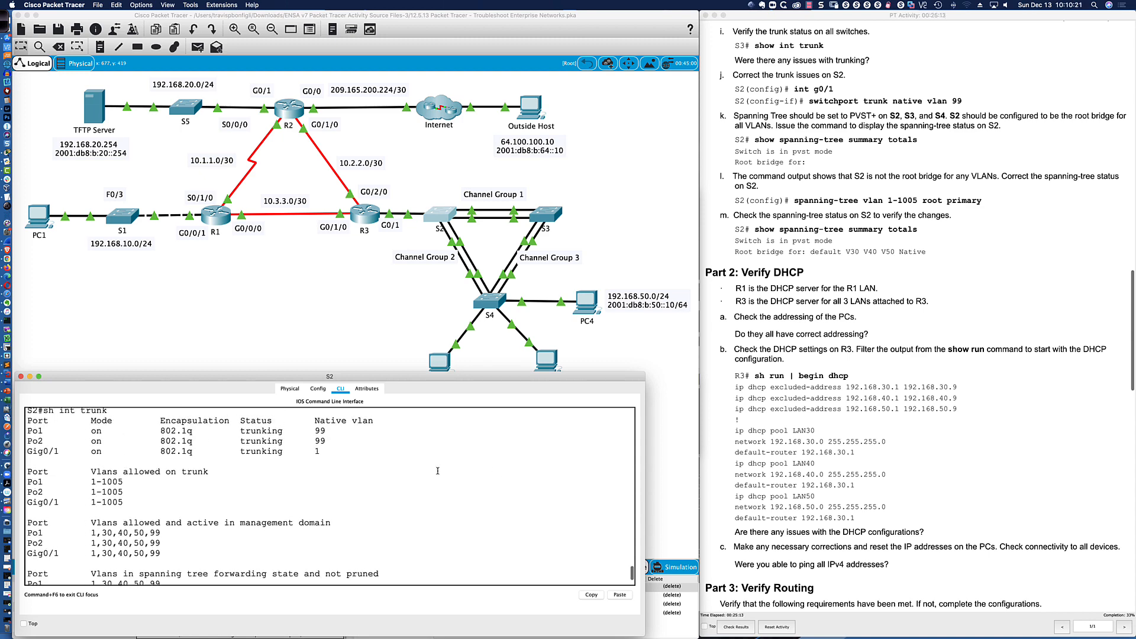
pyautogui.moveTo(326, 456); pyautogui.dragTo(29, 454)
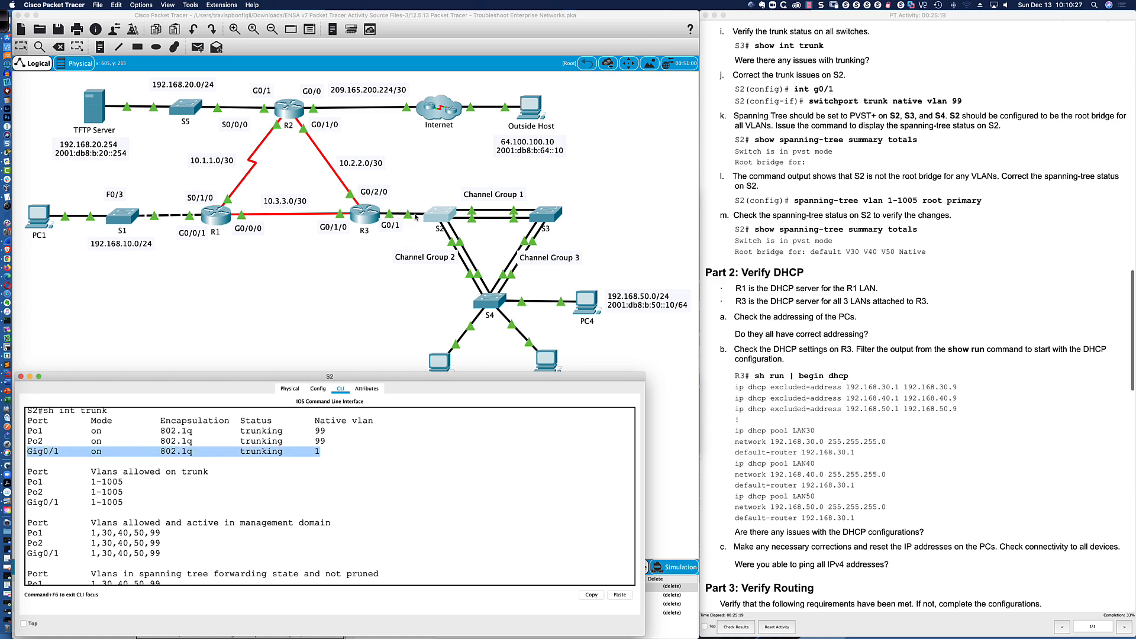
pyautogui.click(325, 448)
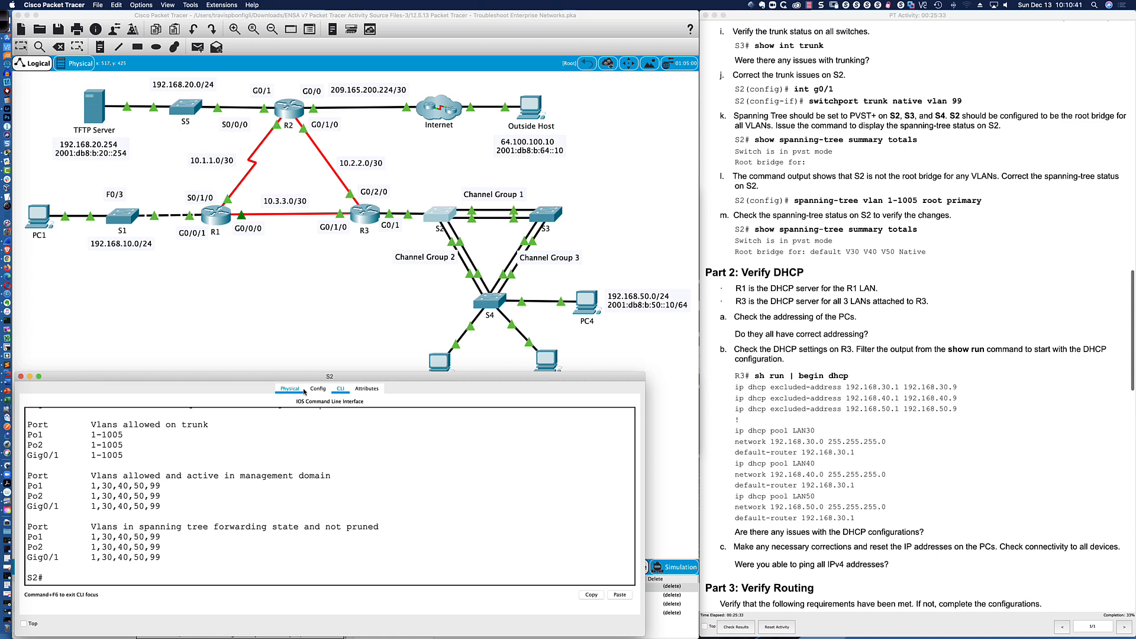
# Compare the VLANs in spanning tree forwarding state on S3's Po1 and Po3 with those on S2's Po1 and Po2
pyautogui.click(552, 214)
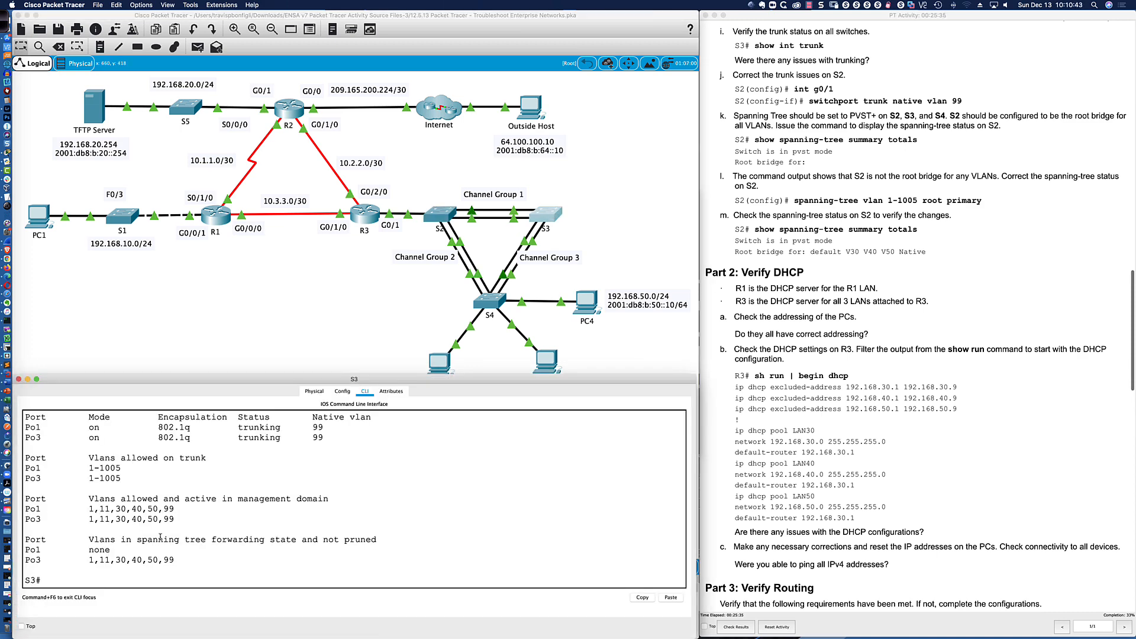
pyautogui.moveTo(108, 560); pyautogui.dragTo(176, 561)
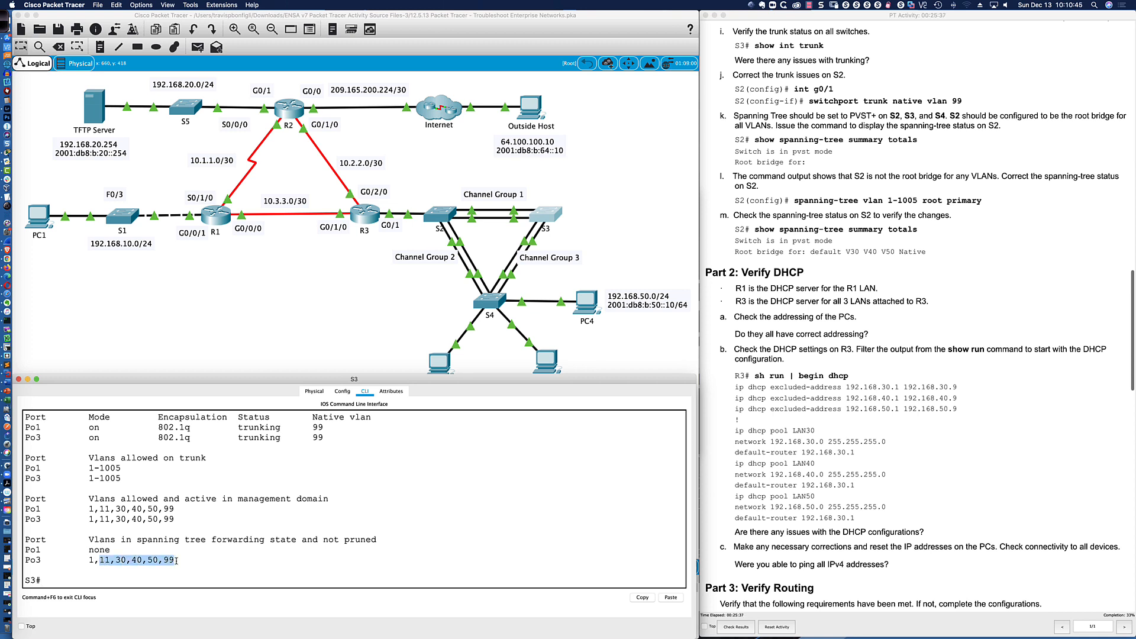
pyautogui.moveTo(27, 549); pyautogui.dragTo(110, 550)
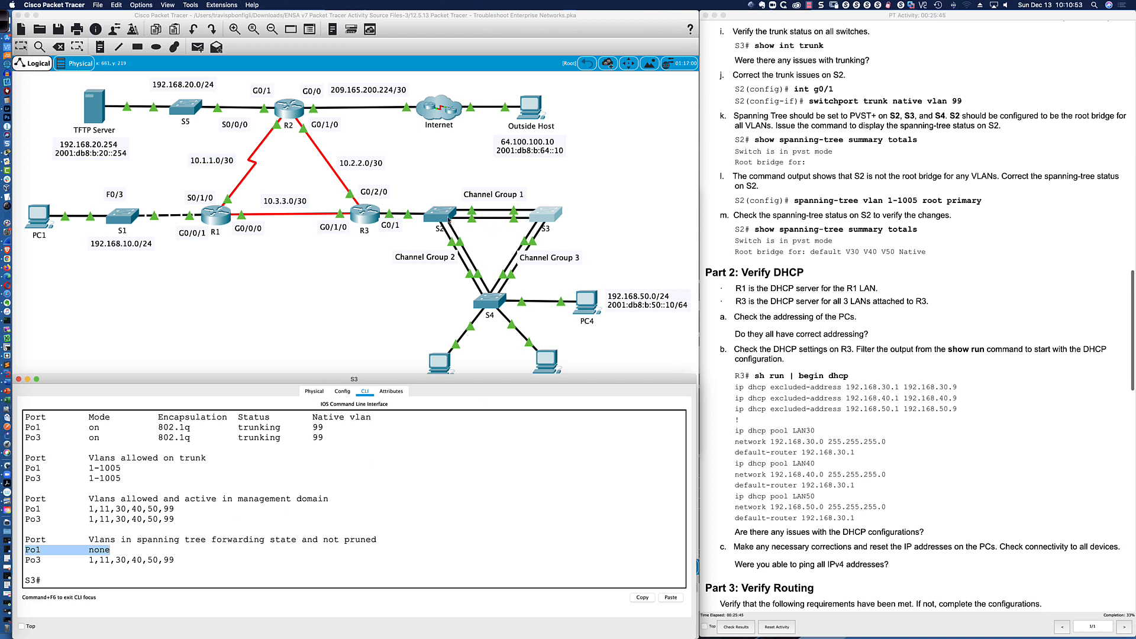
pyautogui.click(444, 219)
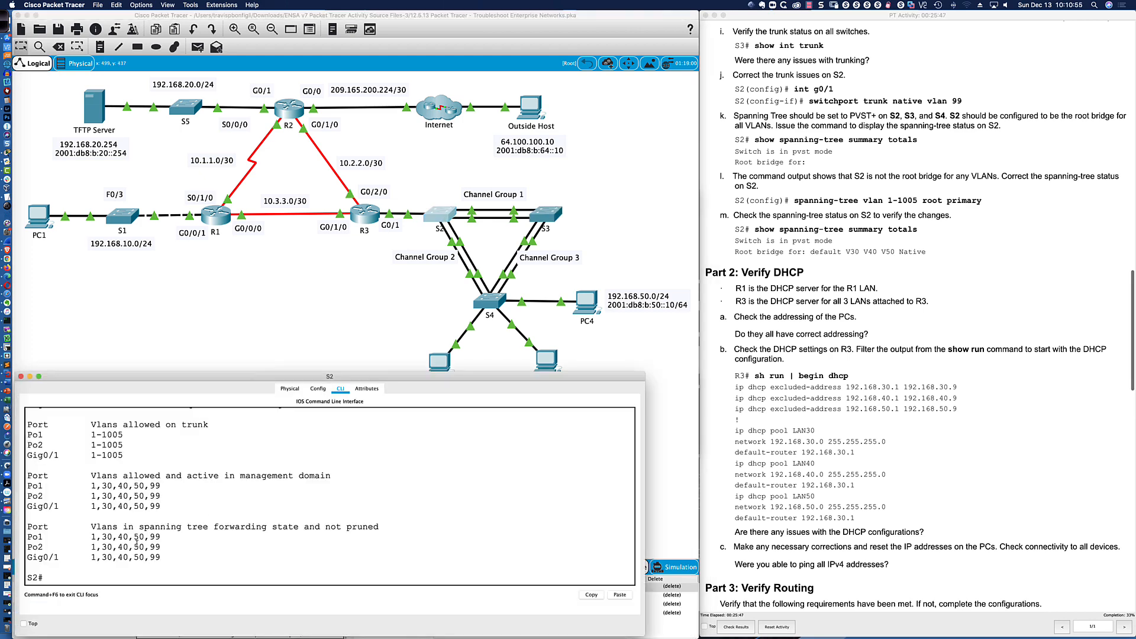
pyautogui.moveTo(25, 537); pyautogui.dragTo(169, 548)
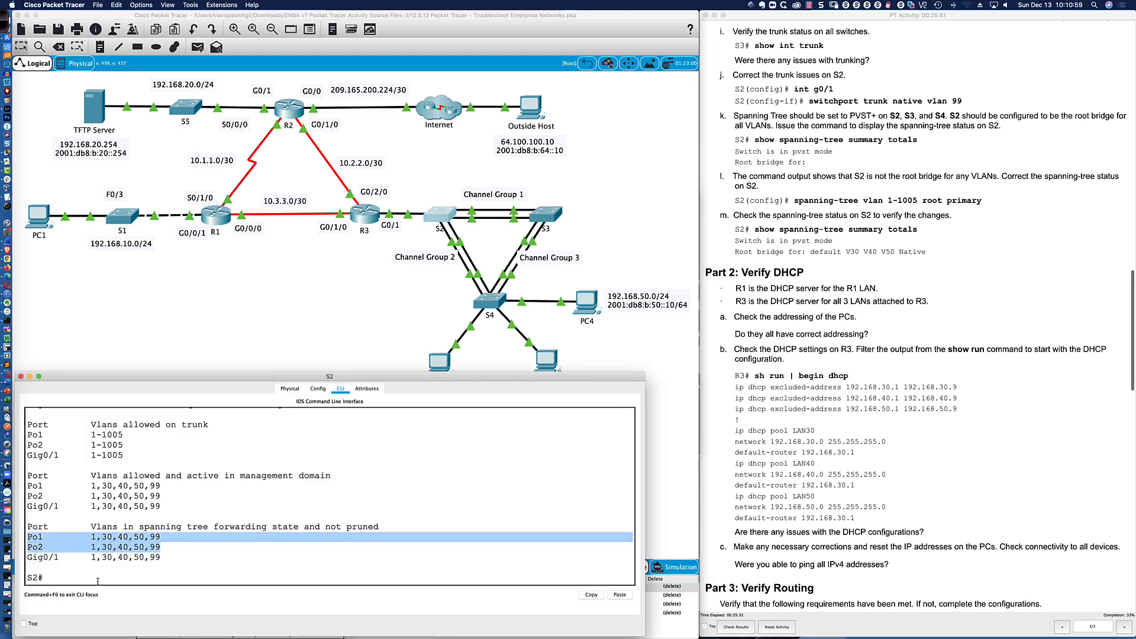
# Show the interface trunk status on S2 again and check it against S3's trunk output, including VLAN 11 on Po3
pyautogui.write('sh int trunk')
pyautogui.press('Return')
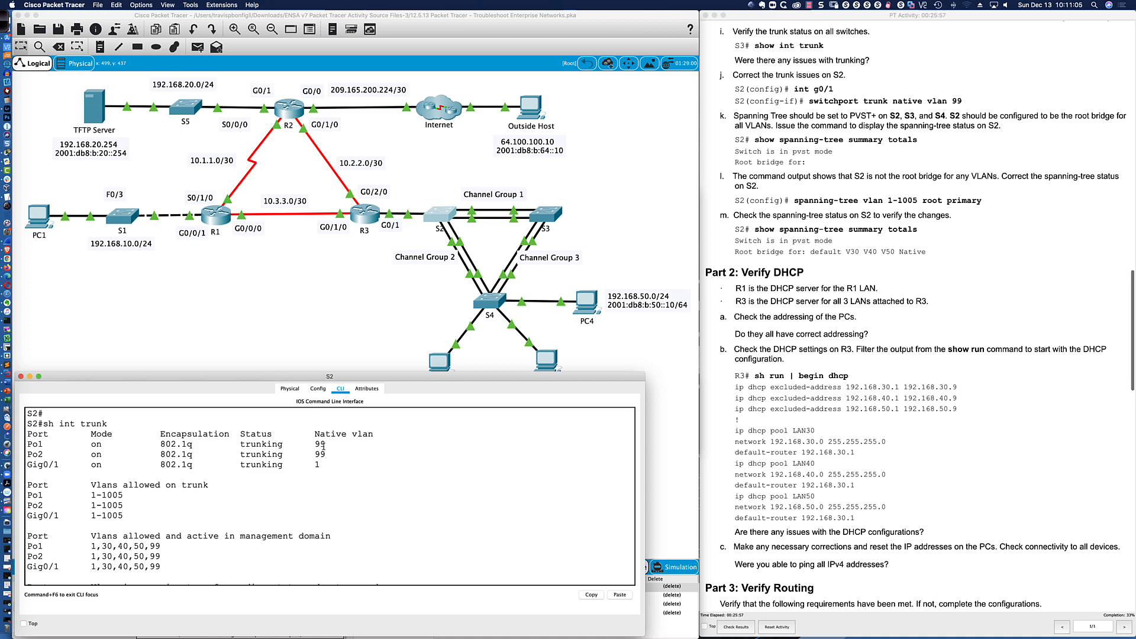
pyautogui.scroll(-3, 324, 447)
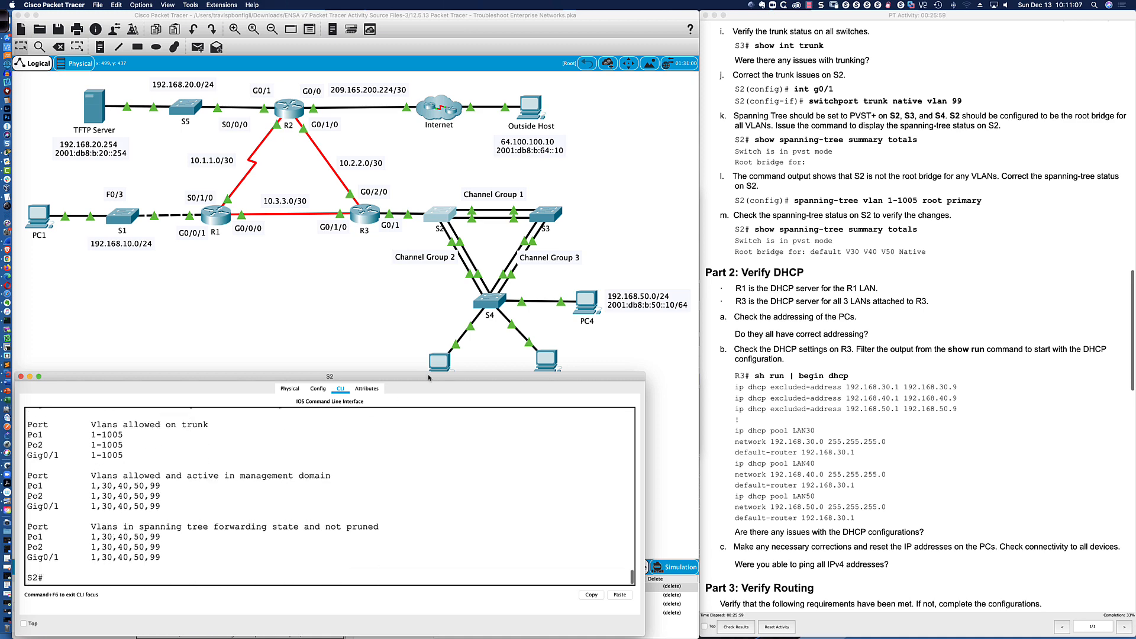
pyautogui.click(554, 218)
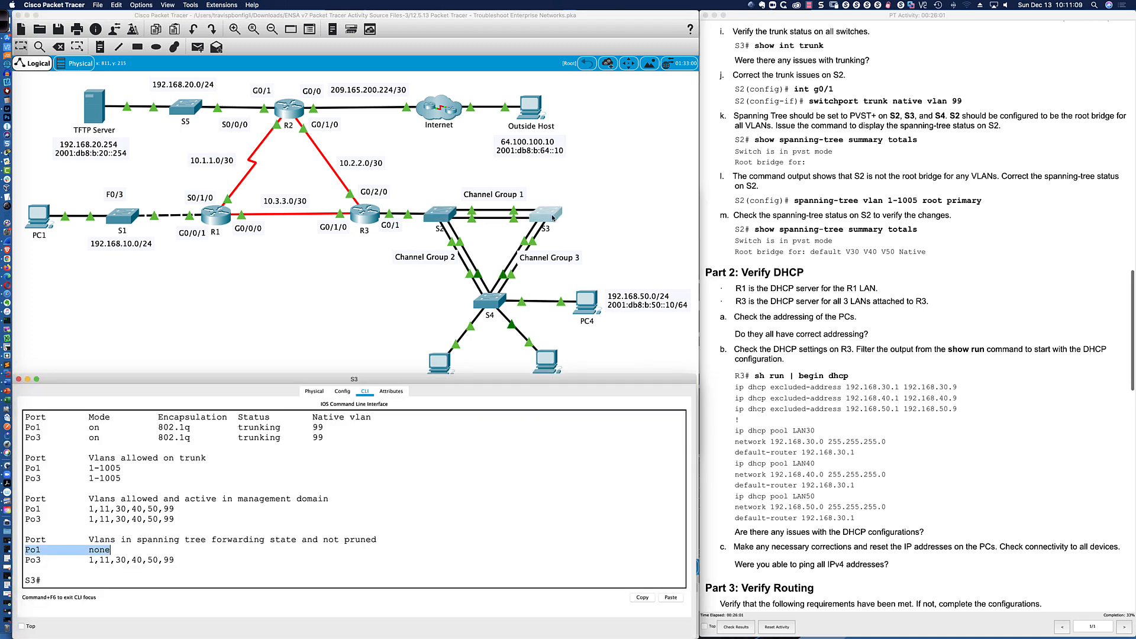
pyautogui.moveTo(25, 549); pyautogui.dragTo(112, 559)
pyautogui.click(126, 548)
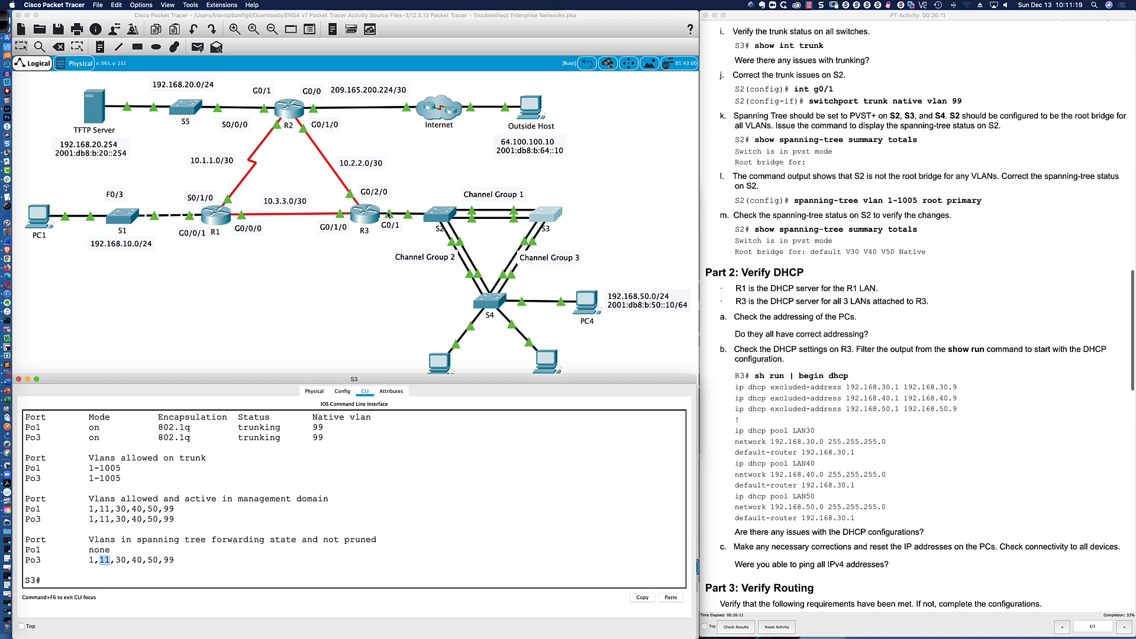
# Return to S2's command line and enter interface configuration mode for gi0/1
pyautogui.click(448, 216)
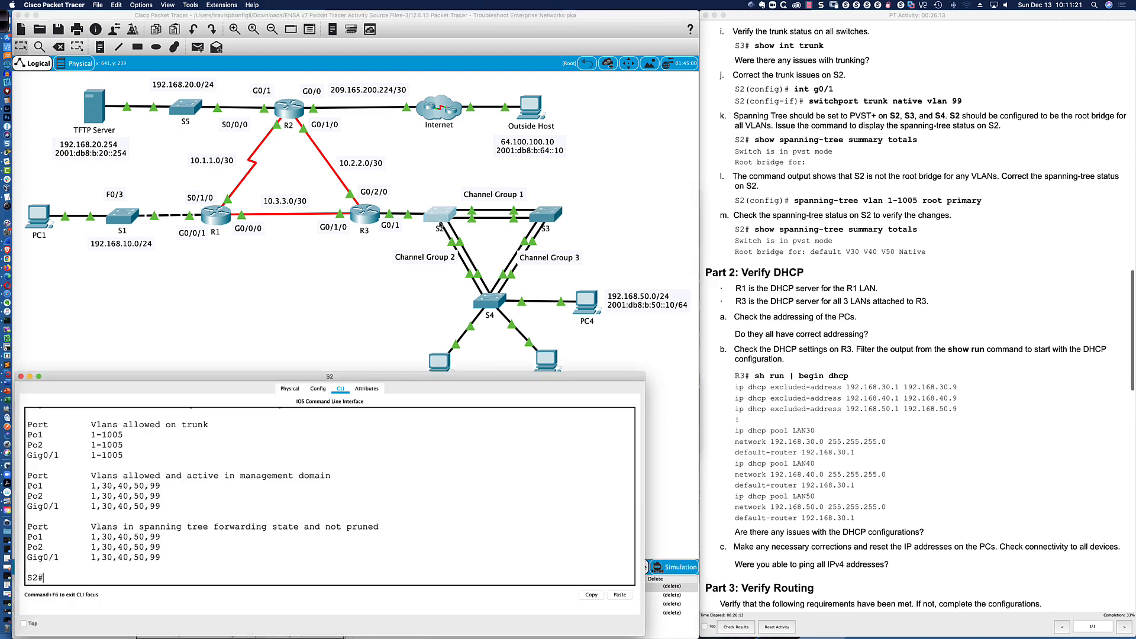
pyautogui.press('Return')
pyautogui.press('Return')
pyautogui.press('Return')
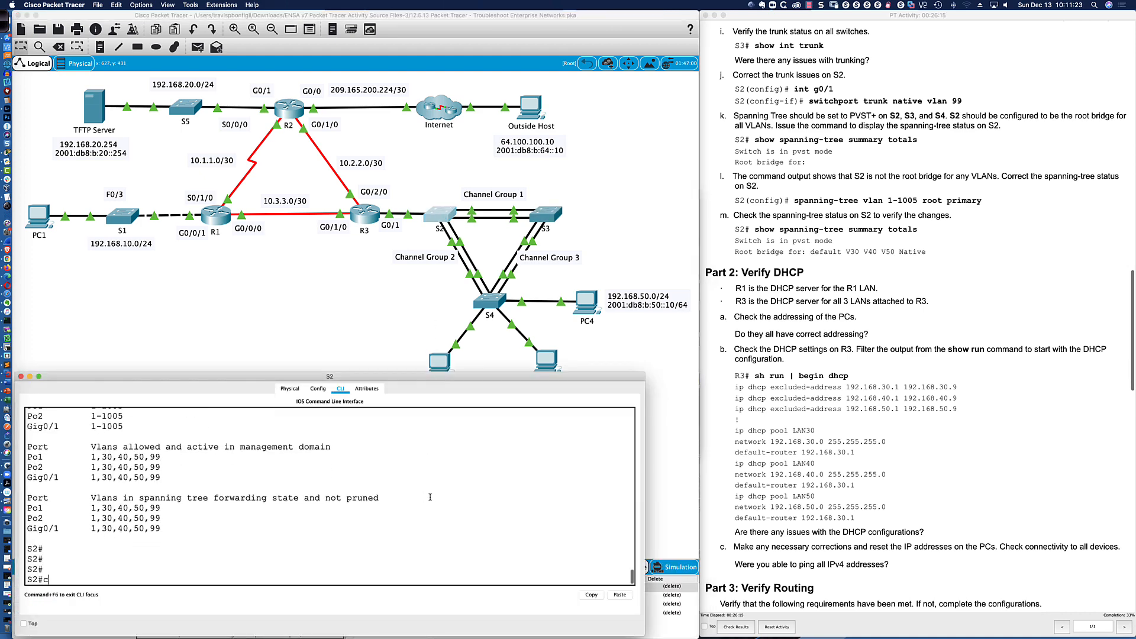
pyautogui.write('con ft')
pyautogui.press('Return')
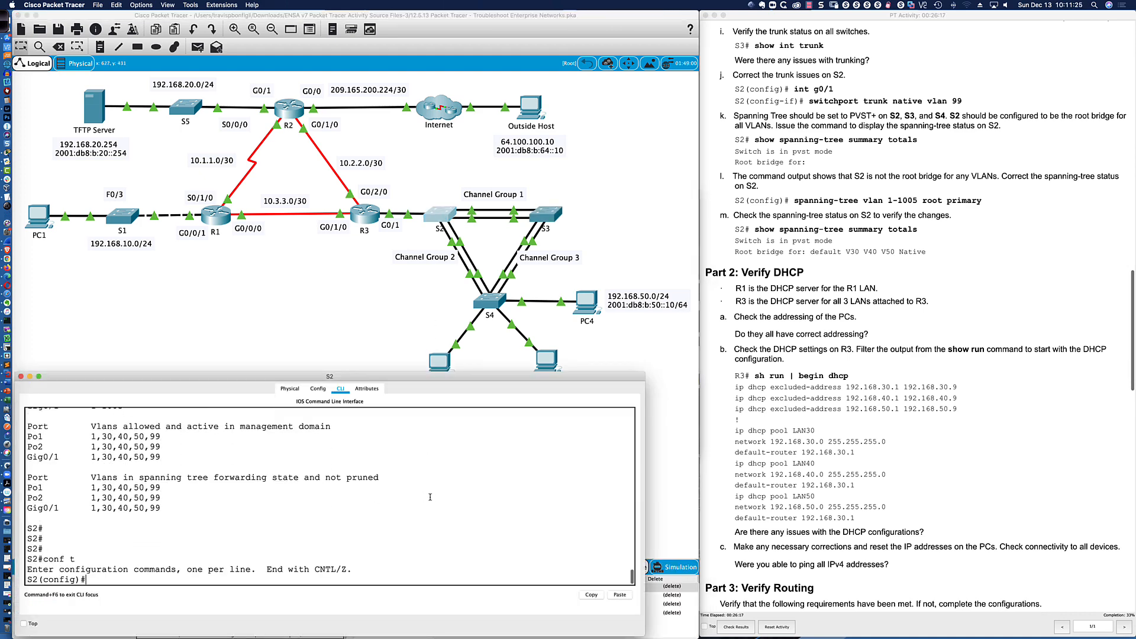
pyautogui.write('in t 0/1')
pyautogui.press('Return')
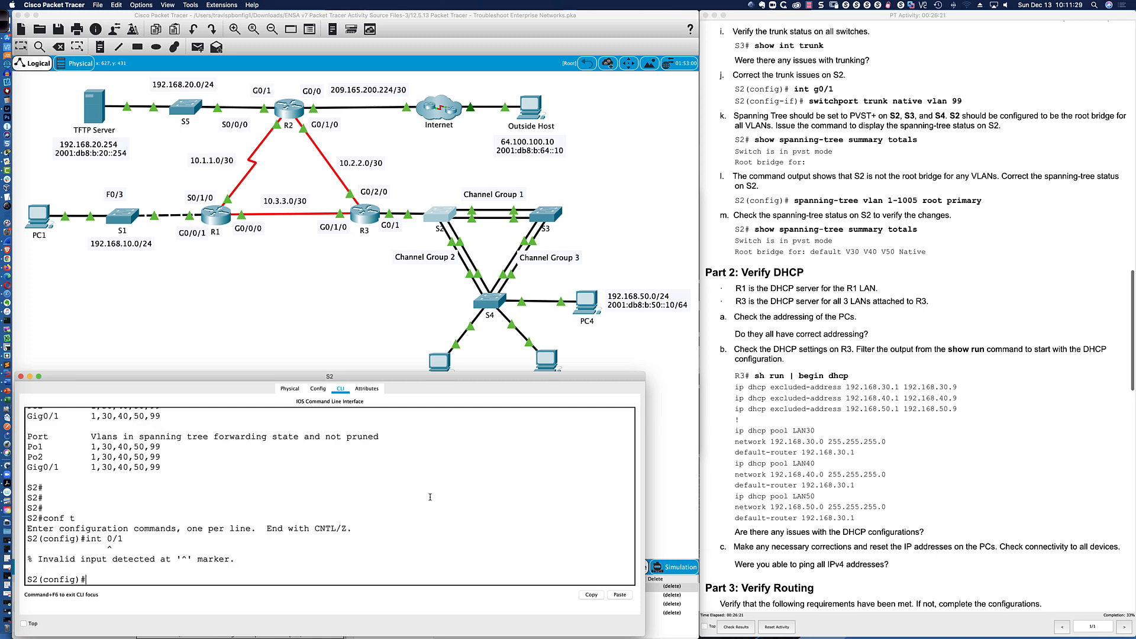
pyautogui.write('int gi0/1')
pyautogui.press('Return')
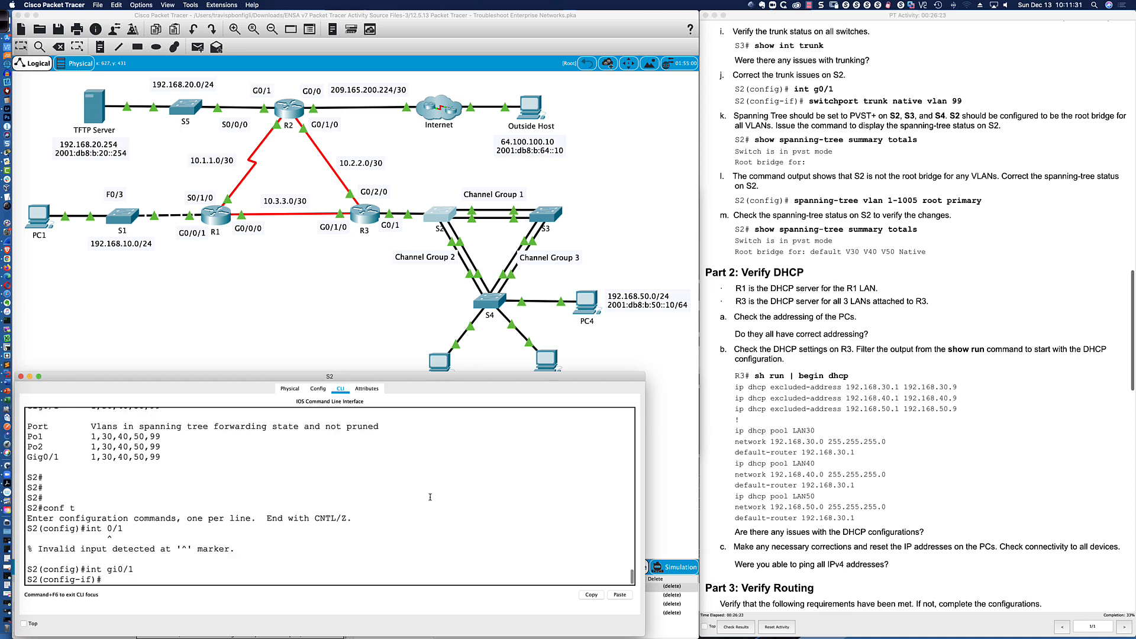
# Set the trunk native VLAN of S2's gi0/1 interface to 99
pyautogui.write('swi')
pyautogui.press('Tab')
pyautogui.write('trun')
pyautogui.press('Tab')
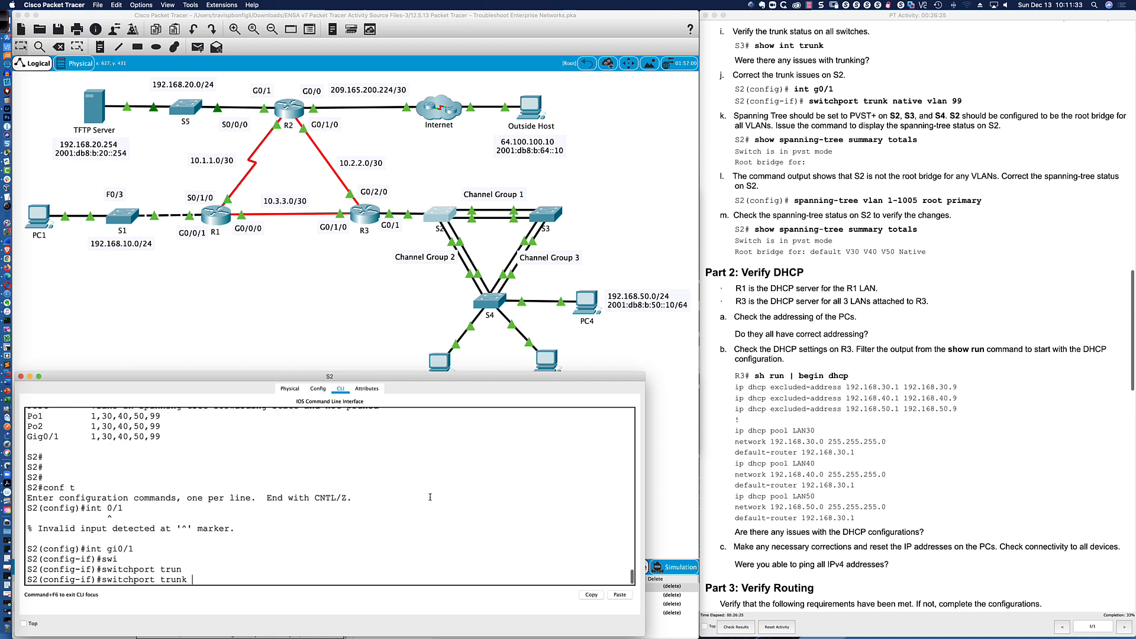
pyautogui.write('na')
pyautogui.press('Tab')
pyautogui.write('vlan ')
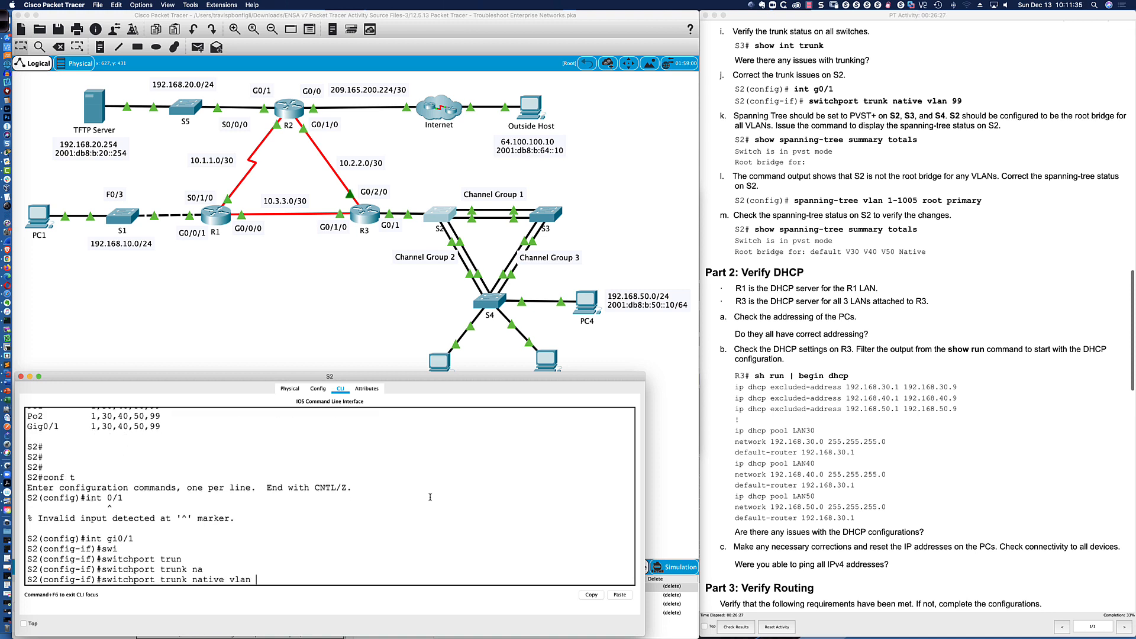
pyautogui.write('99')
pyautogui.press('Return')
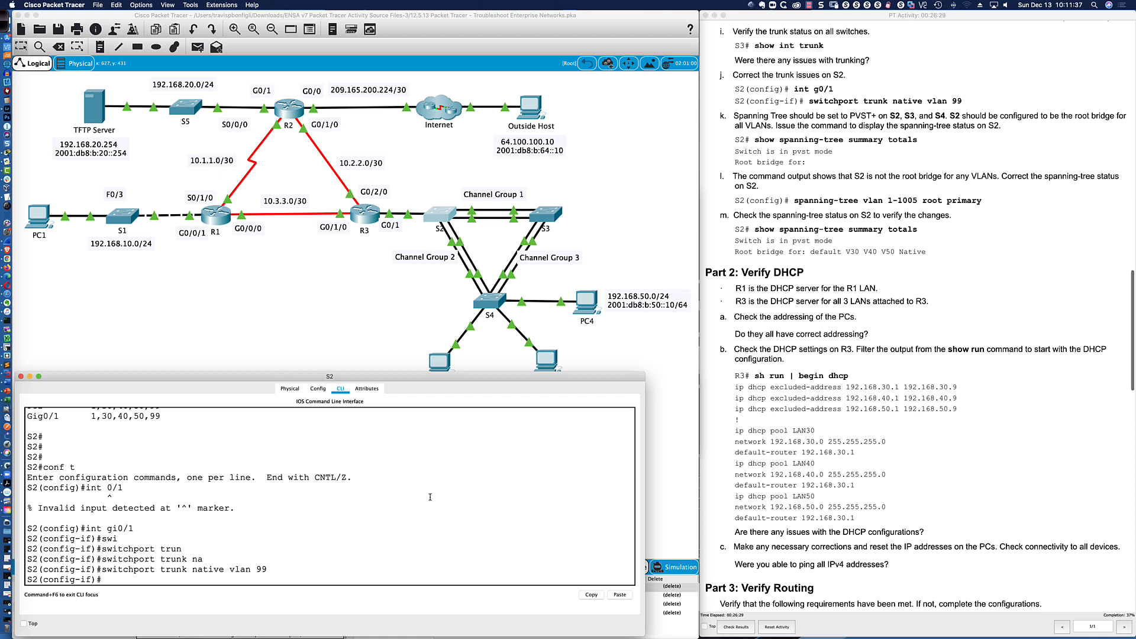
pyautogui.press('Return')
pyautogui.press('Return')
pyautogui.press('Return')
pyautogui.press('Return')
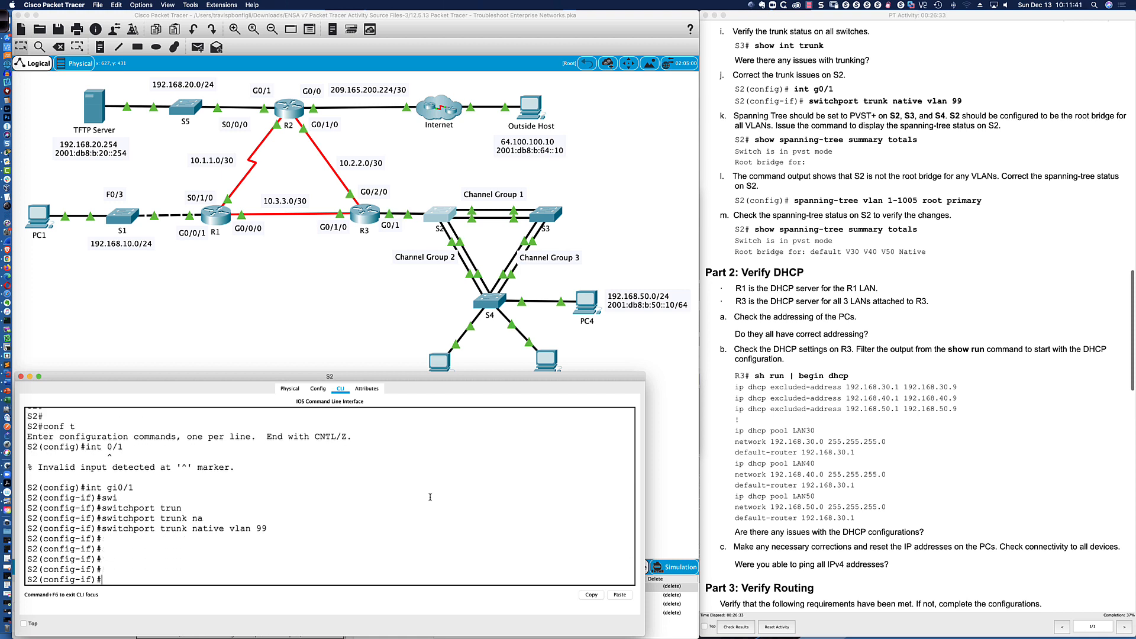
pyautogui.press('Return')
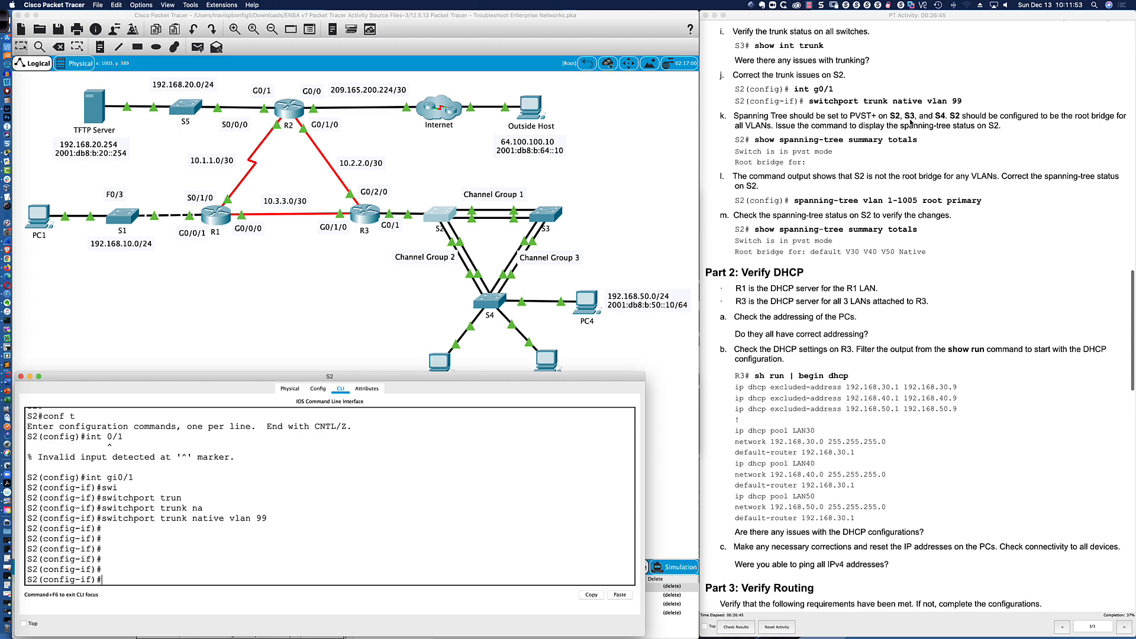
# Bring instruction items k to m into view, leave configuration mode on S2 and show its spanning-tree status
pyautogui.scroll(-5, 912, 122)
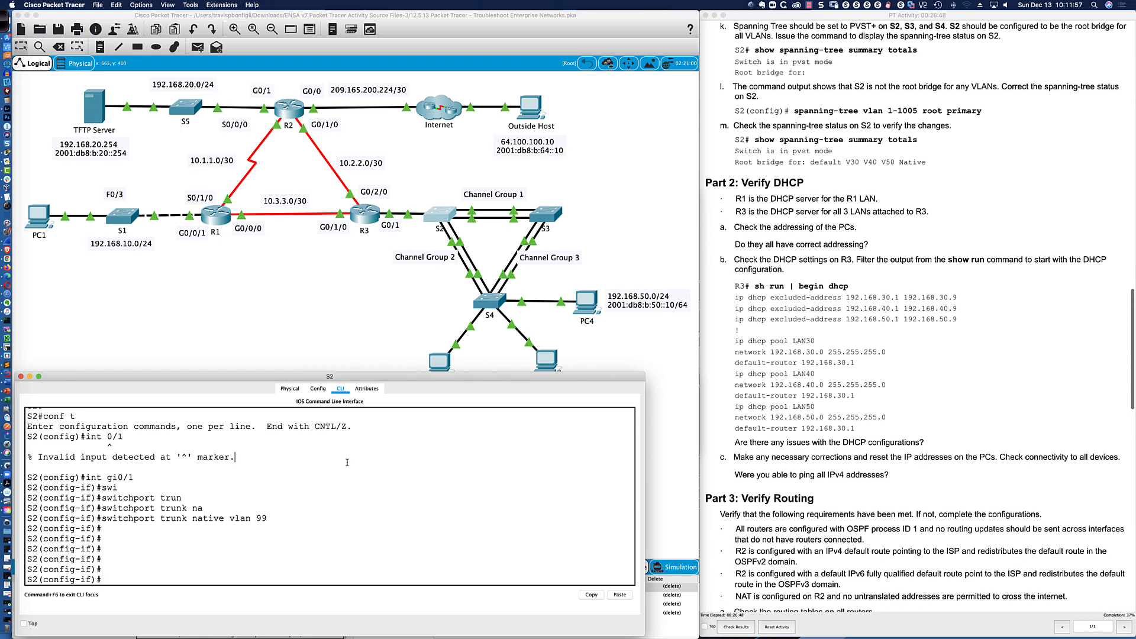
pyautogui.write('end')
pyautogui.press('Return')
pyautogui.press('Return')
pyautogui.press('Return')
pyautogui.press('Return')
pyautogui.press('Return')
pyautogui.press('Return')
pyautogui.write('sh s')
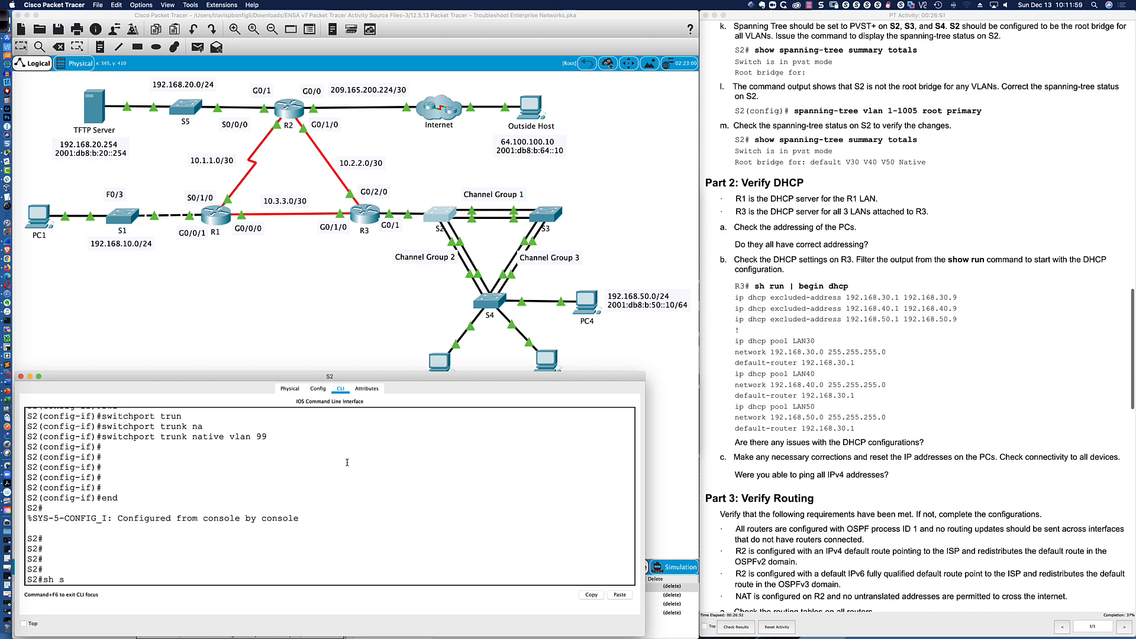
pyautogui.write('panning-tree')
pyautogui.press('Return')
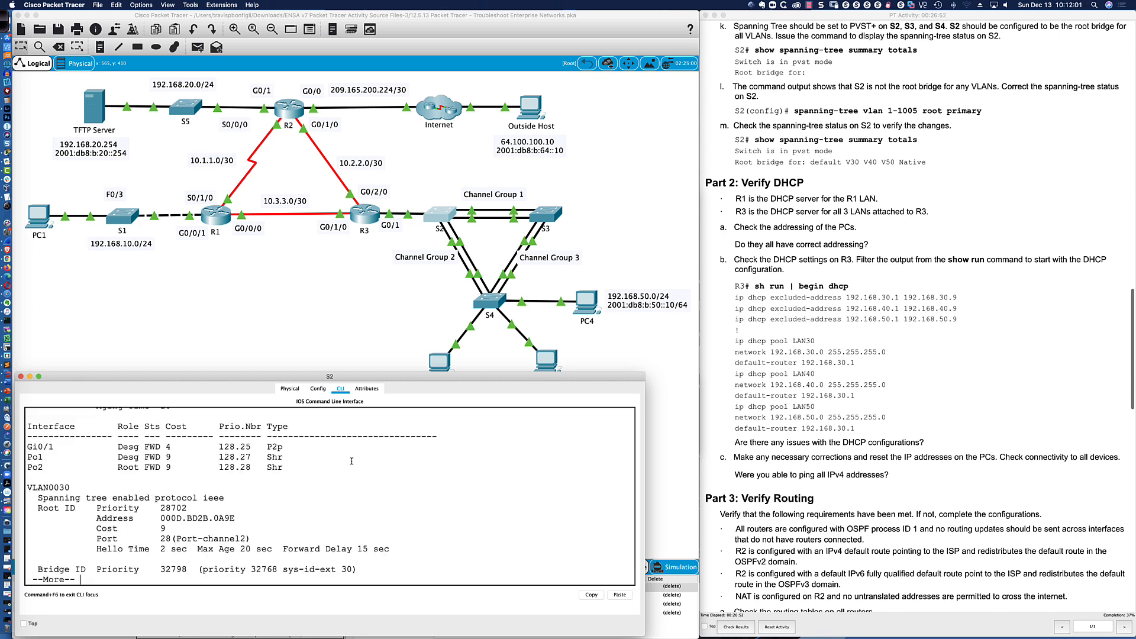
# Check which spanning-tree protocol is enabled for VLAN 1 on S2, and exit the paged output
pyautogui.scroll(2, 145, 473)
pyautogui.scroll(8, 145, 473)
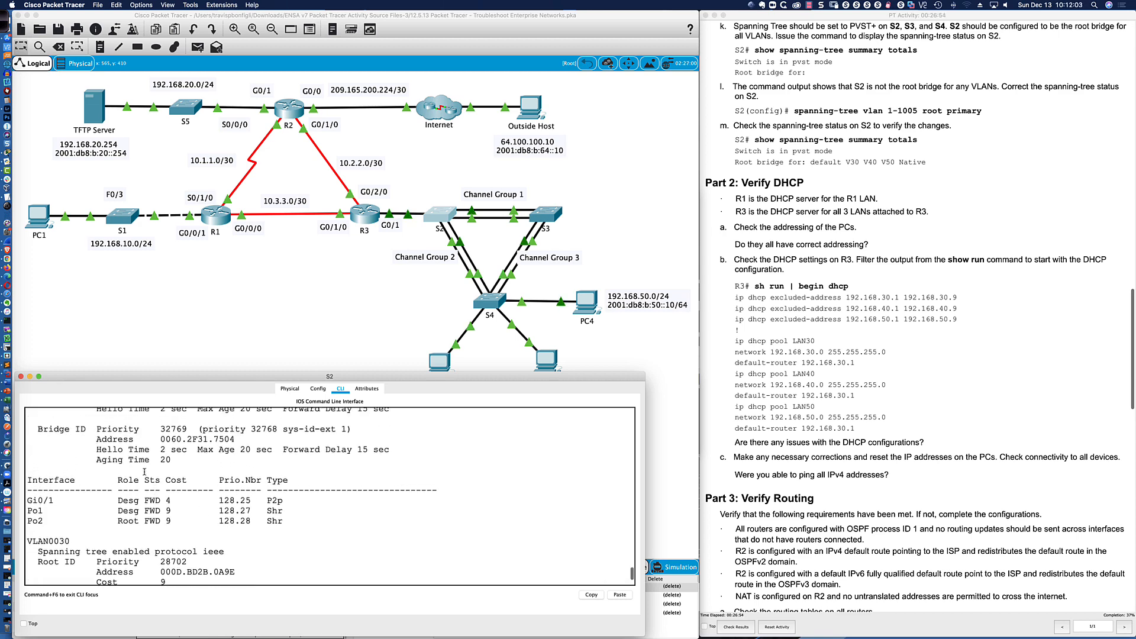
pyautogui.scroll(-2, 143, 473)
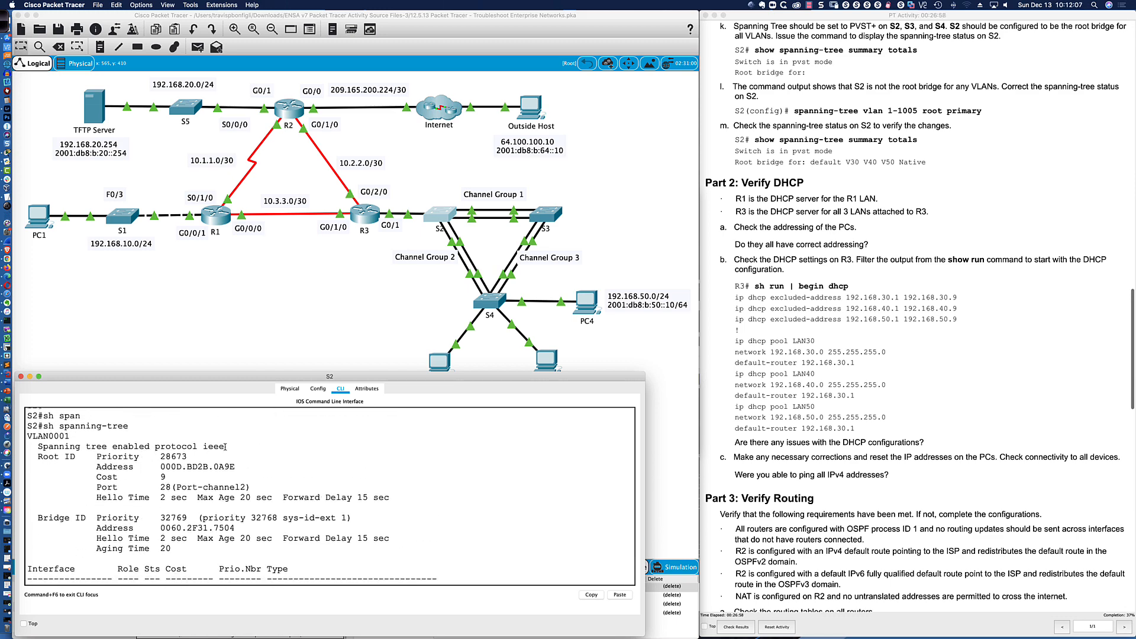
pyautogui.moveTo(225, 447); pyautogui.dragTo(157, 447)
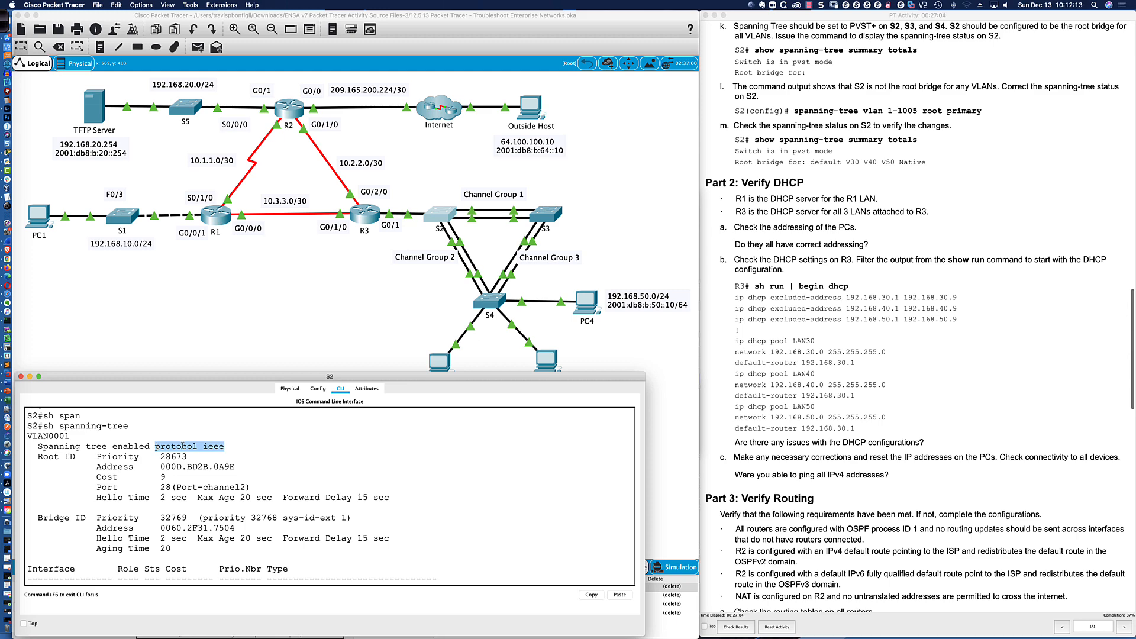
pyautogui.click(202, 447)
pyautogui.moveTo(204, 447); pyautogui.dragTo(223, 447)
pyautogui.scroll(-5, 227, 449)
pyautogui.press('Return')
pyautogui.press('Return')
pyautogui.press('Return')
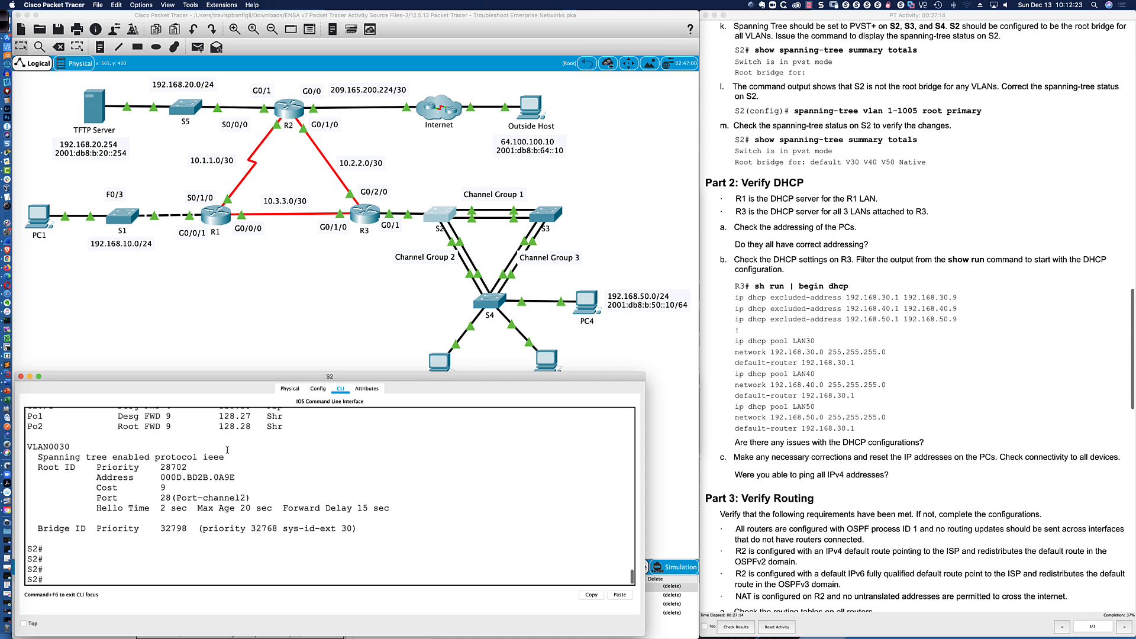
# Enter global configuration mode on S2 and list the options of the spanning-tree command for VLANs 1-4094
pyautogui.write('conf t')
pyautogui.press('Return')
pyautogui.write('sp')
pyautogui.press('Tab')
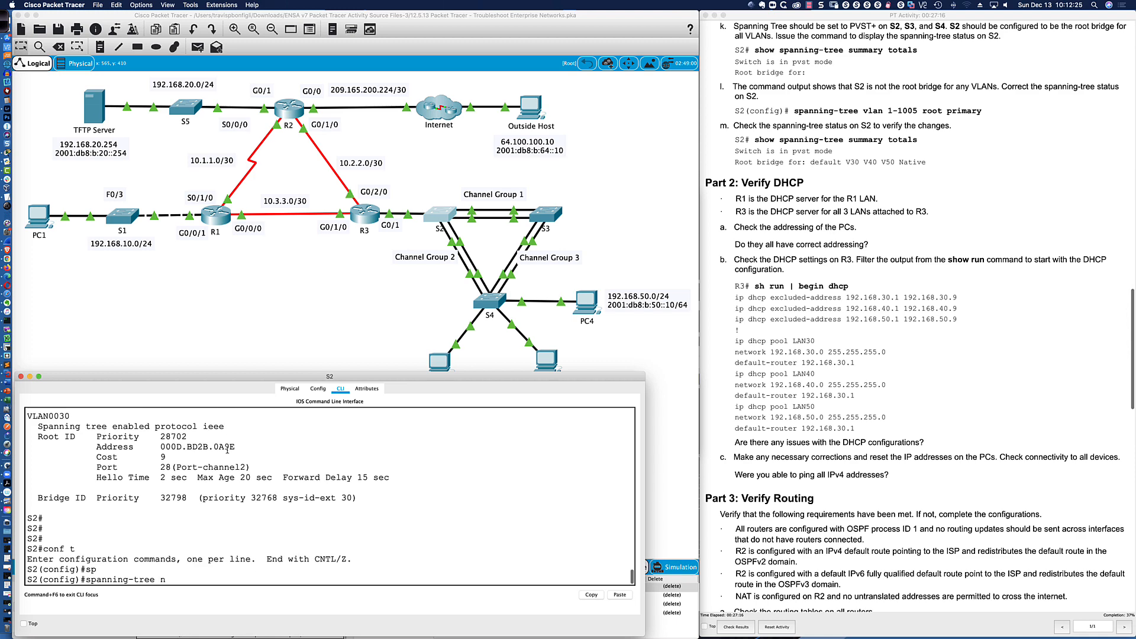
pyautogui.write('vlan 1-4094 ?')
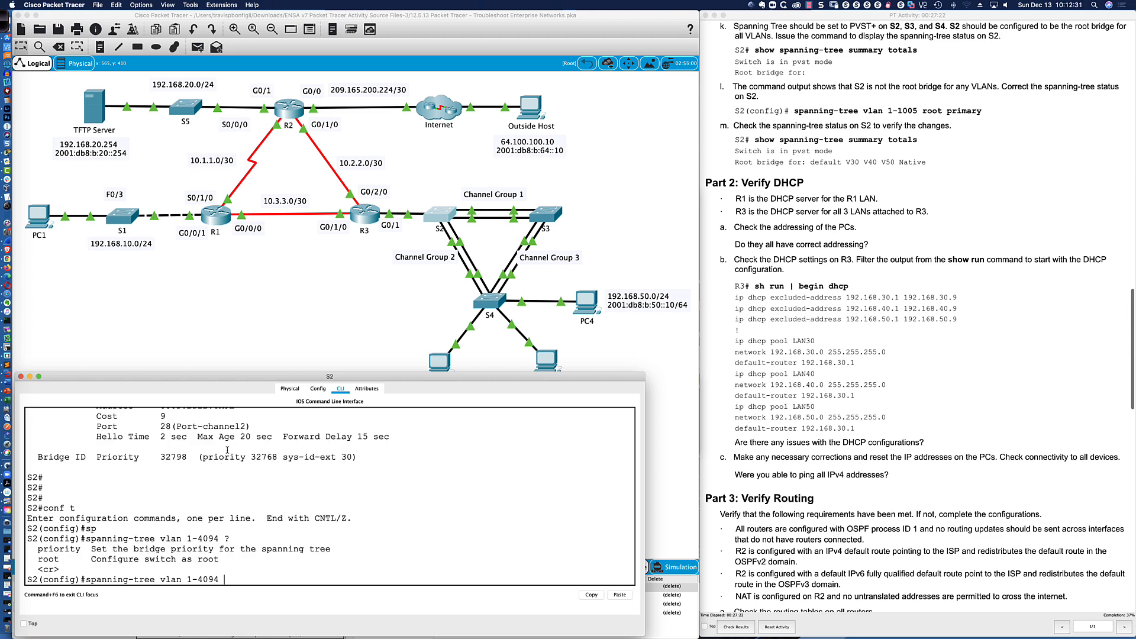
pyautogui.press('BackSpace')
pyautogui.press('BackSpace')
pyautogui.press('BackSpace')
pyautogui.press('BackSpace')
pyautogui.press('BackSpace')
pyautogui.press('BackSpace')
pyautogui.press('BackSpace')
pyautogui.press('BackSpace')
pyautogui.press('BackSpace')
pyautogui.press('BackSpace')
pyautogui.press('BackSpace')
# List the available spanning-tree modes and set S2's mode to rapid-pvst
pyautogui.write('mode ')
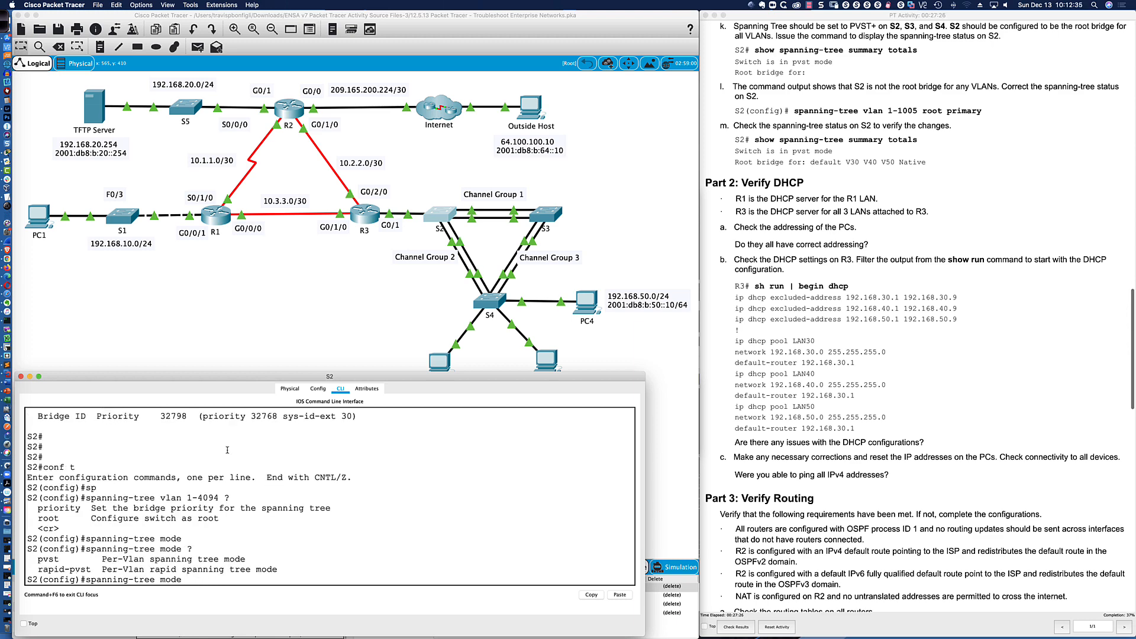
pyautogui.write('?rap')
pyautogui.press('Tab')
pyautogui.press('Return')
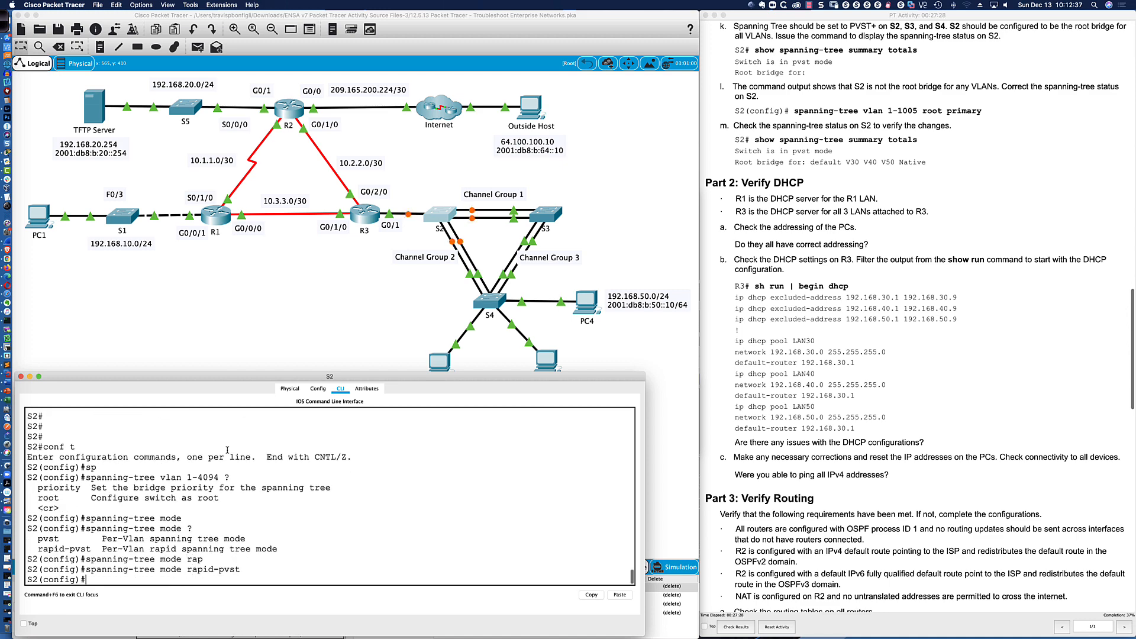
pyautogui.write('int gi0/1')
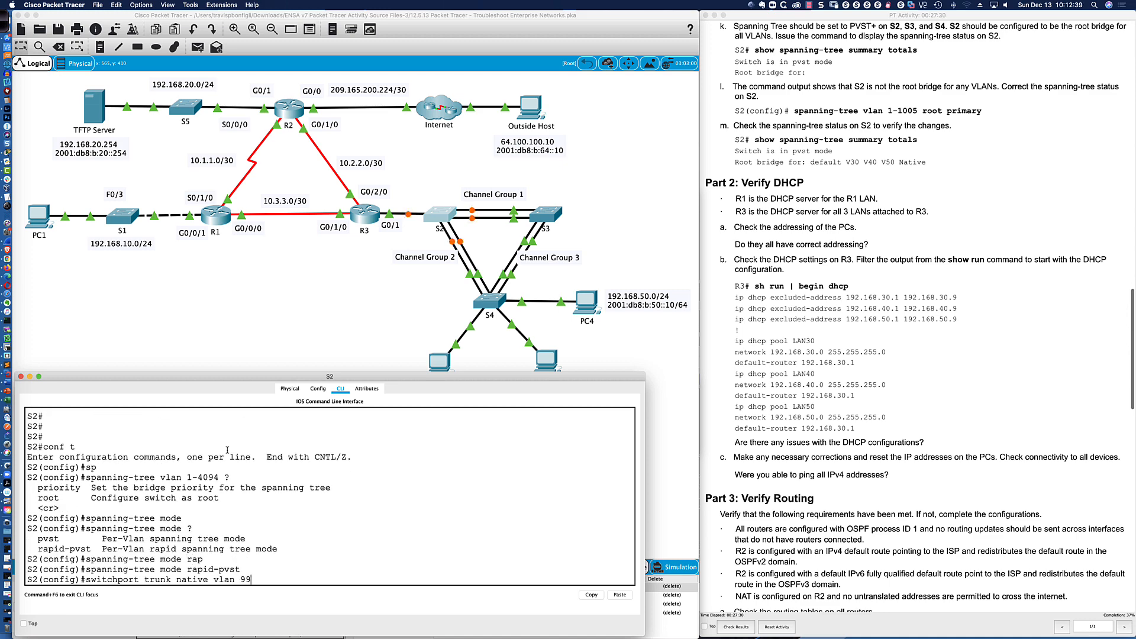
pyautogui.press('BackSpace')
pyautogui.press('BackSpace')
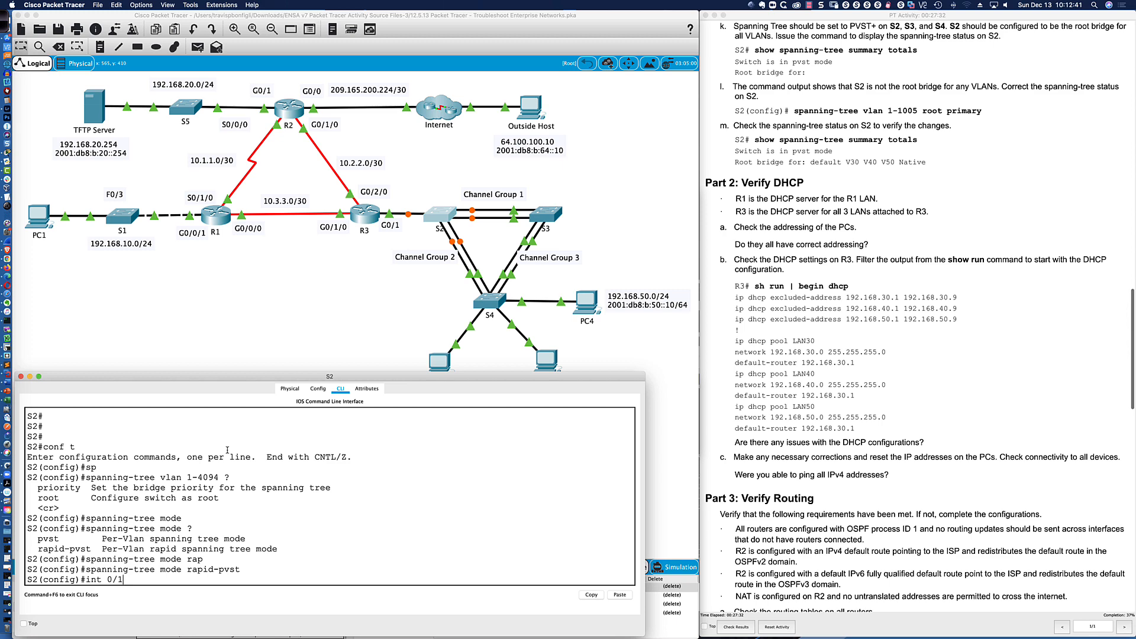
pyautogui.press('BackSpace')
pyautogui.press('BackSpace')
pyautogui.press('BackSpace')
pyautogui.press('BackSpace')
pyautogui.press('BackSpace')
pyautogui.press('BackSpace')
pyautogui.press('BackSpace')
# Show the spanning-tree status from S2's configuration mode, check the protocol enabled for VLAN 30, and quit the listing
pyautogui.write('do sh span')
pyautogui.press('Tab')
pyautogui.write('nin')
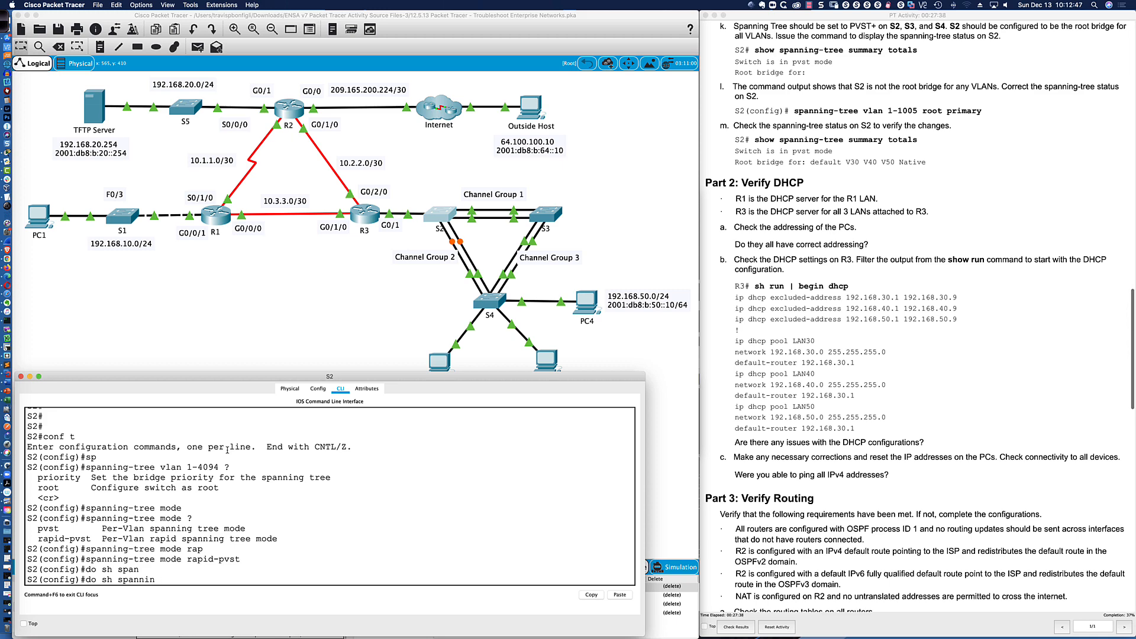
pyautogui.write('t-tree')
pyautogui.press('Return')
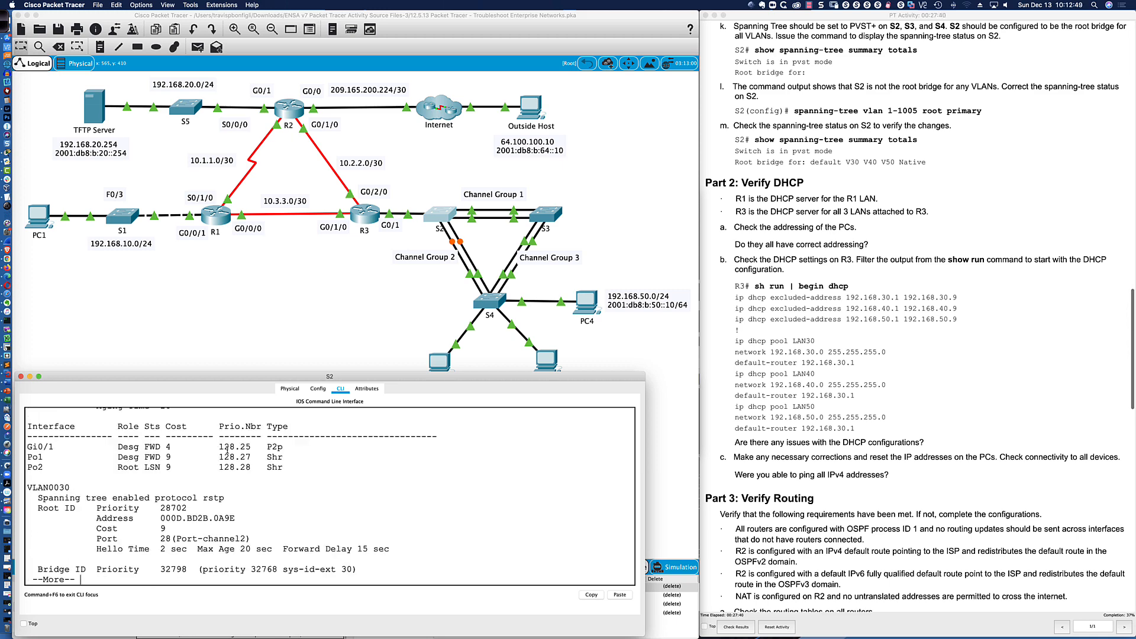
pyautogui.moveTo(224, 499); pyautogui.dragTo(200, 499)
pyautogui.click(314, 561)
pyautogui.press('q')
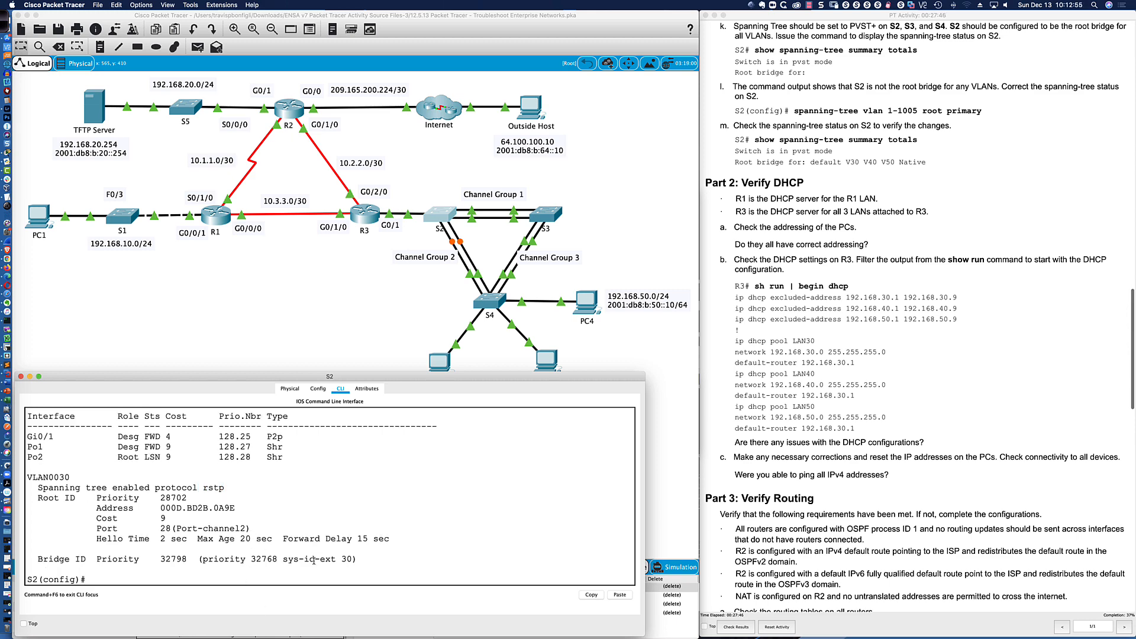
# List the available spanning-tree modes on S2 and set its mode to pvst
pyautogui.press('Return')
pyautogui.press('Return')
pyautogui.press('Return')
pyautogui.write('span')
pyautogui.press('Tab')
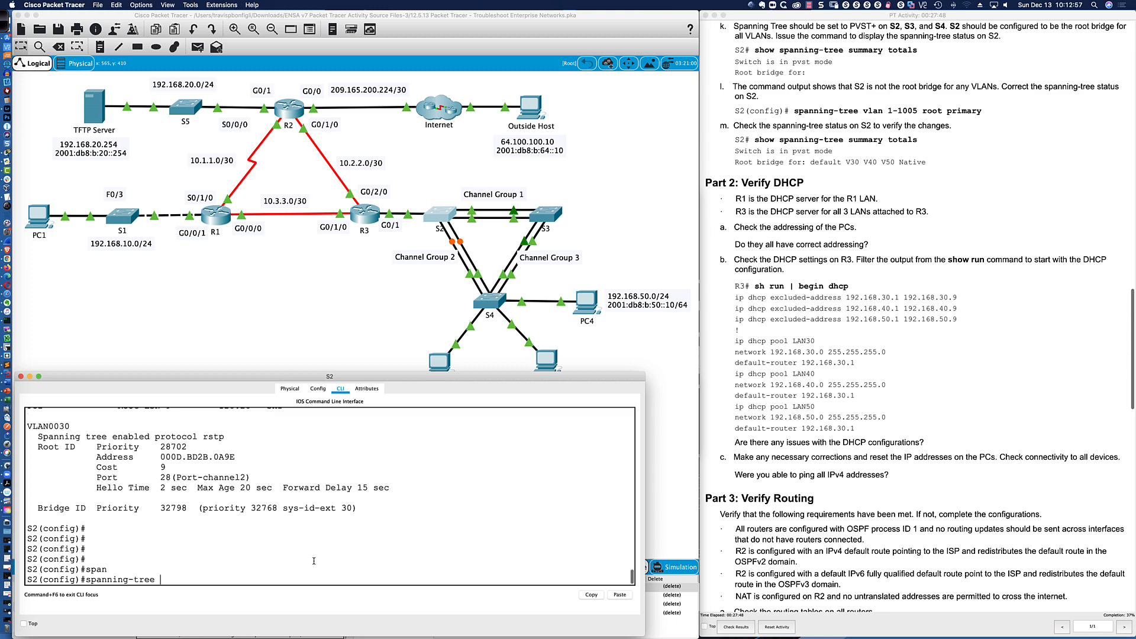
pyautogui.write('mod')
pyautogui.press('Tab')
pyautogui.write('?')
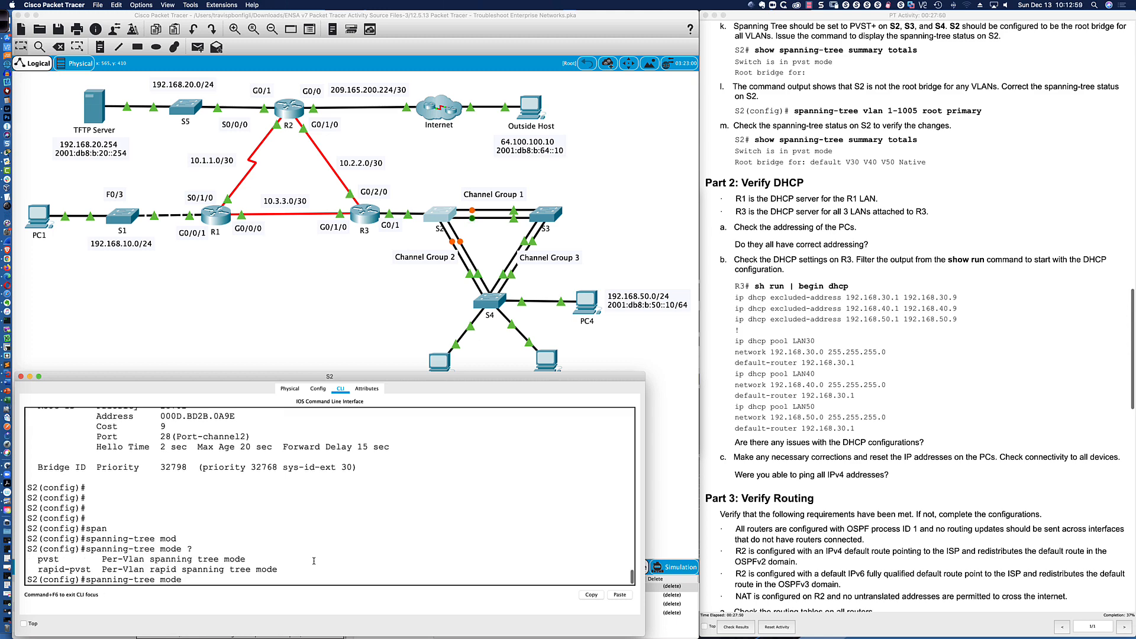
pyautogui.write('pvst')
pyautogui.press('Return')
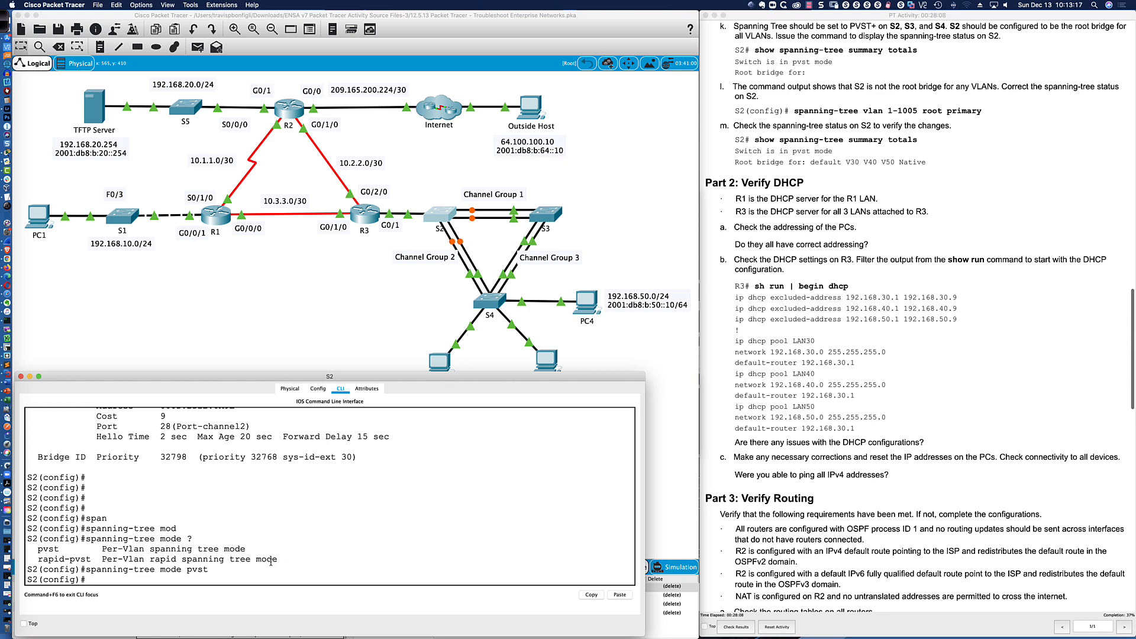
# Show the spanning-tree status on S3, check which protocol is enabled, and quit the paged listing
pyautogui.click(542, 223)
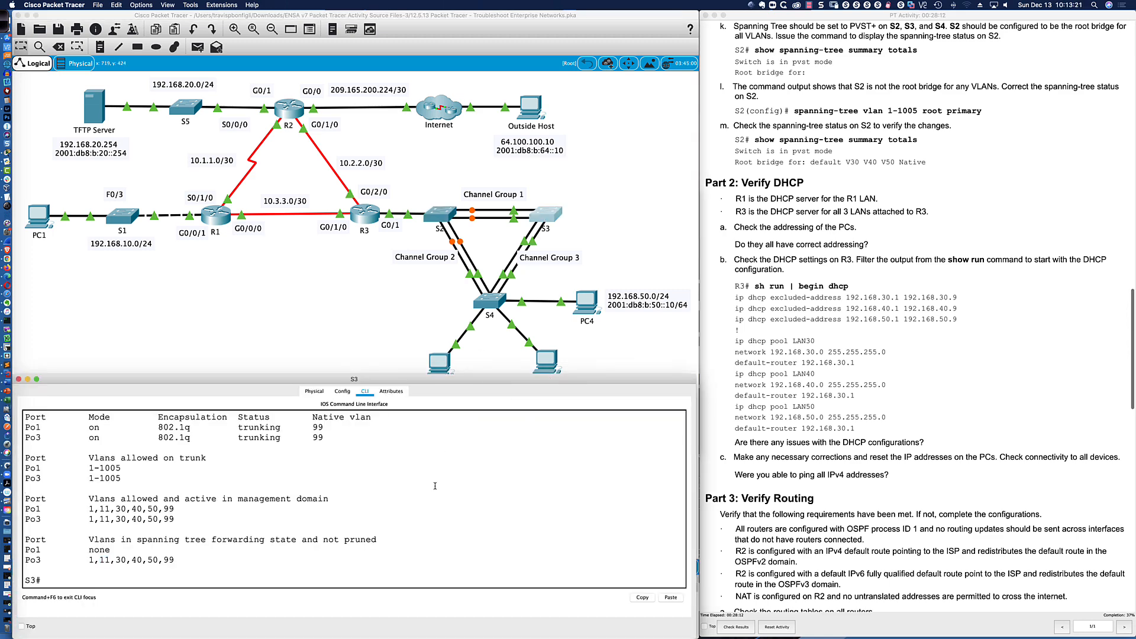
pyautogui.write('sh span')
pyautogui.press('Tab')
pyautogui.press('Return')
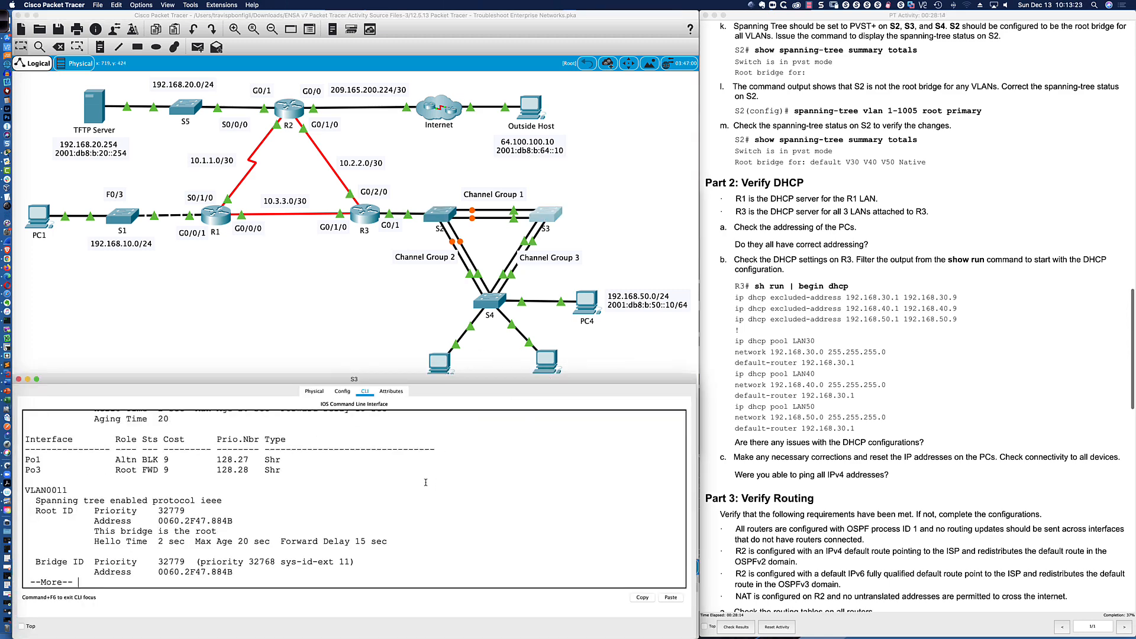
pyautogui.moveTo(224, 501); pyautogui.dragTo(375, 500)
pyautogui.hotkey('ctrl', 'c')
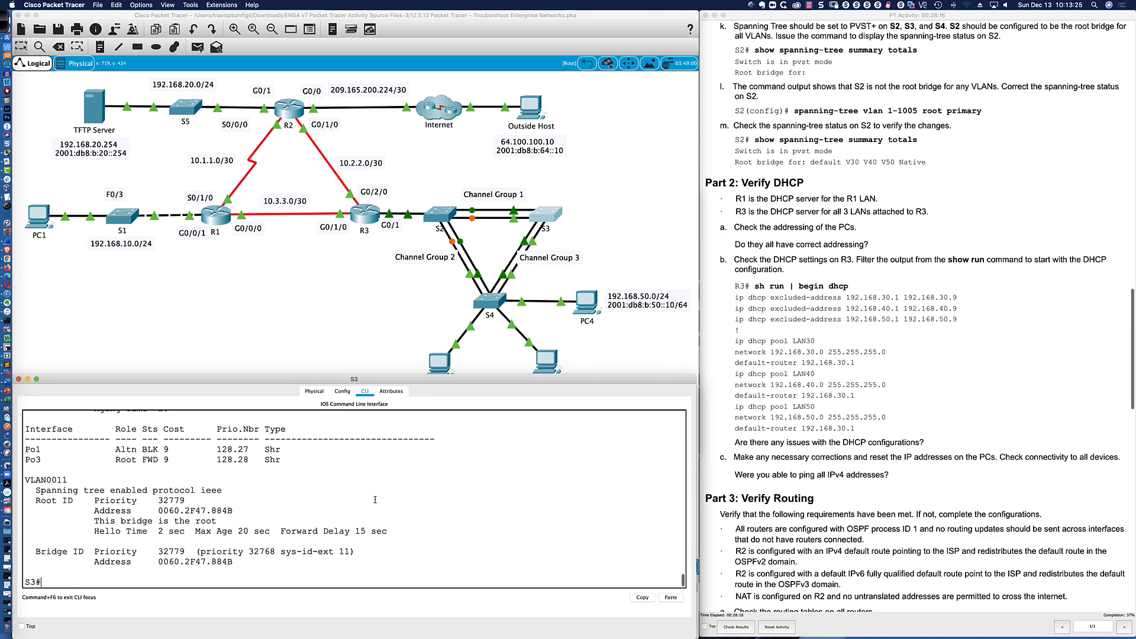
pyautogui.write('span')
pyautogui.press('Tab')
pyautogui.write('n')
pyautogui.press('Tab')
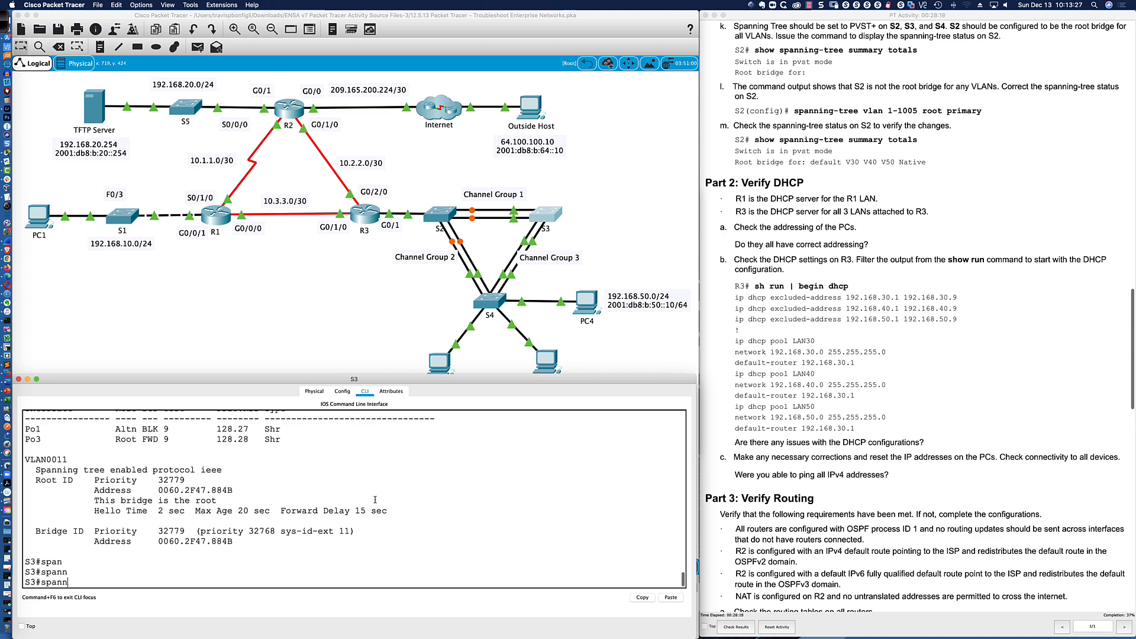
pyautogui.press('BackSpace')
pyautogui.press('BackSpace')
pyautogui.press('BackSpace')
pyautogui.press('BackSpace')
pyautogui.press('BackSpace')
# Enter global configuration mode on S3 and set its spanning-tree mode to pvst
pyautogui.write('conf t')
pyautogui.press('Return')
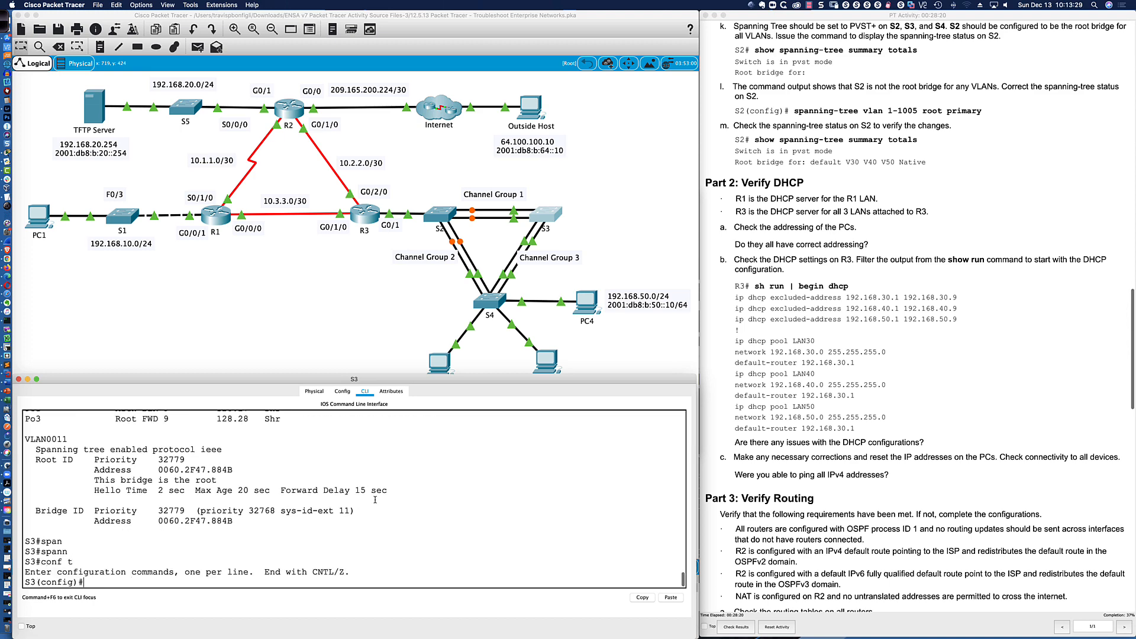
pyautogui.write('span')
pyautogui.press('Tab')
pyautogui.write('mode p')
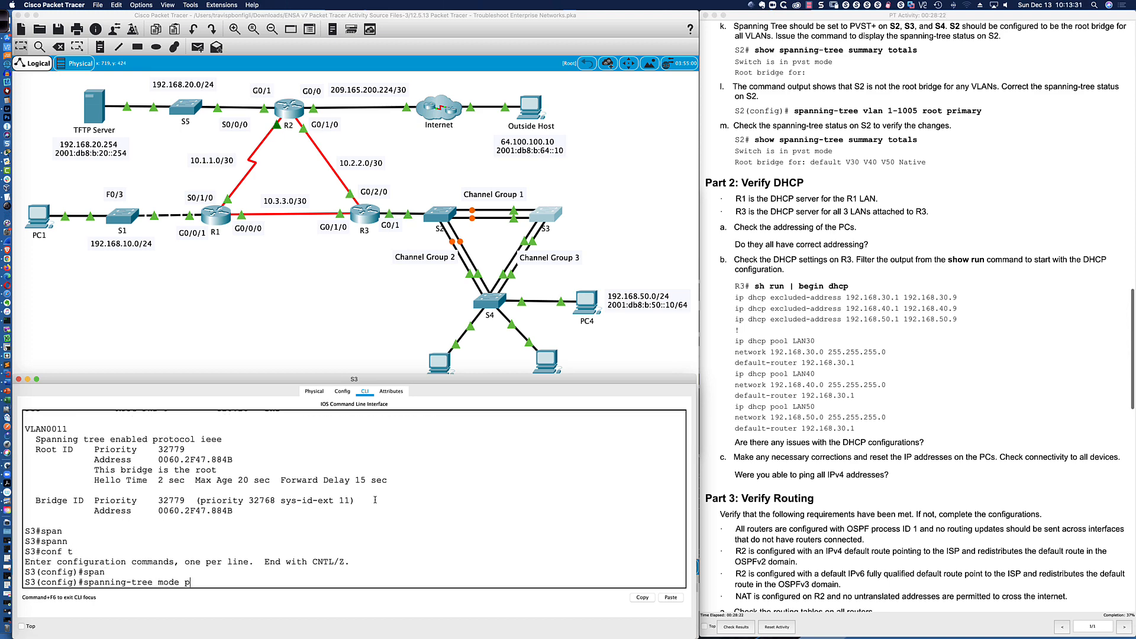
pyautogui.write('vst')
pyautogui.press('Return')
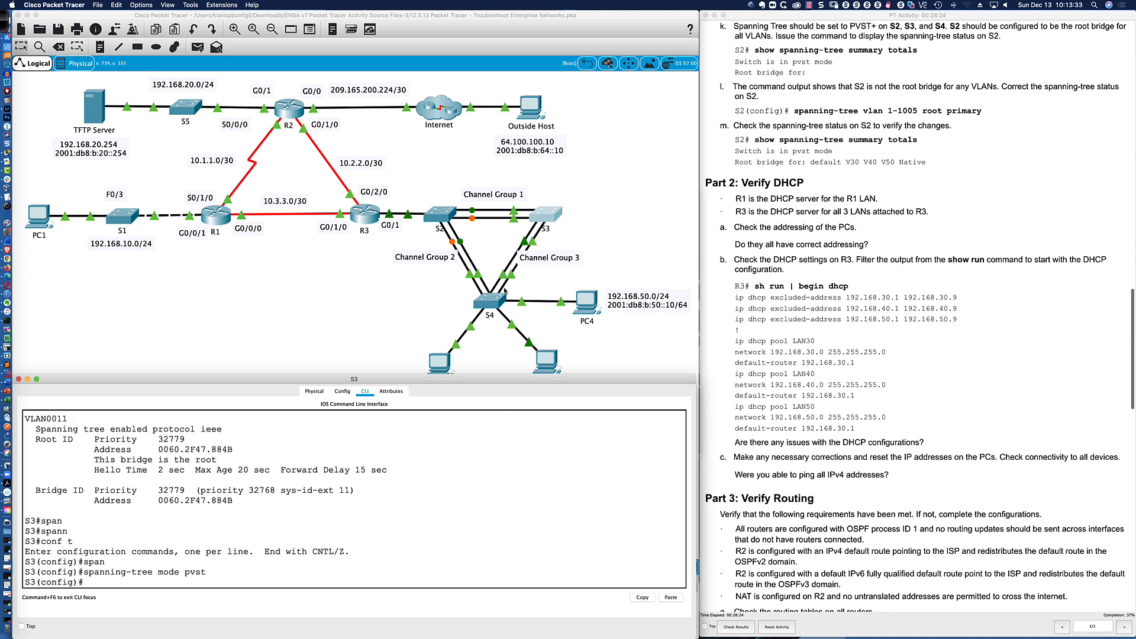
# Open S4, place its window below the topology, widen it to the workspace's width, and show its command line
pyautogui.click(491, 302)
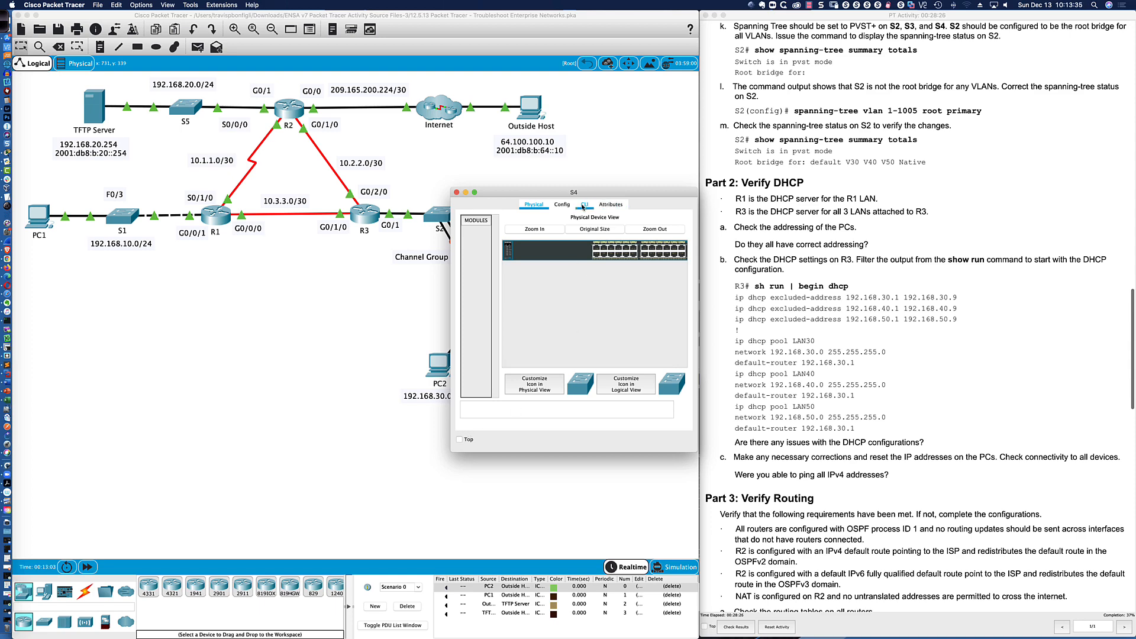
pyautogui.moveTo(589, 196); pyautogui.dragTo(151, 385)
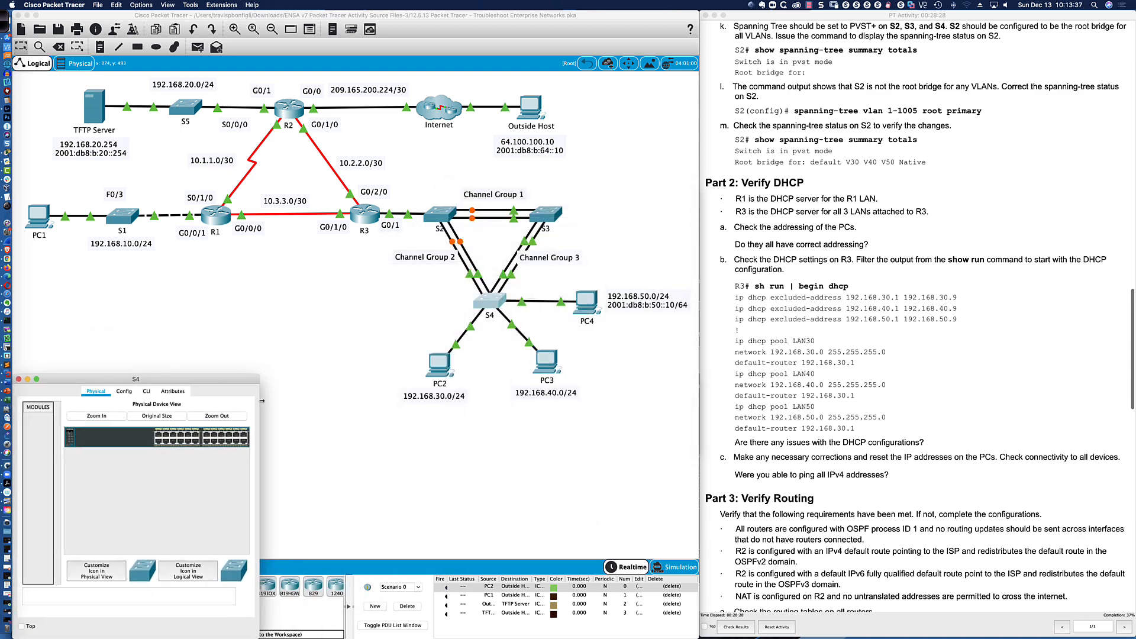
pyautogui.moveTo(261, 401); pyautogui.dragTo(698, 401)
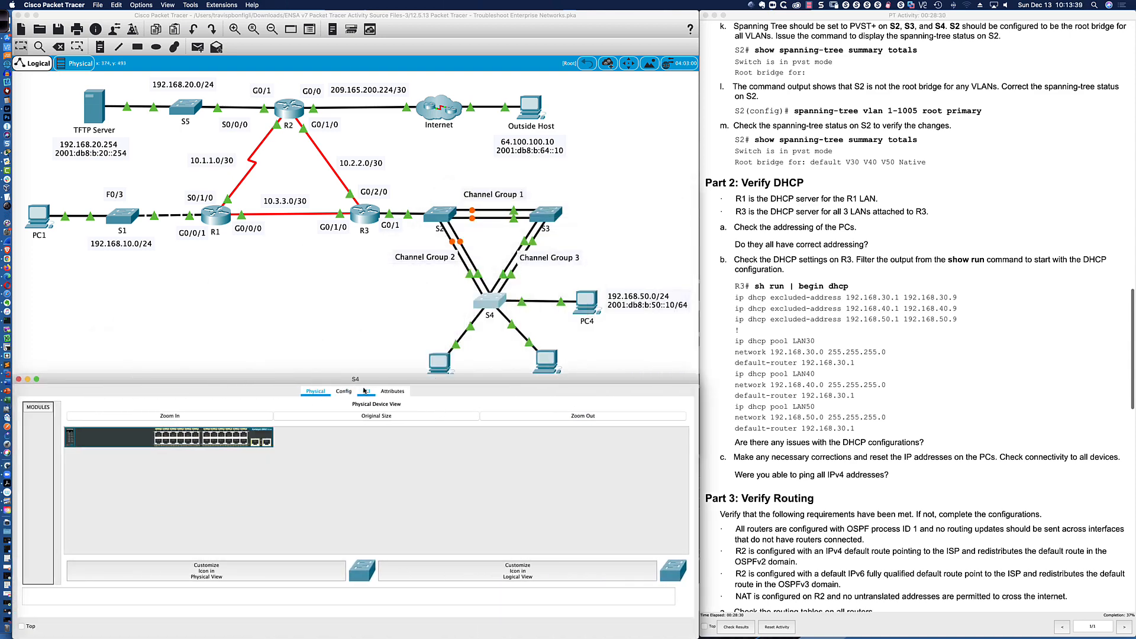
pyautogui.click(366, 392)
# Enter privileged and global configuration mode on S4 and set its spanning-tree mode to pvst
pyautogui.press('Return')
pyautogui.press('Return')
pyautogui.write('en')
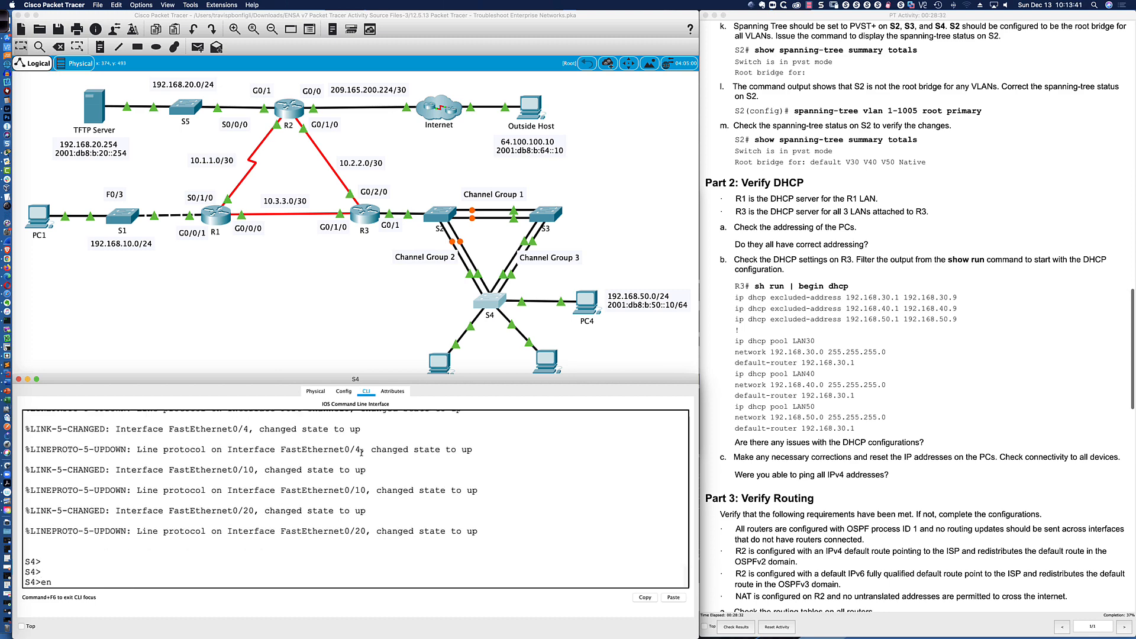
pyautogui.press('Return')
pyautogui.write('conf t')
pyautogui.press('Return')
pyautogui.write('span')
pyautogui.press('Tab')
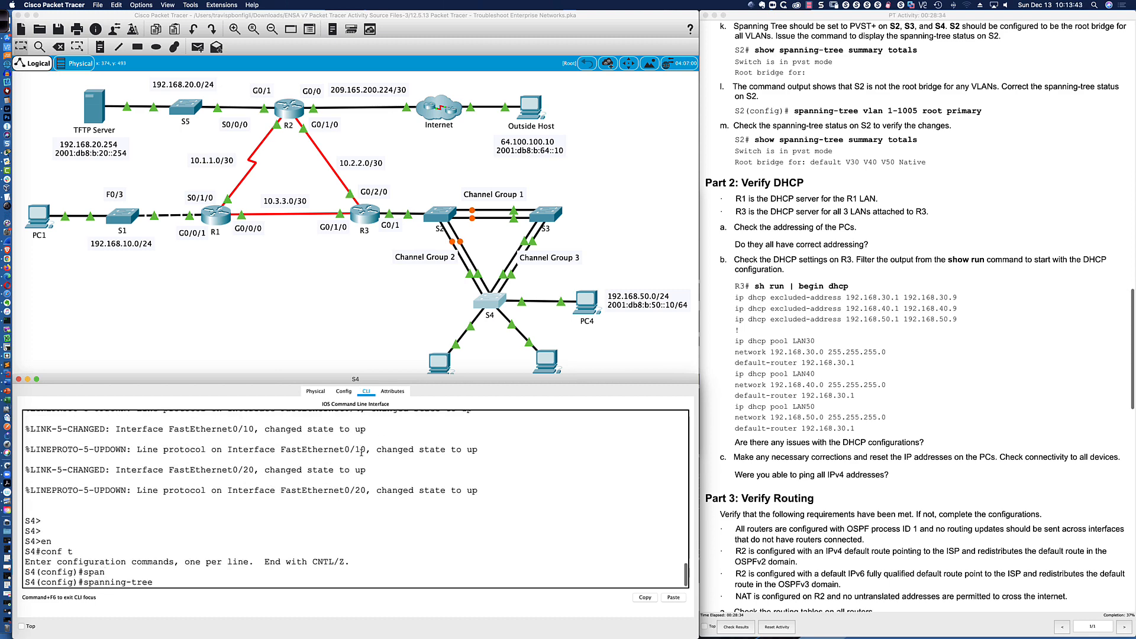
pyautogui.write('mode pvst')
pyautogui.press('Return')
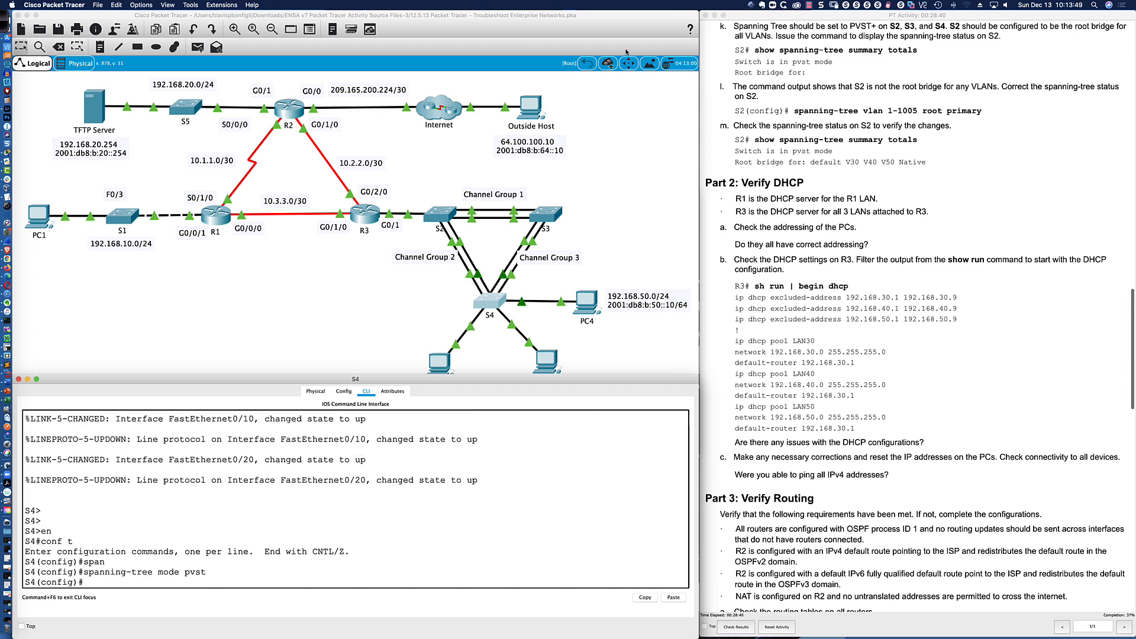
# Go back to S2's command line and end configuration mode to reach the privileged EXEC prompt
pyautogui.click(440, 214)
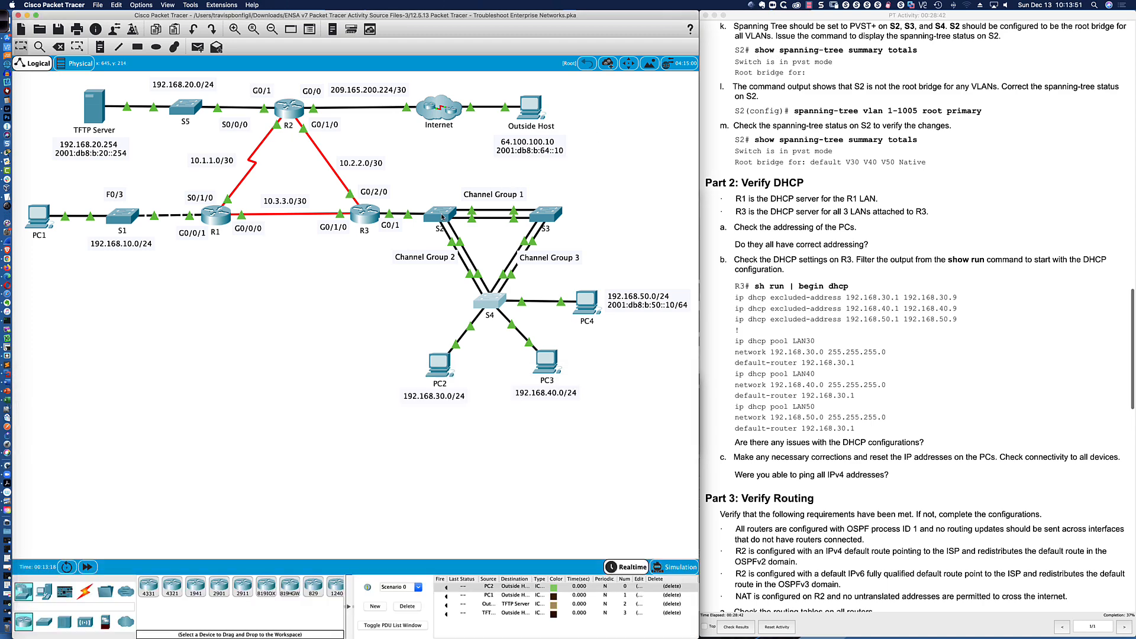
pyautogui.write('show sp')
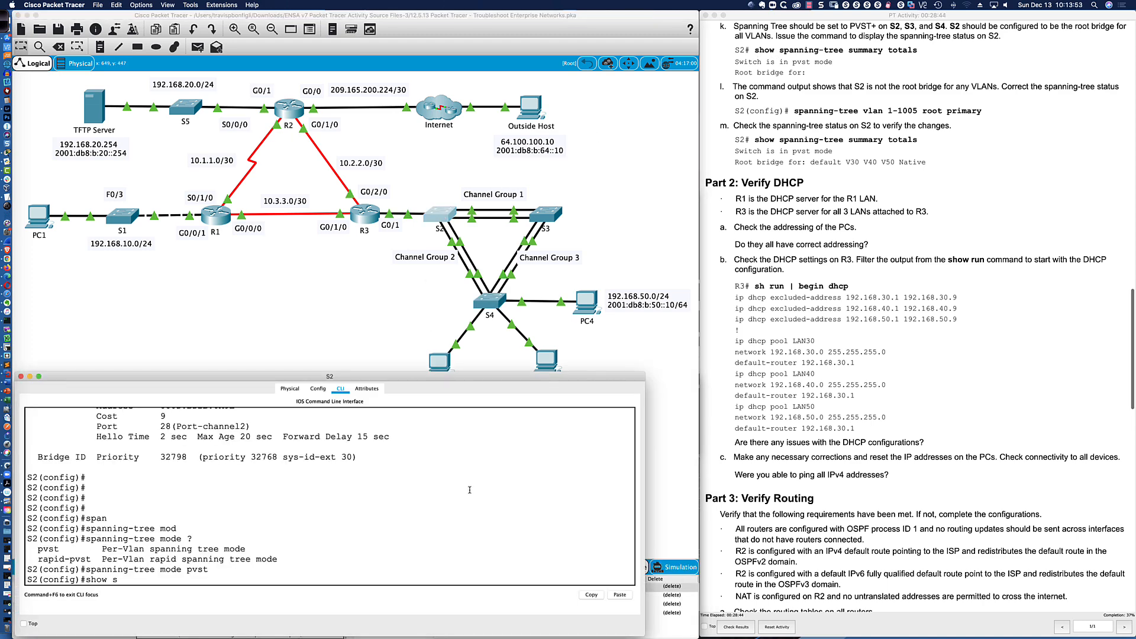
pyautogui.press('BackSpace')
pyautogui.press('BackSpace')
pyautogui.press('BackSpace')
pyautogui.press('BackSpace')
pyautogui.press('BackSpace')
pyautogui.press('BackSpace')
pyautogui.write('end')
pyautogui.press('Return')
pyautogui.press('Return')
pyautogui.press('Return')
pyautogui.press('Return')
pyautogui.press('Return')
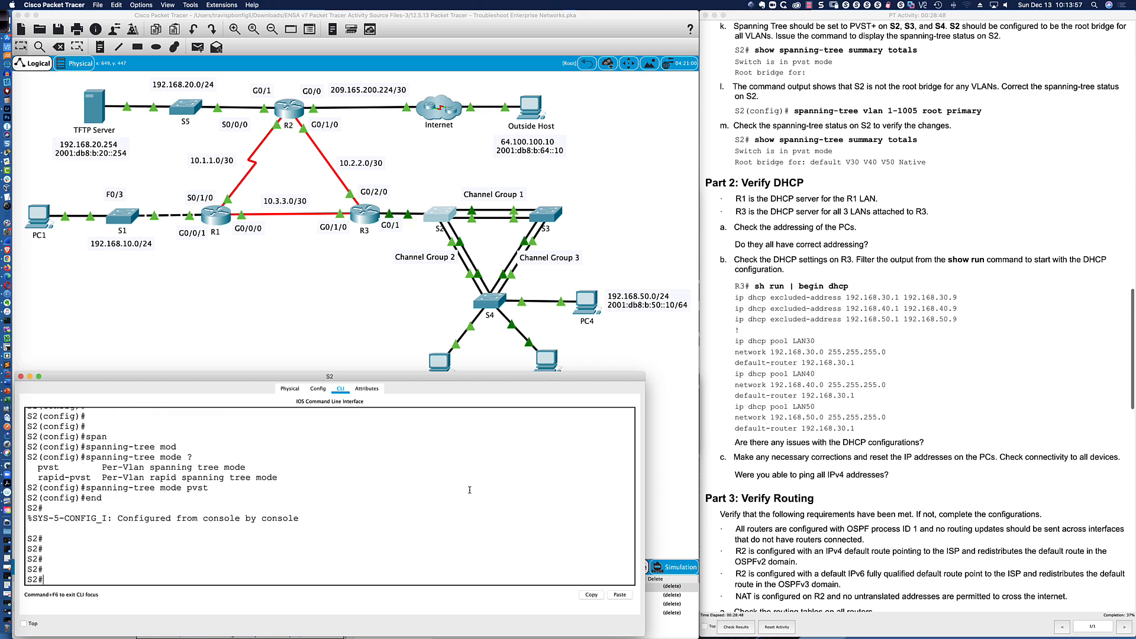
# Show the spanning-tree summary totals on S2 and check its mode and root bridge lines against the instructions
pyautogui.write('show span')
pyautogui.press('Tab')
pyautogui.write('sum')
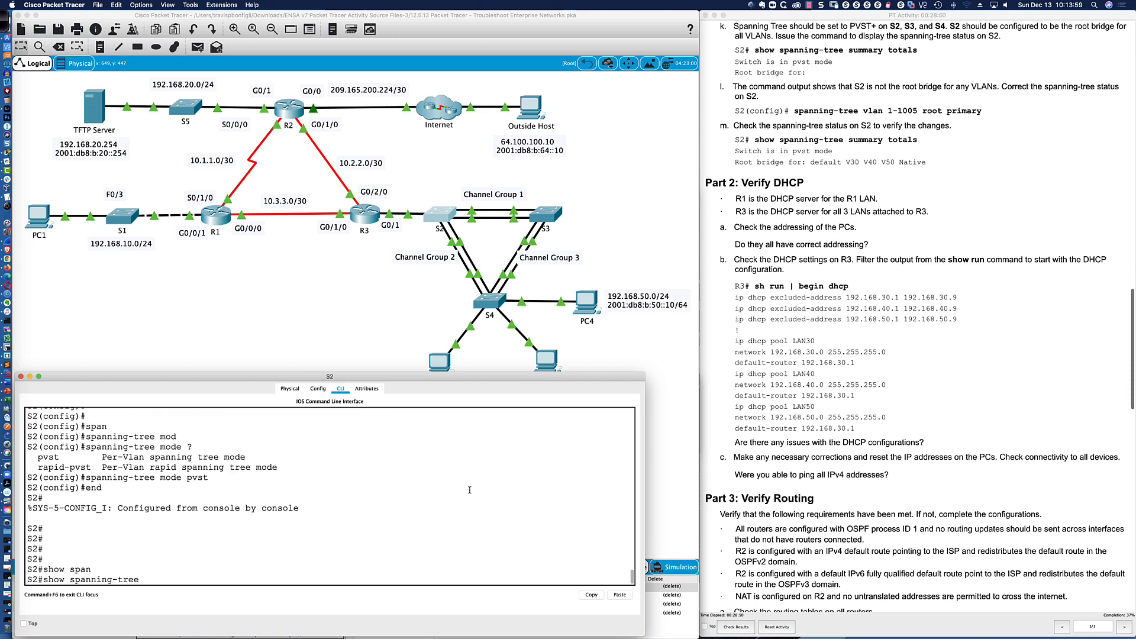
pyautogui.press('Tab')
pyautogui.write('t')
pyautogui.press('Tab')
pyautogui.press('Return')
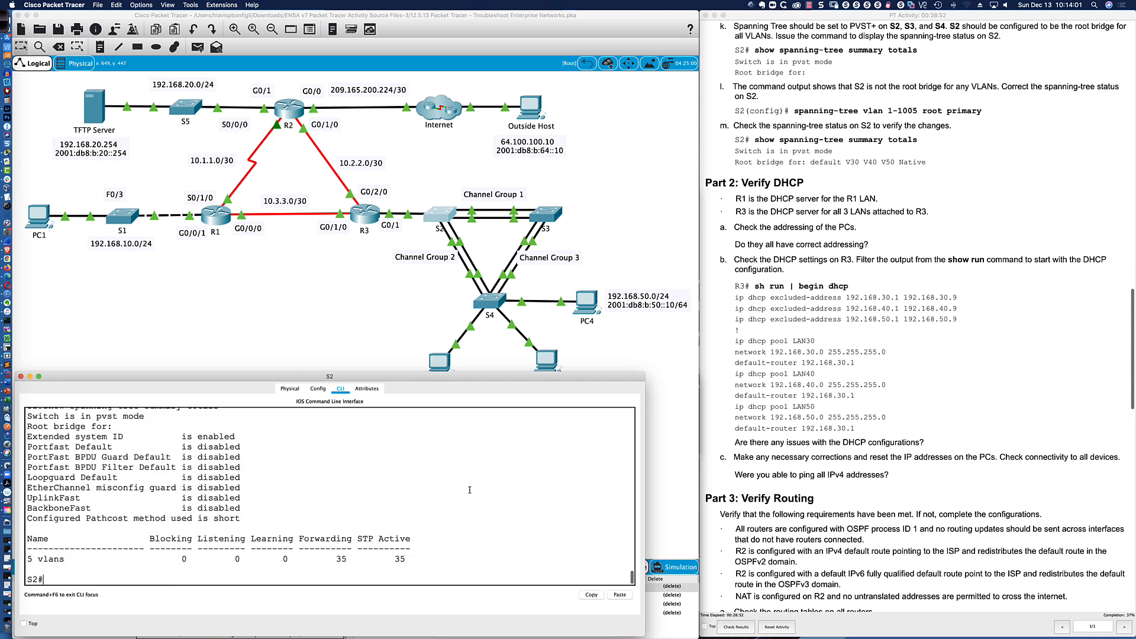
pyautogui.scroll(3, 76, 425)
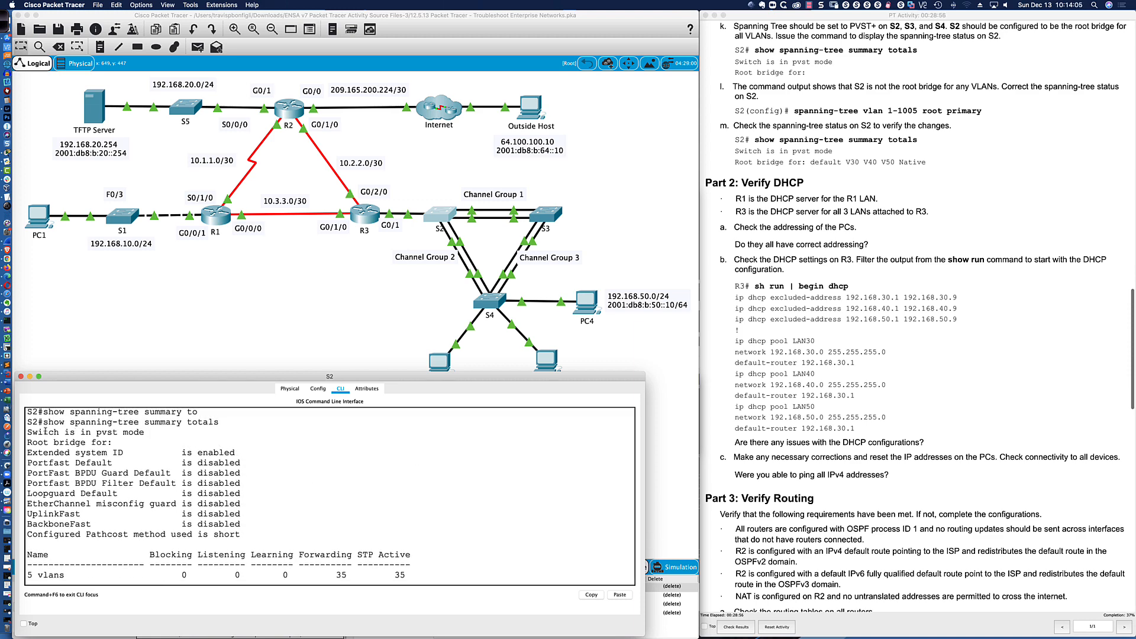
pyautogui.moveTo(45, 432); pyautogui.dragTo(146, 432)
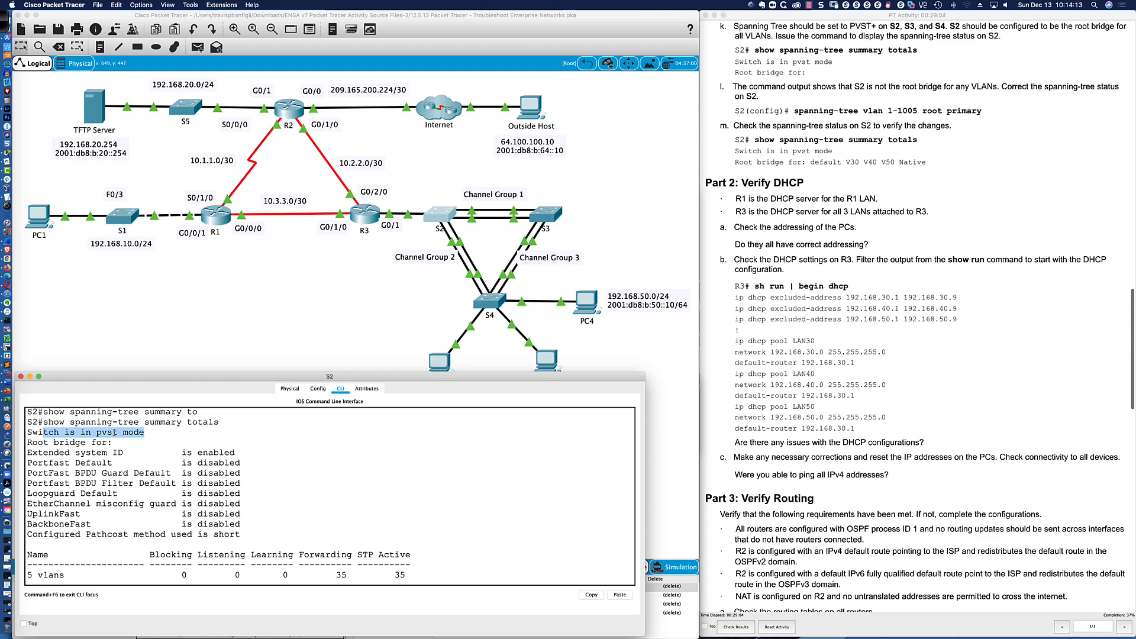
pyautogui.click(163, 439)
pyautogui.scroll(-2, 163, 439)
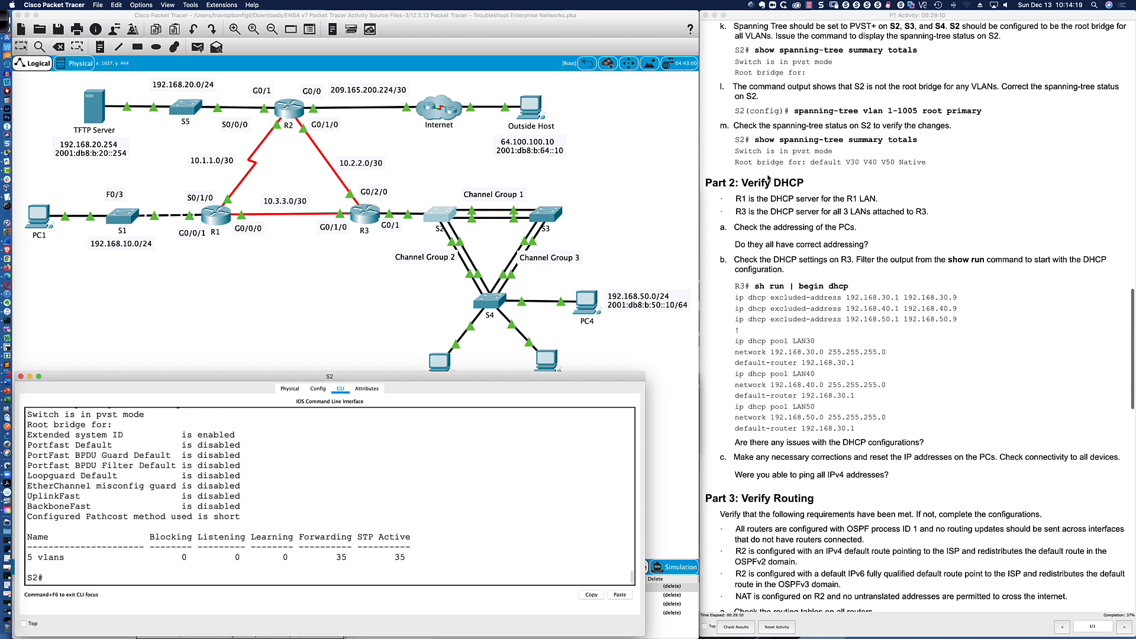
pyautogui.scroll(-3, 768, 178)
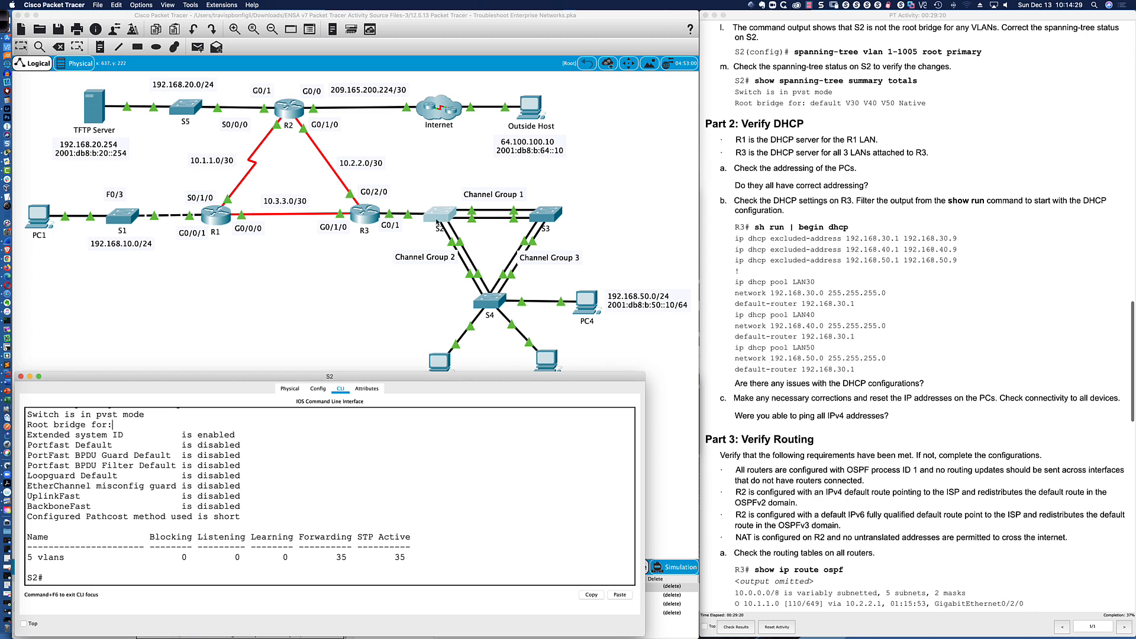
# Enter global configuration mode on S2 and make it the primary root bridge for VLANs 1-1005
pyautogui.press('Return')
pyautogui.press('Return')
pyautogui.press('Return')
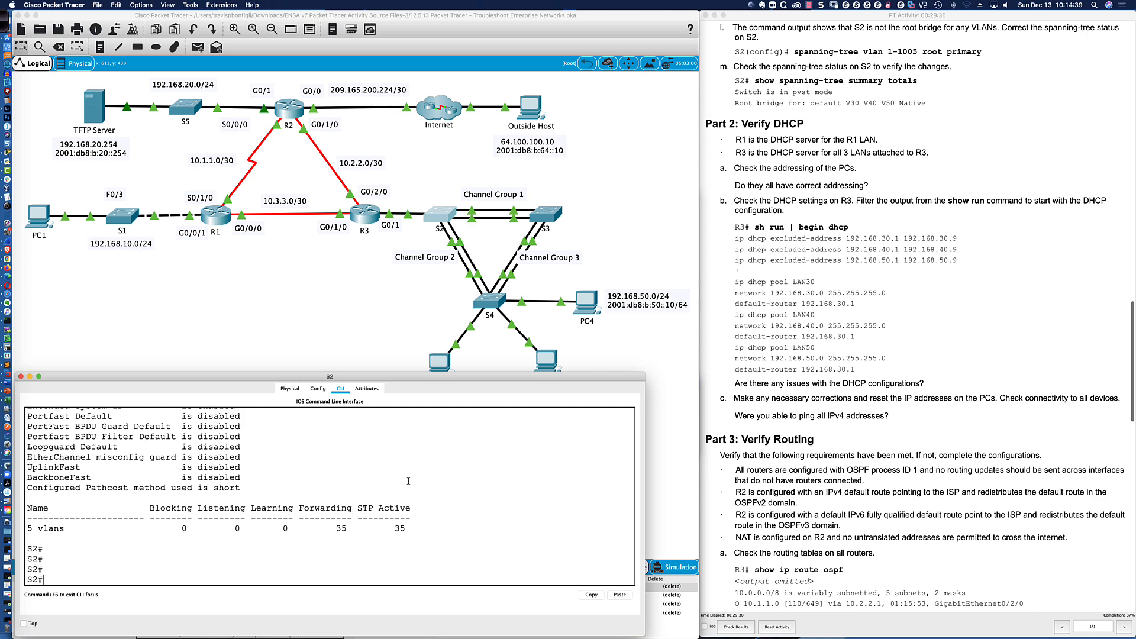
pyautogui.write('conf t')
pyautogui.press('Return')
pyautogui.write('span')
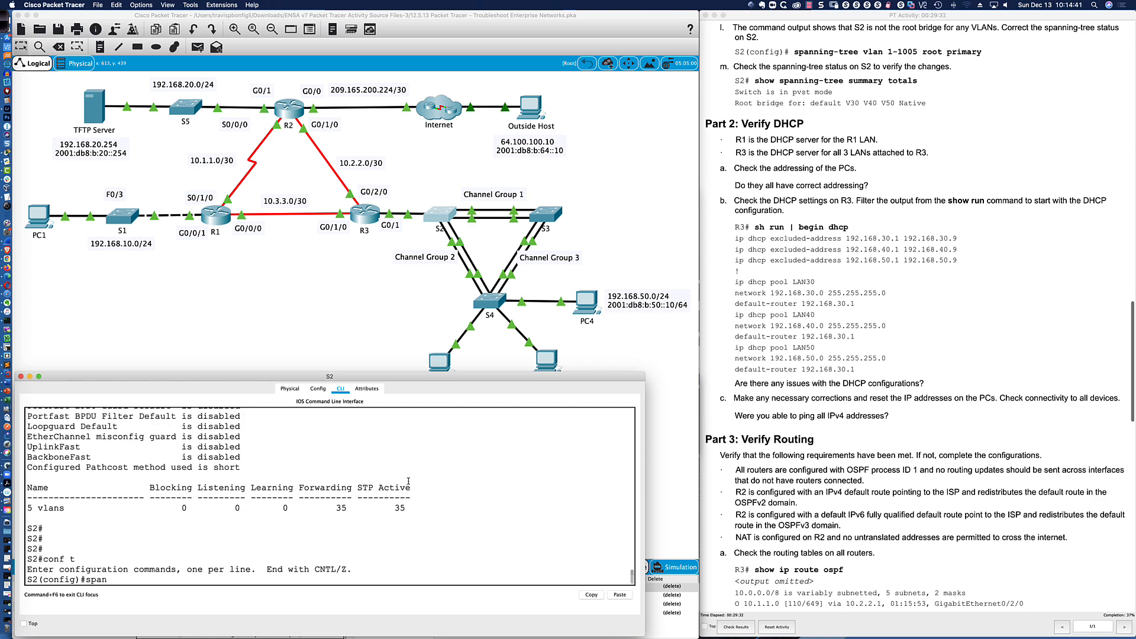
pyautogui.press('Tab')
pyautogui.write('vlan 1-1005ro')
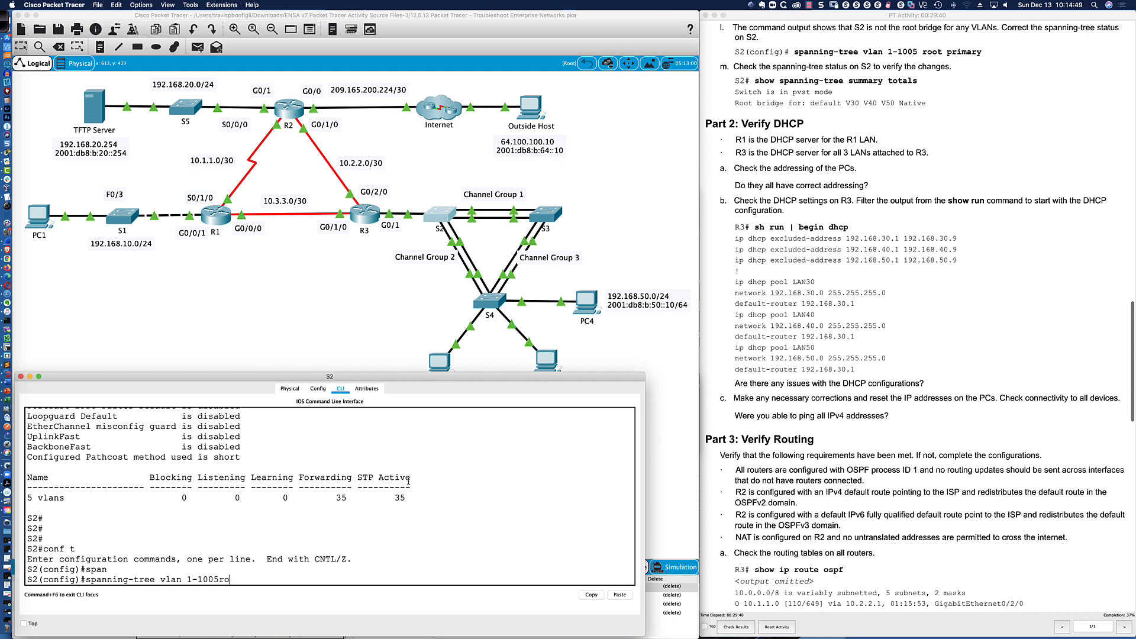
pyautogui.write('ot prim')
pyautogui.press('Tab')
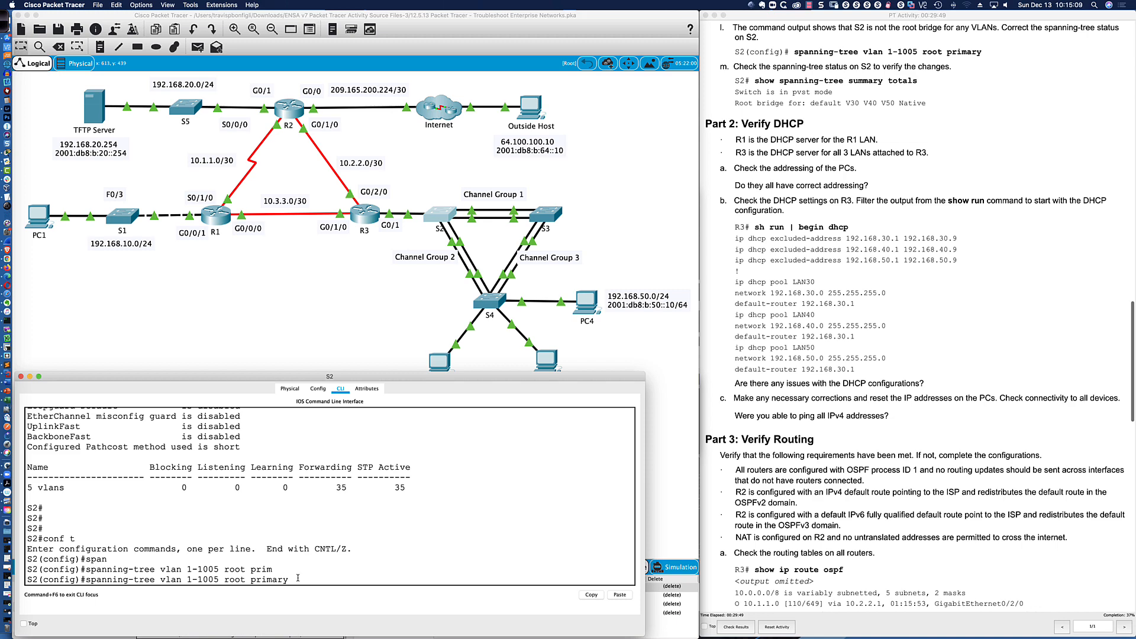
pyautogui.press('Return')
pyautogui.press('Return')
pyautogui.press('Return')
pyautogui.press('Return')
pyautogui.press('Return')
pyautogui.press('Return')
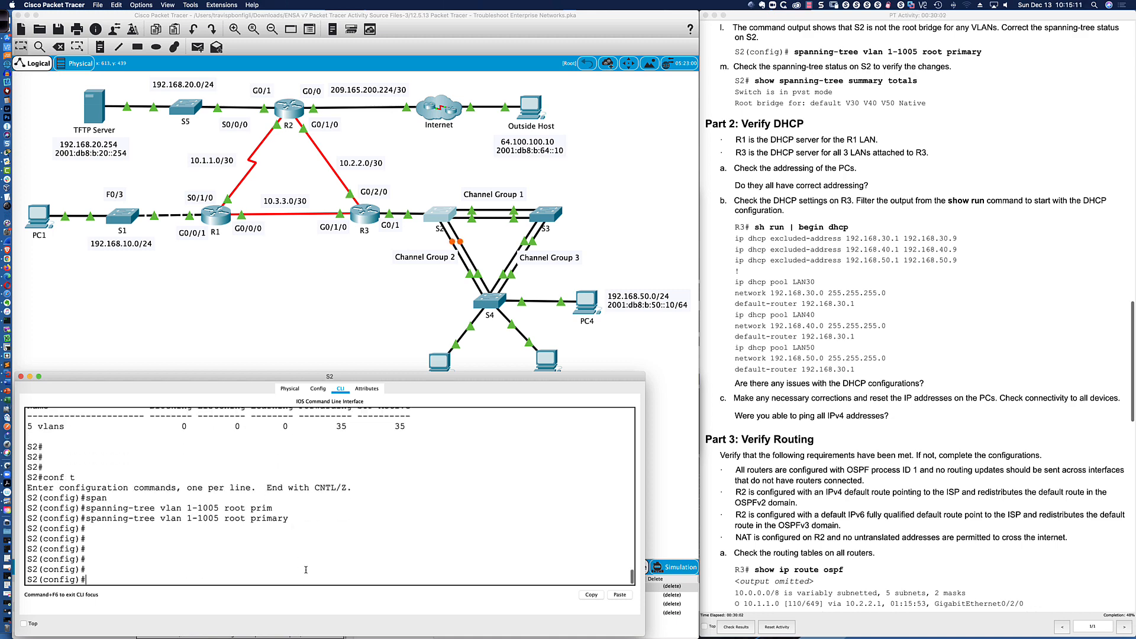
# Show the spanning-tree status from S2's configuration mode and check its root role and bridge priority for VLAN 1
pyautogui.write('do sh span')
pyautogui.press('Return')
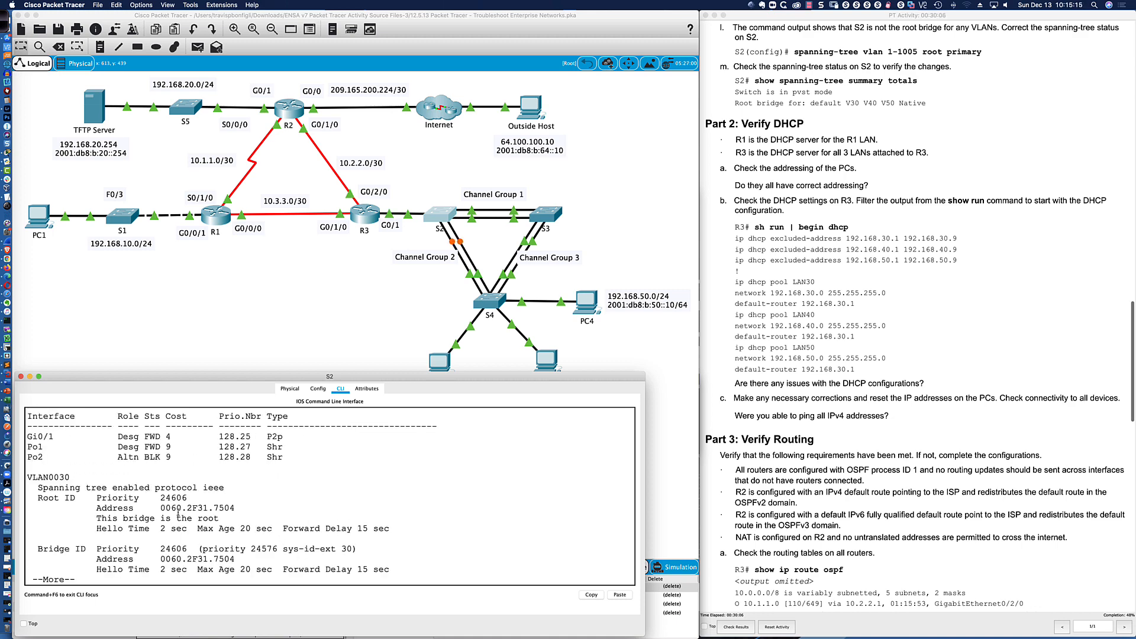
pyautogui.scroll(5, 179, 512)
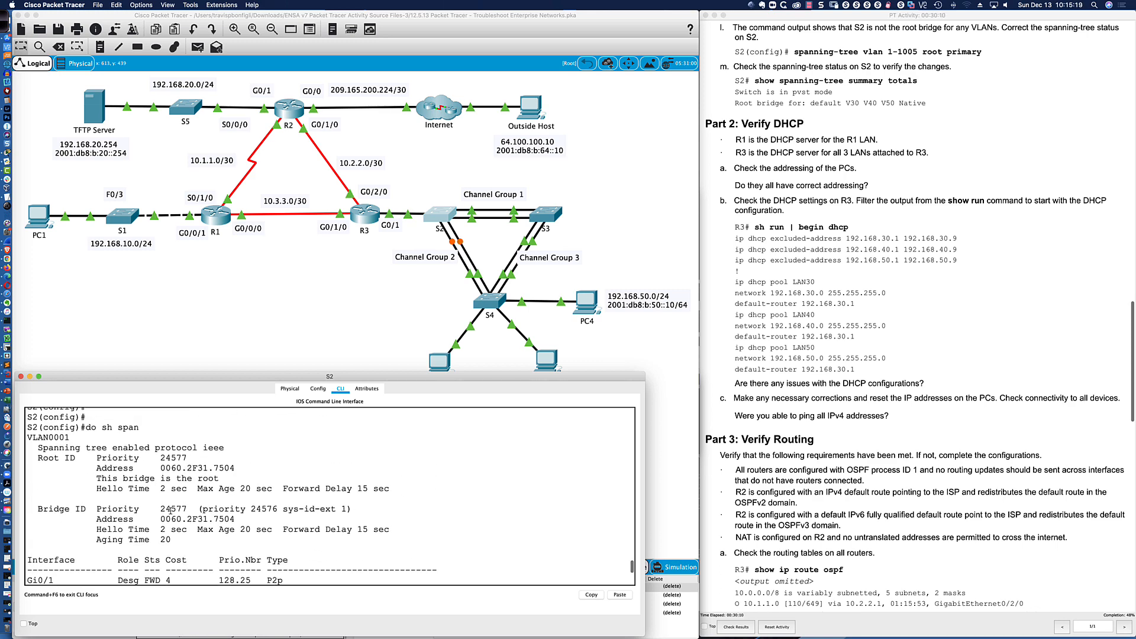
pyautogui.moveTo(251, 509); pyautogui.dragTo(279, 509)
pyautogui.scroll(3, 278, 509)
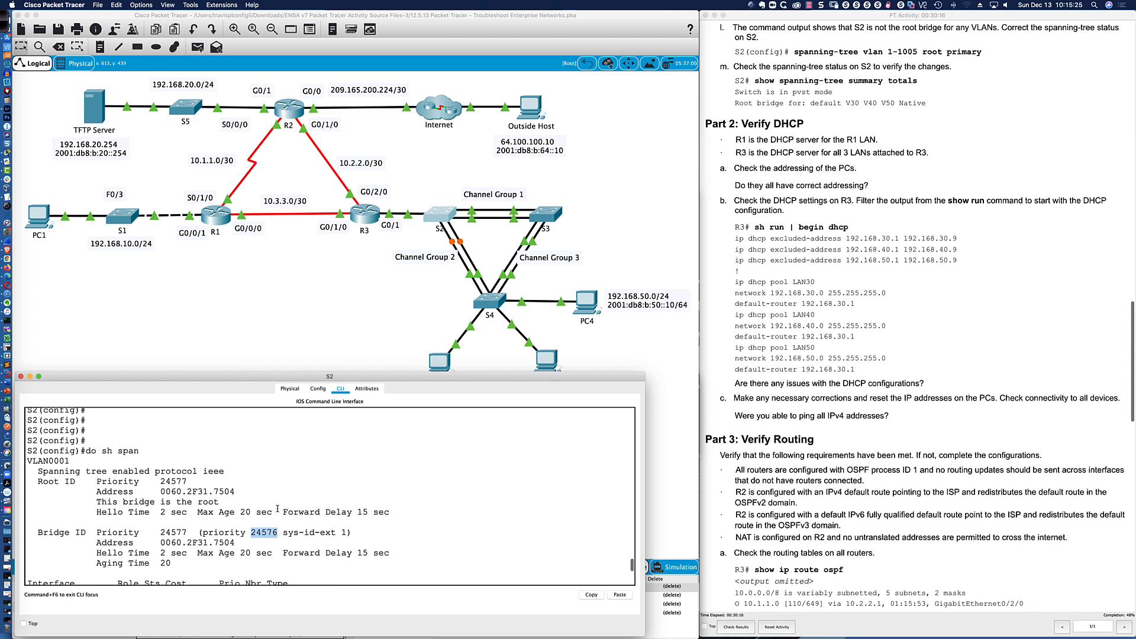
pyautogui.scroll(-2, 278, 509)
pyautogui.scroll(-1, 278, 509)
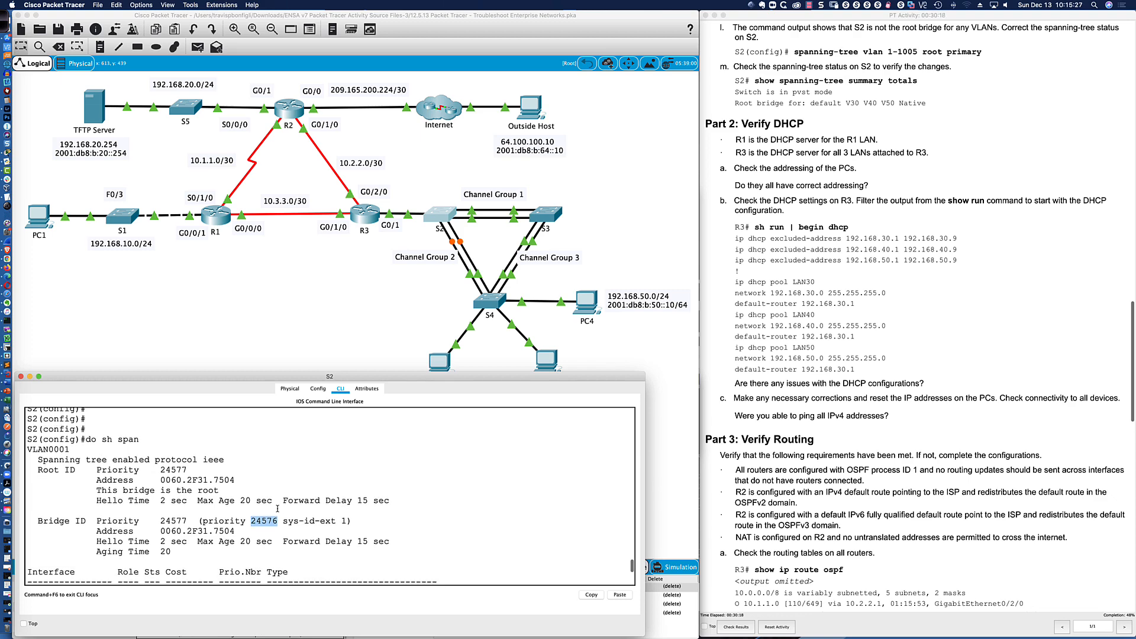
pyautogui.scroll(-1, 278, 509)
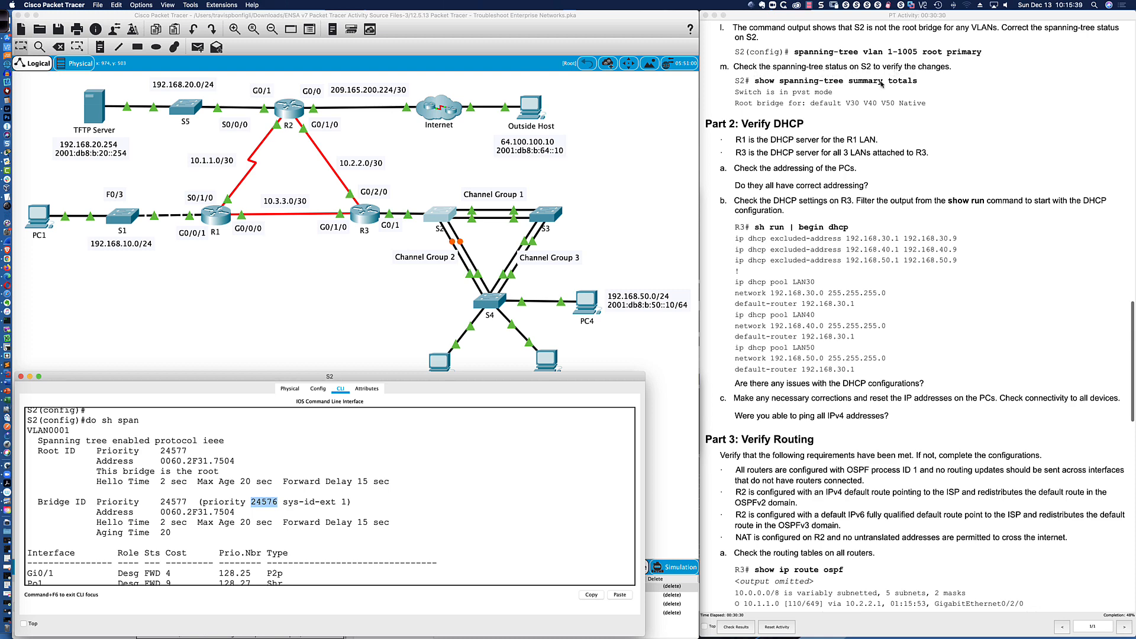
pyautogui.scroll(-10, 474, 452)
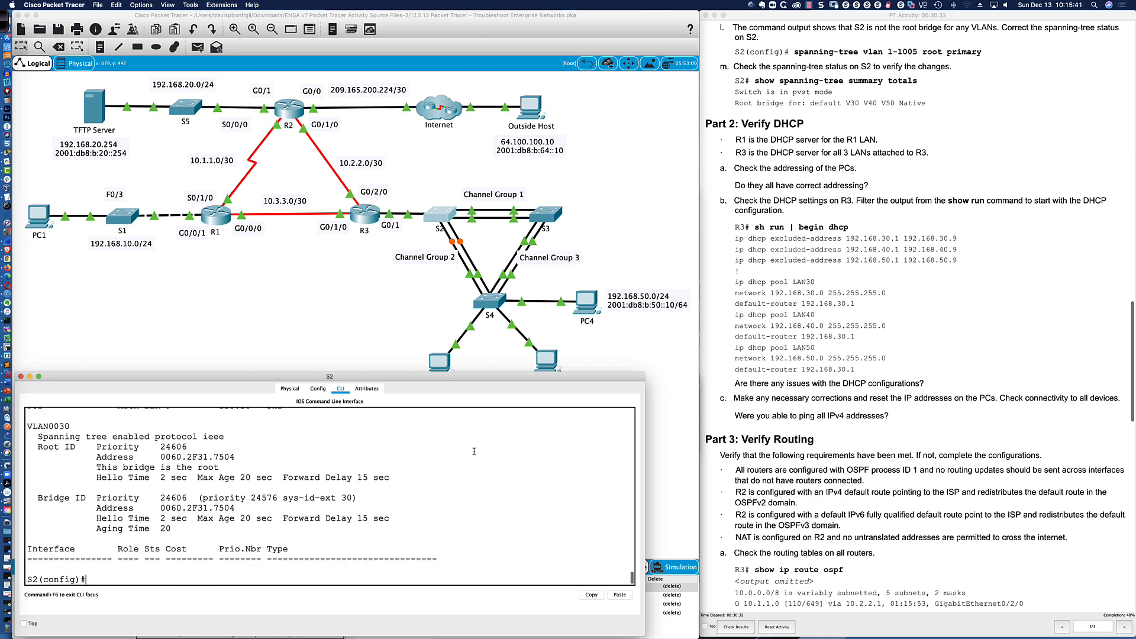
pyautogui.press('Up')
pyautogui.press('Up')
pyautogui.press('Up')
pyautogui.press('Down')
pyautogui.press('Down')
pyautogui.press('Return')
pyautogui.press('Return')
pyautogui.press('Return')
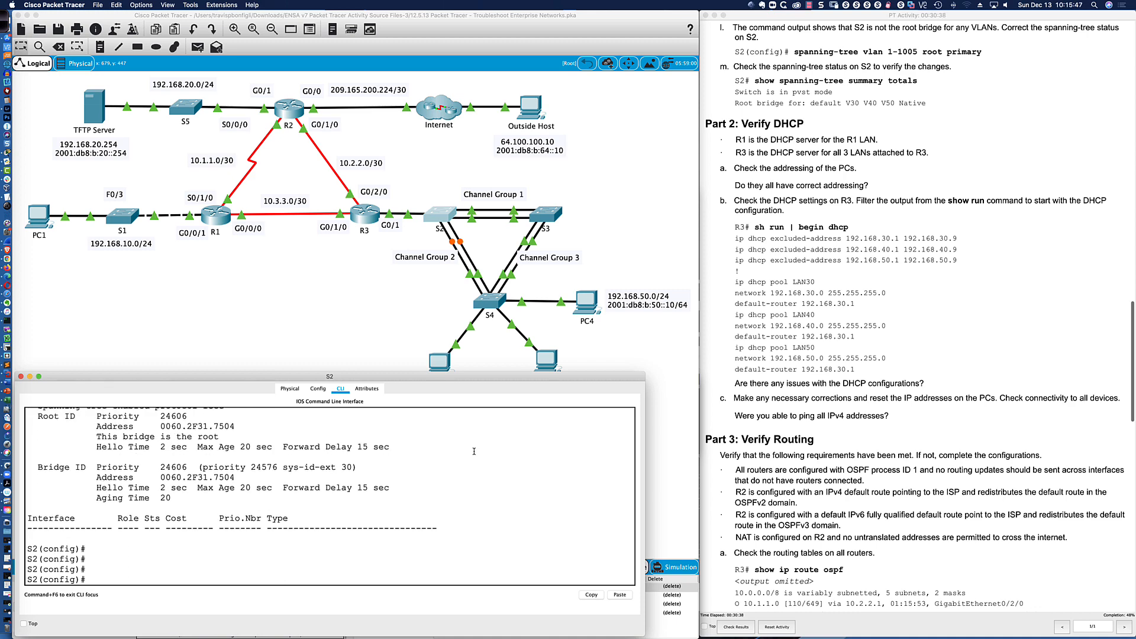
# Show the spanning-tree summary totals on S2 from configuration mode with "do sh spanning-tree summ tot"
pyautogui.write('dosh span')
pyautogui.press('Tab')
pyautogui.write('nin')
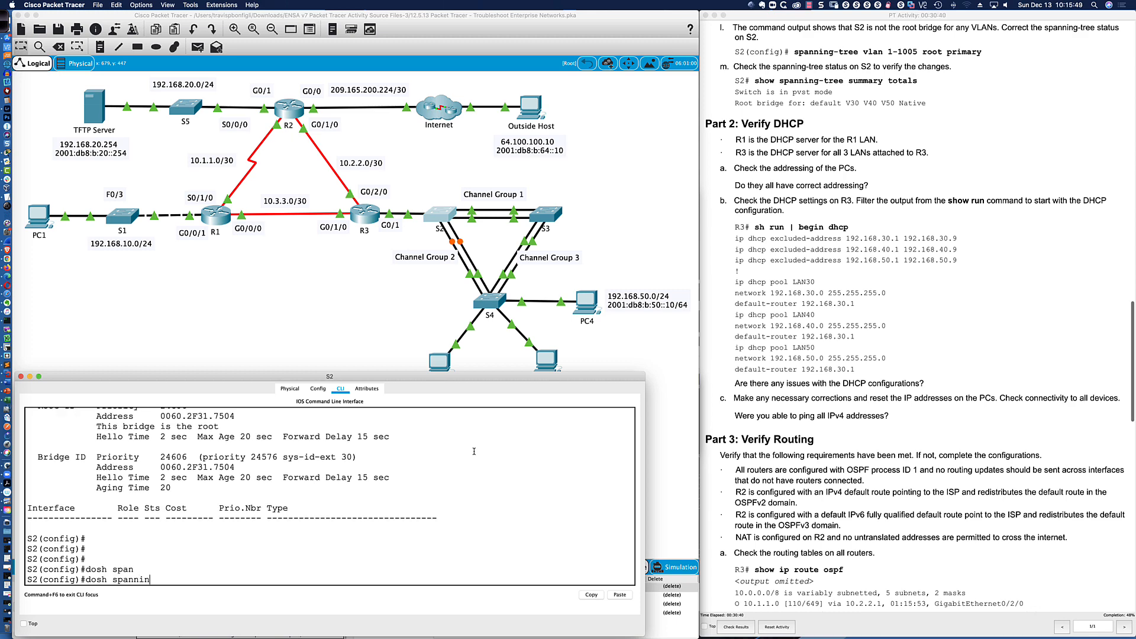
pyautogui.write('g-tree summ tot')
pyautogui.press('Return')
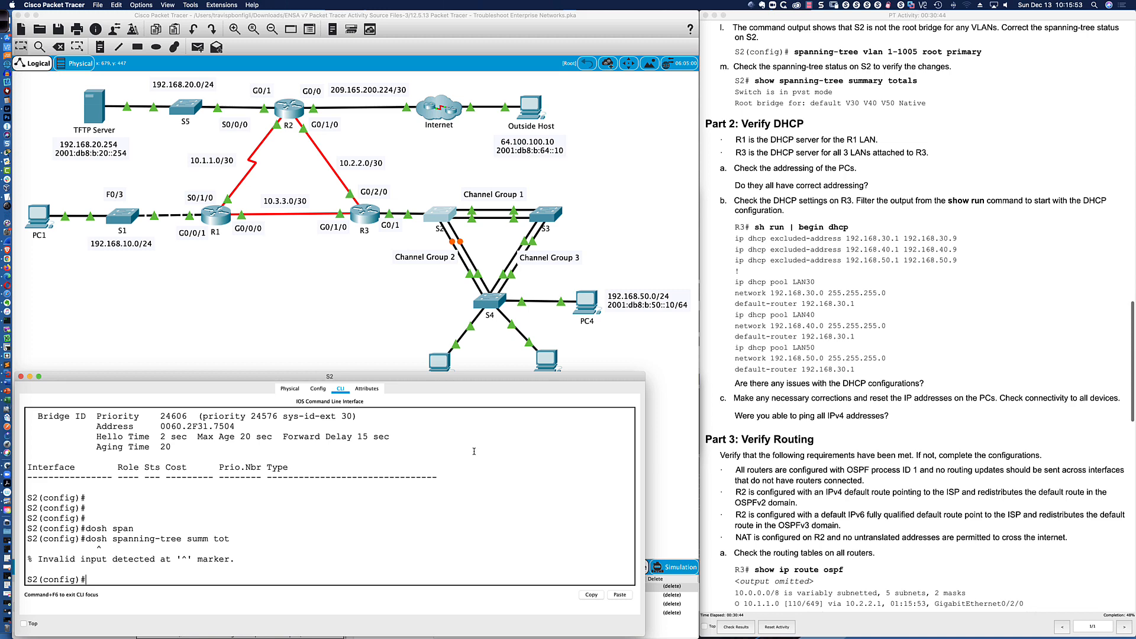
pyautogui.press('Up')
pyautogui.press('Left')
pyautogui.press('Left')
pyautogui.press('Left')
pyautogui.press('Left')
pyautogui.press('Return')
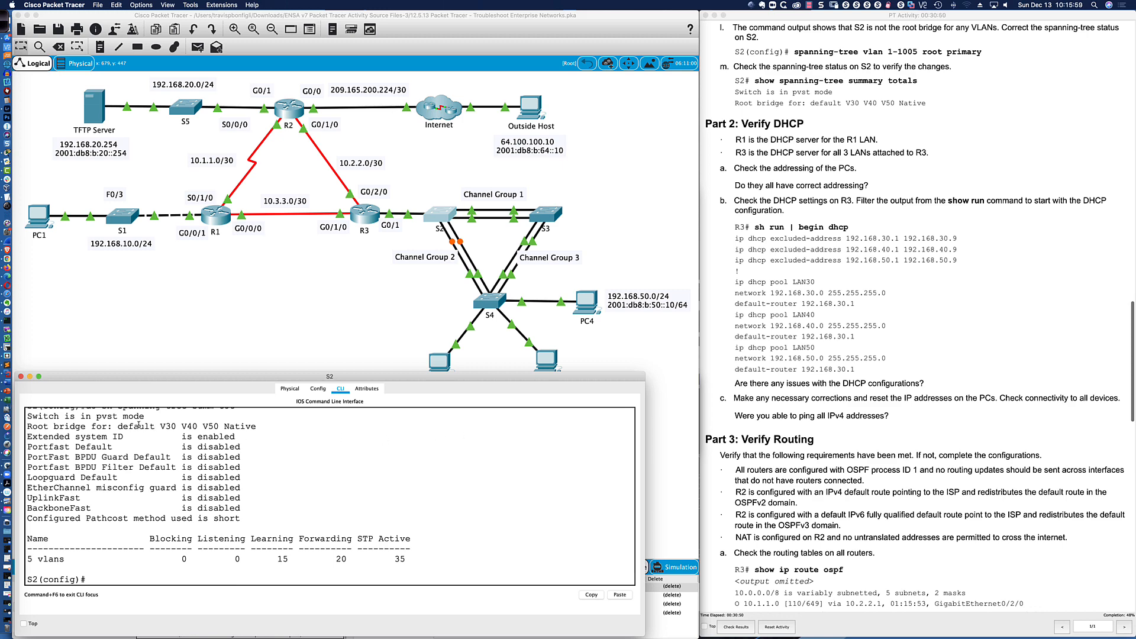
# Check the spanning-tree mode line and the root bridge line in S2's summary output
pyautogui.scroll(3, 142, 438)
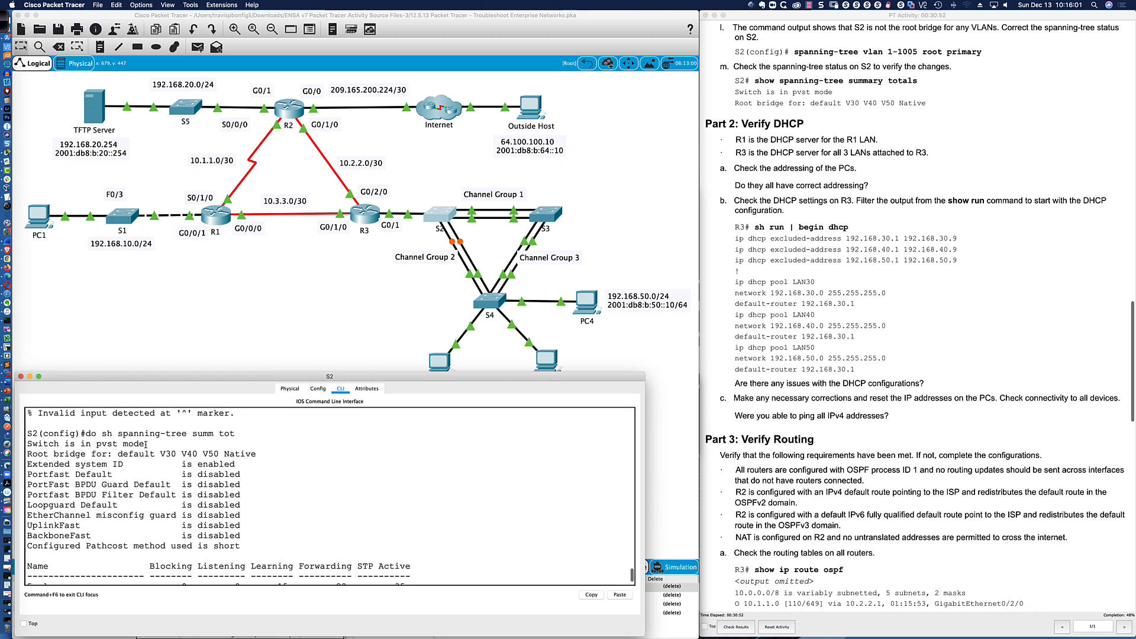
pyautogui.moveTo(60, 444); pyautogui.dragTo(146, 445)
pyautogui.scroll(-3, 139, 456)
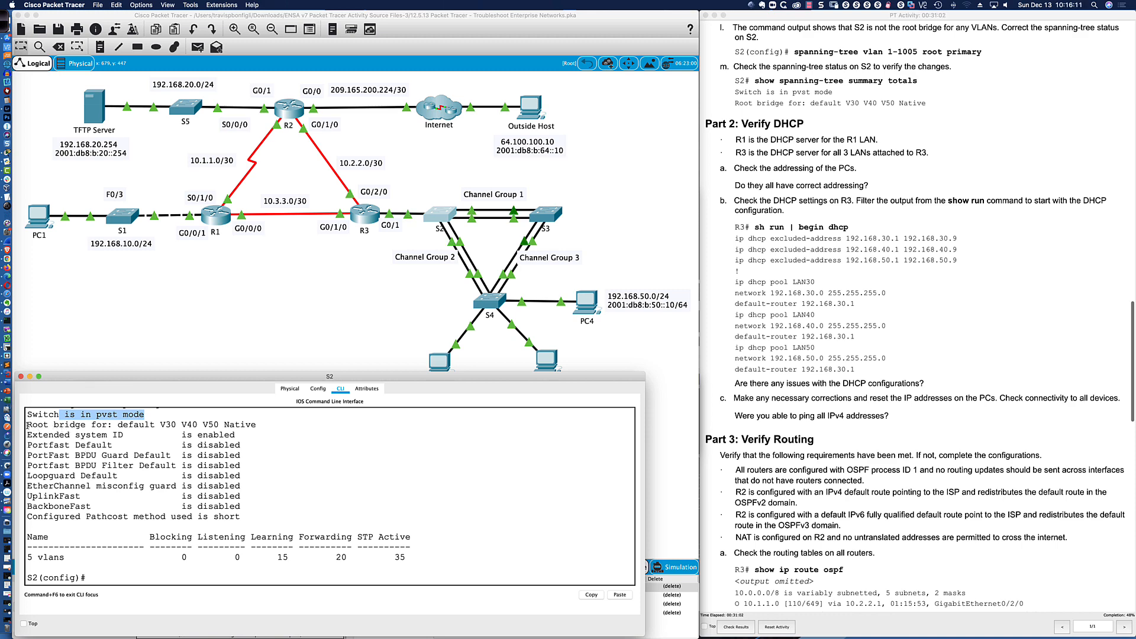
pyautogui.moveTo(27, 425); pyautogui.dragTo(260, 427)
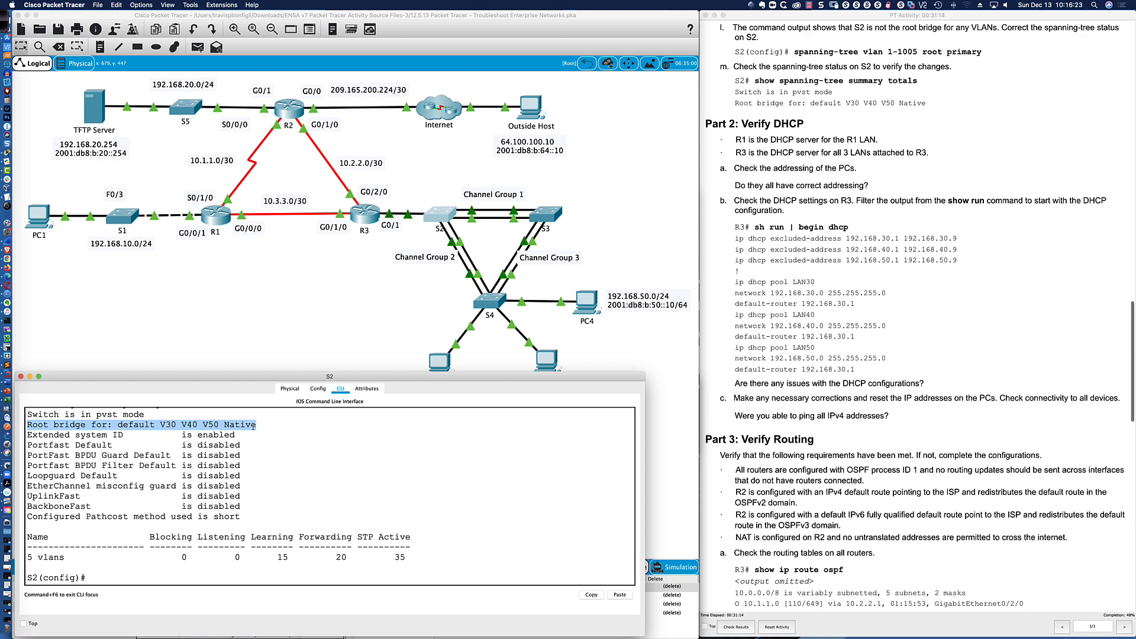
# List S2's per-VLAN spanning-tree status with "do sh span" and check the root bridge line for VLAN 1
pyautogui.click(111, 580)
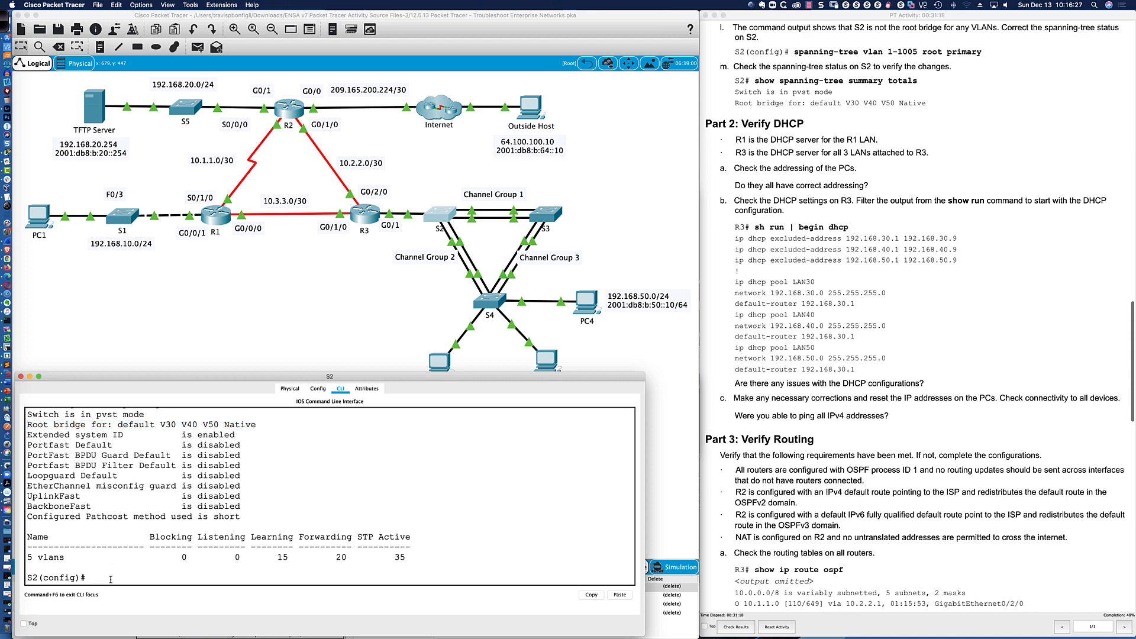
pyautogui.write('do sh spa')
pyautogui.press('Return')
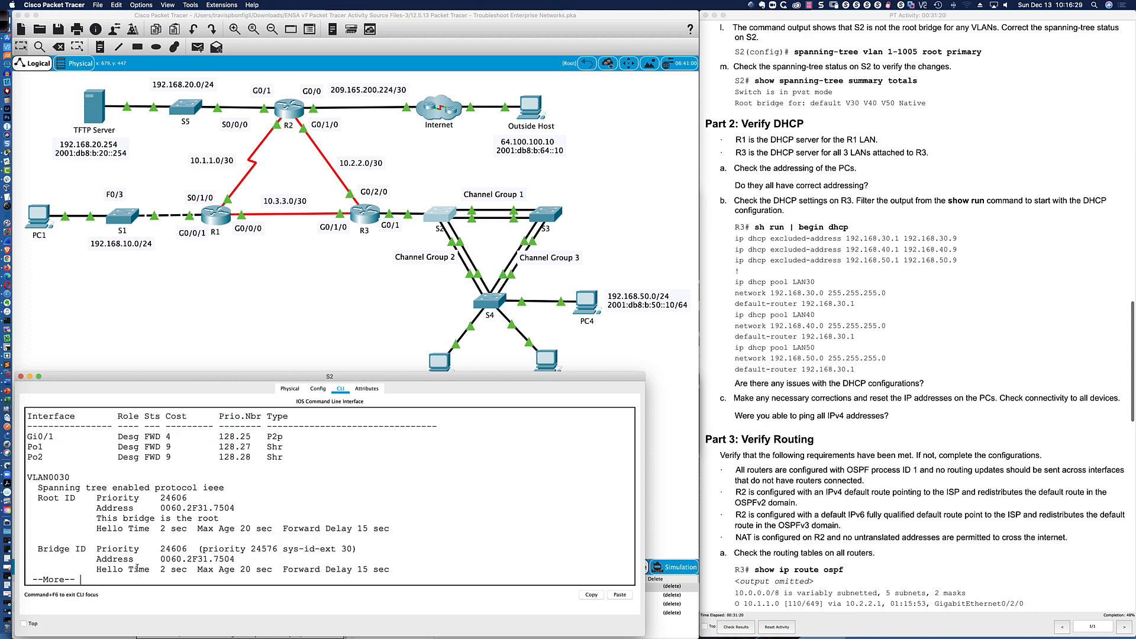
pyautogui.press('Return')
pyautogui.press('Return')
pyautogui.press('Return')
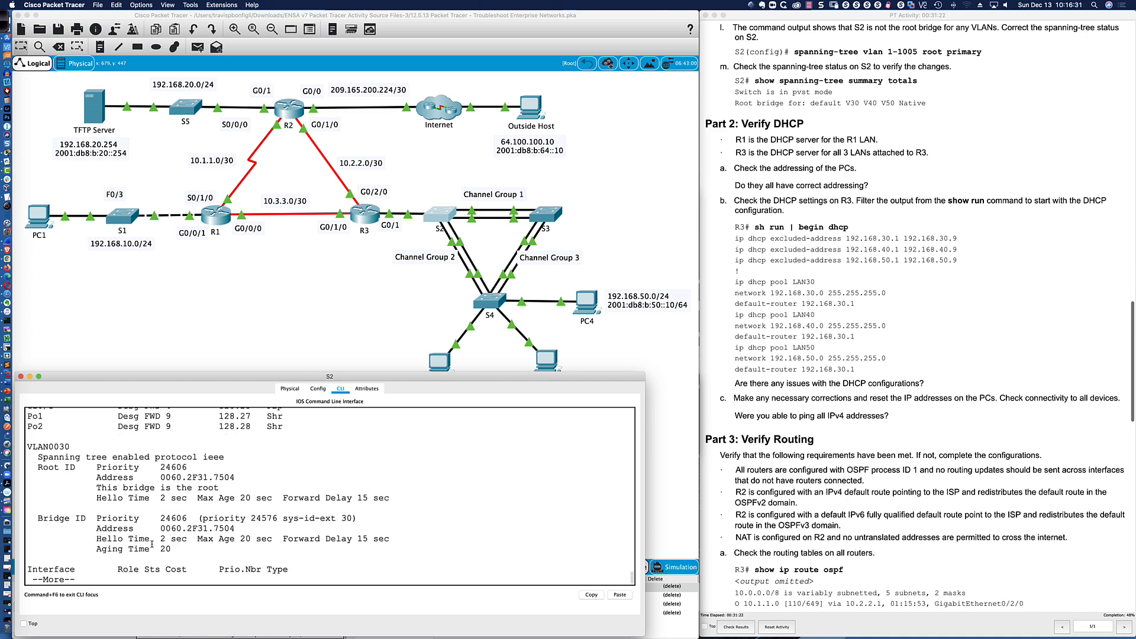
pyautogui.scroll(5, 201, 519)
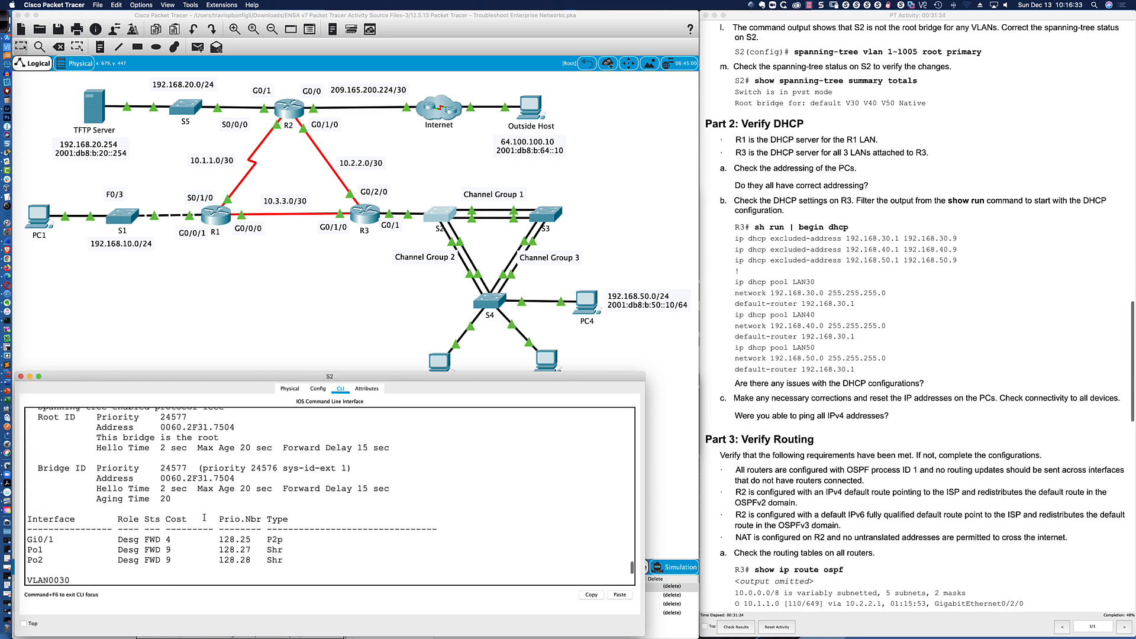
pyautogui.scroll(2, 204, 518)
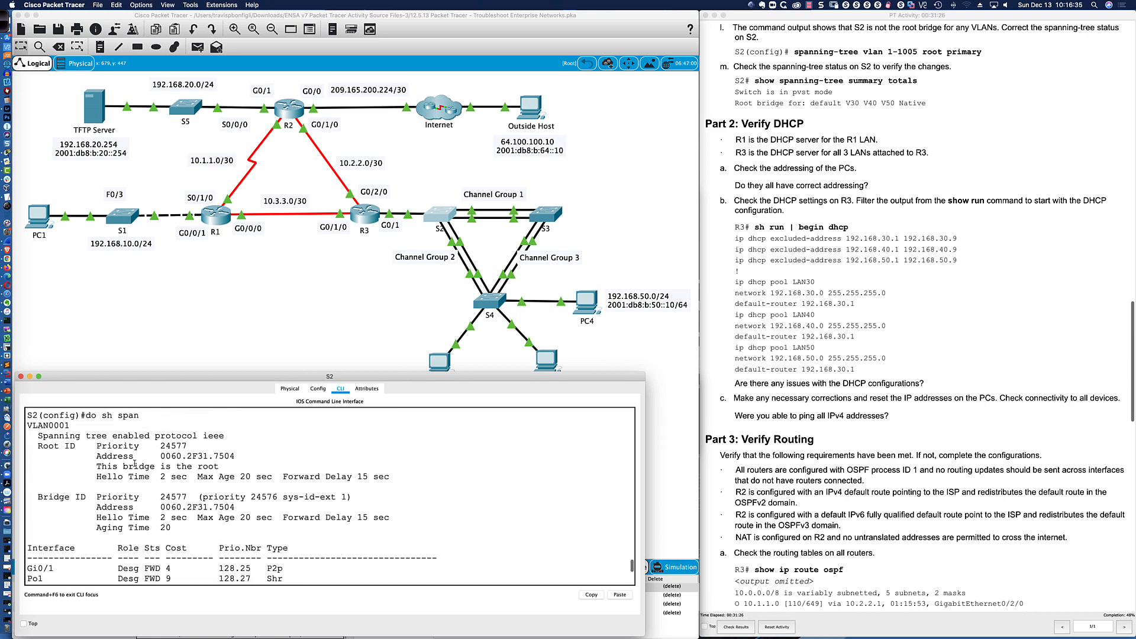
pyautogui.moveTo(99, 466); pyautogui.dragTo(221, 464)
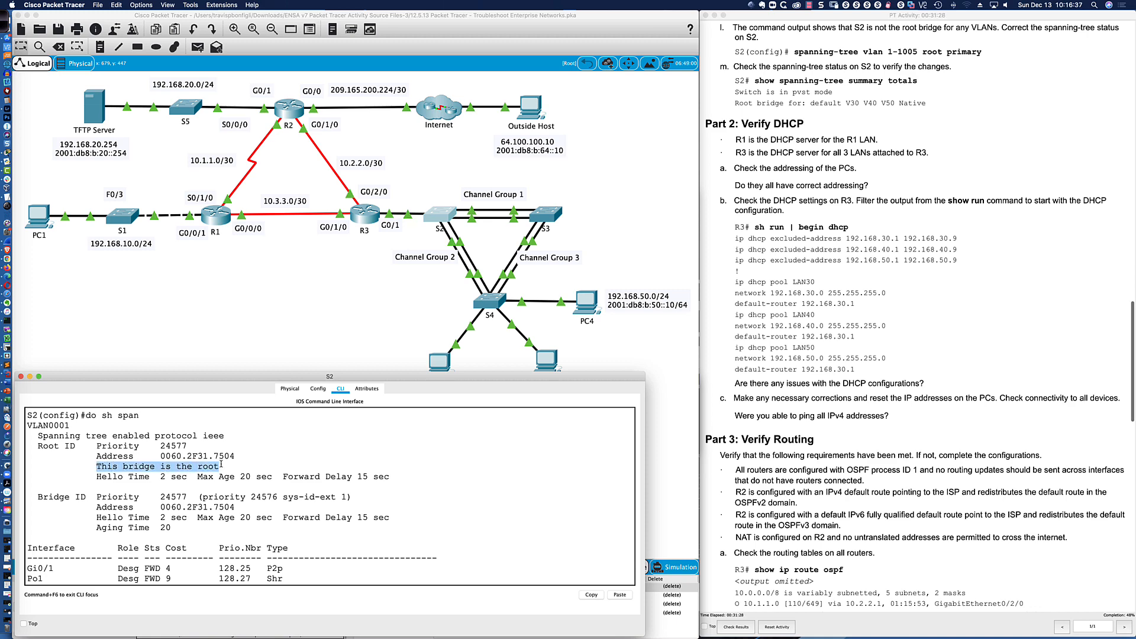
# Continue through S2's spanning-tree output and examine VLAN 30's root status and port roles, up to VLAN 40
pyautogui.scroll(-7, 169, 501)
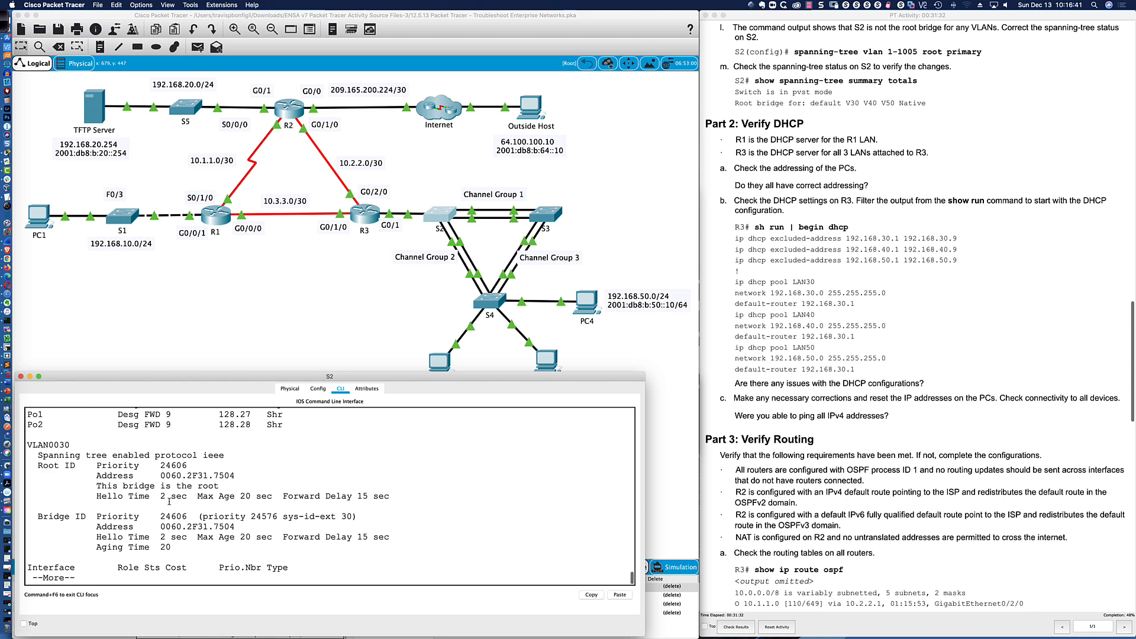
pyautogui.press('Return')
pyautogui.press('Return')
pyautogui.press('Return')
pyautogui.press('Return')
pyautogui.press('Return')
pyautogui.press('Return')
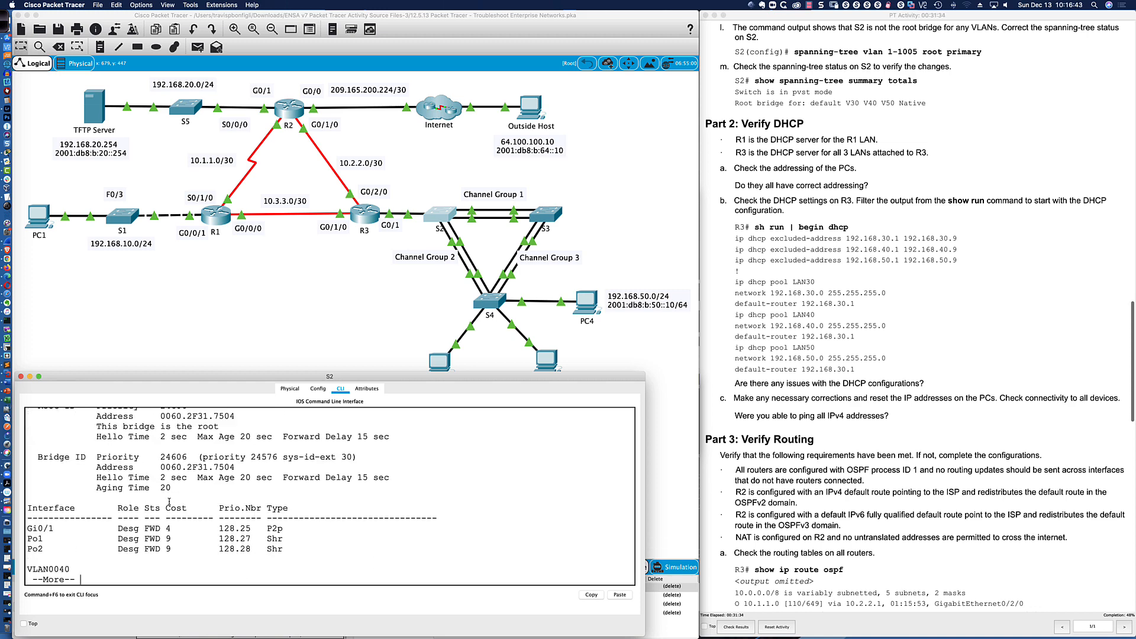
# Page through S2's spanning-tree output for VLAN 30 and VLAN 40, checking the root bridge line of each
pyautogui.moveTo(97, 426); pyautogui.dragTo(219, 427)
pyautogui.scroll(2, 125, 483)
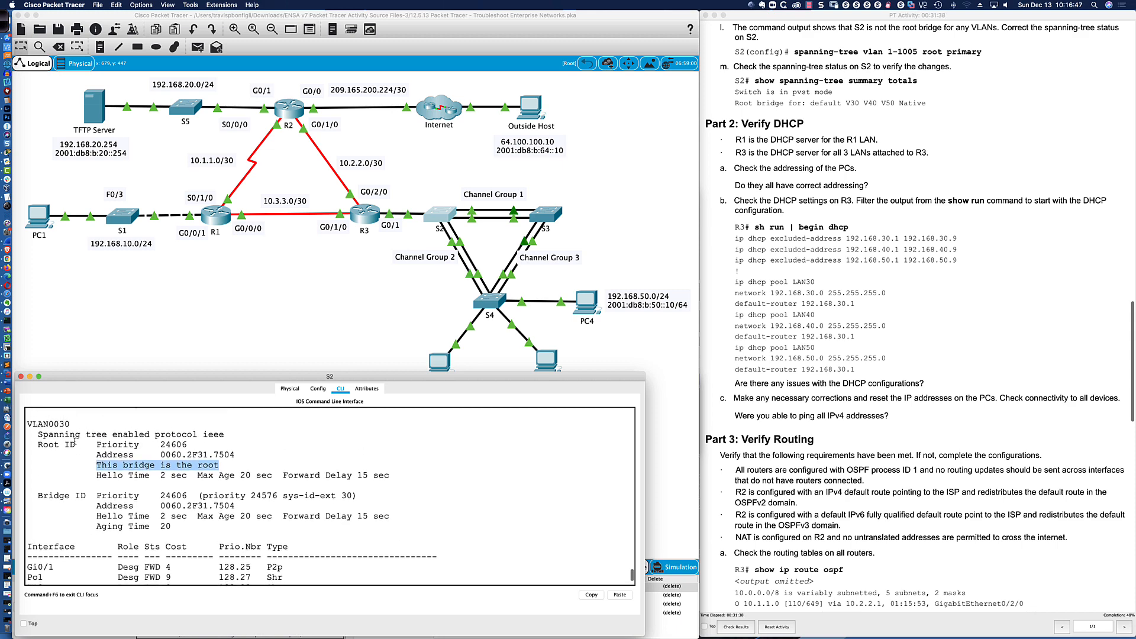
pyautogui.scroll(-4, 125, 483)
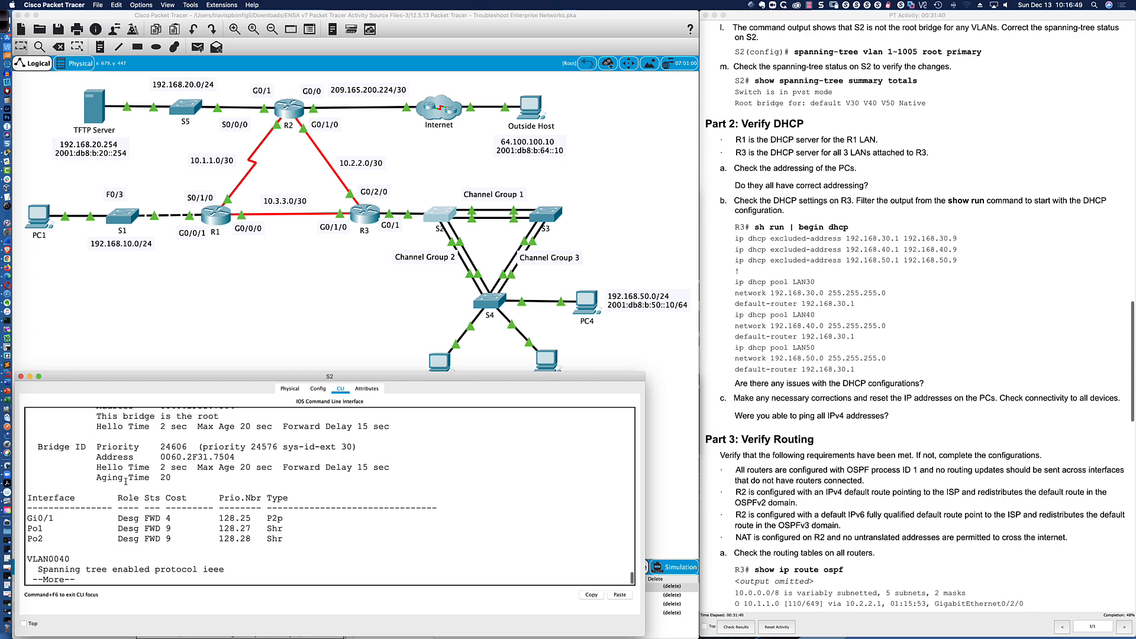
pyautogui.press('Return')
pyautogui.press('Return')
pyautogui.press('Return')
pyautogui.press('Return')
pyautogui.press('Return')
pyautogui.press('Return')
pyautogui.press('Return')
pyautogui.press('Return')
pyautogui.press('Return')
pyautogui.press('Return')
pyautogui.press('Return')
pyautogui.press('Return')
pyautogui.press('Return')
pyautogui.press('Return')
pyautogui.press('Return')
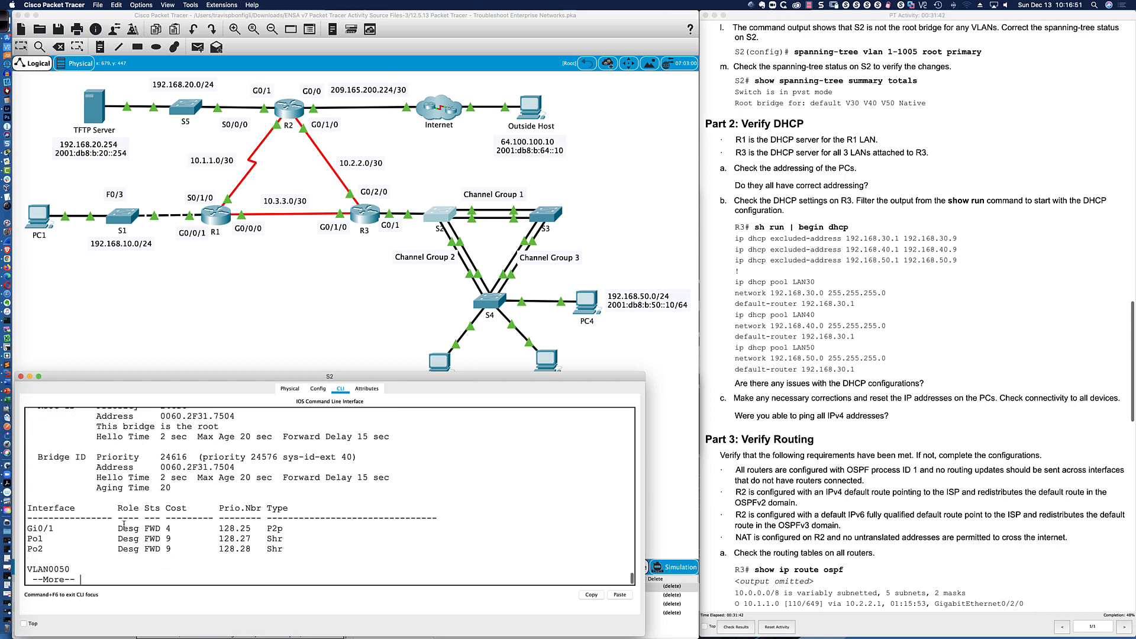
pyautogui.moveTo(93, 416); pyautogui.dragTo(217, 419)
# Page on to the VLAN 50 entry in S2's spanning-tree output and quit the listing
pyautogui.press('Return')
pyautogui.press('Return')
pyautogui.press('Return')
pyautogui.press('Return')
pyautogui.press('Return')
pyautogui.press('Return')
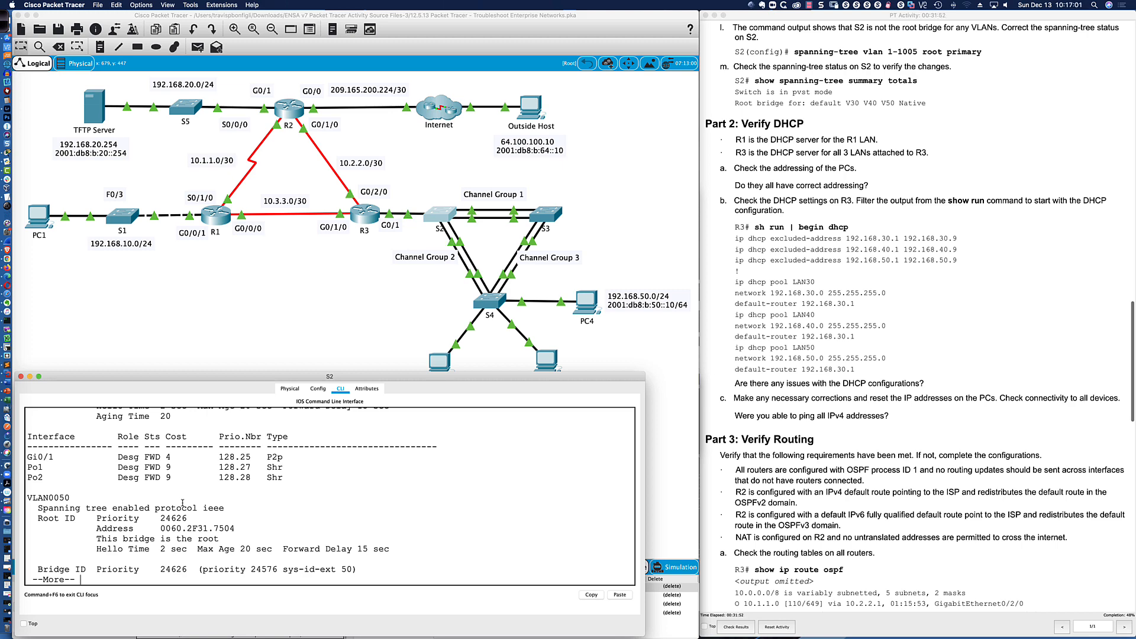
pyautogui.write('q')
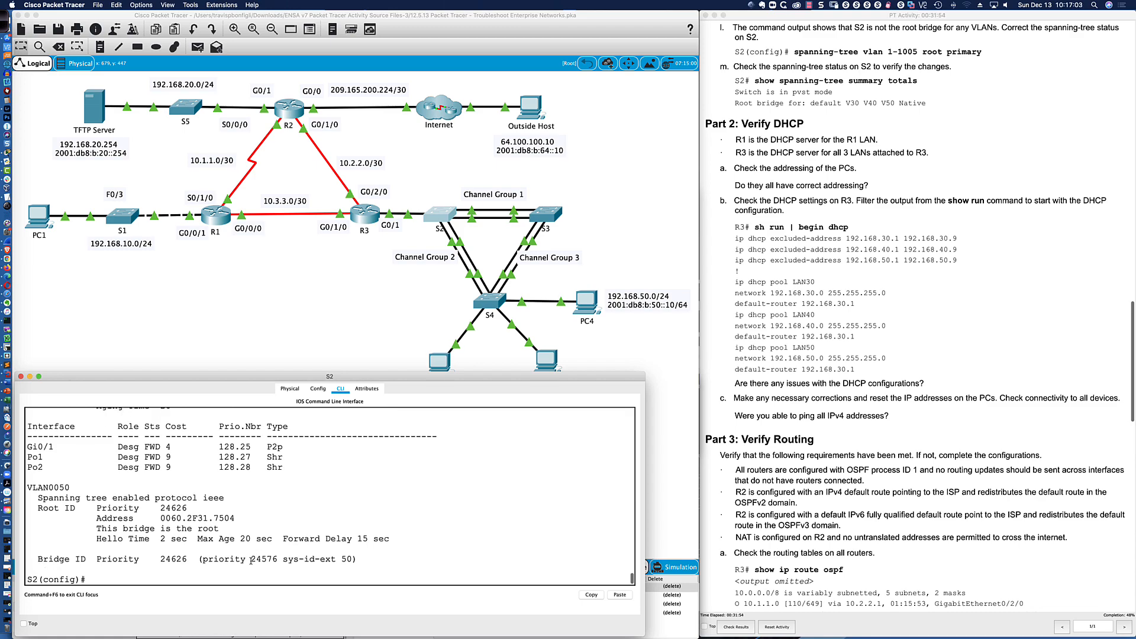
# Display the spanning-tree summary totals on S2 from configuration mode and check which VLANs it is root bridge for
pyautogui.write('do sh spanning-tree summ tot')
pyautogui.press('Return')
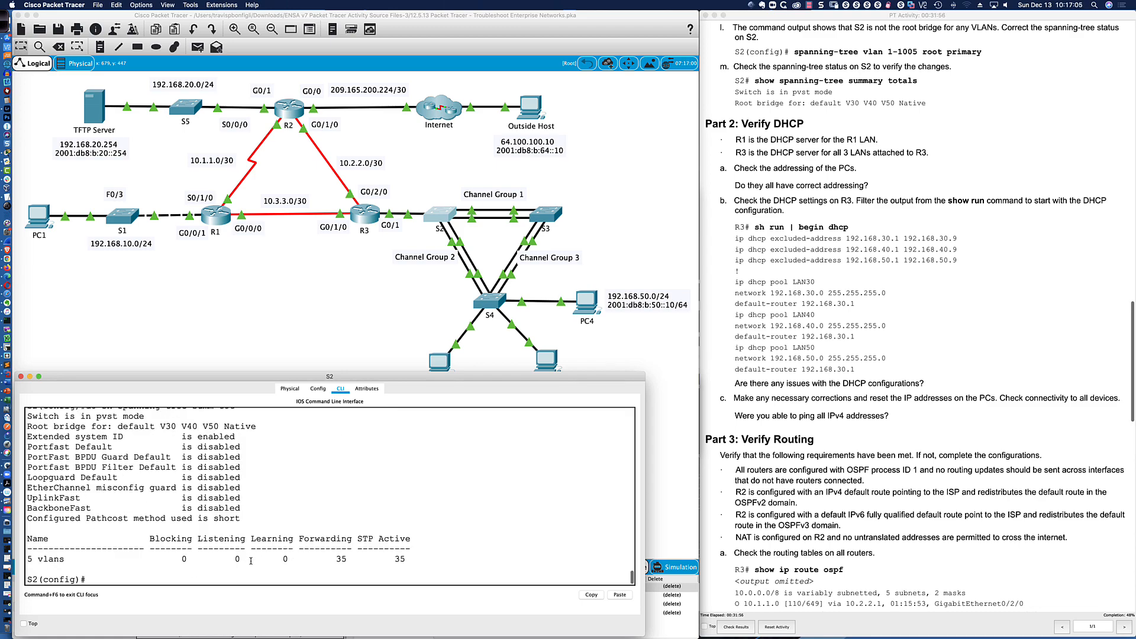
pyautogui.hotkey('ctrl', 'Up')
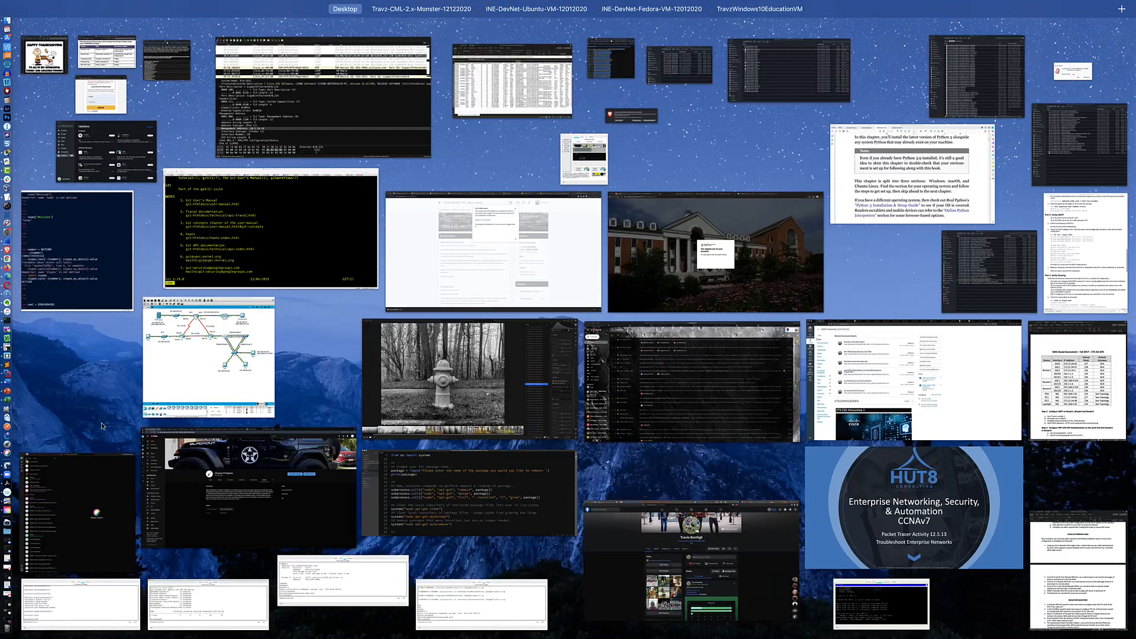
pyautogui.hotkey('ctrl', 'Up')
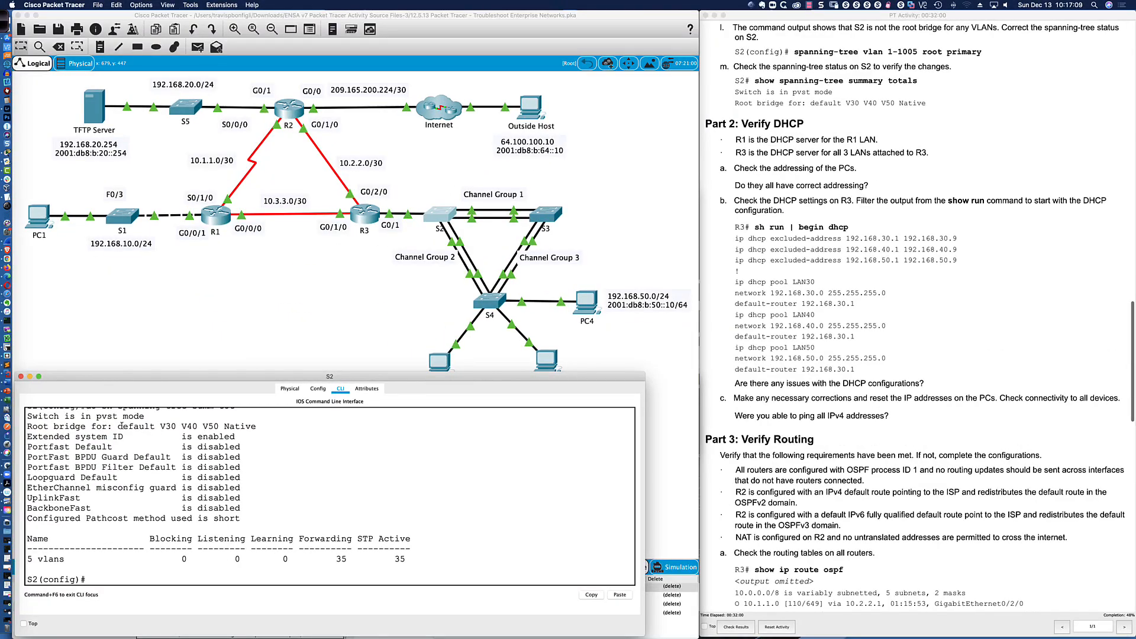
pyautogui.moveTo(119, 426); pyautogui.dragTo(258, 428)
pyautogui.click(312, 456)
# Review the Part 2 DHCP instructions and check PC2's addressing in its IP Configuration utility
pyautogui.scroll(-5, 802, 115)
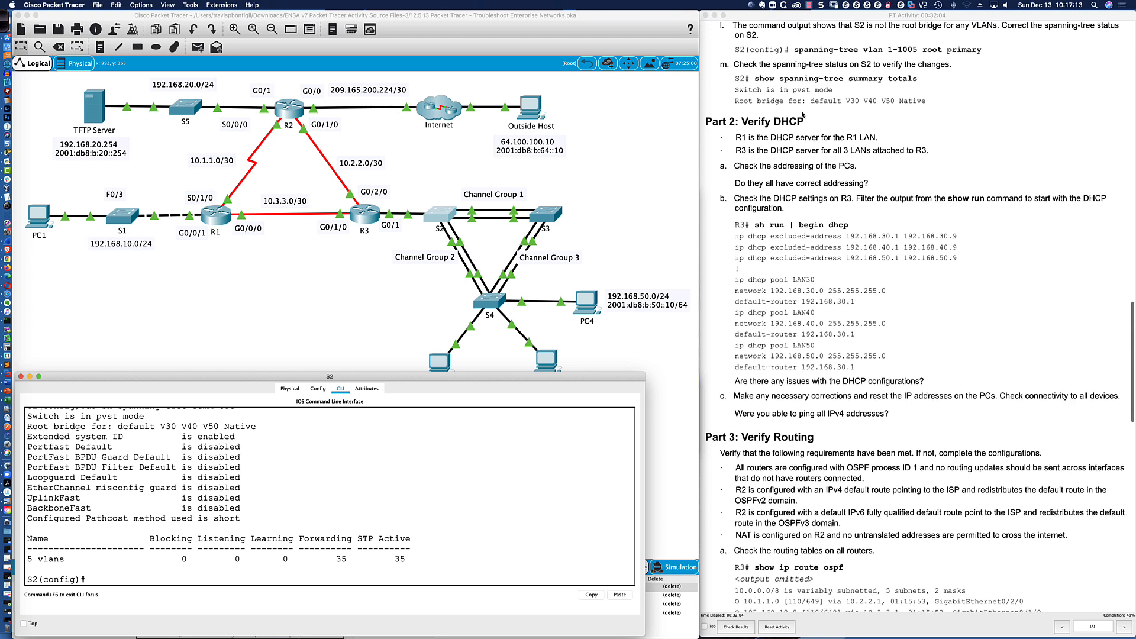
pyautogui.scroll(-5, 802, 114)
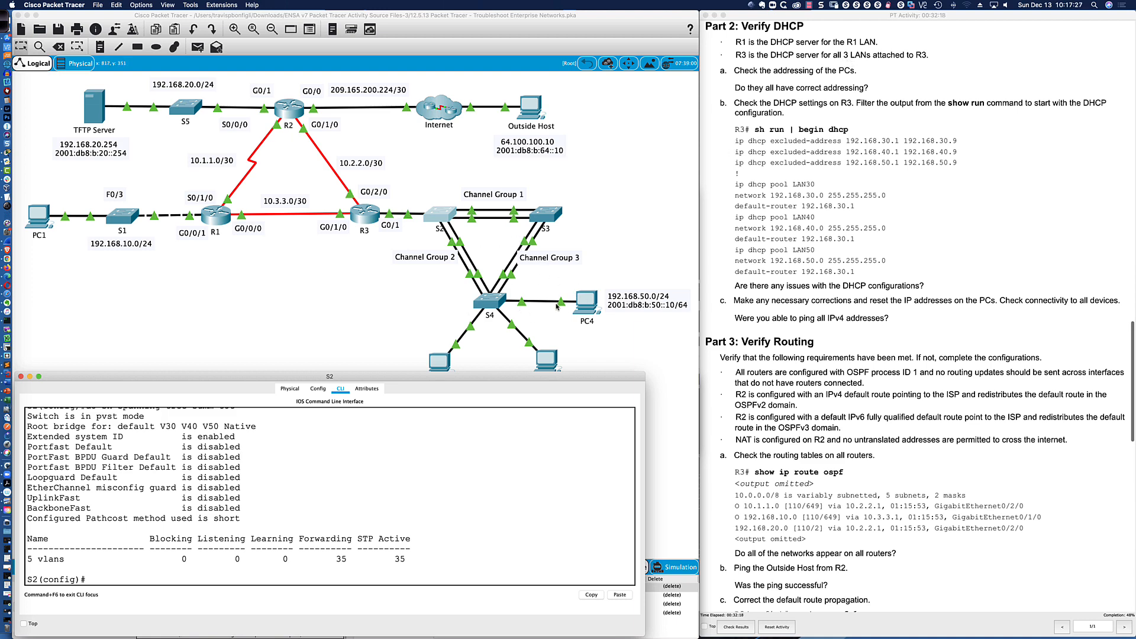
pyautogui.scroll(-2, 748, 66)
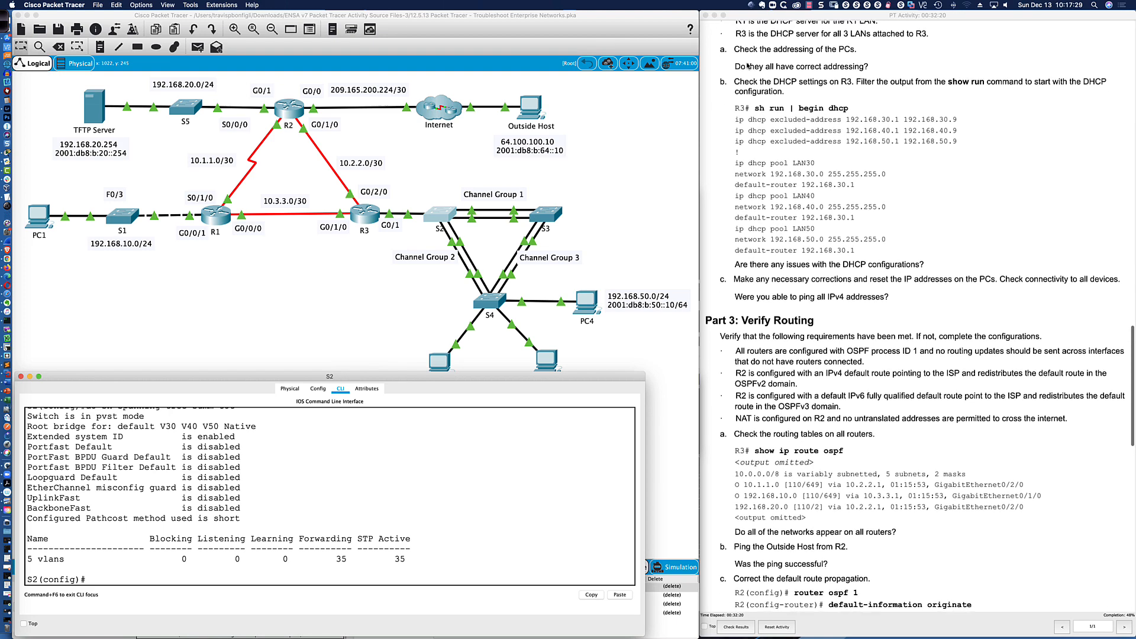
pyautogui.scroll(-1, 747, 66)
pyautogui.scroll(-1, 748, 66)
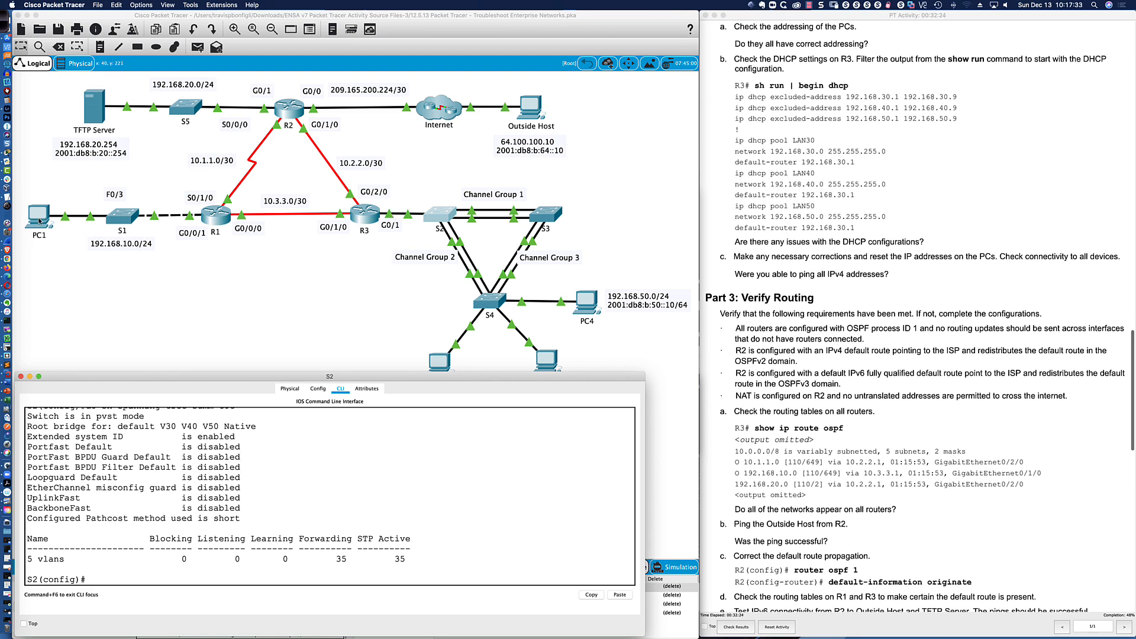
pyautogui.click(475, 364)
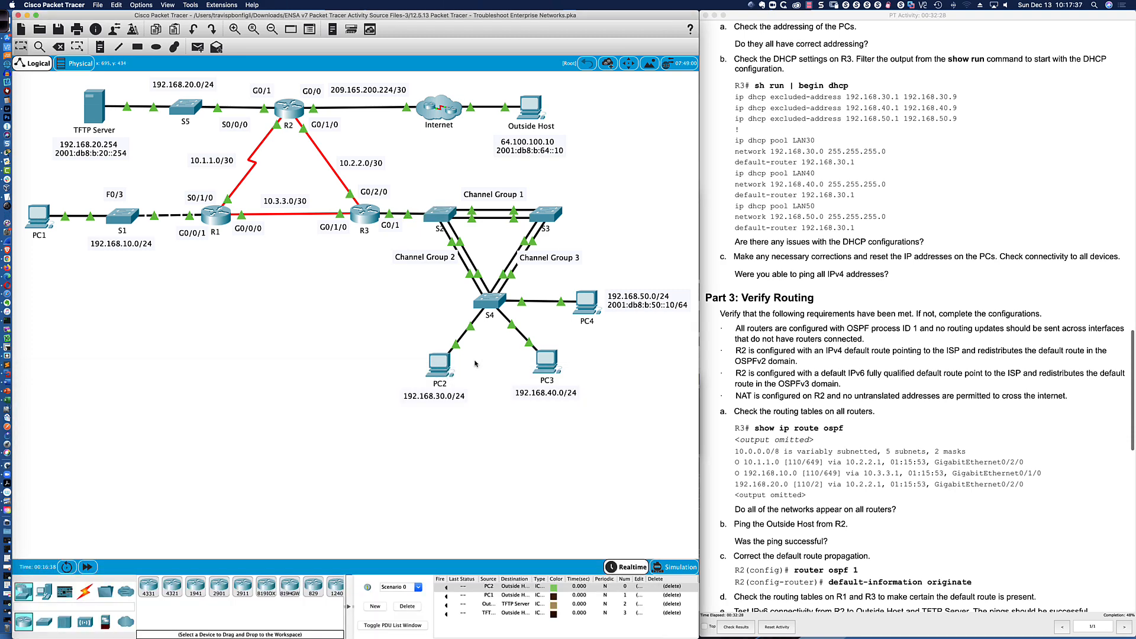
pyautogui.click(434, 366)
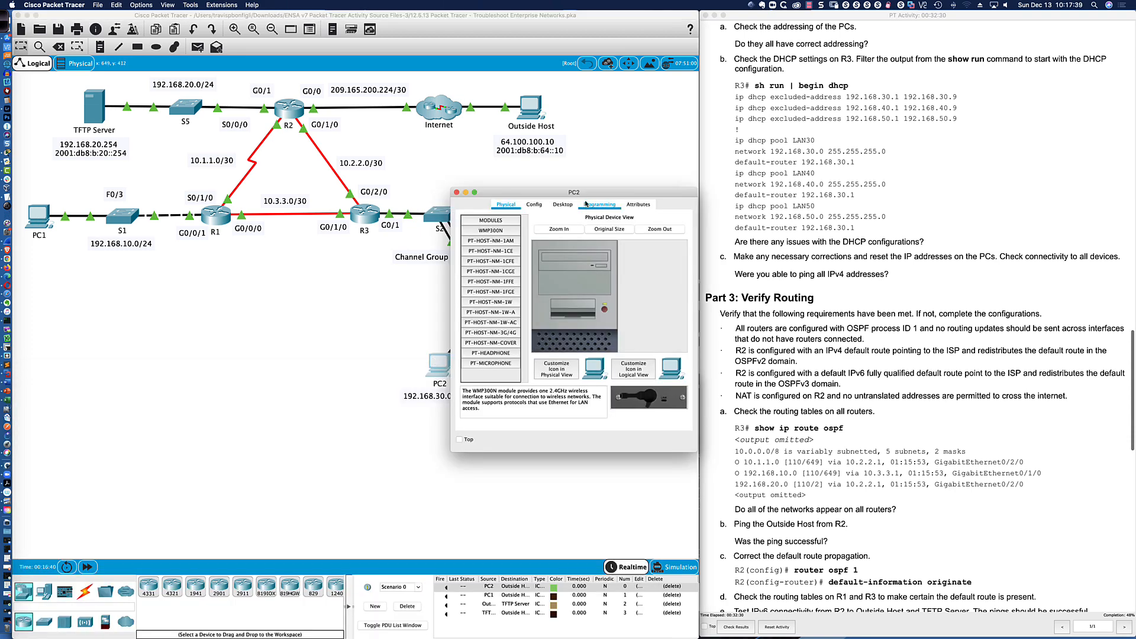
pyautogui.moveTo(666, 195); pyautogui.dragTo(372, 288)
pyautogui.click(194, 280)
pyautogui.click(77, 312)
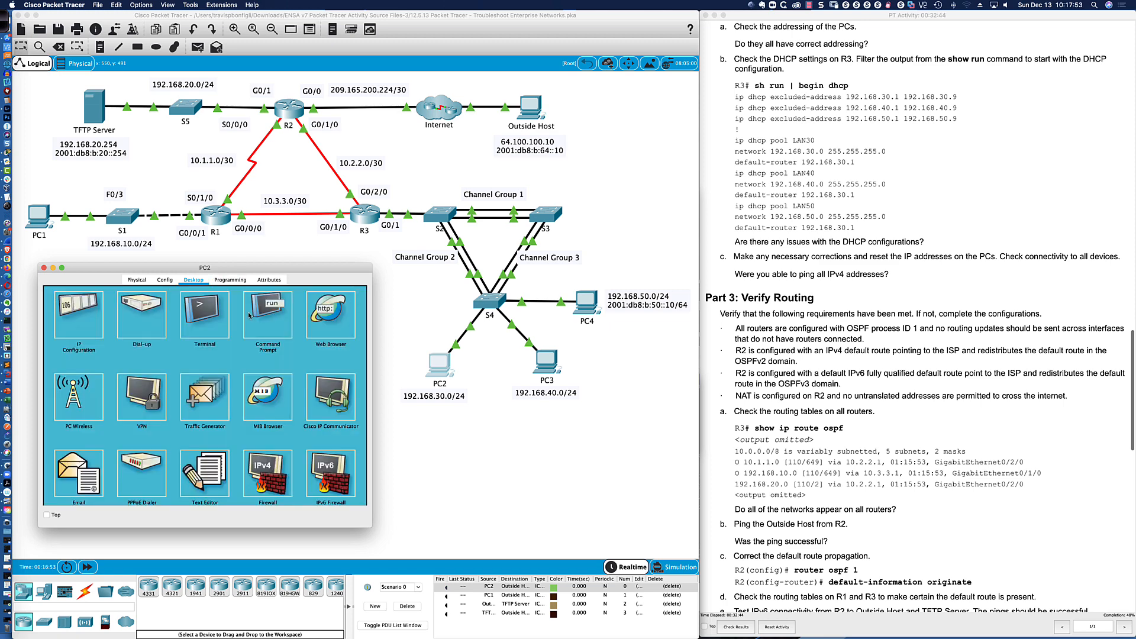
# Ping the default gateway 192.168.30.1 from PC2's Command Prompt
pyautogui.click(204, 314)
pyautogui.click(355, 297)
pyautogui.click(273, 323)
pyautogui.write('ping')
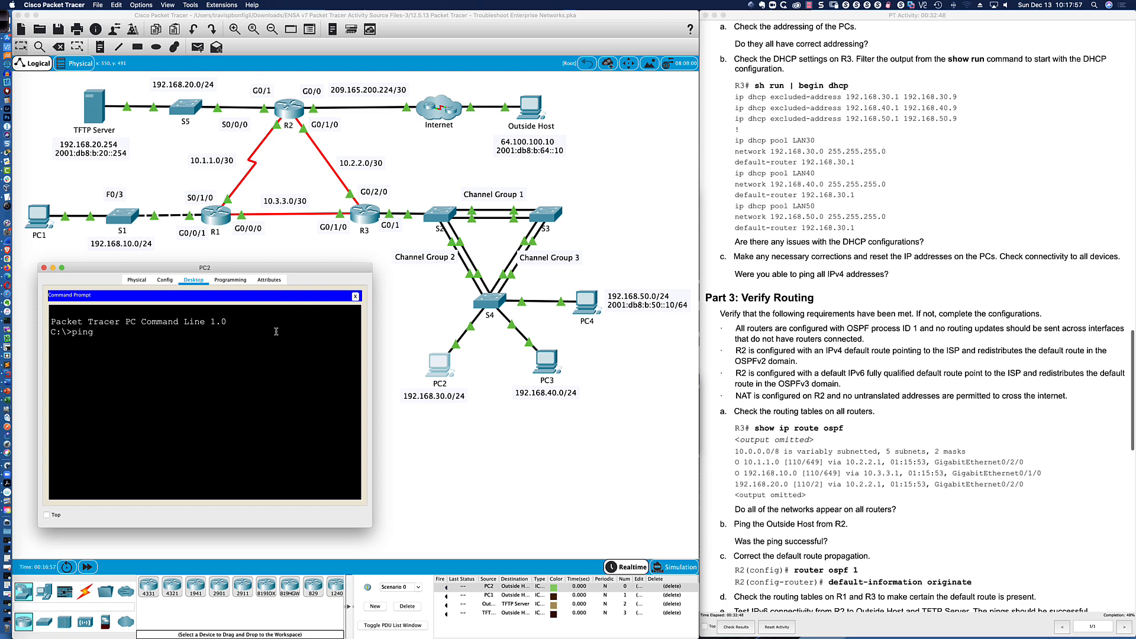
pyautogui.write(' 192.168.30.1')
pyautogui.press('Return')
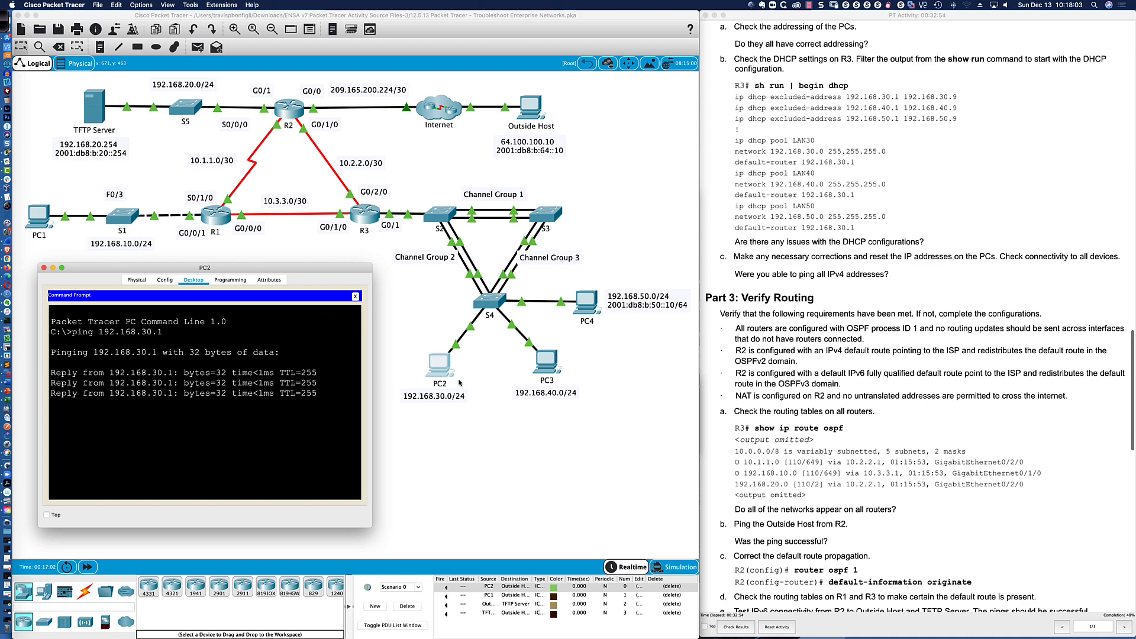
# Open PC3, widen its window beside the topology, and check its addressing in IP Configuration
pyautogui.click(539, 367)
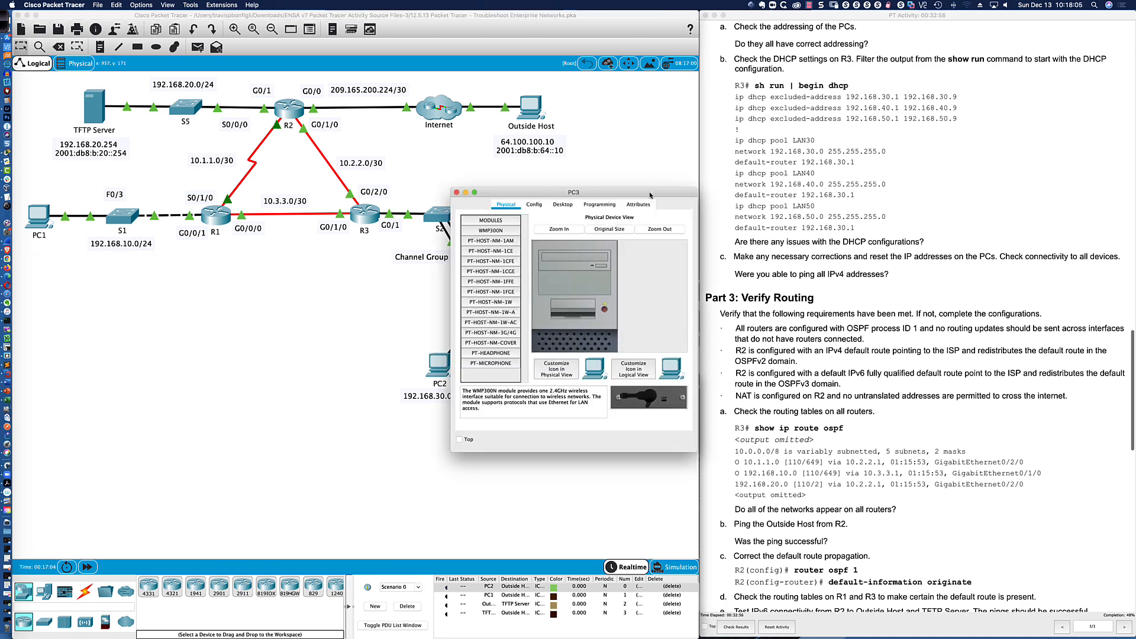
pyautogui.moveTo(628, 192); pyautogui.dragTo(193, 274)
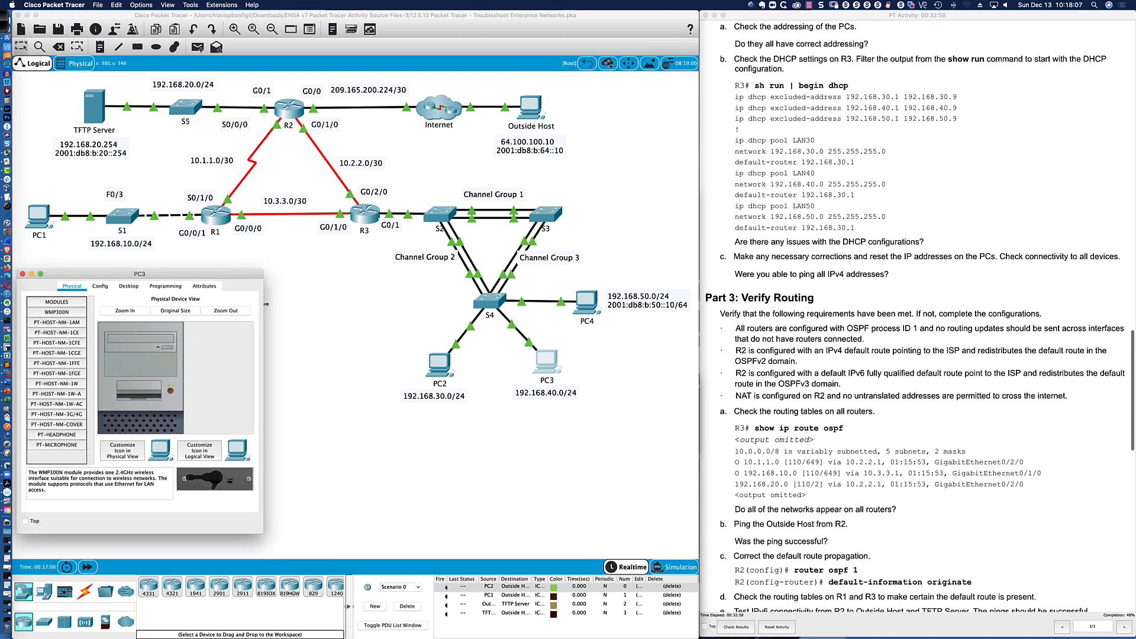
pyautogui.moveTo(266, 304); pyautogui.dragTo(395, 304)
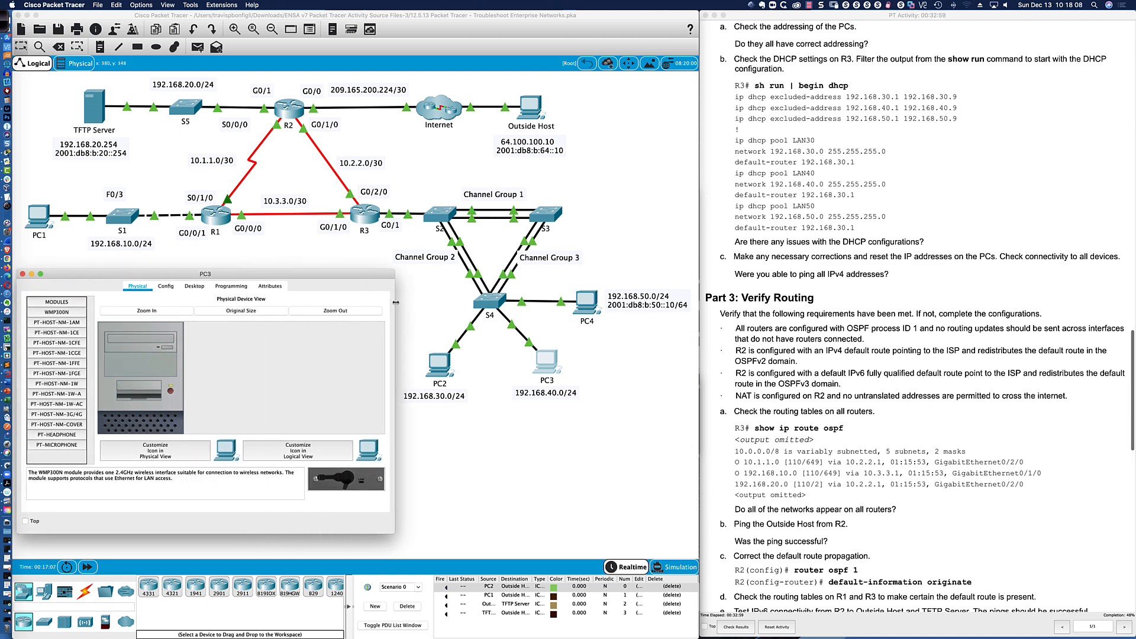
pyautogui.click(191, 289)
pyautogui.click(64, 314)
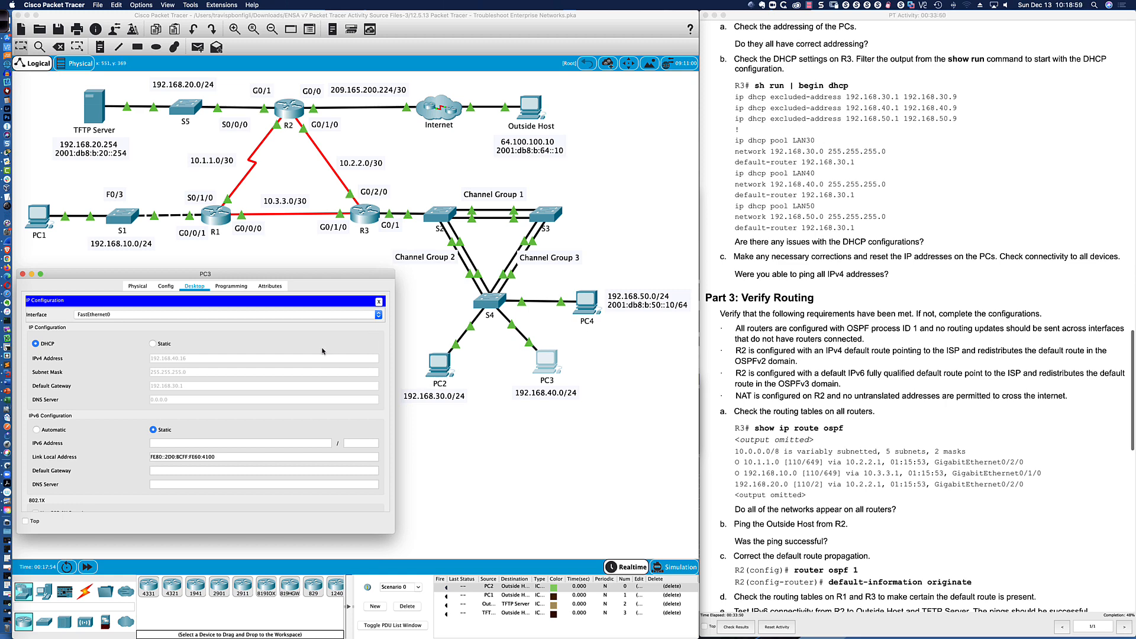
# Open PC4, widen its window beside the topology, and check its addressing in IP Configuration
pyautogui.click(592, 308)
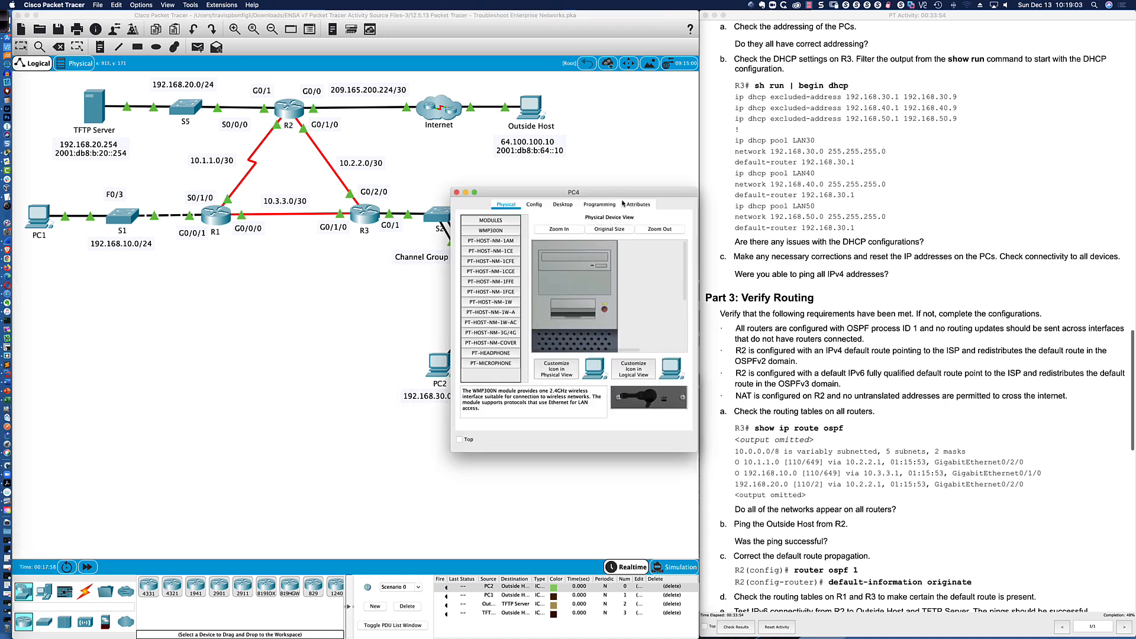
pyautogui.moveTo(621, 198); pyautogui.dragTo(192, 292)
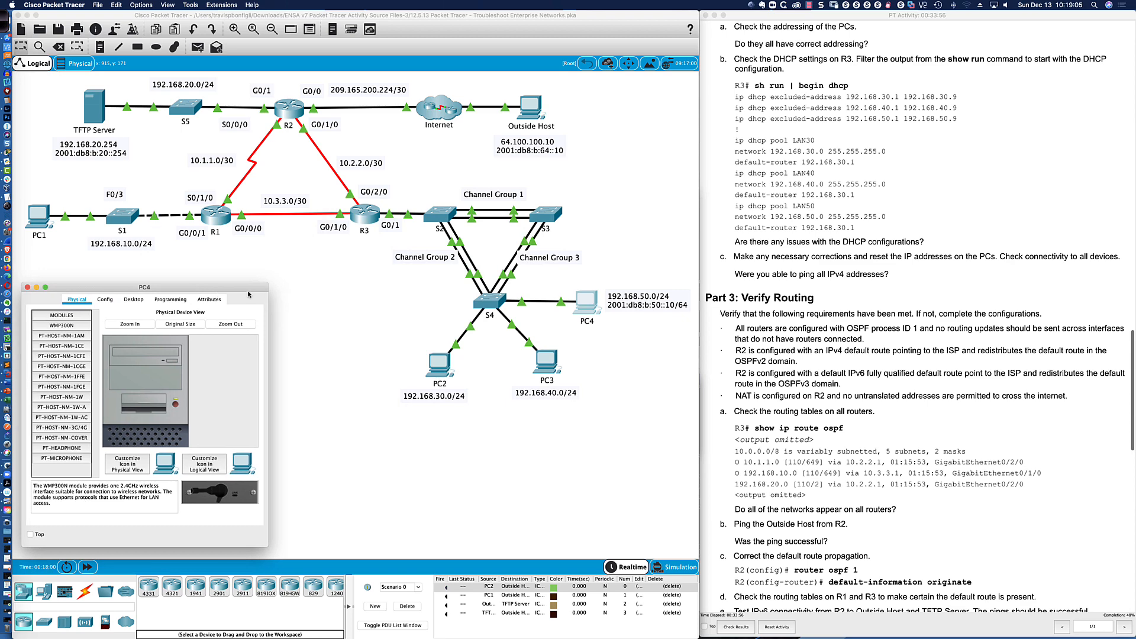
pyautogui.moveTo(269, 307); pyautogui.dragTo(395, 307)
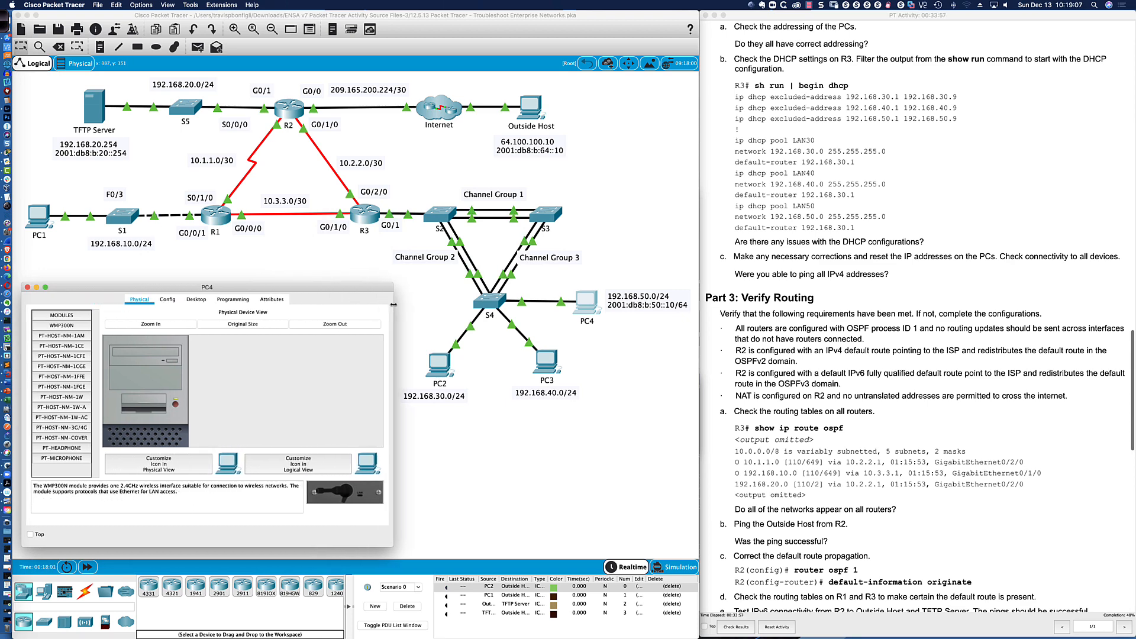
pyautogui.click(197, 300)
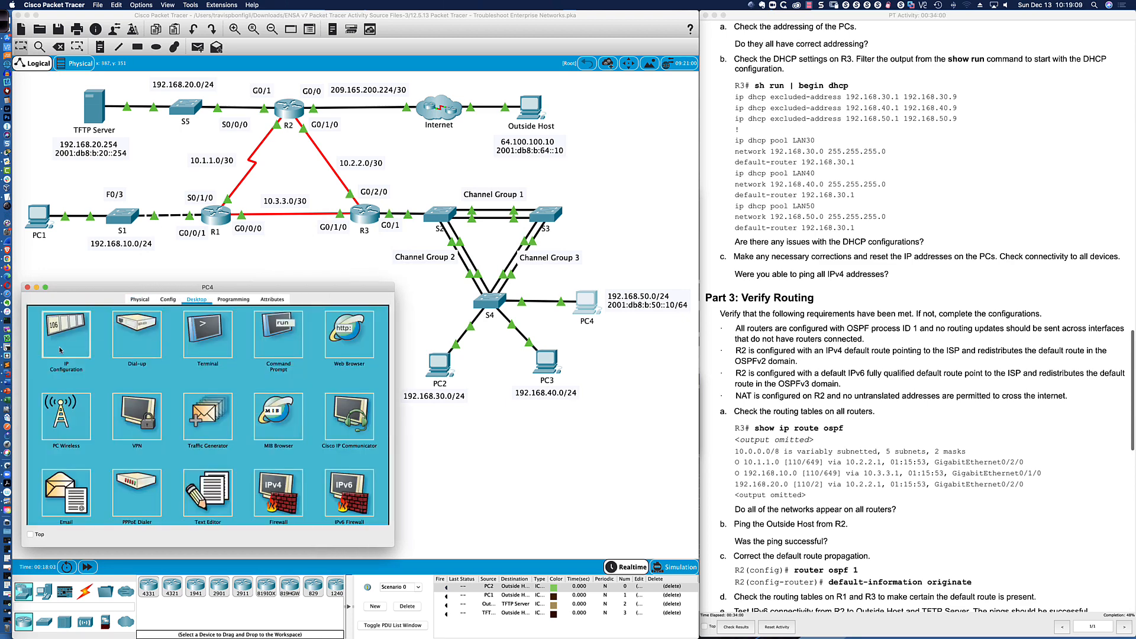
pyautogui.click(61, 343)
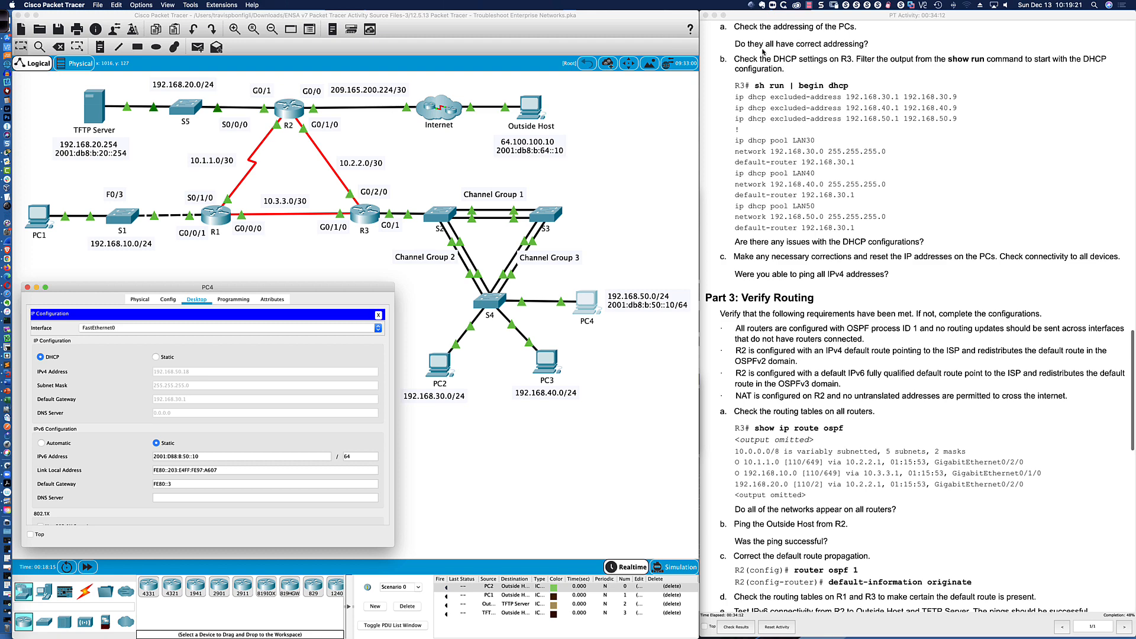
# Open router R3's command line in a wide window below the topology and bring up its user prompt
pyautogui.scroll(-1, 763, 52)
pyautogui.scroll(-1, 763, 53)
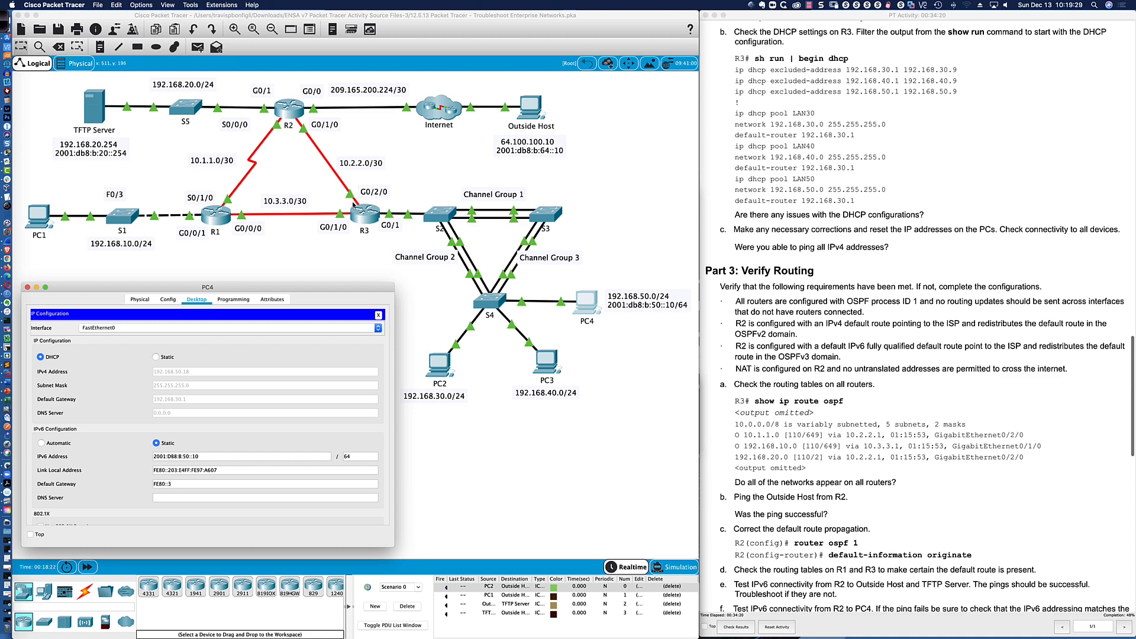
pyautogui.click(366, 213)
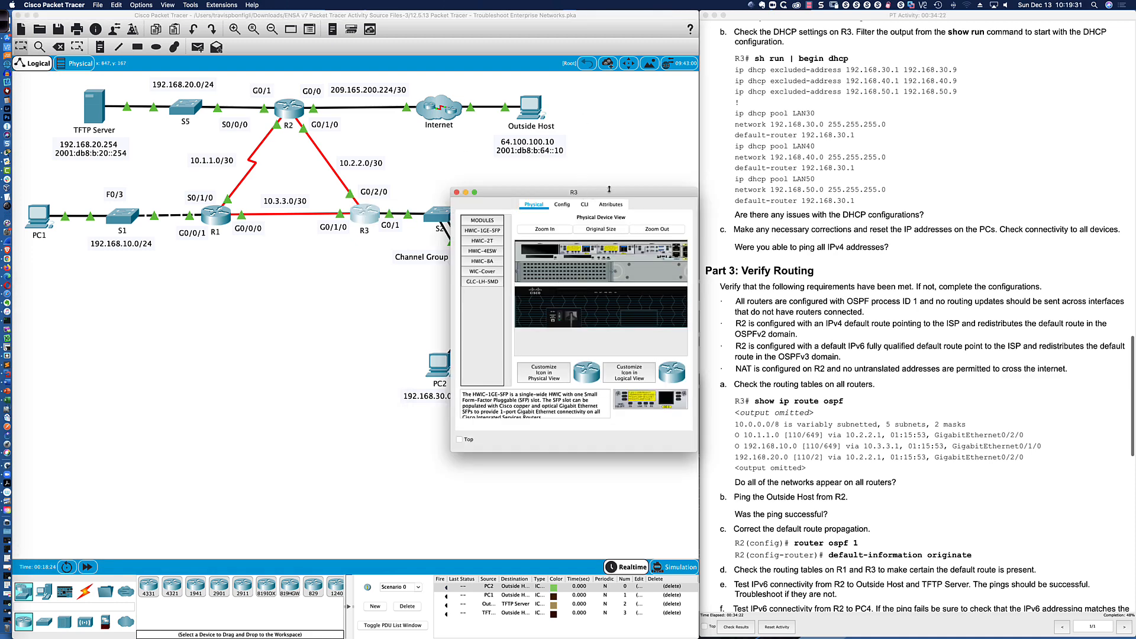
pyautogui.moveTo(609, 190); pyautogui.dragTo(171, 381)
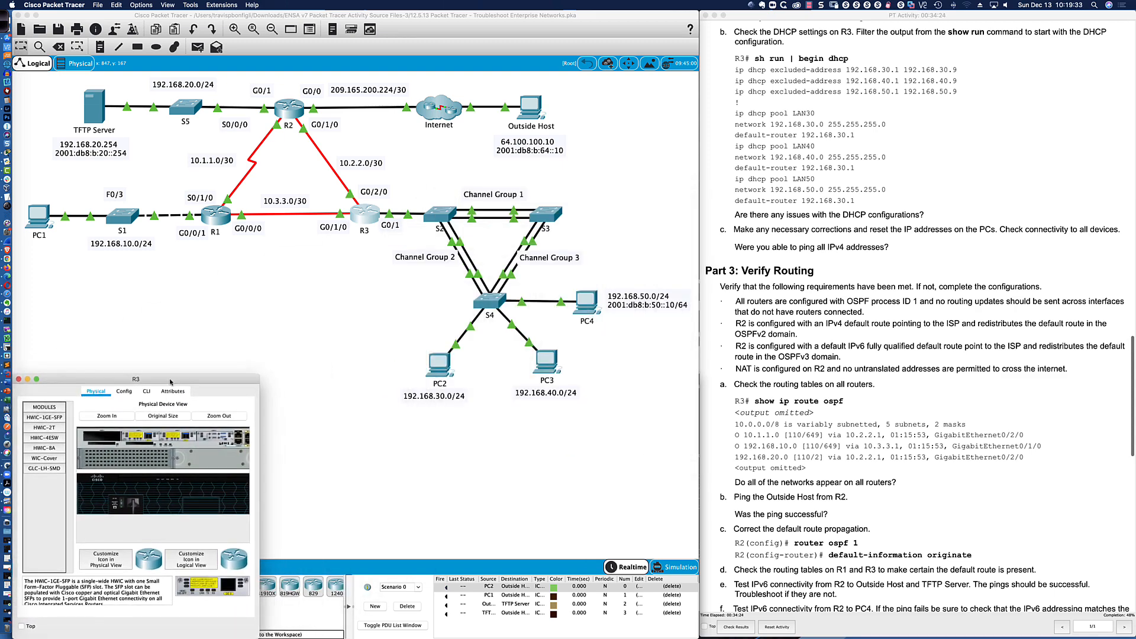
pyautogui.moveTo(259, 375); pyautogui.dragTo(700, 391)
pyautogui.click(367, 406)
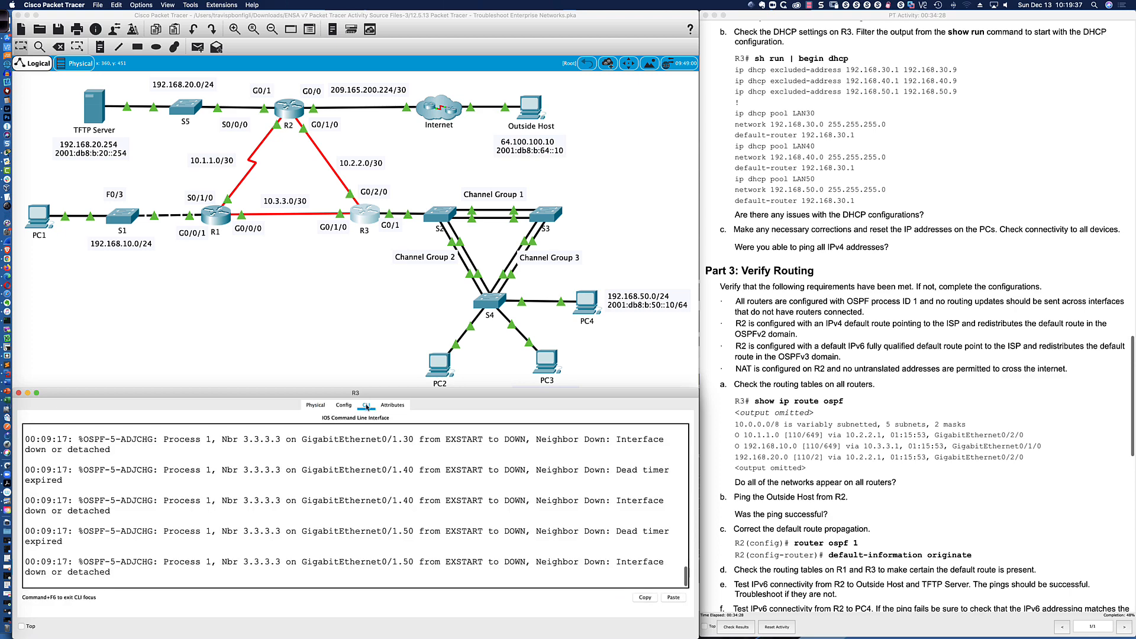
pyautogui.press('Return')
pyautogui.press('Return')
pyautogui.press('Return')
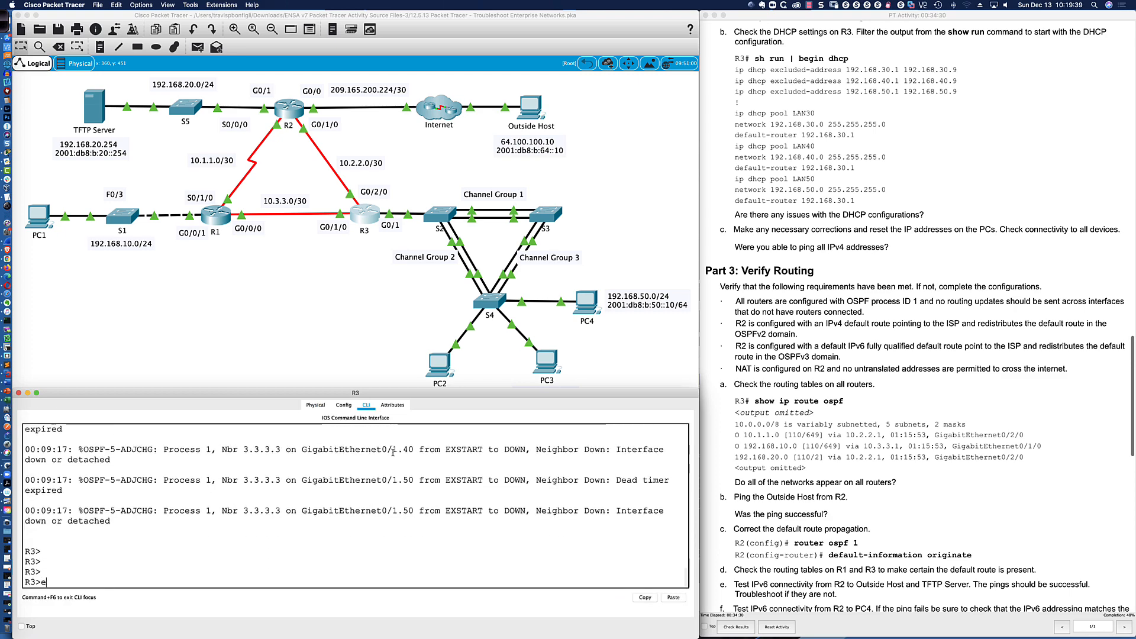
# Enter privileged mode on R3 and review the DHCP settings with "sh run | begin dhcp"
pyautogui.write('en')
pyautogui.press('Return')
pyautogui.write('sh run |')
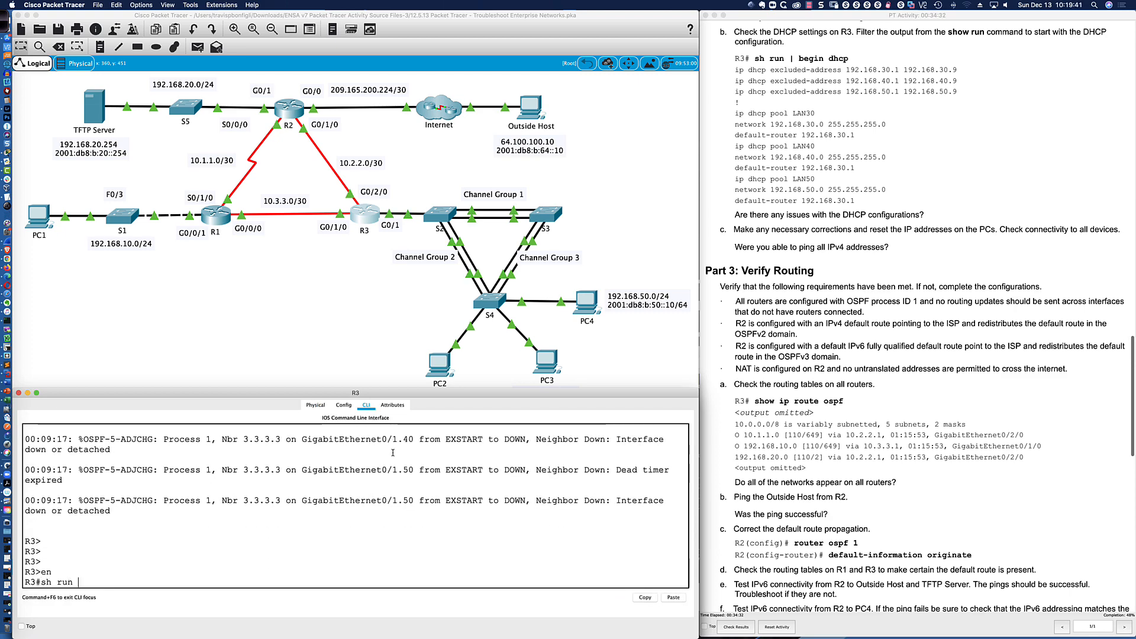
pyautogui.write(' begin ')
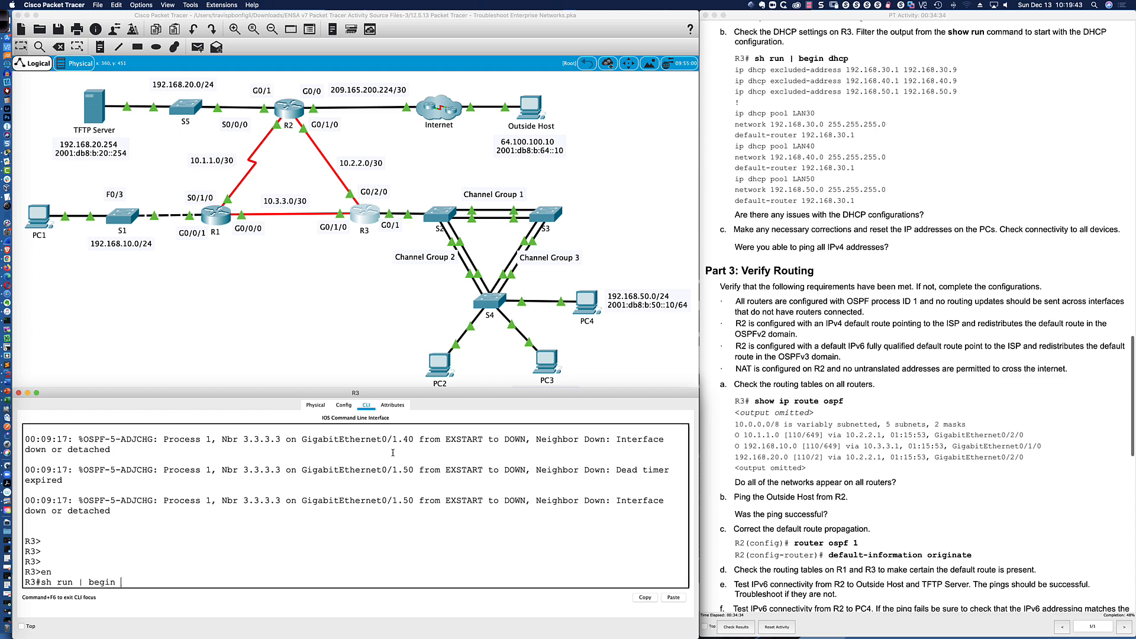
pyautogui.write('dhcp')
pyautogui.press('Return')
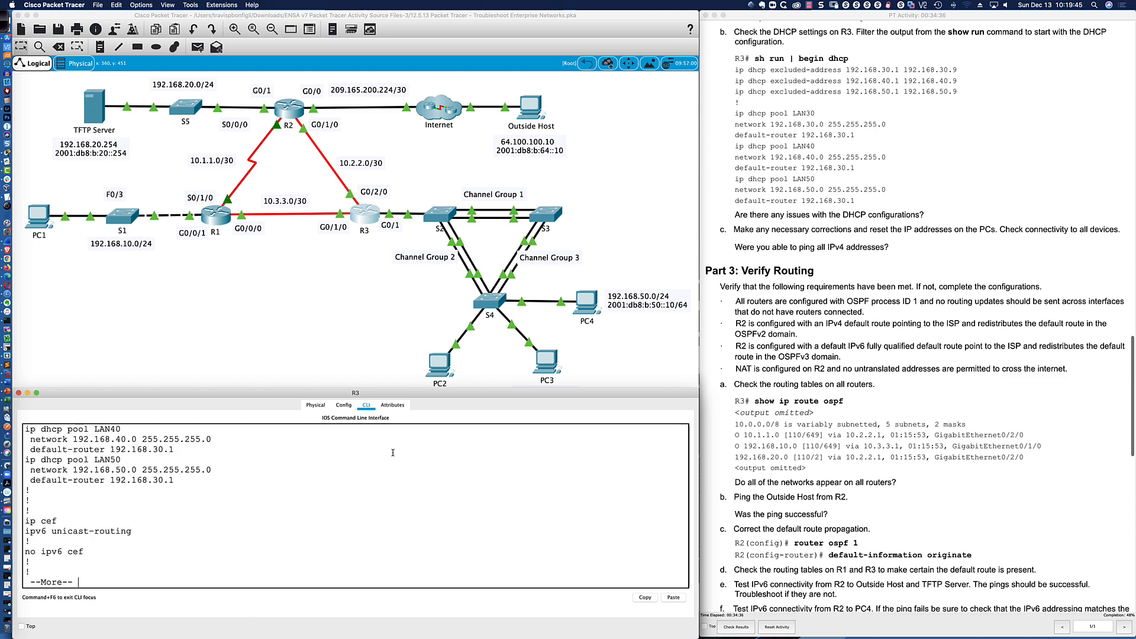
pyautogui.scroll(5, 392, 452)
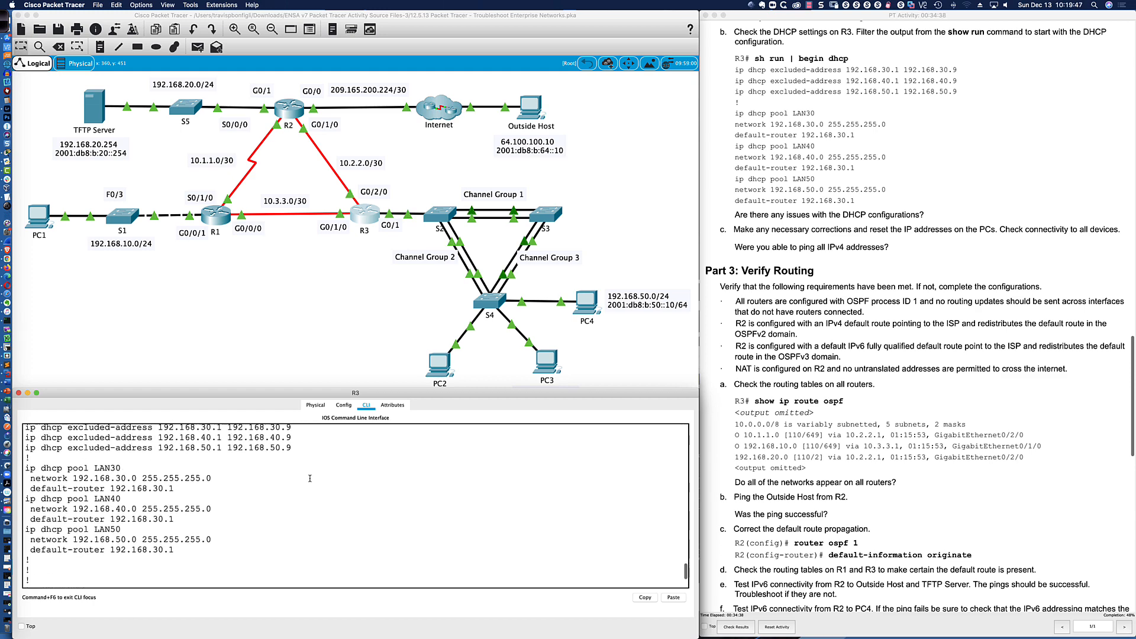
# Examine the network and default-router lines of the LAN30, LAN40 and LAN50 DHCP pools in R3's output, and return to the privileged prompt
pyautogui.scroll(2, 309, 478)
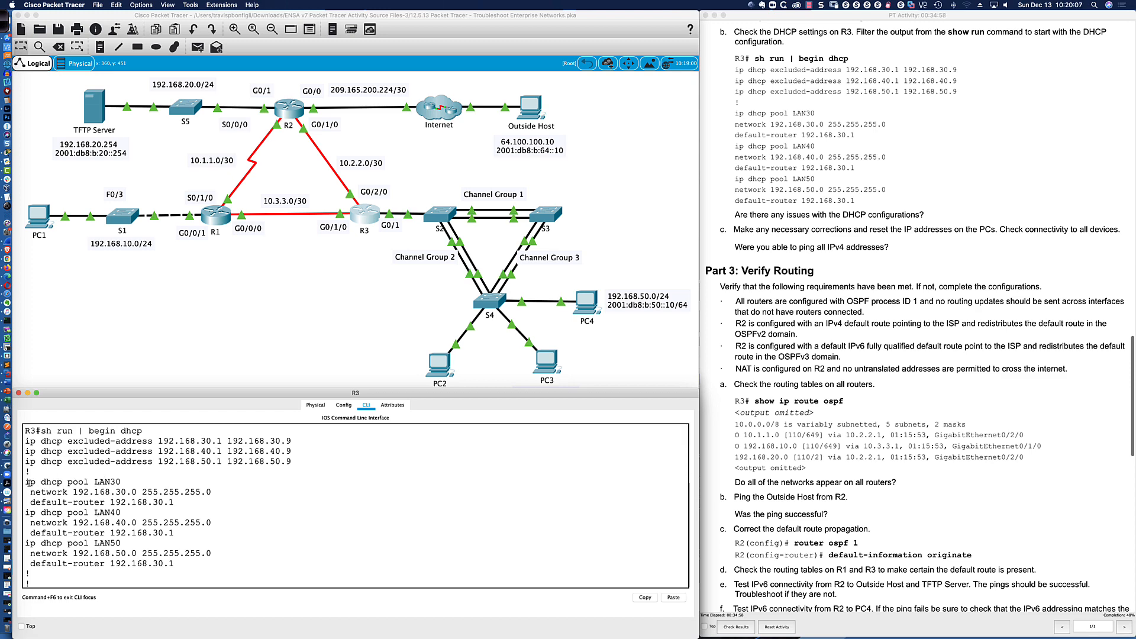
pyautogui.moveTo(29, 483); pyautogui.dragTo(216, 502)
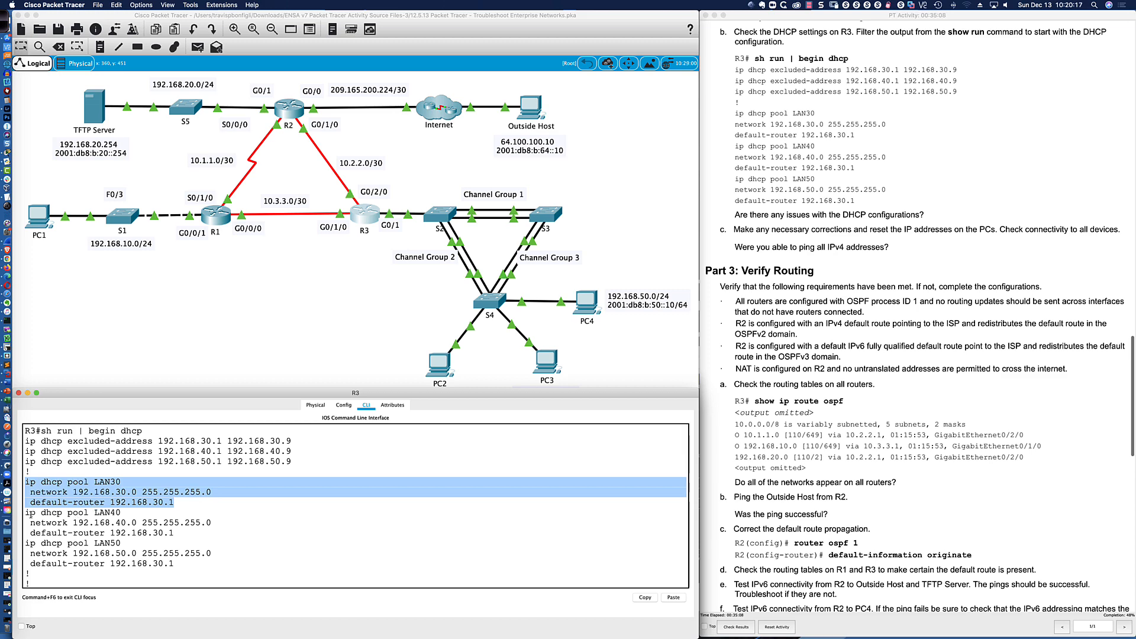
pyautogui.moveTo(26, 513); pyautogui.dragTo(198, 532)
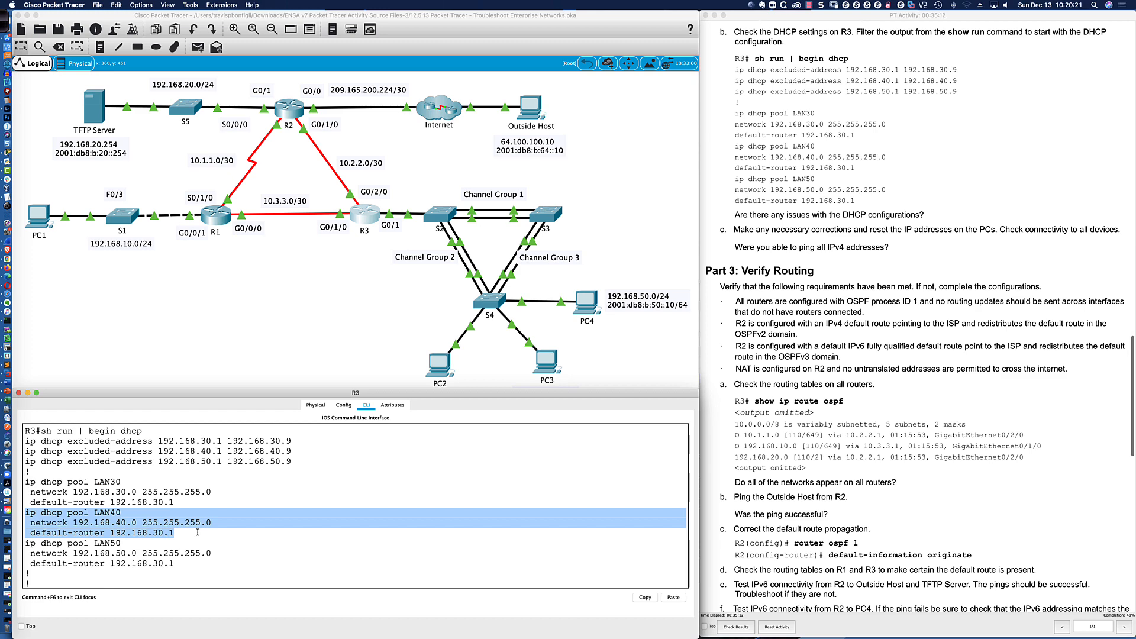
pyautogui.moveTo(198, 532); pyautogui.dragTo(203, 561)
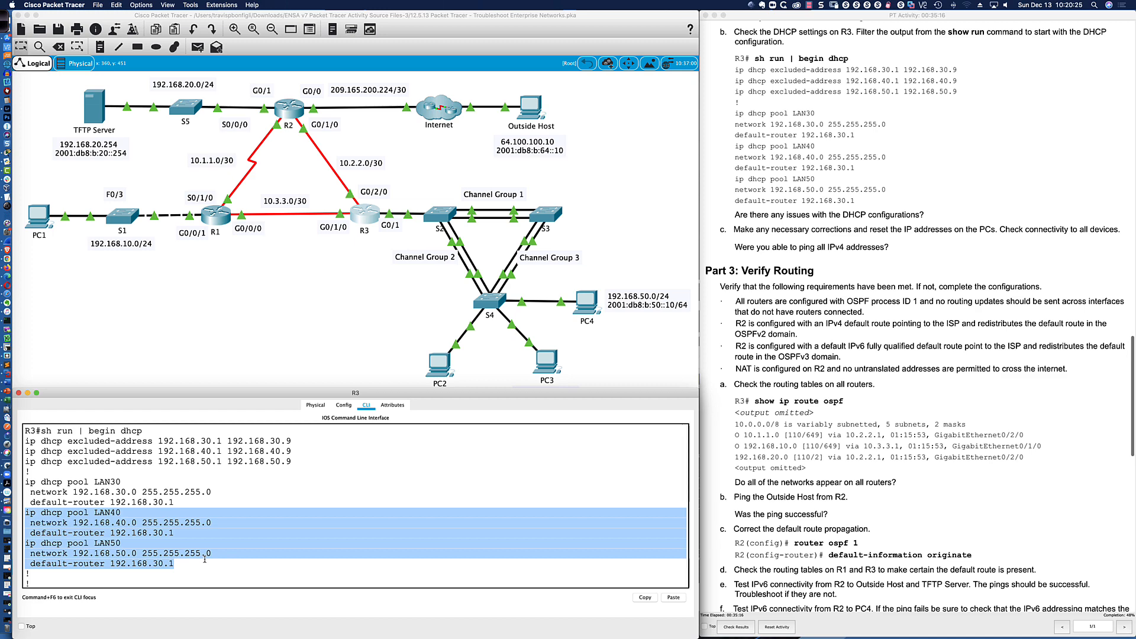
pyautogui.press('space')
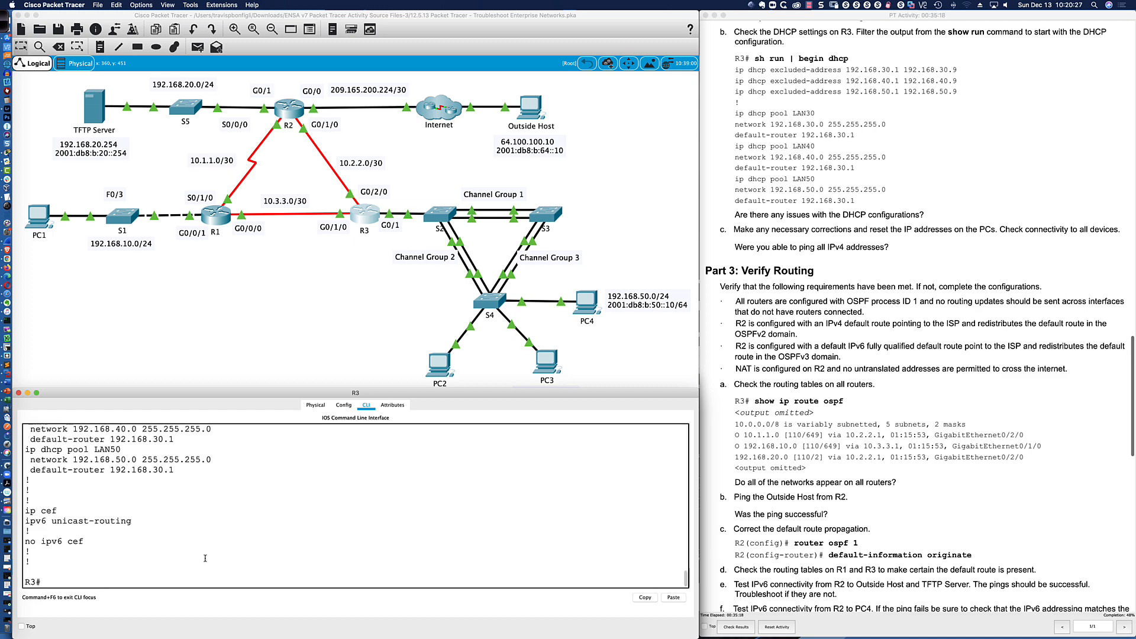
# In R3's global configuration mode, set the default router of DHCP pool LAN40 to 192.168.40.1
pyautogui.write('conf t')
pyautogui.press('Return')
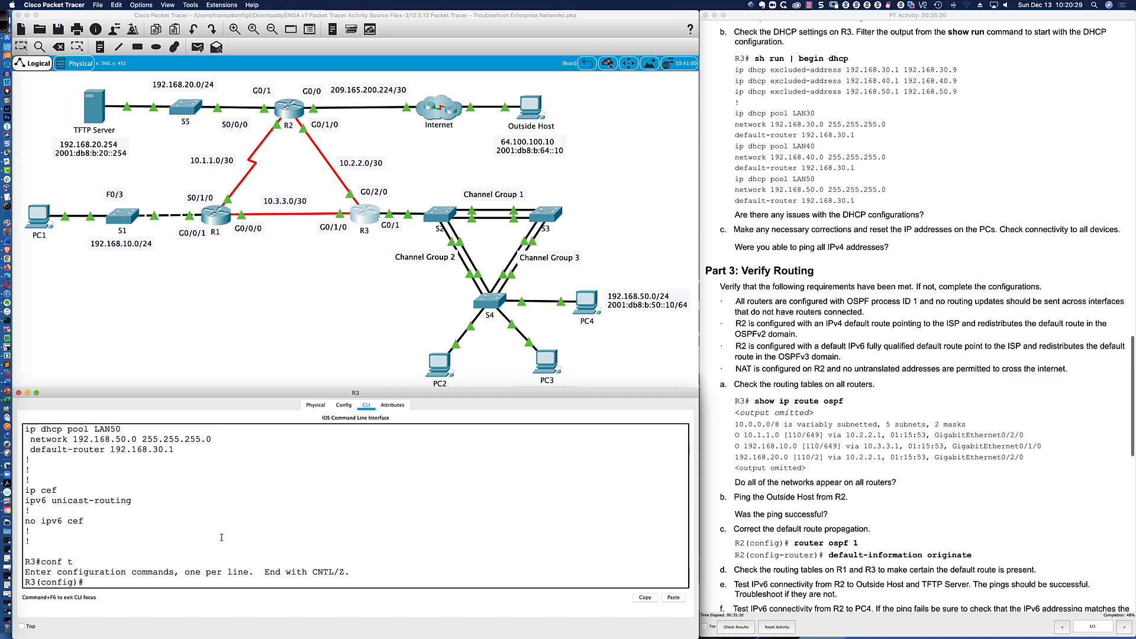
pyautogui.scroll(1, 224, 514)
pyautogui.scroll(5, 223, 515)
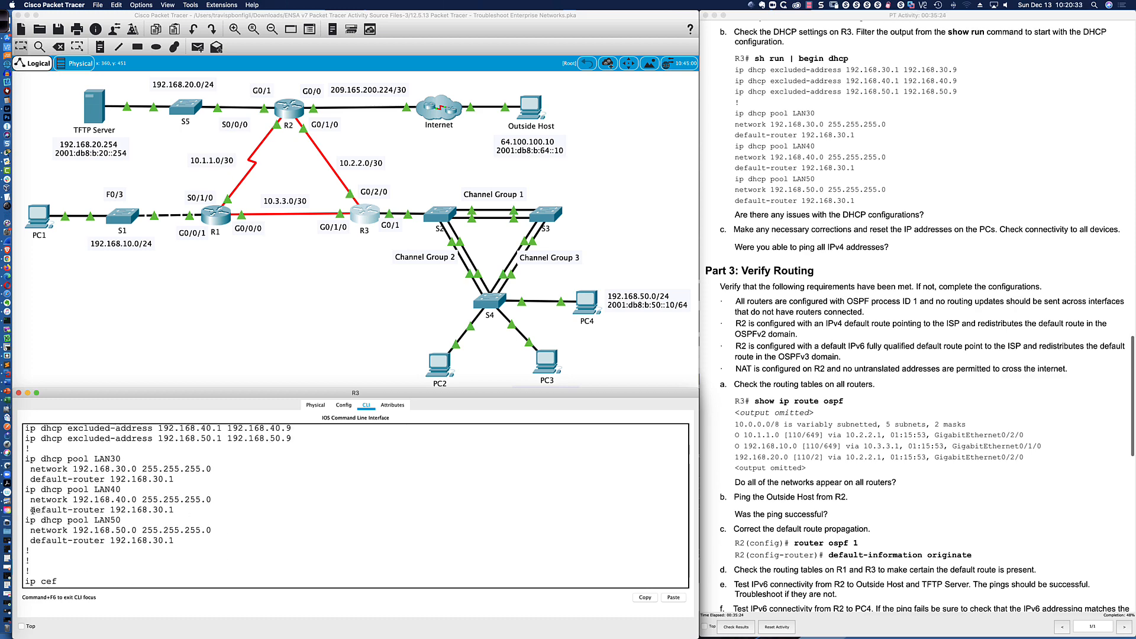
pyautogui.moveTo(33, 511); pyautogui.dragTo(175, 511)
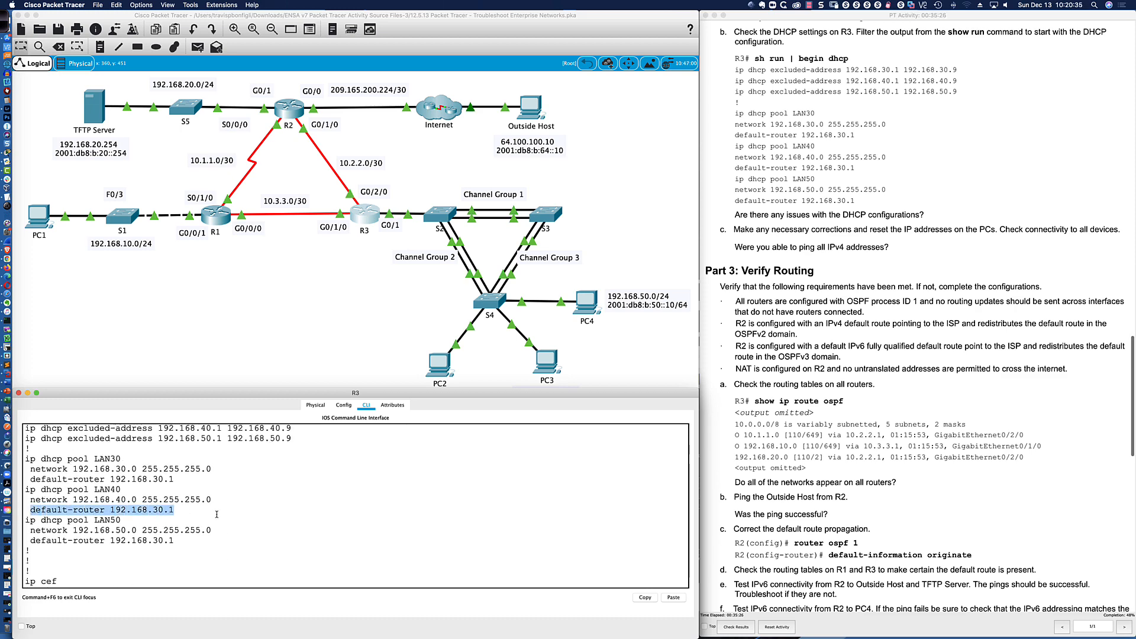
pyautogui.click(323, 528)
pyautogui.write('ip dhcp')
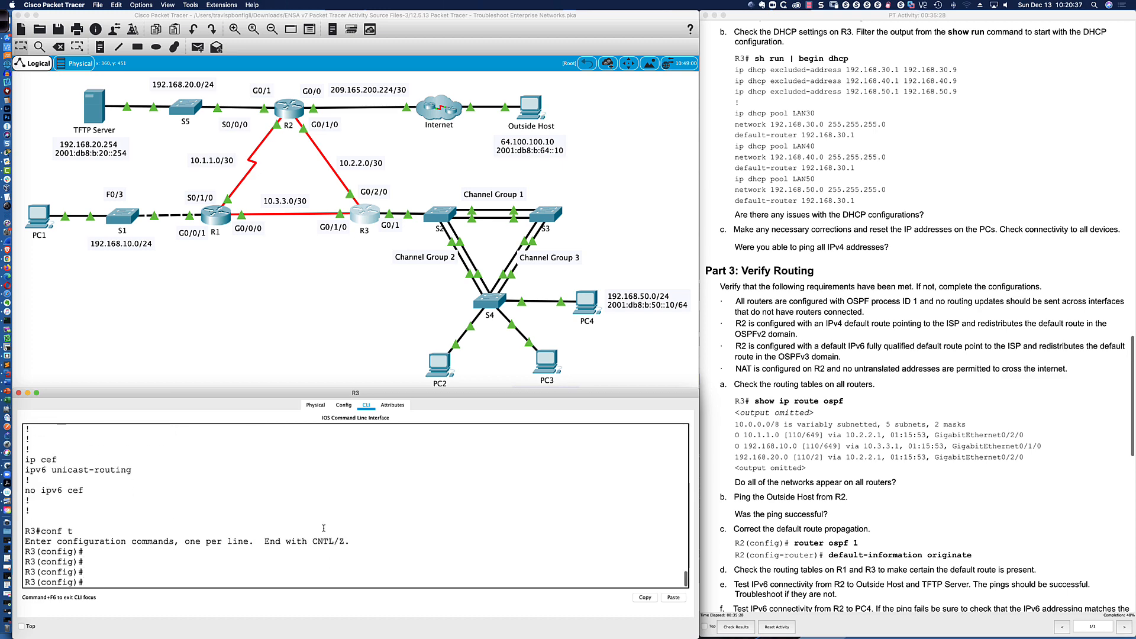
pyautogui.write(' pool LAN40')
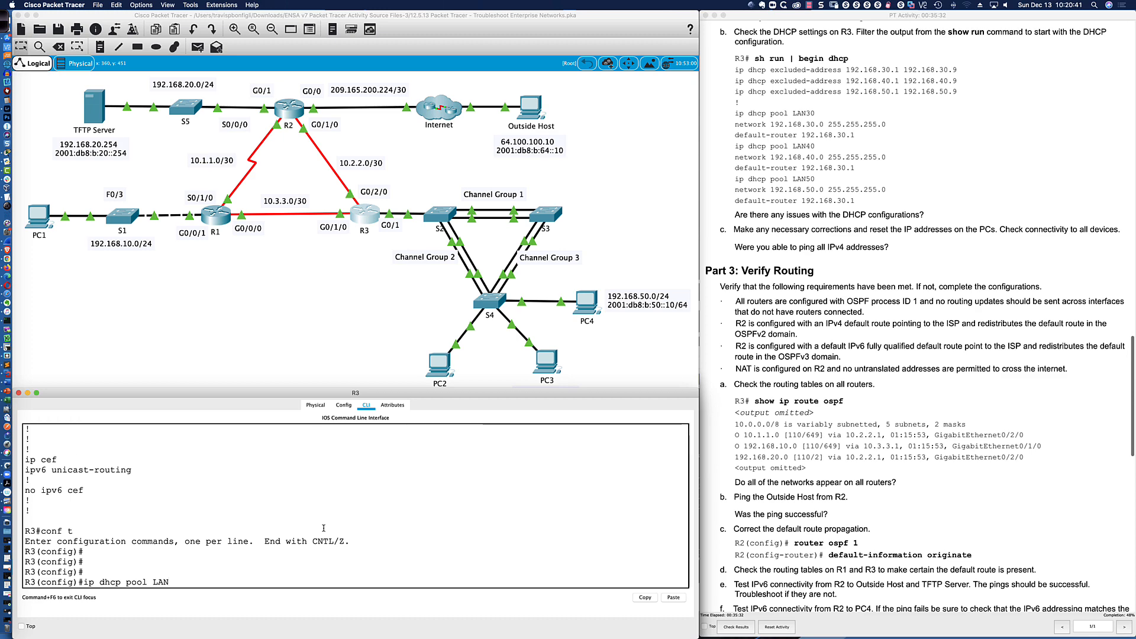
pyautogui.press('Return')
pyautogui.write('def')
pyautogui.press('Tab')
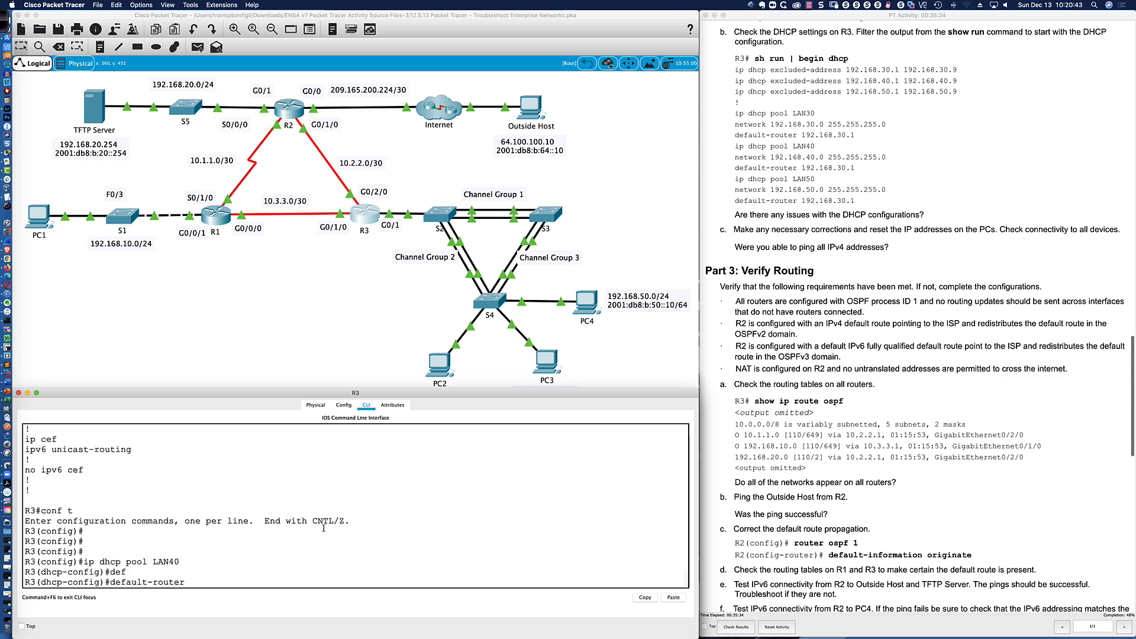
pyautogui.write('192.168.40.1')
pyautogui.press('Return')
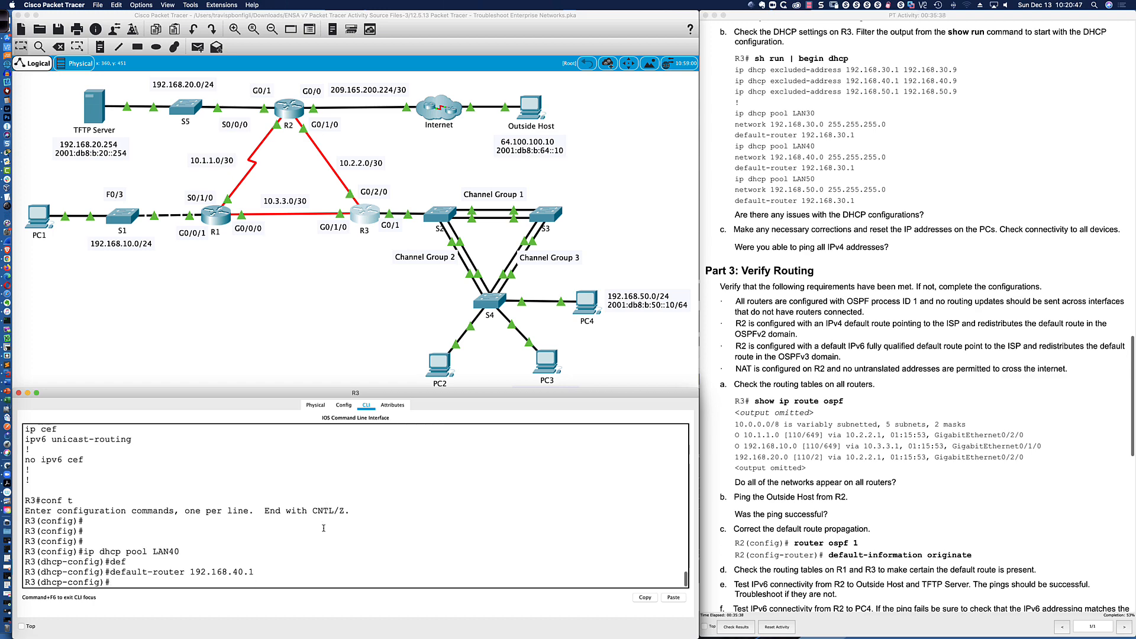
# Set the default router of DHCP pool LAN50 on R3 to 192.168.50.1
pyautogui.write('ip dhcp pool LAN50')
pyautogui.press('Return')
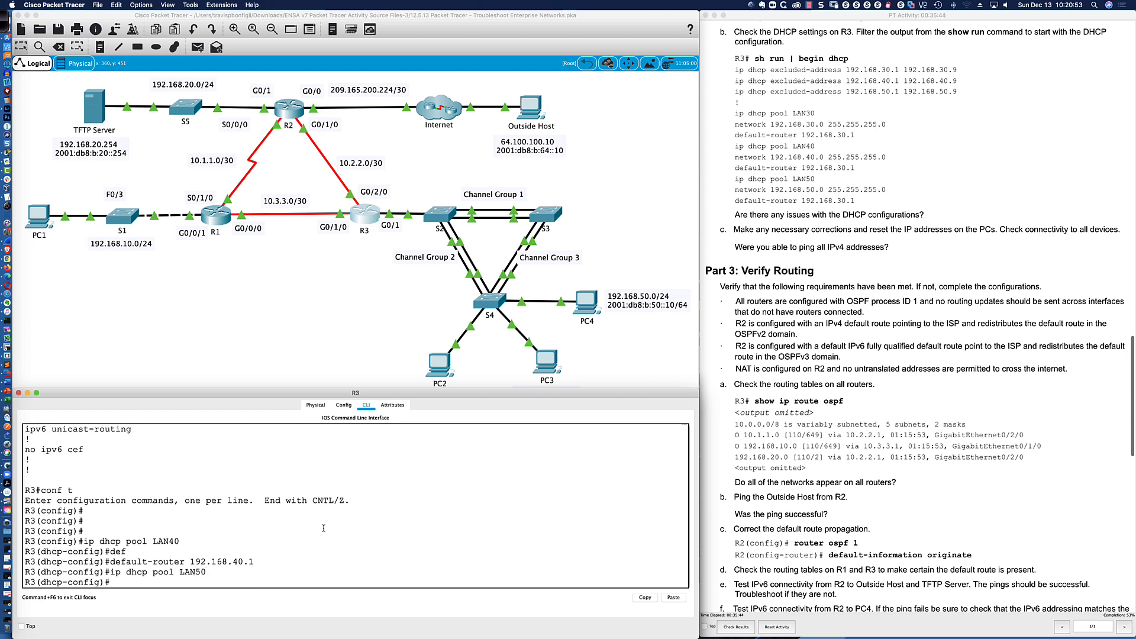
pyautogui.write('def')
pyautogui.press('Tab')
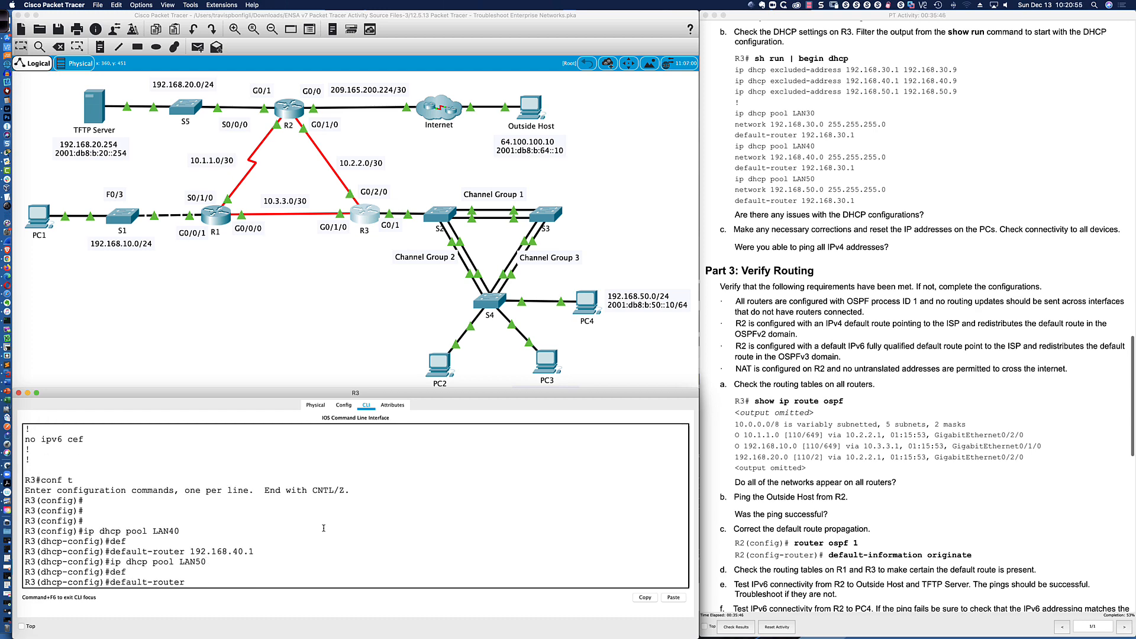
pyautogui.write('192.168.50.1')
pyautogui.press('Return')
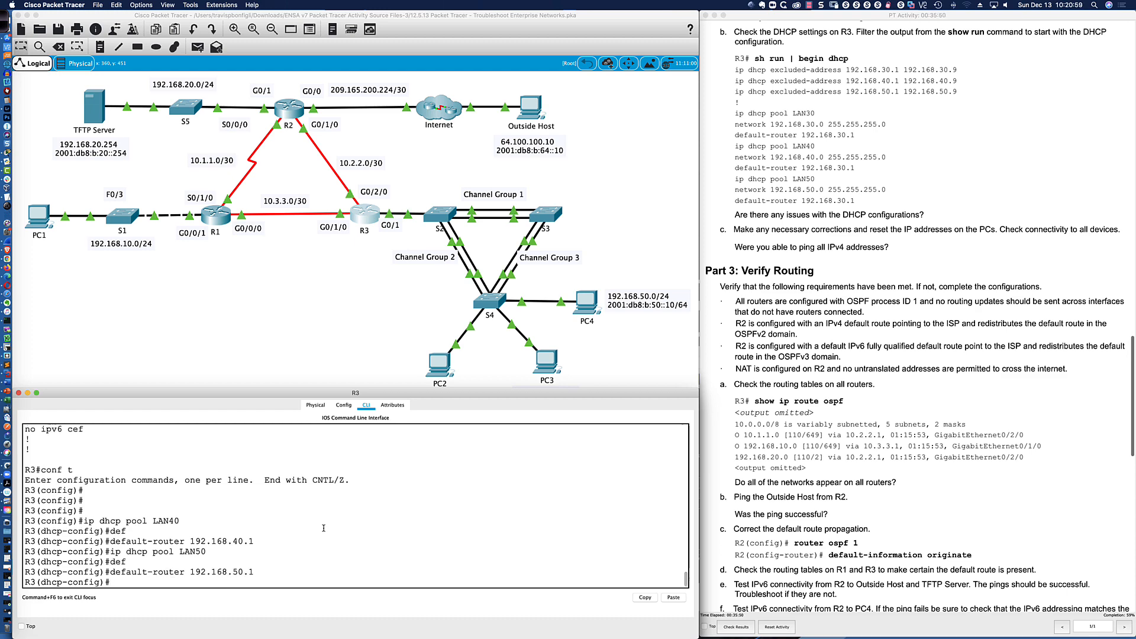
# Leave configuration mode on R3 and save the running configuration with "wri mem"
pyautogui.write('end')
pyautogui.press('Return')
pyautogui.press('Return')
pyautogui.press('Return')
pyautogui.write('wri m')
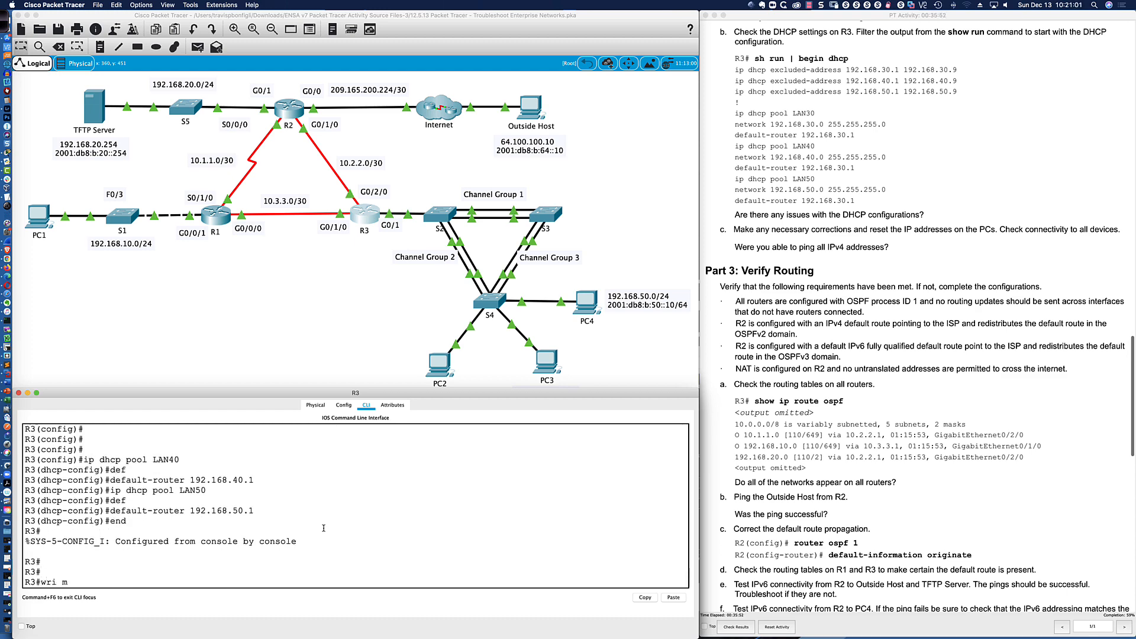
pyautogui.write('em')
pyautogui.press('Return')
pyautogui.press('Return')
pyautogui.press('Return')
pyautogui.press('Return')
# Review R3's DHCP pools with "sh run | beg dhcp" and check the default routers of LAN40 and LAN50
pyautogui.write('sh ru')
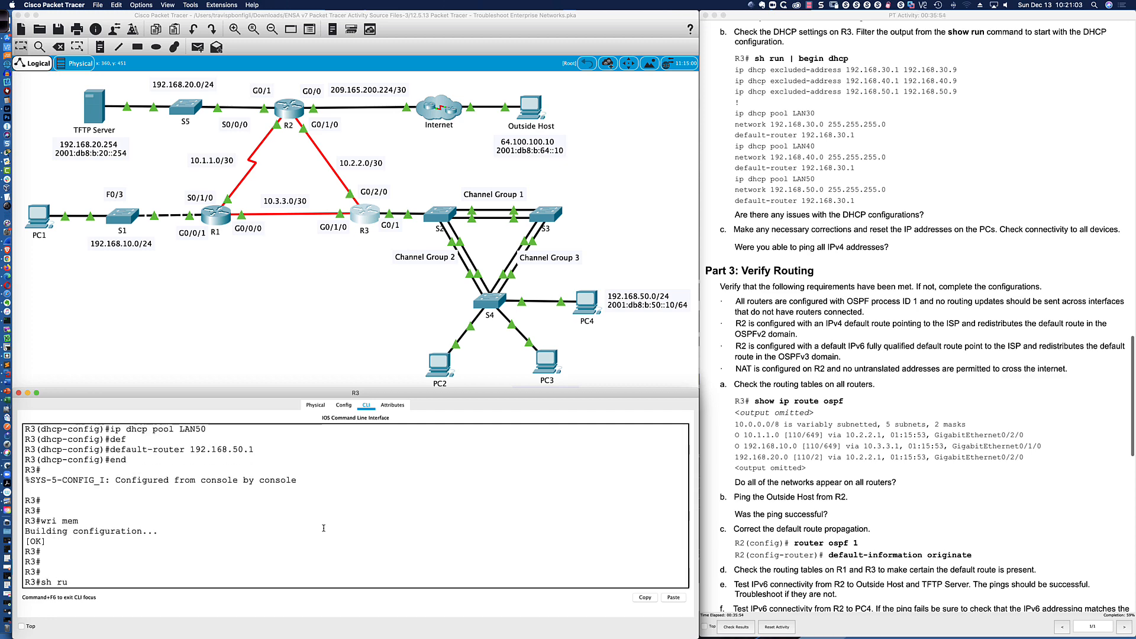
pyautogui.write('n | beg dhcp')
pyautogui.press('Return')
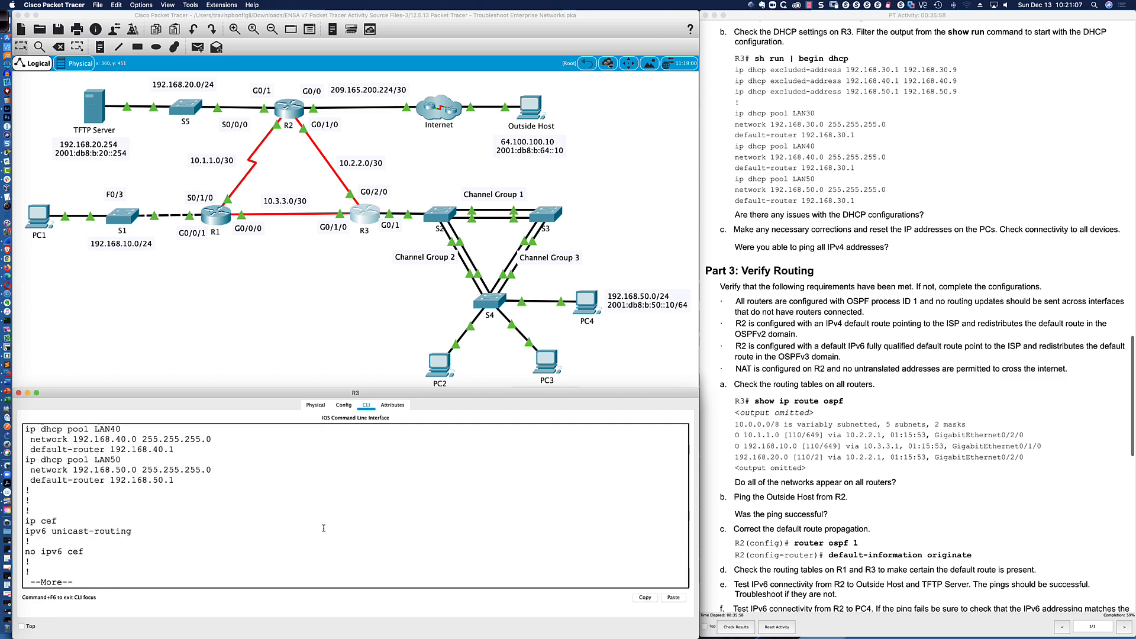
pyautogui.scroll(3, 323, 528)
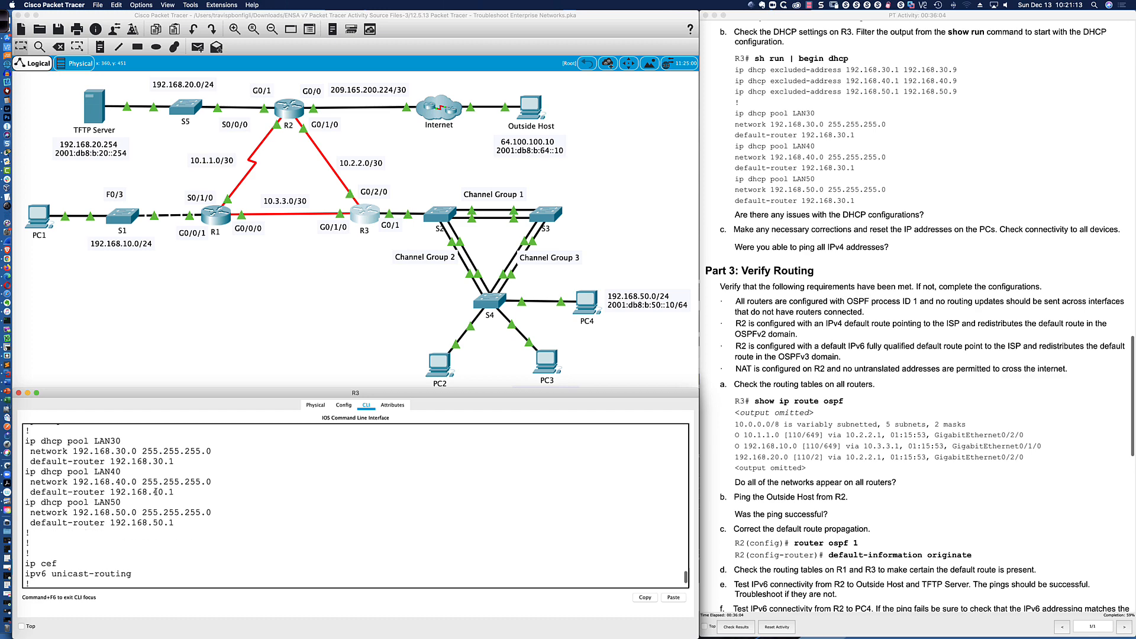
pyautogui.scroll(-1, 163, 494)
pyautogui.moveTo(174, 486); pyautogui.dragTo(31, 486)
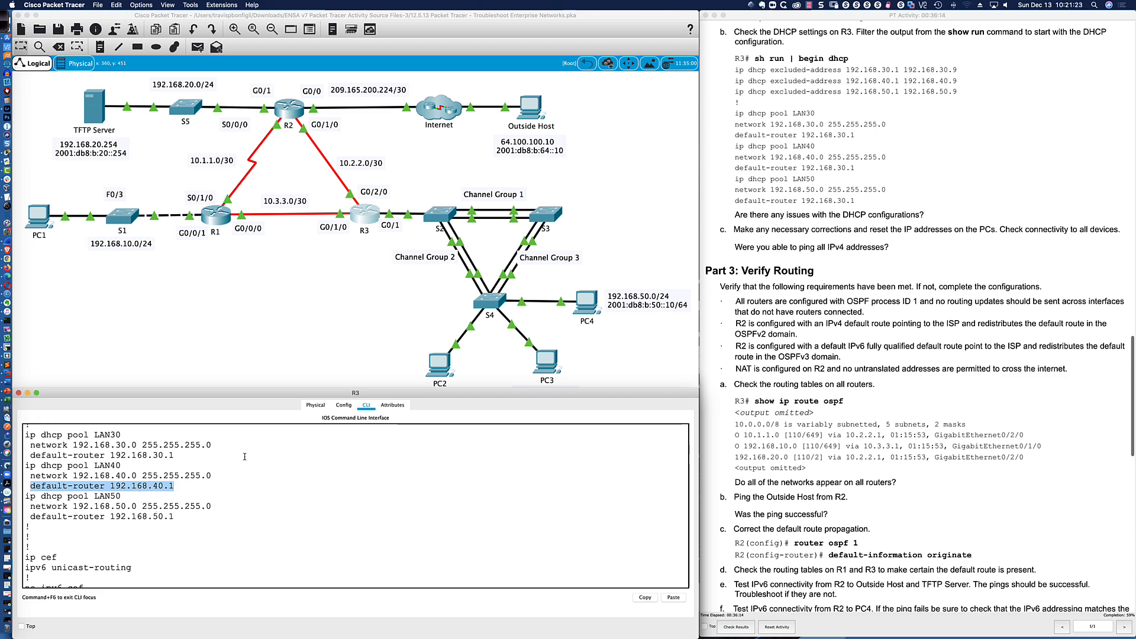
# Close R3's window and renew PC3's DHCP lease by switching its IPv4 addressing to Static and back to DHCP
pyautogui.press('super+w')
pyautogui.click(545, 360)
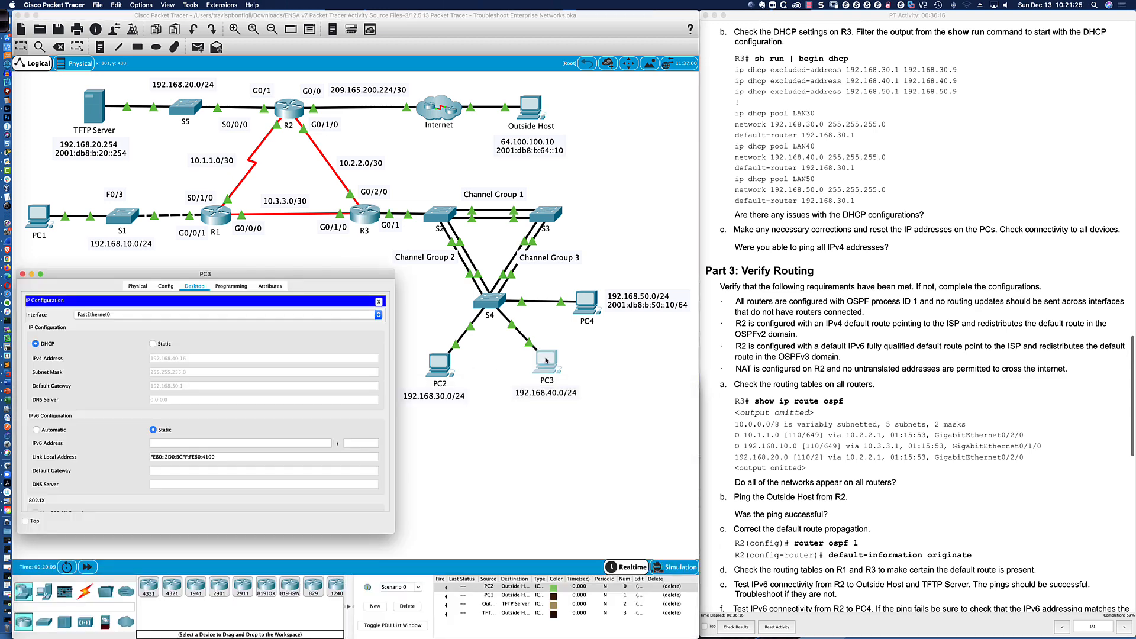
pyautogui.click(153, 344)
pyautogui.click(35, 343)
pyautogui.click(377, 302)
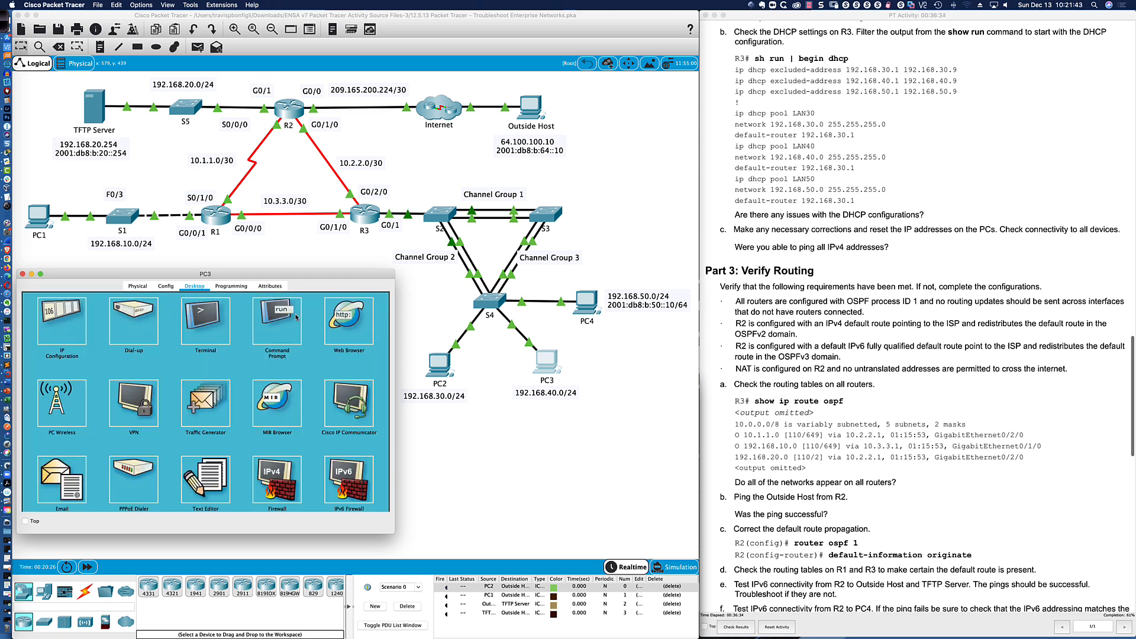
# Ping the gateway 192.168.40.1 from PC3's Command Prompt
pyautogui.click(274, 329)
pyautogui.write('ping')
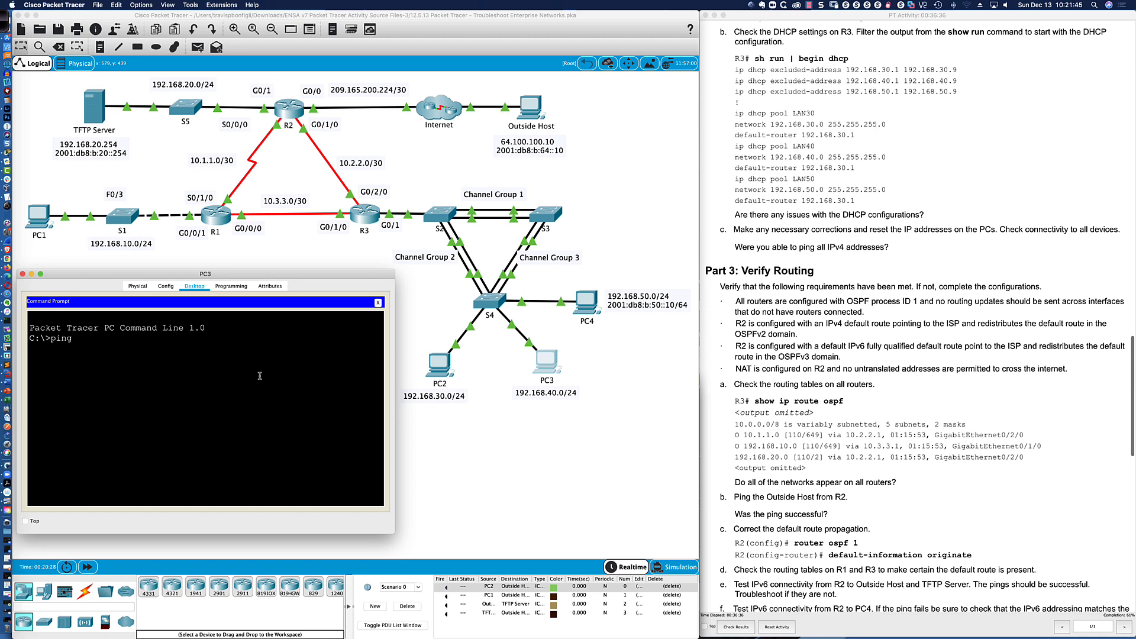
pyautogui.write(' 192.168.40.1')
pyautogui.press('Return')
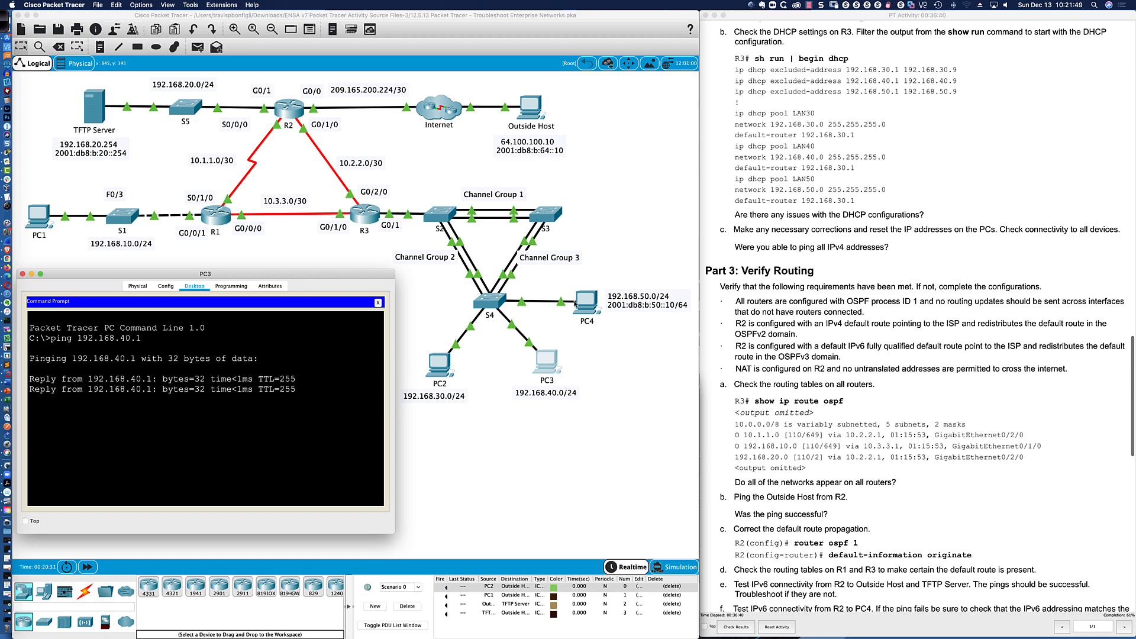
# Renew PC4's DHCP lease by switching its IPv4 addressing to Static and back to DHCP, and close IP Configuration
pyautogui.click(578, 304)
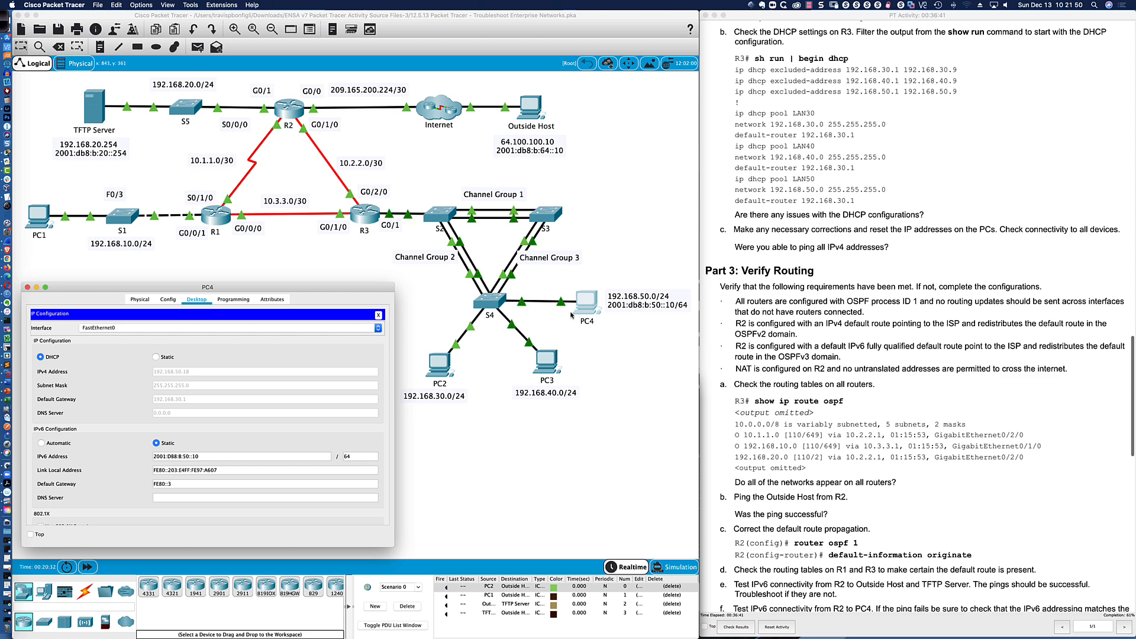
pyautogui.click(155, 357)
pyautogui.click(40, 357)
pyautogui.click(378, 315)
# Ping the gateway 192.168.50.1 from PC4's Command Prompt
pyautogui.click(267, 333)
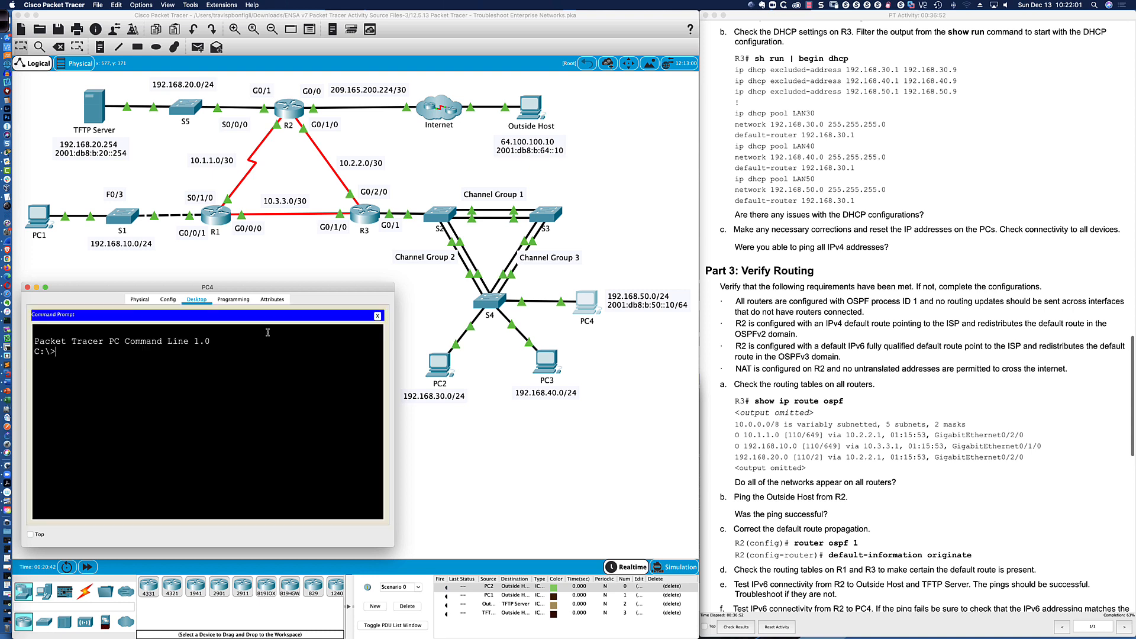
pyautogui.write('ping 192.168.50.1')
pyautogui.press('Return')
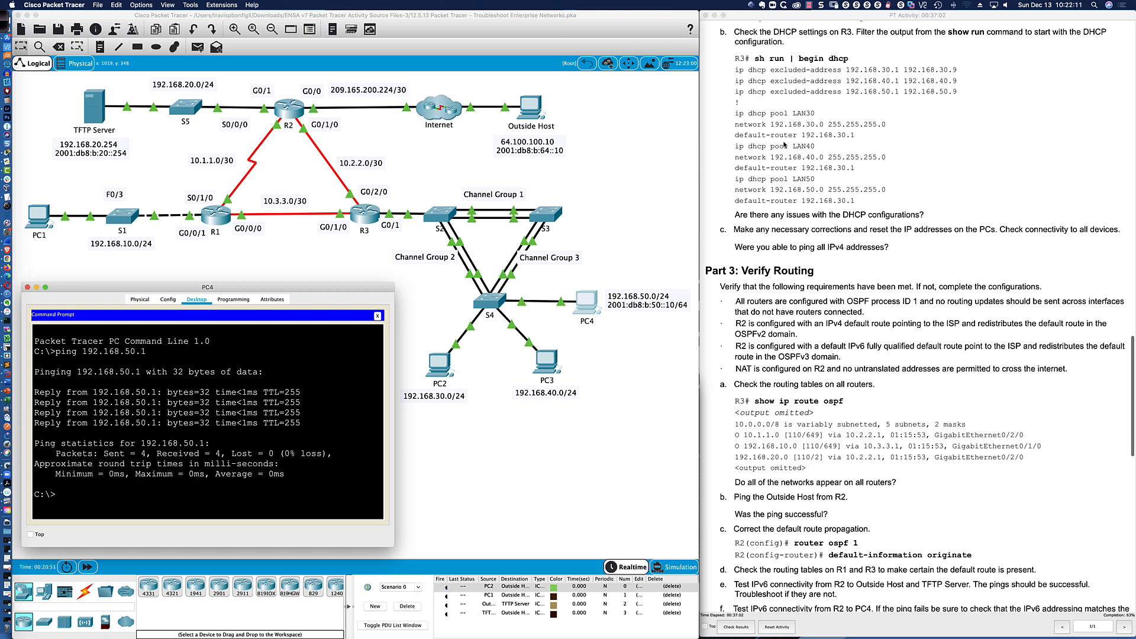
# Read the Part 3: Verify Routing requirements and tasks in the activity instructions
pyautogui.scroll(-5, 785, 144)
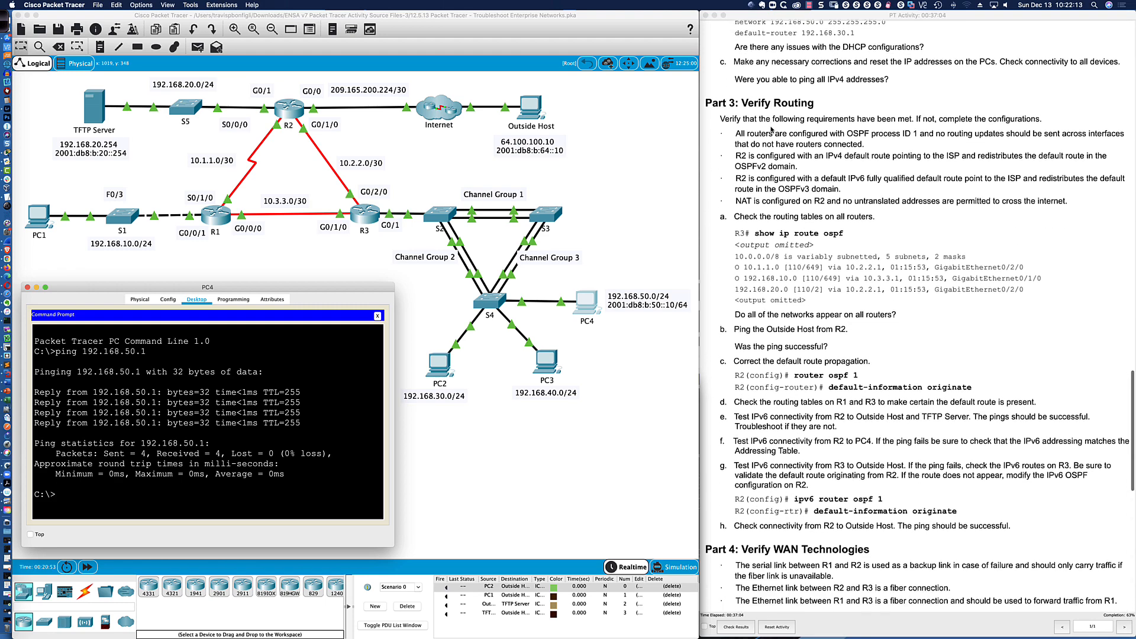
pyautogui.scroll(-1, 771, 129)
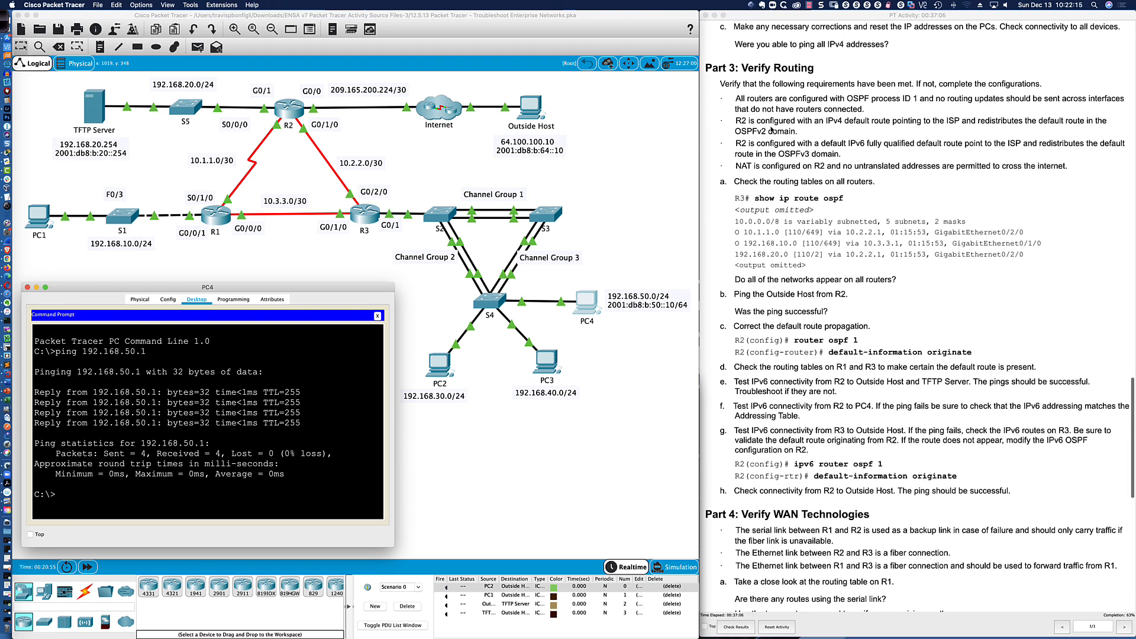
pyautogui.scroll(-1, 771, 129)
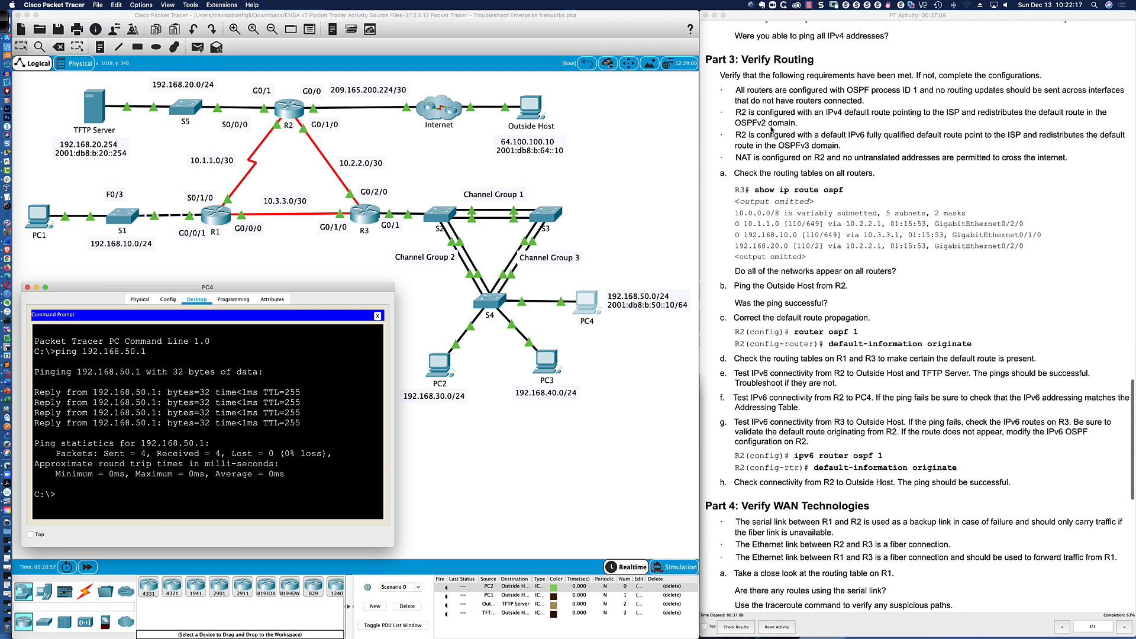
pyautogui.scroll(-1, 771, 129)
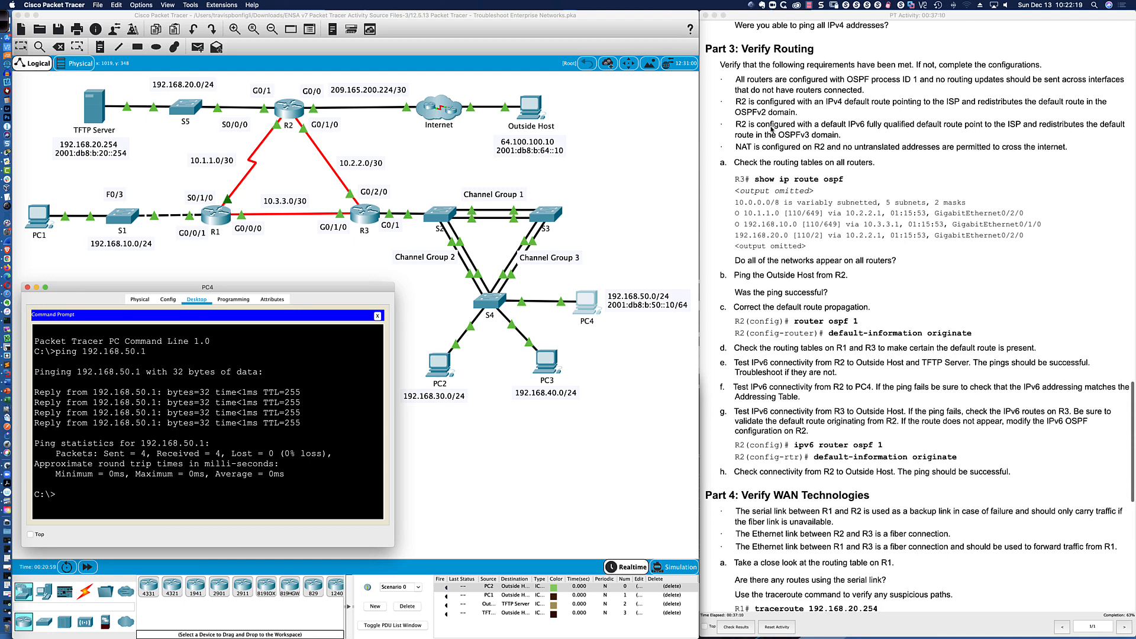
pyautogui.scroll(-2, 771, 129)
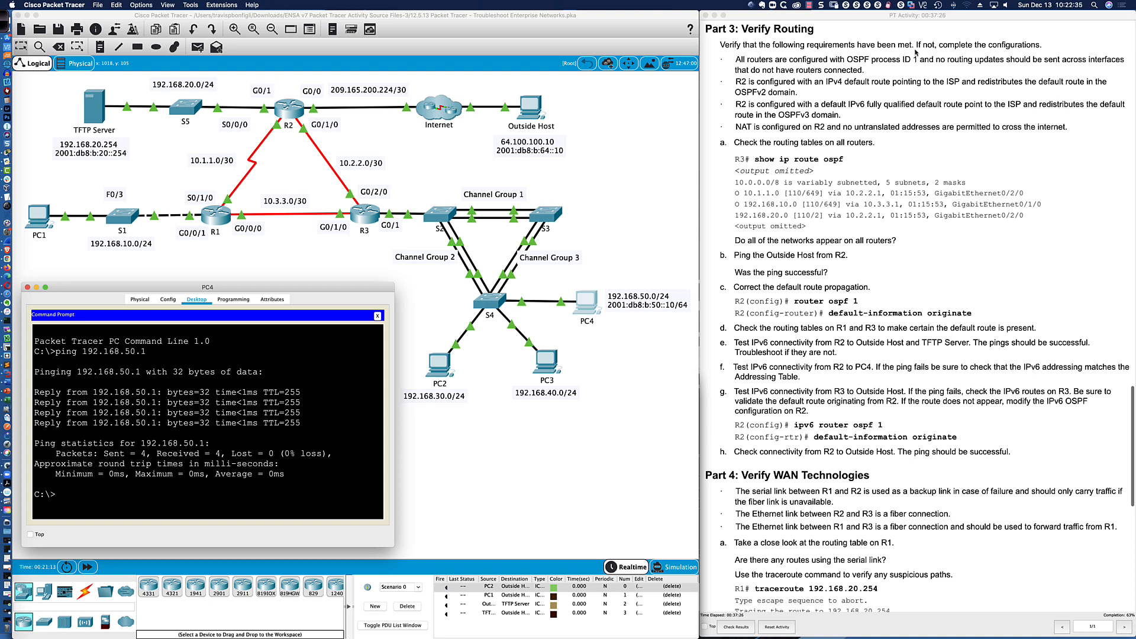
pyautogui.scroll(-2, 916, 52)
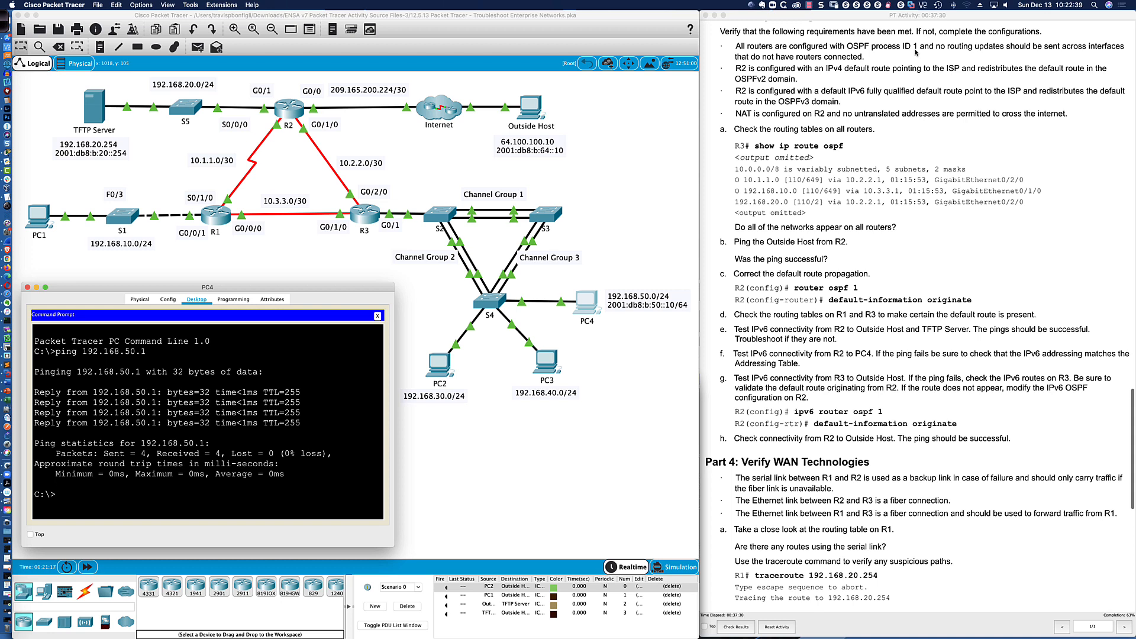
pyautogui.scroll(-3, 904, 54)
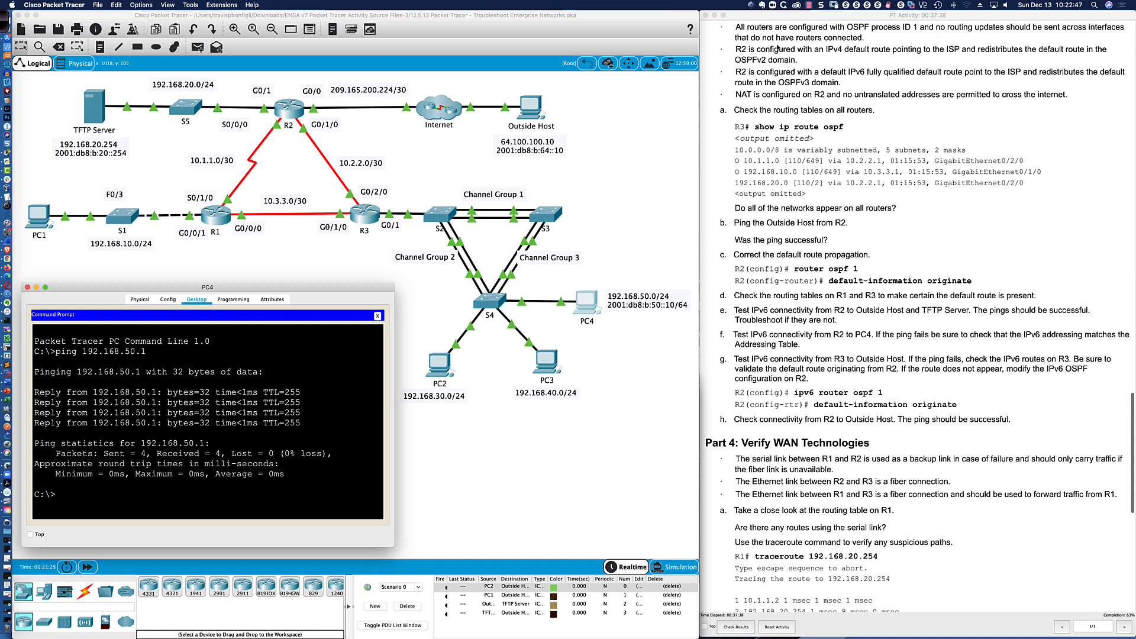
# Open router R1's device window and enlarge it across the lower part of the topology workspace
pyautogui.click(219, 219)
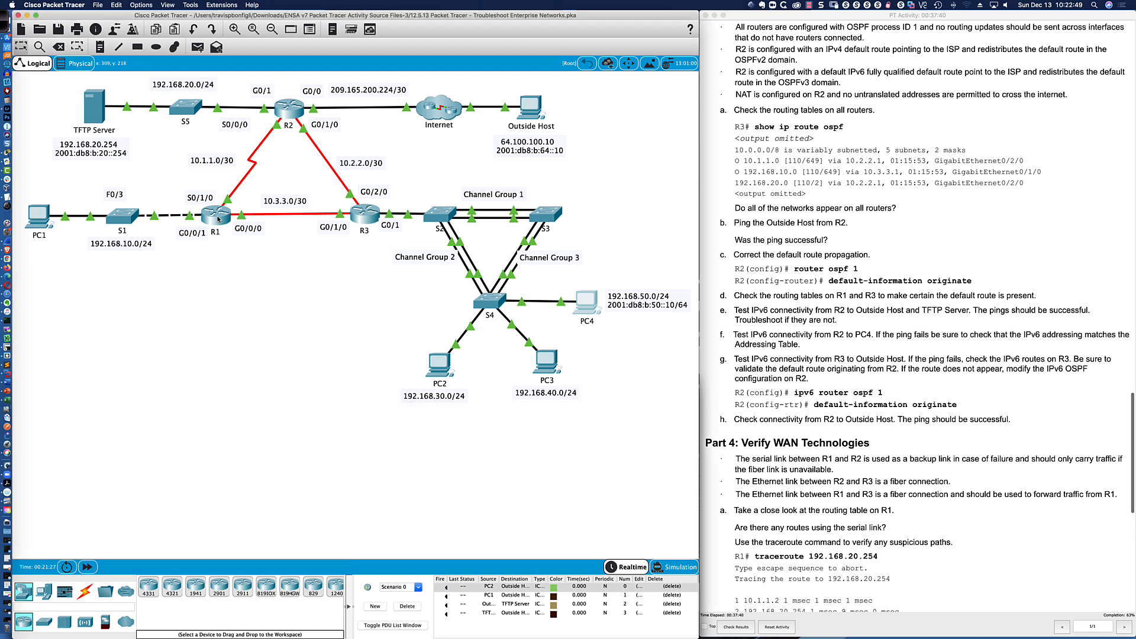
pyautogui.click(218, 219)
pyautogui.moveTo(473, 228); pyautogui.dragTo(109, 382)
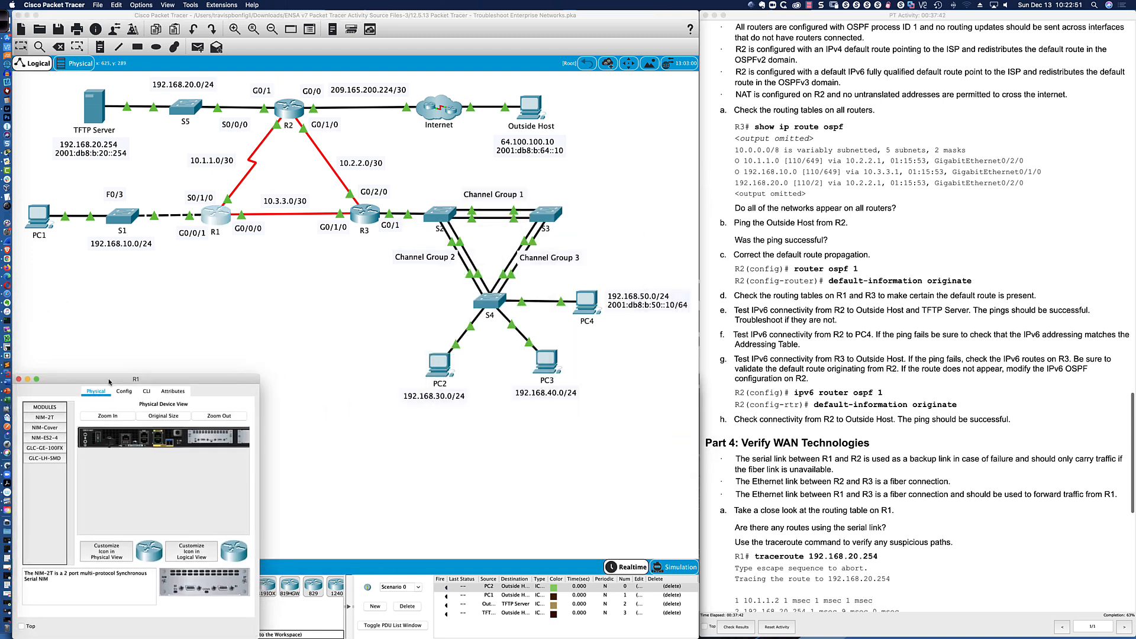
pyautogui.moveTo(258, 376); pyautogui.dragTo(698, 246)
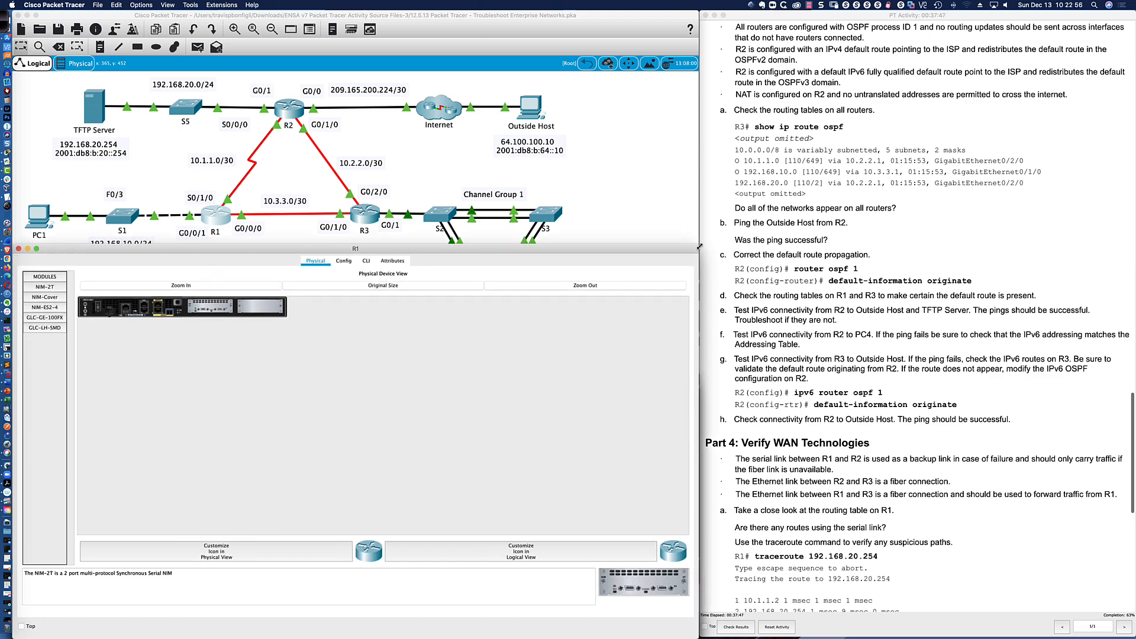
# Start a command-line session on R1 and enter privileged EXEC mode
pyautogui.click(367, 262)
pyautogui.press('Return')
pyautogui.press('Return')
pyautogui.press('Return')
pyautogui.press('Return')
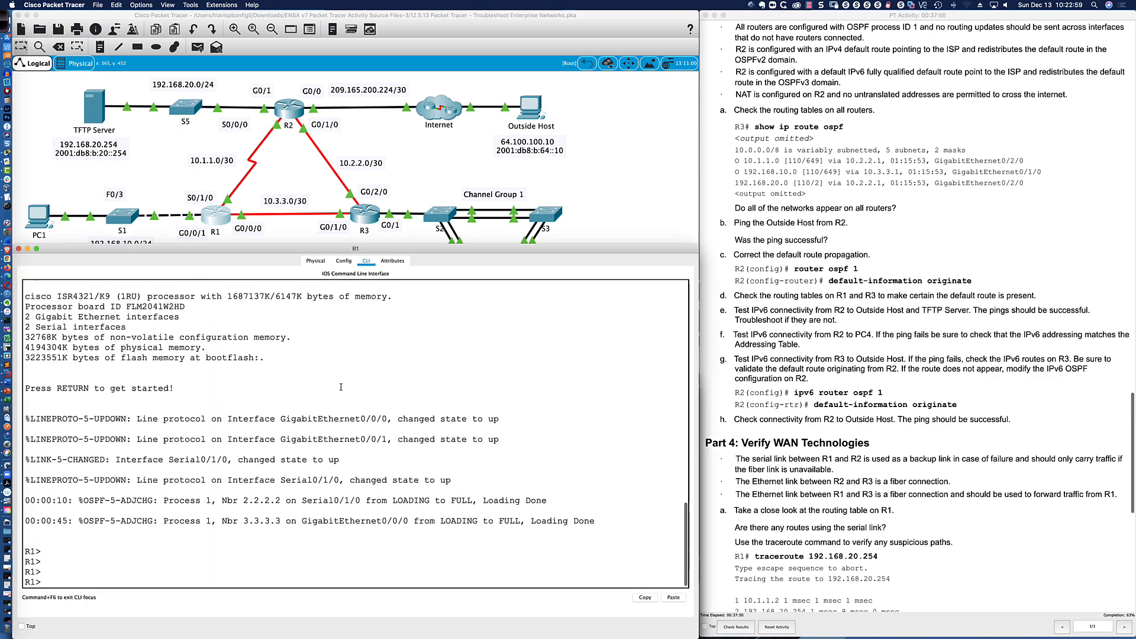
pyautogui.write('en')
pyautogui.press('Return')
pyautogui.press('Return')
pyautogui.press('Return')
pyautogui.press('Return')
pyautogui.press('Return')
# Show R1's running configuration and check its OSPF process ID and passive interface
pyautogui.write('sh ip')
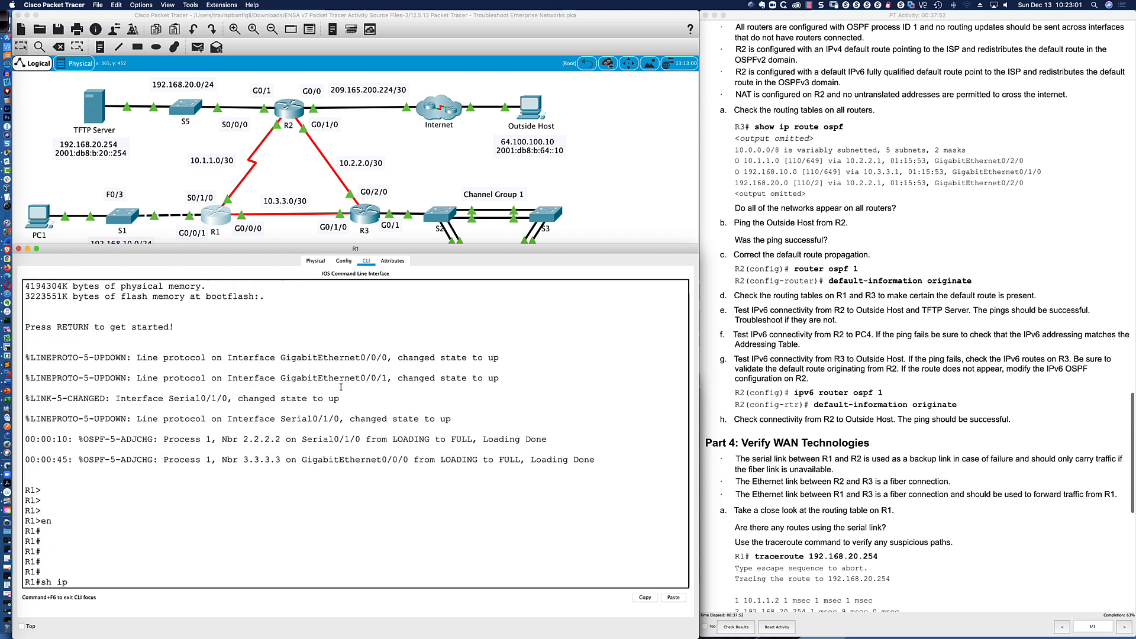
pyautogui.press('BackSpace')
pyautogui.press('BackSpace')
pyautogui.write('run')
pyautogui.press('Return')
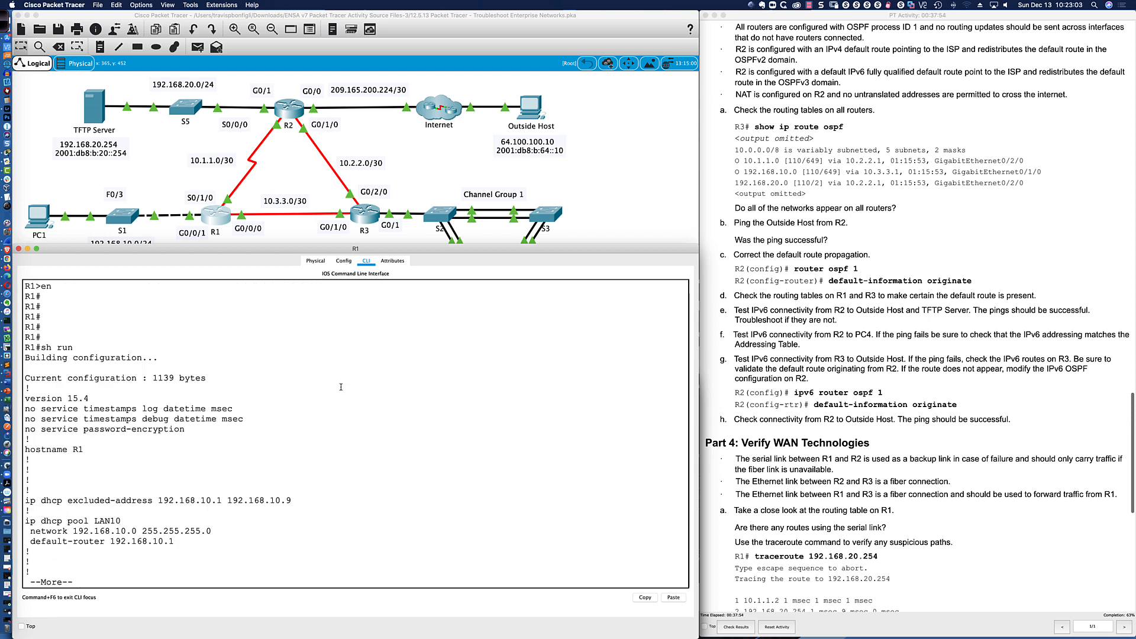
pyautogui.press('space')
pyautogui.press('space')
pyautogui.press('space')
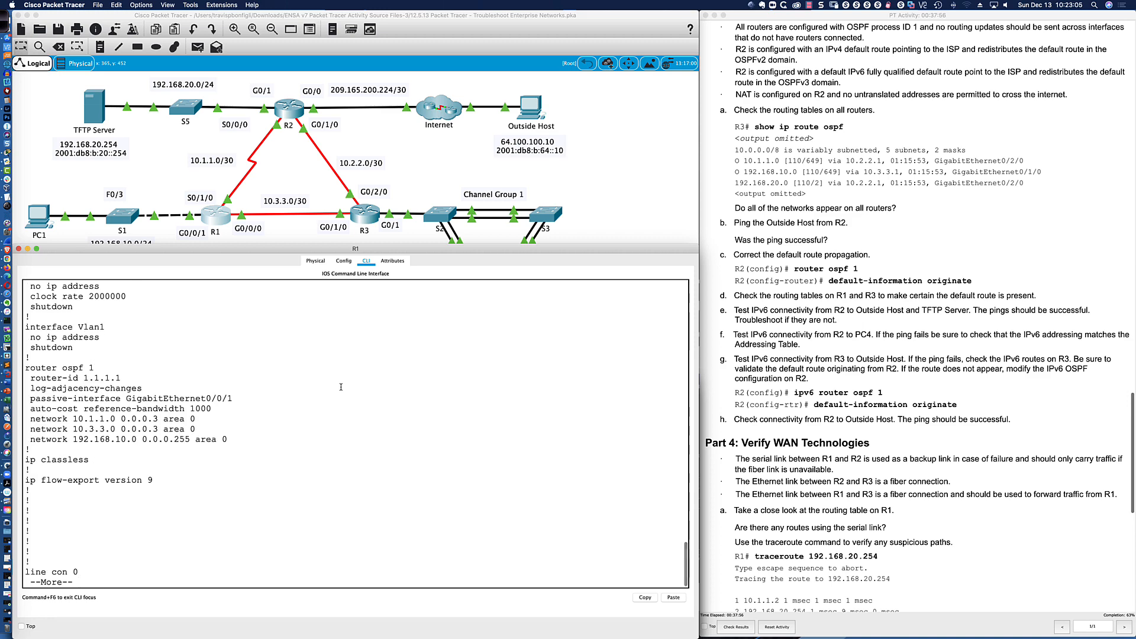
pyautogui.moveTo(105, 368); pyautogui.dragTo(78, 368)
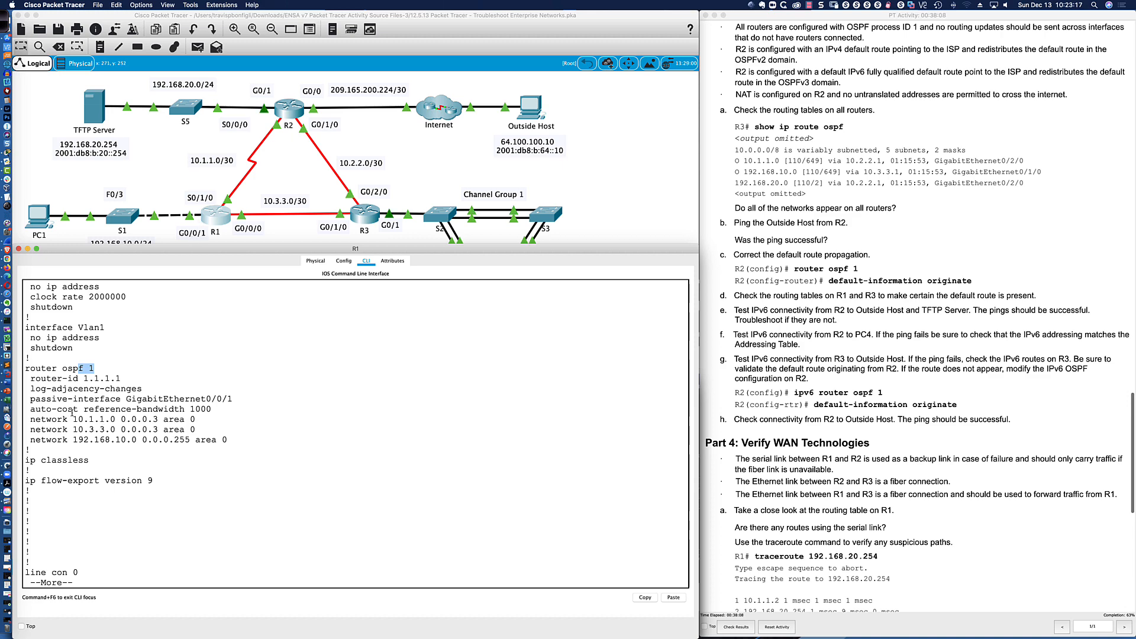
pyautogui.moveTo(30, 399); pyautogui.dragTo(230, 400)
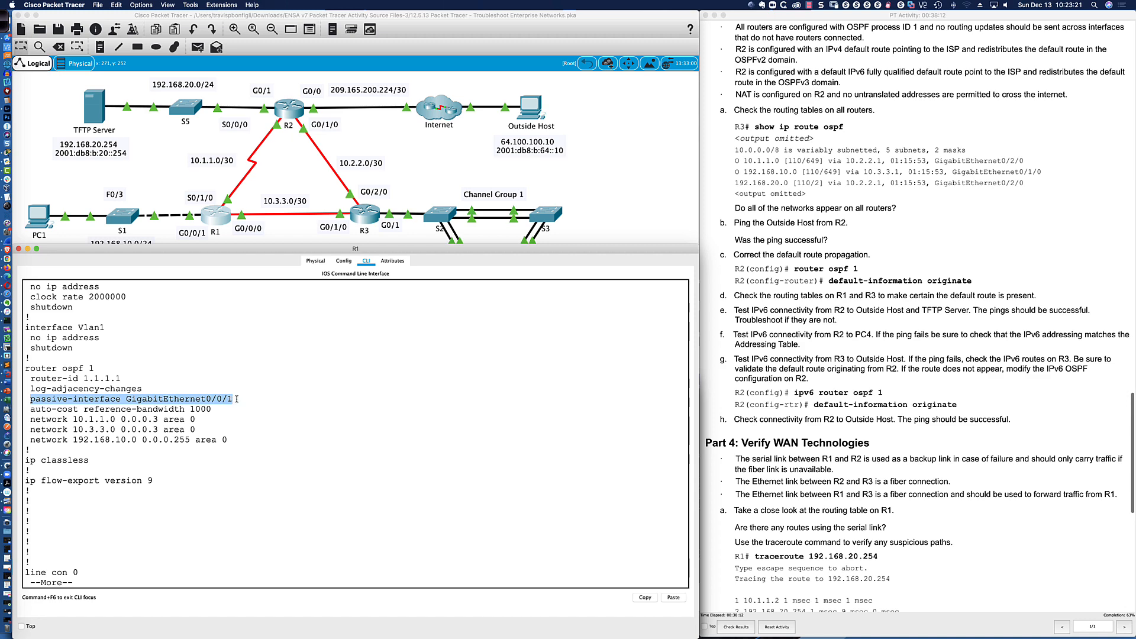
pyautogui.click(241, 399)
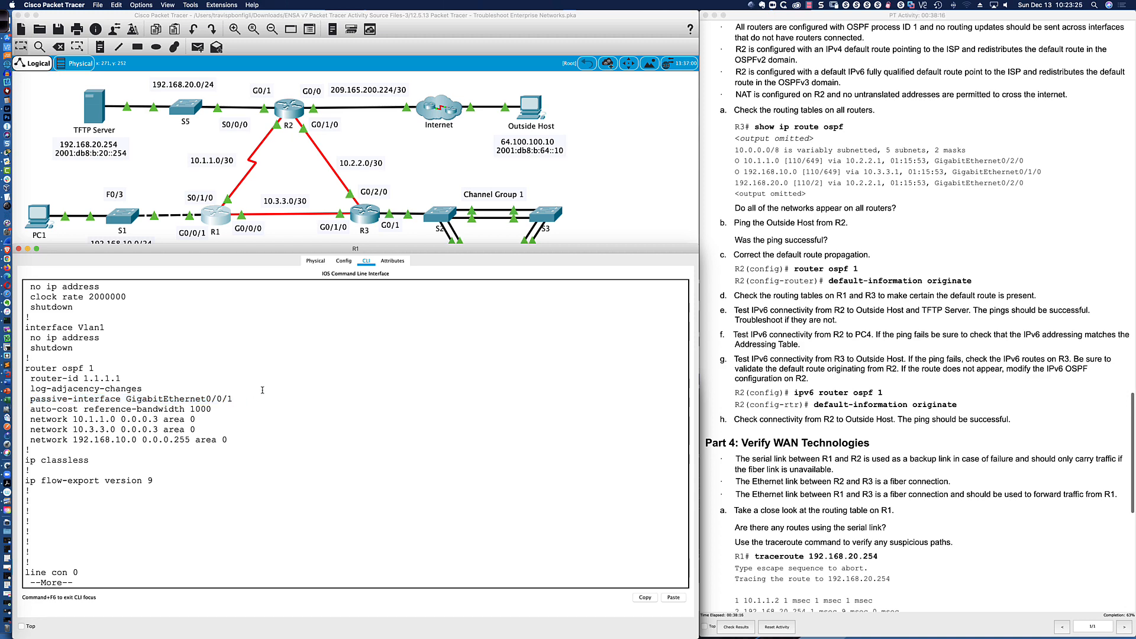
# Open R2's command line in an enlarged device window and enter privileged EXEC mode
pyautogui.click(287, 104)
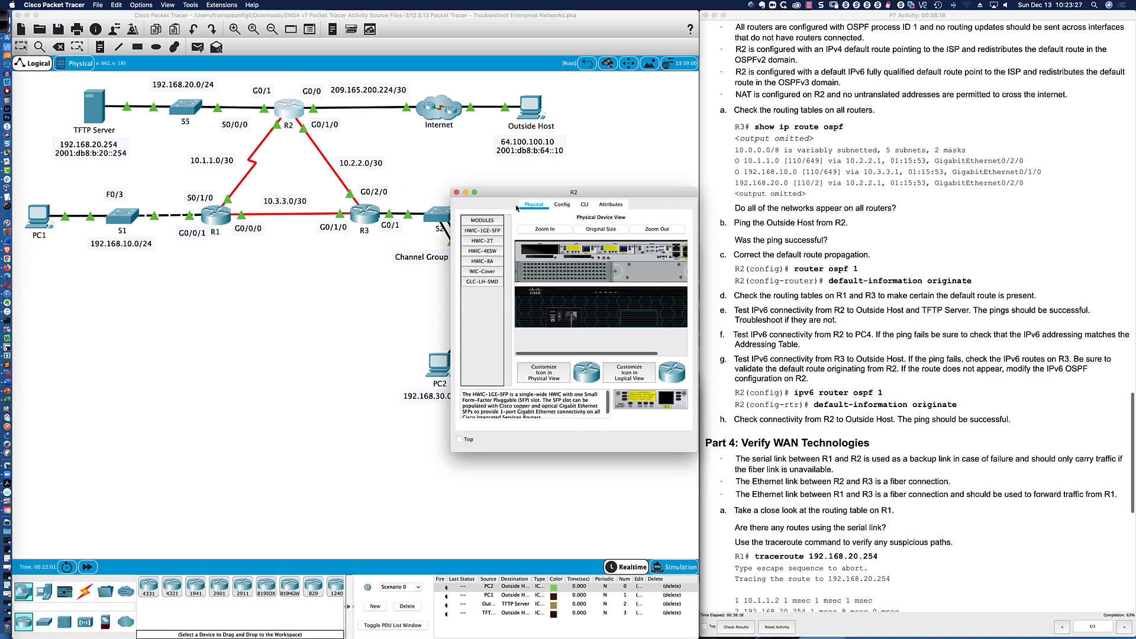
pyautogui.moveTo(518, 195); pyautogui.dragTo(84, 385)
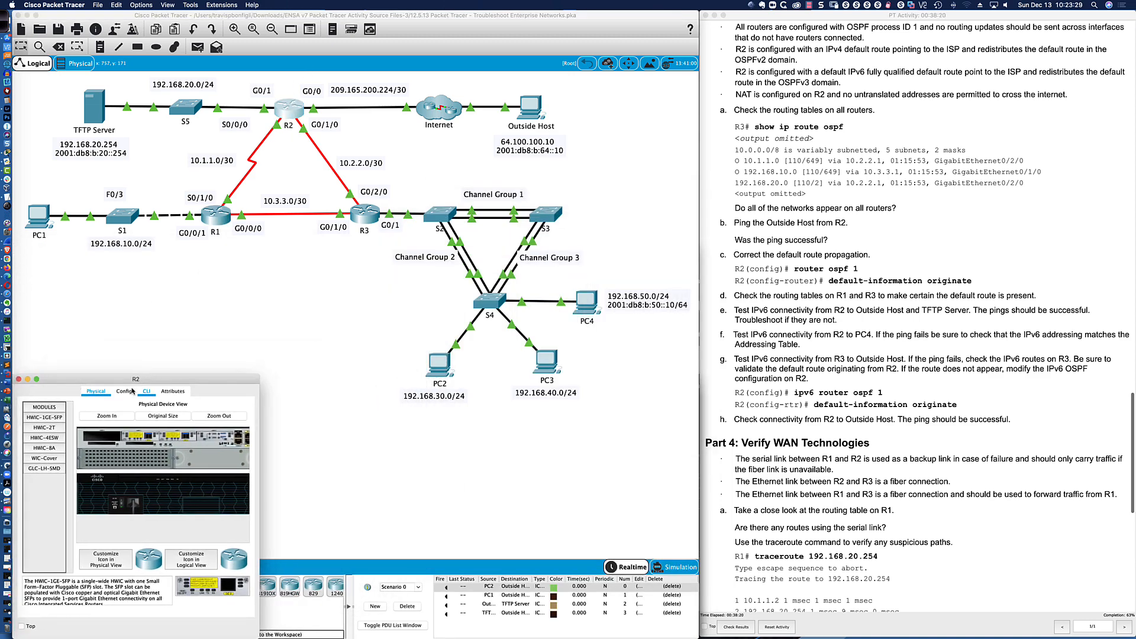
pyautogui.moveTo(263, 376); pyautogui.dragTo(700, 243)
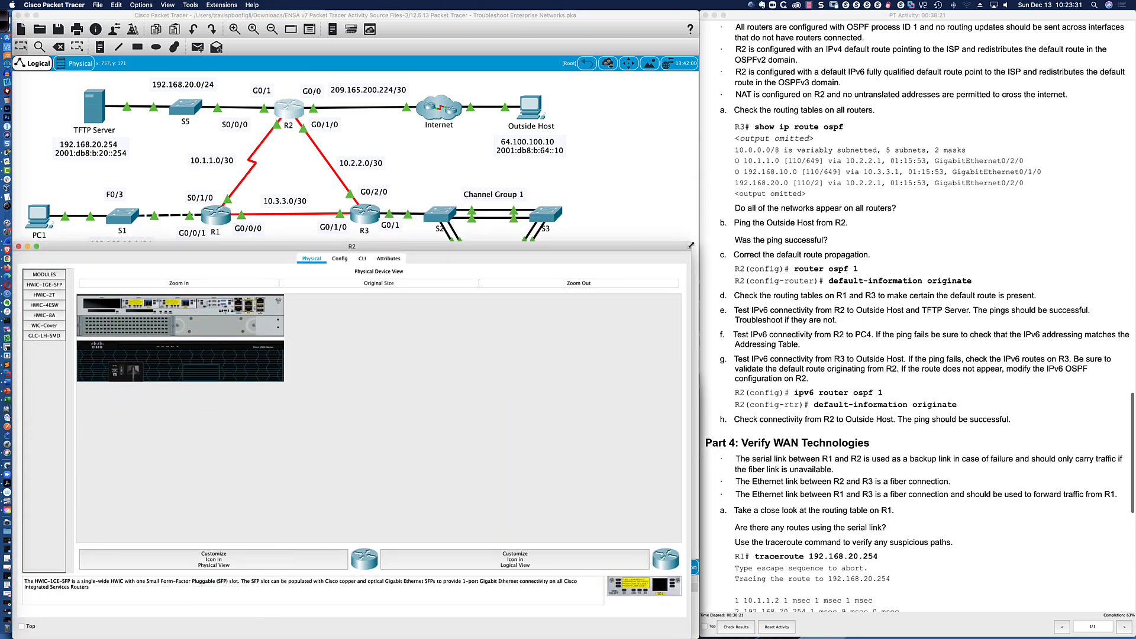
pyautogui.click(363, 258)
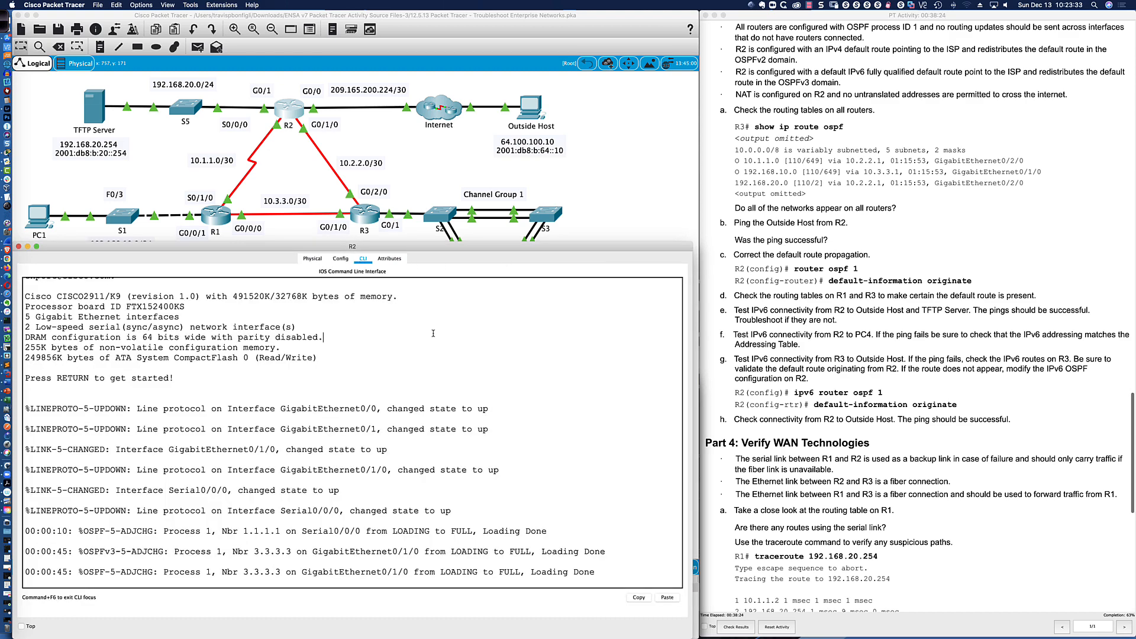
pyautogui.press('Return')
pyautogui.press('Return')
pyautogui.press('Return')
pyautogui.press('Return')
pyautogui.write('en')
pyautogui.press('Return')
# Show R2's running configuration and examine its OSPF process for the ID, networks and passive interfaces
pyautogui.write('sh run')
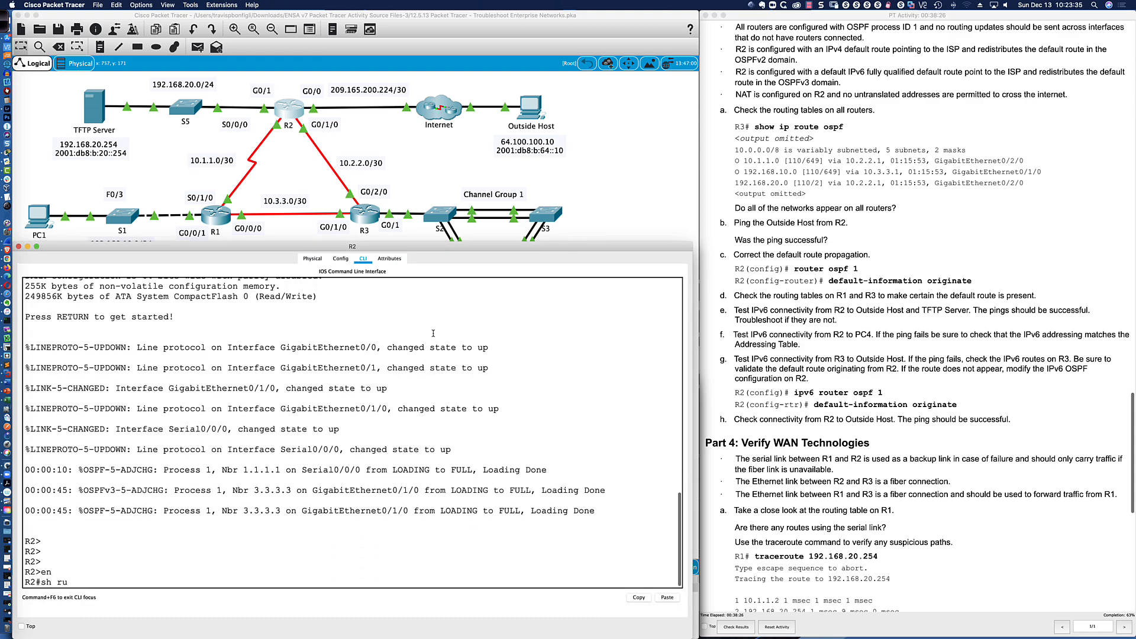
pyautogui.press('Return')
pyautogui.press('space')
pyautogui.press('space')
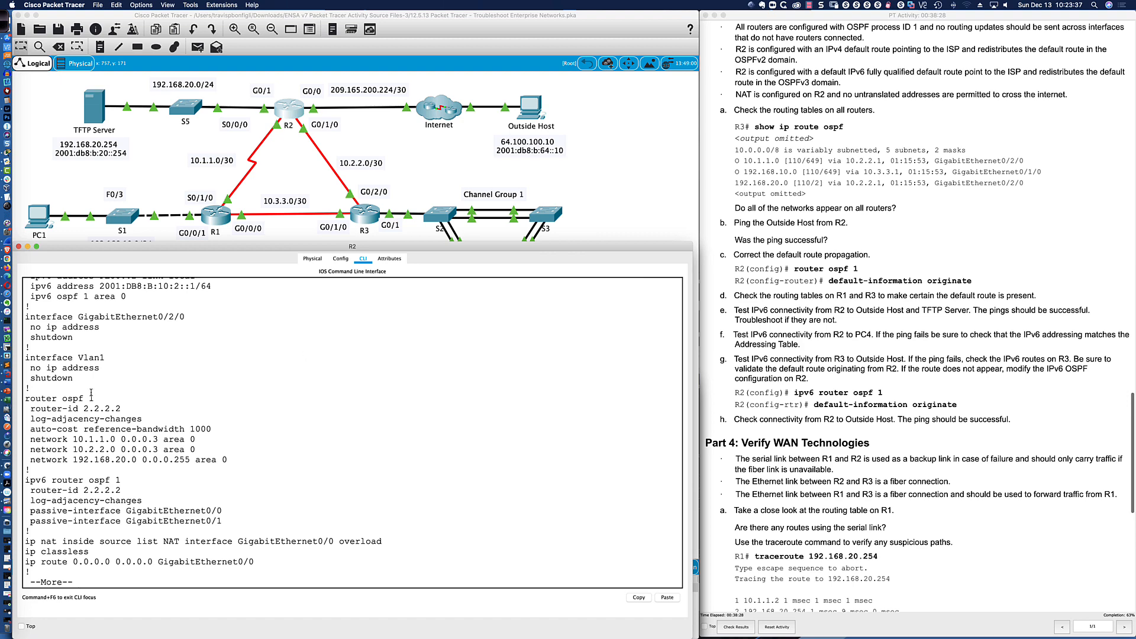
pyautogui.moveTo(95, 399); pyautogui.dragTo(66, 399)
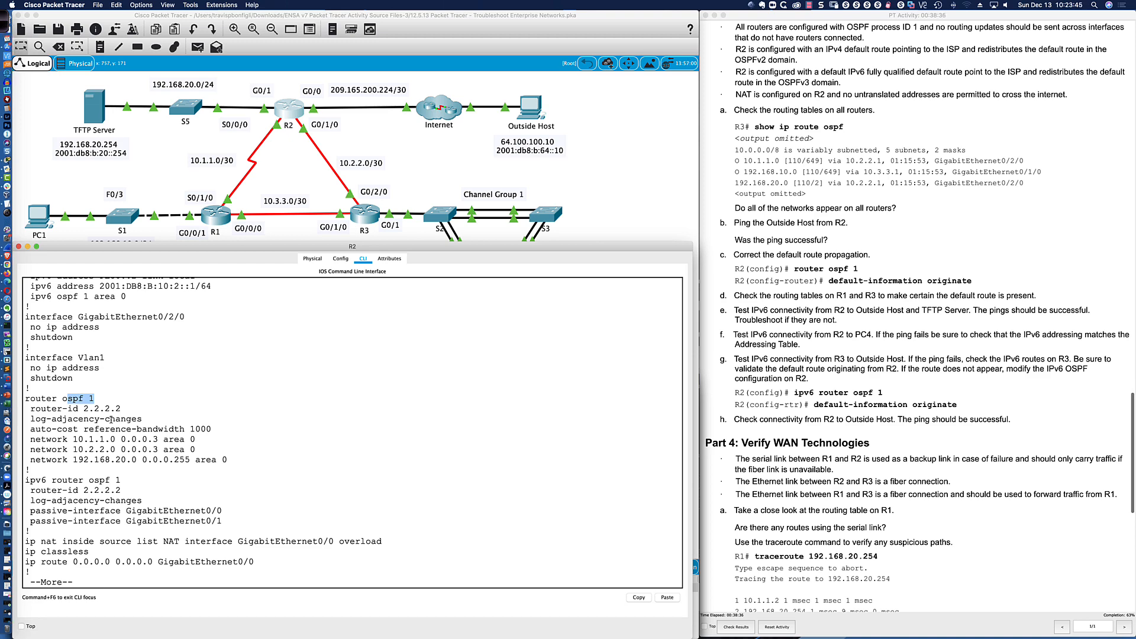
pyautogui.scroll(-1, 112, 419)
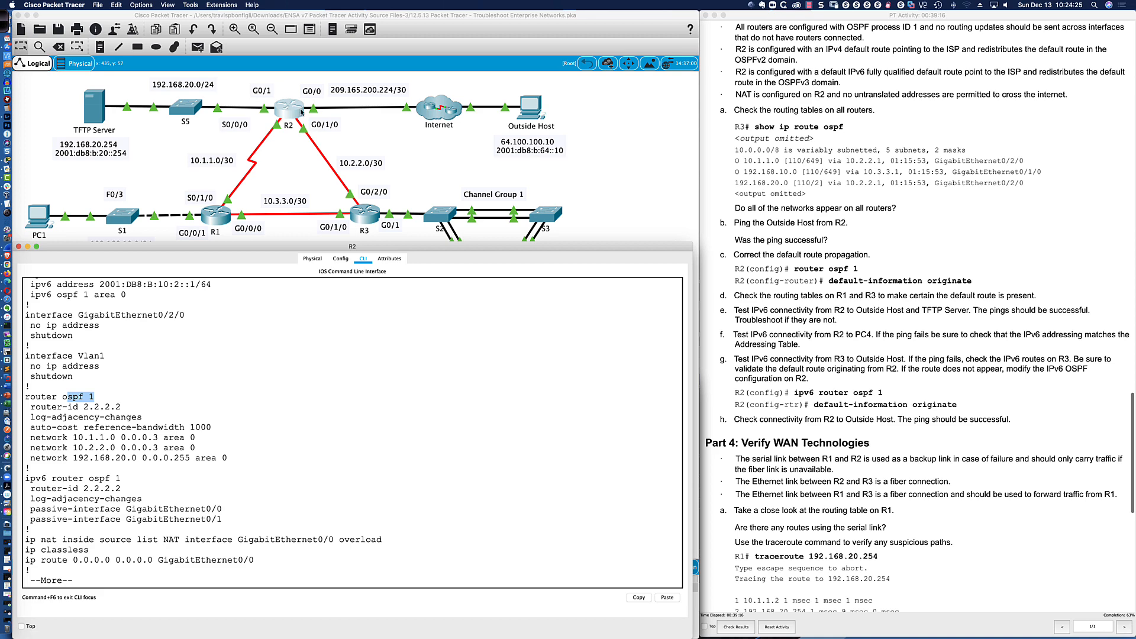
# Enter router ospf 1 configuration on R2 and make gi0/1 a passive interface
pyautogui.click(218, 375)
pyautogui.press('space')
pyautogui.write('conf t')
pyautogui.press('Return')
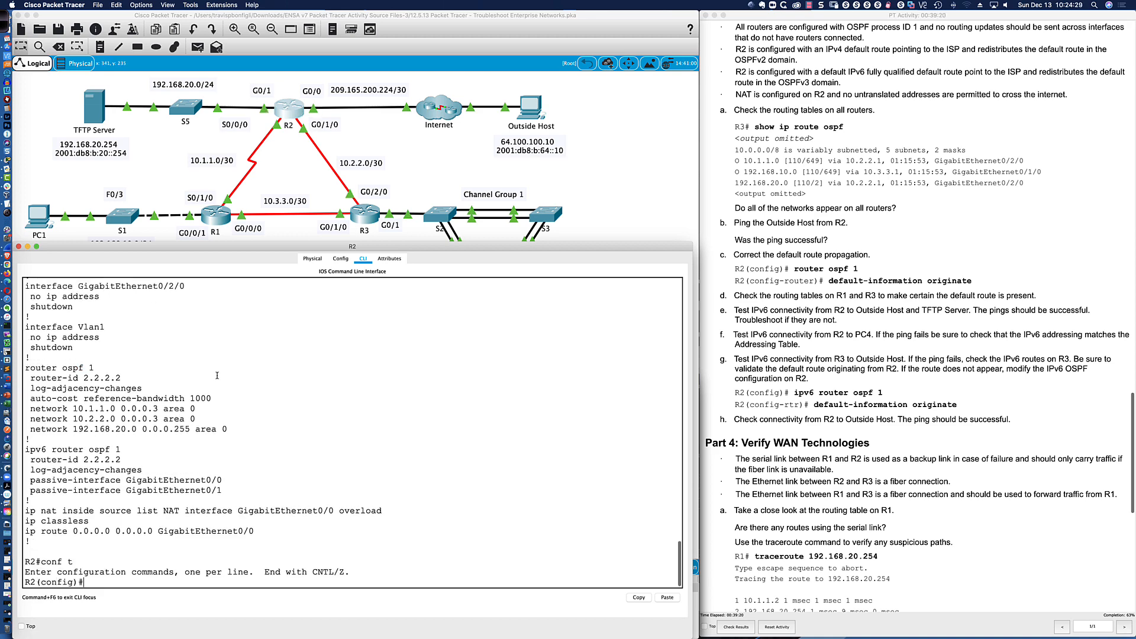
pyautogui.write('router ospf 1')
pyautogui.press('Return')
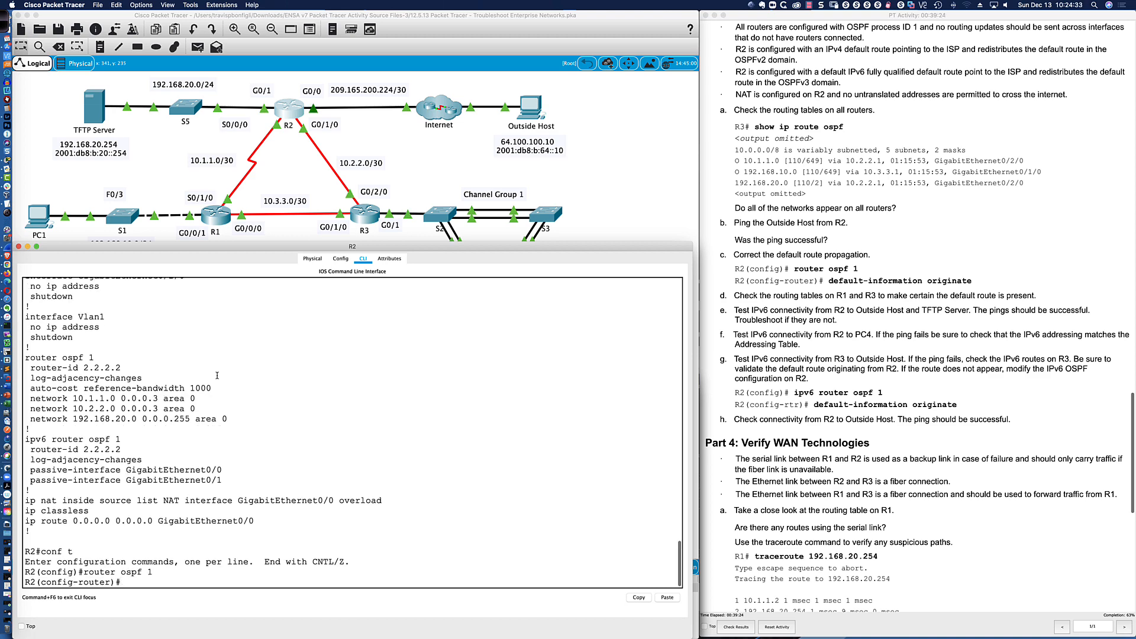
pyautogui.write('pas')
pyautogui.press('Tab')
pyautogui.write('gi0/1')
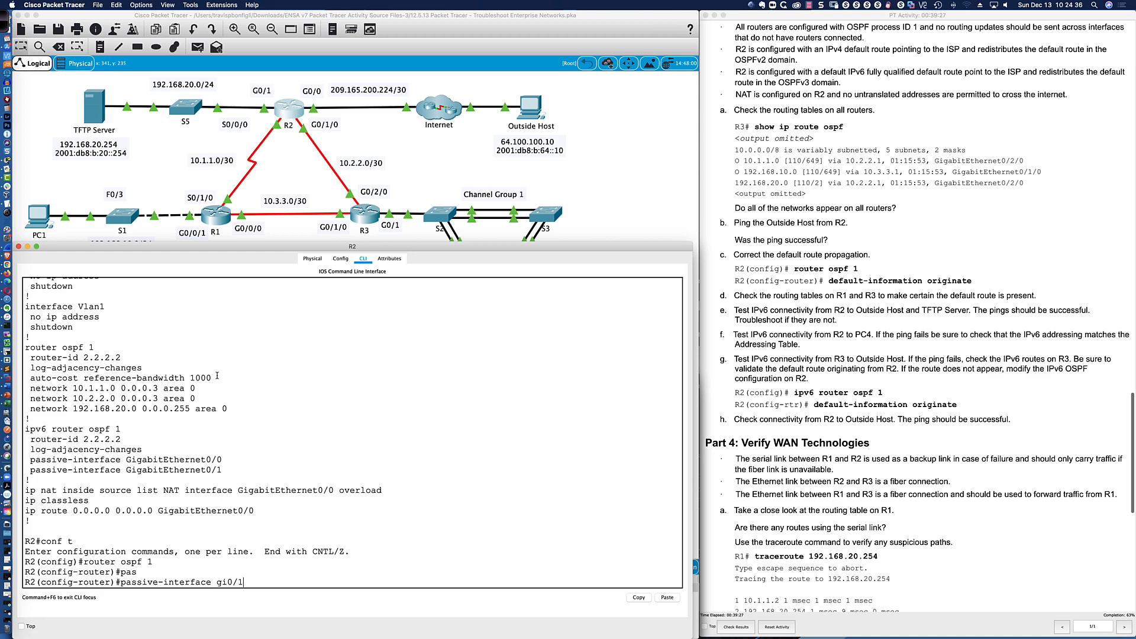
pyautogui.press('Return')
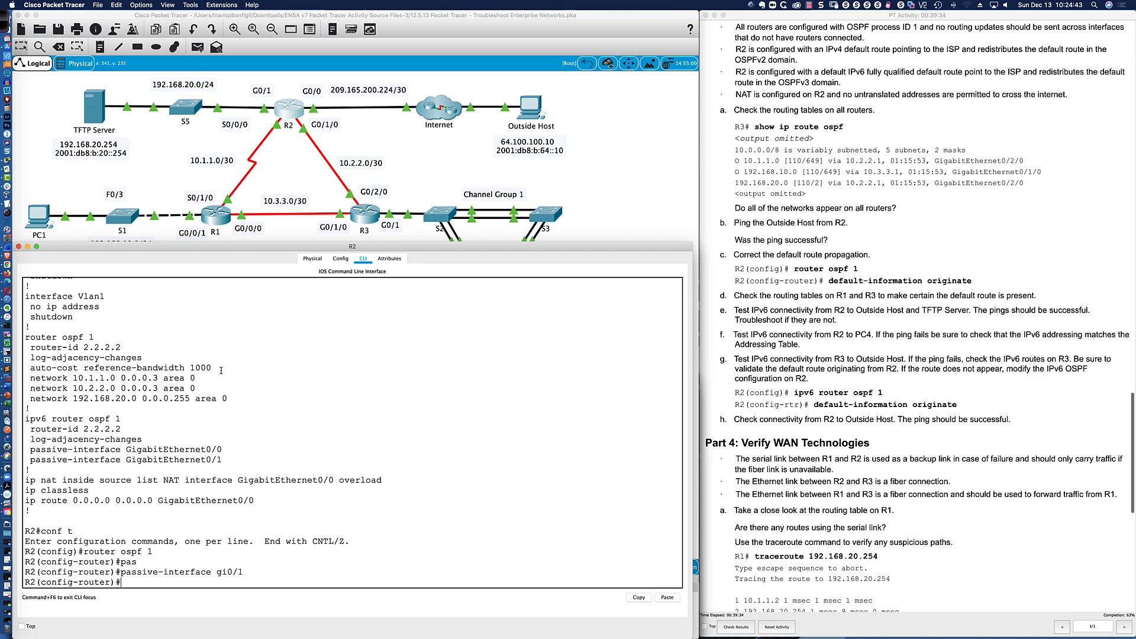
# Check R2's OSPF and static default route entries, and redistribute the default route in OSPF with default-information originate
pyautogui.scroll(-2, 778, 55)
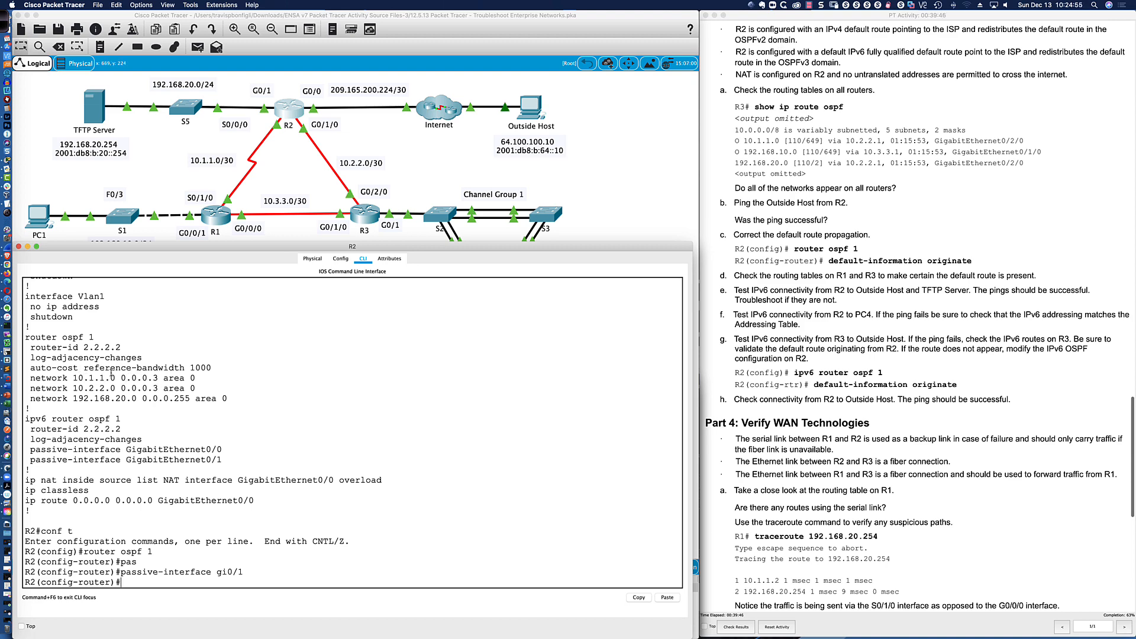
pyautogui.moveTo(25, 337); pyautogui.dragTo(228, 399)
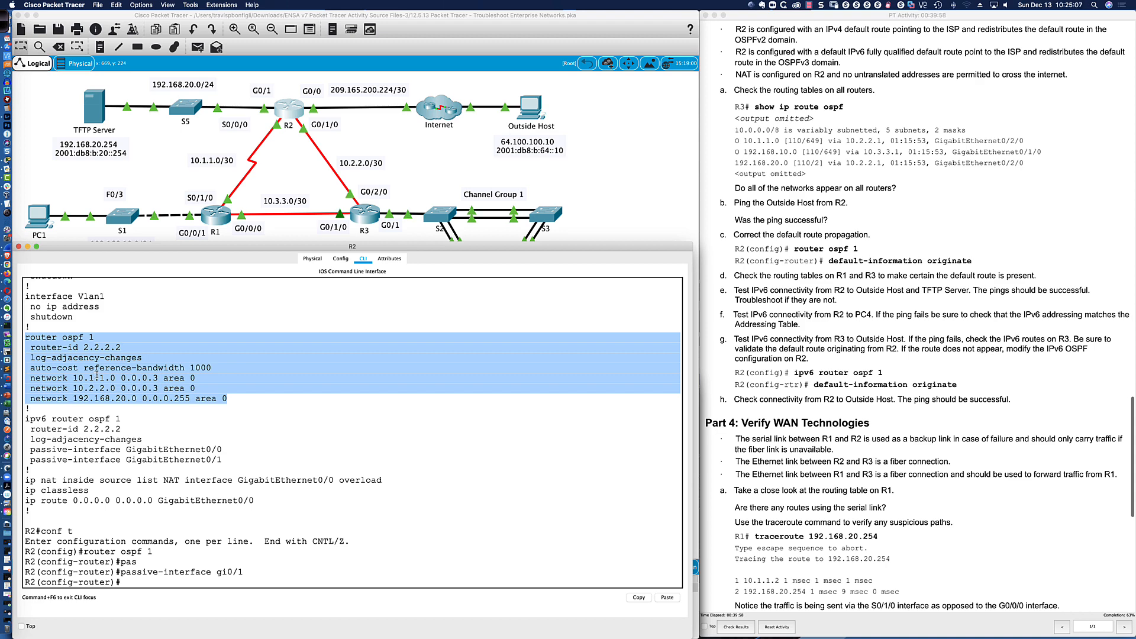
pyautogui.moveTo(25, 502); pyautogui.dragTo(252, 501)
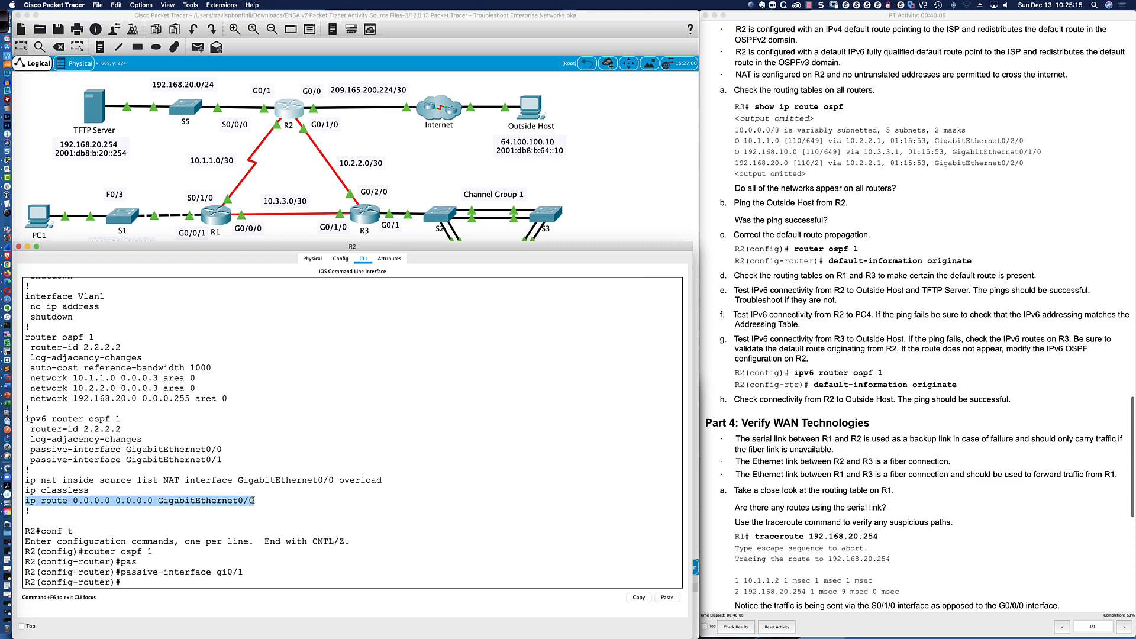
pyautogui.click(159, 583)
pyautogui.write('defa')
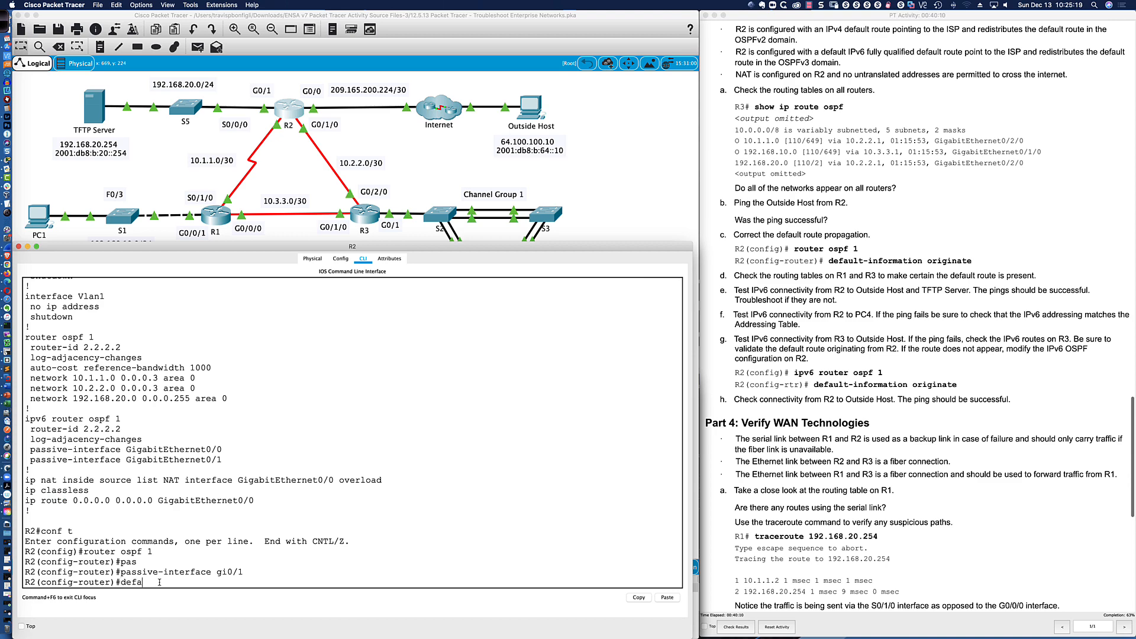
pyautogui.press('Tab')
pyautogui.write('or')
pyautogui.press('Tab')
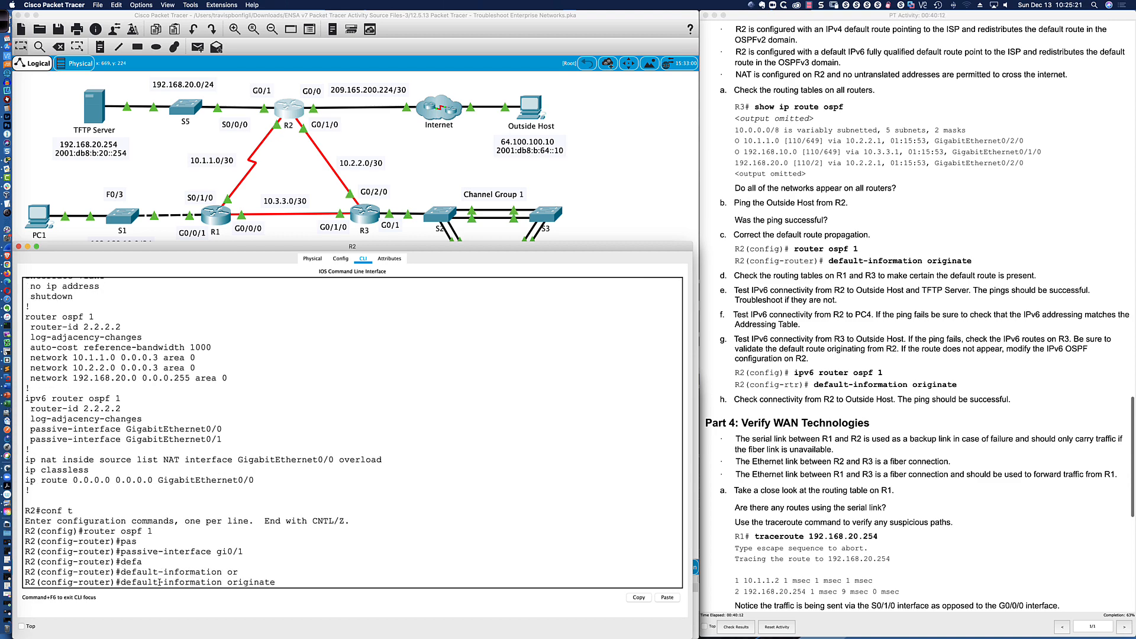
pyautogui.write('?')
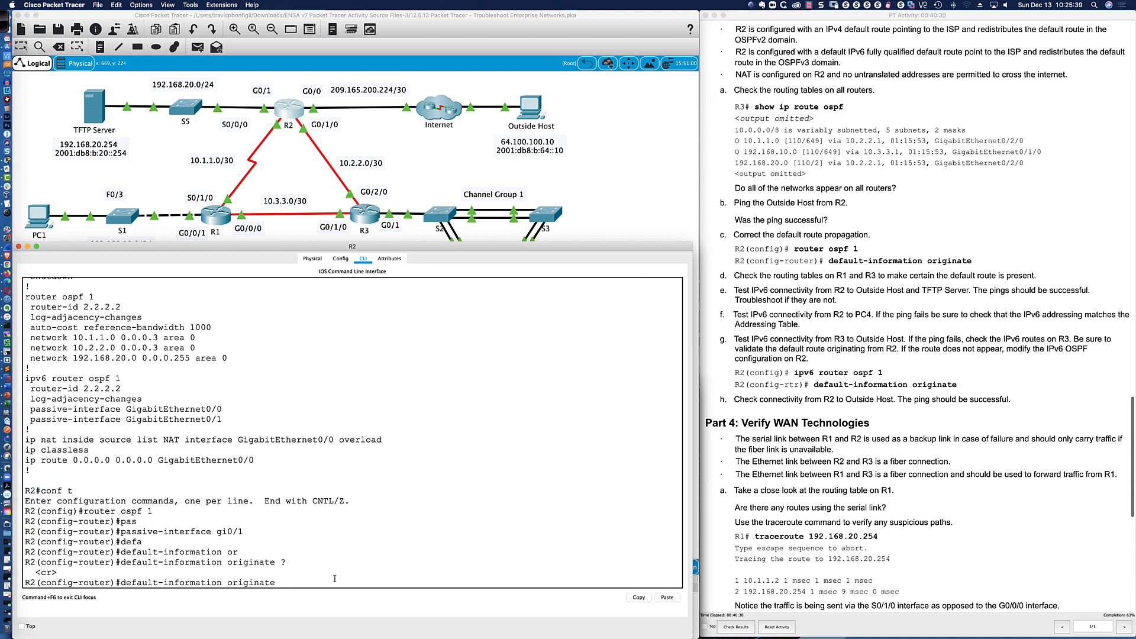
pyautogui.press('Return')
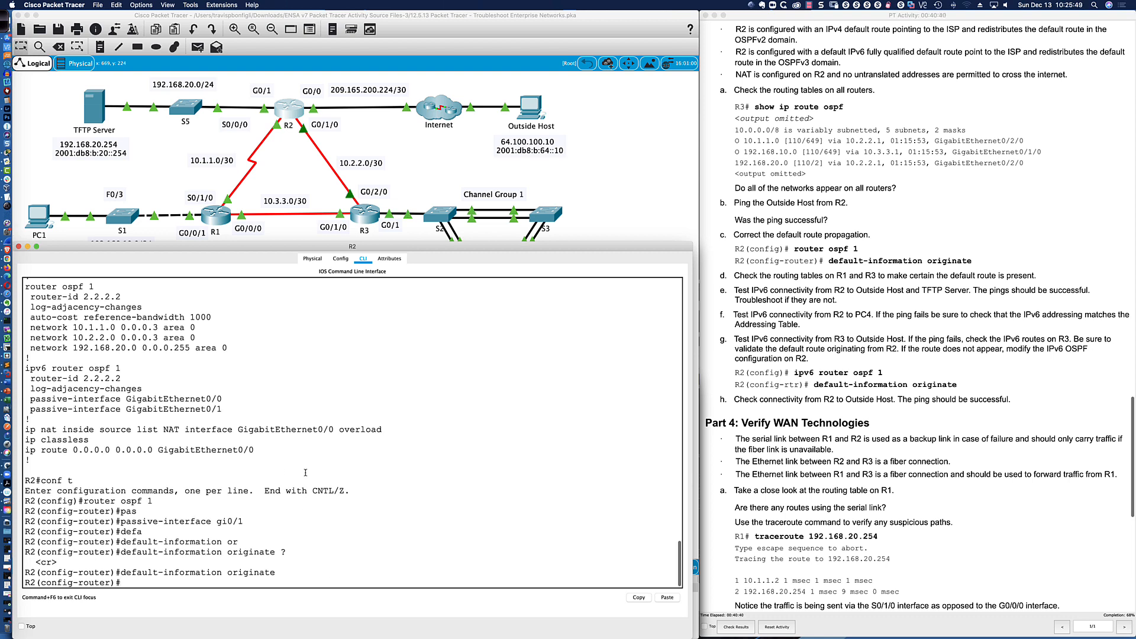
# Show R2's running configuration again and check the default-information originate and passive-interface lines under router ospf 1
pyautogui.write('do sh run')
pyautogui.press('Return')
pyautogui.press('space')
pyautogui.press('space')
pyautogui.press('space')
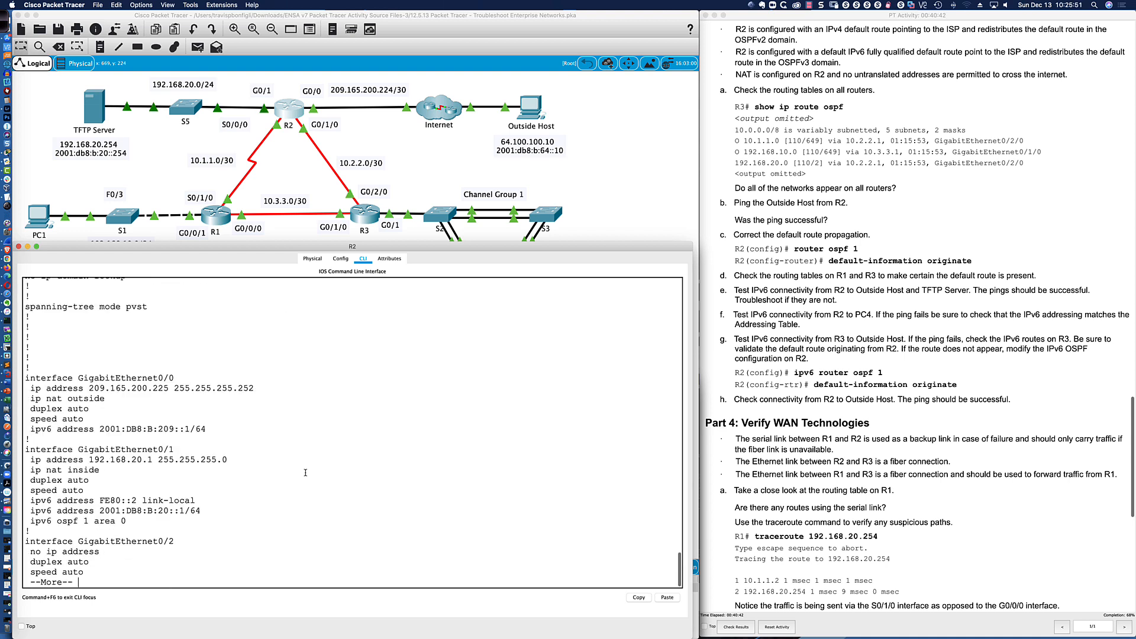
pyautogui.press('space')
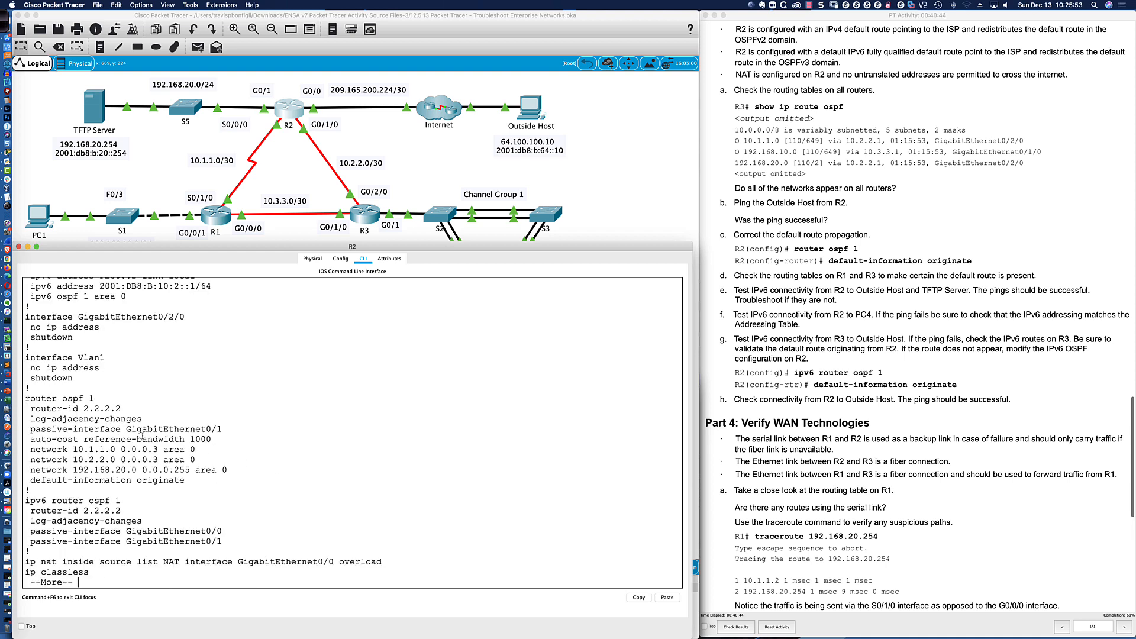
pyautogui.moveTo(31, 480); pyautogui.dragTo(195, 483)
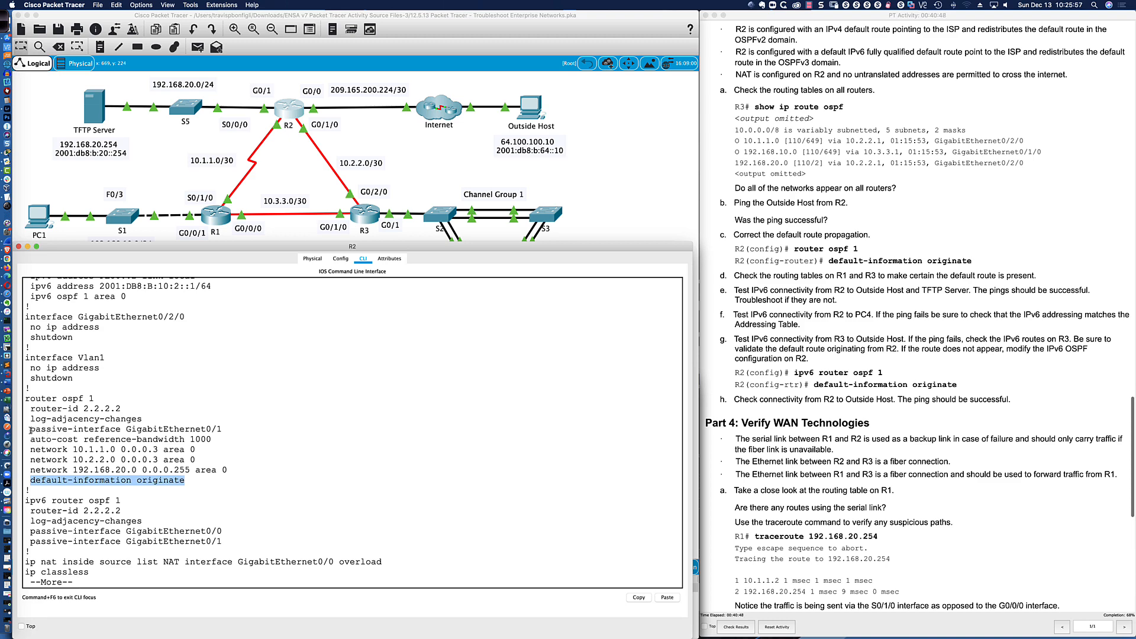
pyautogui.moveTo(31, 429); pyautogui.dragTo(223, 429)
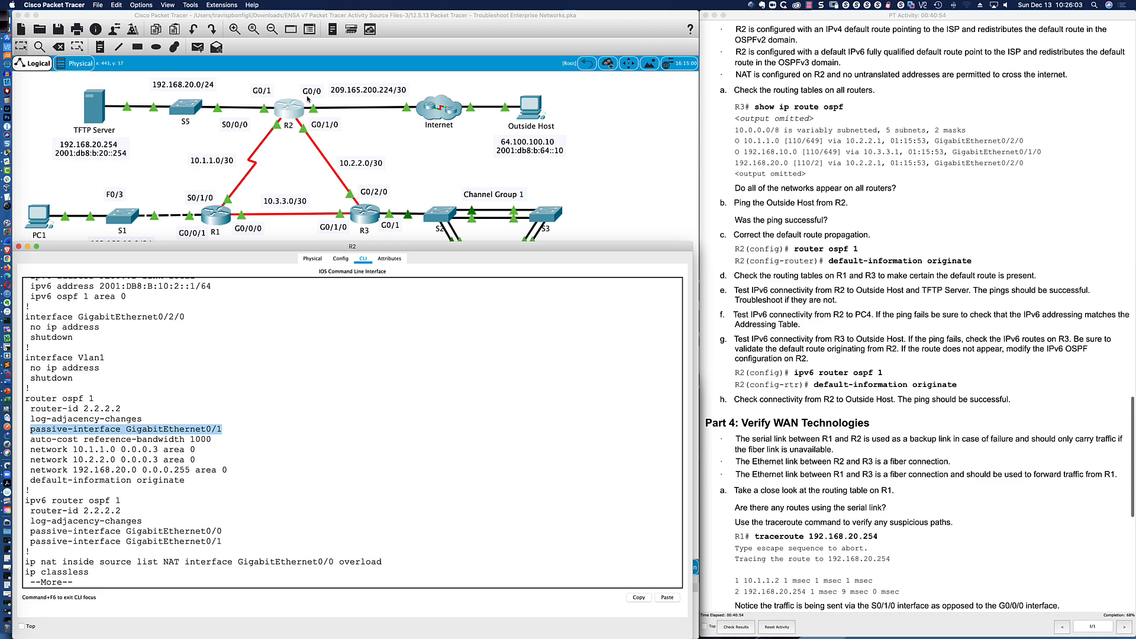
pyautogui.click(230, 432)
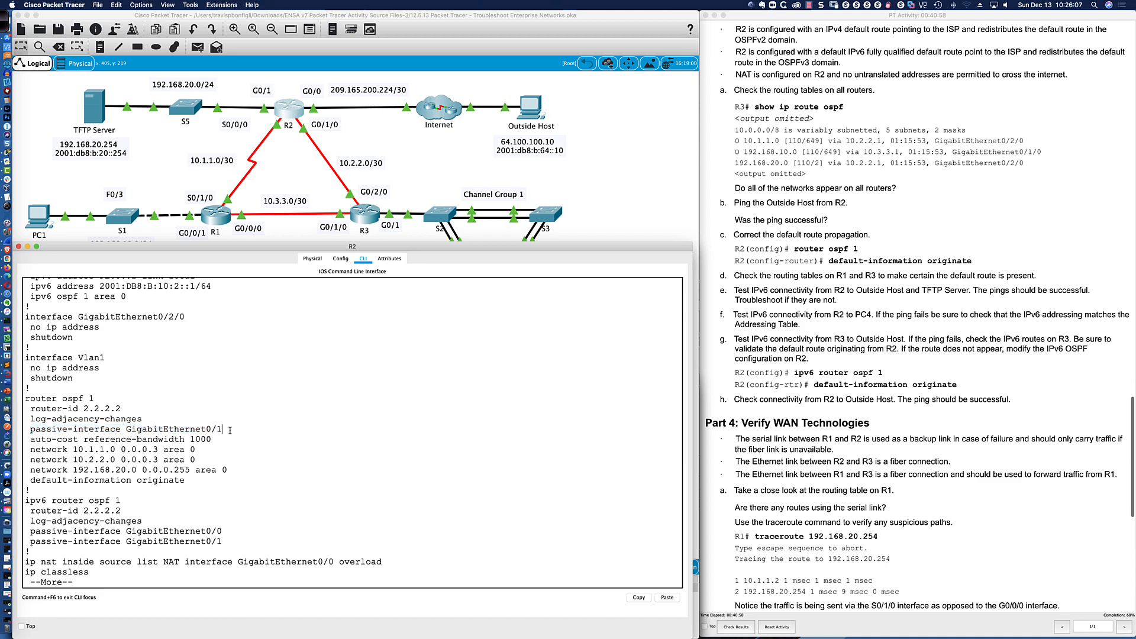
pyautogui.write('q')
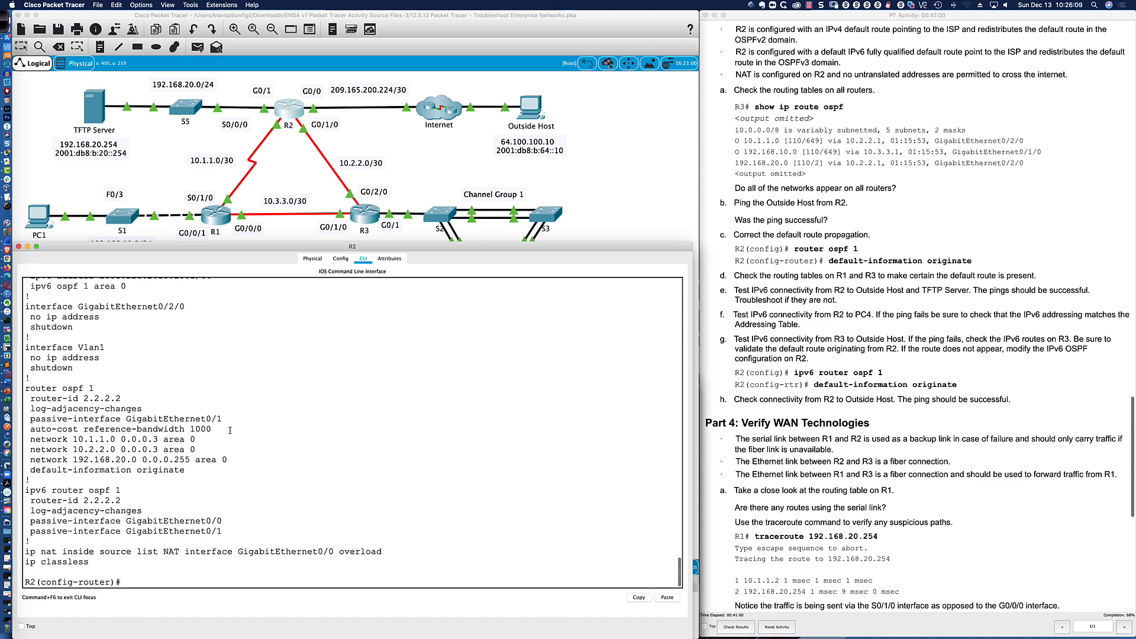
# Make gi0/0 a passive interface in R2's OSPF process
pyautogui.write('pas')
pyautogui.press('Tab')
pyautogui.write('gi0/0')
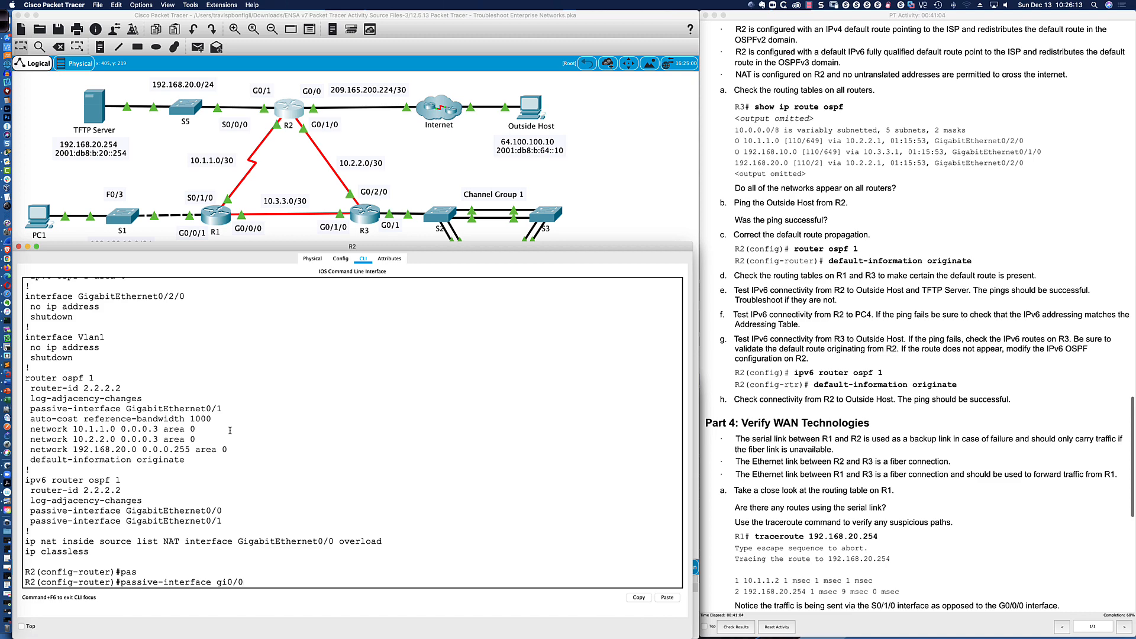
pyautogui.press('Return')
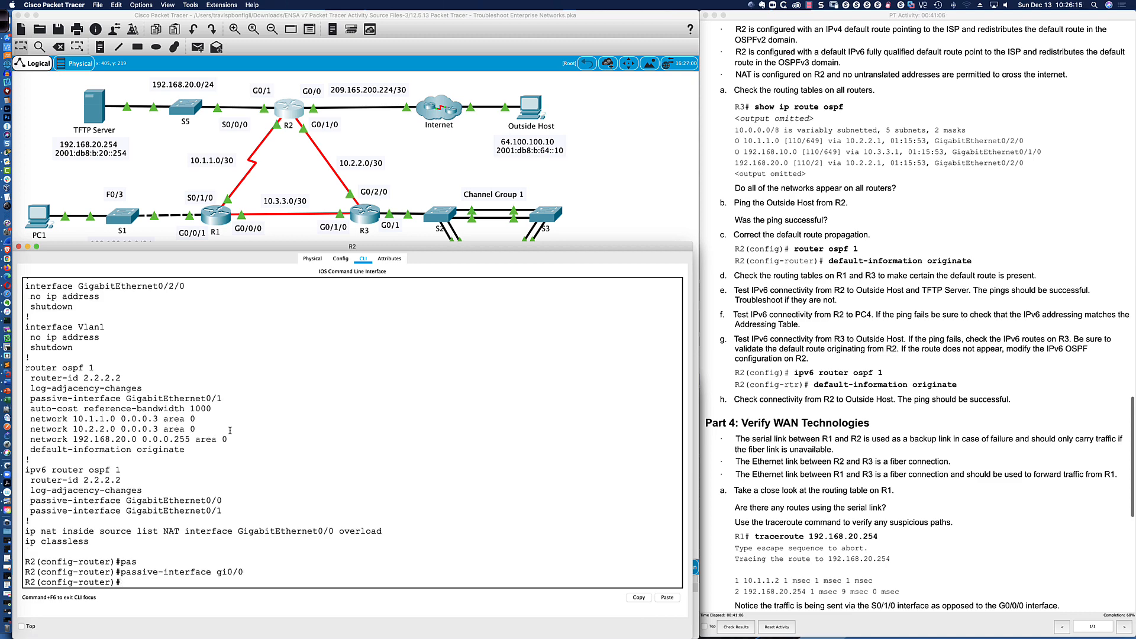
# Remove the passive-interface setting for gi0/0 from R2's OSPF process
pyautogui.press('Up')
pyautogui.press('Left')
pyautogui.press('Left')
pyautogui.press('Left')
pyautogui.press('Left')
pyautogui.press('Left')
pyautogui.press('Left')
pyautogui.write('no')
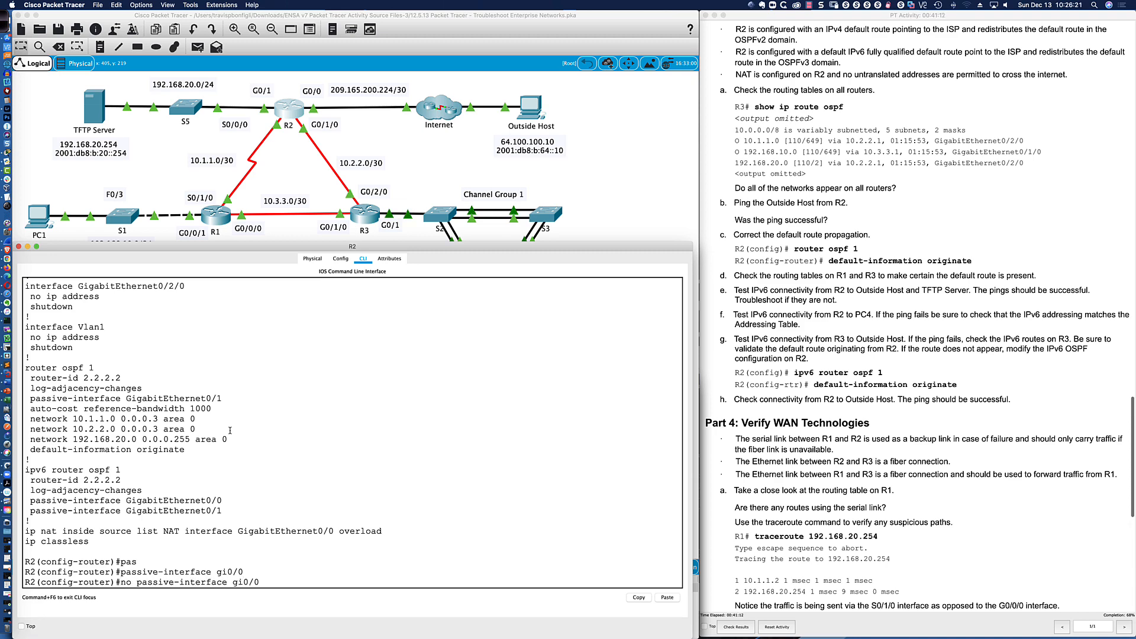
pyautogui.press('Return')
# Show R2's running configuration and check the network statements under router ospf 1, particularly 192.168.20.0
pyautogui.write('do sh ru')
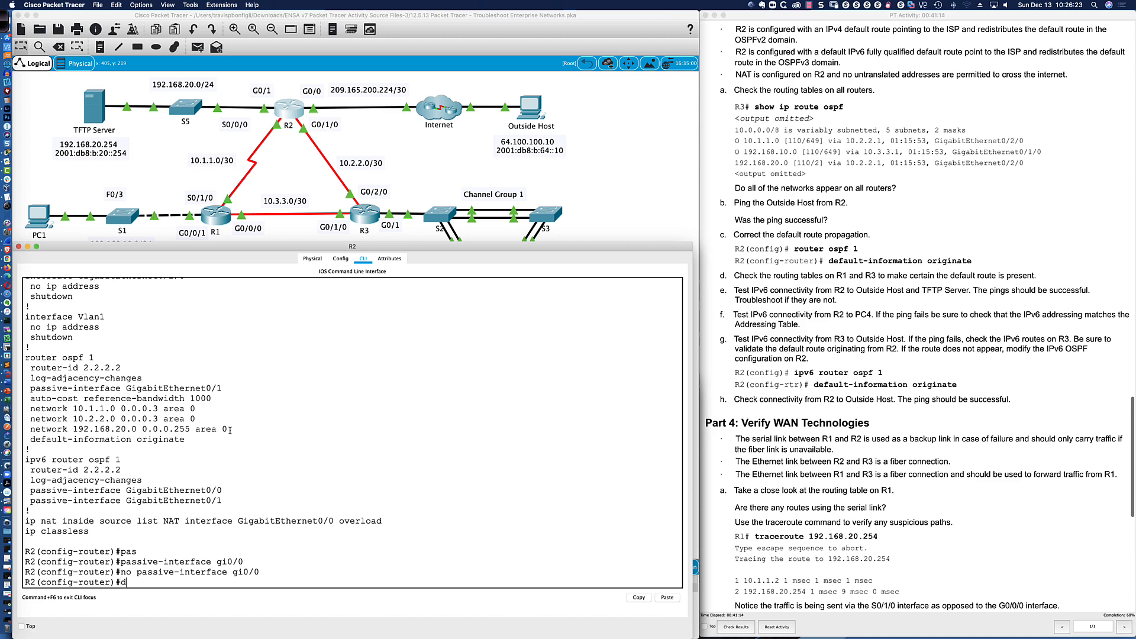
pyautogui.press('Return')
pyautogui.press('space')
pyautogui.press('space')
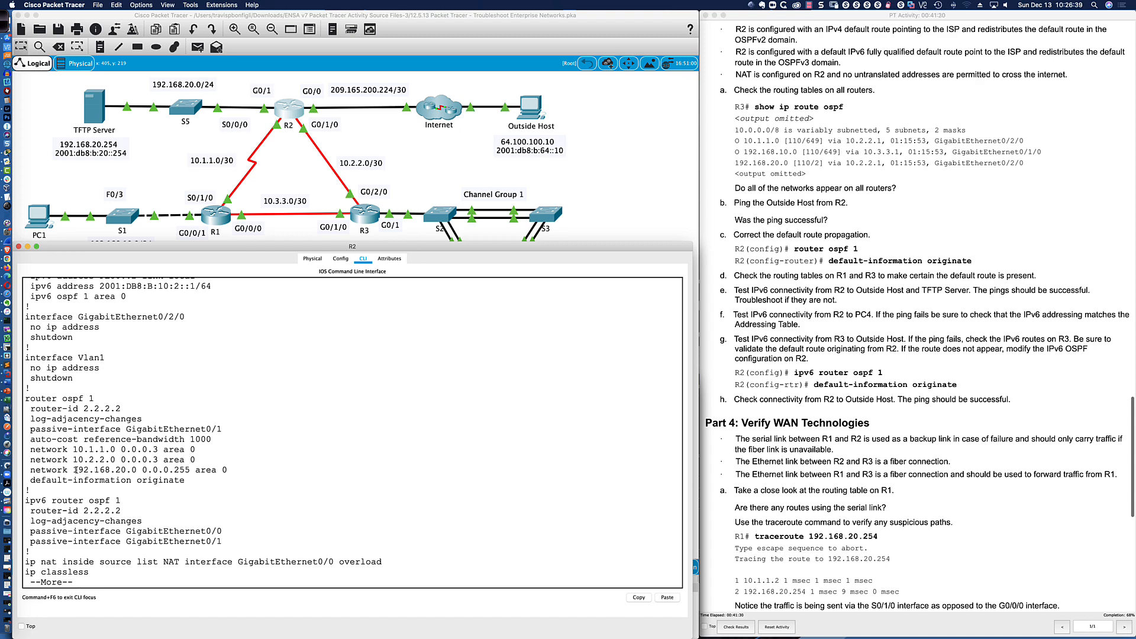
pyautogui.moveTo(76, 470); pyautogui.dragTo(227, 469)
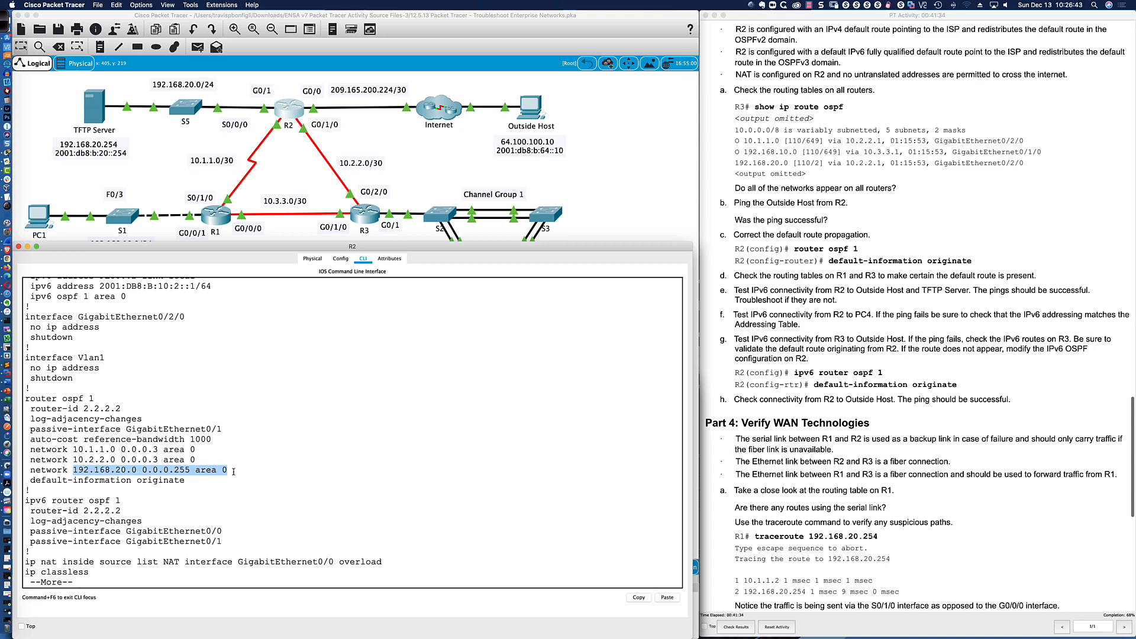
pyautogui.click(234, 471)
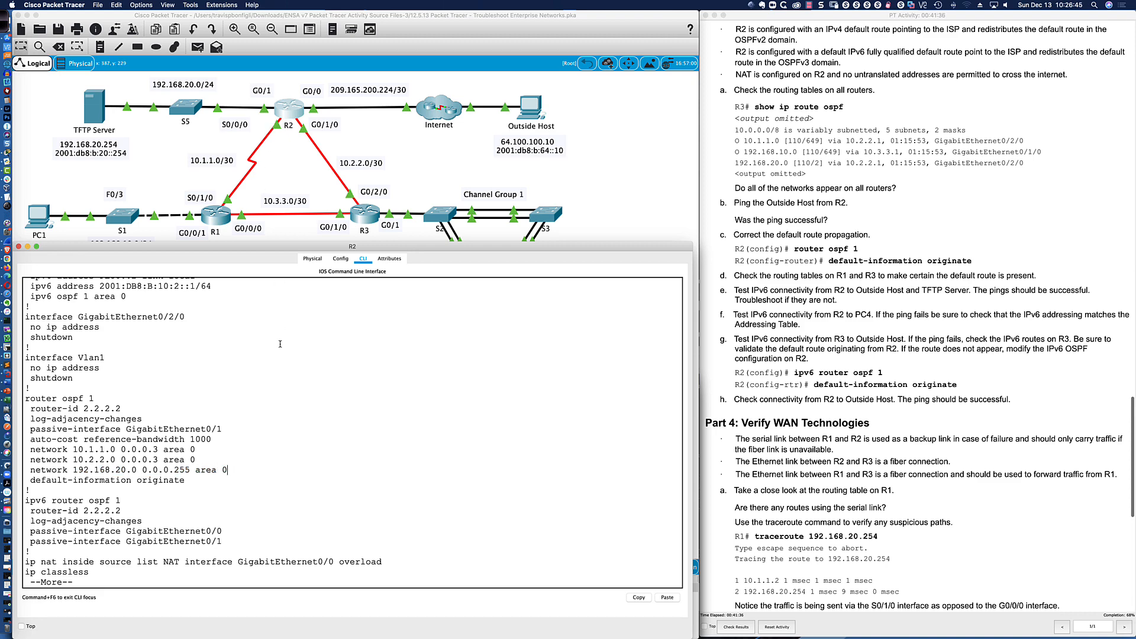
pyautogui.press('Return')
pyautogui.press('Return')
pyautogui.press('Return')
pyautogui.press('Return')
# Show the brief IP interface summary on R2 to check its addresses and status
pyautogui.write('do sh ip ')
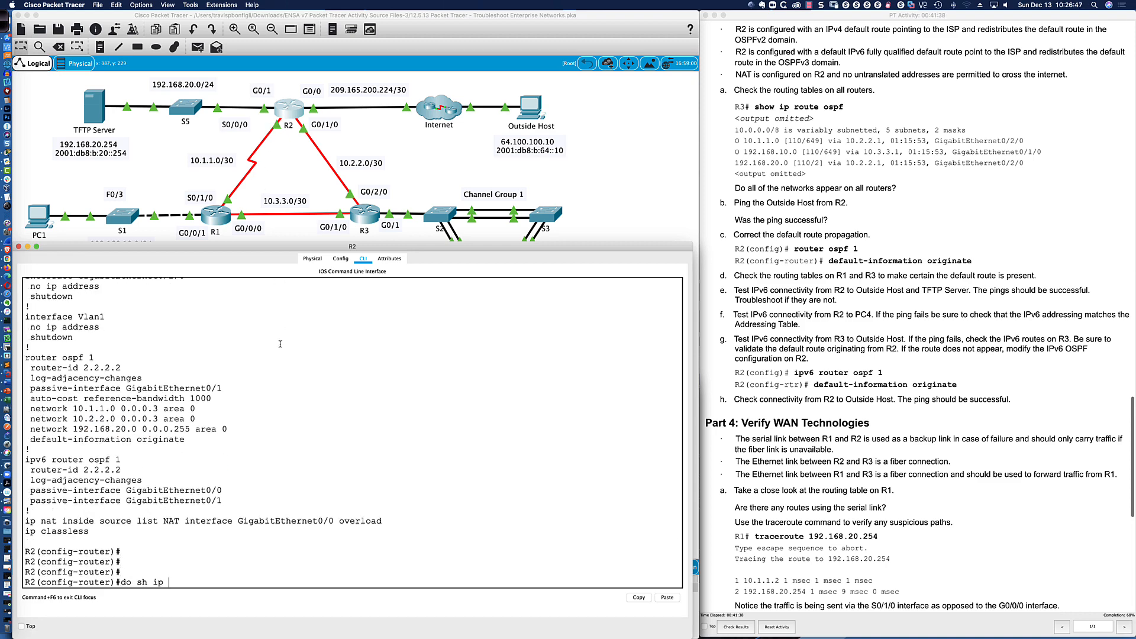
pyautogui.write('int bri')
pyautogui.press('Return')
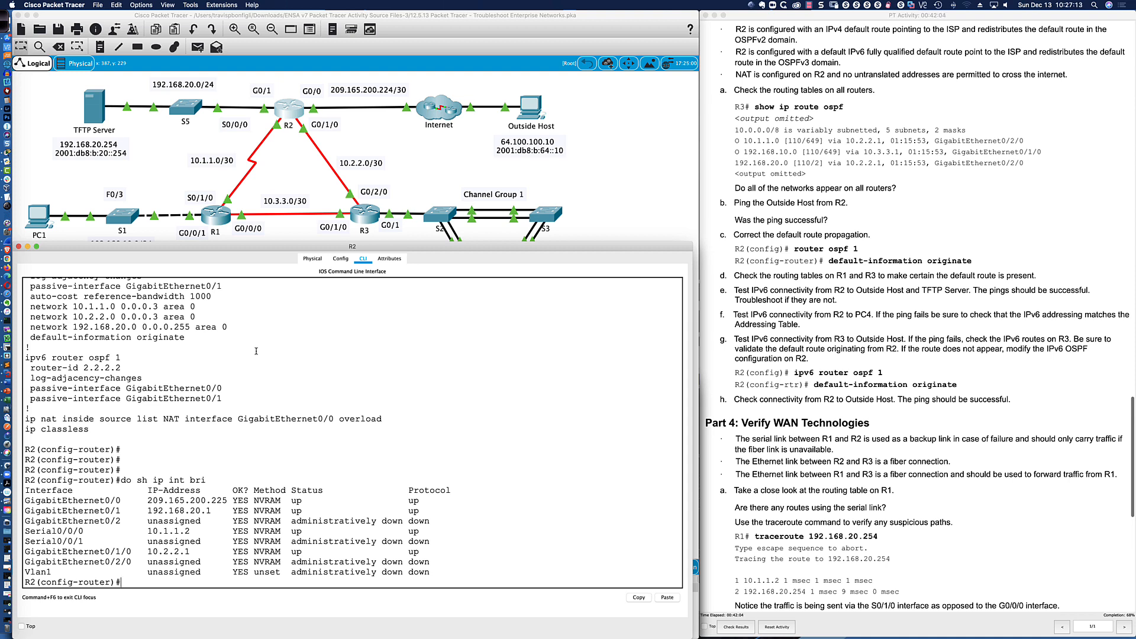
# Show R2's running configuration and check the ipv6 router ospf 1 section and the IPv6 default route
pyautogui.write('do sh run')
pyautogui.press('Return')
pyautogui.press('space')
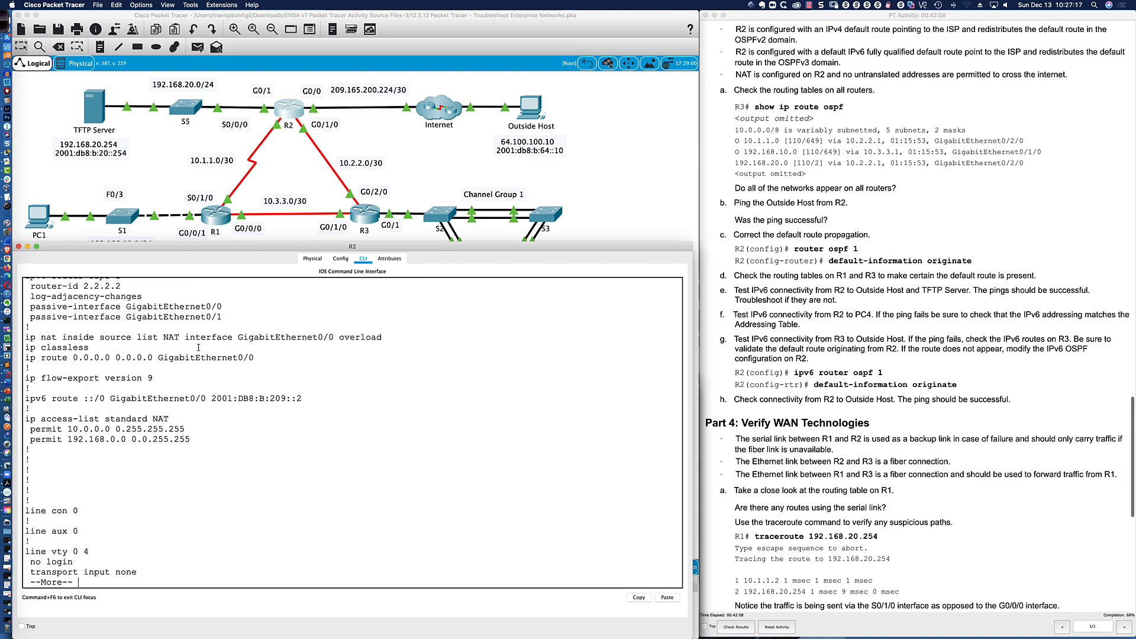
pyautogui.scroll(5, 177, 352)
pyautogui.scroll(3, 159, 351)
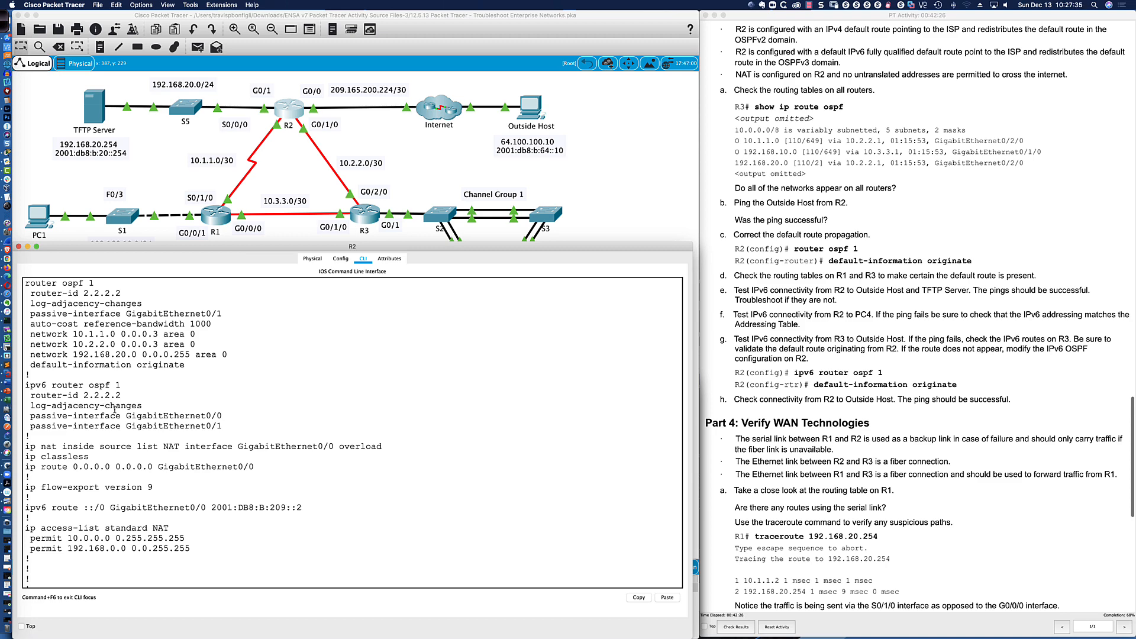
pyautogui.scroll(-5, 114, 410)
# Enter ipv6 router ospf 1 configuration on R2 and make gi0/1 a passive interface
pyautogui.write('ig-router)#i')
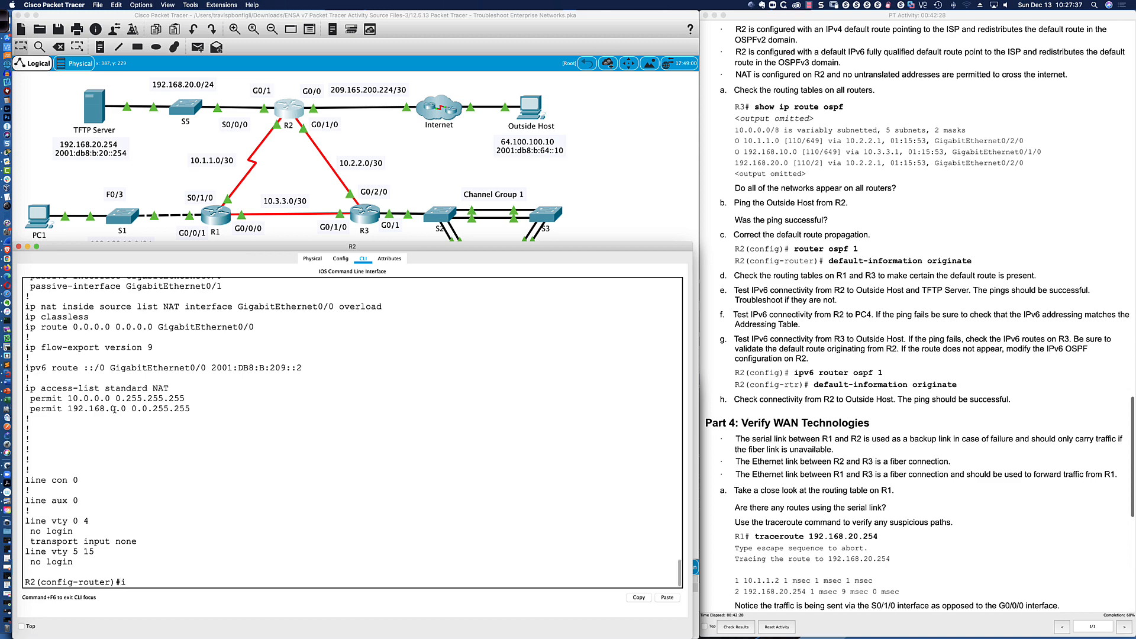
pyautogui.write('pv6 router ospf 1')
pyautogui.press('Return')
pyautogui.write('pas')
pyautogui.press('Tab')
pyautogui.write('gi0/1')
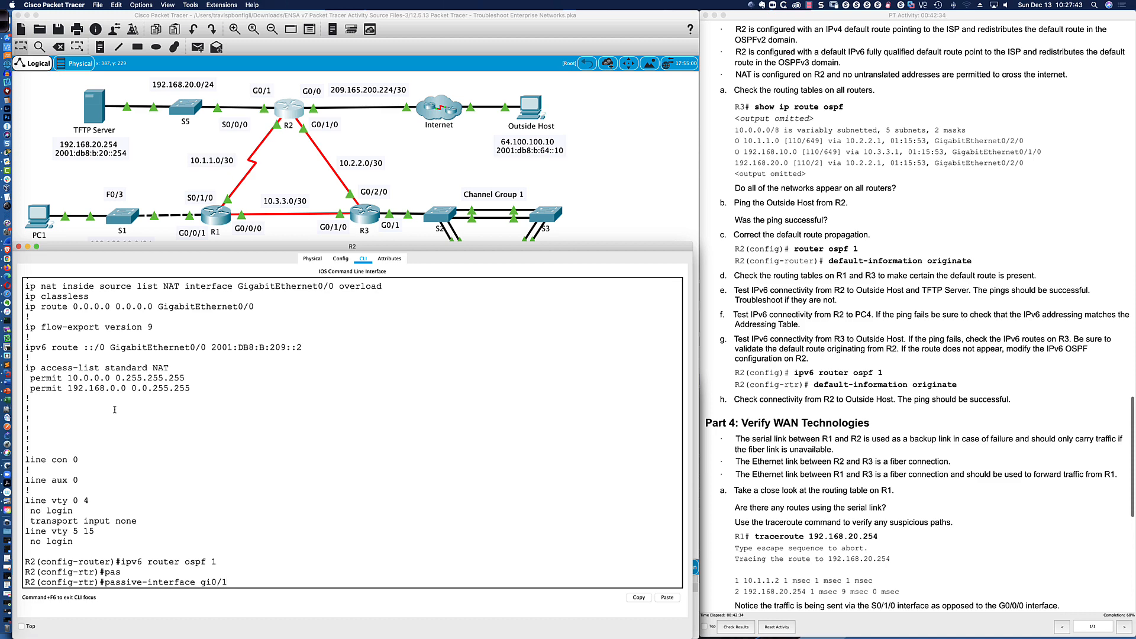
pyautogui.press('Return')
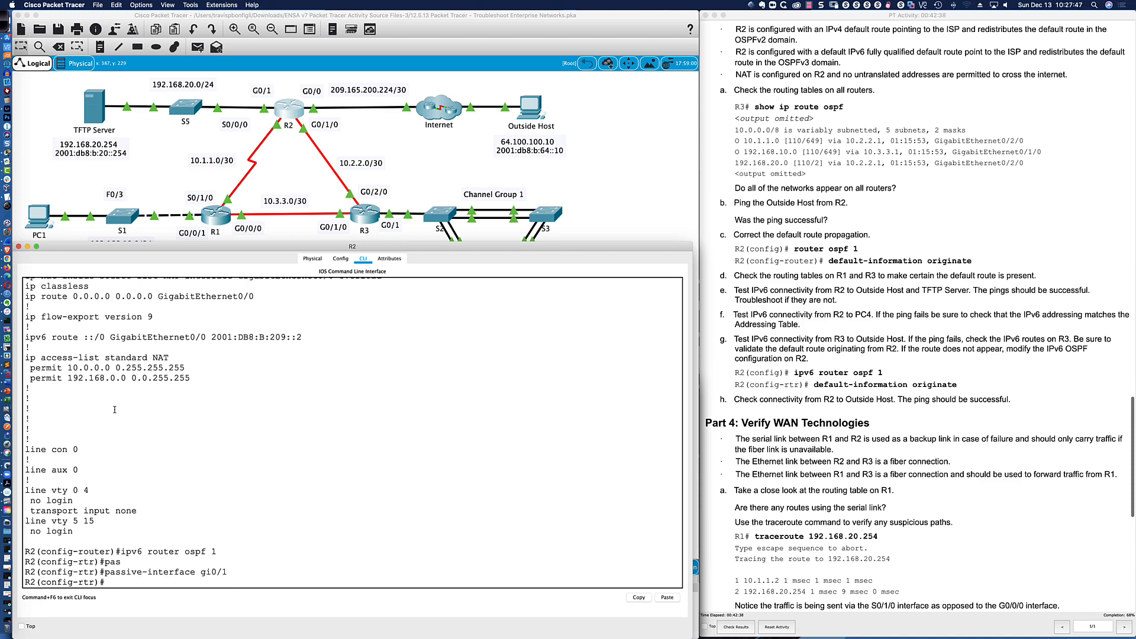
# Redistribute the IPv6 default route in R2's OSPFv3 process with default-information originate
pyautogui.press('Return')
pyautogui.press('Return')
pyautogui.press('Return')
pyautogui.write('def')
pyautogui.press('Tab')
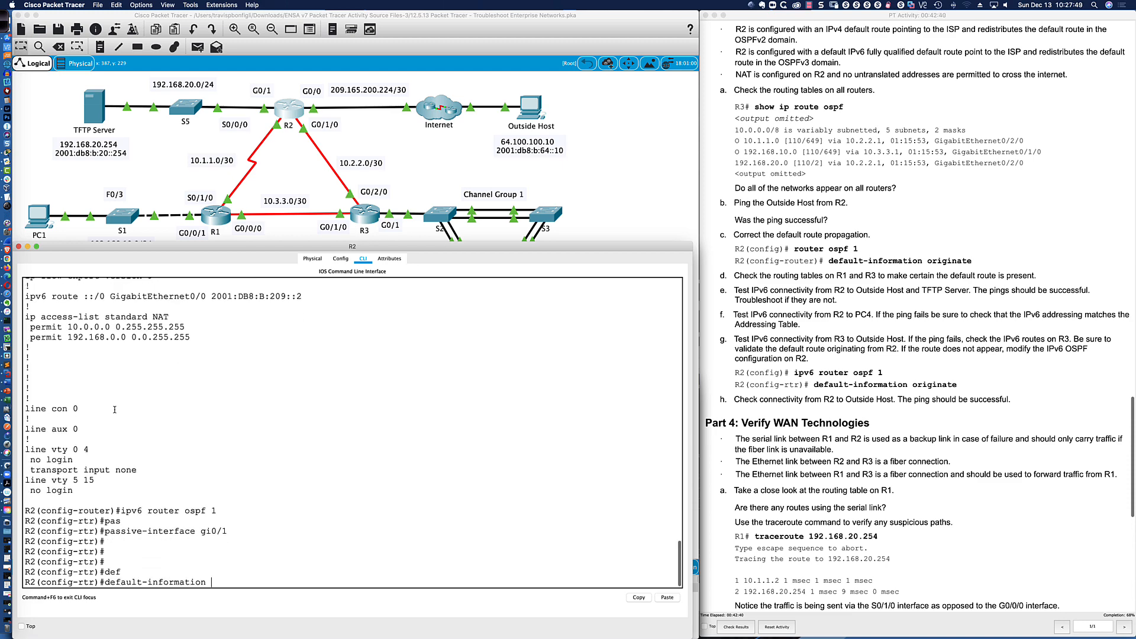
pyautogui.write('or')
pyautogui.press('Tab')
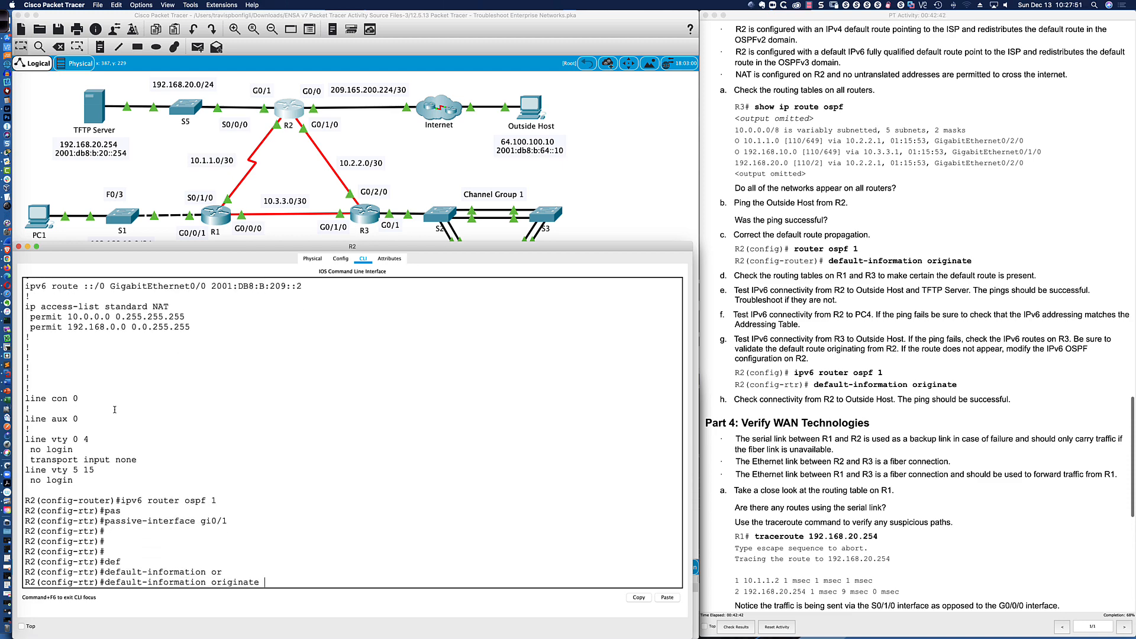
pyautogui.press('Return')
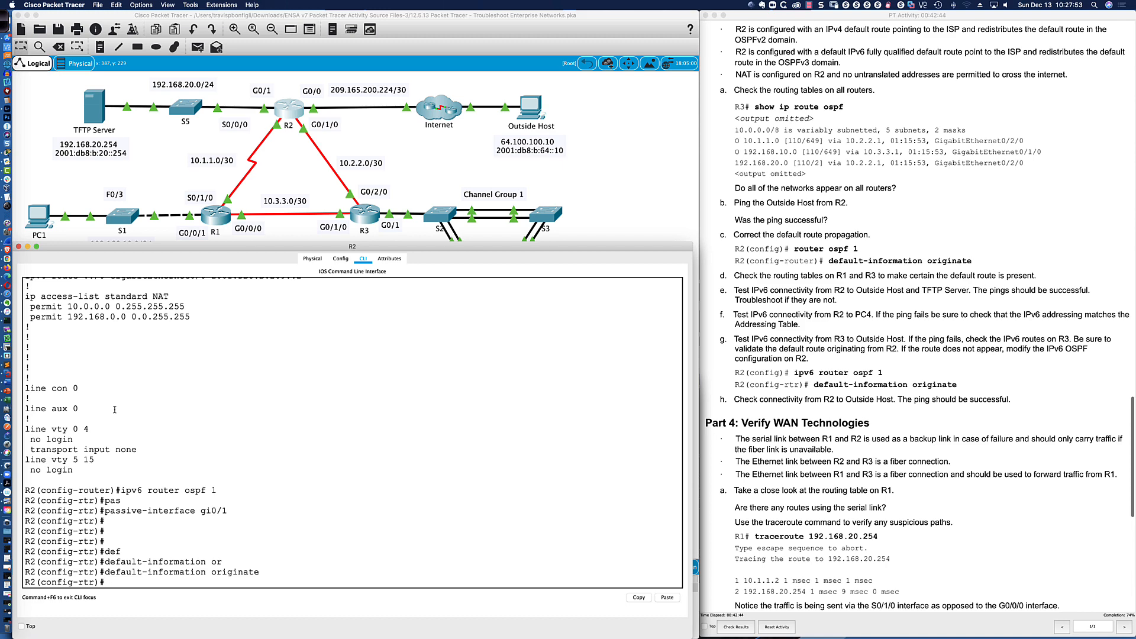
pyautogui.press('Return')
pyautogui.press('Return')
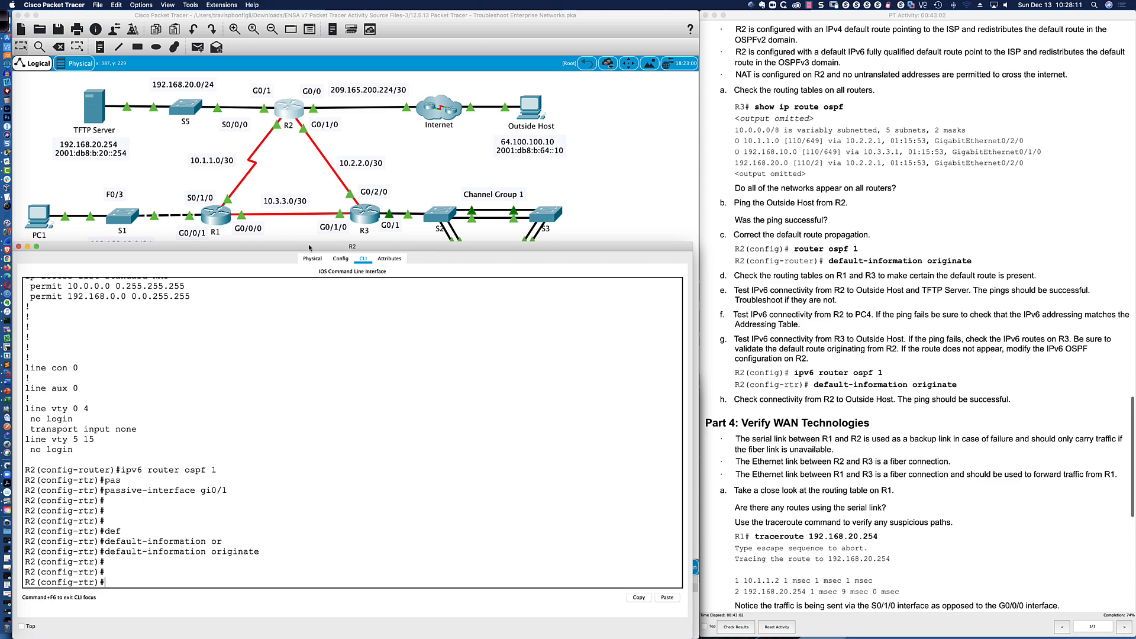
# Open R3's command line and show its full running configuration
pyautogui.scroll(-1, 747, 54)
pyautogui.scroll(-1, 746, 54)
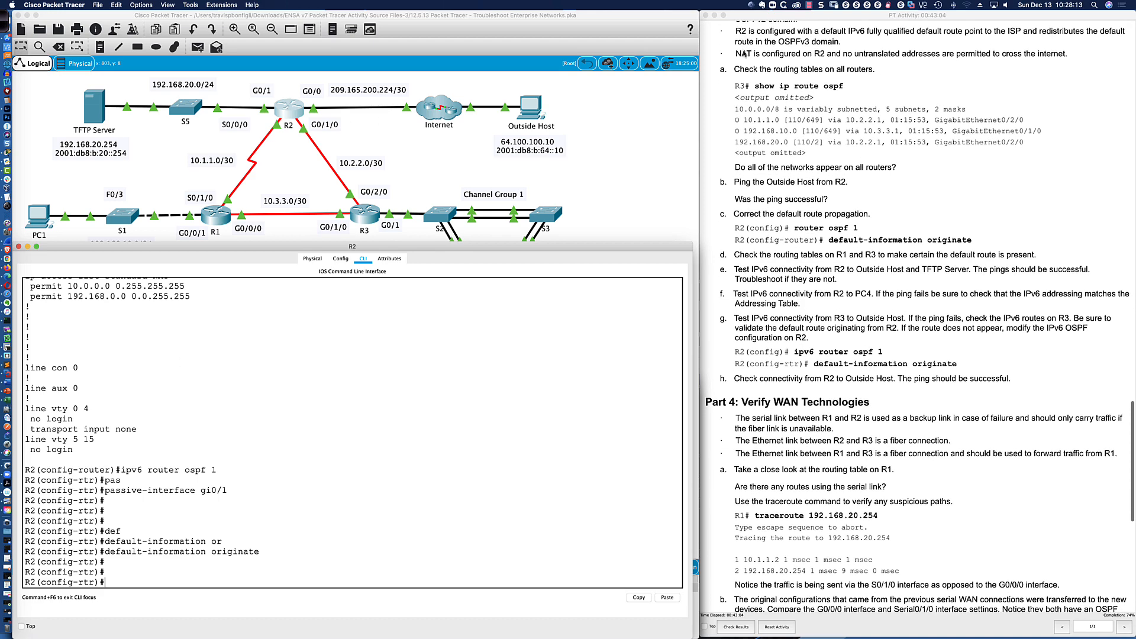
pyautogui.scroll(-3, 746, 54)
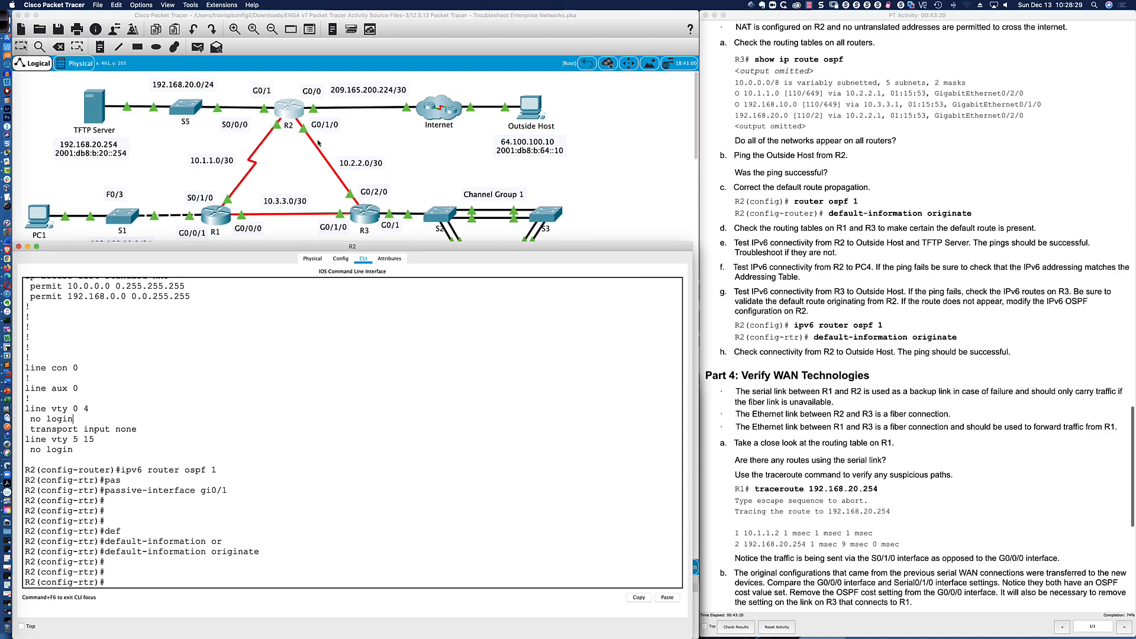
pyautogui.click(372, 215)
pyautogui.doubleClick(382, 389)
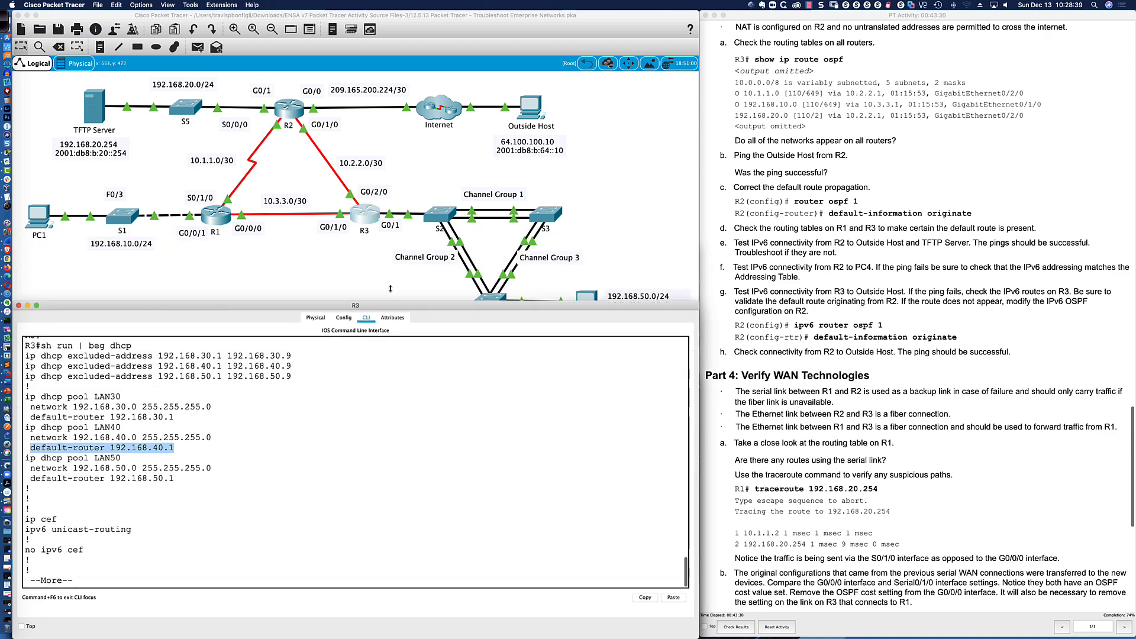
pyautogui.click(393, 461)
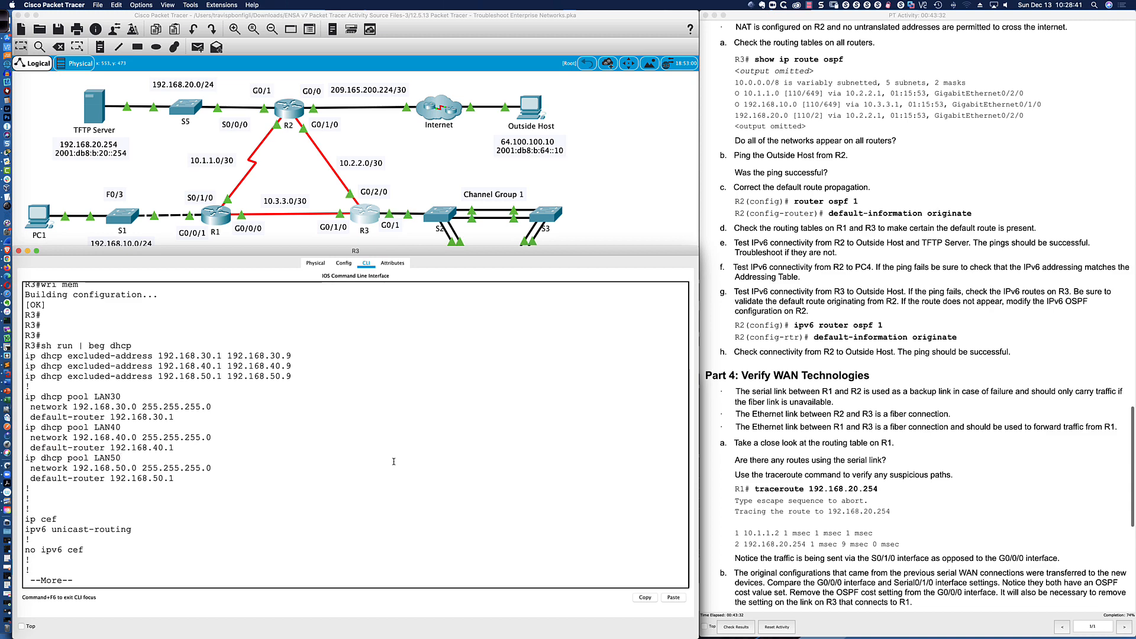
pyautogui.press('space')
pyautogui.write('do sh')
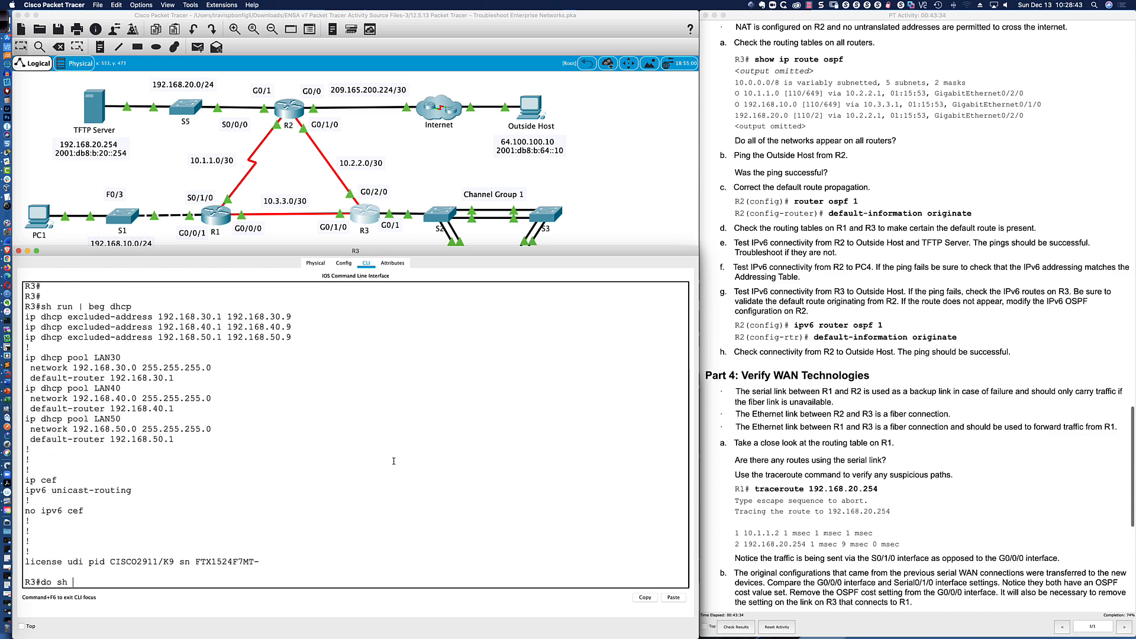
pyautogui.press('BackSpace')
pyautogui.press('BackSpace')
pyautogui.press('BackSpace')
pyautogui.press('BackSpace')
pyautogui.press('BackSpace')
pyautogui.press('BackSpace')
pyautogui.write('sh run')
pyautogui.press('Return')
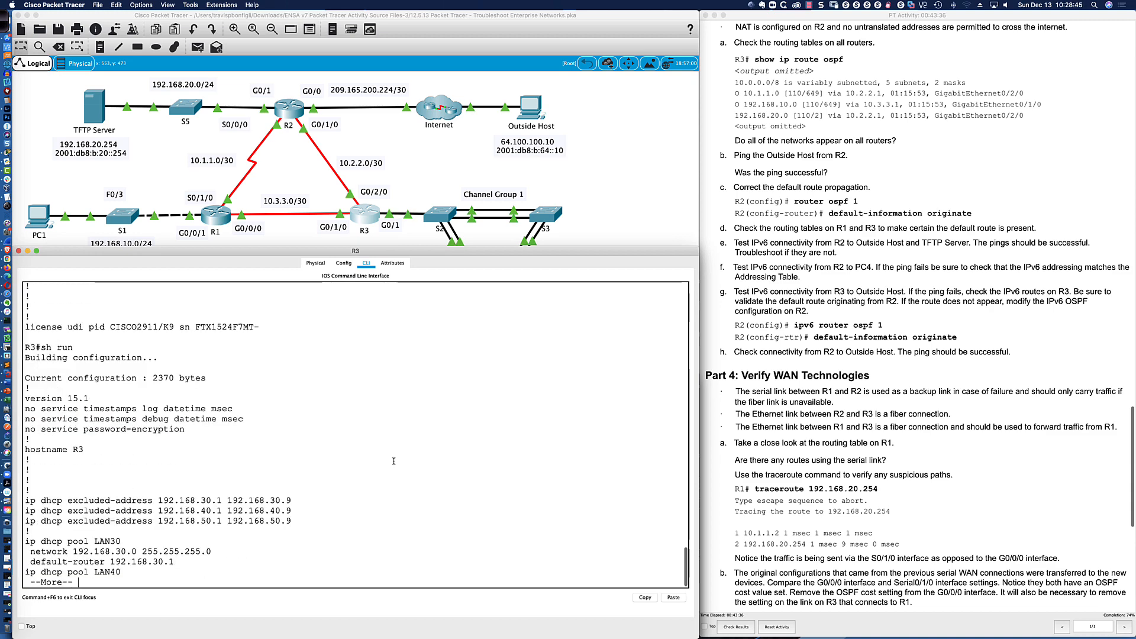
# Page through R3's running configuration and examine its IPv4 and IPv6 OSPF networks, passive interfaces and interface settings
pyautogui.press('space')
pyautogui.press('space')
pyautogui.press('space')
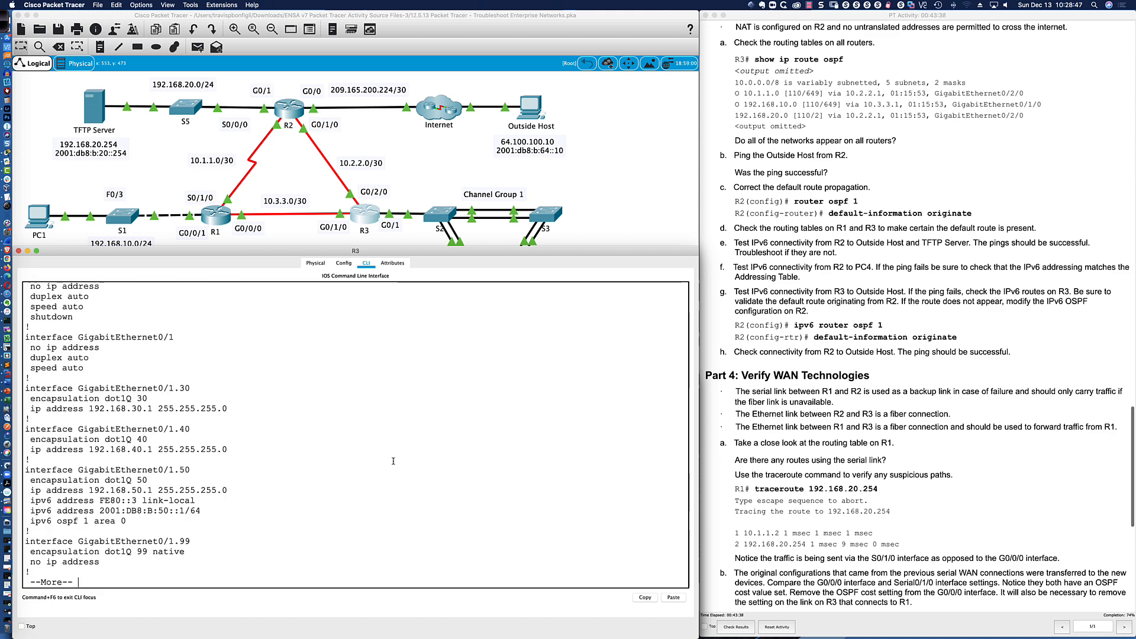
pyautogui.press('space')
pyautogui.press('space')
pyautogui.press('space')
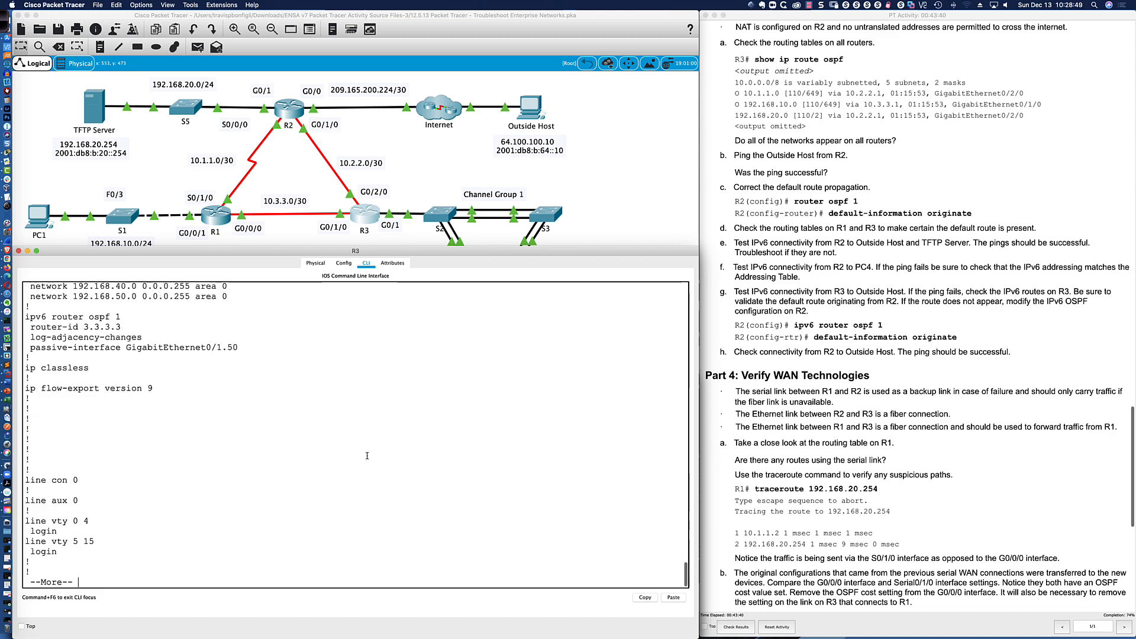
pyautogui.scroll(8, 336, 441)
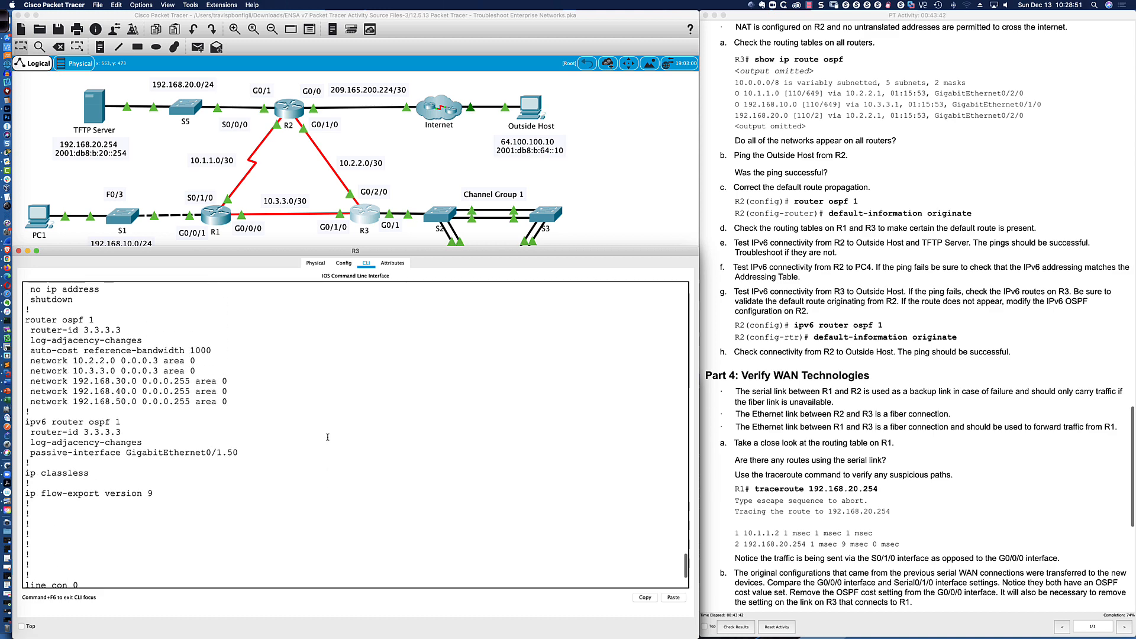
pyautogui.scroll(4, 327, 437)
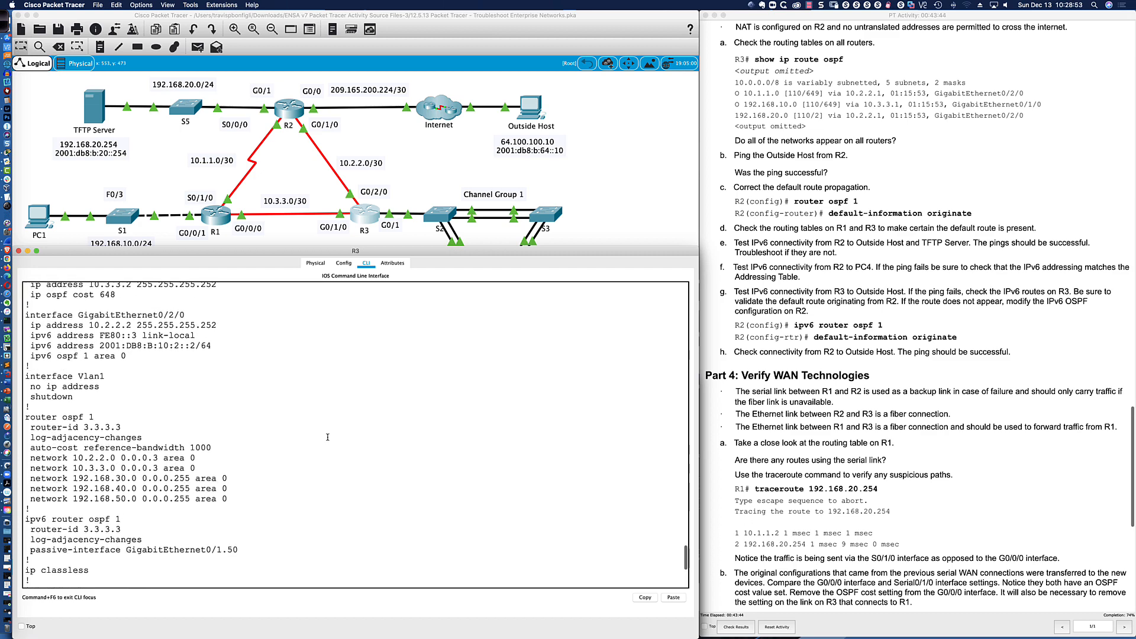
pyautogui.scroll(1, 328, 437)
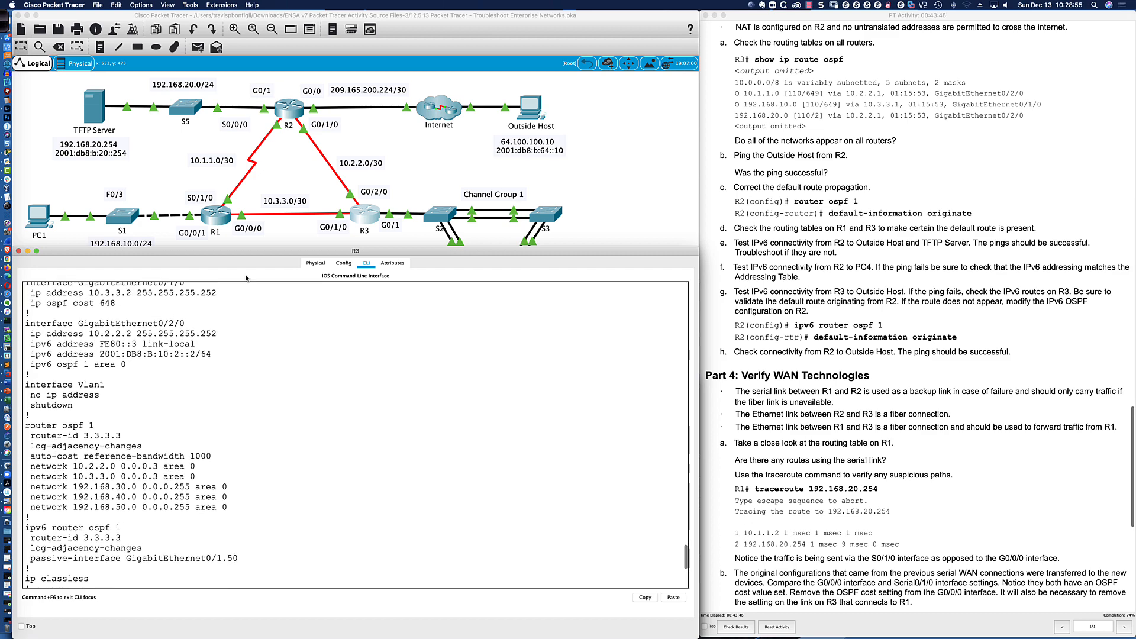
# Show R1's running configuration and examine its interface settings and the router ospf 1 section
pyautogui.click(215, 211)
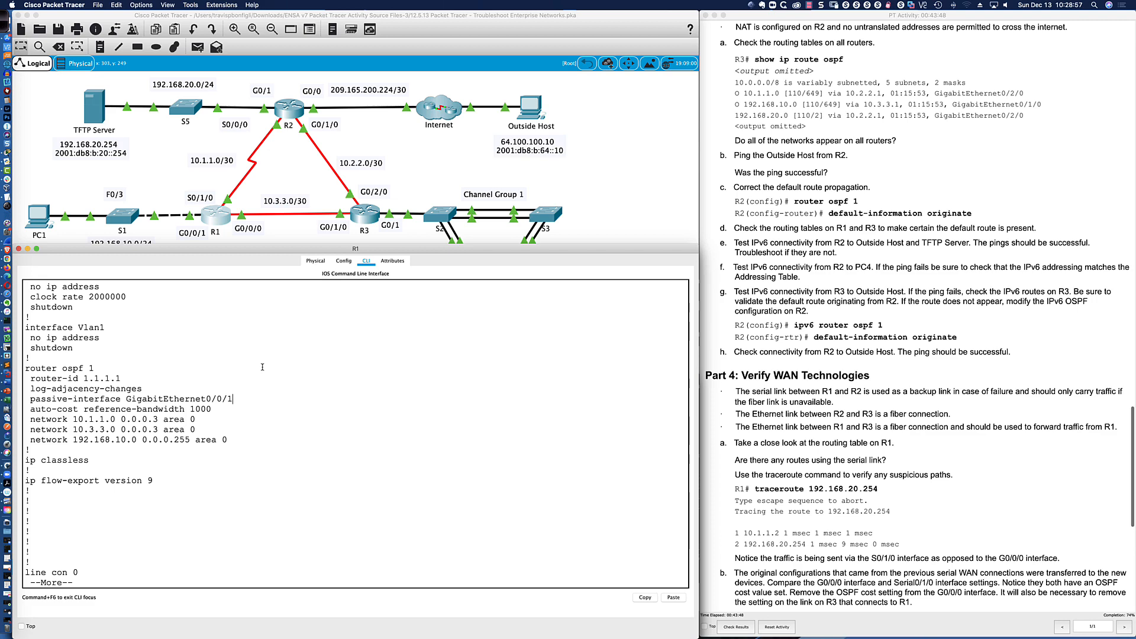
pyautogui.press('q')
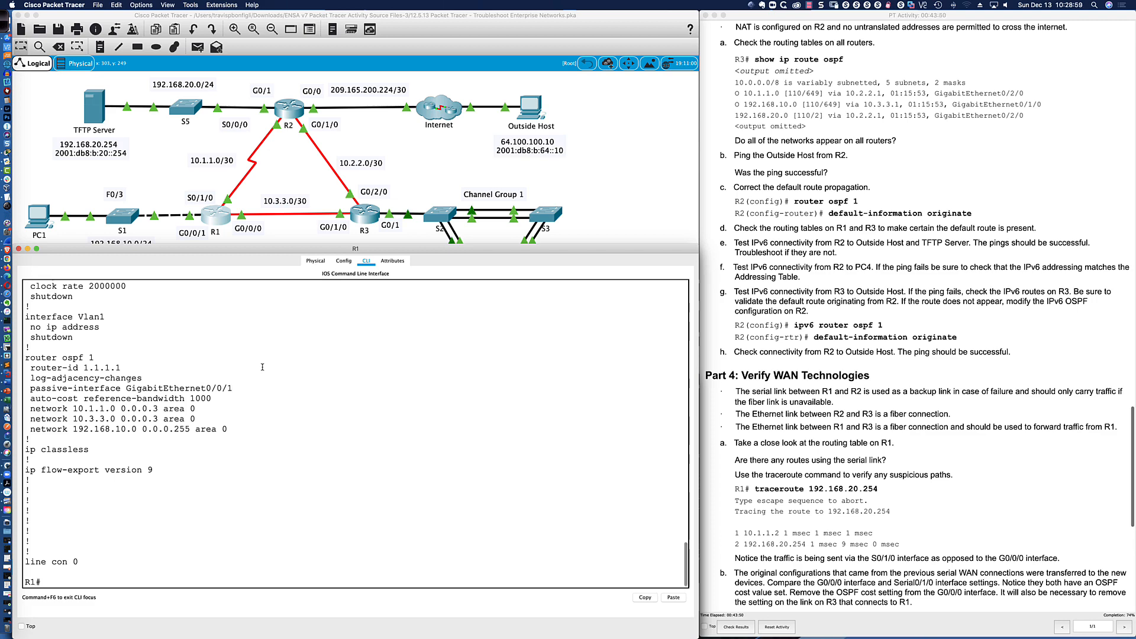
pyautogui.write('sh run')
pyautogui.press('Return')
pyautogui.press('space')
pyautogui.press('space')
pyautogui.press('space')
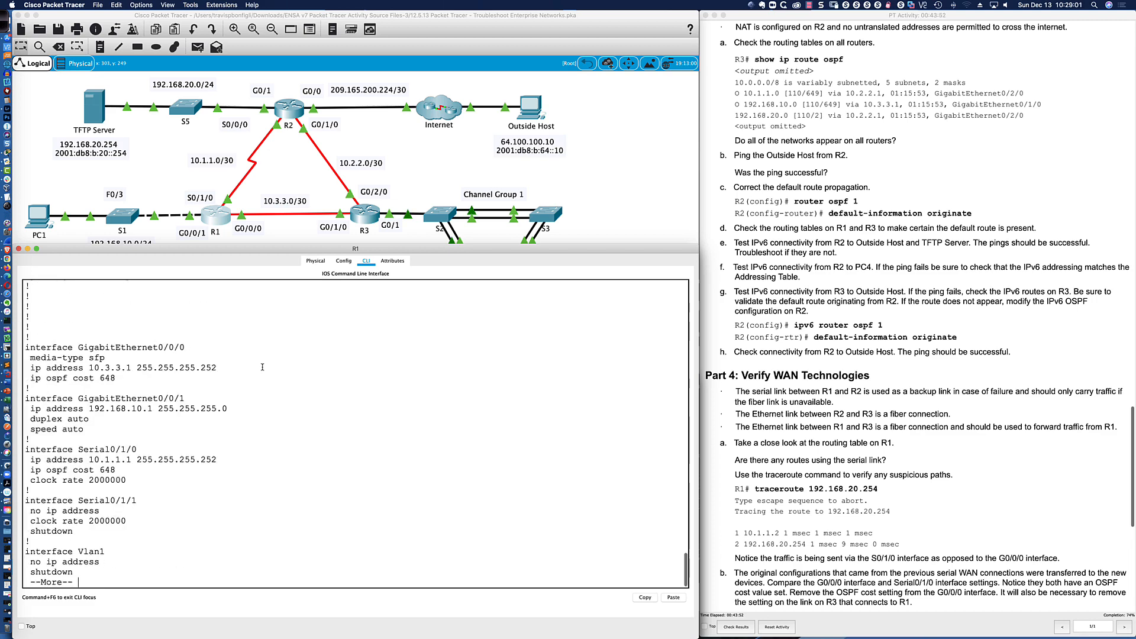
pyautogui.press('space')
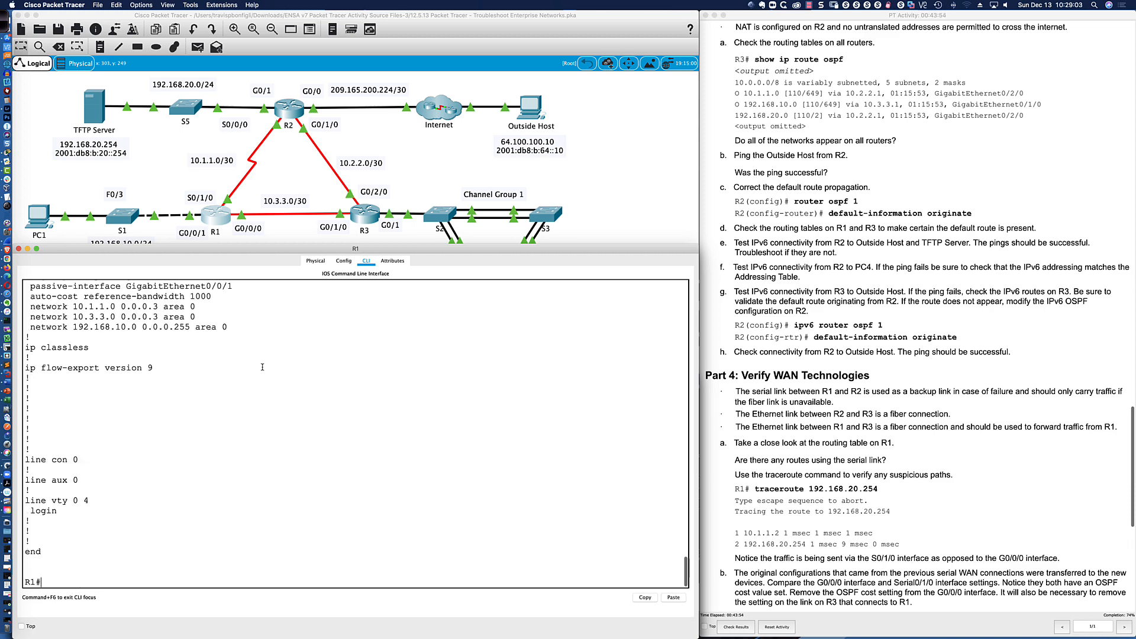
pyautogui.scroll(5, 225, 373)
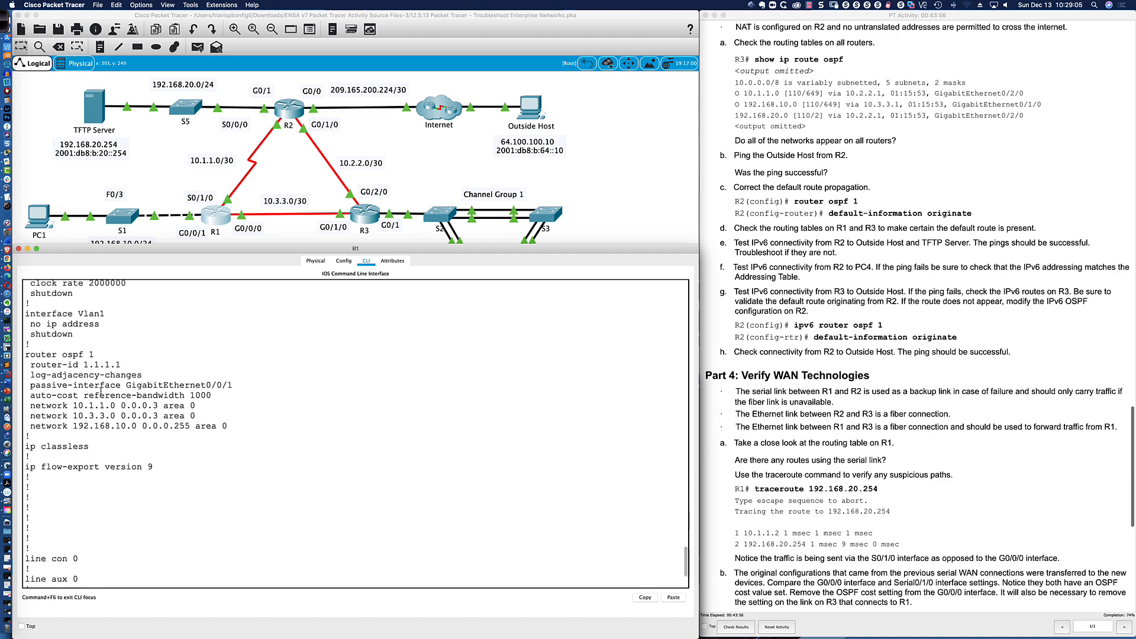
pyautogui.scroll(3, 92, 391)
pyautogui.scroll(1, 91, 392)
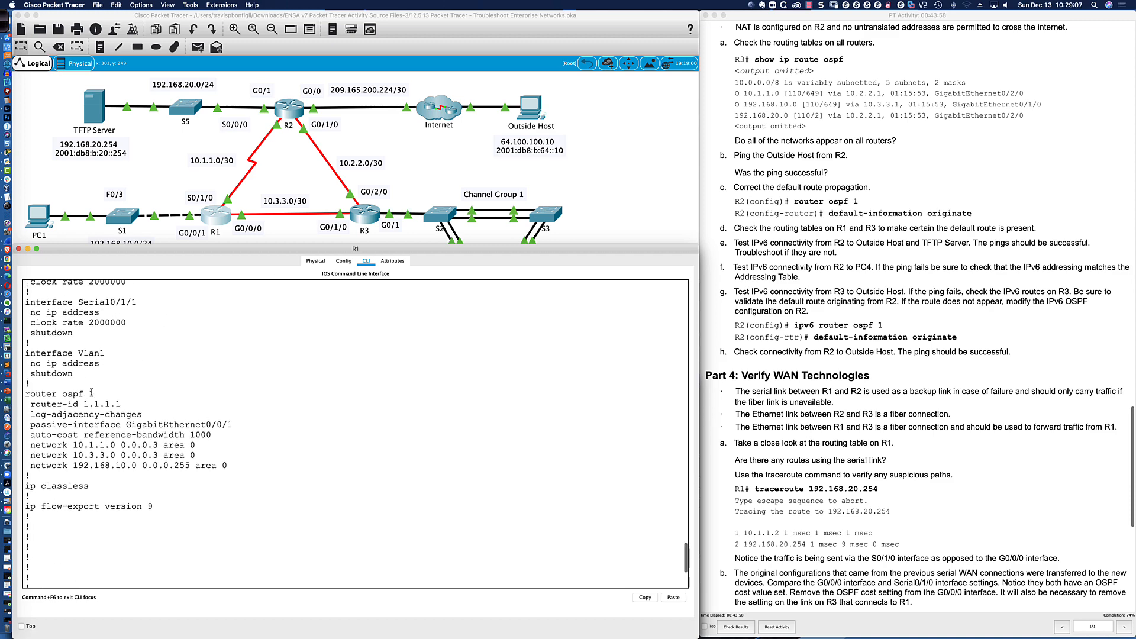
# Compare the router ospf 1 sections of R1's and R3's running configurations, including networks and passive interfaces
pyautogui.scroll(-3, 91, 393)
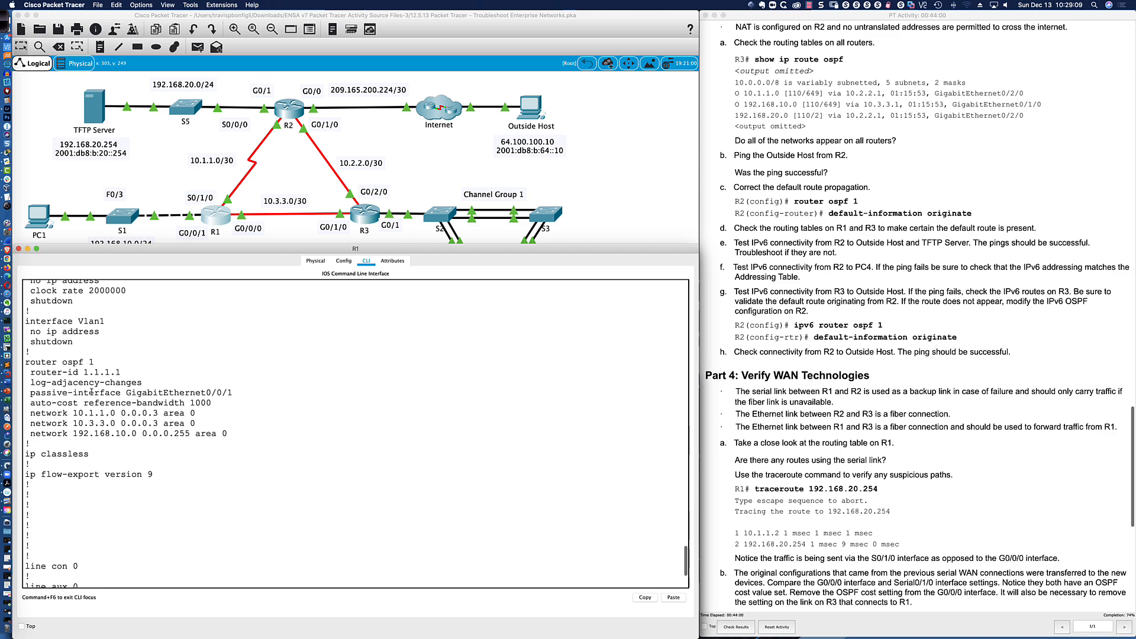
pyautogui.scroll(-1, 91, 392)
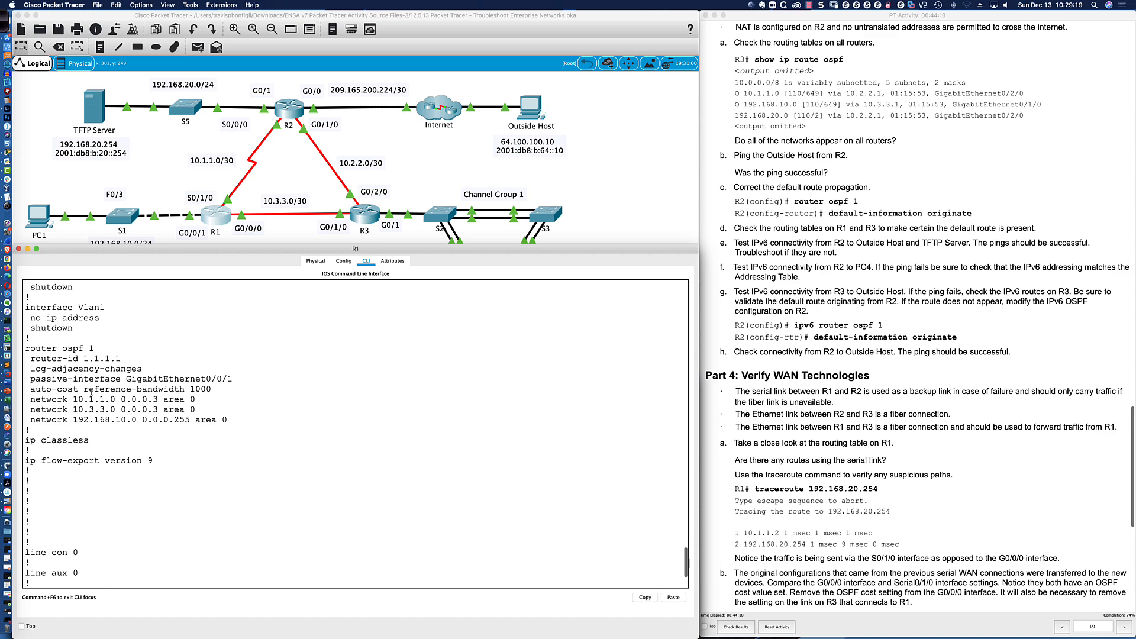
pyautogui.scroll(1, 92, 391)
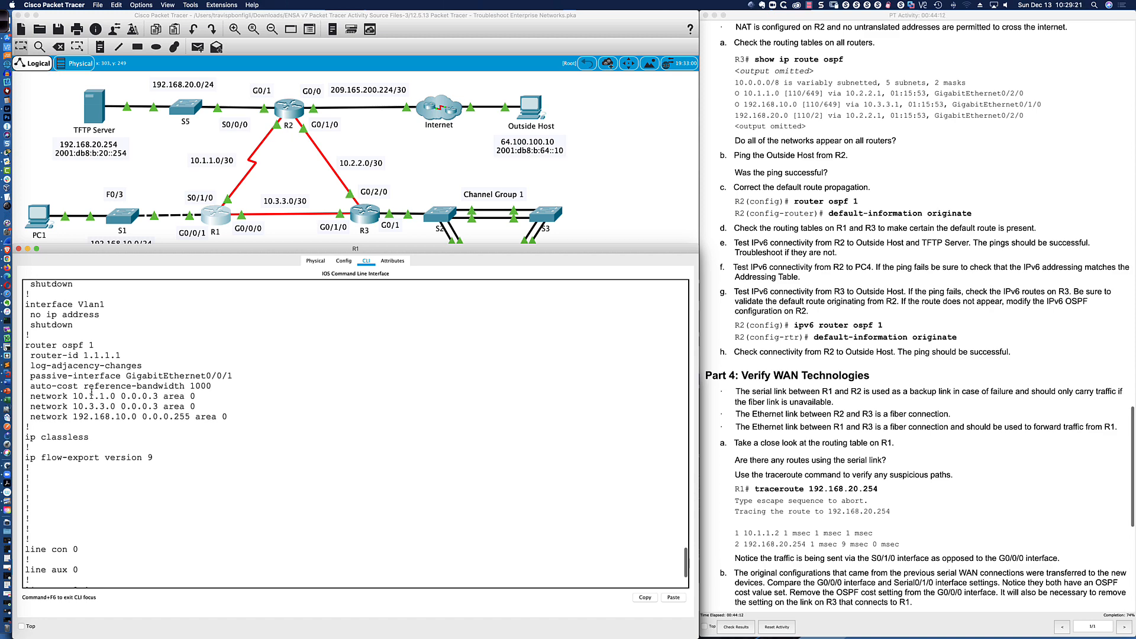
pyautogui.scroll(1, 92, 392)
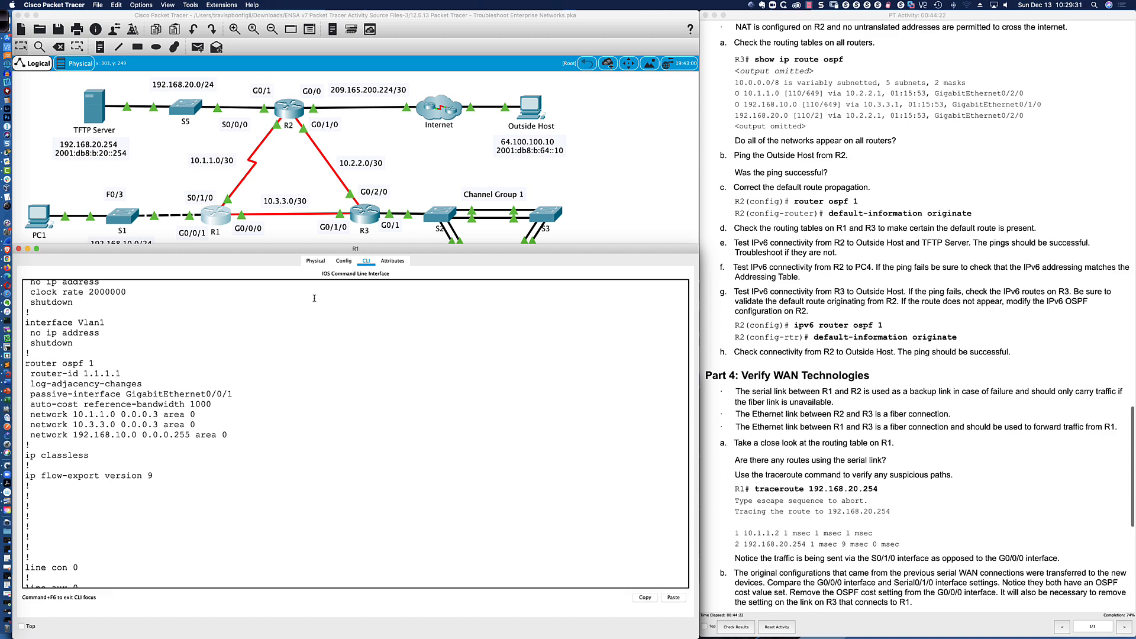
pyautogui.click(365, 219)
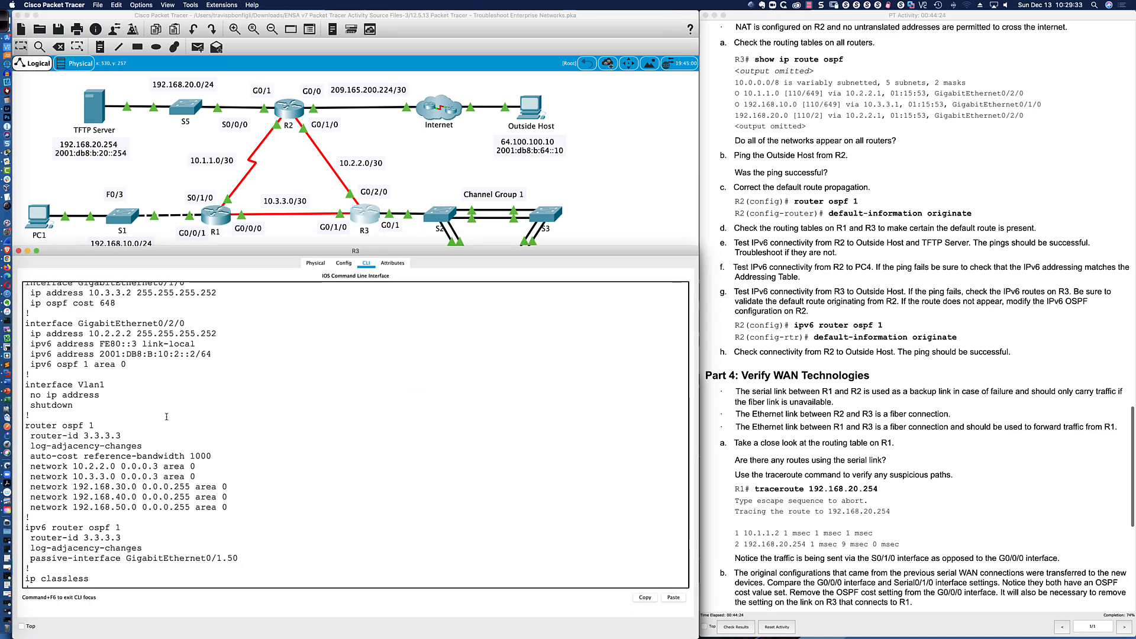
pyautogui.scroll(-3, 129, 384)
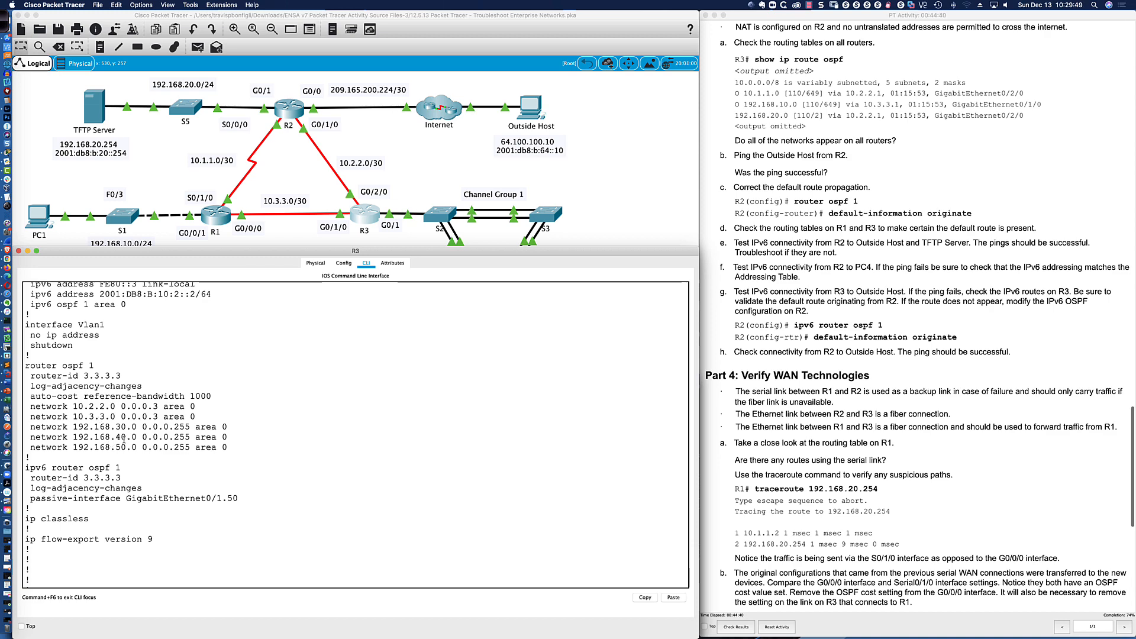
# Enter router ospf 1 configuration on R1 and display the full running configuration from there
pyautogui.click(219, 212)
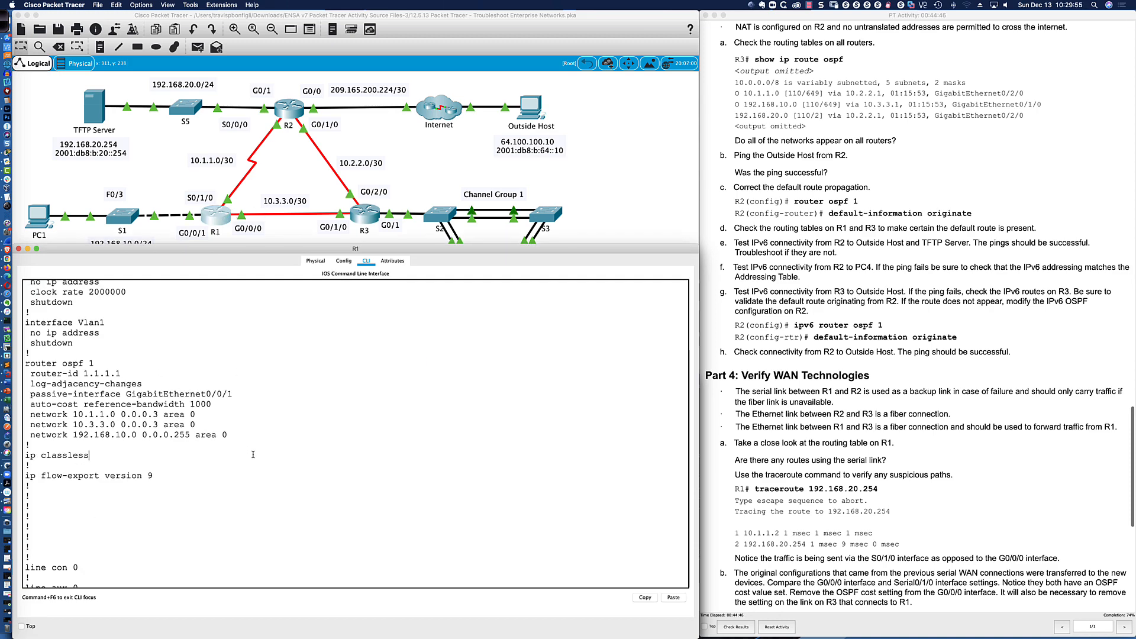
pyautogui.write('qconf t')
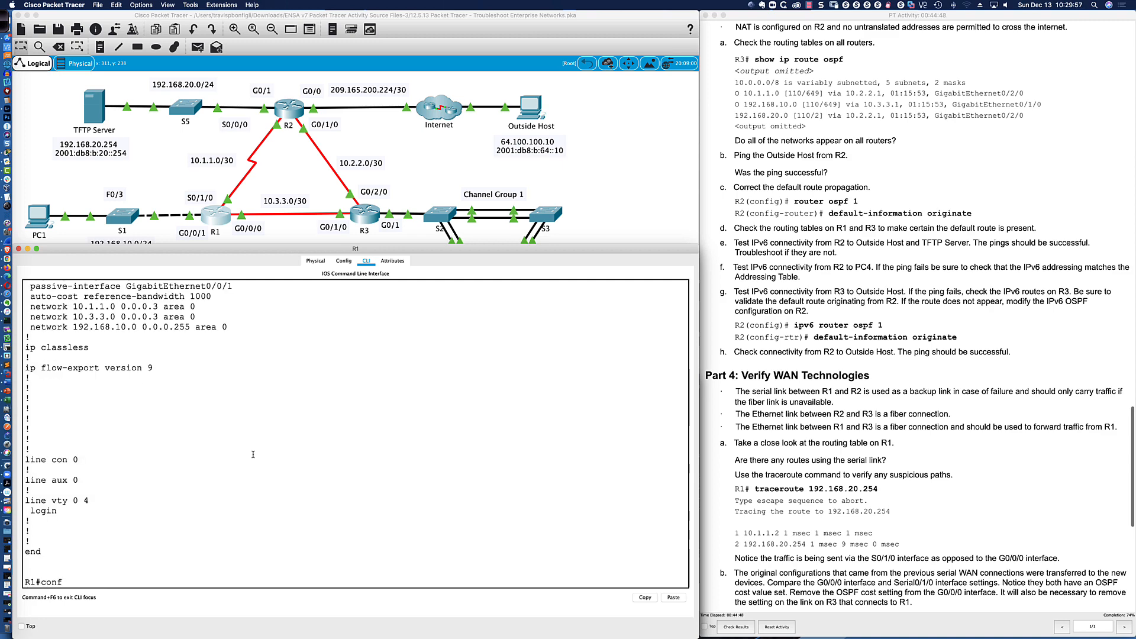
pyautogui.press('Return')
pyautogui.write('router ospf 1')
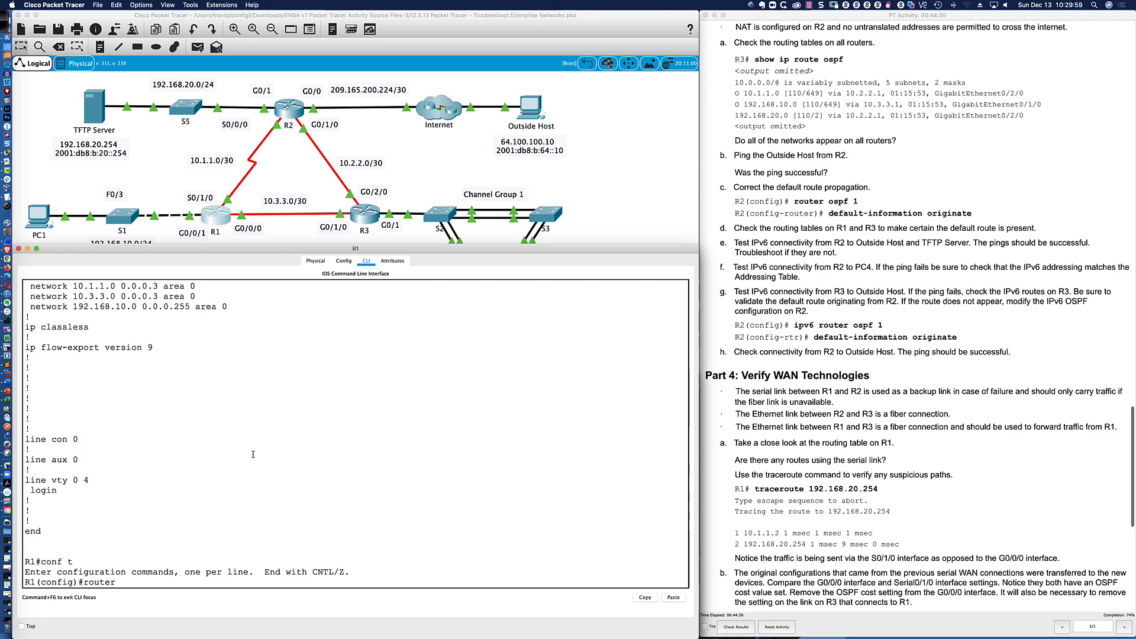
pyautogui.press('Return')
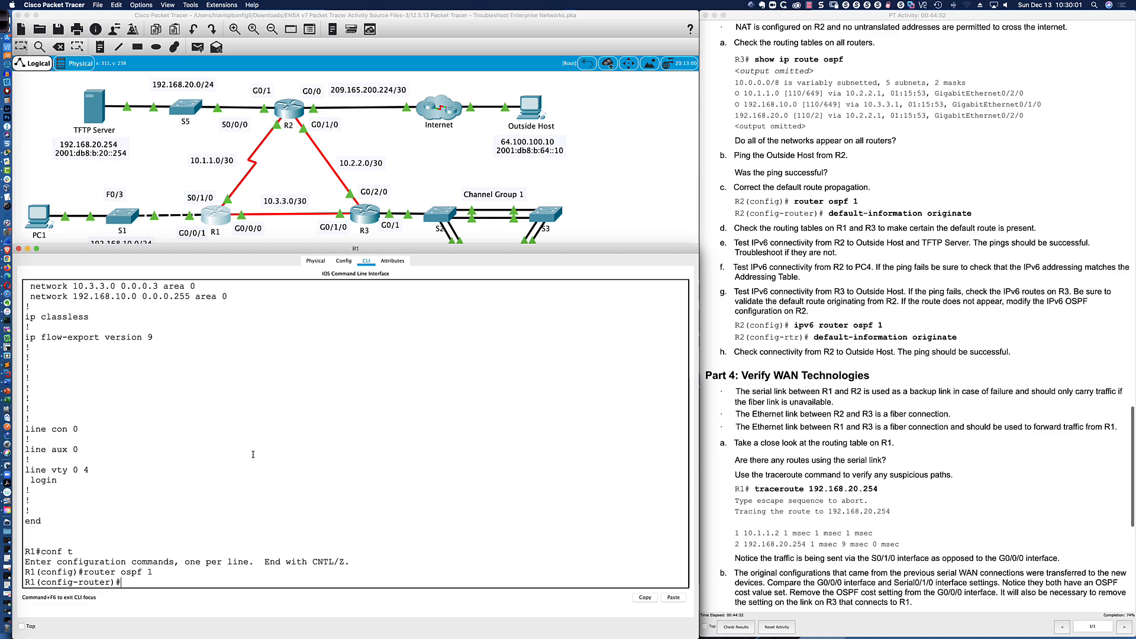
pyautogui.write('do sh run')
pyautogui.press('Return')
pyautogui.press('space')
pyautogui.press('space')
pyautogui.press('space')
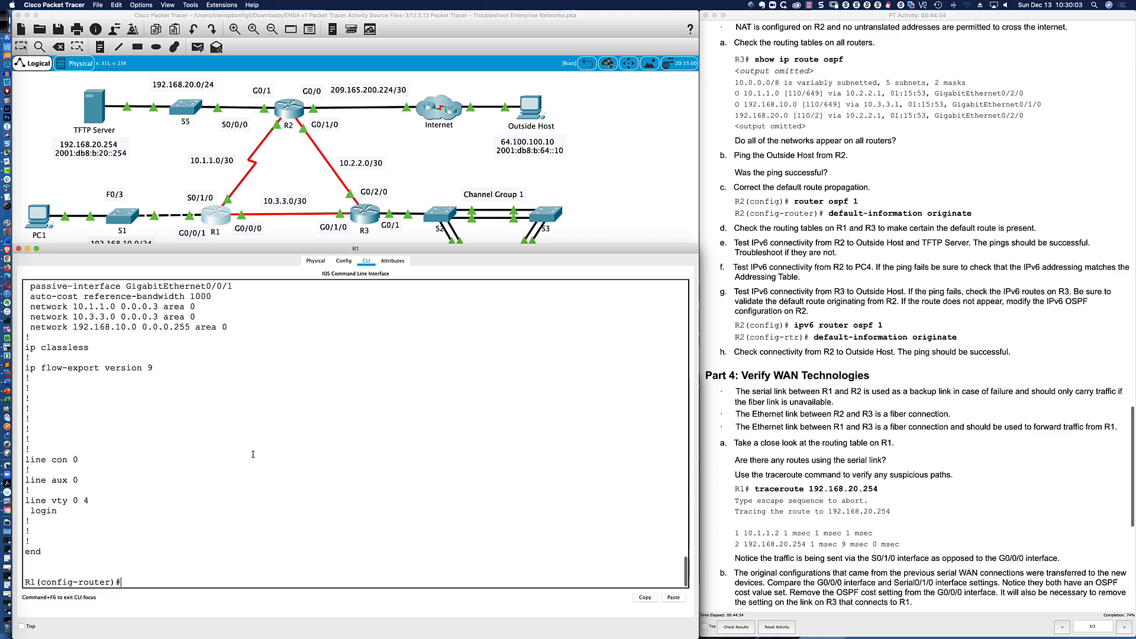
# Remove the passive-interface setting for GigabitEthernet 0/0/1 from R1's OSPF process 1
pyautogui.press('BackSpace')
pyautogui.write('no pas')
pyautogui.press('Tab')
pyautogui.write('G')
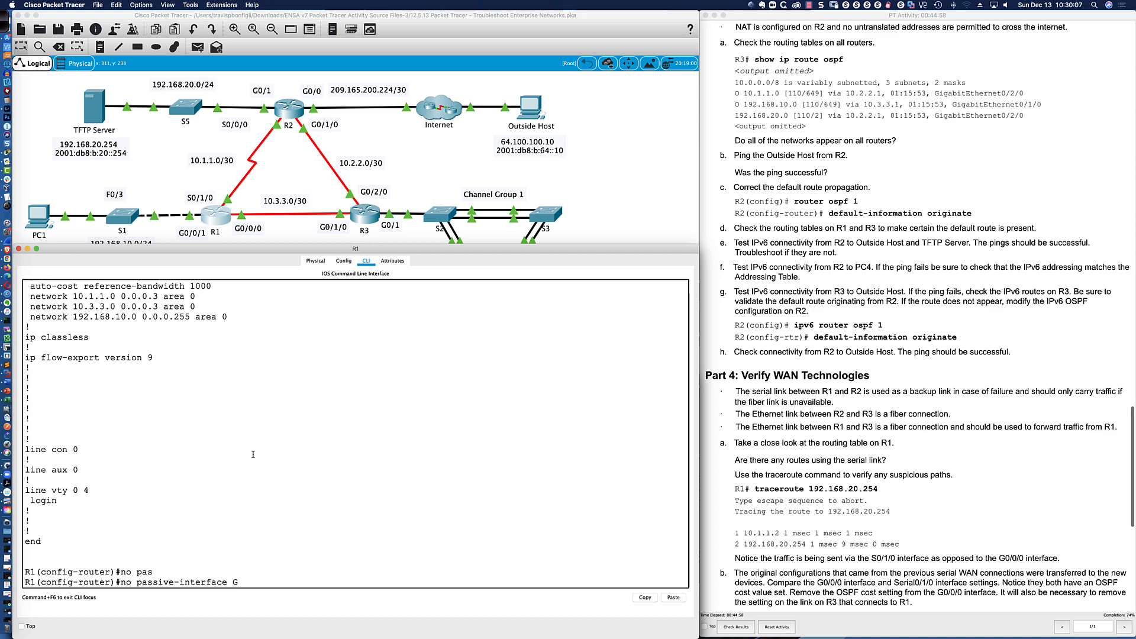
pyautogui.write('i')
pyautogui.press('Tab')
pyautogui.write('0/-')
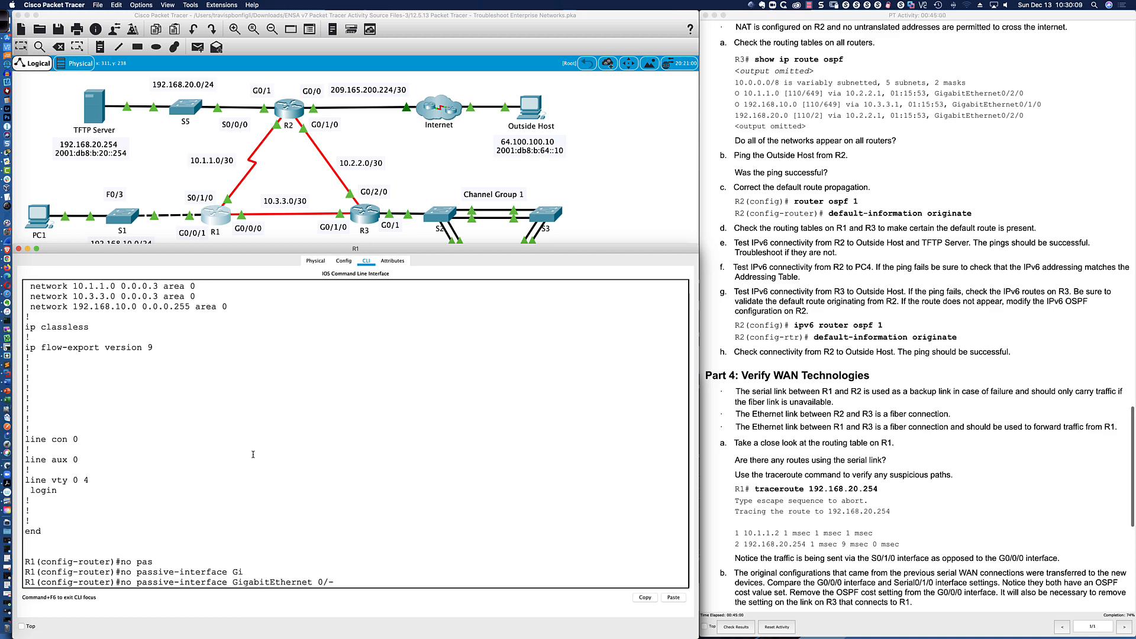
pyautogui.write('/')
pyautogui.write('t 0/0/1')
pyautogui.press('Return')
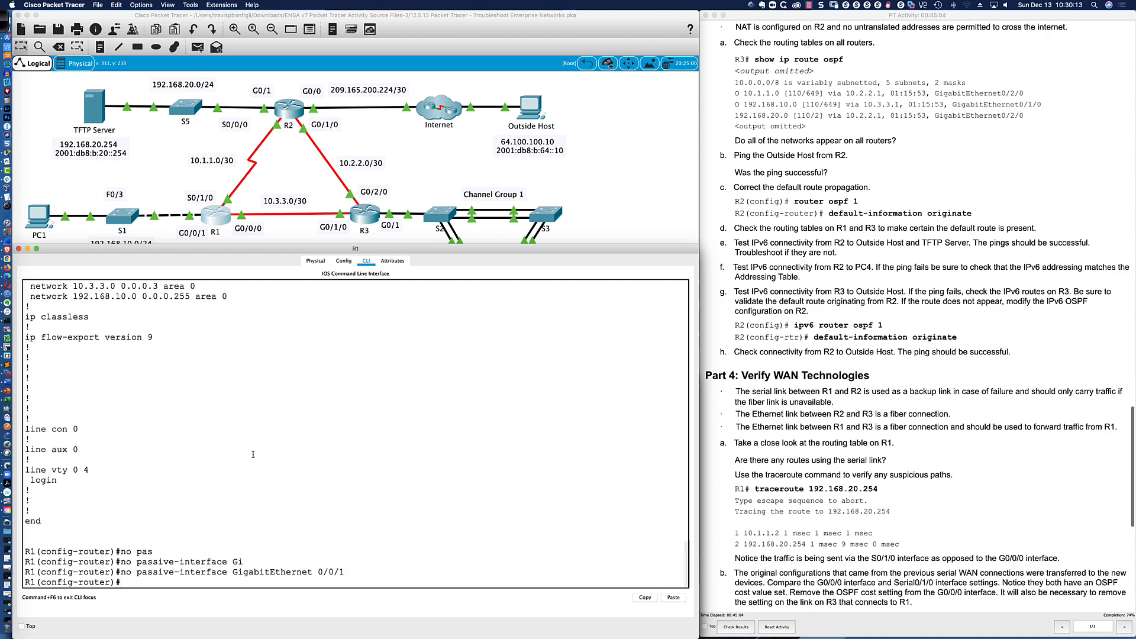
# Make all interfaces passive by default in R1's OSPF process 1
pyautogui.write('pas')
pyautogui.press('Tab')
pyautogui.write('def')
pyautogui.press('Tab')
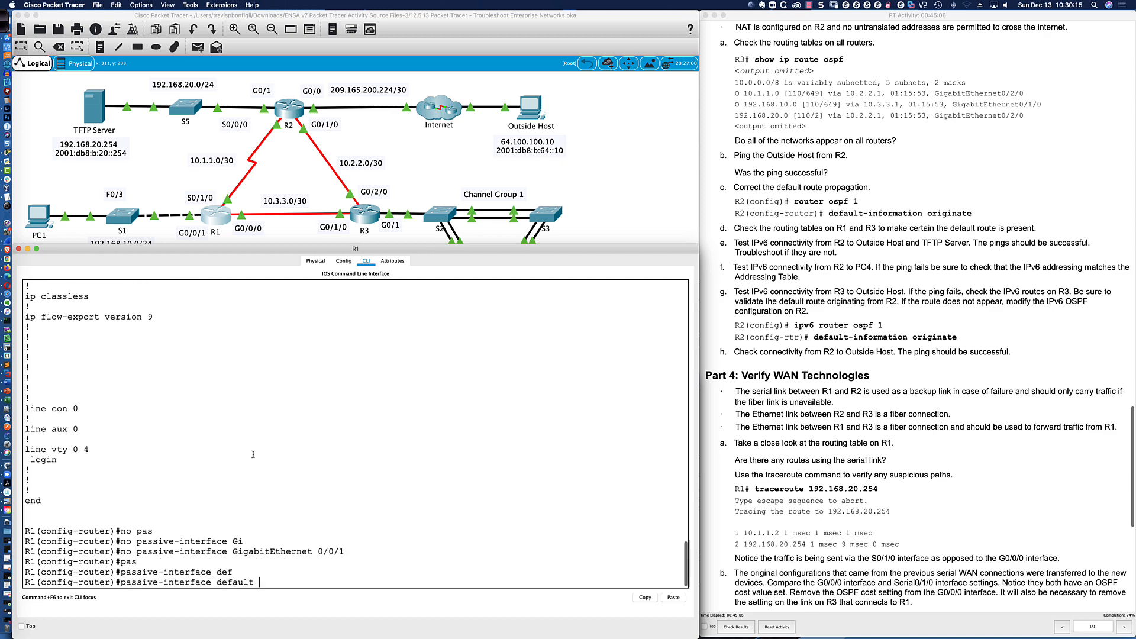
pyautogui.press('Return')
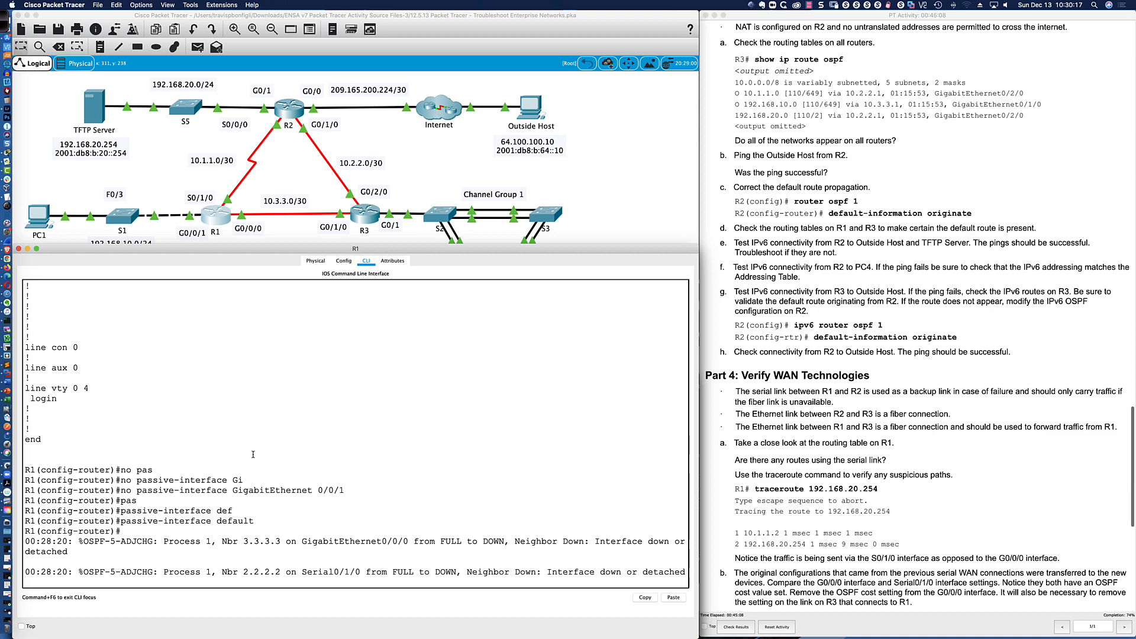
pyautogui.press('Return')
pyautogui.press('Return')
# Exempt s0/1/0 and gi0/0/0 from being passive in R1's OSPF process 1
pyautogui.write('no pas')
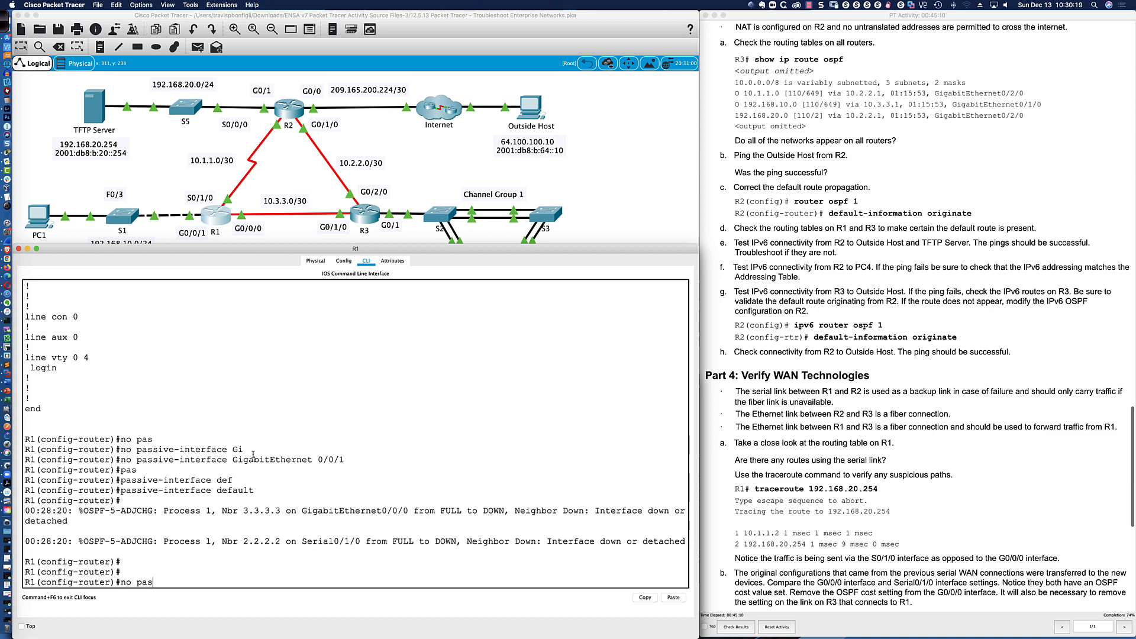
pyautogui.press('Tab')
pyautogui.write('s0/1/0')
pyautogui.press('Return')
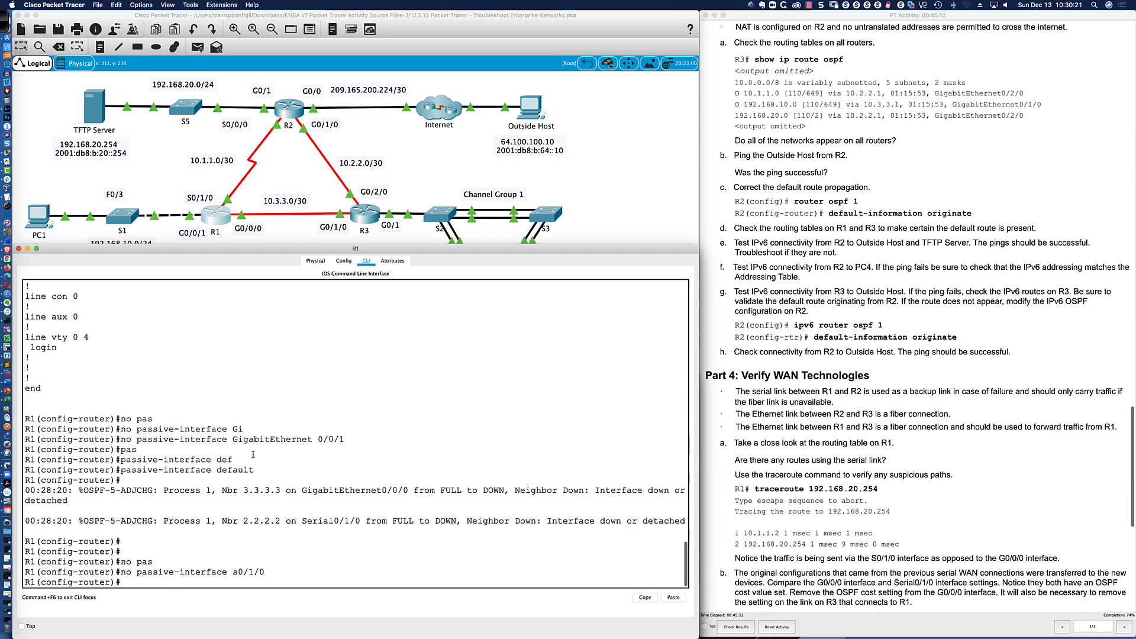
pyautogui.write('no pas')
pyautogui.press('Tab')
pyautogui.write('gi')
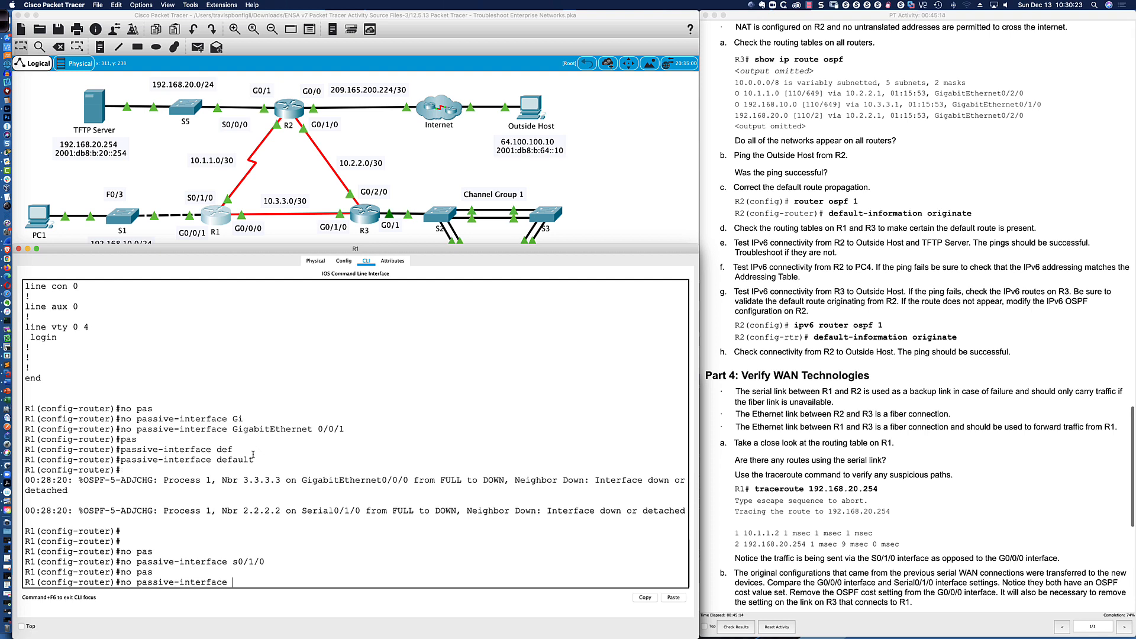
pyautogui.write('0/0/0')
pyautogui.press('Return')
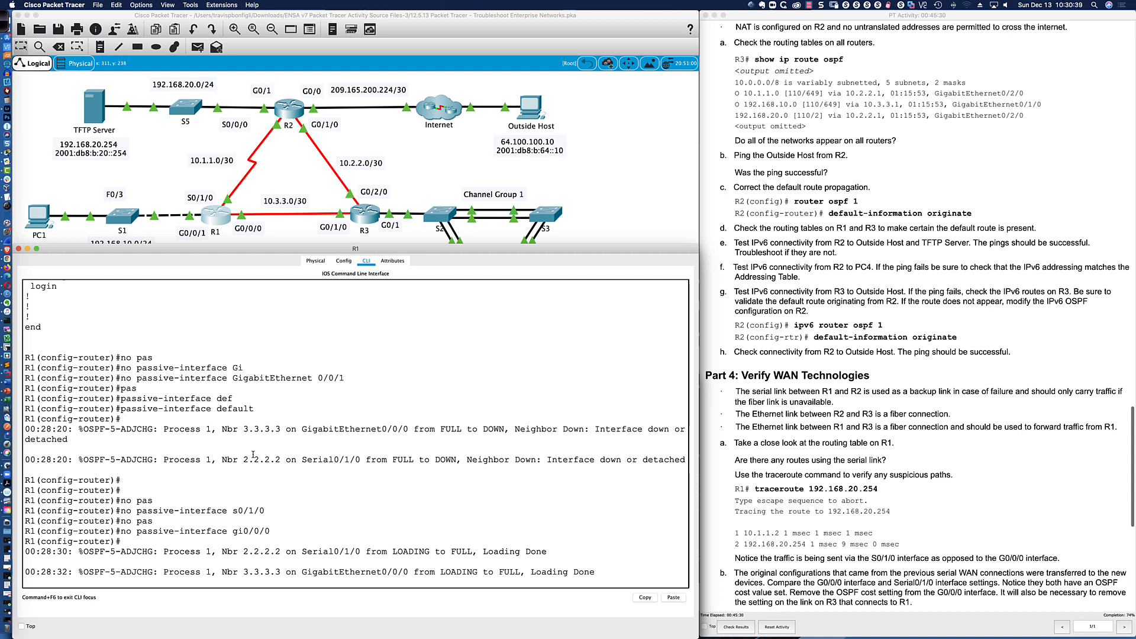
pyautogui.press('Return')
pyautogui.press('Return')
pyautogui.press('Return')
pyautogui.press('Return')
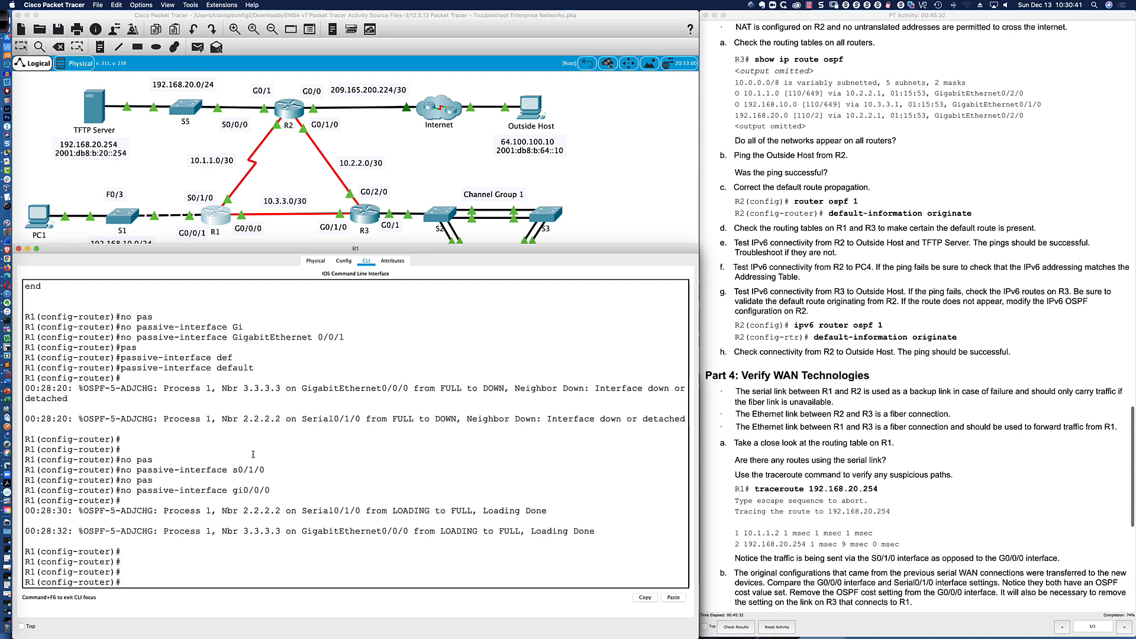
# Leave configuration mode on R1 and save the running configuration to memory
pyautogui.write('end')
pyautogui.press('Return')
pyautogui.press('Return')
pyautogui.press('Return')
pyautogui.press('Return')
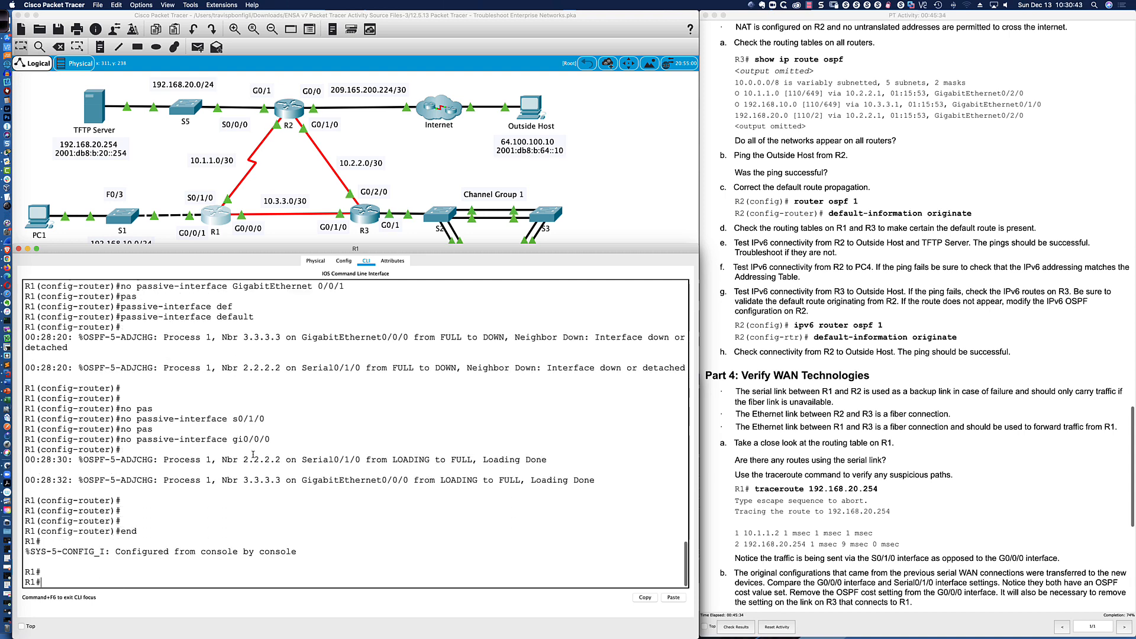
pyautogui.write('wri mem')
pyautogui.press('Return')
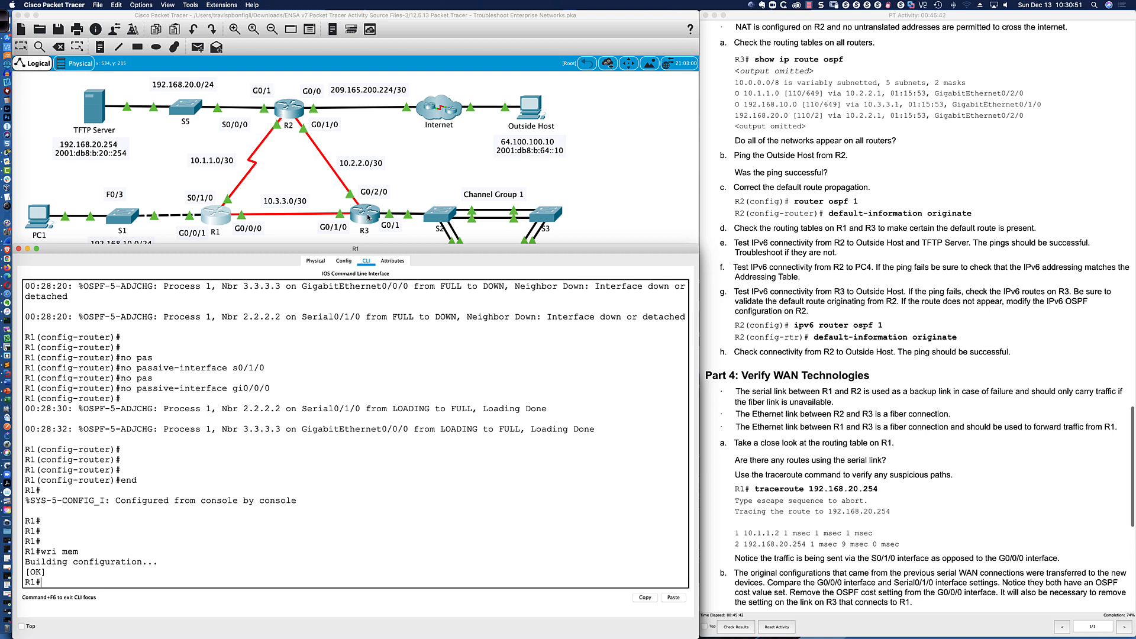
# Switch to R3 and review its running configuration again, down to the router ospf 1 and ipv6 router ospf 1 sections
pyautogui.click(368, 217)
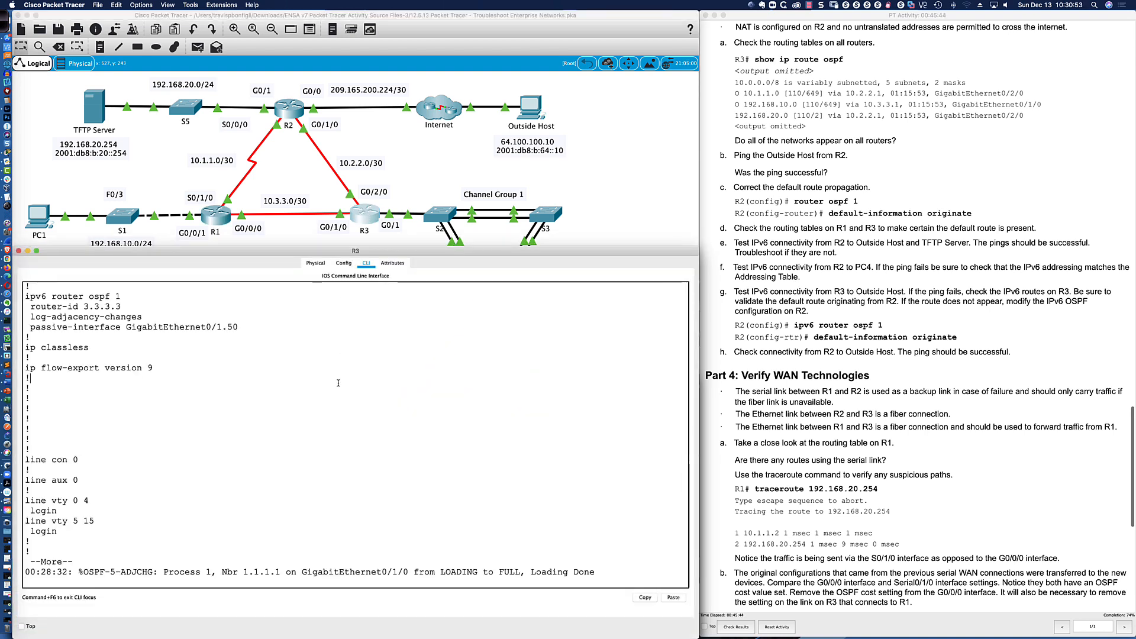
pyautogui.press('space')
pyautogui.press('Return')
pyautogui.press('Return')
pyautogui.press('Return')
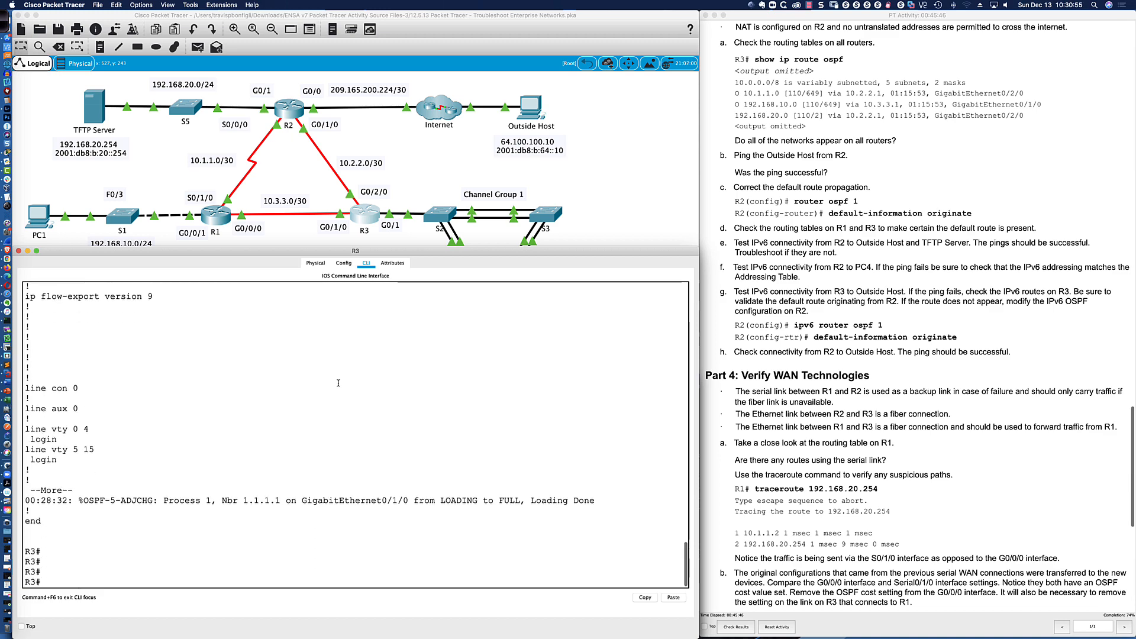
pyautogui.write('sh run')
pyautogui.press('Return')
pyautogui.press('space')
pyautogui.press('space')
pyautogui.press('space')
pyautogui.press('space')
pyautogui.press('space')
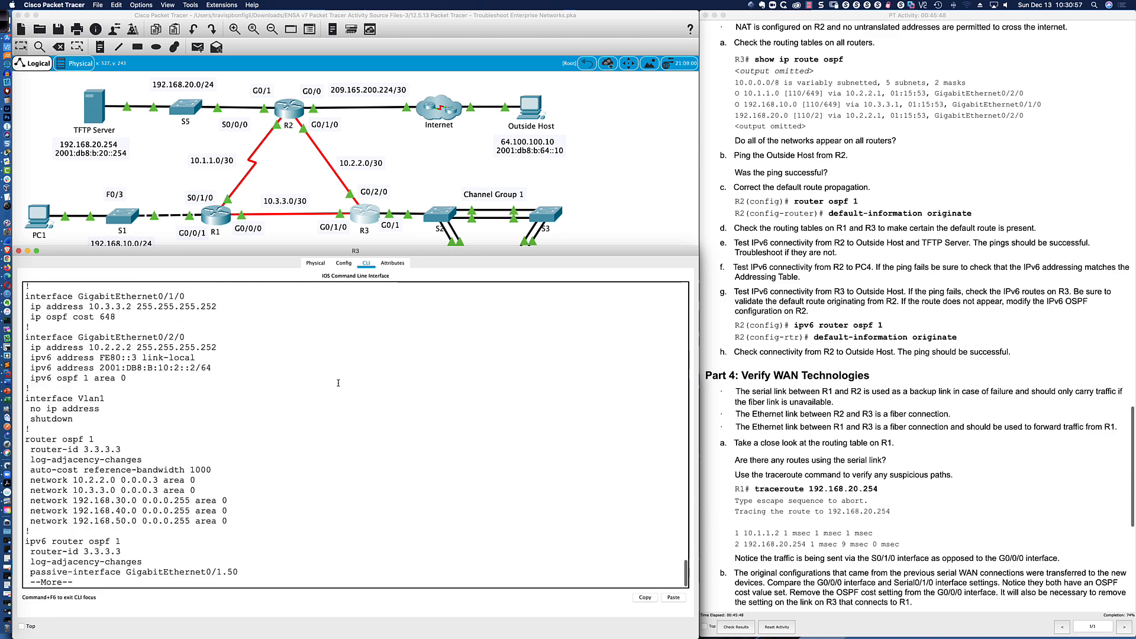
pyautogui.press('Return')
pyautogui.press('Return')
pyautogui.press('Return')
pyautogui.press('Return')
# Enter global configuration mode on R3 and show the brief IP interface summary
pyautogui.write('conf ')
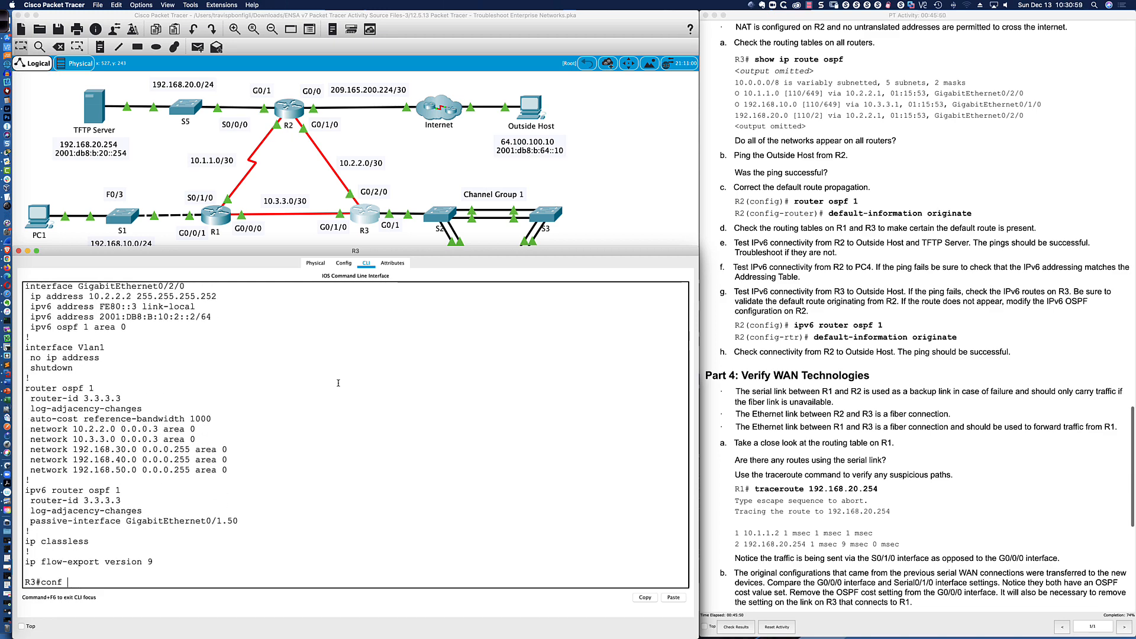
pyautogui.write('t')
pyautogui.press('Return')
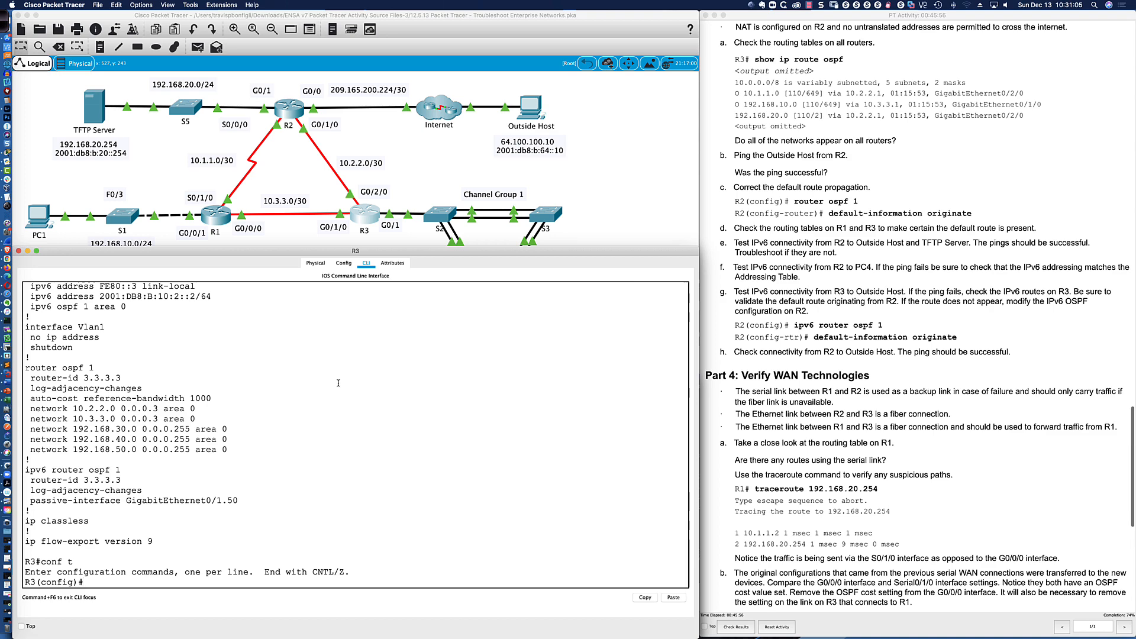
pyautogui.write('do sh ip int bri')
pyautogui.press('Return')
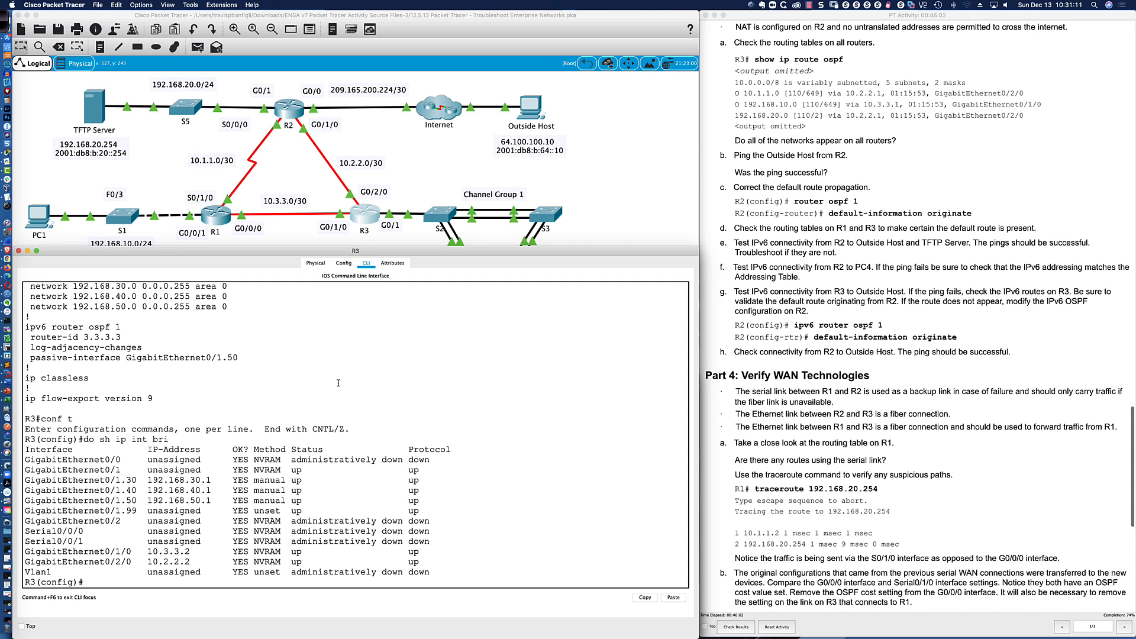
# Enter subinterface configuration on R3 for gi0/1.20 and for gi0/1.30
pyautogui.write('int gi')
pyautogui.write('0/1.20')
pyautogui.press('Return')
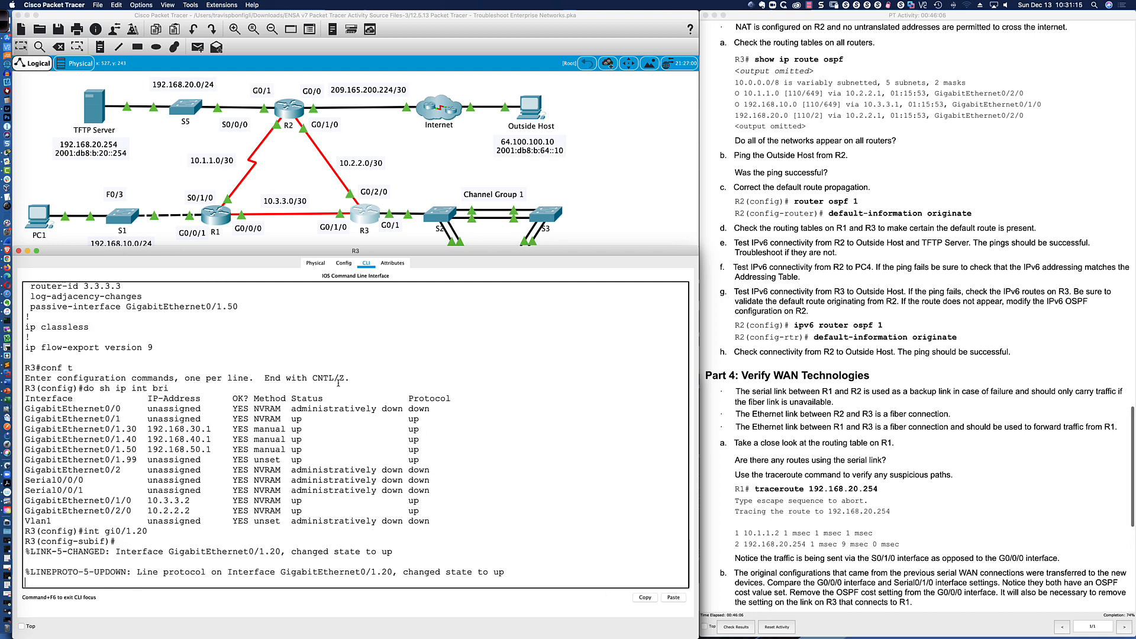
pyautogui.press('Return')
pyautogui.press('Return')
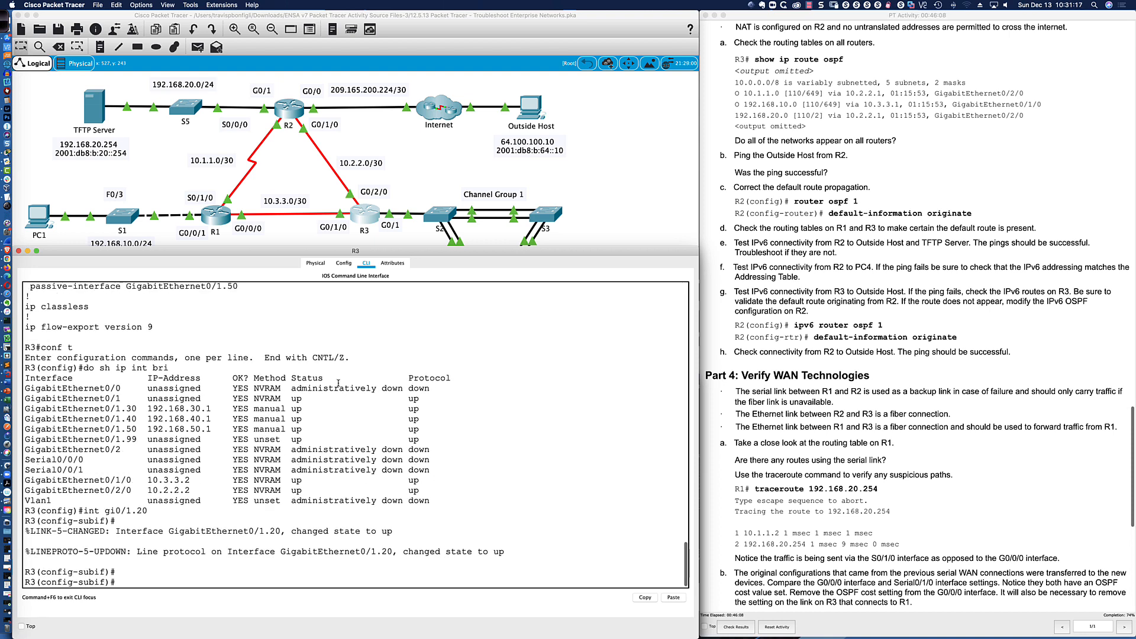
pyautogui.write('int gi0/1.30')
pyautogui.press('Return')
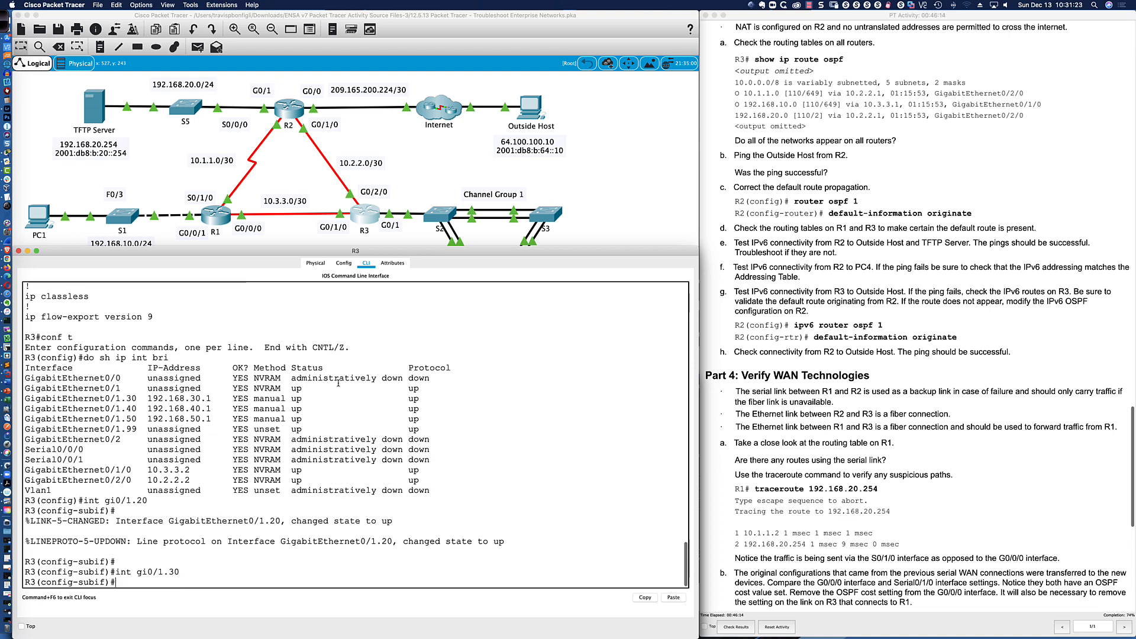
# Enter OSPF process 1 configuration on R3 and make all interfaces passive by default
pyautogui.write('pas')
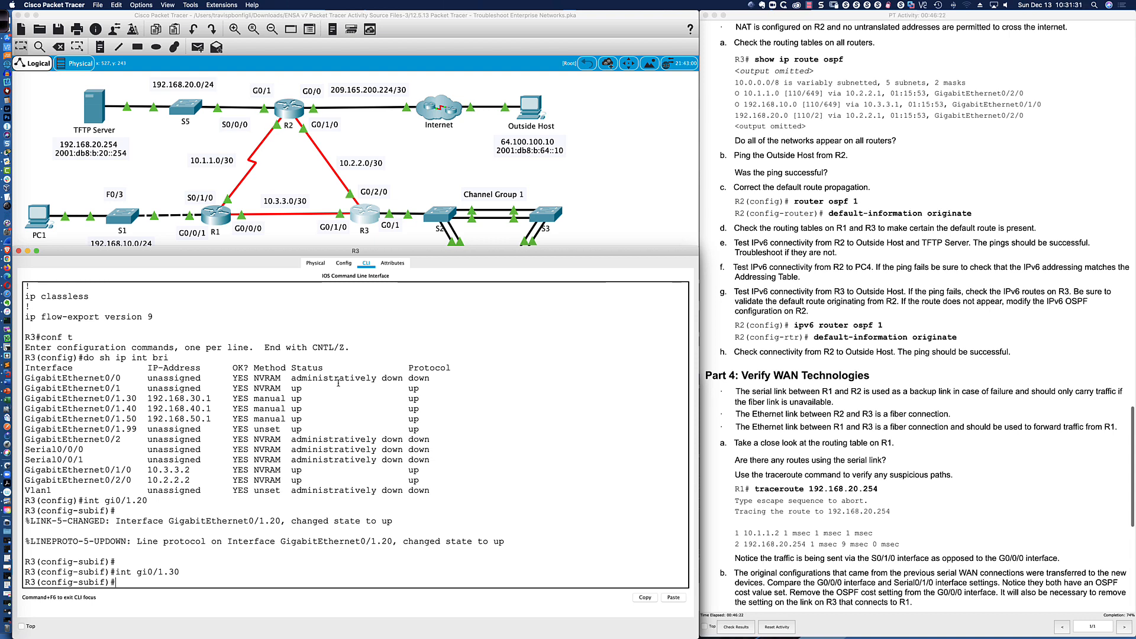
pyautogui.write('router ospf 1')
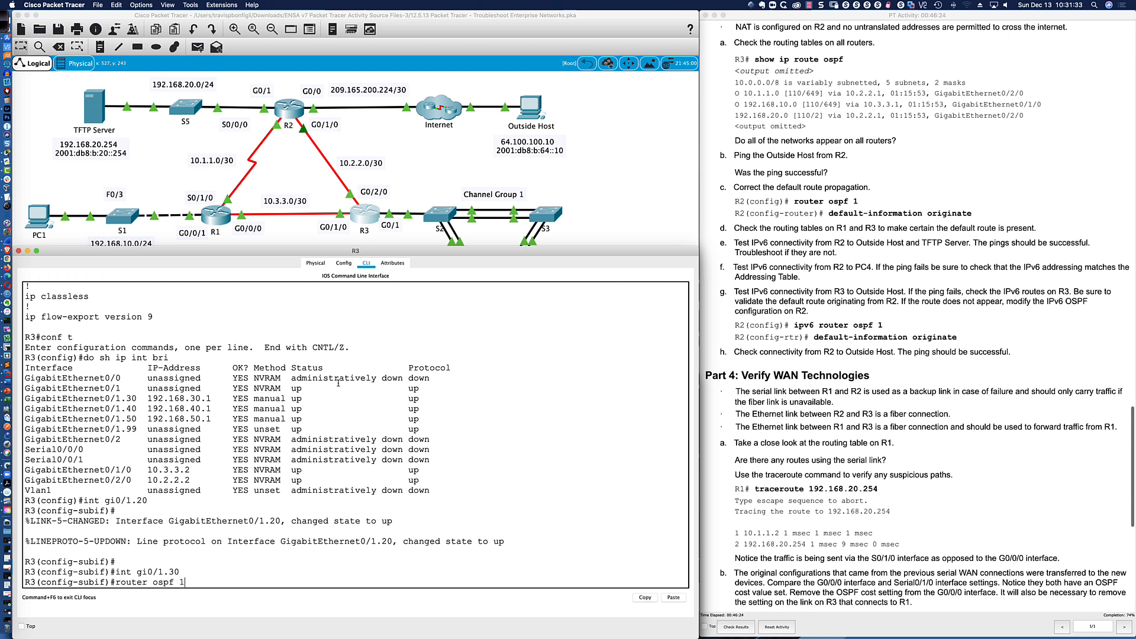
pyautogui.press('Return')
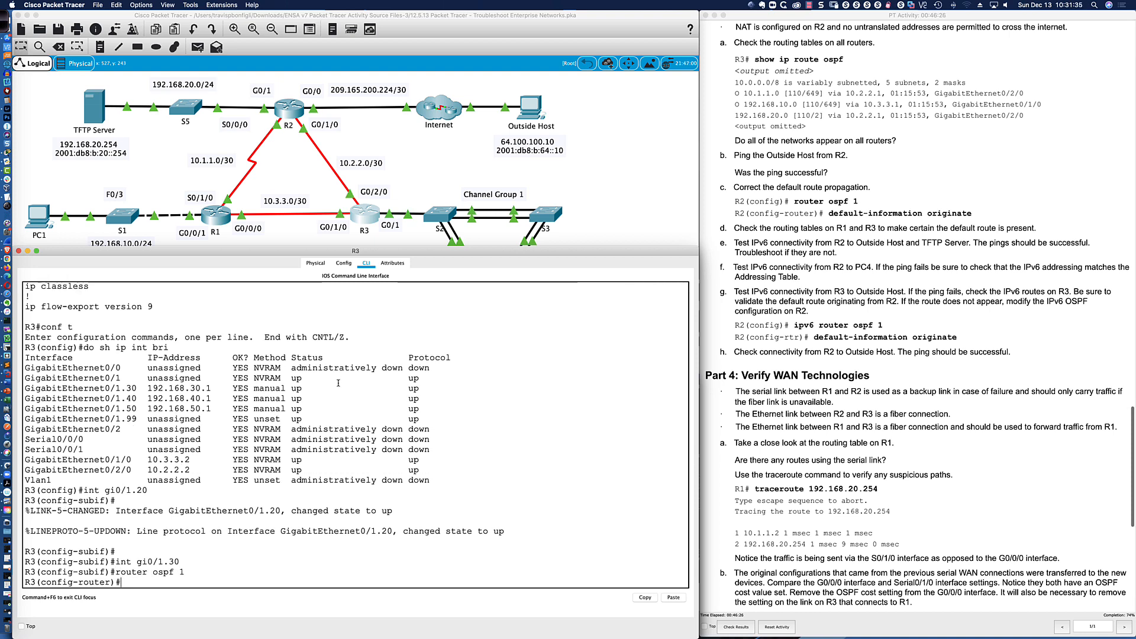
pyautogui.write('pas')
pyautogui.press('BackSpace')
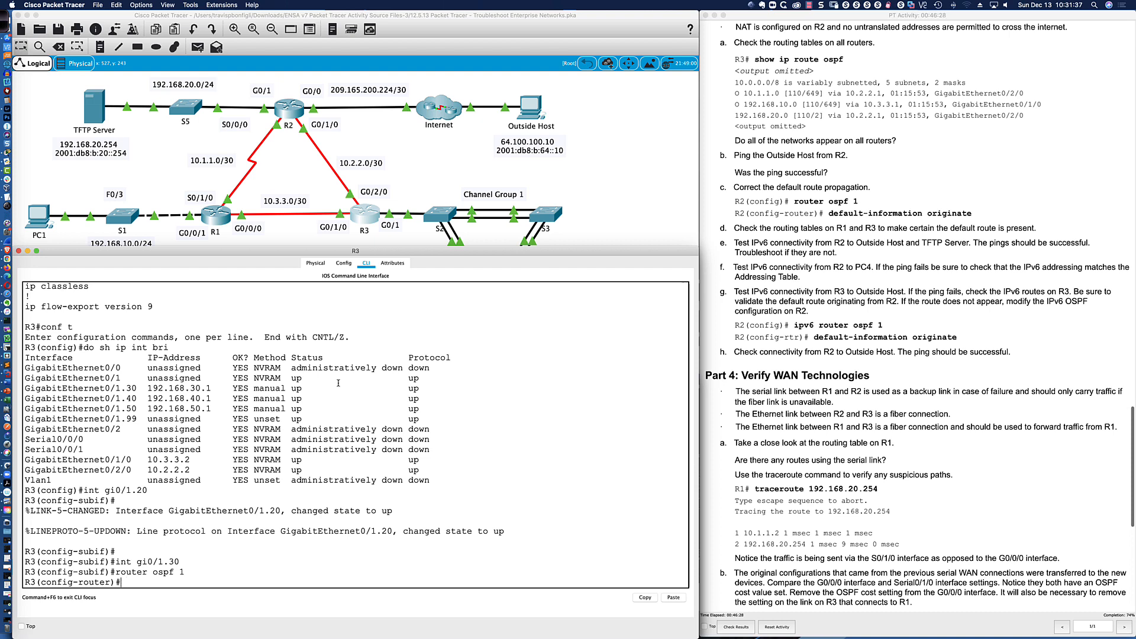
pyautogui.write('ss')
pyautogui.press('Tab')
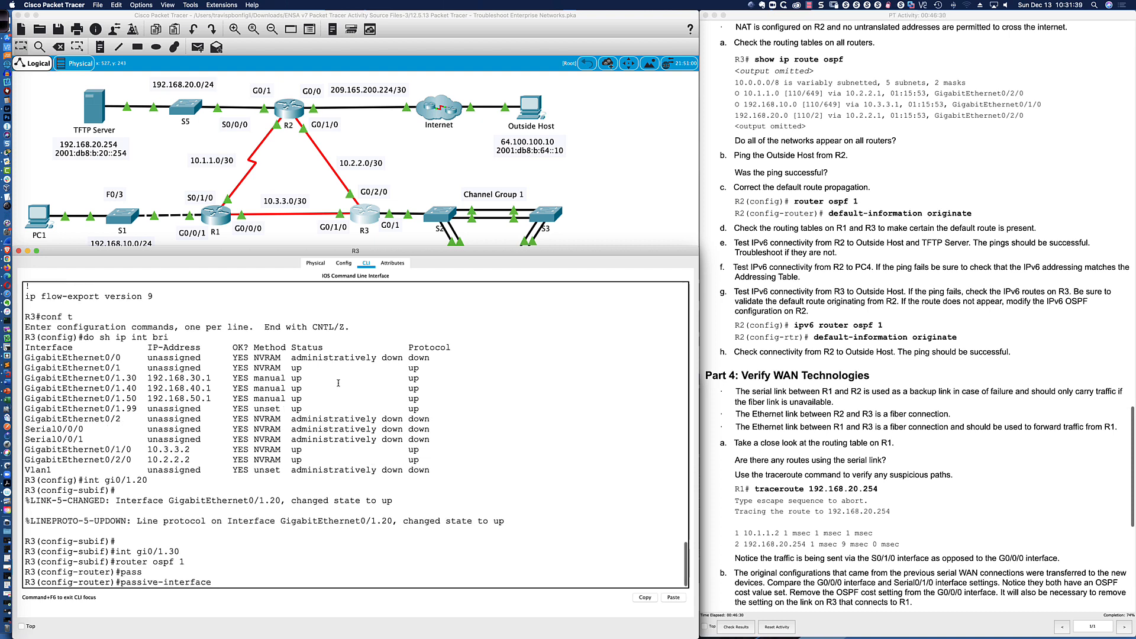
pyautogui.write('def')
pyautogui.press('Tab')
pyautogui.press('Return')
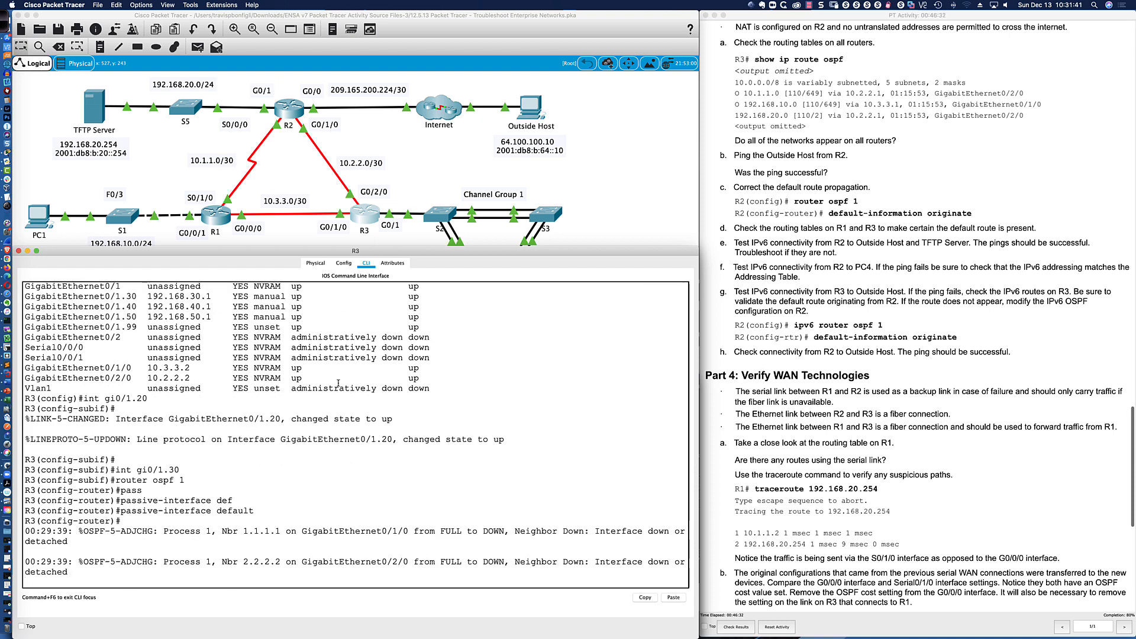
# Exempt interface gi0/1/0 on R3 from the OSPF passive-interface default
pyautogui.press('Return')
pyautogui.press('Return')
pyautogui.press('Return')
pyautogui.write('no pas')
pyautogui.press('Tab')
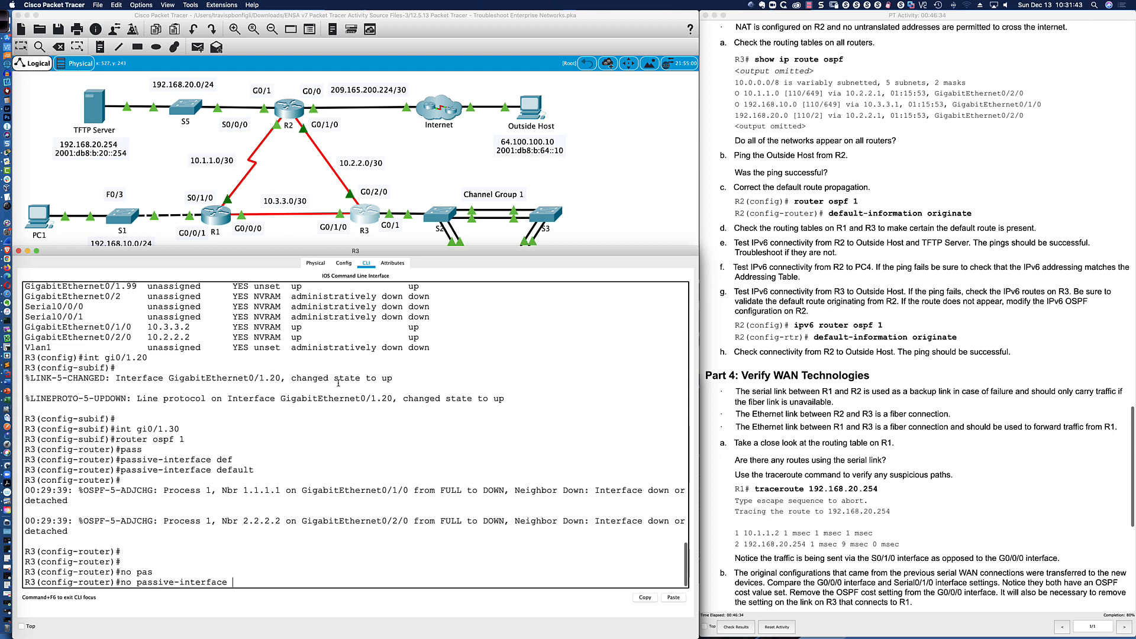
pyautogui.write('gi0/1/0')
pyautogui.press('Return')
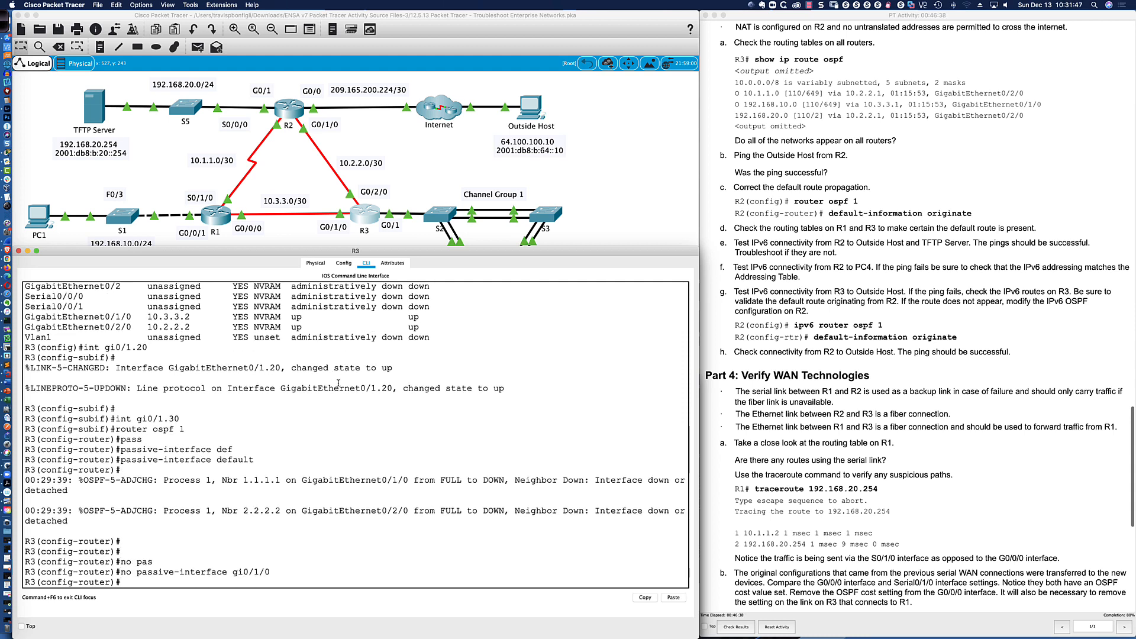
# Exempt interface gi0/2/0 on R3 from the OSPF passive-interface default
pyautogui.write('no pas')
pyautogui.press('Tab')
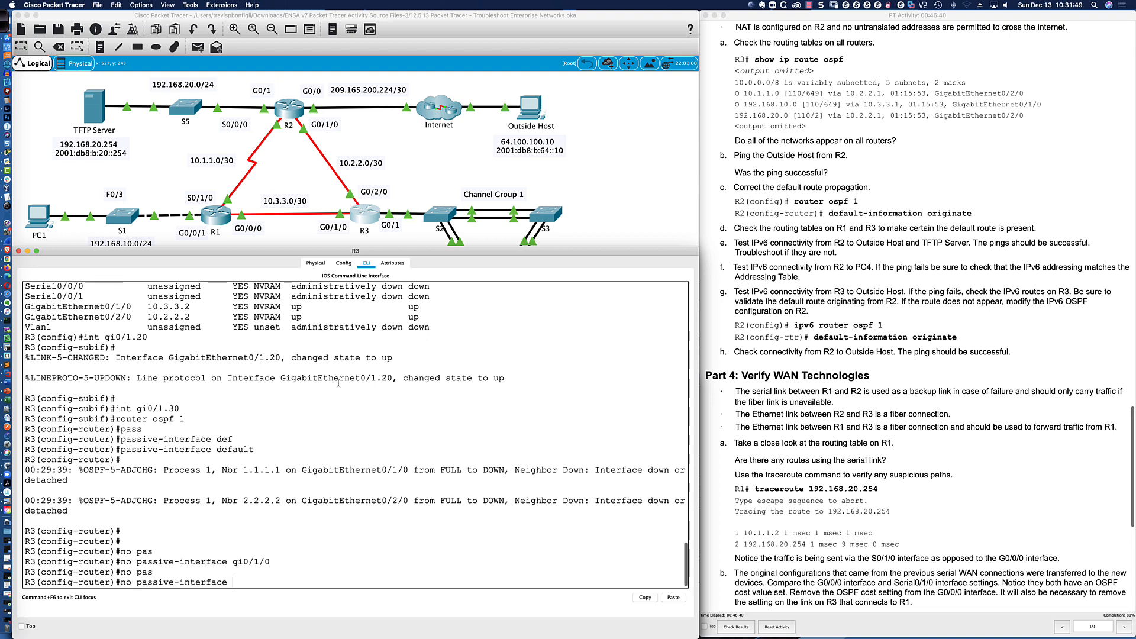
pyautogui.write('gi0/2')
pyautogui.press('Return')
pyautogui.press('Up')
pyautogui.press('BackSpace')
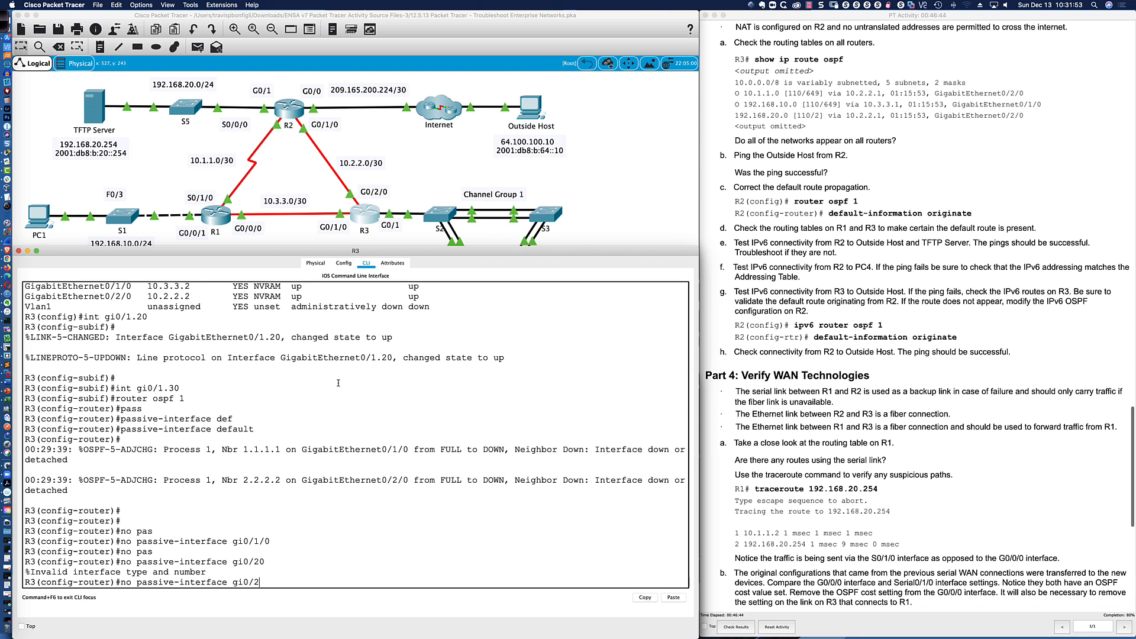
pyautogui.write('/0')
pyautogui.press('Return')
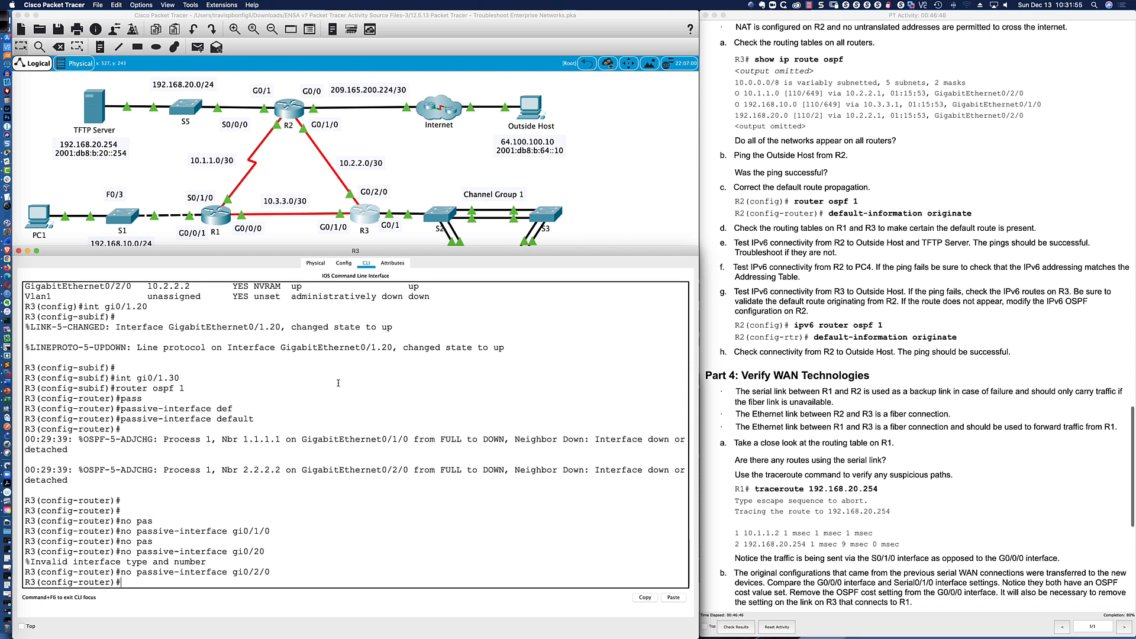
pyautogui.press('Return')
pyautogui.press('Return')
pyautogui.press('Return')
pyautogui.press('Return')
pyautogui.press('Return')
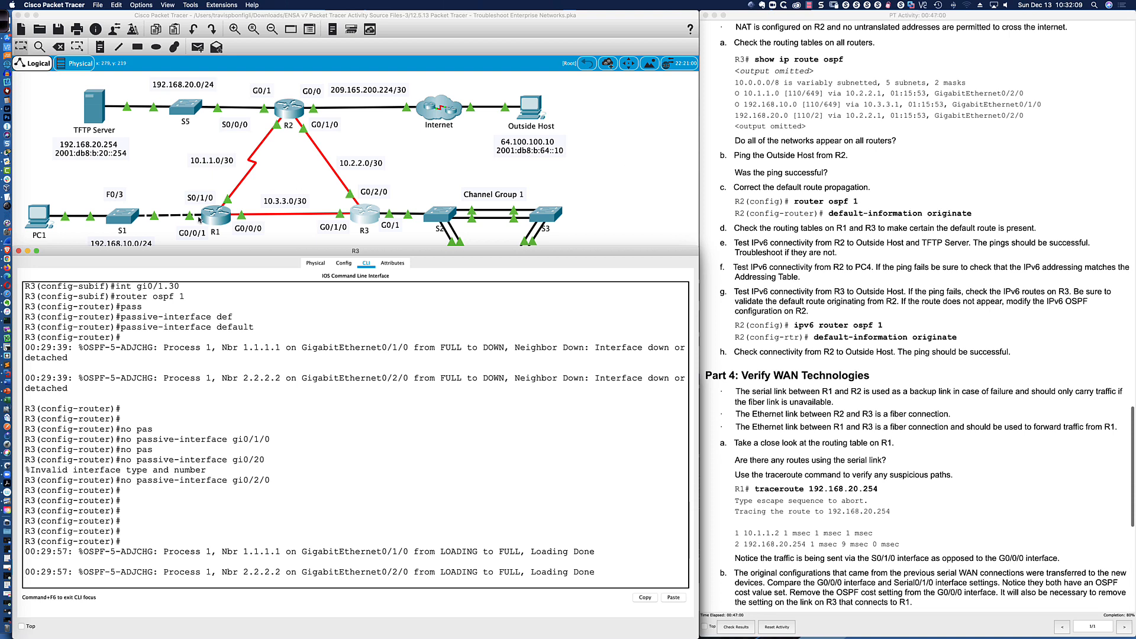
# Switch to R1 and show its IP routing table, checking the gateway of last resort and the default route entry
pyautogui.click(201, 218)
pyautogui.press('Return')
pyautogui.press('Return')
pyautogui.press('Return')
pyautogui.press('Return')
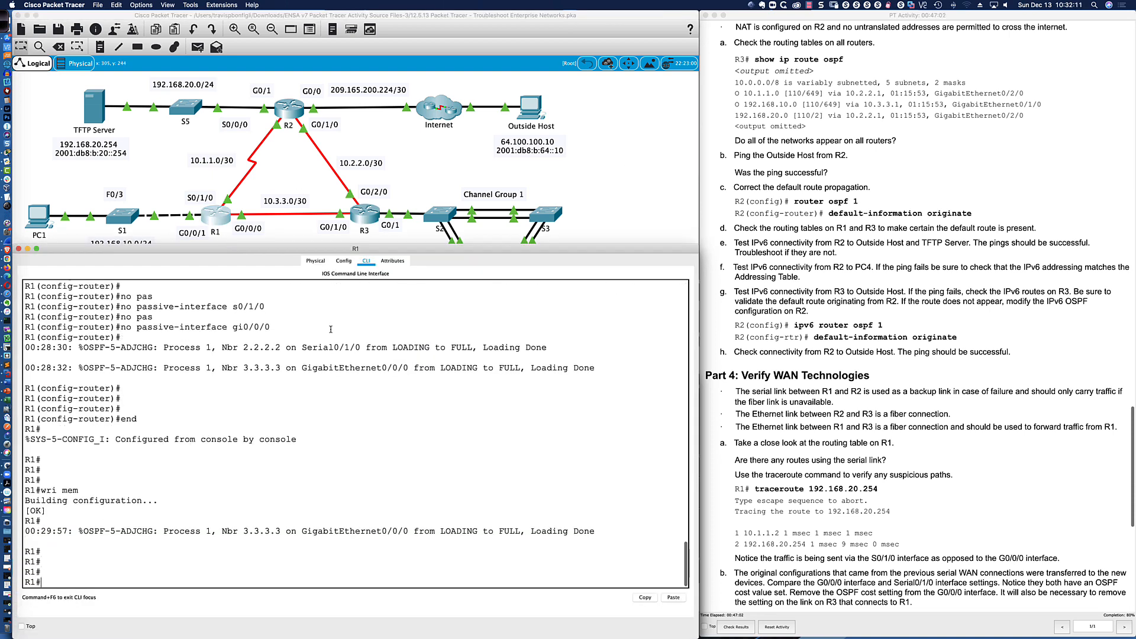
pyautogui.write('sh ip route')
pyautogui.press('Return')
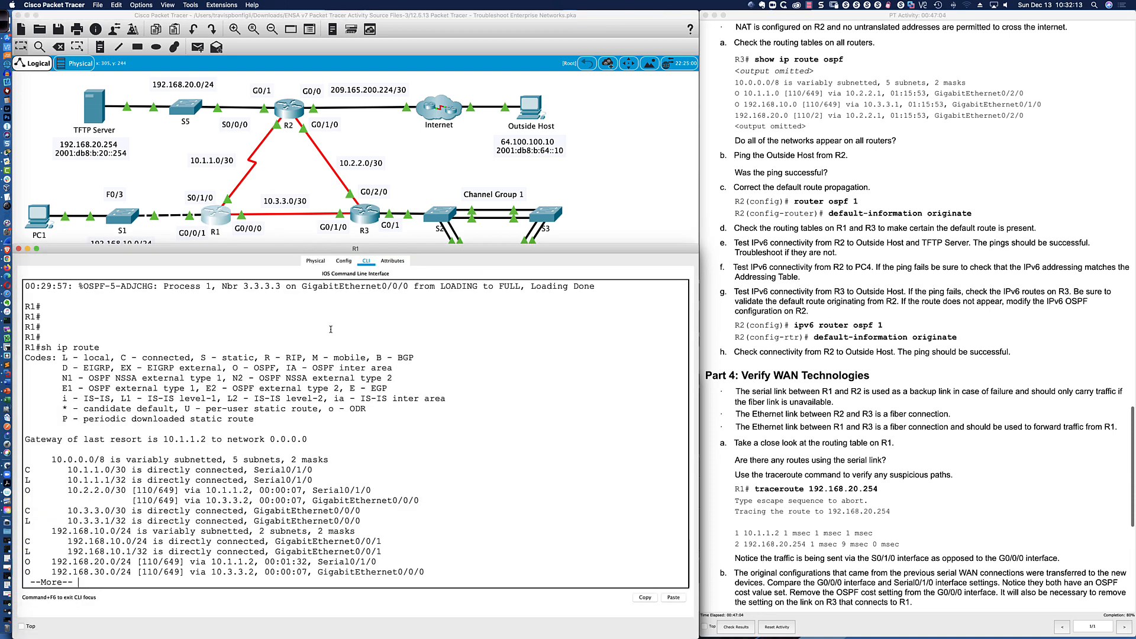
pyautogui.press('space')
pyautogui.moveTo(162, 398); pyautogui.dragTo(310, 399)
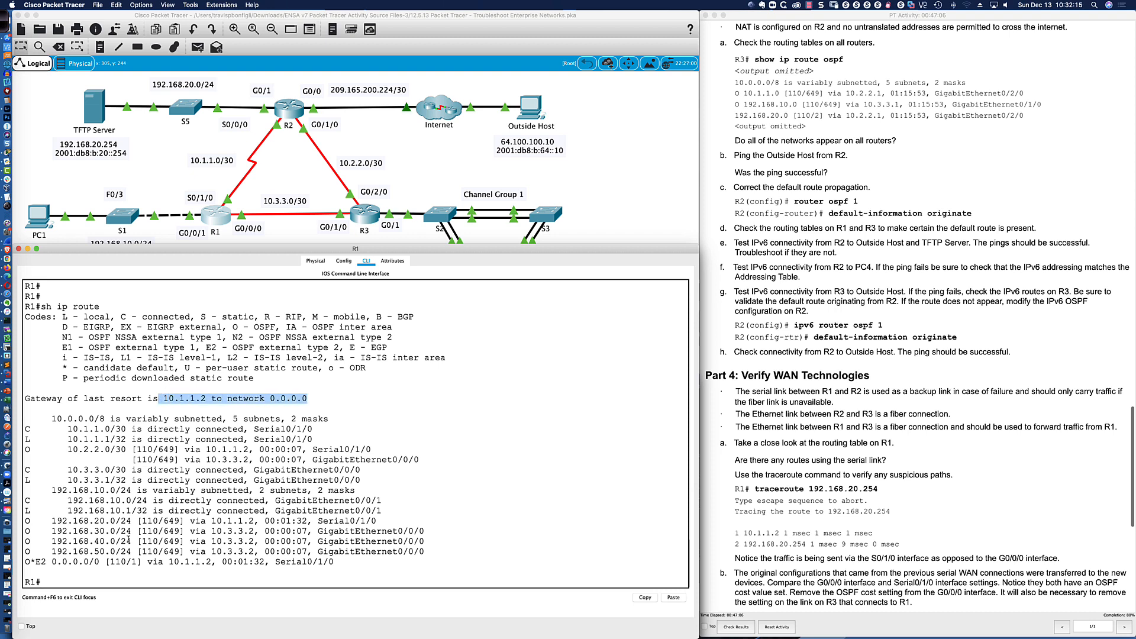
pyautogui.moveTo(26, 563); pyautogui.dragTo(354, 559)
pyautogui.click(590, 389)
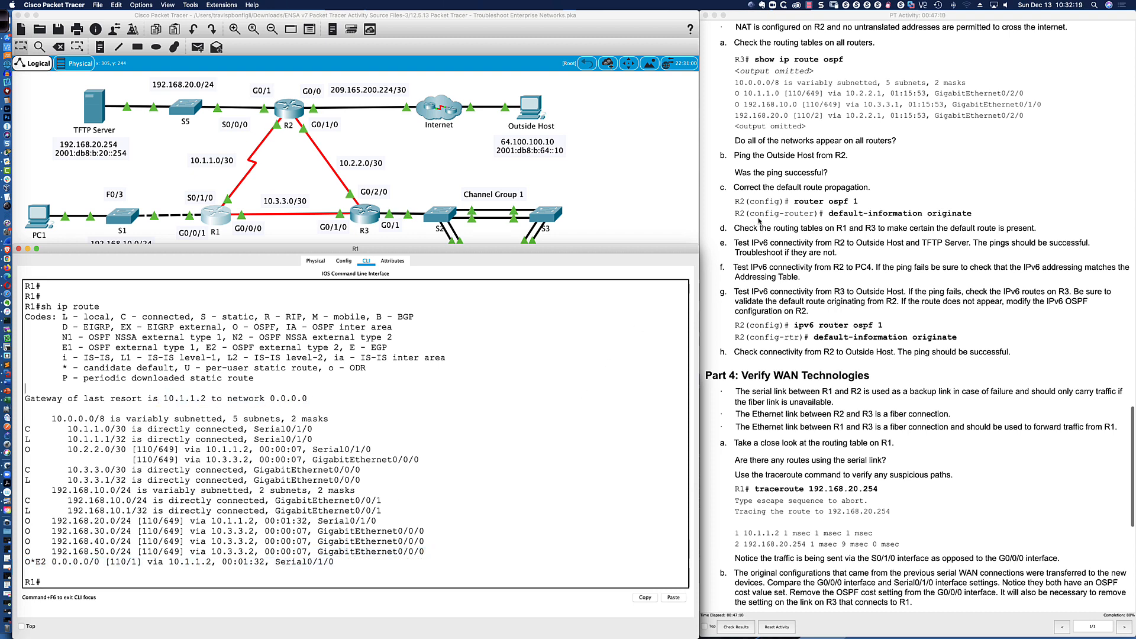
# Switch to R3 and show its IP routing table from router configuration mode, checking the default route entry
pyautogui.click(366, 213)
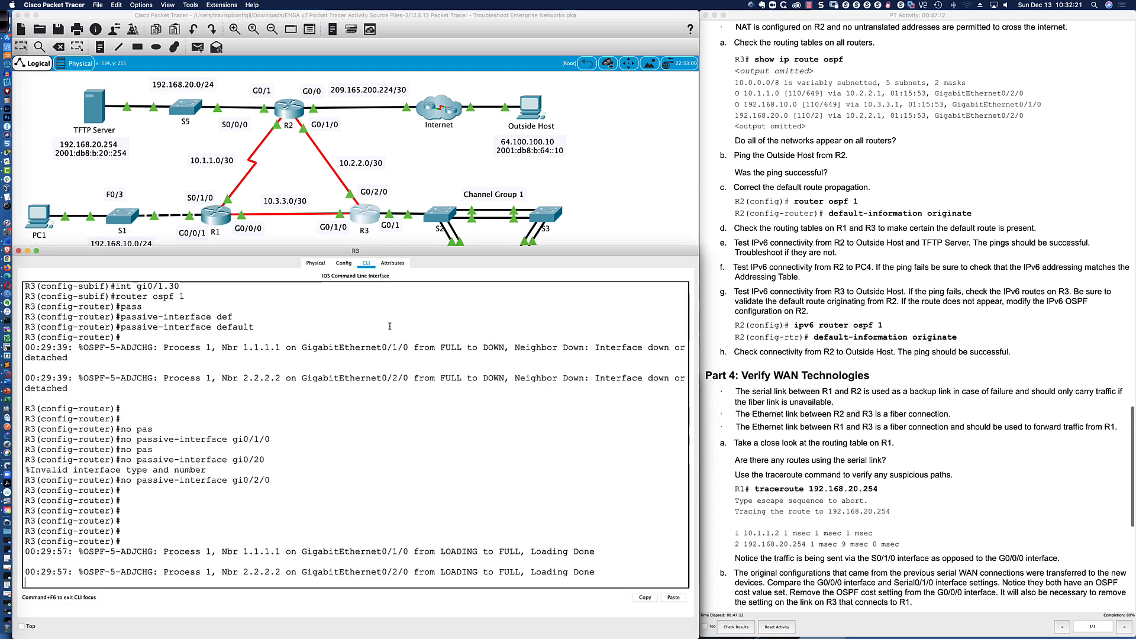
pyautogui.press('Return')
pyautogui.press('Return')
pyautogui.press('Return')
pyautogui.press('Return')
pyautogui.write('do')
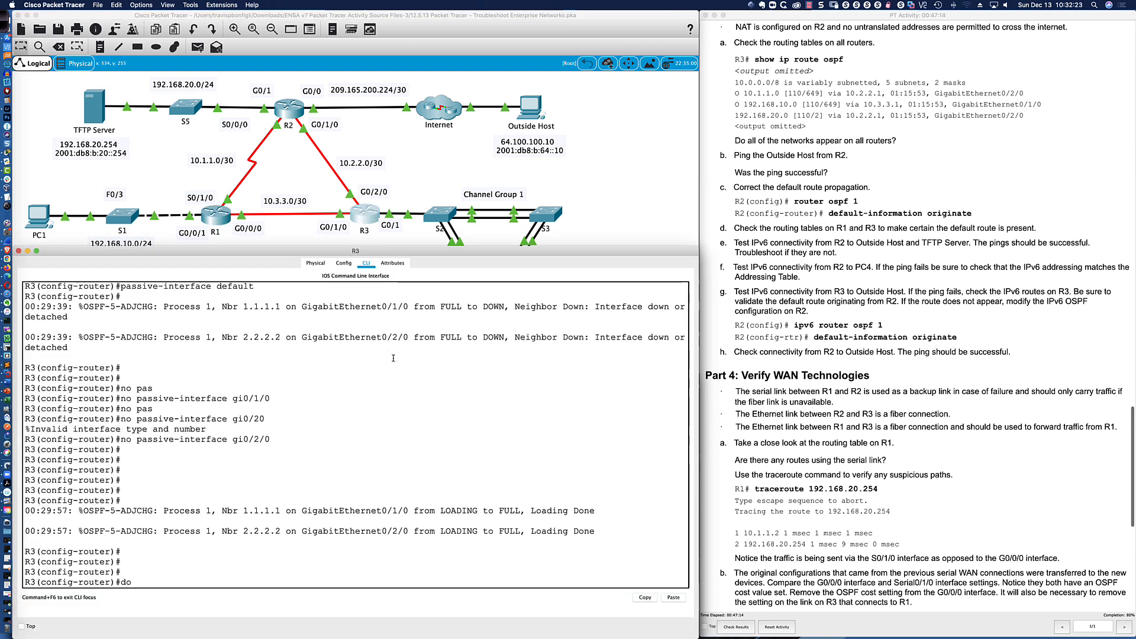
pyautogui.write(' sh ip ro')
pyautogui.press('Return')
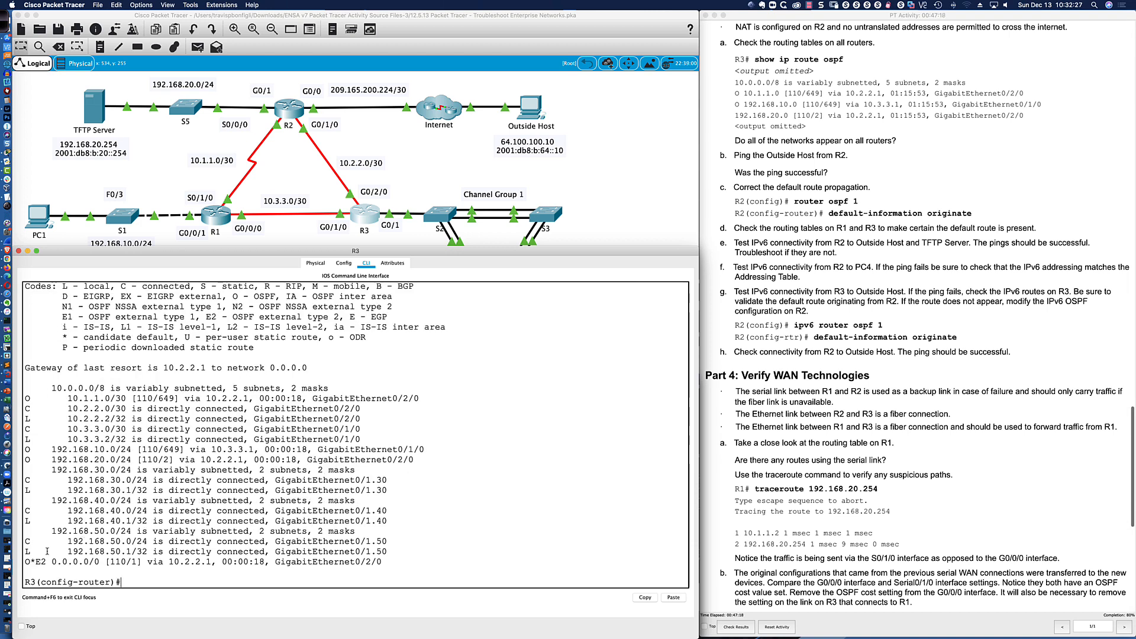
pyautogui.moveTo(27, 562); pyautogui.dragTo(385, 560)
pyautogui.click(479, 544)
# Switch to R2, leave configuration mode and save the running configuration to memory
pyautogui.scroll(-5, 815, 78)
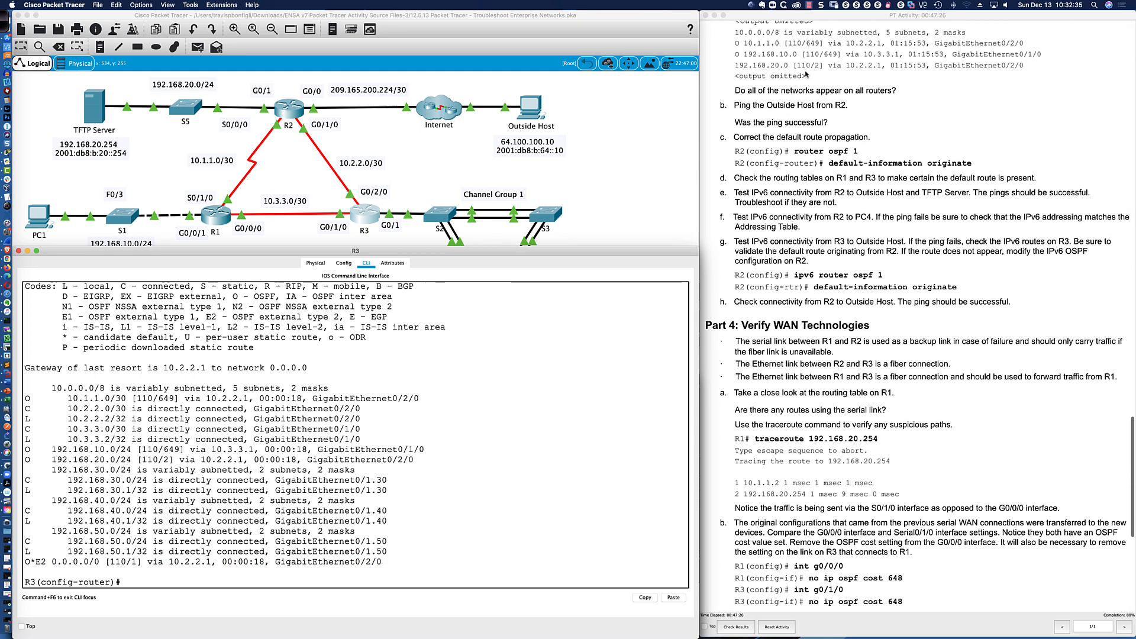
pyautogui.scroll(-3, 806, 75)
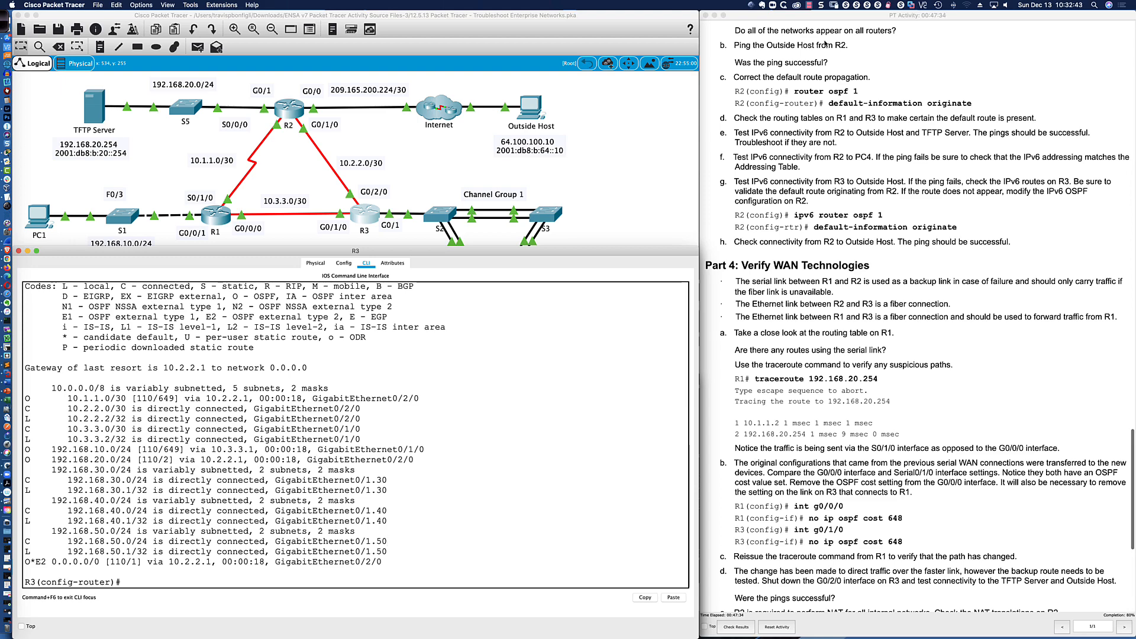
pyautogui.scroll(-2, 826, 43)
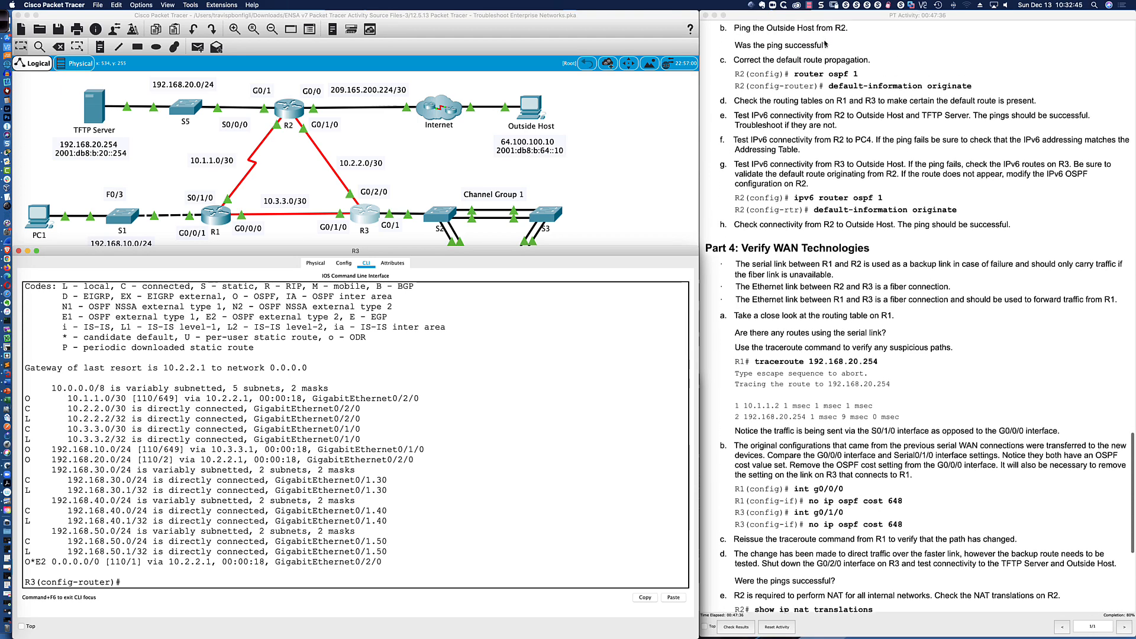
pyautogui.scroll(1, 826, 43)
pyautogui.scroll(-1, 827, 44)
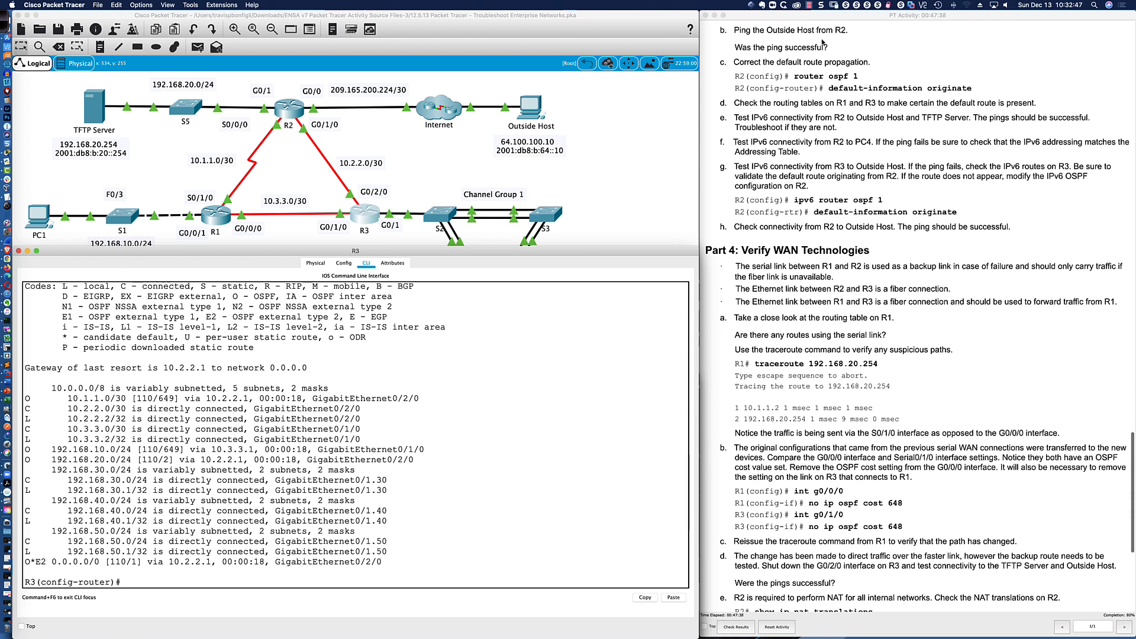
pyautogui.click(286, 109)
pyautogui.click(286, 109)
pyautogui.press('Return')
pyautogui.press('Return')
pyautogui.press('Return')
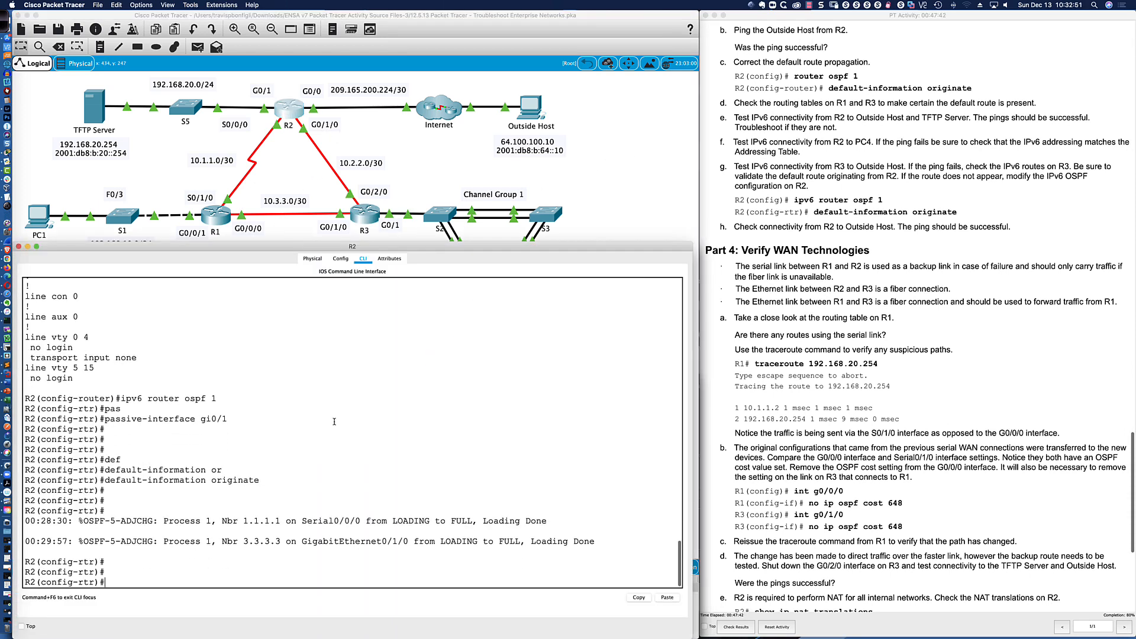
pyautogui.write('end')
pyautogui.press('Return')
pyautogui.write('wri mem')
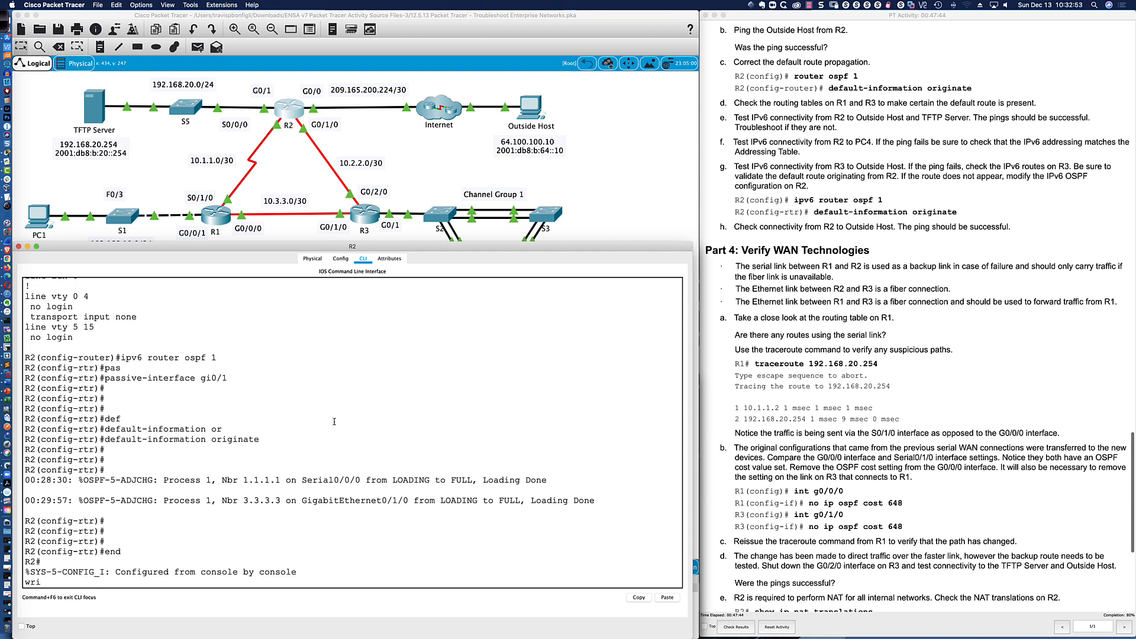
pyautogui.press('Return')
pyautogui.press('Return')
pyautogui.press('Return')
pyautogui.press('Return')
pyautogui.press('Return')
# Ping the Outside Host at 64.100.100.10 from R2 twice, and read on to the IPv6 connectivity tests in the instructions
pyautogui.write('ping ')
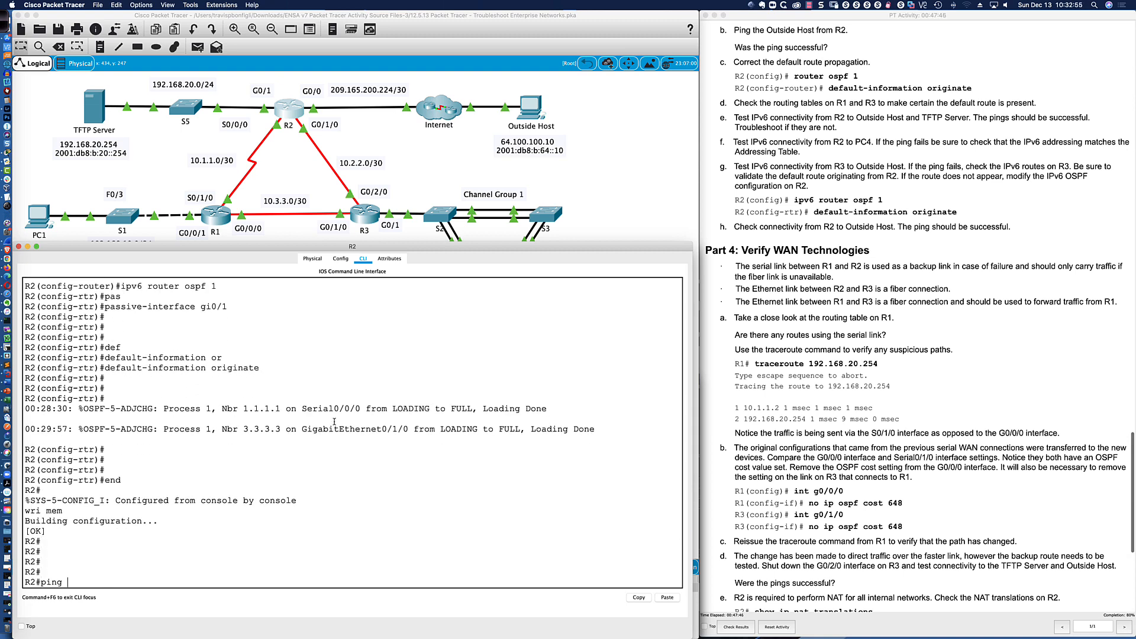
pyautogui.write('64.100.100.10')
pyautogui.press('Return')
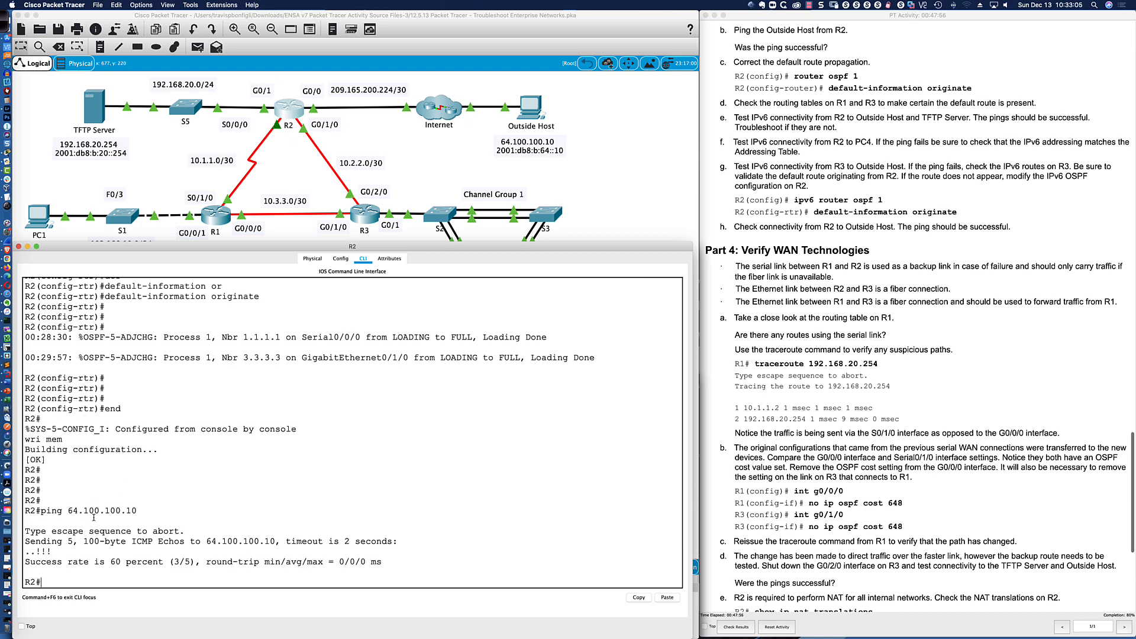
pyautogui.press('Up')
pyautogui.press('Return')
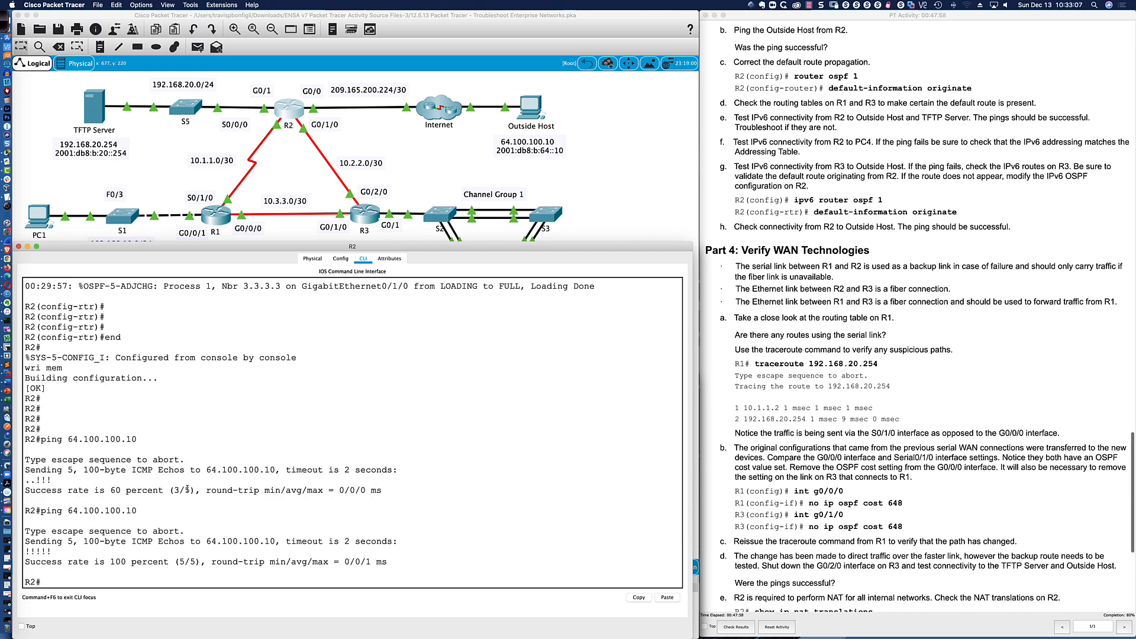
pyautogui.scroll(-3, 801, 49)
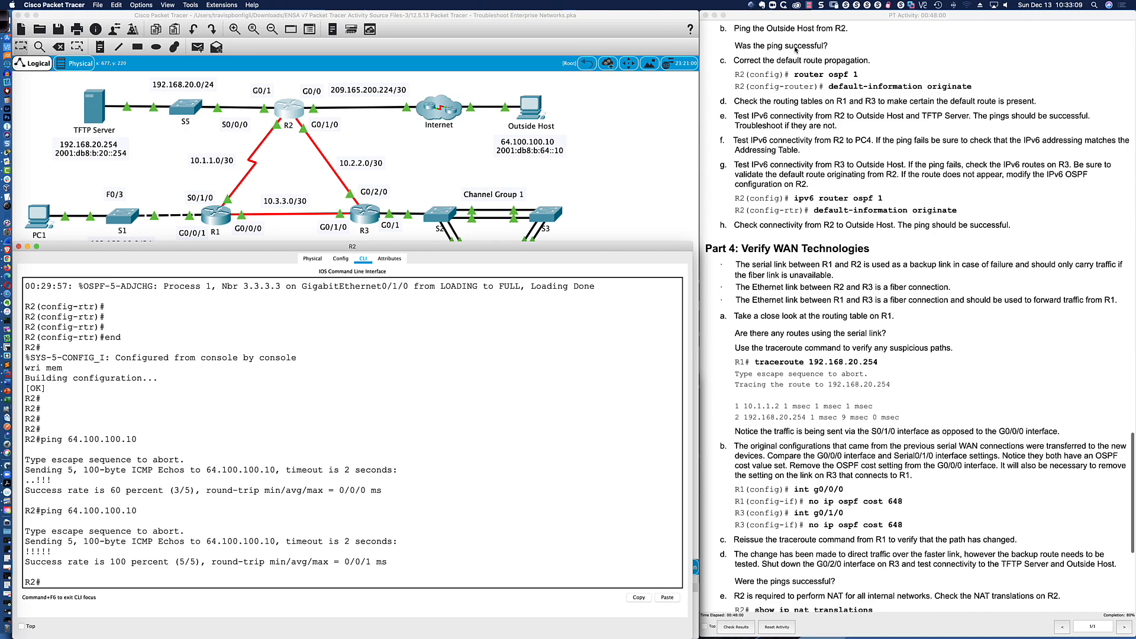
pyautogui.scroll(-3, 796, 51)
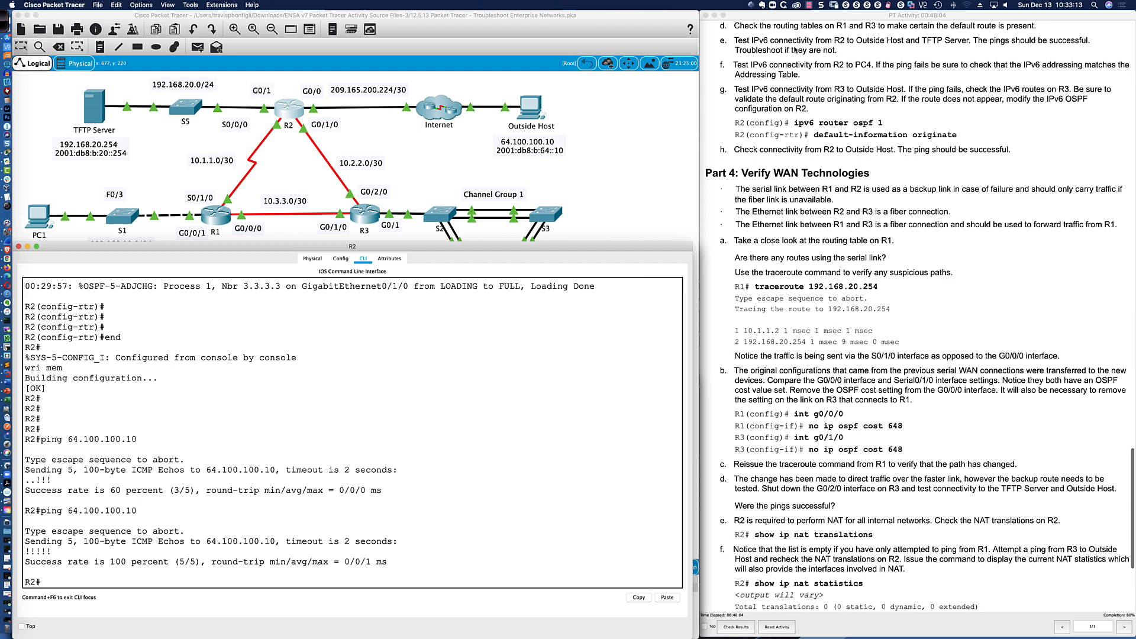
pyautogui.scroll(-1, 795, 50)
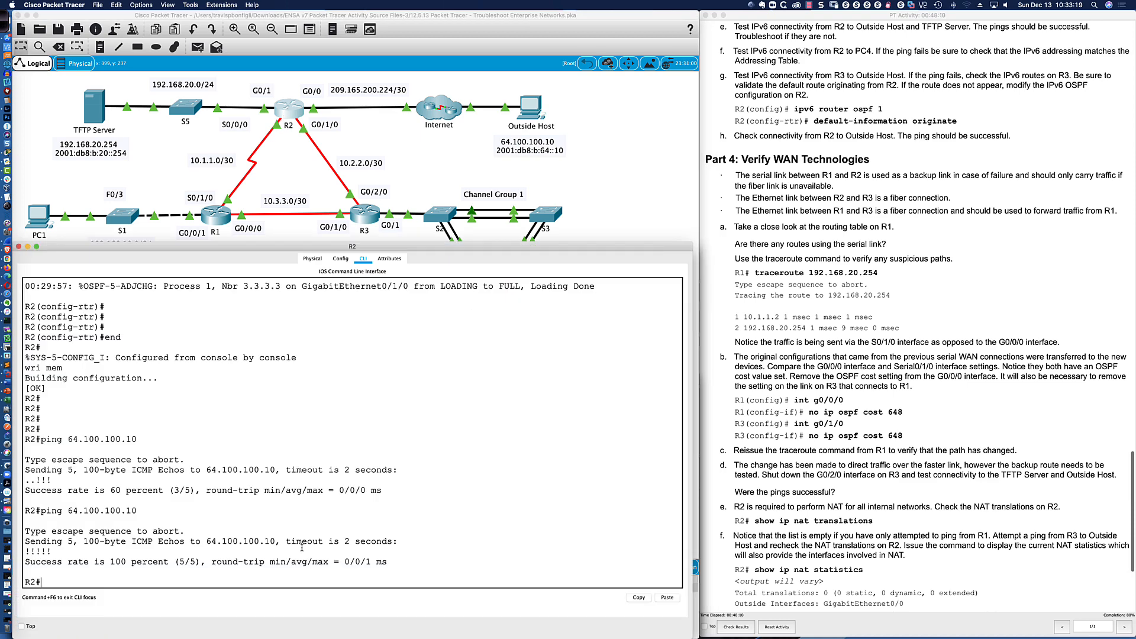
pyautogui.write('ping')
pyautogui.press('Return')
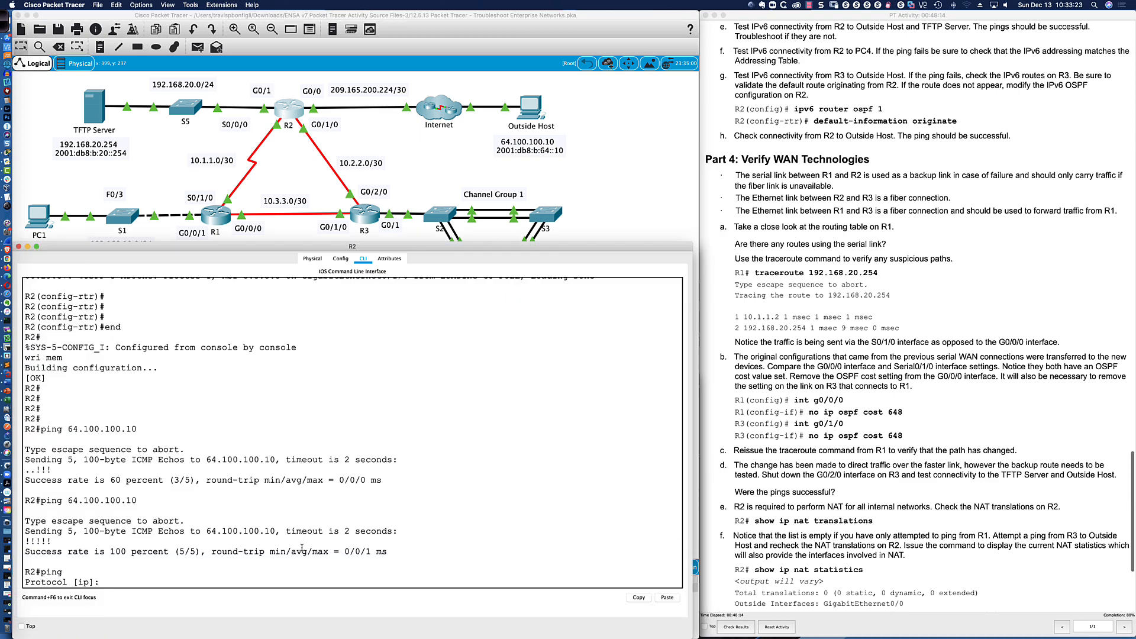
pyautogui.hotkey('ctrl', 'c')
pyautogui.press('Return')
pyautogui.press('Return')
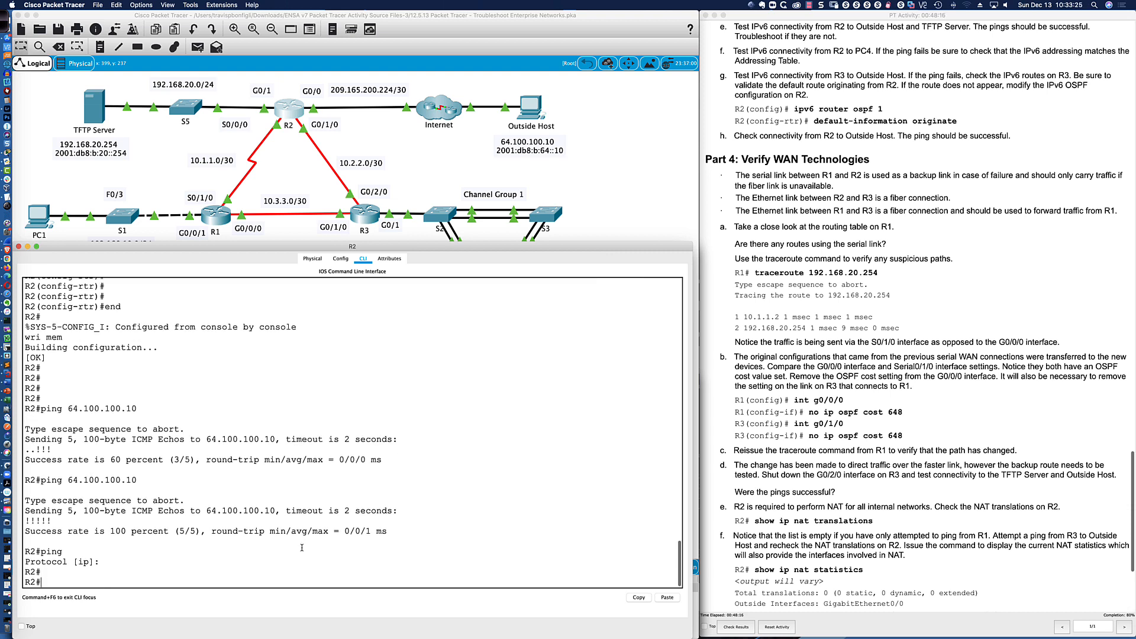
# Ping the Outside Host's IPv6 address 2001:db8:b:64::10 from R2
pyautogui.write('ping ')
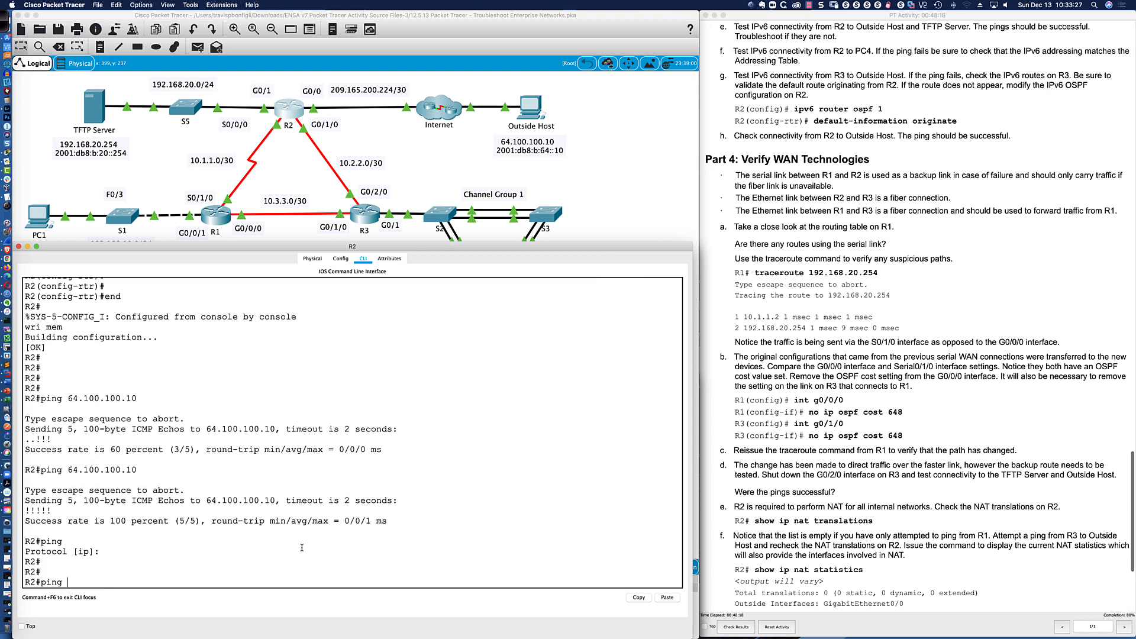
pyautogui.write('2001:db8:b:64::10')
pyautogui.press('Return')
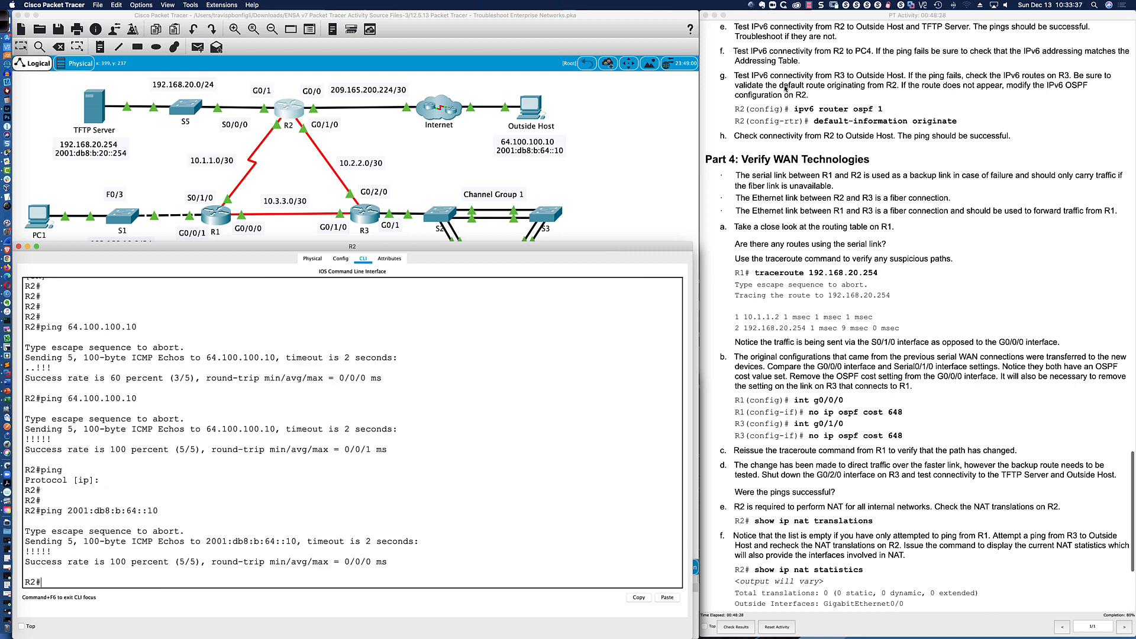
# Ping PC4's IPv6 address 2001:db8:b:50::10 from R2
pyautogui.scroll(-2, 785, 89)
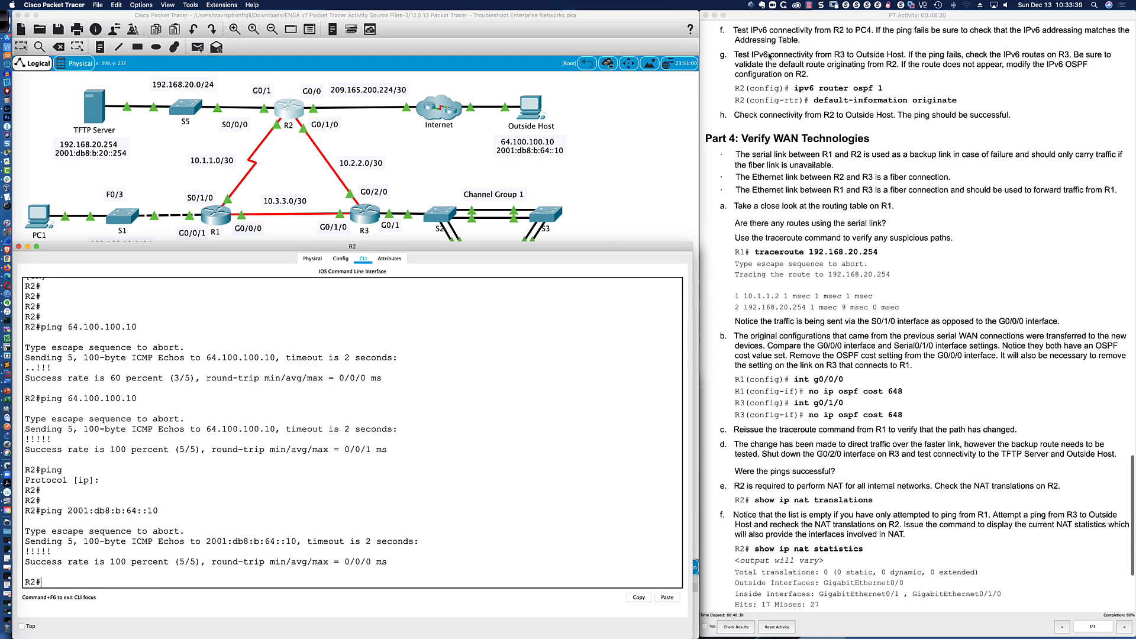
pyautogui.scroll(-1, 770, 57)
pyautogui.scroll(1, 771, 57)
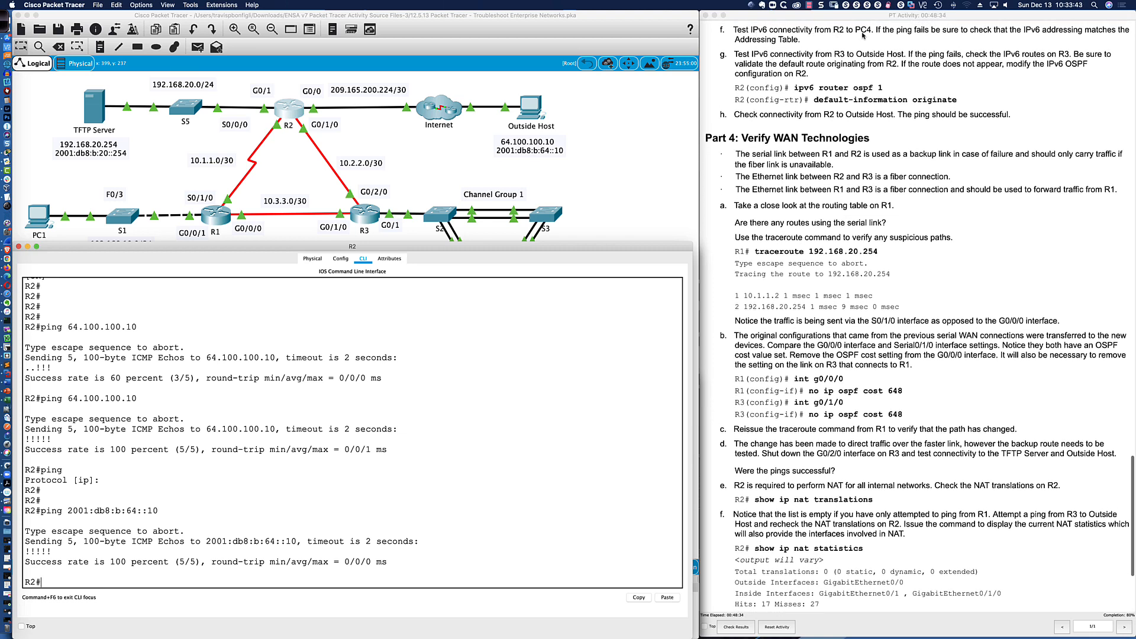
pyautogui.moveTo(570, 242); pyautogui.dragTo(579, 312)
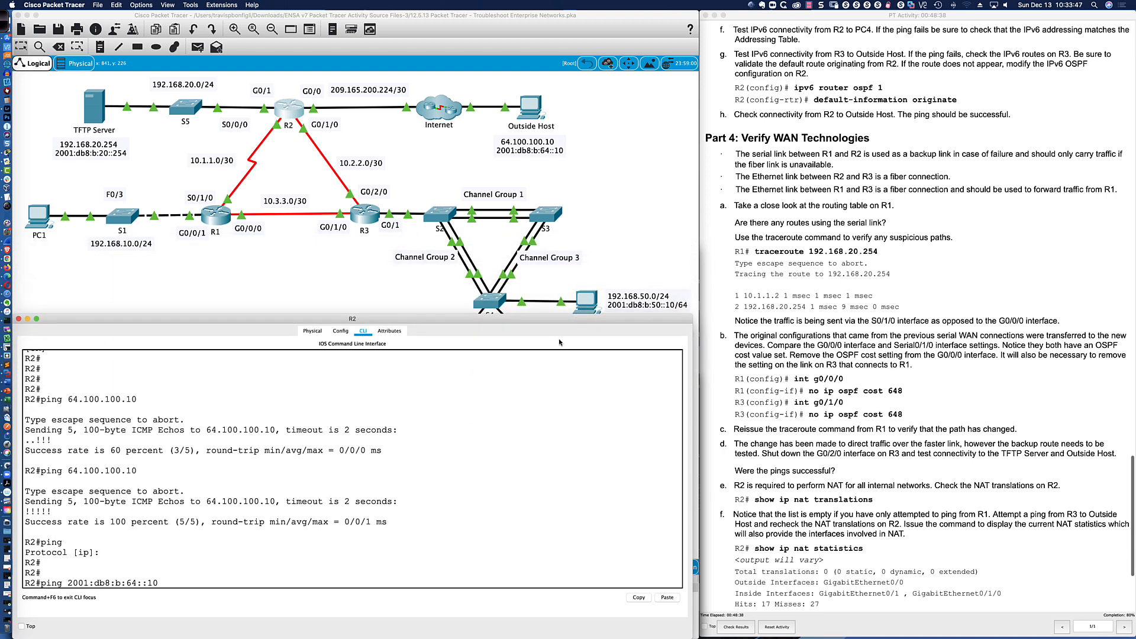
pyautogui.press('Return')
pyautogui.press('Return')
pyautogui.press('Return')
pyautogui.press('Return')
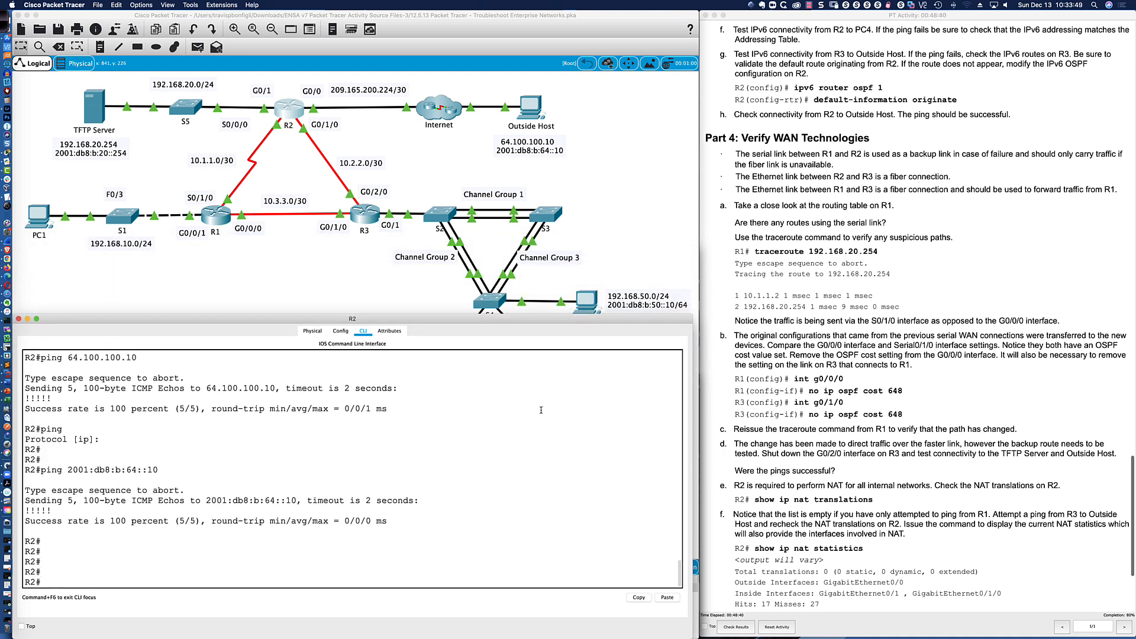
pyautogui.press('Up')
pyautogui.write('50::10')
pyautogui.press('Return')
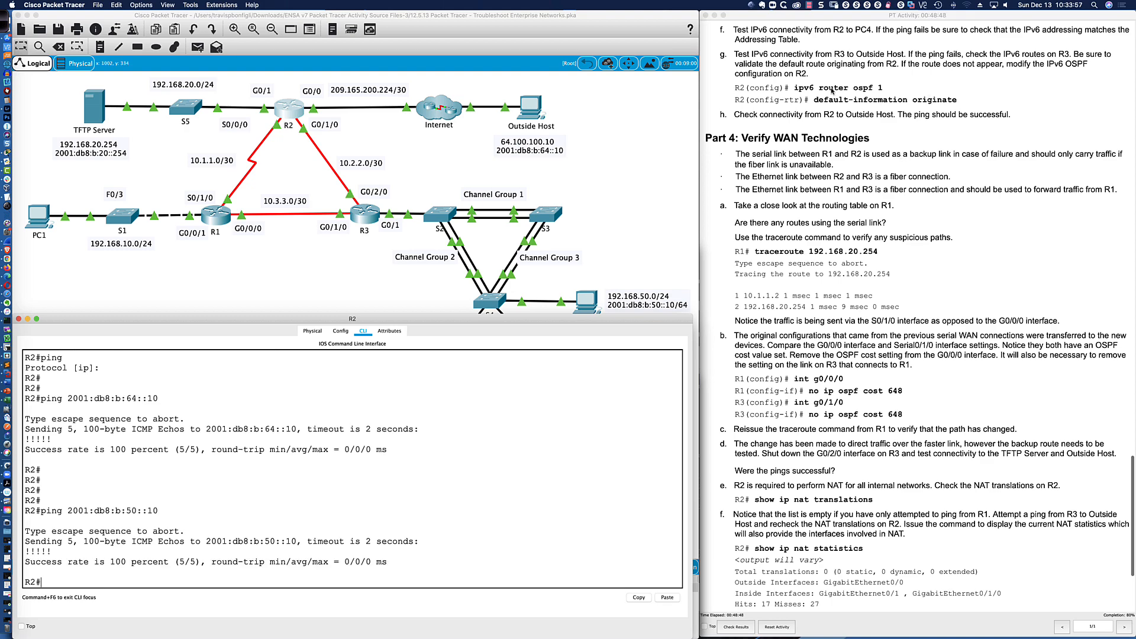
# Read the Part 4 instructions on verifying WAN technologies, including the link roles and the traceroute check on R1
pyautogui.scroll(-2, 828, 86)
pyautogui.scroll(-2, 814, 70)
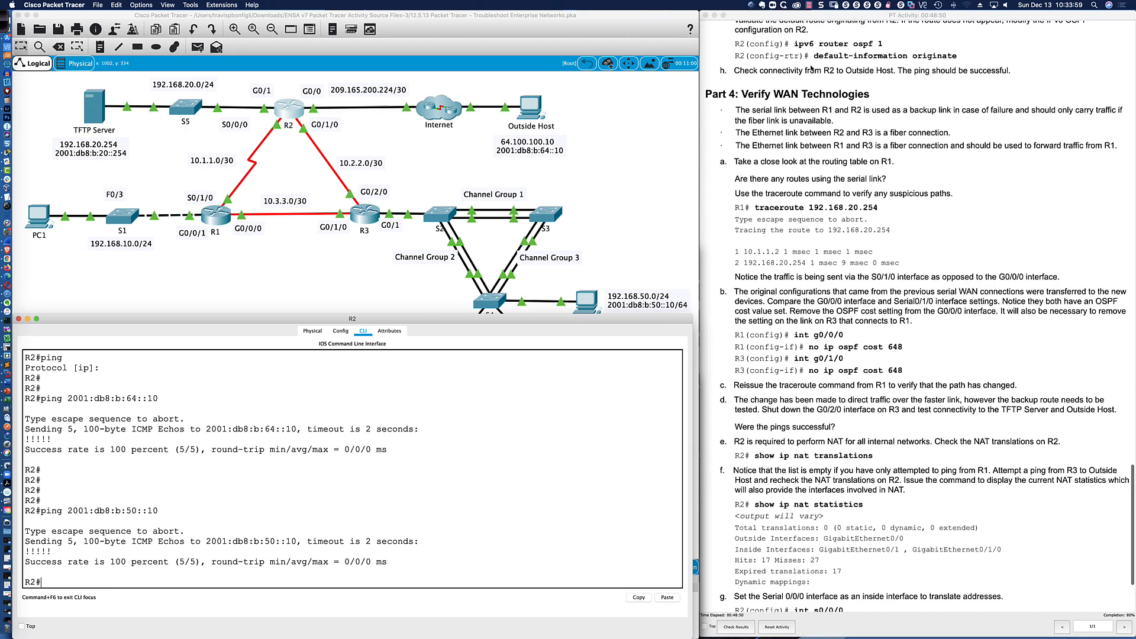
pyautogui.scroll(-5, 812, 68)
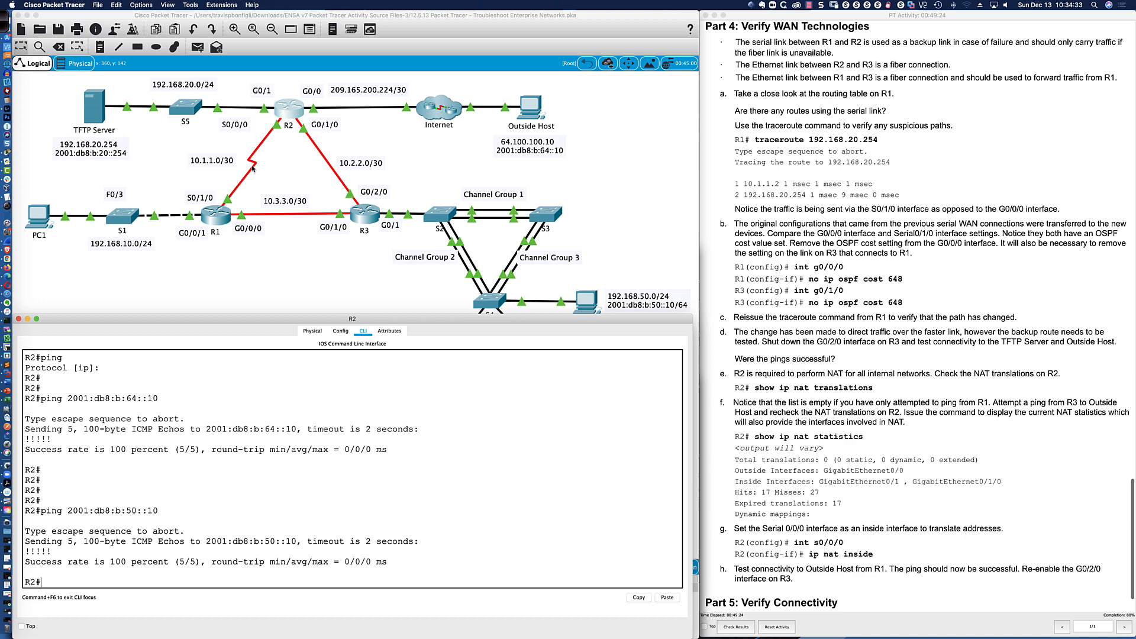
pyautogui.scroll(-3, 777, 75)
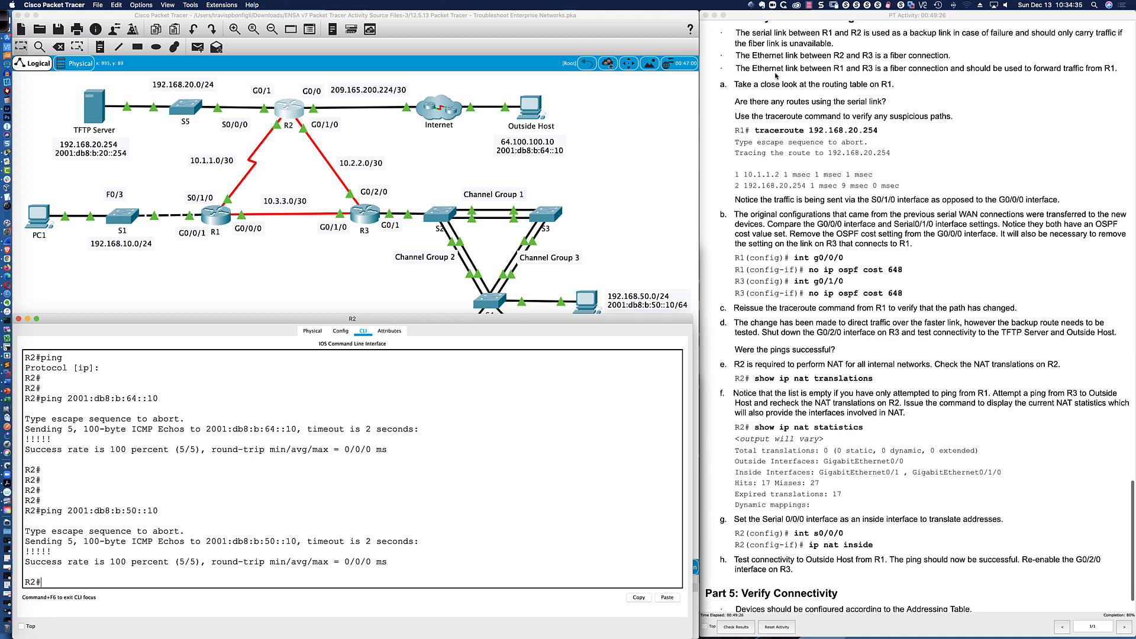
pyautogui.scroll(-2, 777, 75)
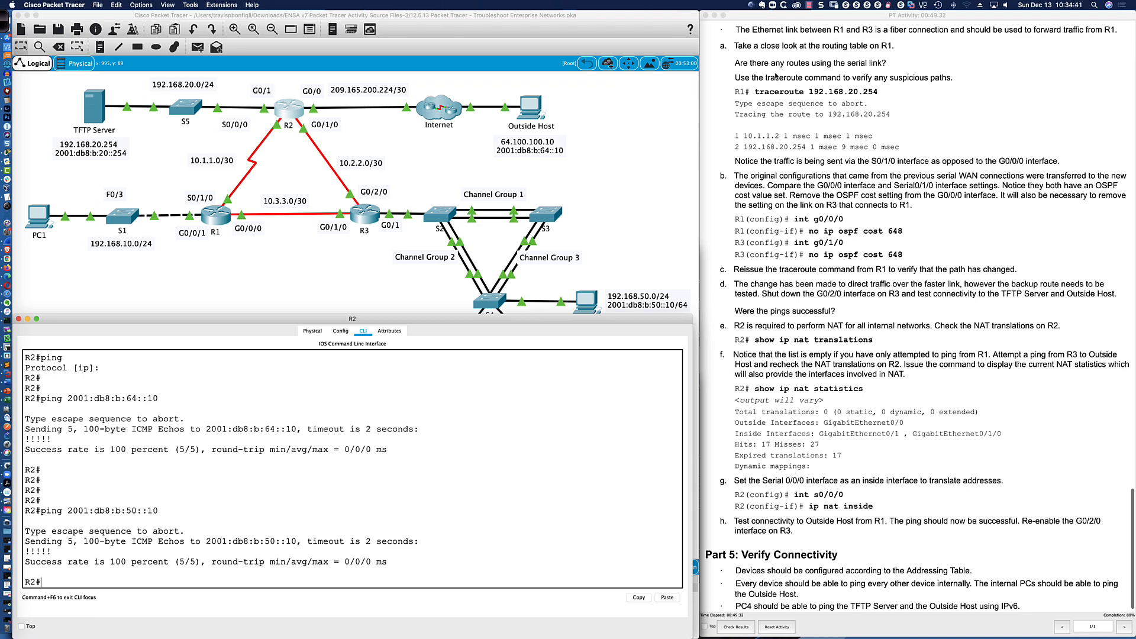
pyautogui.scroll(-1, 777, 75)
pyautogui.scroll(2, 777, 75)
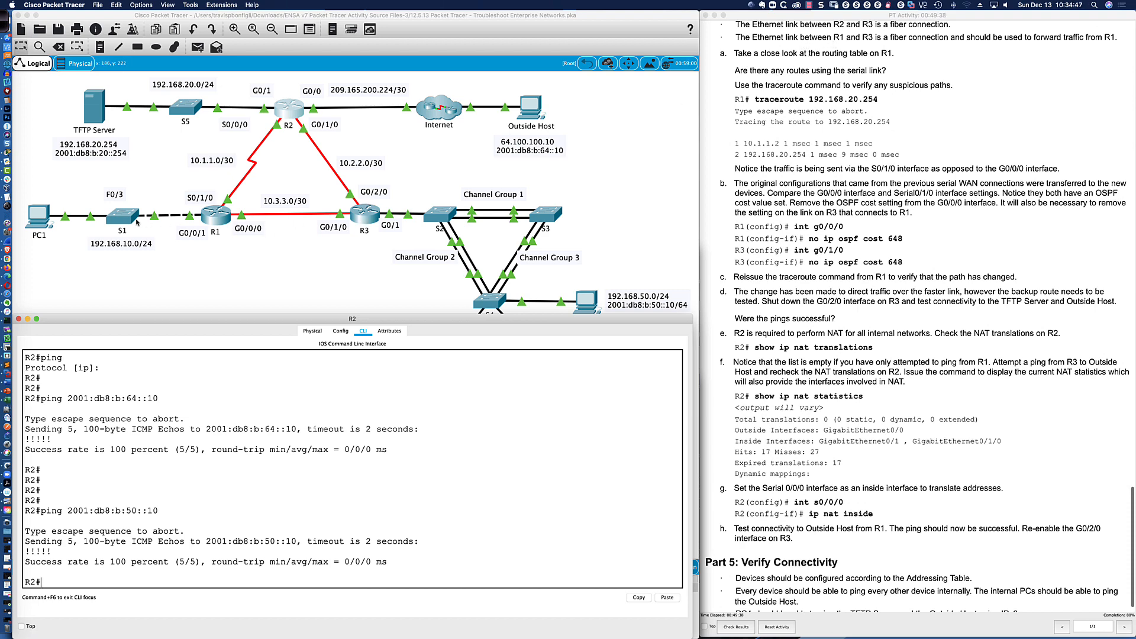
# Mark the intended PC1–R1–R3–R2 path and the R1 forwarding requirement in green, and clear the markings
pyautogui.click(4, 22)
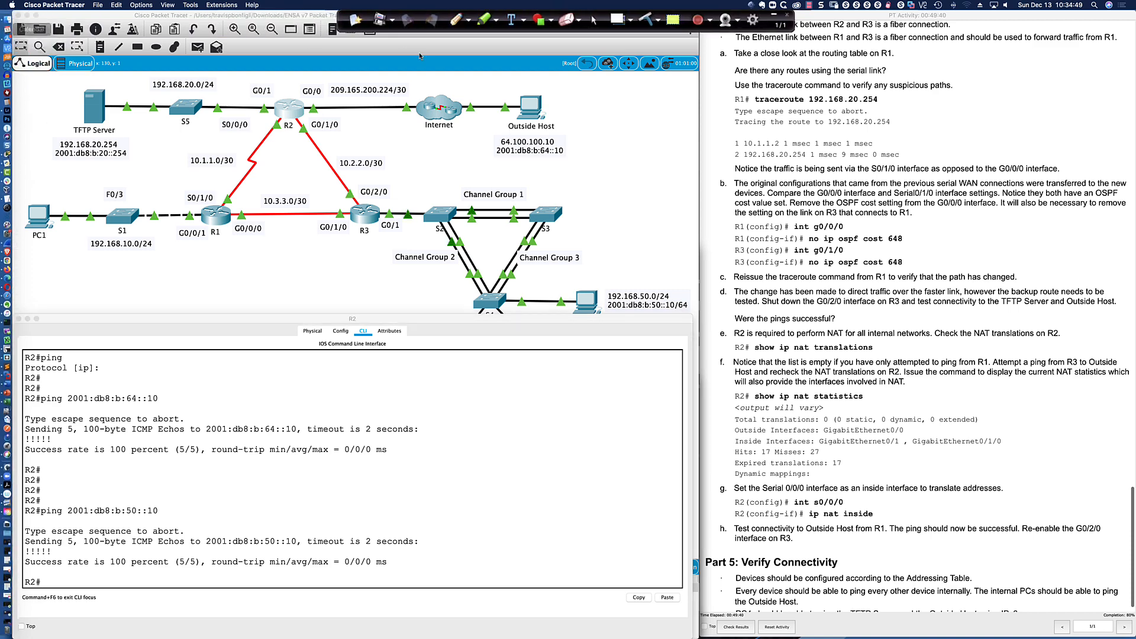
pyautogui.click(456, 20)
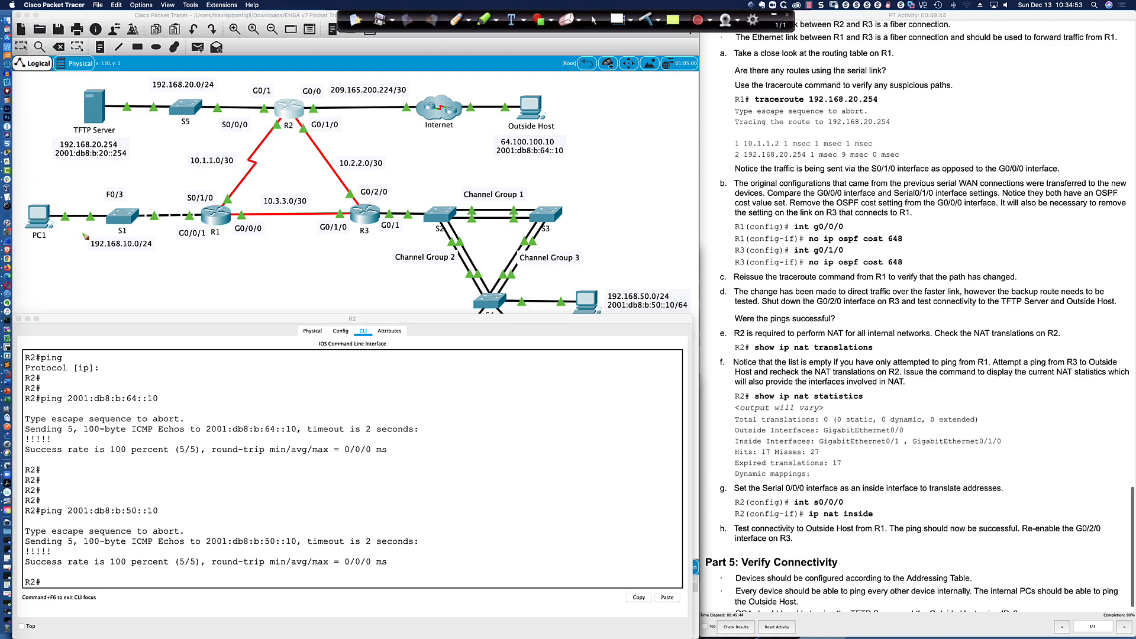
pyautogui.moveTo(47, 234)
pyautogui.mouseDown()
pyautogui.moveTo(362, 233)
pyautogui.moveTo(381, 175)
pyautogui.moveTo(321, 116)
pyautogui.mouseUp()
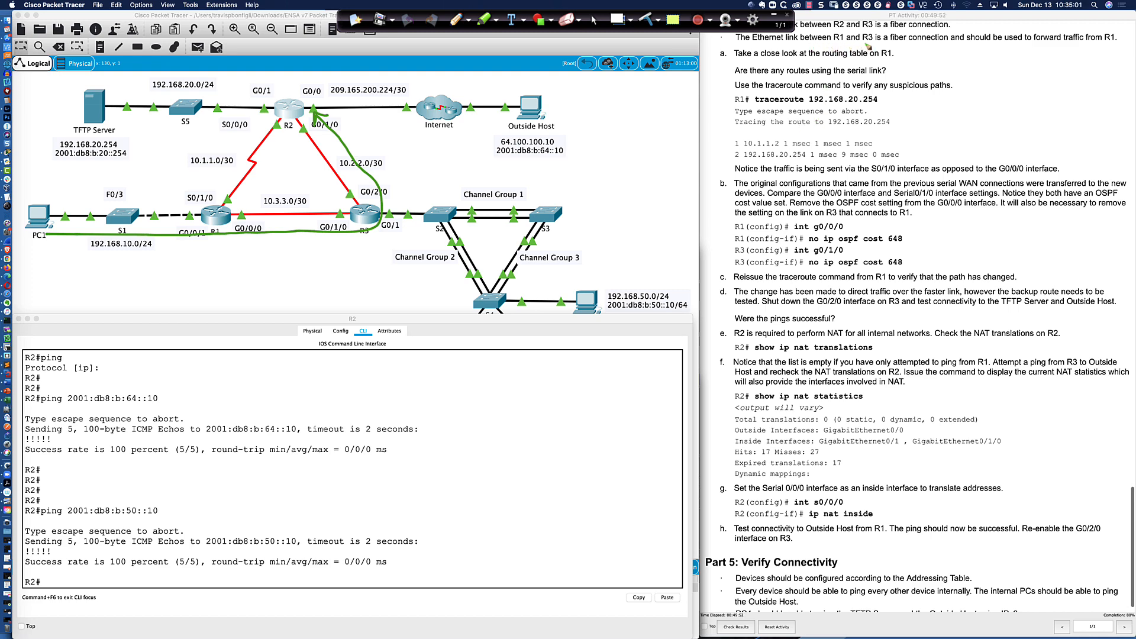
pyautogui.moveTo(965, 44); pyautogui.dragTo(1116, 46)
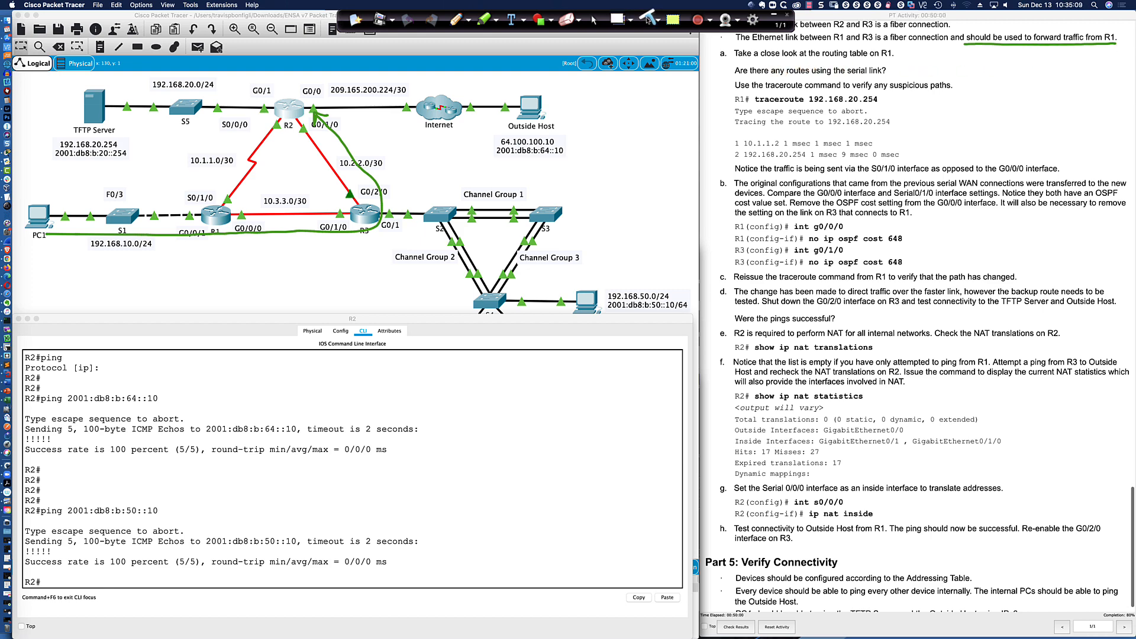
pyautogui.click(648, 19)
pyautogui.click(594, 20)
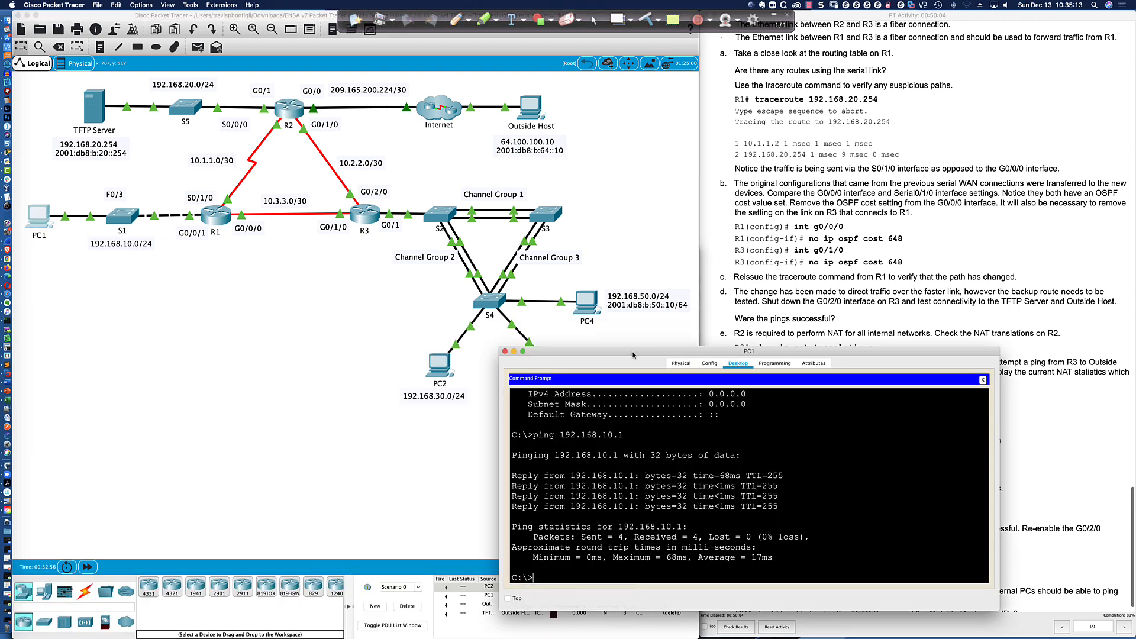
# Ping the Outside Host at 64.100.100.10 from PC1's command prompt, and interrupt the ping
pyautogui.moveTo(634, 355); pyautogui.dragTo(147, 383)
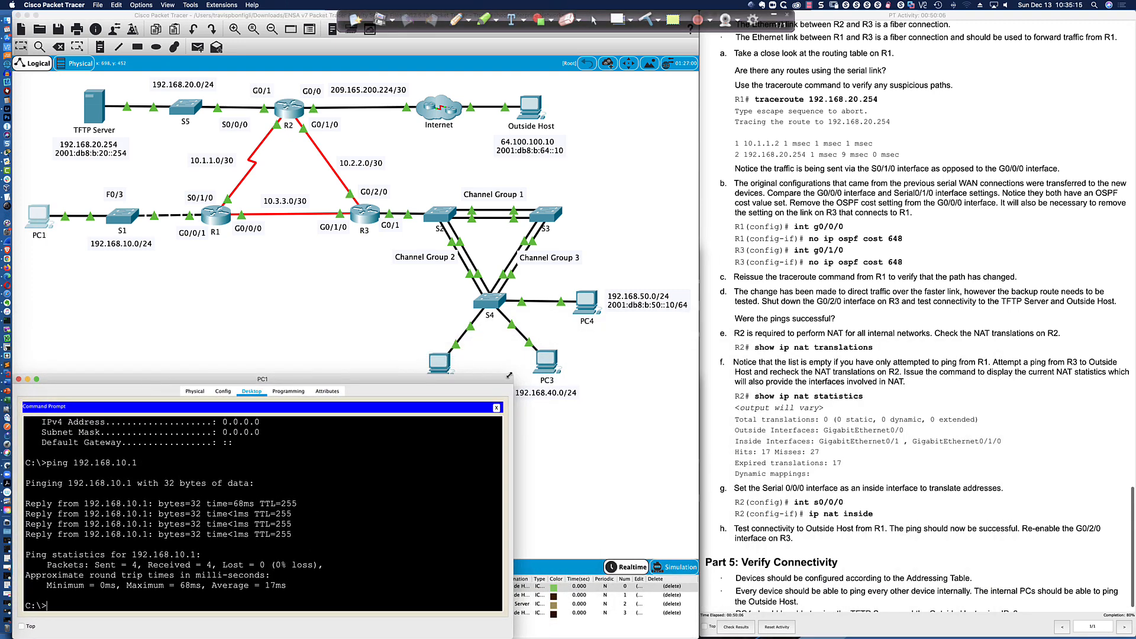
pyautogui.moveTo(509, 375); pyautogui.dragTo(697, 274)
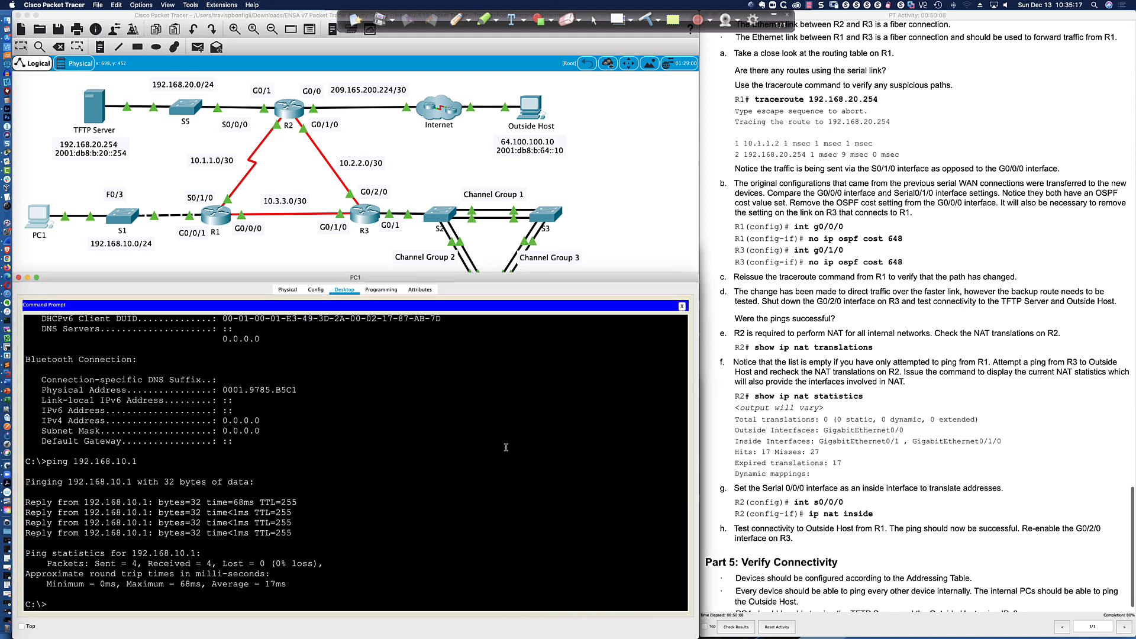
pyautogui.press('Return')
pyautogui.press('Return')
pyautogui.press('Return')
pyautogui.write('ping')
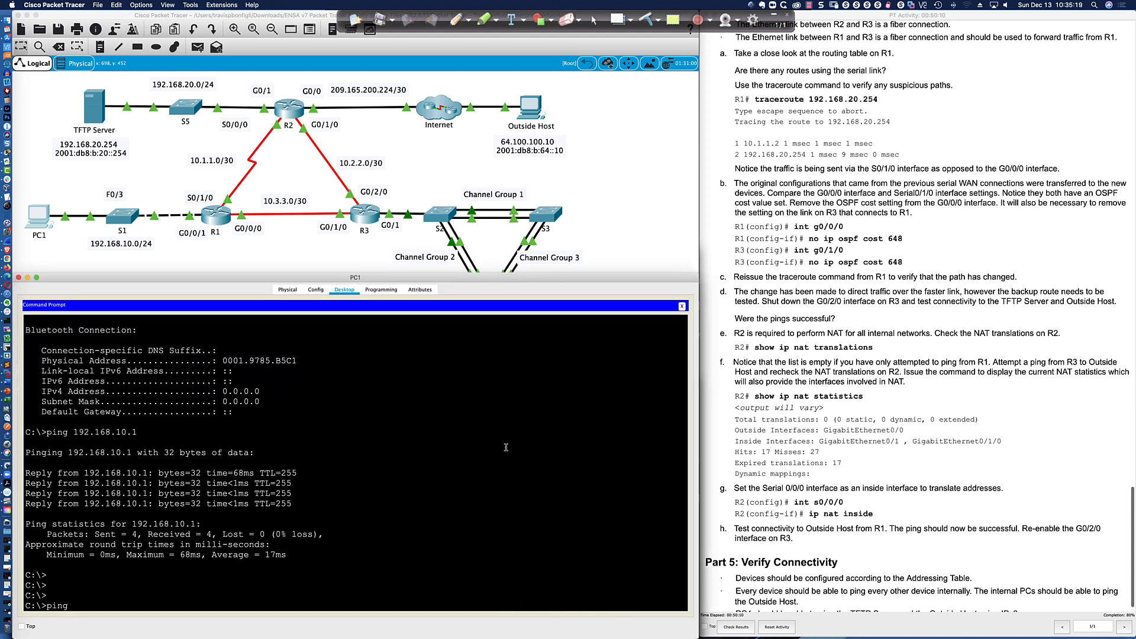
pyautogui.write(' 64.100.100.10')
pyautogui.press('Return')
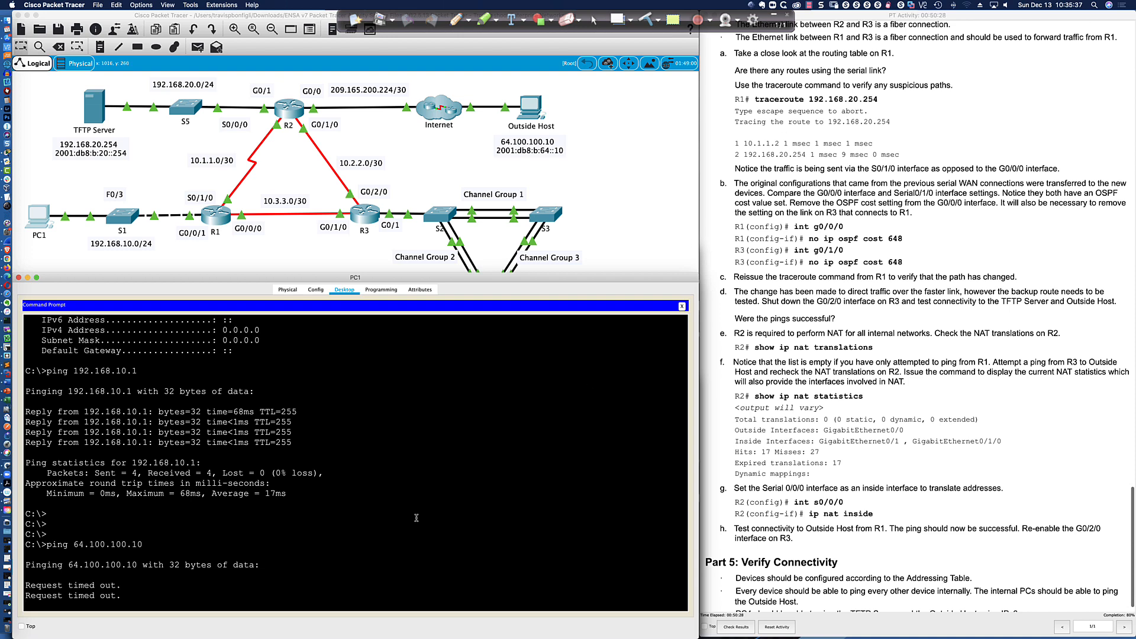
pyautogui.hotkey('ctrl', 'c')
# Ping the TFTP Server at 192.168.20.254 from PC1
pyautogui.press('Up')
pyautogui.press('BackSpace')
pyautogui.press('BackSpace')
pyautogui.press('BackSpace')
pyautogui.press('BackSpace')
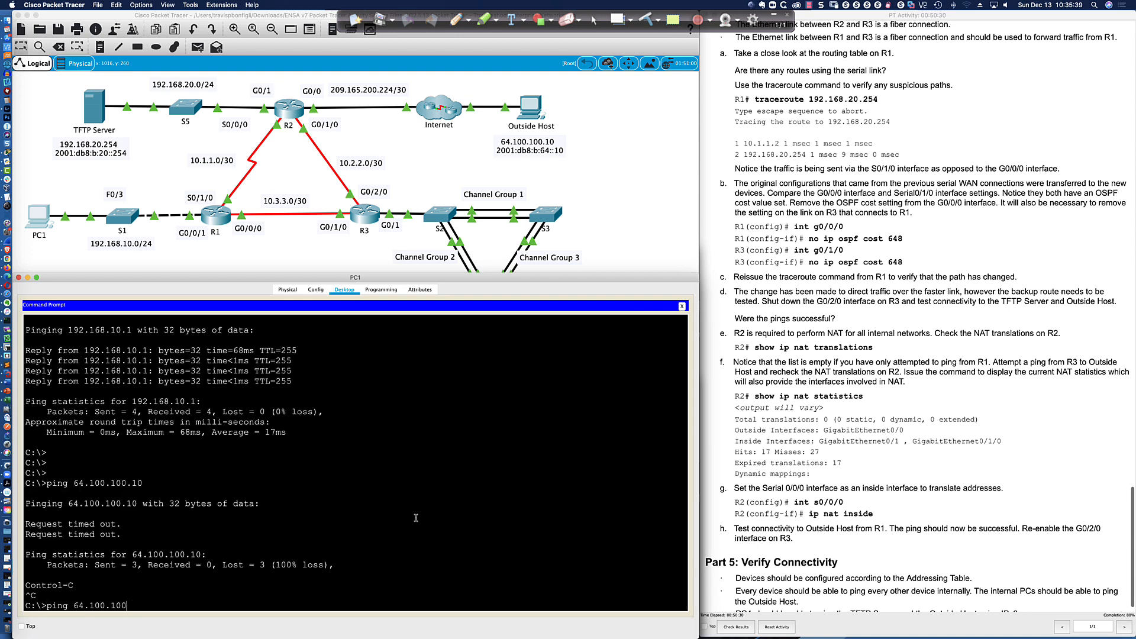
pyautogui.press('BackSpace')
pyautogui.press('BackSpace')
pyautogui.press('BackSpace')
pyautogui.press('BackSpace')
pyautogui.press('BackSpace')
pyautogui.press('BackSpace')
pyautogui.write('192.168.20.254')
pyautogui.press('Return')
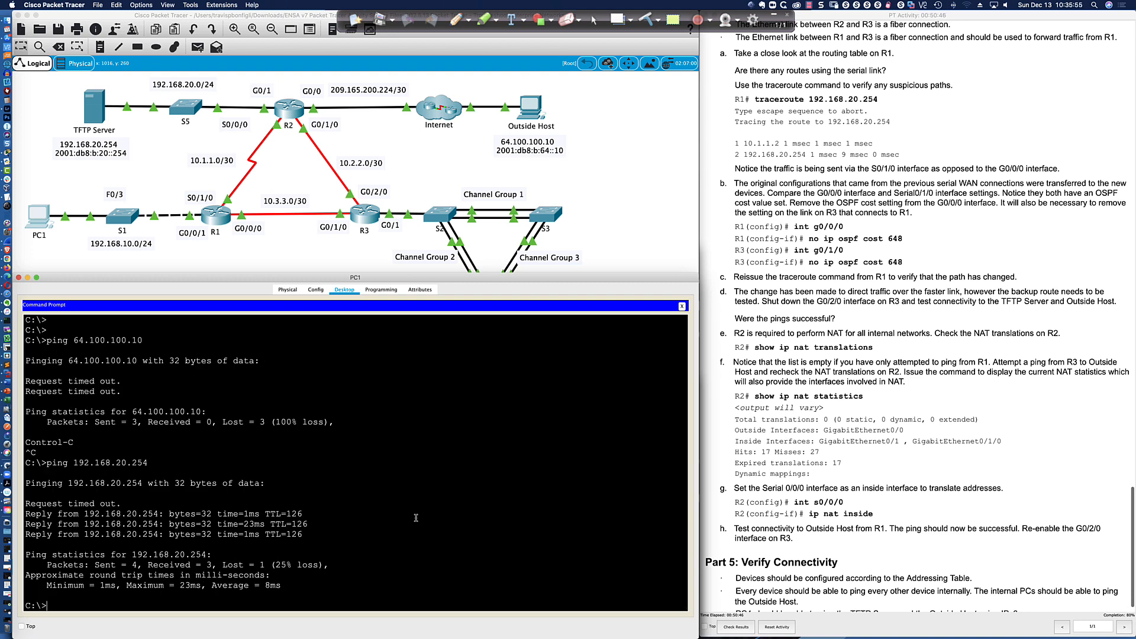
# Trace the route from PC1 to the TFTP Server at 192.168.20.254, and highlight the second hop's address
pyautogui.write('tracert 192.168.20.254')
pyautogui.press('Return')
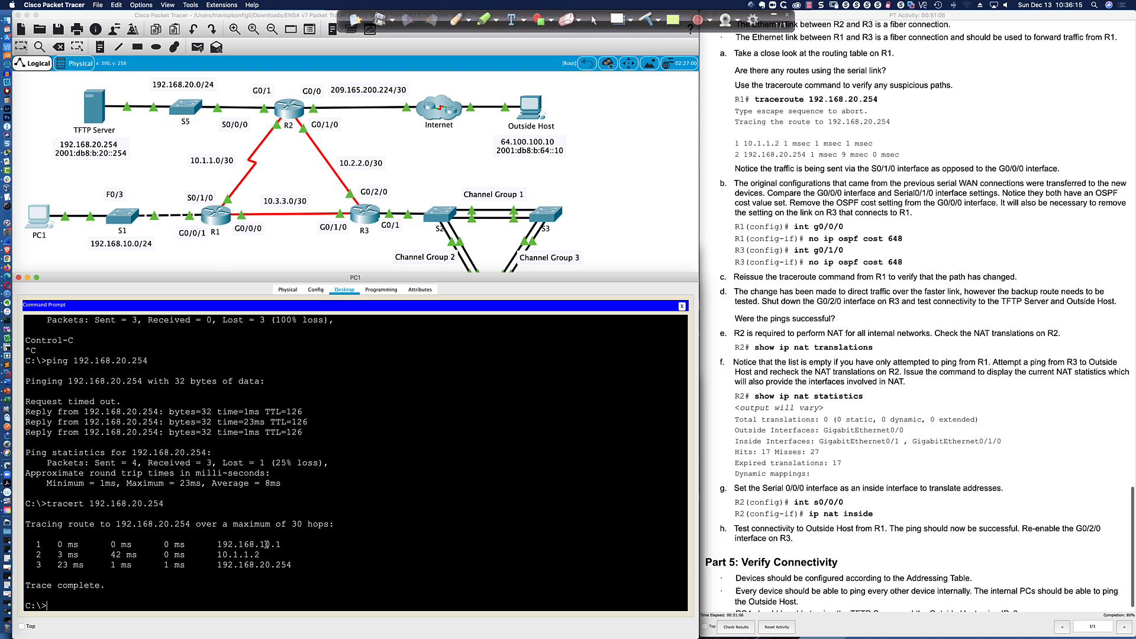
pyautogui.moveTo(219, 557); pyautogui.dragTo(269, 557)
# Display the brief IP interface summary on R3 from router configuration mode
pyautogui.click(368, 218)
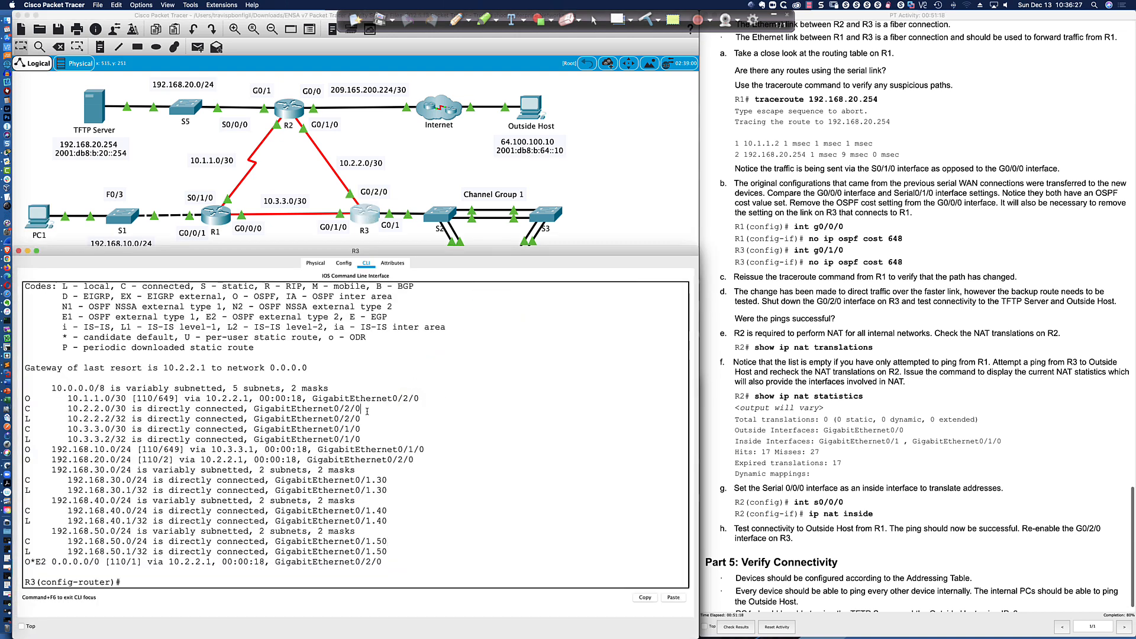
pyautogui.write('do sh ip int bri')
pyautogui.press('Return')
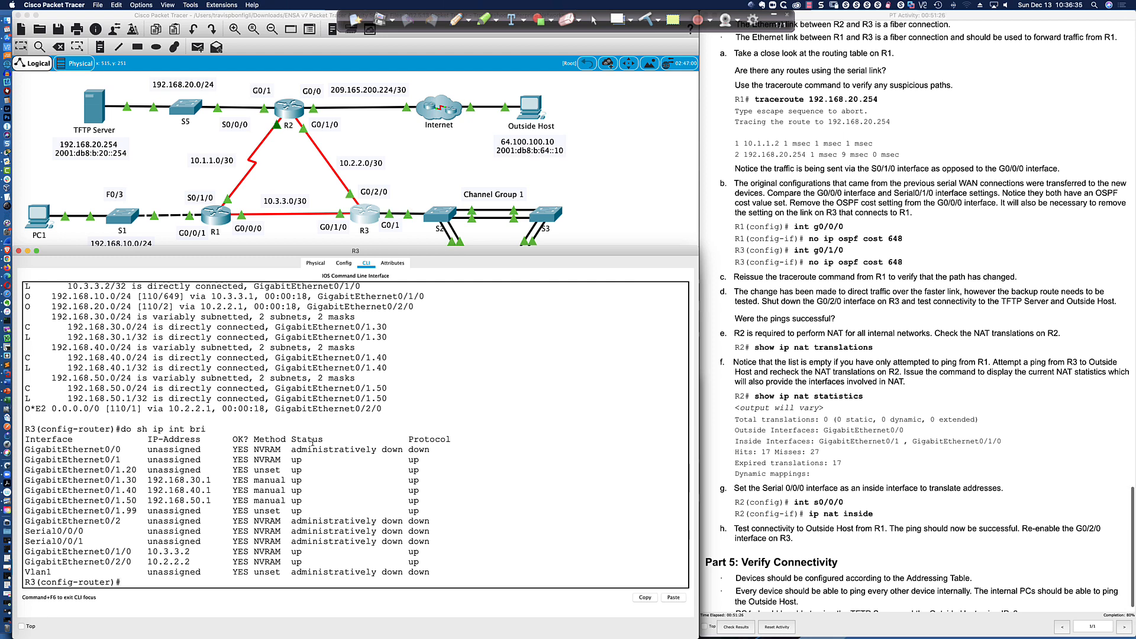
# Return to the topology and open PC2's IP configuration to check its addressing
pyautogui.click(579, 240)
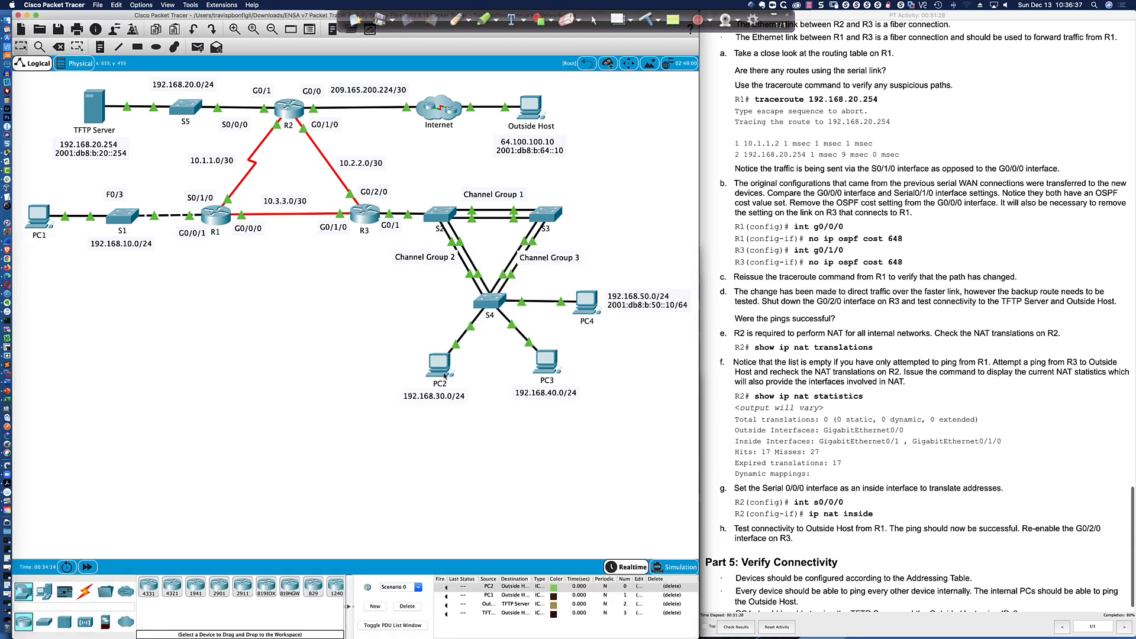
pyautogui.click(440, 373)
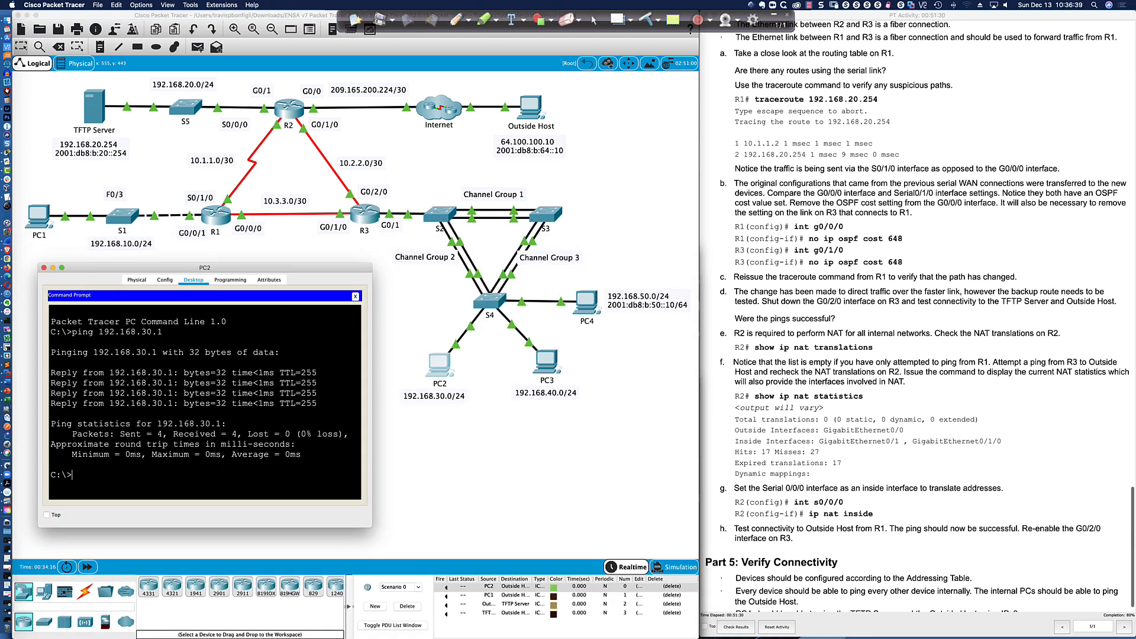
pyautogui.click(355, 296)
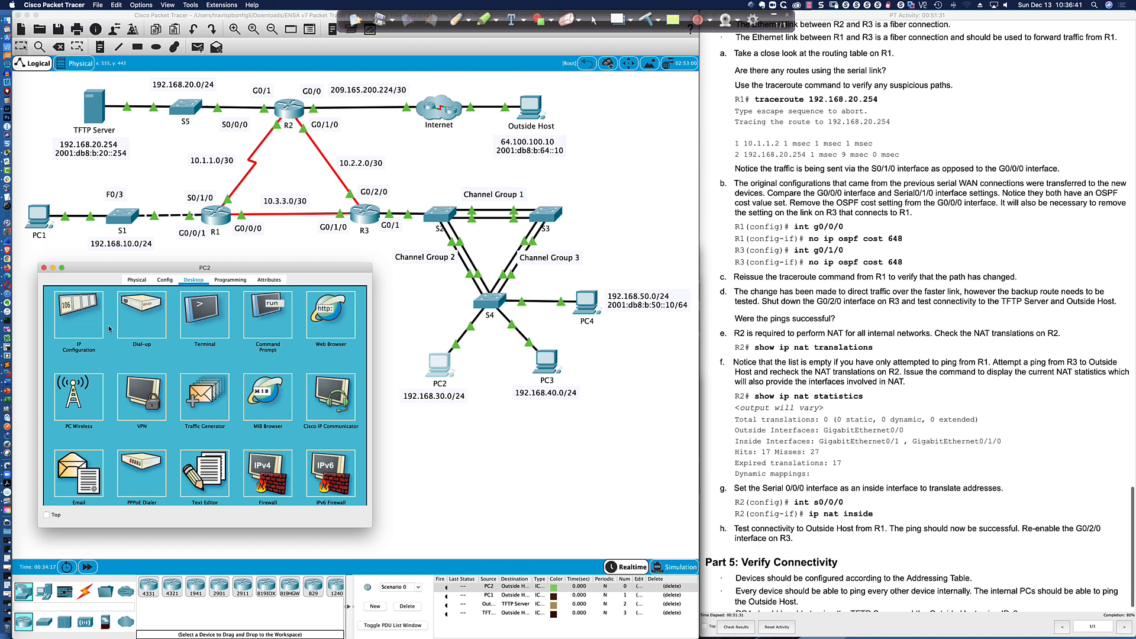
pyautogui.click(74, 323)
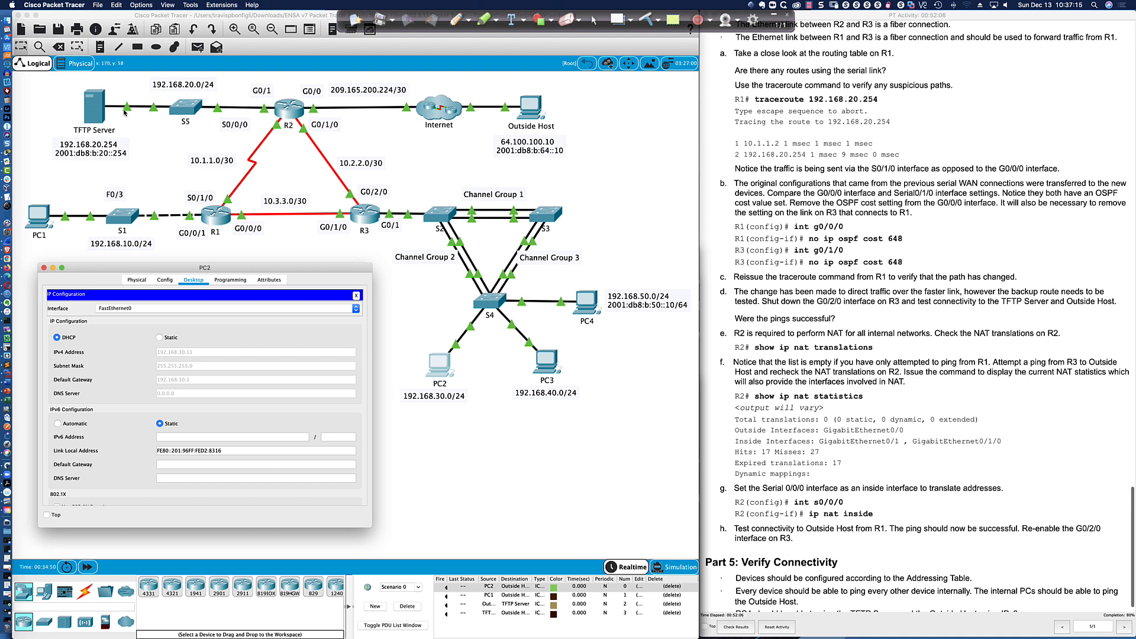
# Highlight the current traffic path from PC1 through R1 and R2 to the TFTP Server, and clear the highlighting
pyautogui.click(484, 20)
pyautogui.moveTo(46, 218)
pyautogui.mouseDown()
pyautogui.moveTo(256, 208)
pyautogui.moveTo(288, 111)
pyautogui.moveTo(128, 108)
pyautogui.moveTo(122, 122)
pyautogui.mouseUp()
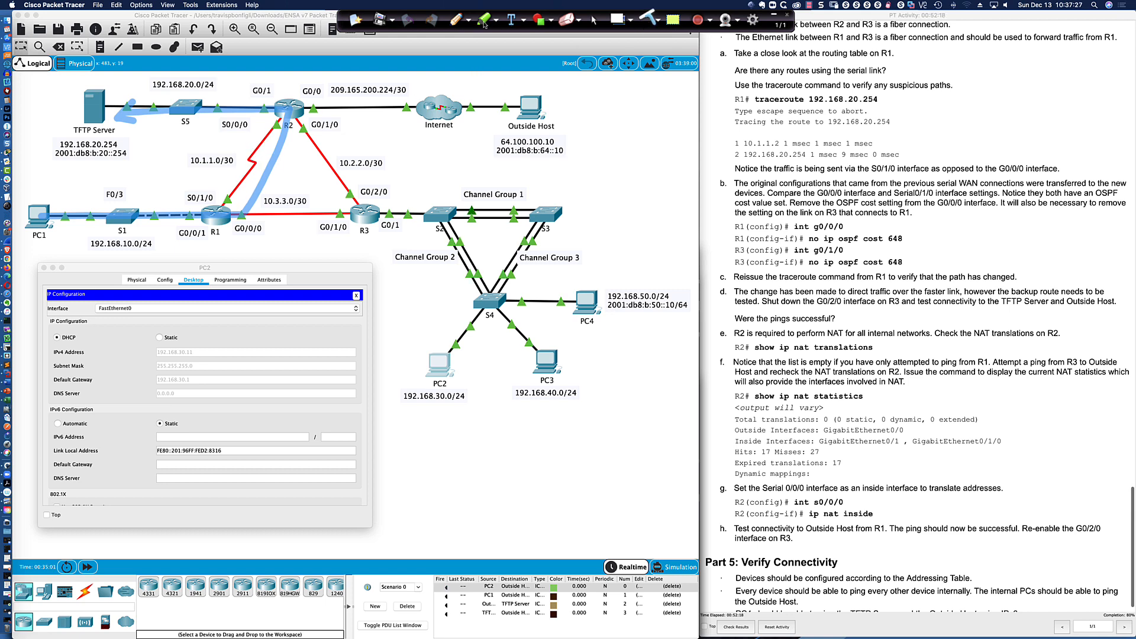
pyautogui.click(648, 20)
pyautogui.click(594, 20)
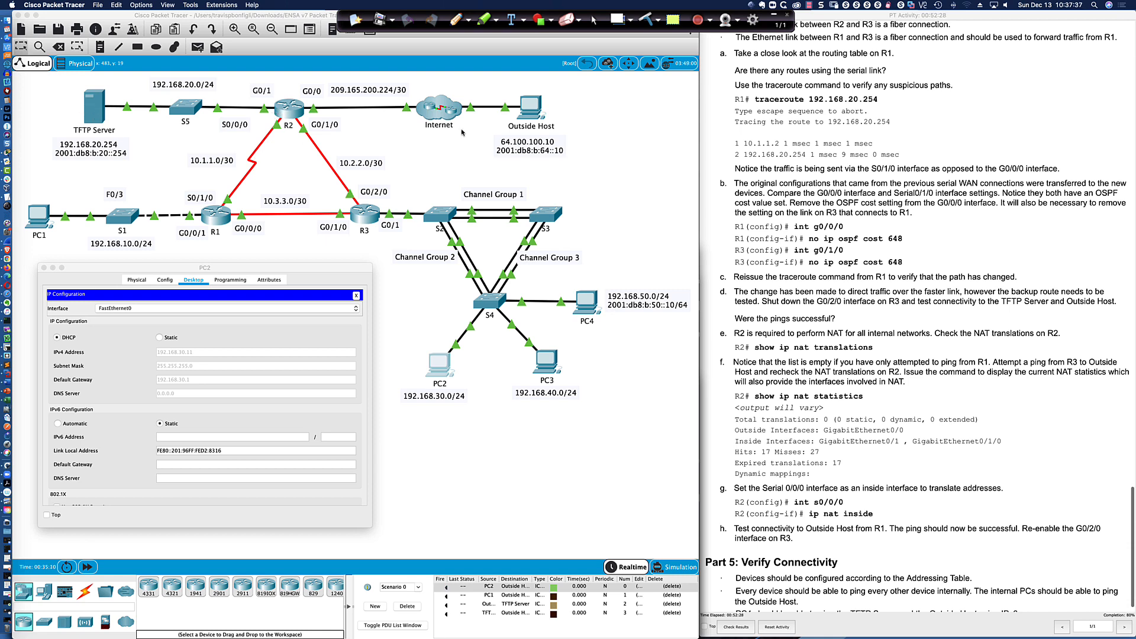
# Review the OSPF cost instructions for R1 and R3, and close PC2's configuration window
pyautogui.scroll(-2, 785, 159)
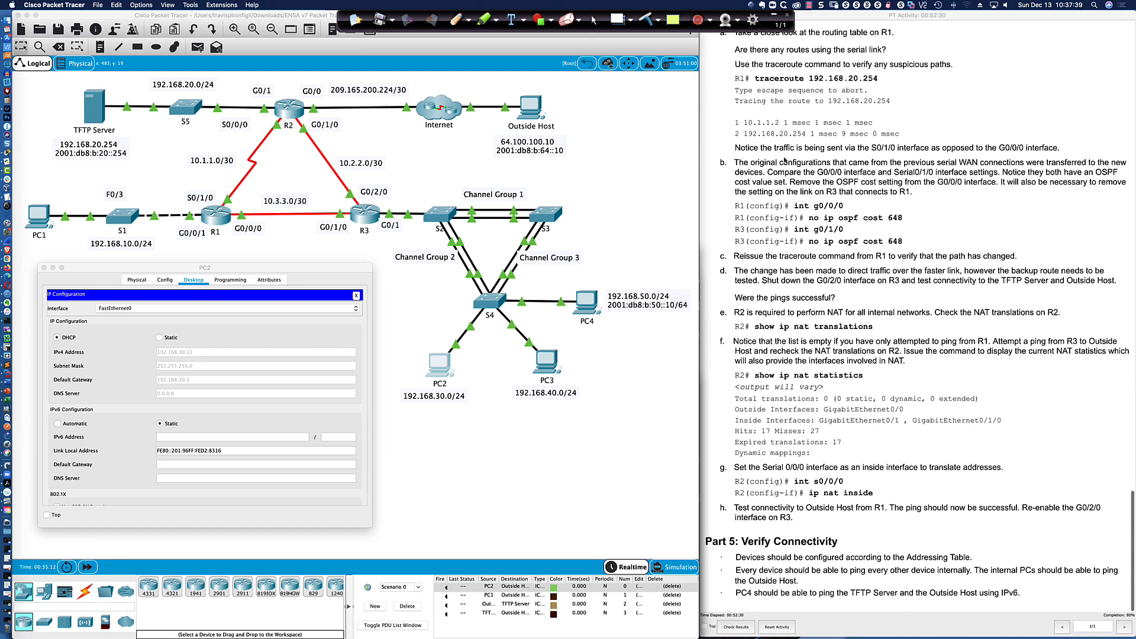
pyautogui.scroll(1, 770, 160)
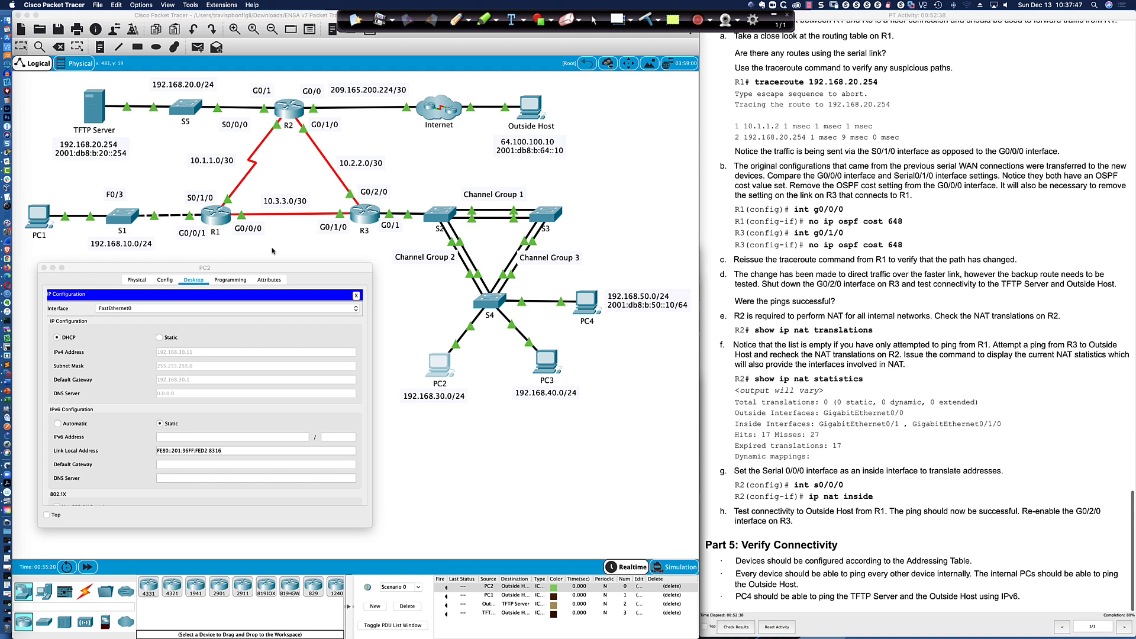
pyautogui.click(44, 268)
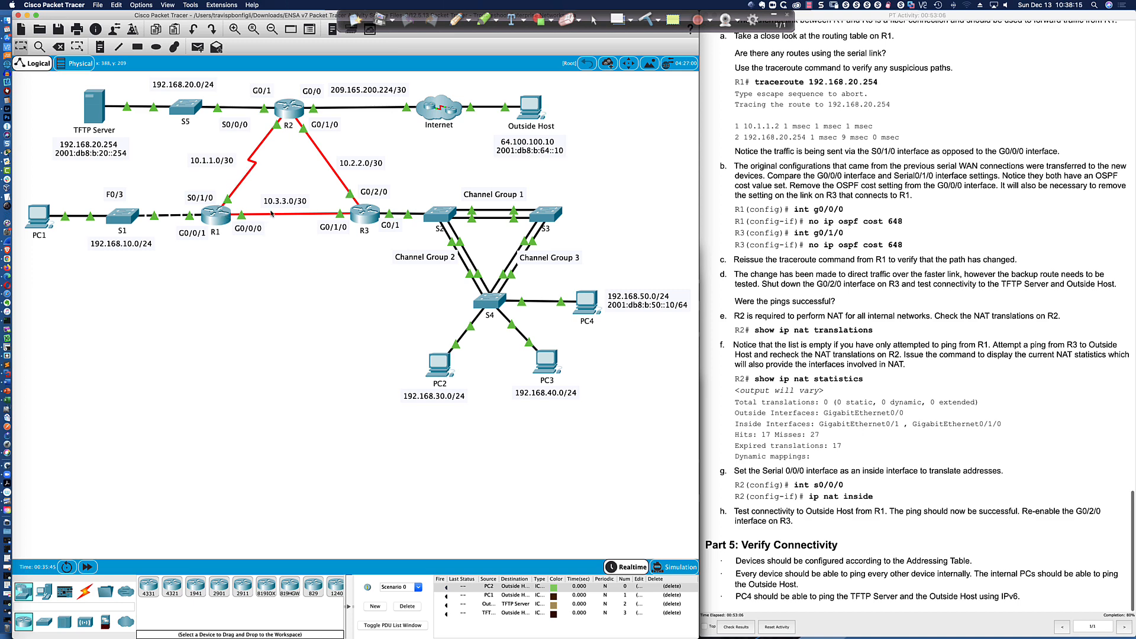
# On R1, enter global configuration mode and select interface g0/0/0
pyautogui.moveTo(271, 214)
pyautogui.click(216, 215)
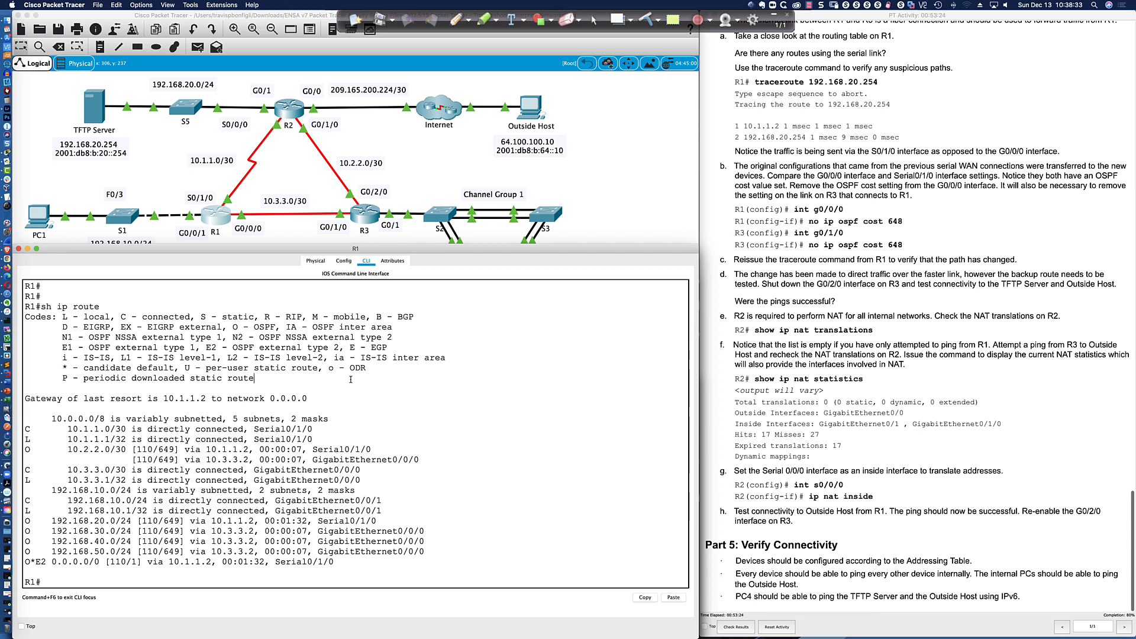
pyautogui.press('Return')
pyautogui.press('Return')
pyautogui.press('Return')
pyautogui.press('Return')
pyautogui.write('conf t')
pyautogui.press('Return')
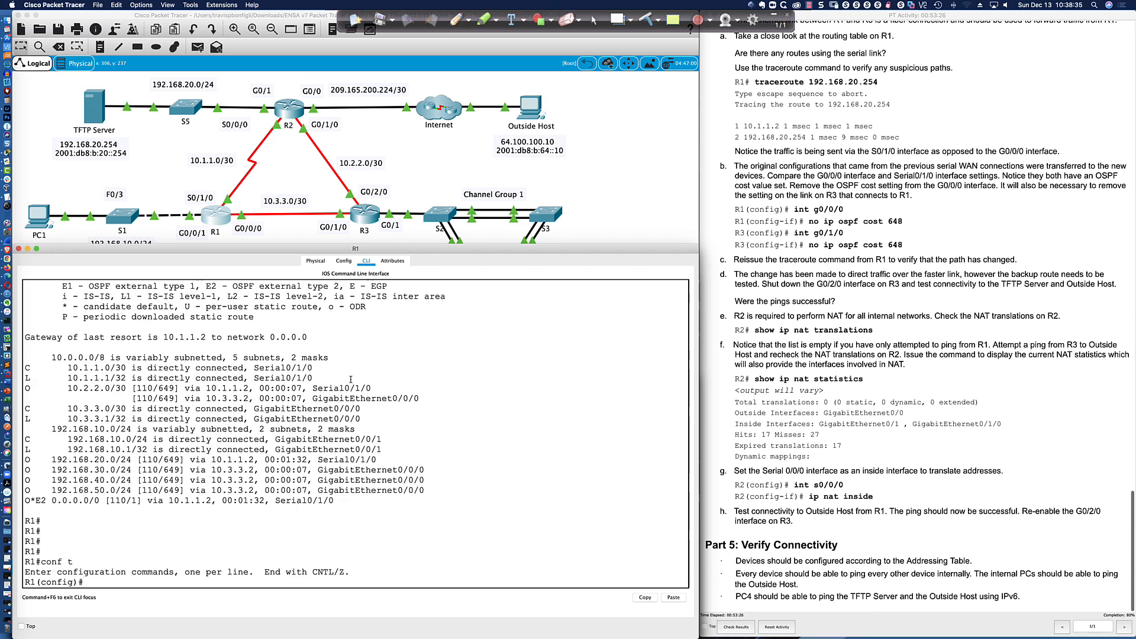
pyautogui.write('int g0/0/0')
pyautogui.press('Return')
# Set the OSPF cost on R1's g0/0/0 interface to 648
pyautogui.write('ip')
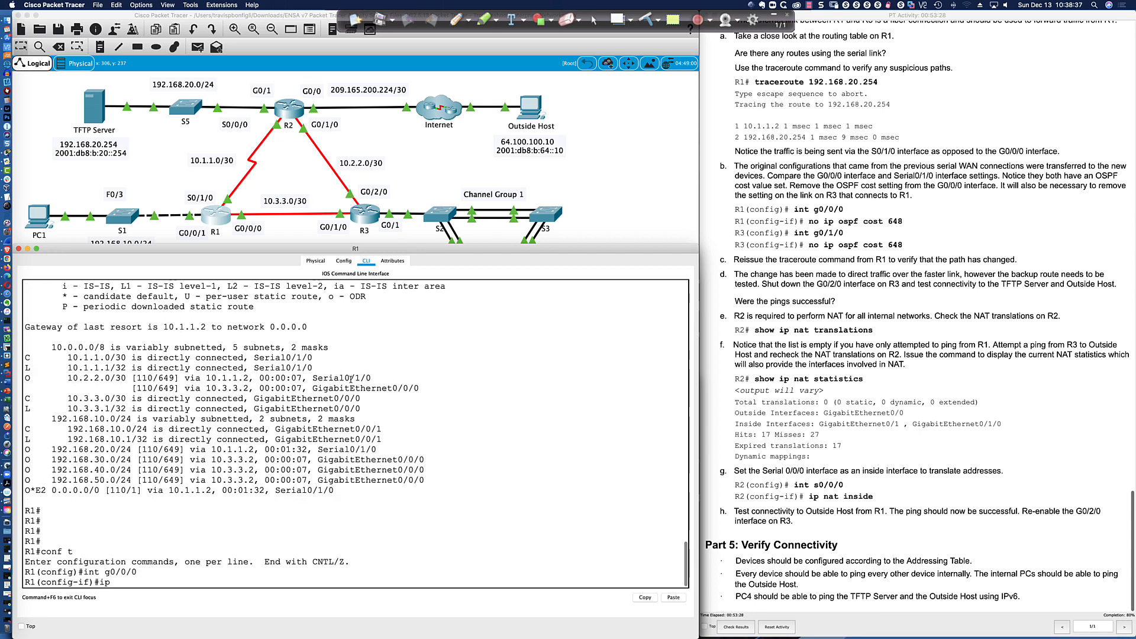
pyautogui.write(' ospf co')
pyautogui.press('Tab')
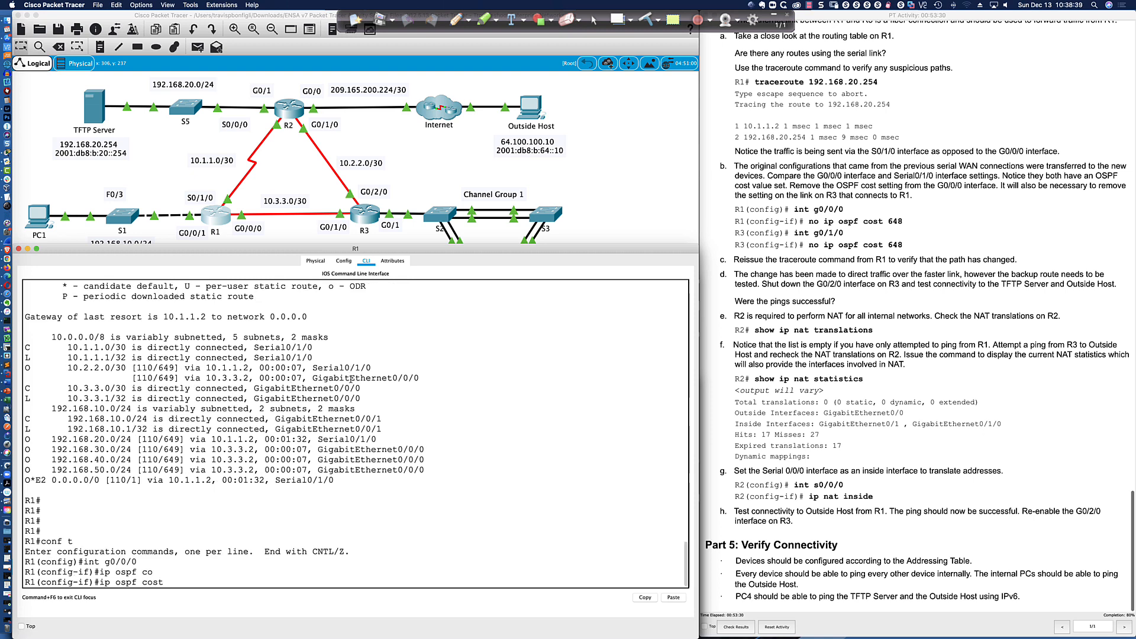
pyautogui.write('648')
pyautogui.press('Return')
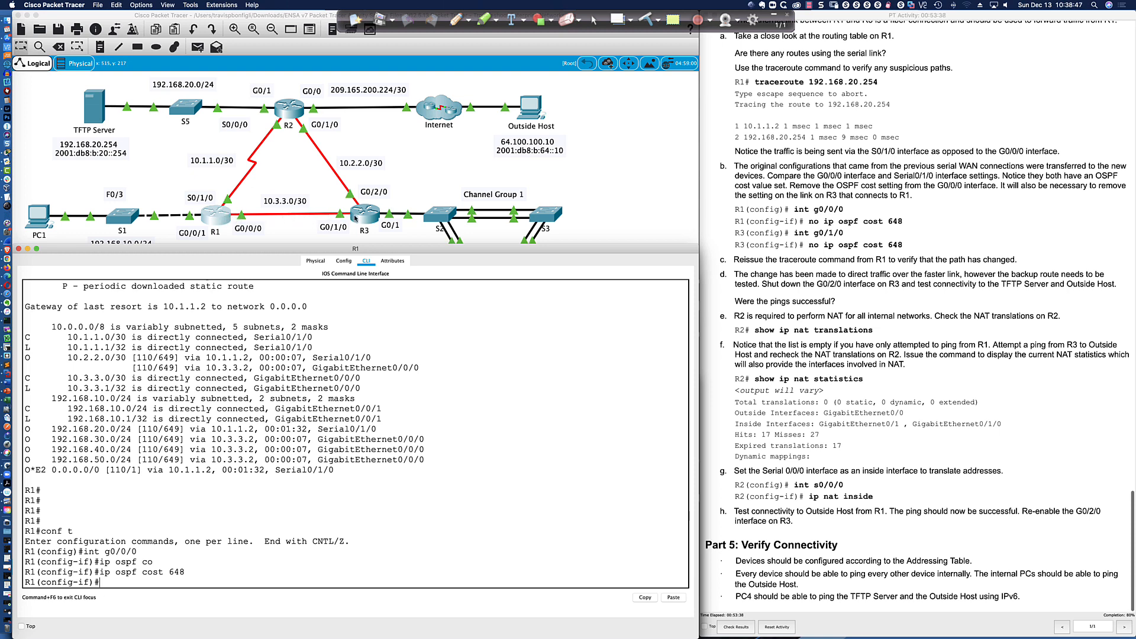
# On R3, switch from router configuration mode to configuring interface g0/1/0
pyautogui.click(364, 217)
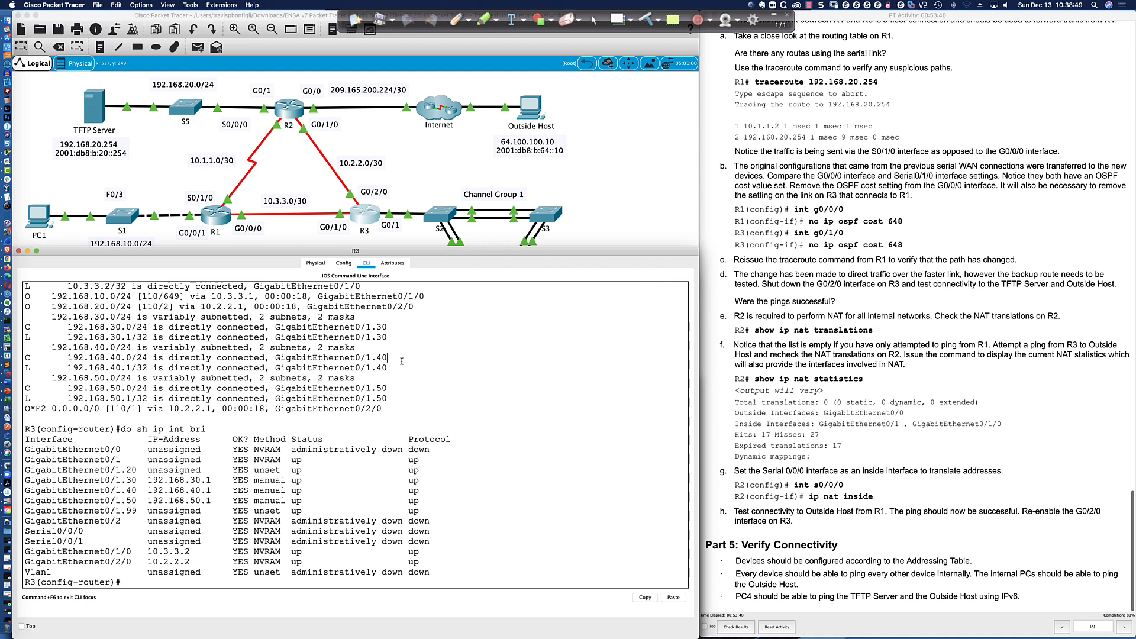
pyautogui.press('Return')
pyautogui.press('Return')
pyautogui.press('Return')
pyautogui.press('Return')
pyautogui.write('conf t')
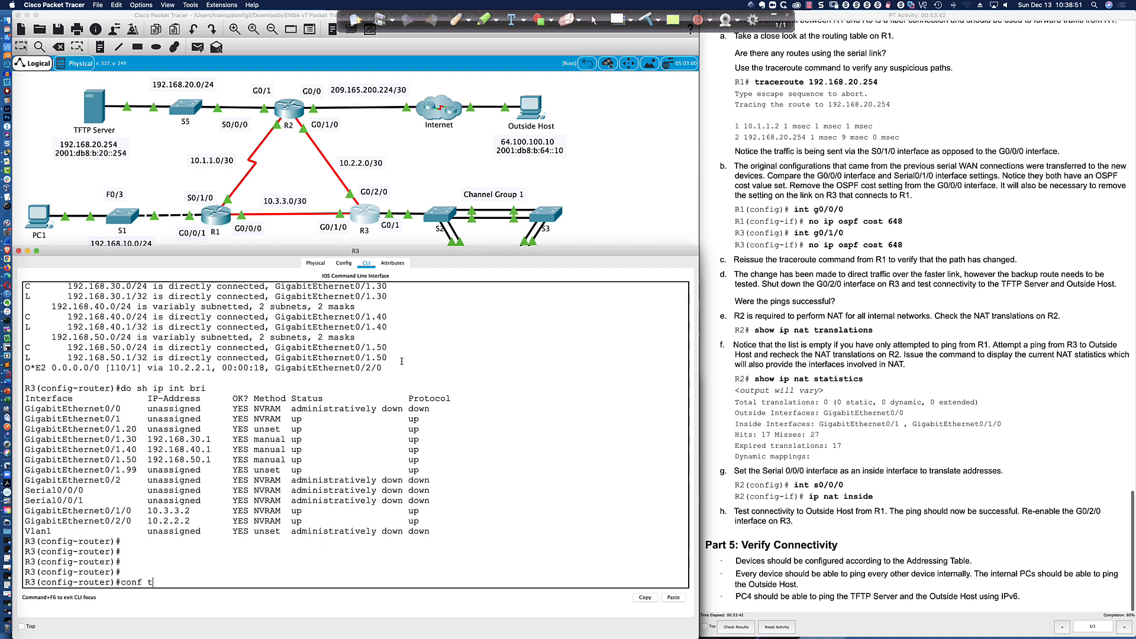
pyautogui.write('int g09/')
pyautogui.press('BackSpace')
pyautogui.press('BackSpace')
pyautogui.write('/1/0')
pyautogui.press('Return')
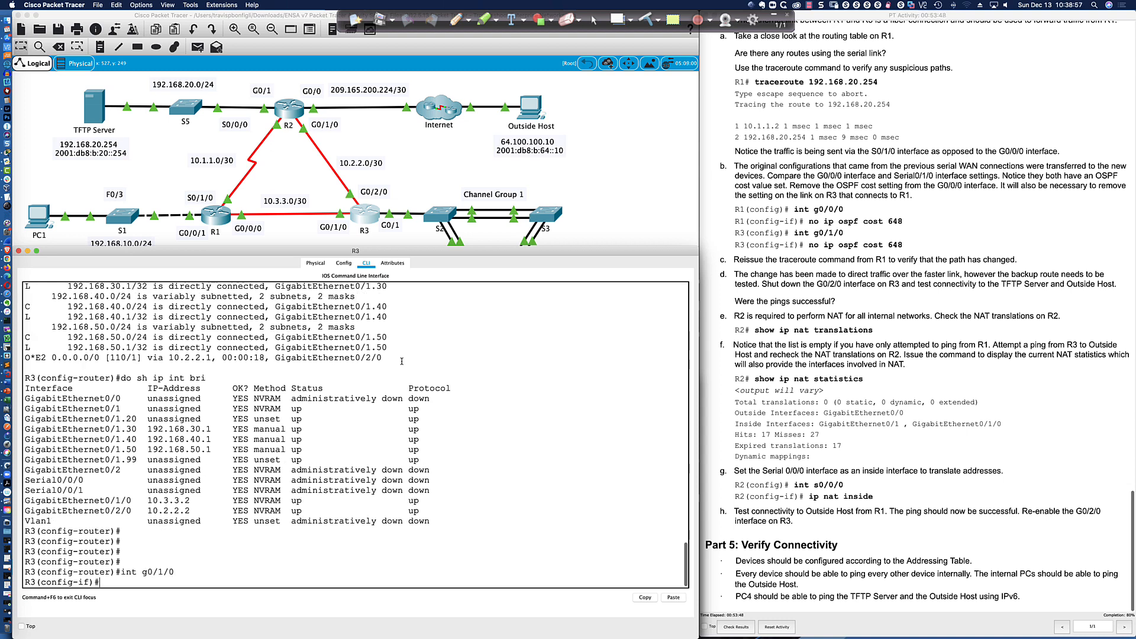
# Set the OSPF cost on R3's g0/1/0 interface to 648
pyautogui.write('ip ospf cost 648')
pyautogui.press('Return')
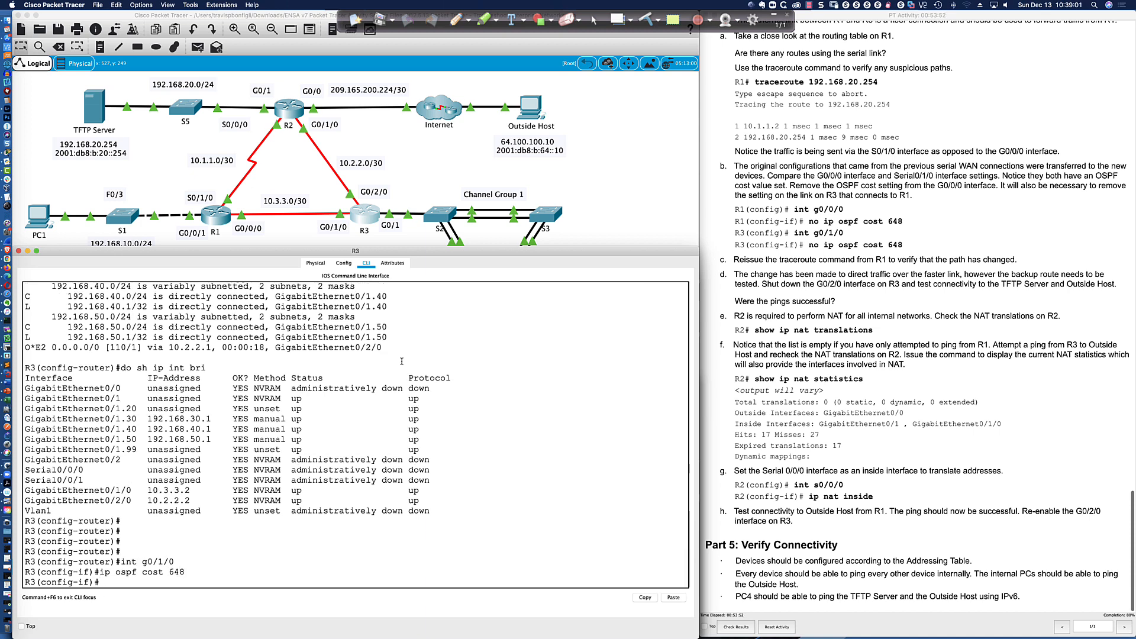
pyautogui.press('Return')
pyautogui.press('Return')
pyautogui.press('Return')
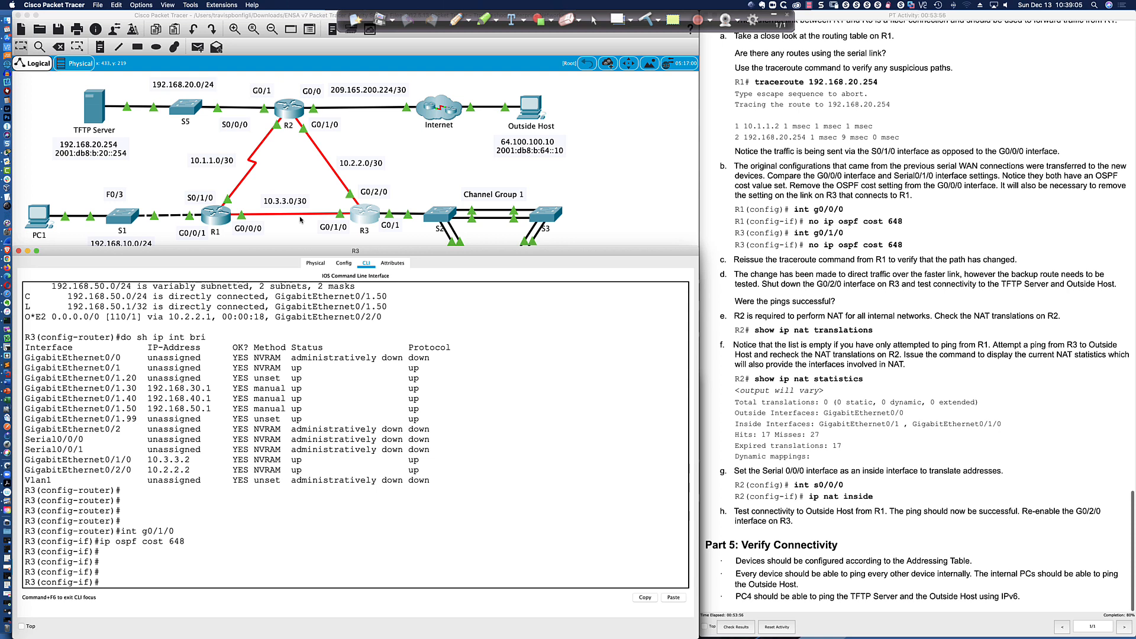
# Rerun the route trace from PC1 to 192.168.20.254 to check the path
pyautogui.click(39, 216)
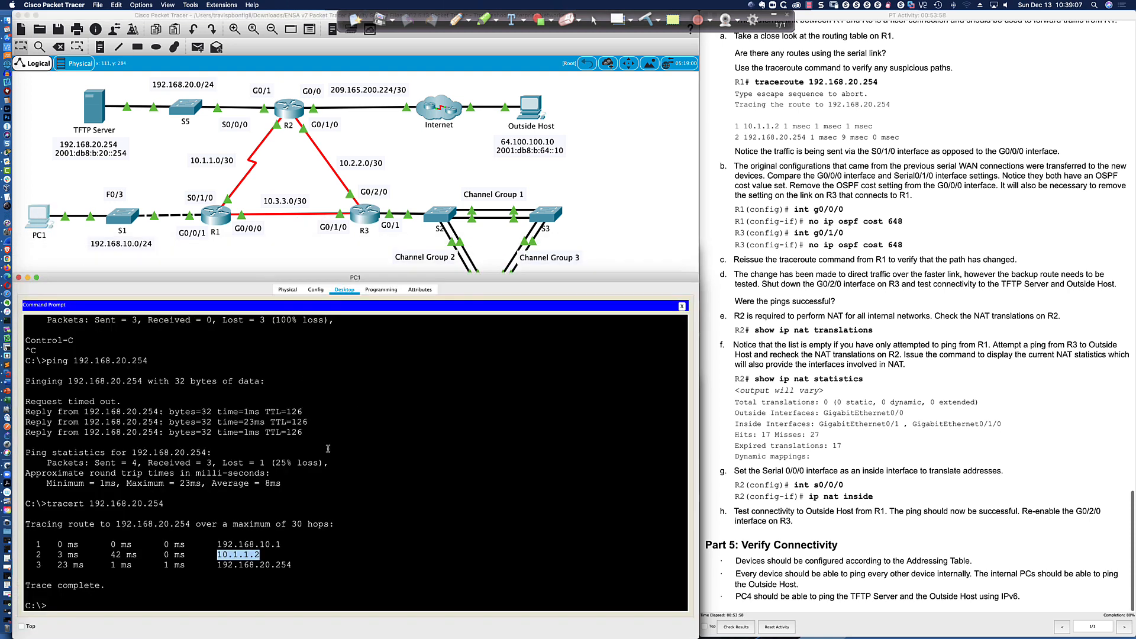
pyautogui.moveTo(217, 555); pyautogui.dragTo(260, 554)
pyautogui.click(393, 471)
pyautogui.press('Up')
pyautogui.press('Return')
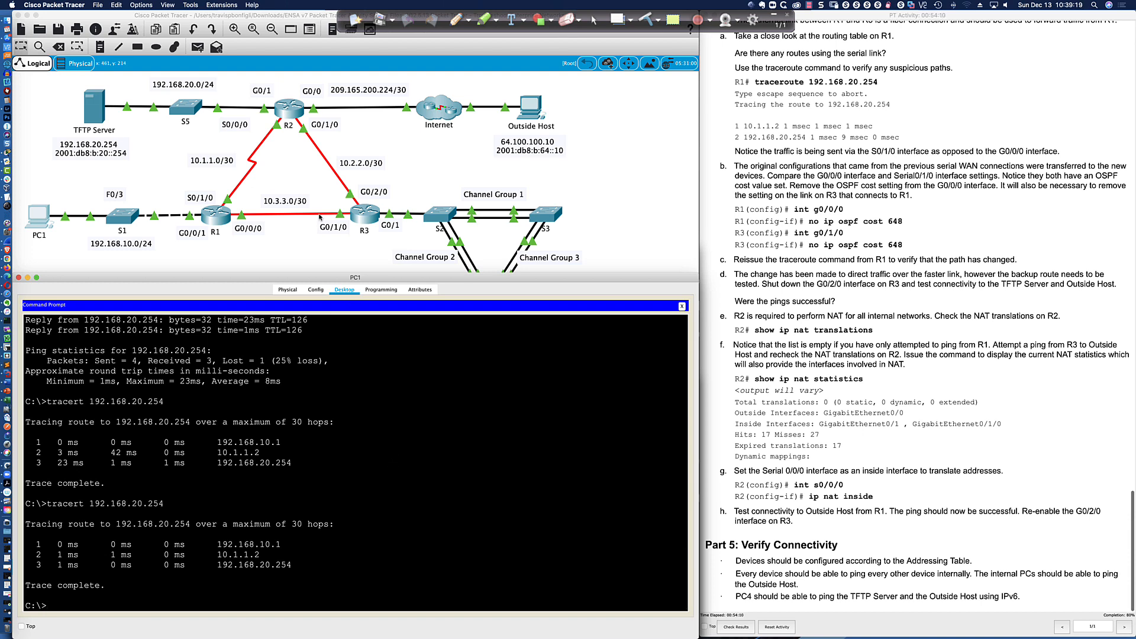
# Remove the OSPF cost of 648 from R1's g0/0/0 interface
pyautogui.click(228, 218)
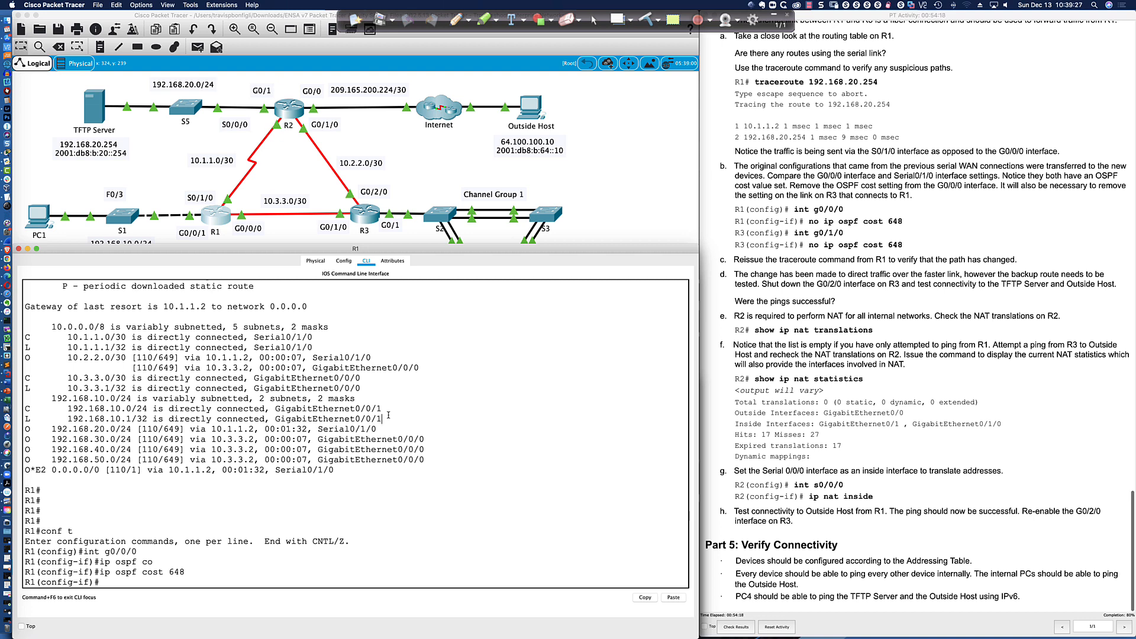
pyautogui.write('no ip ospf cost 648')
pyautogui.press('Return')
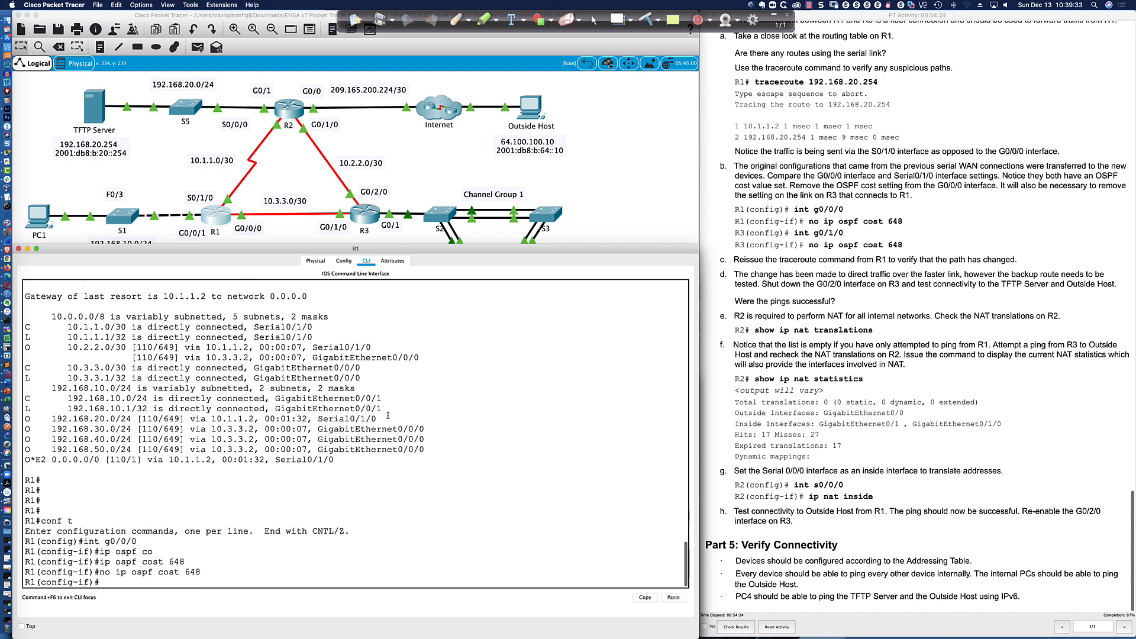
# Remove the OSPF cost of 648 from R3's g0/1/0 interface
pyautogui.click(376, 214)
pyautogui.click(403, 384)
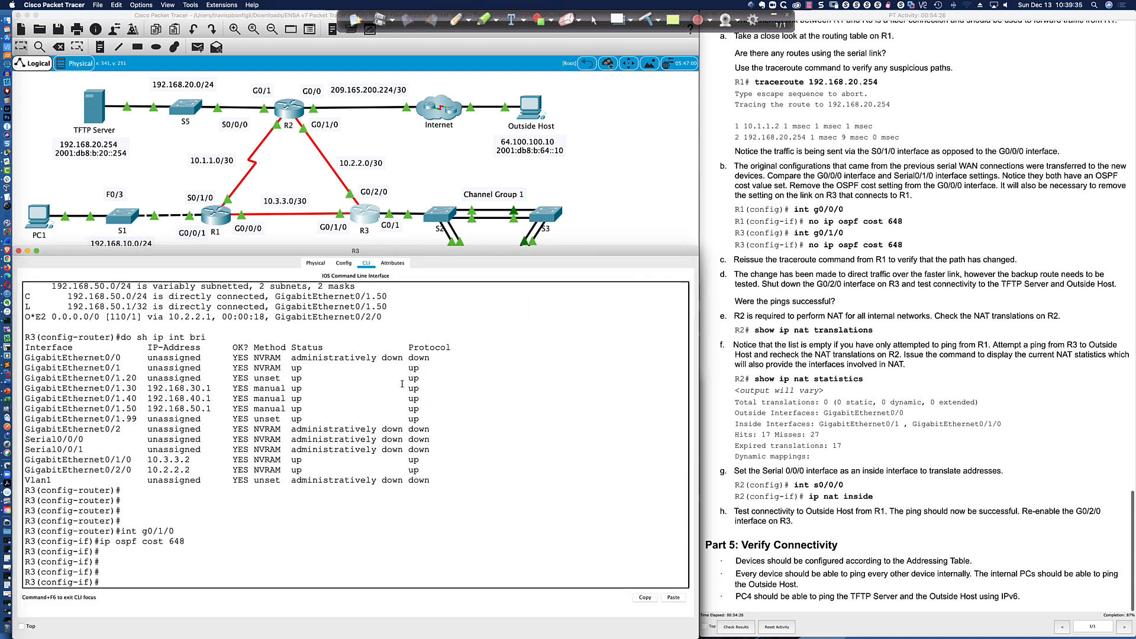
pyautogui.write('no ip ospf cost 648')
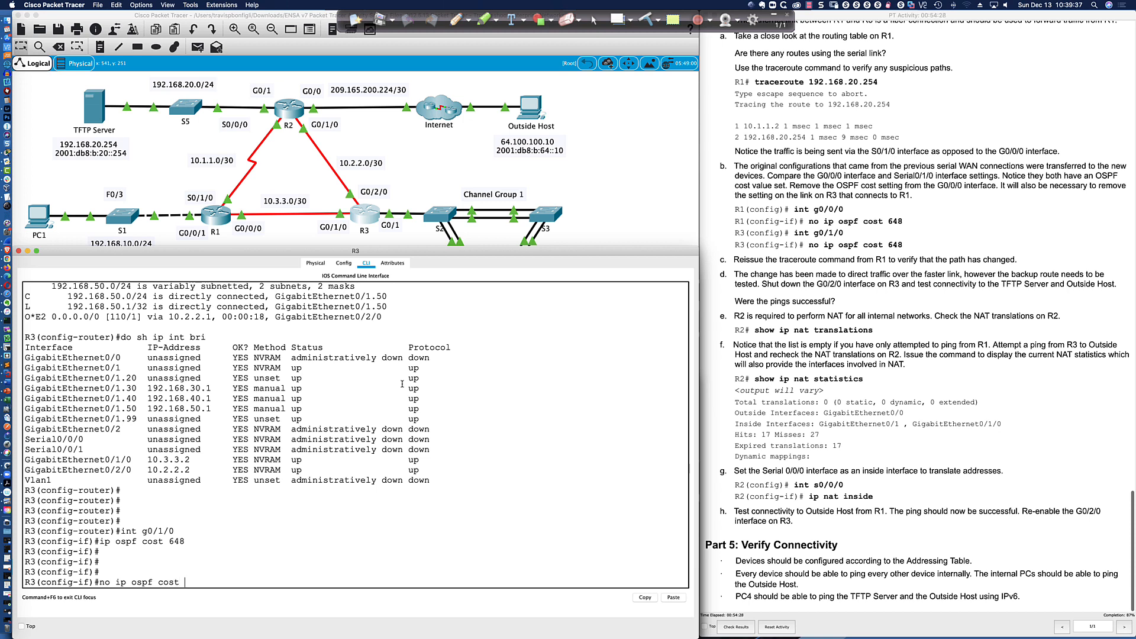
pyautogui.press('Return')
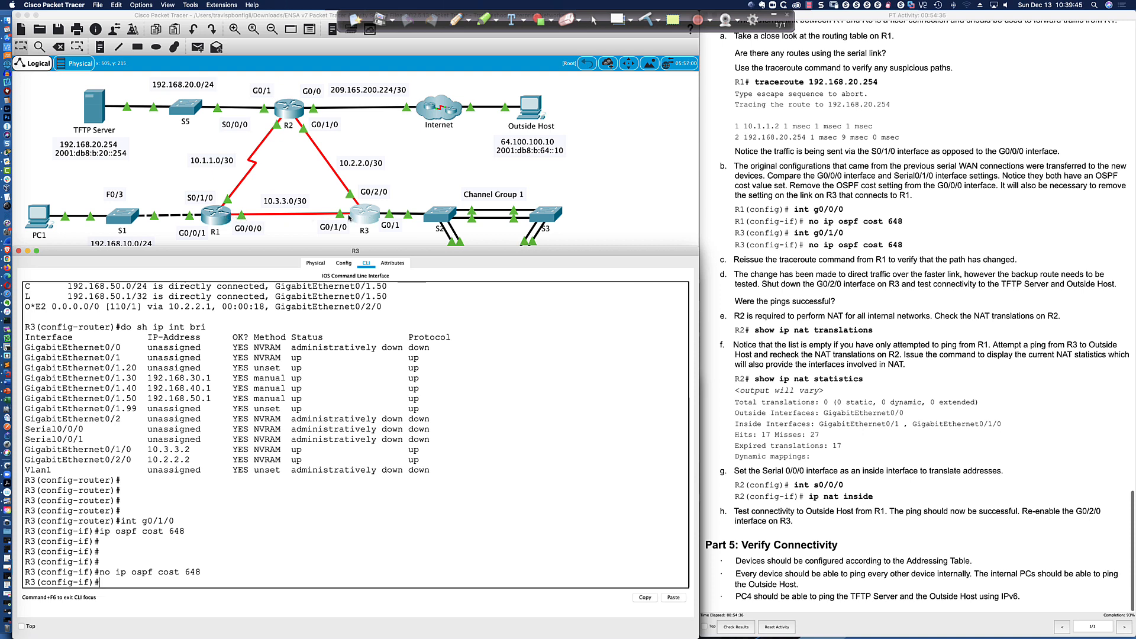
# Trace the route from PC1 to 192.168.20.254 again to verify the path after removing the OSPF costs
pyautogui.click(40, 218)
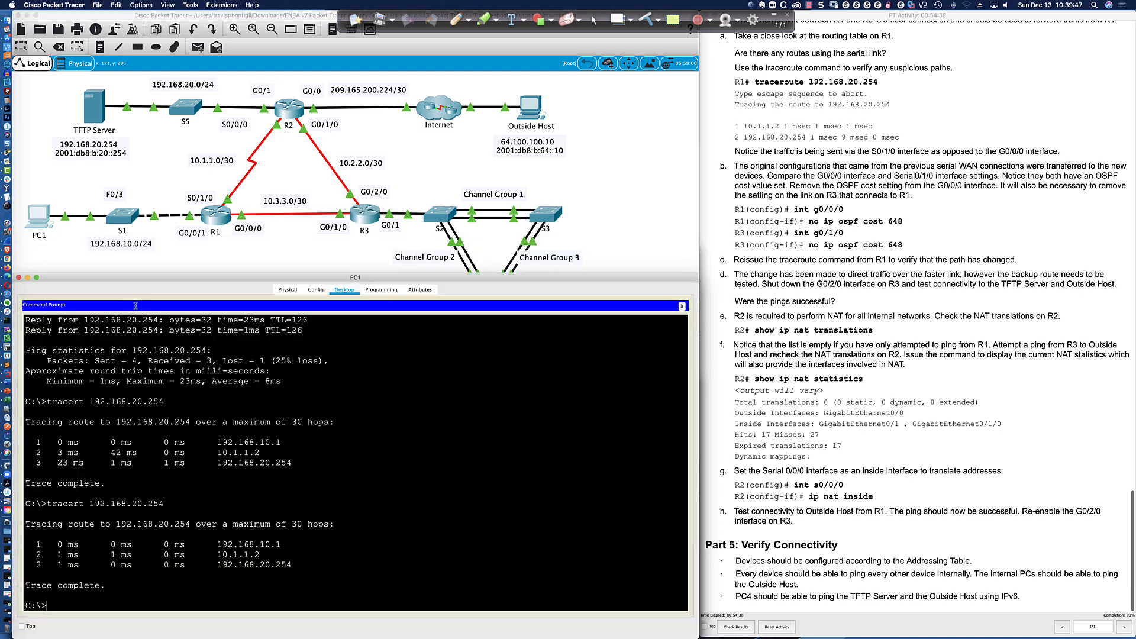
pyautogui.press('Return')
pyautogui.press('Return')
pyautogui.press('Return')
pyautogui.press('Up')
pyautogui.press('Return')
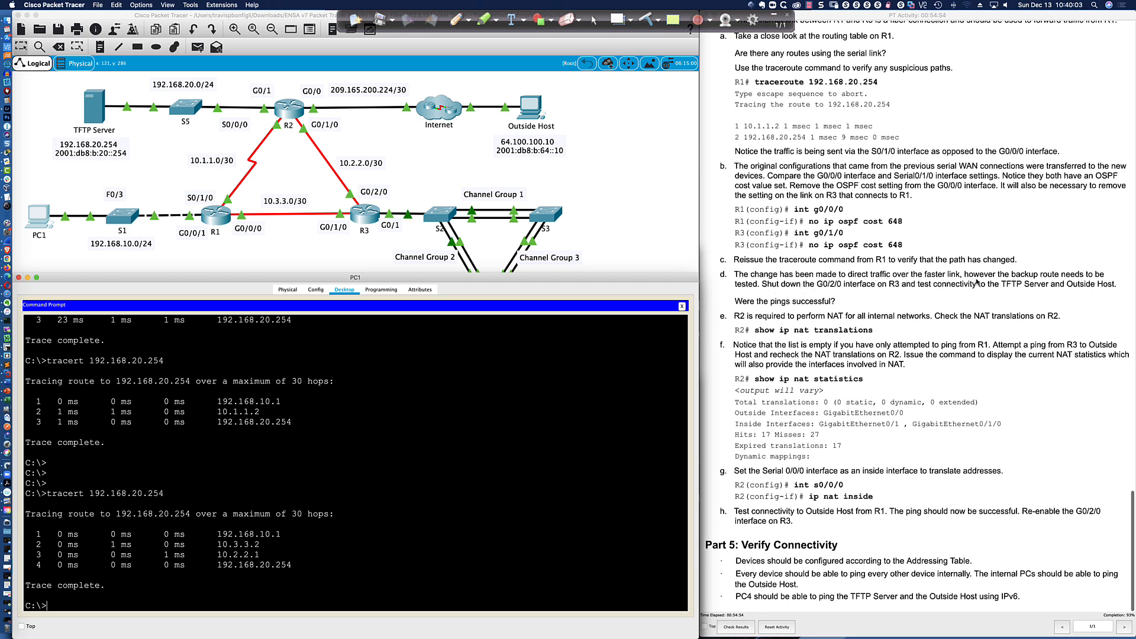
# Shut down interface gi0/2/0 on R3 to test the backup route
pyautogui.click(368, 219)
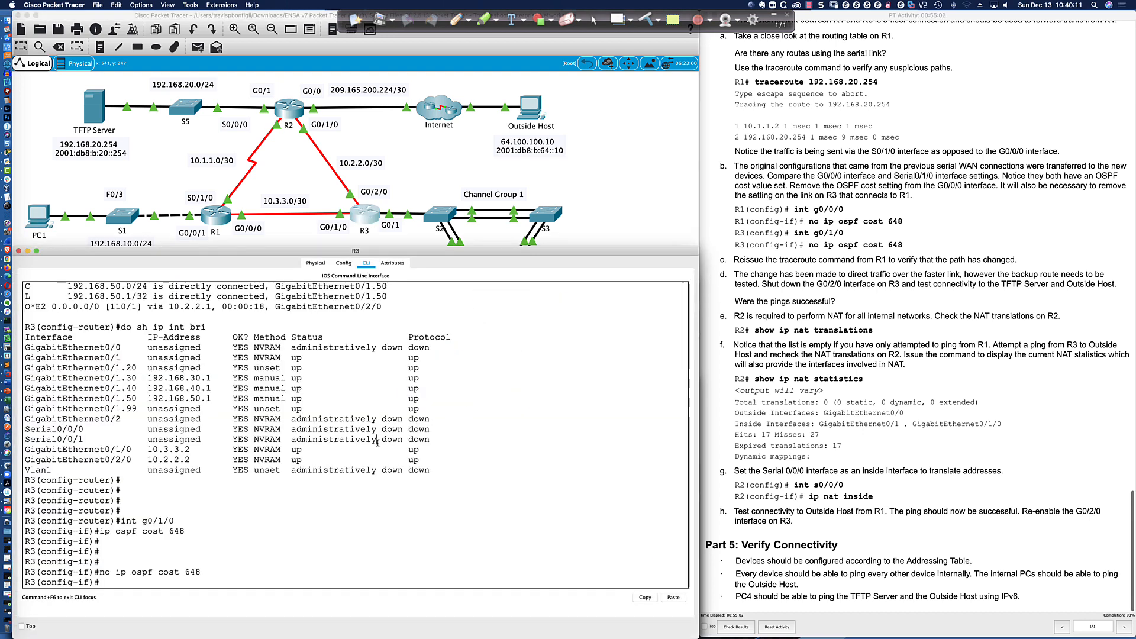
pyautogui.write('int gi0/2/0')
pyautogui.press('Return')
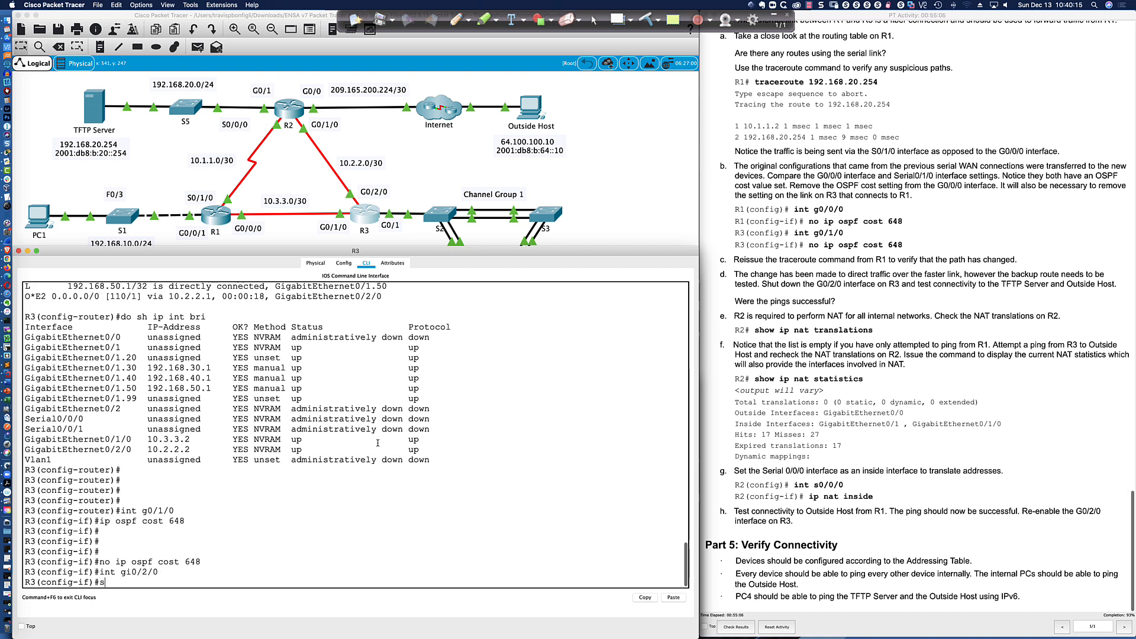
pyautogui.write('shut')
pyautogui.press('Return')
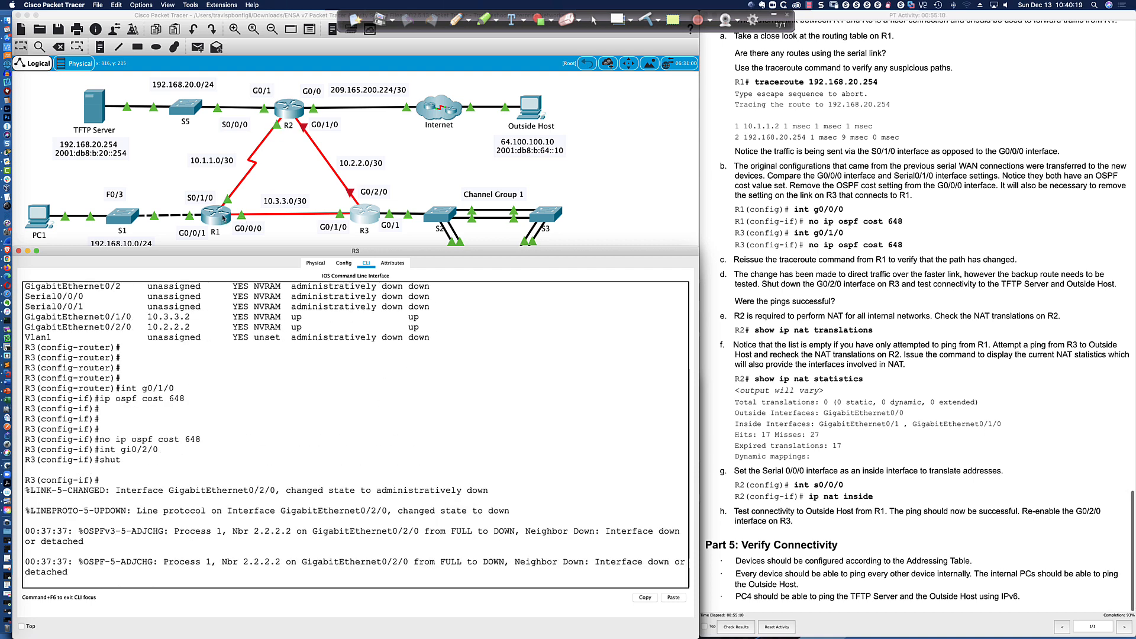
# Trace the route from PC1 to 192.168.20.254 over the backup path
pyautogui.click(43, 217)
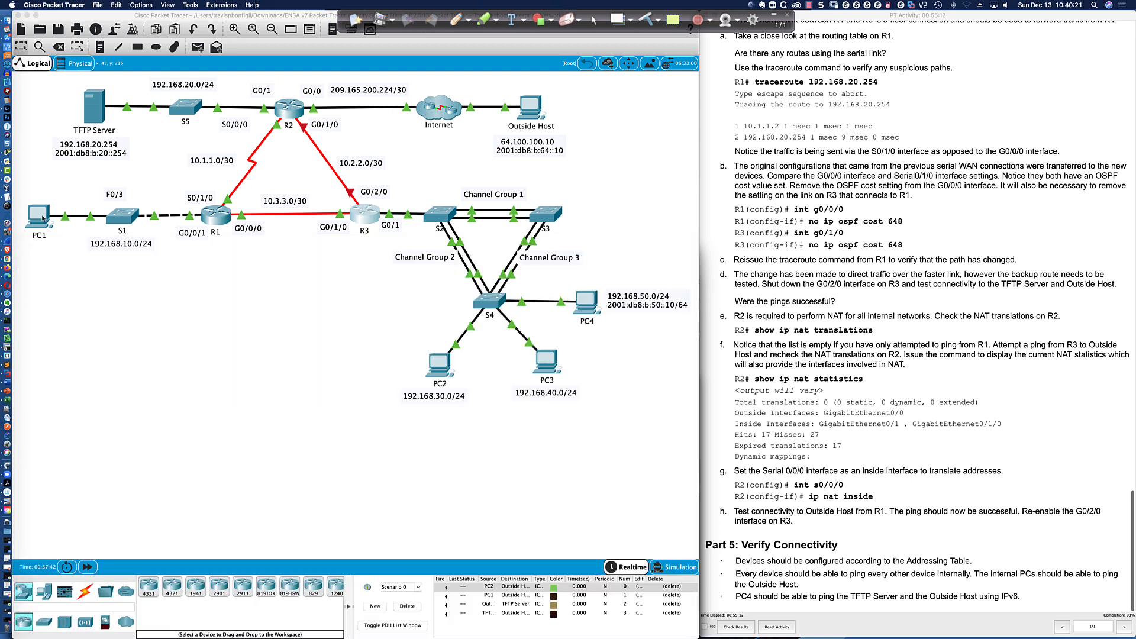
pyautogui.press('Up')
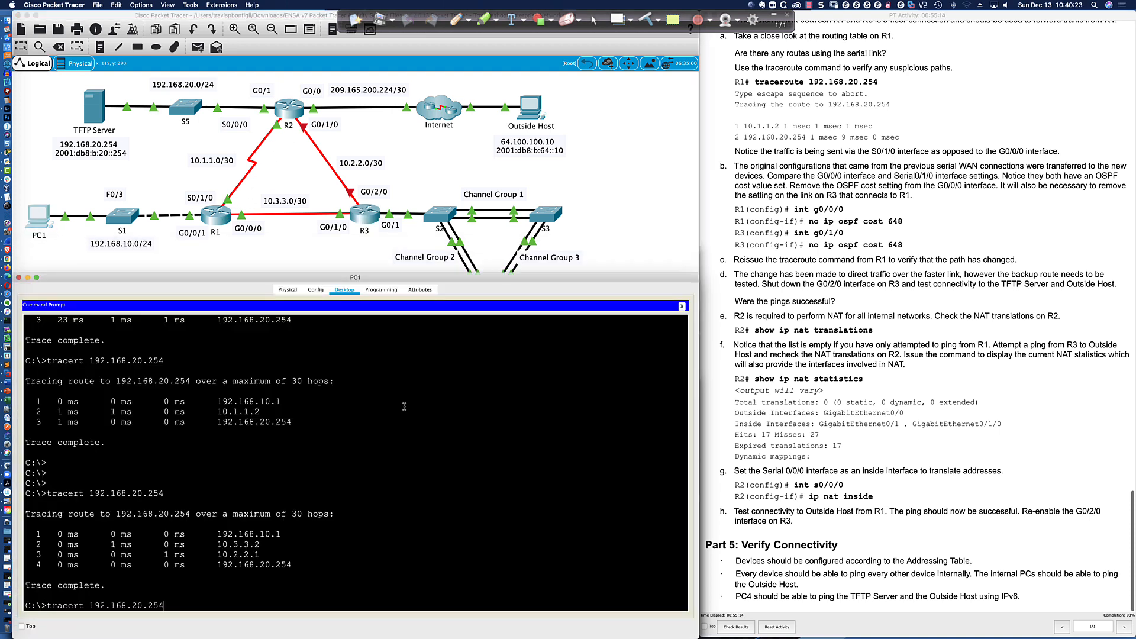
pyautogui.press('Return')
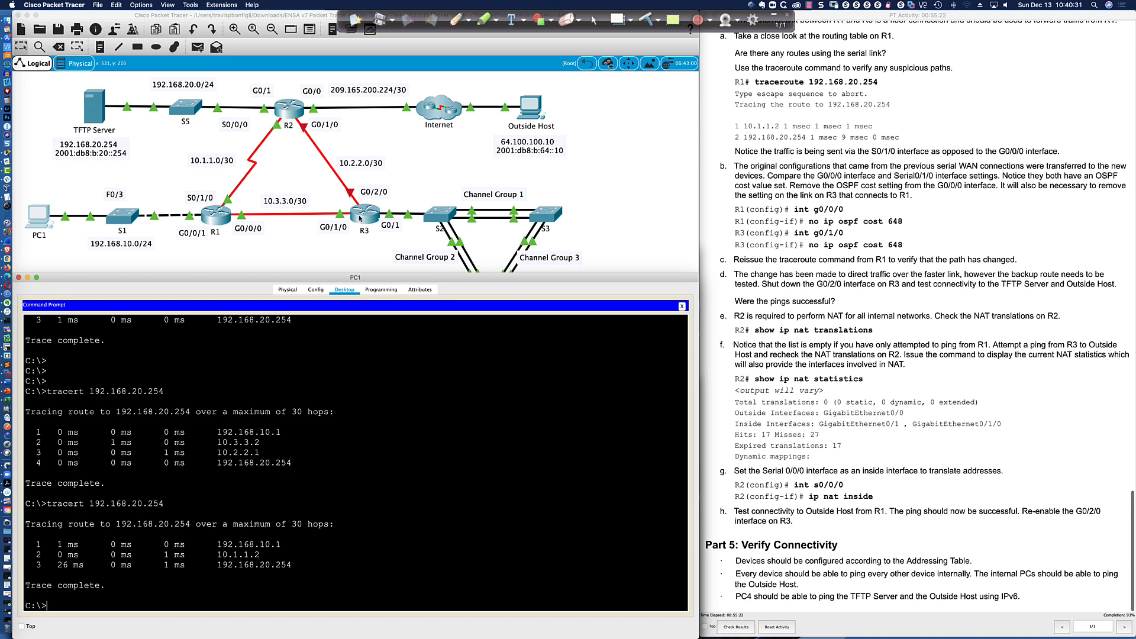
# Re-enable interface gi0/2/0 on R3
pyautogui.click(360, 218)
pyautogui.press('Return')
pyautogui.press('Return')
pyautogui.press('Return')
pyautogui.write('no shut')
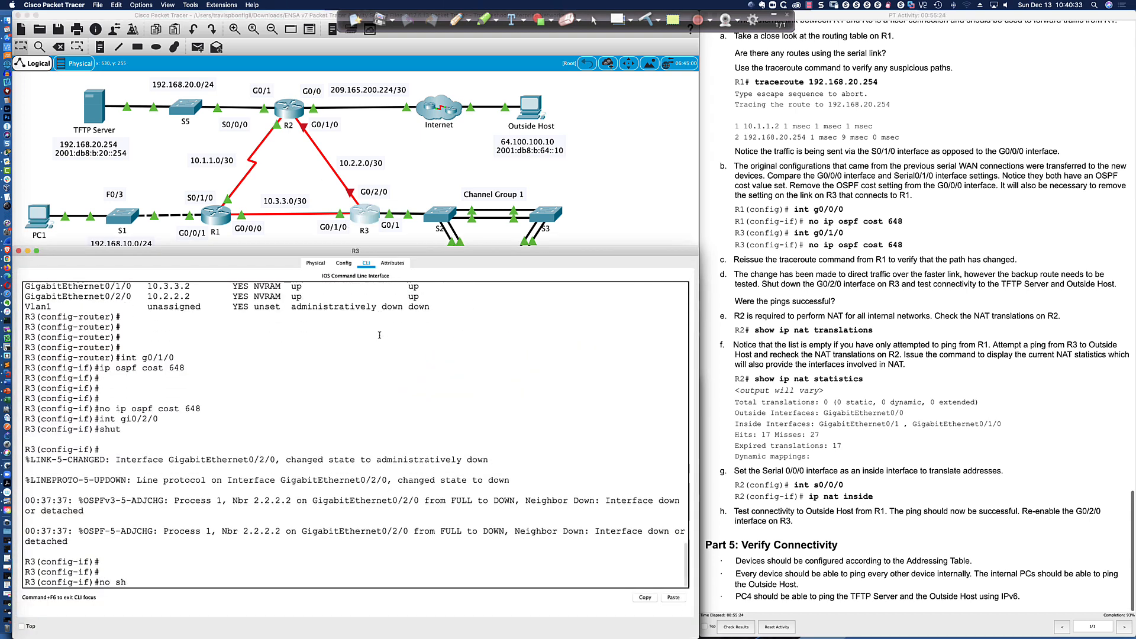
pyautogui.press('Return')
# Display the IP NAT translations on R2
pyautogui.click(293, 108)
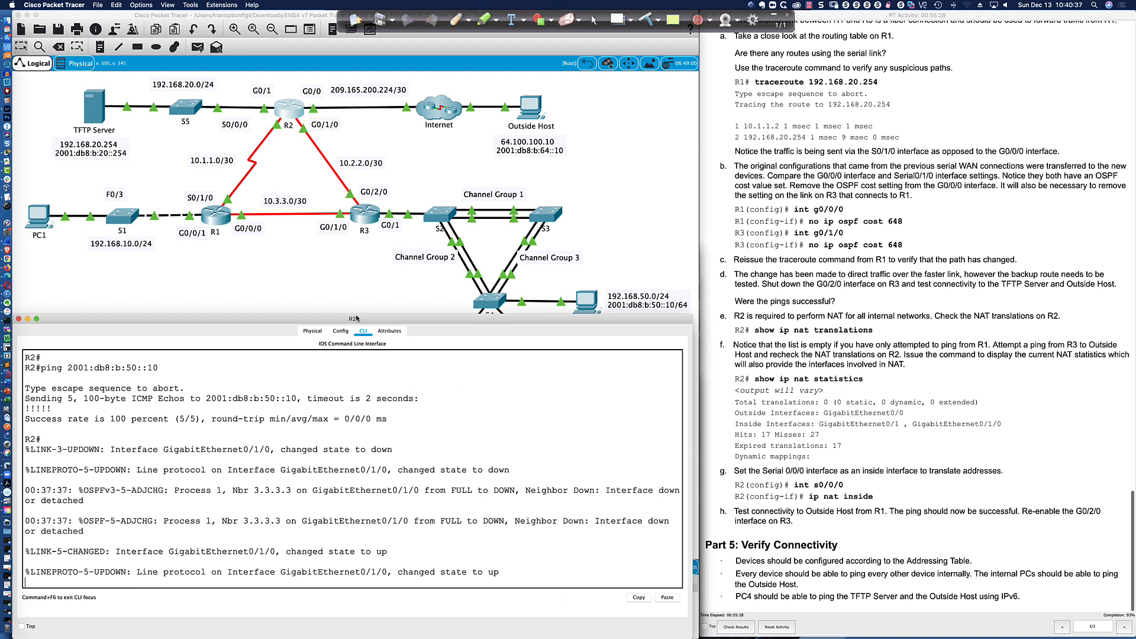
pyautogui.press('Return')
pyautogui.press('Return')
pyautogui.press('Return')
pyautogui.write('sh ip')
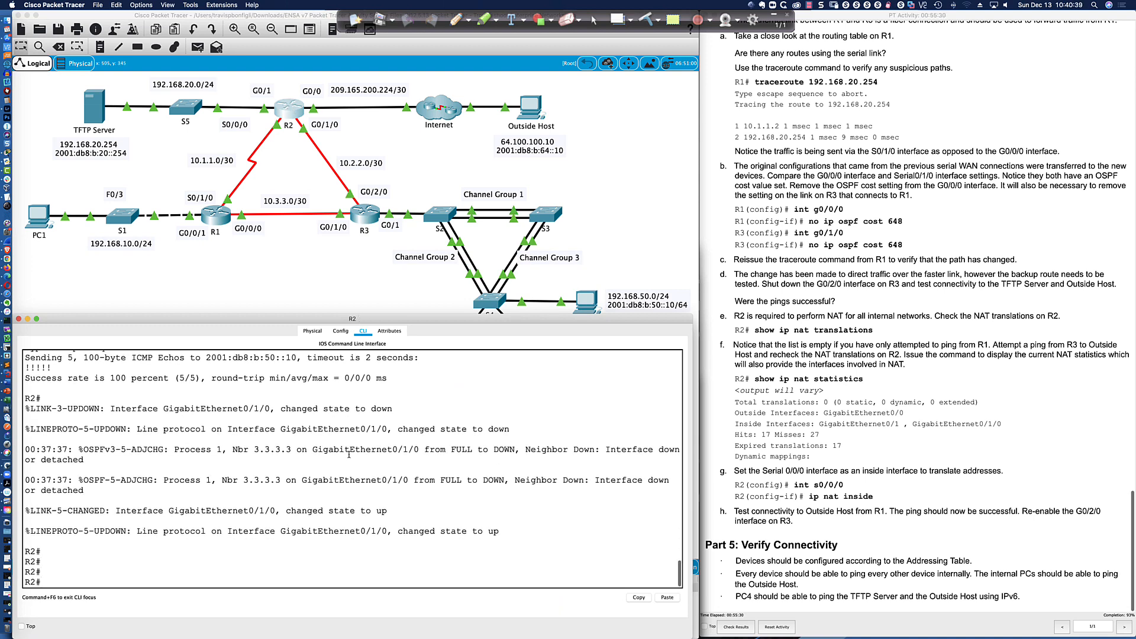
pyautogui.write(' nat trans')
pyautogui.press('Tab')
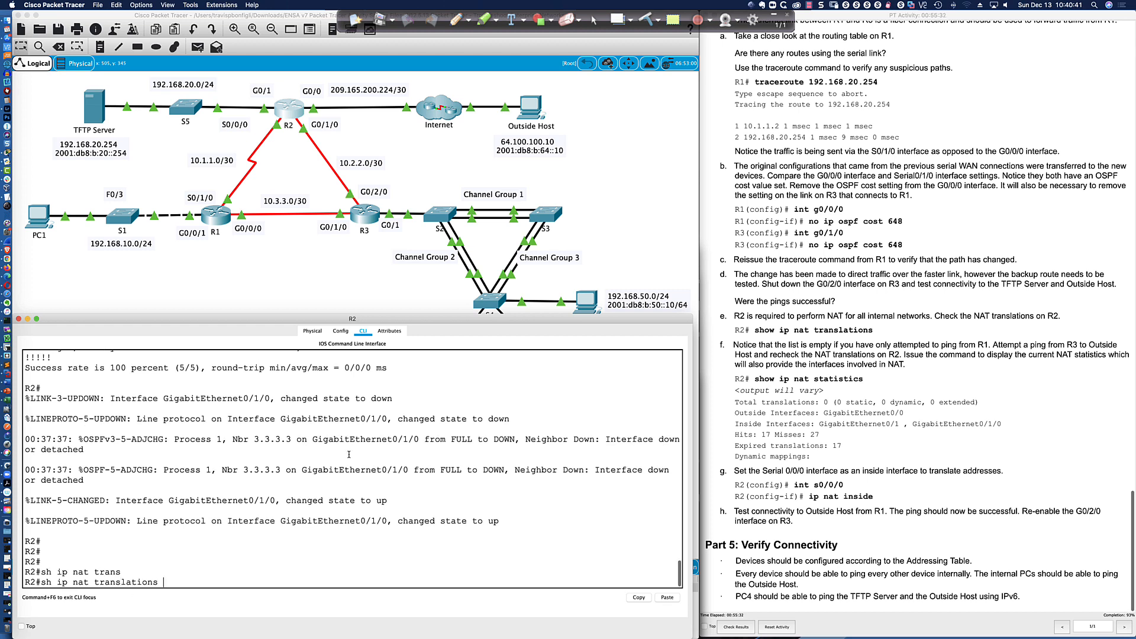
pyautogui.press('Return')
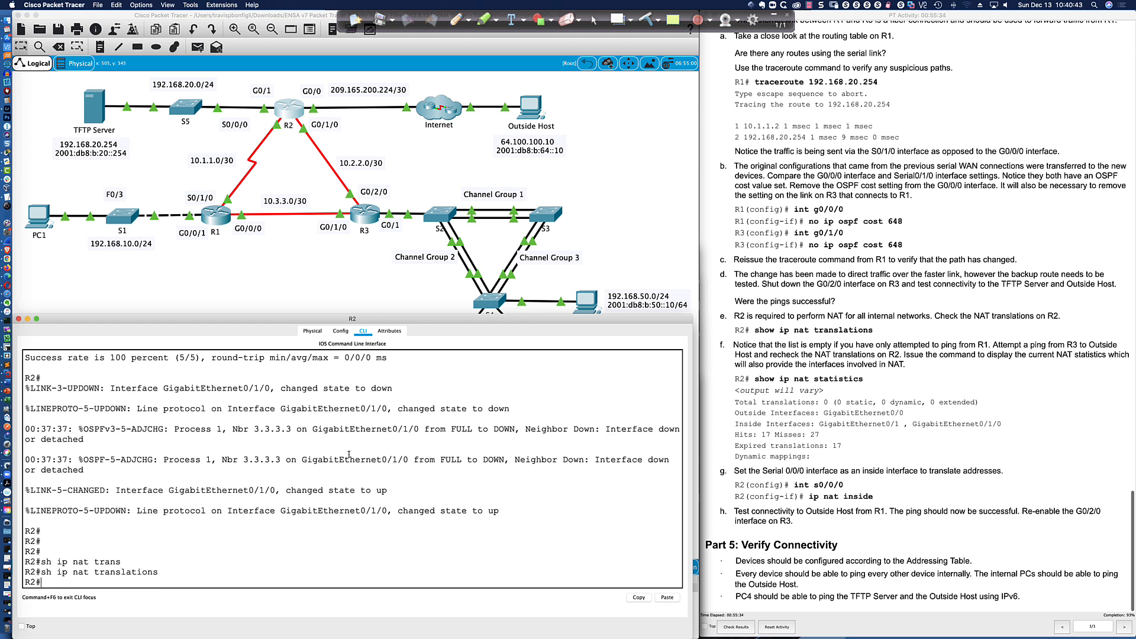
# Display the IP NAT statistics on R2 to check its inside and outside interfaces
pyautogui.write('sh ip nat st')
pyautogui.press('Tab')
pyautogui.press('Return')
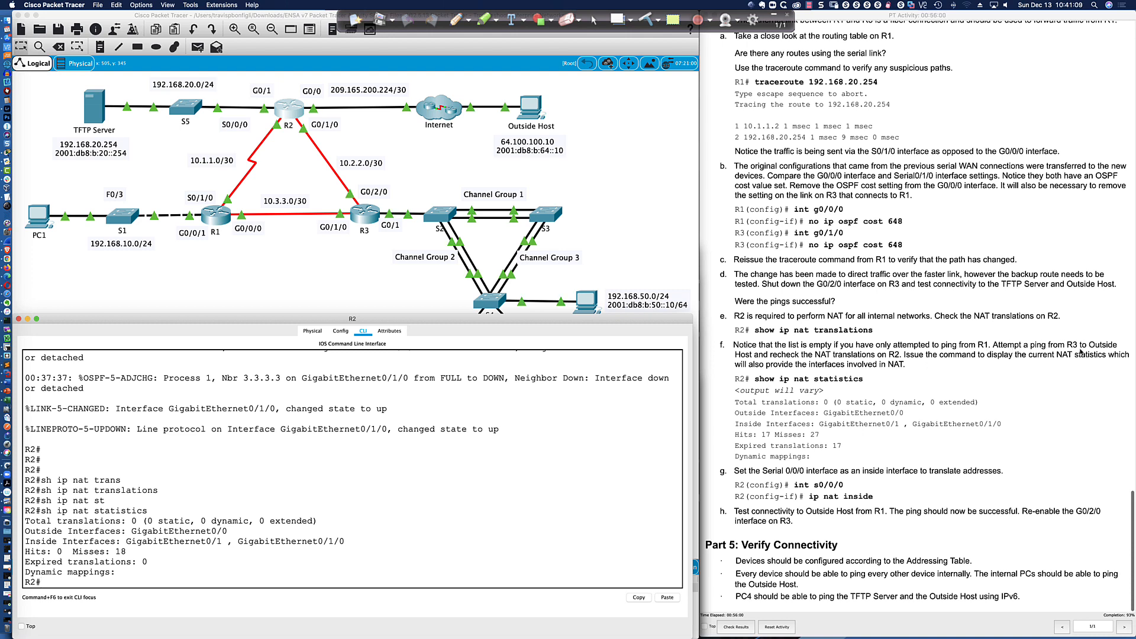
# Leave configuration mode on R3 and ping the Outside Host at 64.100.100.10
pyautogui.click(366, 216)
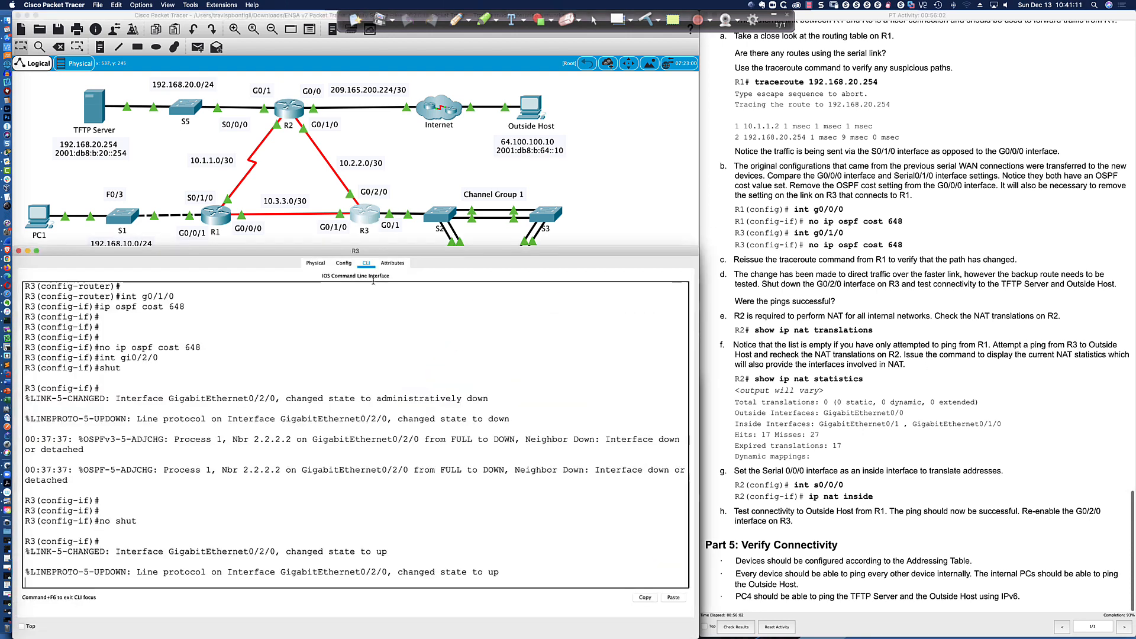
pyautogui.press('Return')
pyautogui.write('pi')
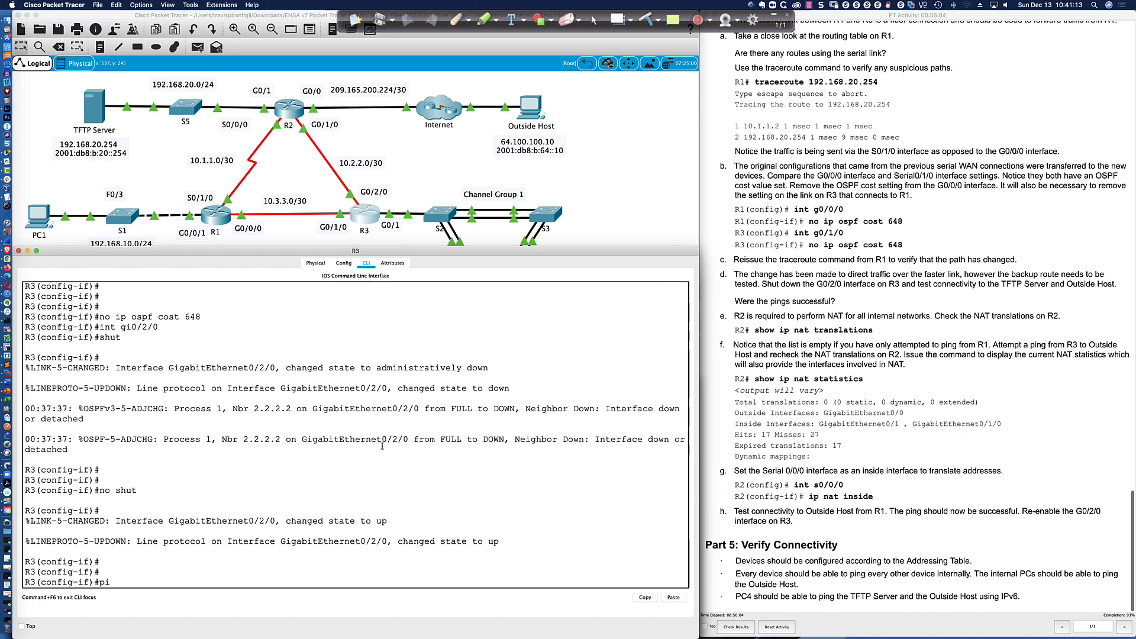
pyautogui.press('BackSpace')
pyautogui.press('BackSpace')
pyautogui.write('end')
pyautogui.press('Return')
pyautogui.write('ping ')
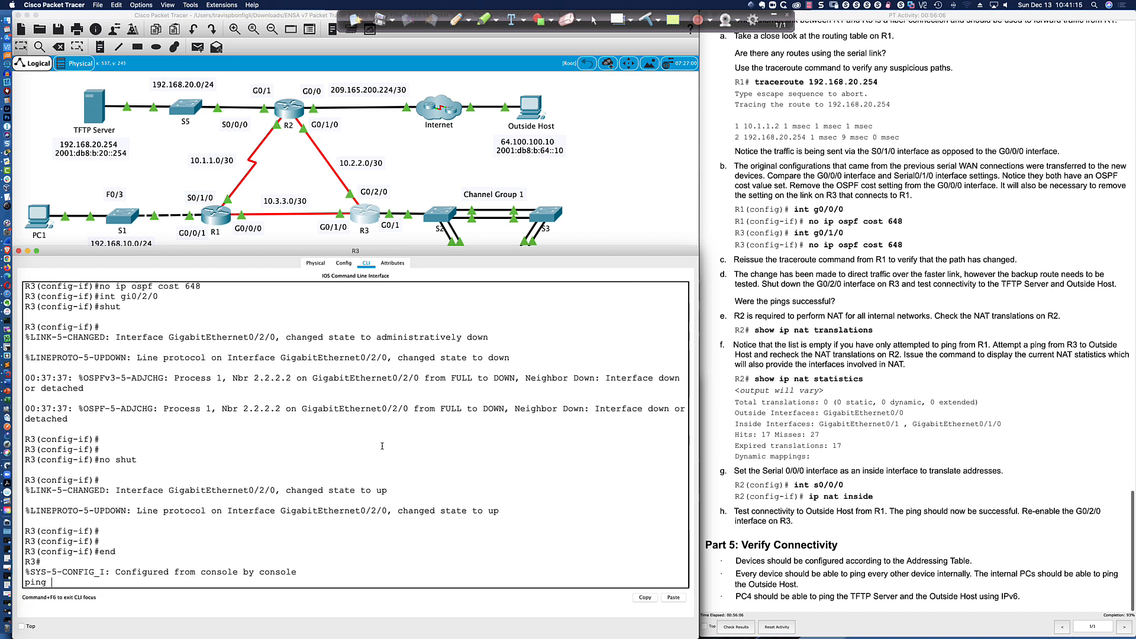
pyautogui.write('64.100.100.10')
pyautogui.press('Return')
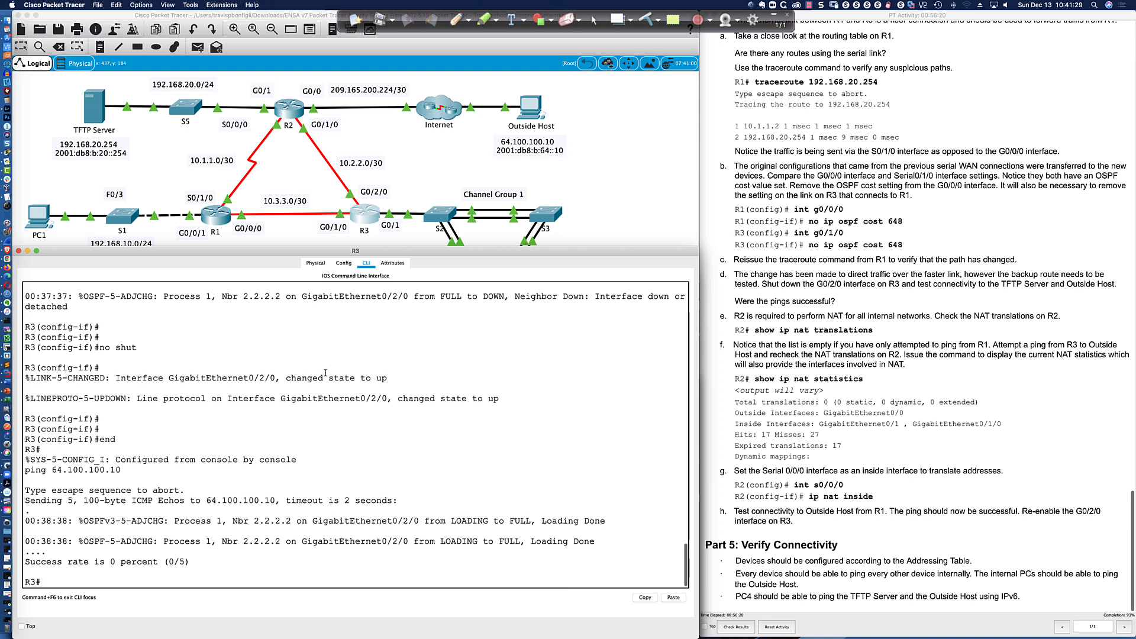
# Repeat the ping from R3 to 64.100.100.10 twice to generate NAT traffic through R2
pyautogui.press('Return')
pyautogui.press('Return')
pyautogui.press('Return')
pyautogui.press('Up')
pyautogui.press('Return')
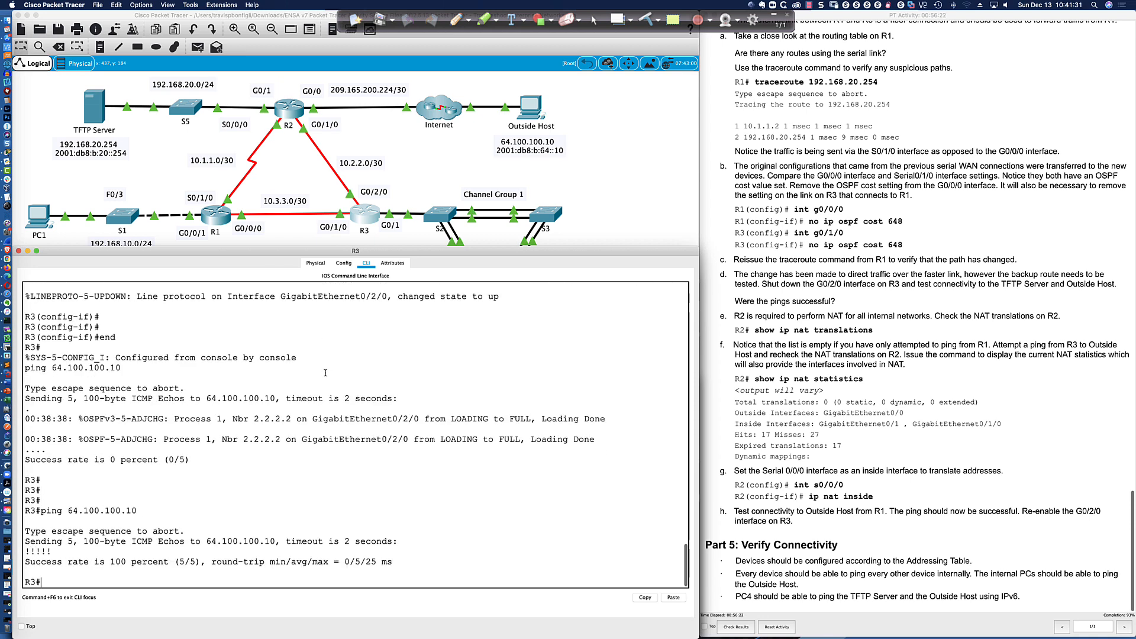
pyautogui.press('Up')
pyautogui.press('Return')
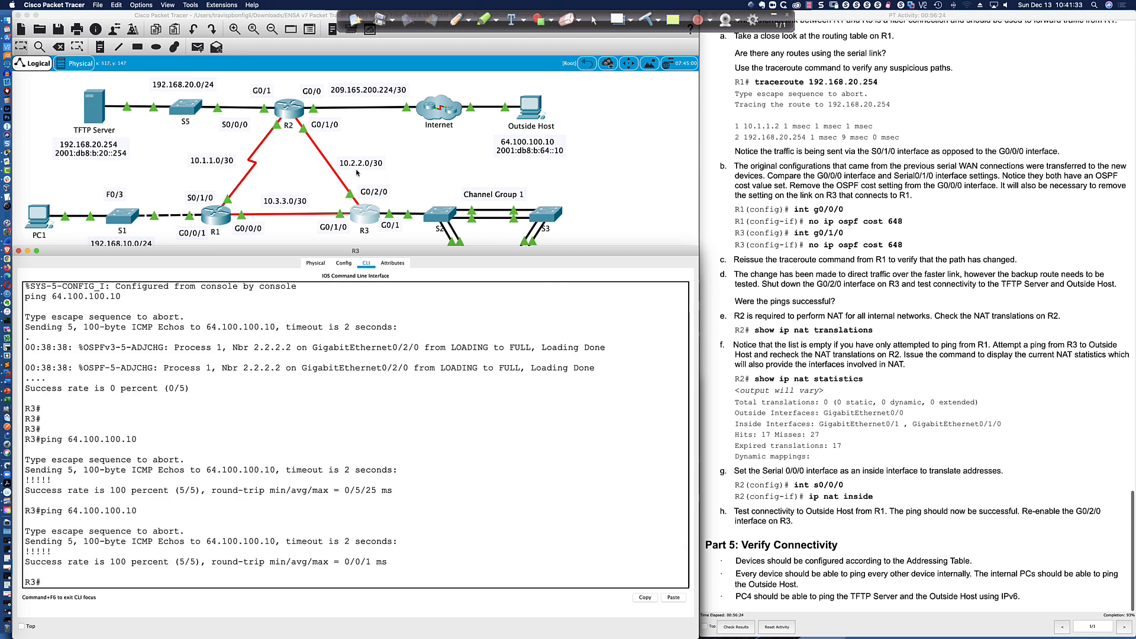
# Recheck the IP NAT translations on R2 after the pings from R3
pyautogui.click(294, 112)
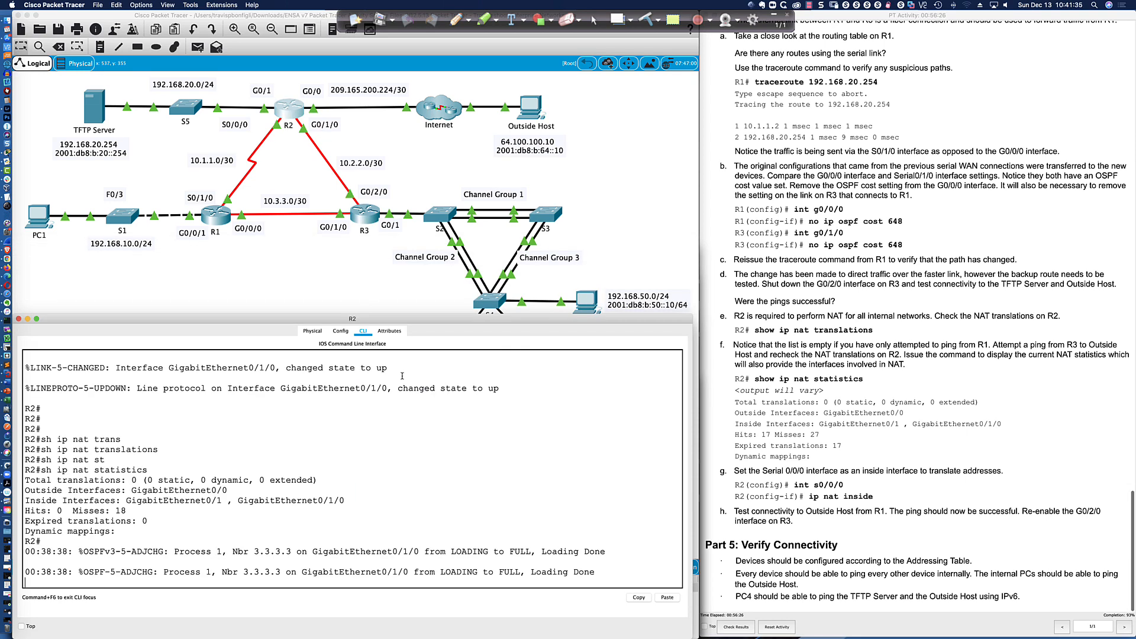
pyautogui.press('Return')
pyautogui.press('Return')
pyautogui.press('Return')
pyautogui.press('Return')
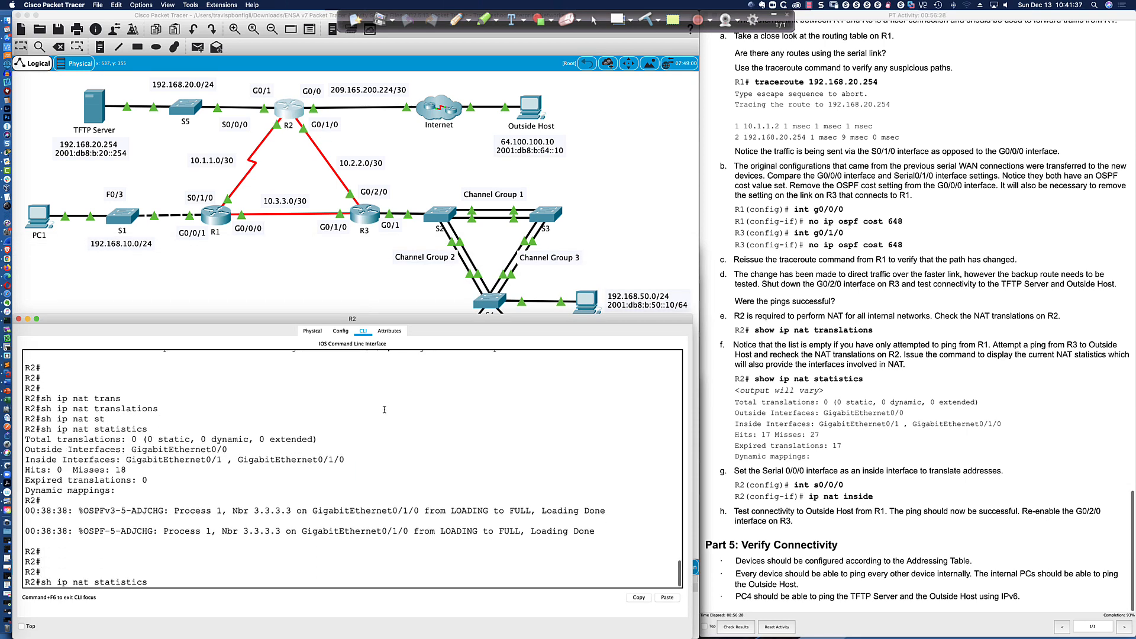
pyautogui.press('Up')
pyautogui.press('Up')
pyautogui.press('Up')
pyautogui.press('Return')
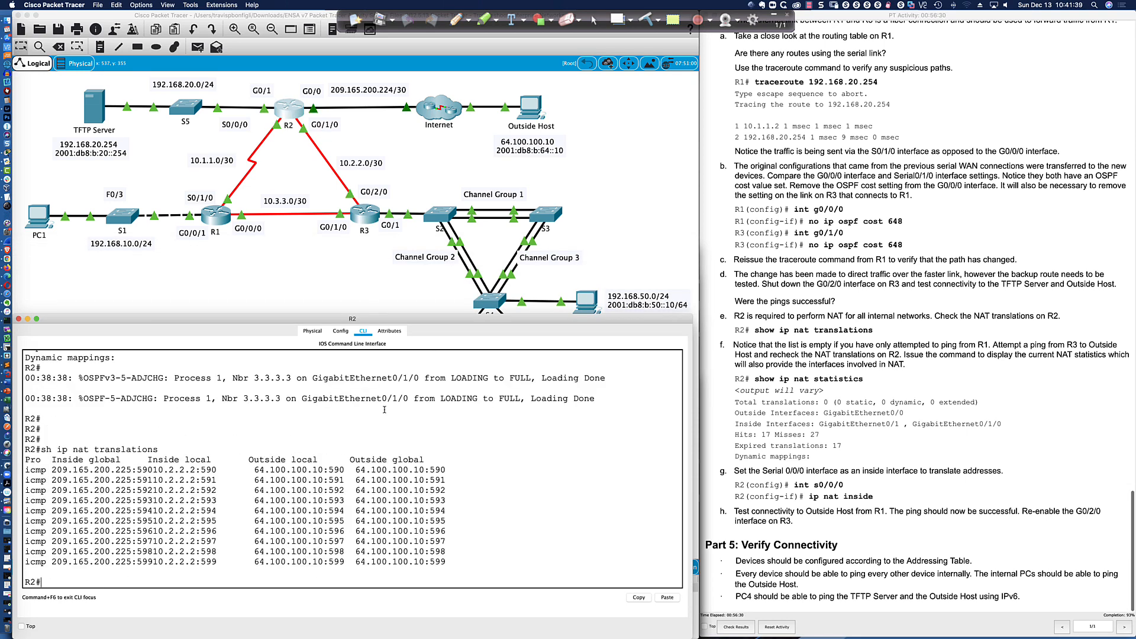
# Display the IP NAT statistics on R2 again and examine the total and dynamic translation counts
pyautogui.press('Return')
pyautogui.press('Return')
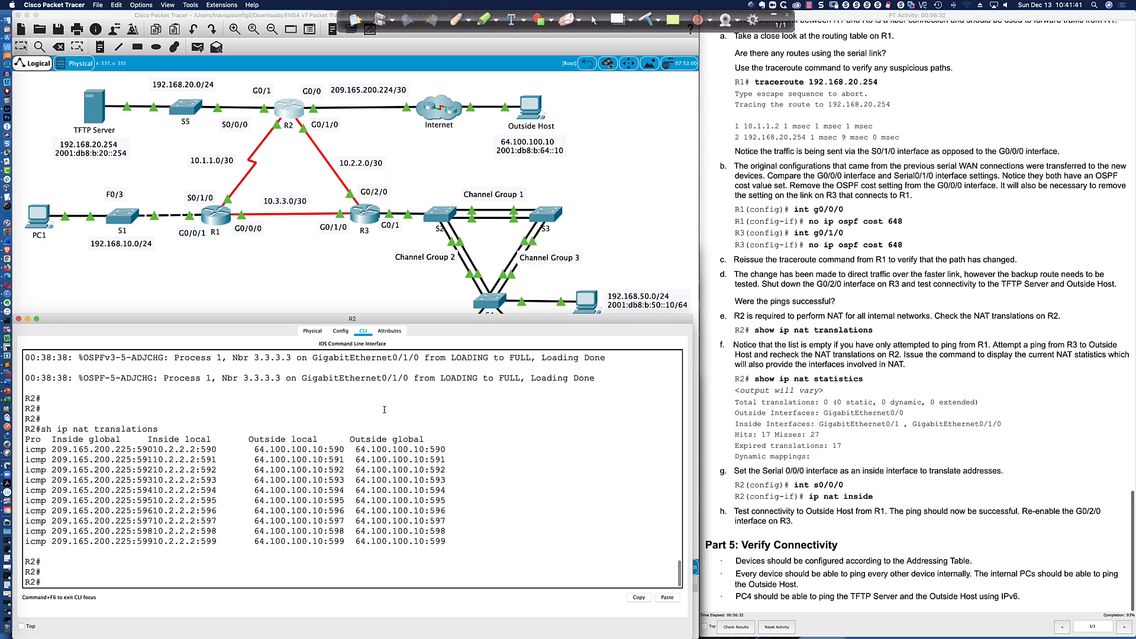
pyautogui.press('Up')
pyautogui.press('Up')
pyautogui.press('Return')
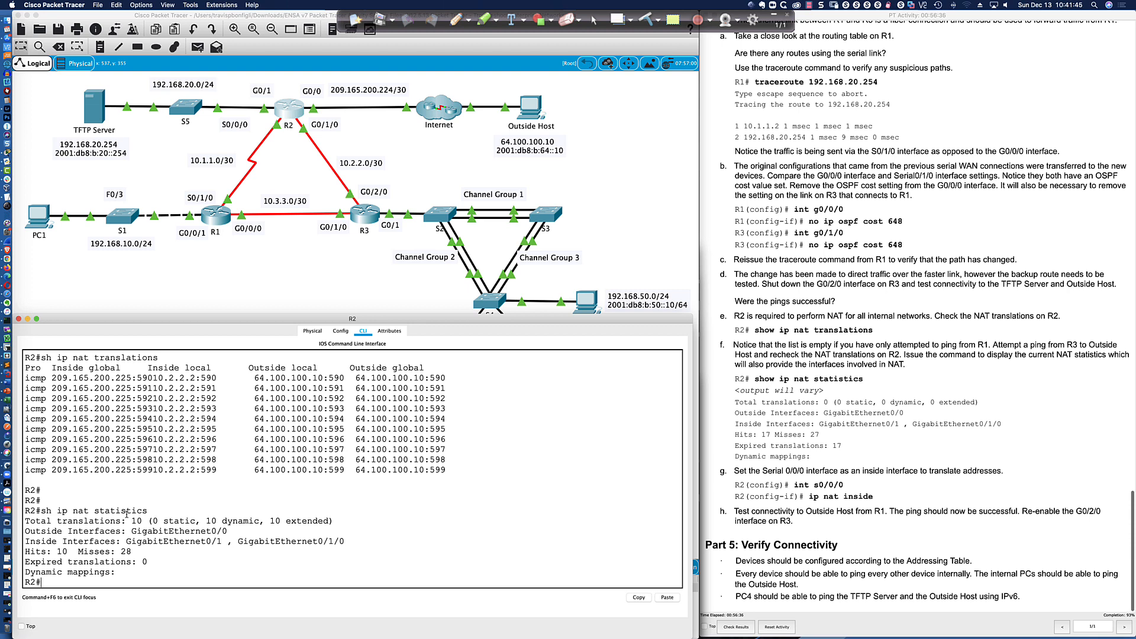
pyautogui.moveTo(130, 521); pyautogui.dragTo(148, 521)
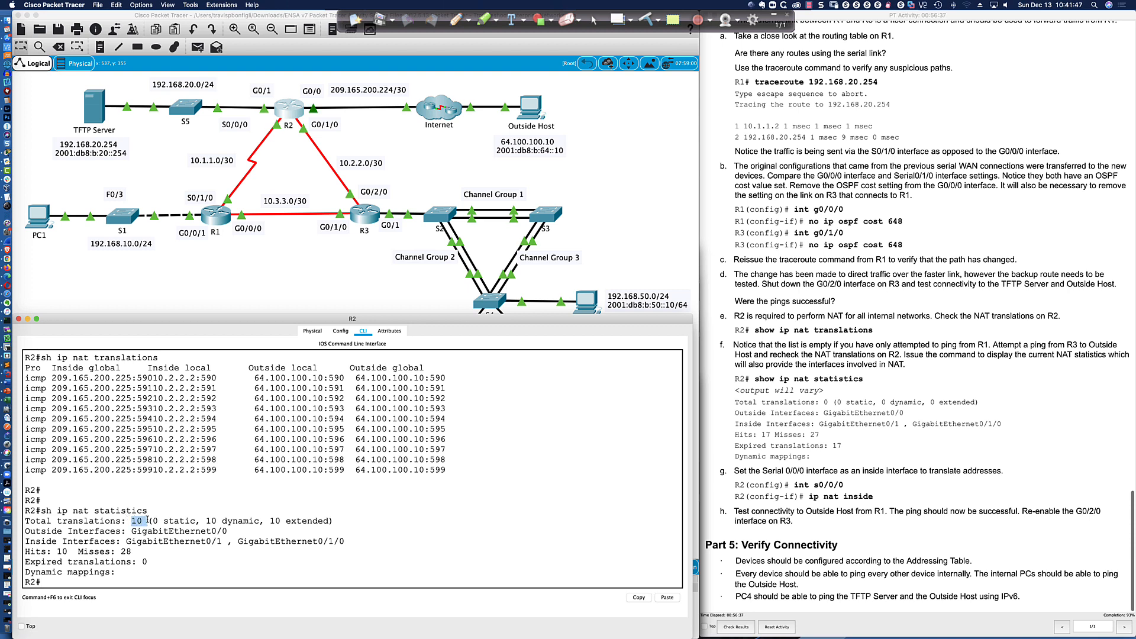
pyautogui.click(225, 494)
pyautogui.moveTo(127, 521); pyautogui.dragTo(260, 521)
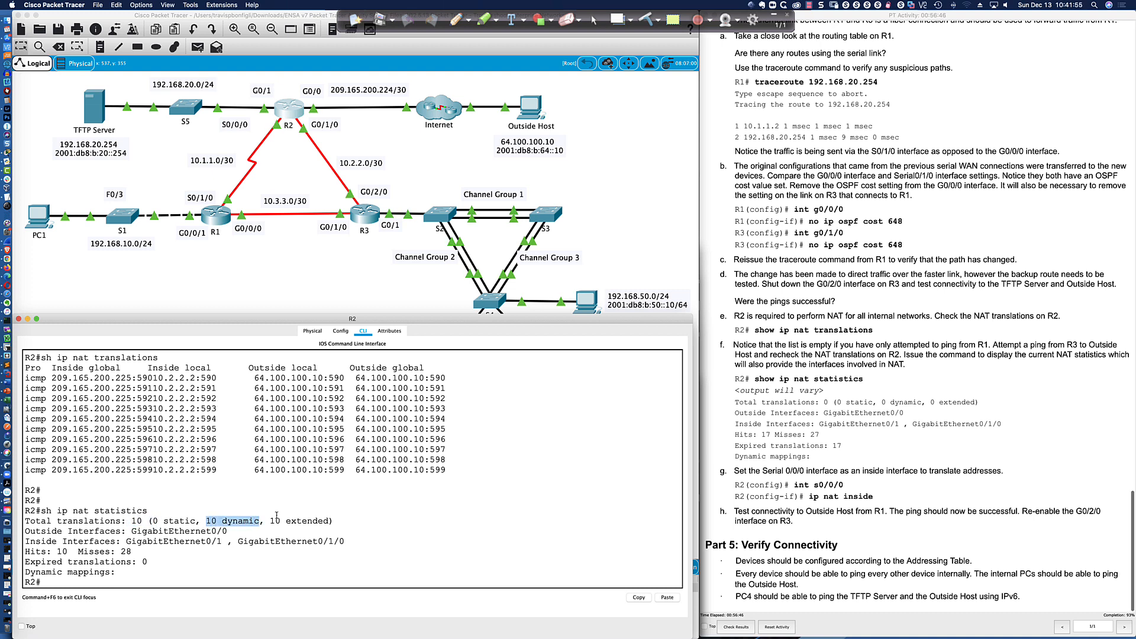
# Display R2's running configuration and examine the NAT overload statement and the NAT access list
pyautogui.click(401, 523)
pyautogui.write('sh run')
pyautogui.press('Return')
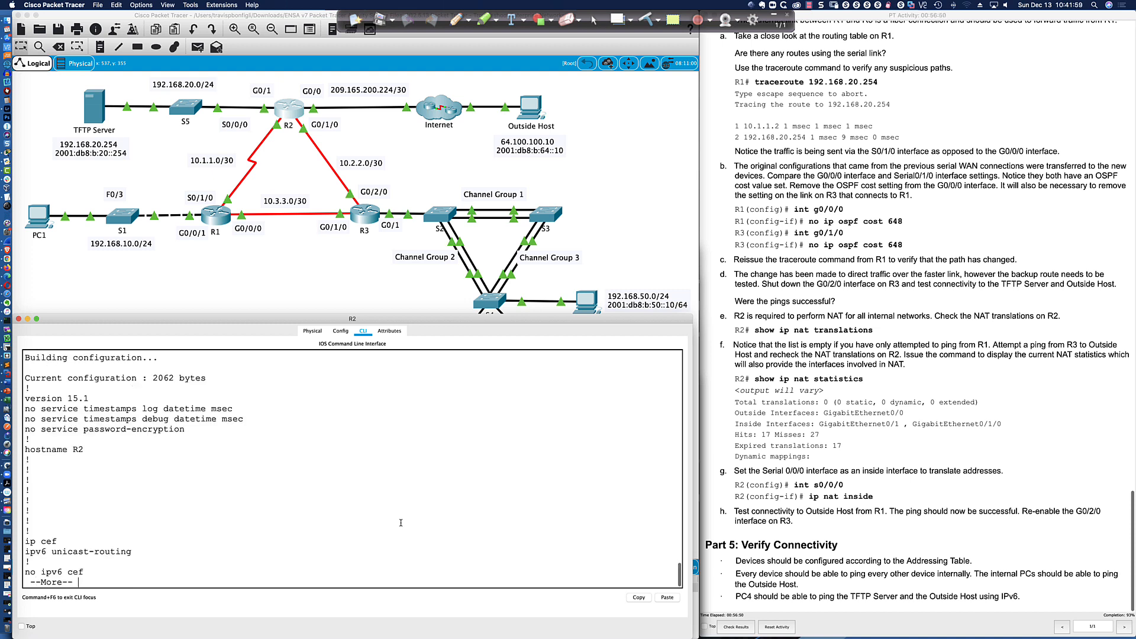
pyautogui.press('space')
pyautogui.press('space')
pyautogui.press('space')
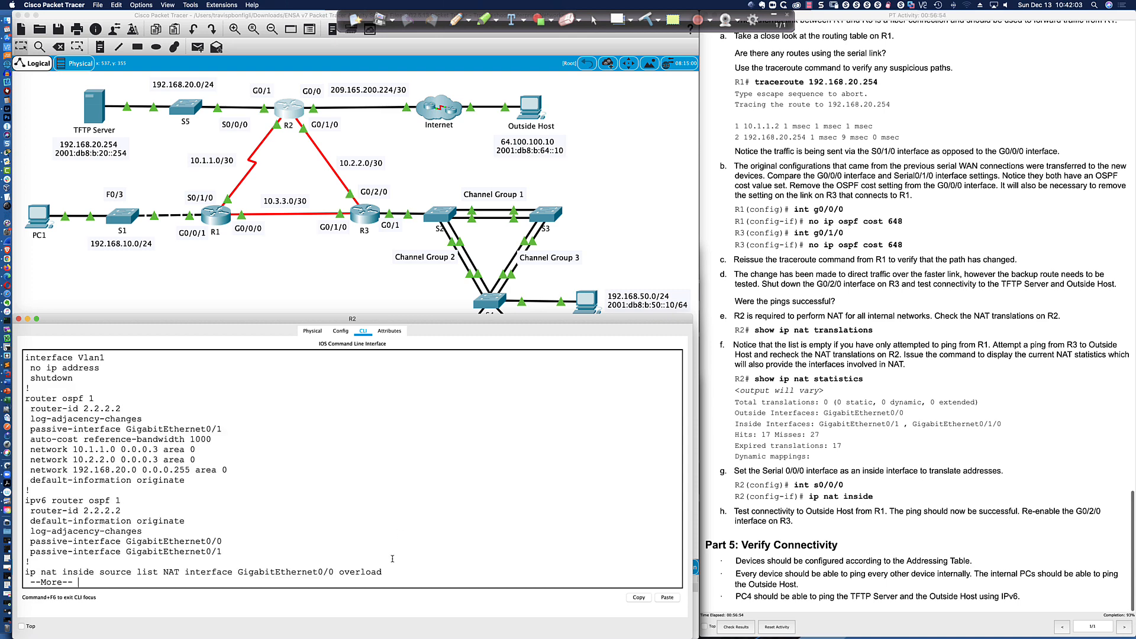
pyautogui.moveTo(382, 572); pyautogui.dragTo(325, 572)
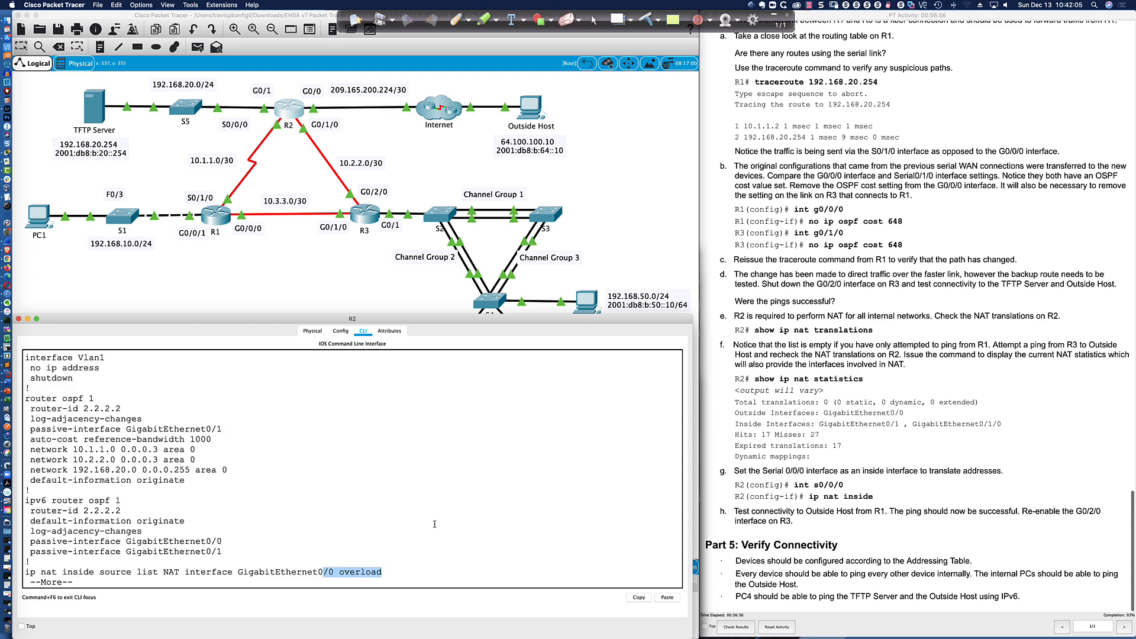
pyautogui.press('space')
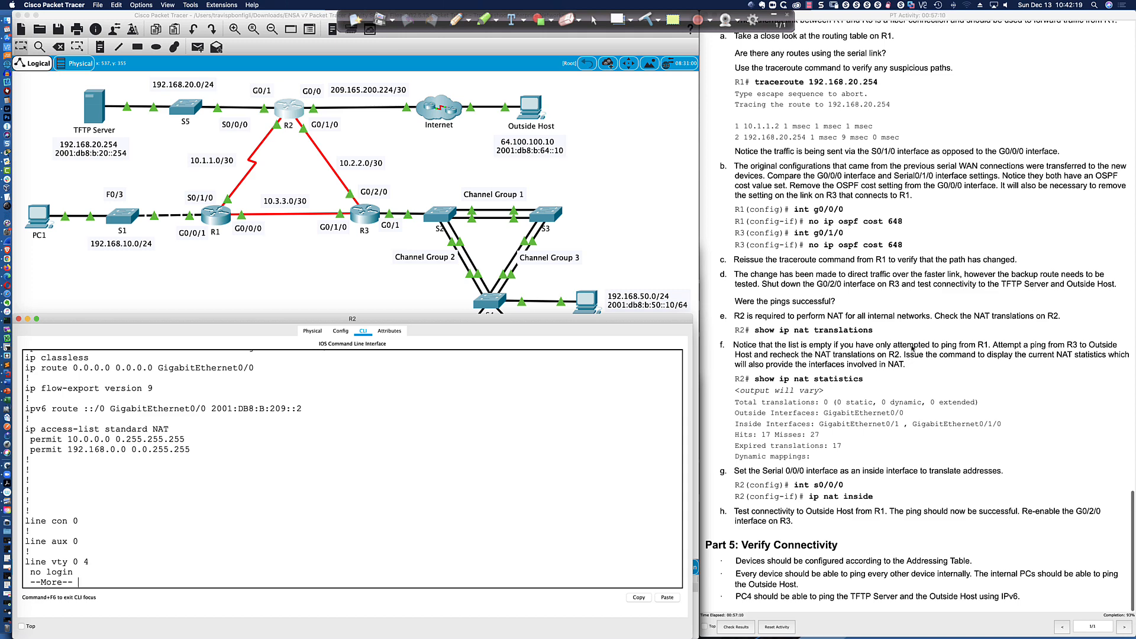
# Leave configuration mode on R1 and ping the Outside Host at 64.100.100.10
pyautogui.click(203, 219)
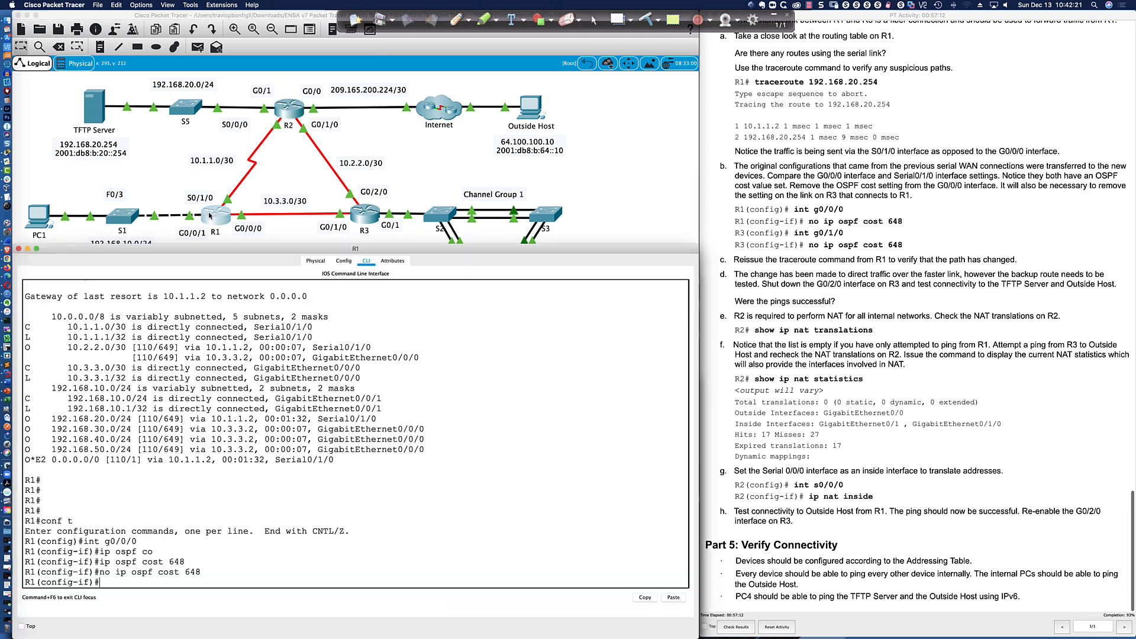
pyautogui.scroll(-3, 411, 443)
pyautogui.press('Return')
pyautogui.press('Return')
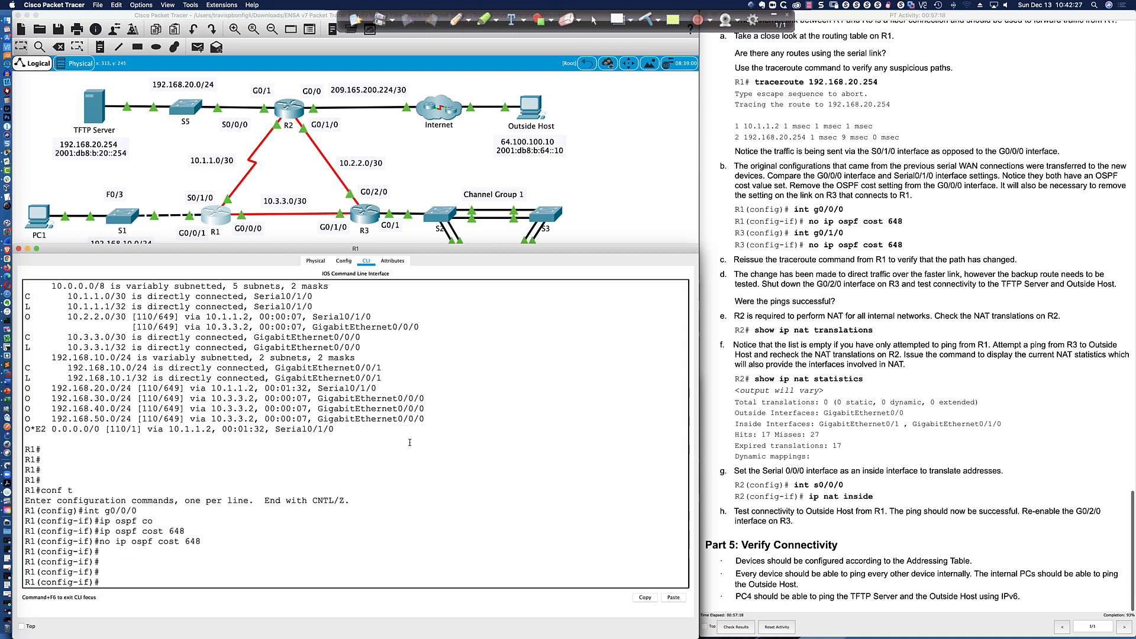
pyautogui.write('end')
pyautogui.press('Return')
pyautogui.press('Return')
pyautogui.press('Return')
pyautogui.press('Return')
pyautogui.write('ping ')
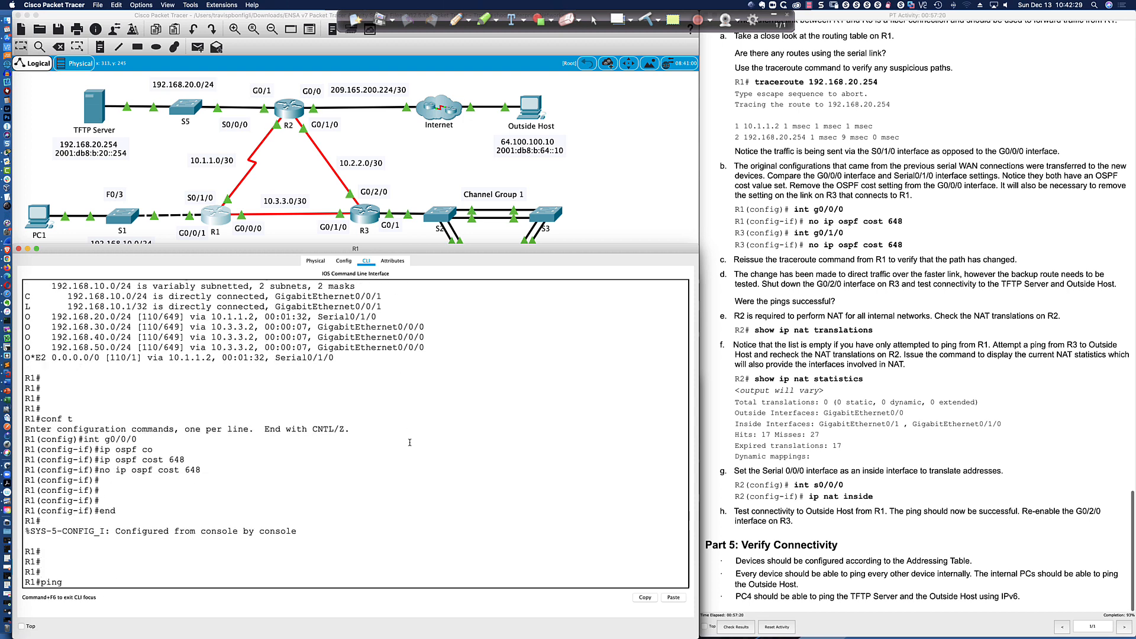
pyautogui.write('64.100.100.10')
pyautogui.press('Return')
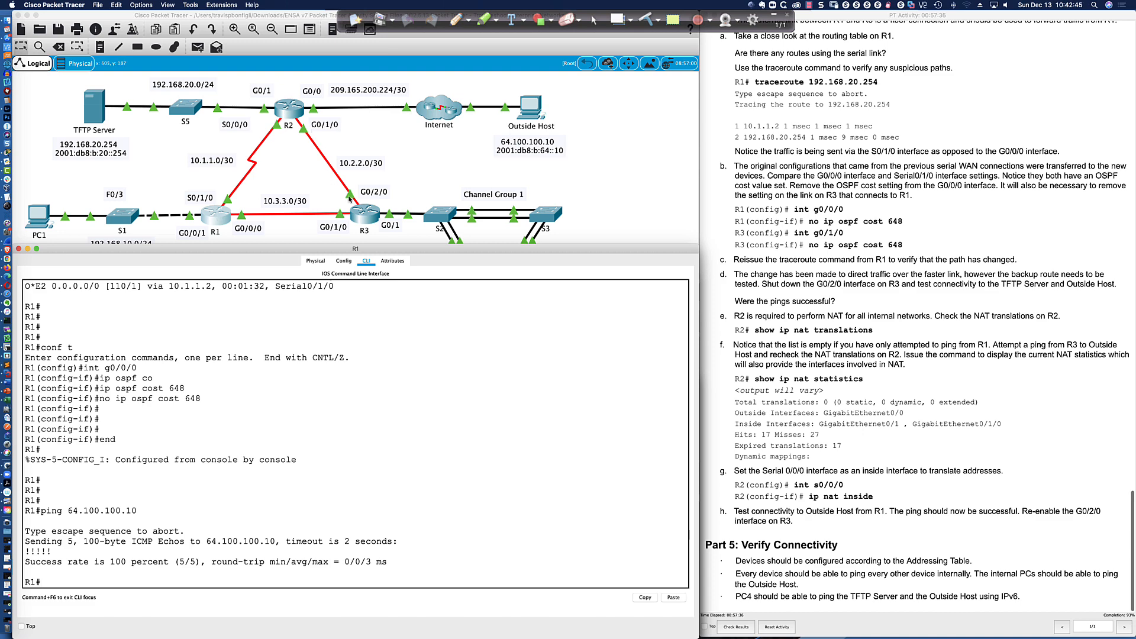
# Shut down interface gi0/2/0 on R3 to force traffic onto the serial backup link
pyautogui.click(365, 212)
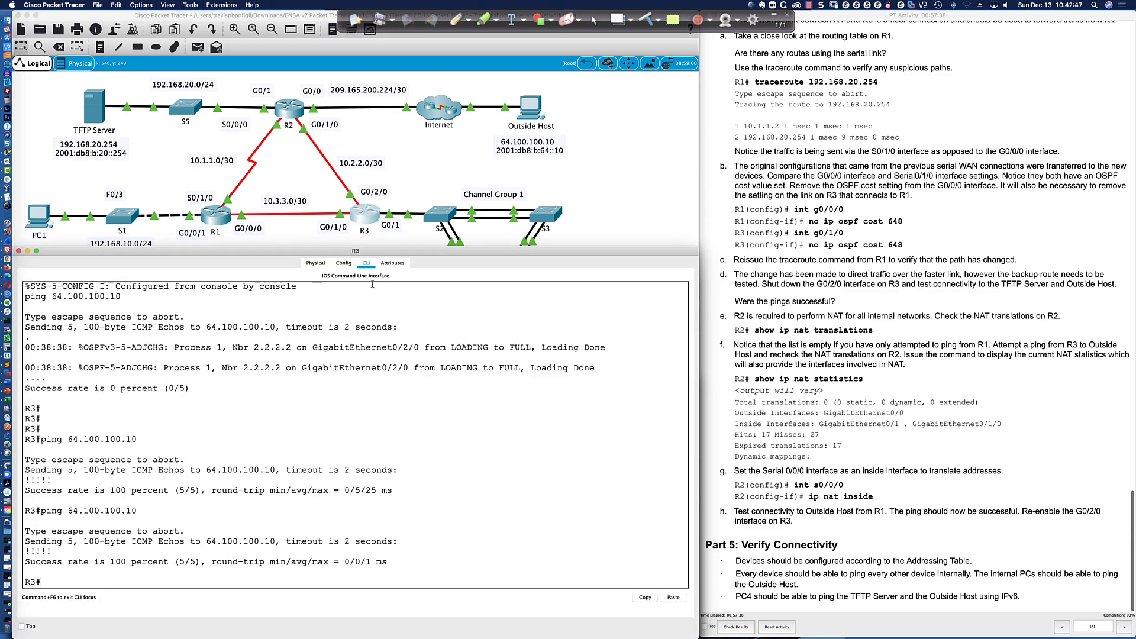
pyautogui.press('Return')
pyautogui.write('conf t')
pyautogui.press('Return')
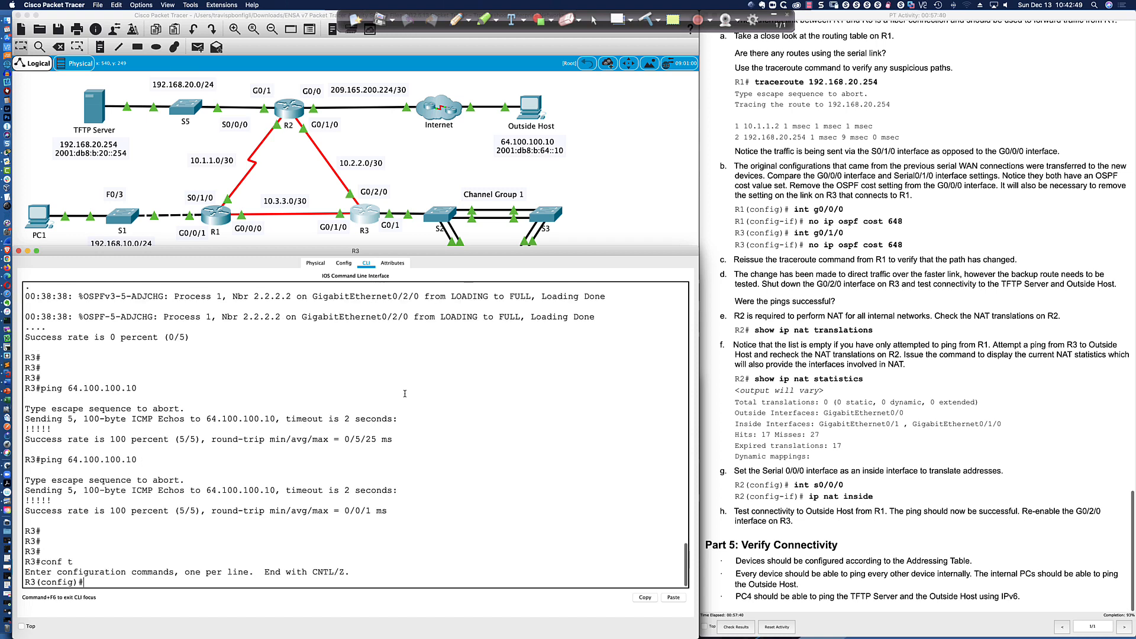
pyautogui.write('int go')
pyautogui.press('BackSpace')
pyautogui.write('i0/2/0')
pyautogui.press('Return')
pyautogui.write('shut')
pyautogui.press('Return')
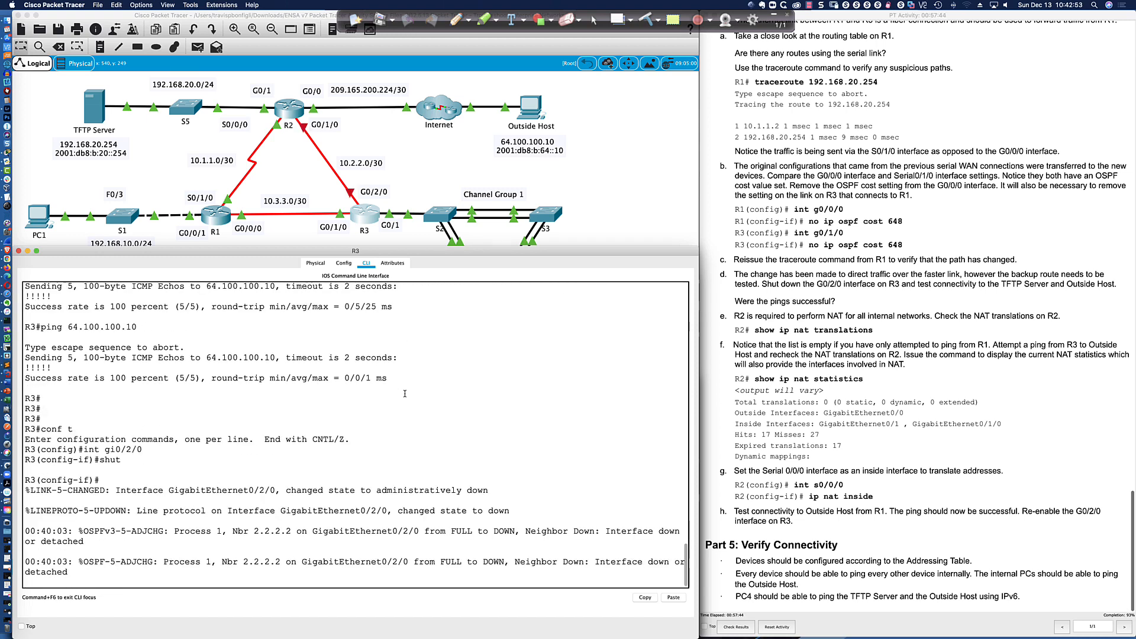
# Repeat the ping from R1 to 64.100.100.10 with R3's gi0/2/0 link down
pyautogui.click(216, 218)
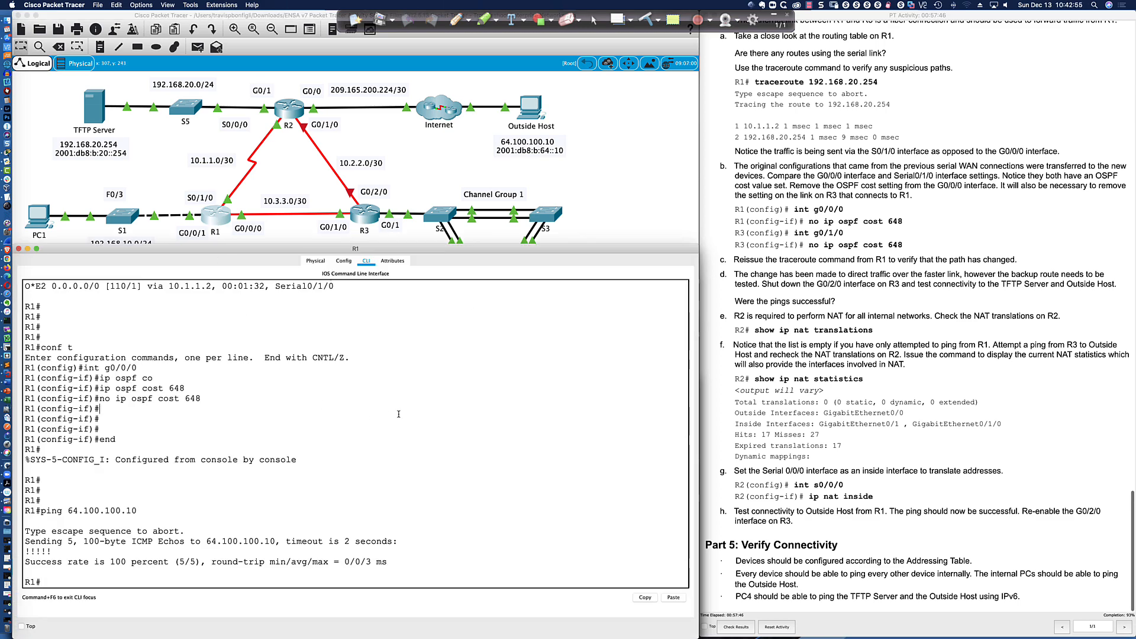
pyautogui.press('Up')
pyautogui.press('Return')
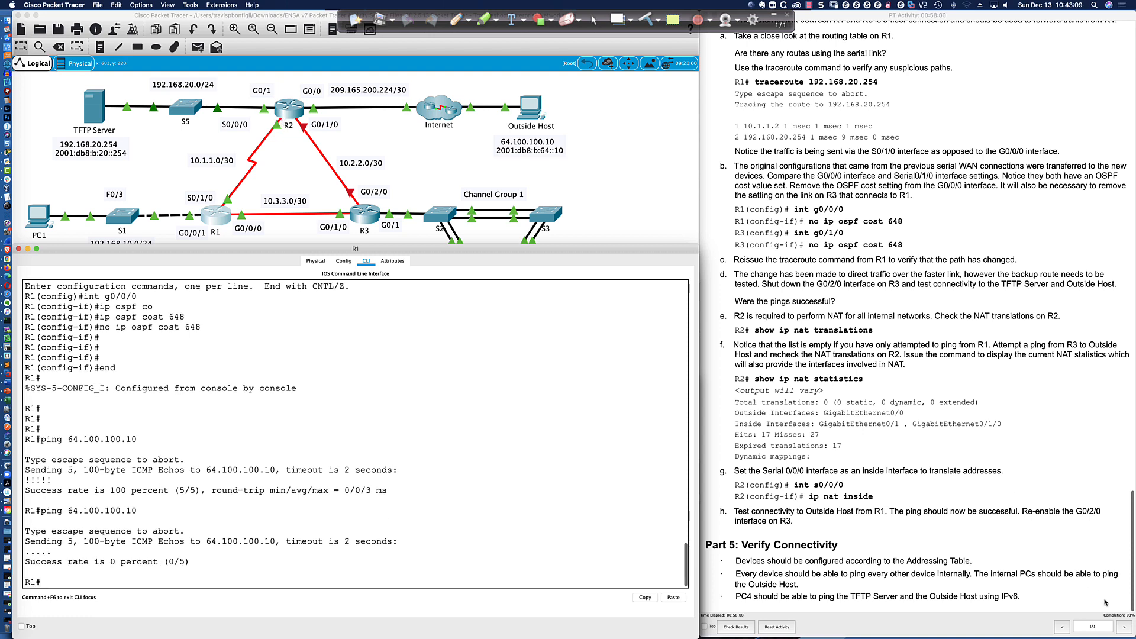
# Exit the configuration listing on R2 and set interface s0/0/0 as a NAT inside interface
pyautogui.click(301, 112)
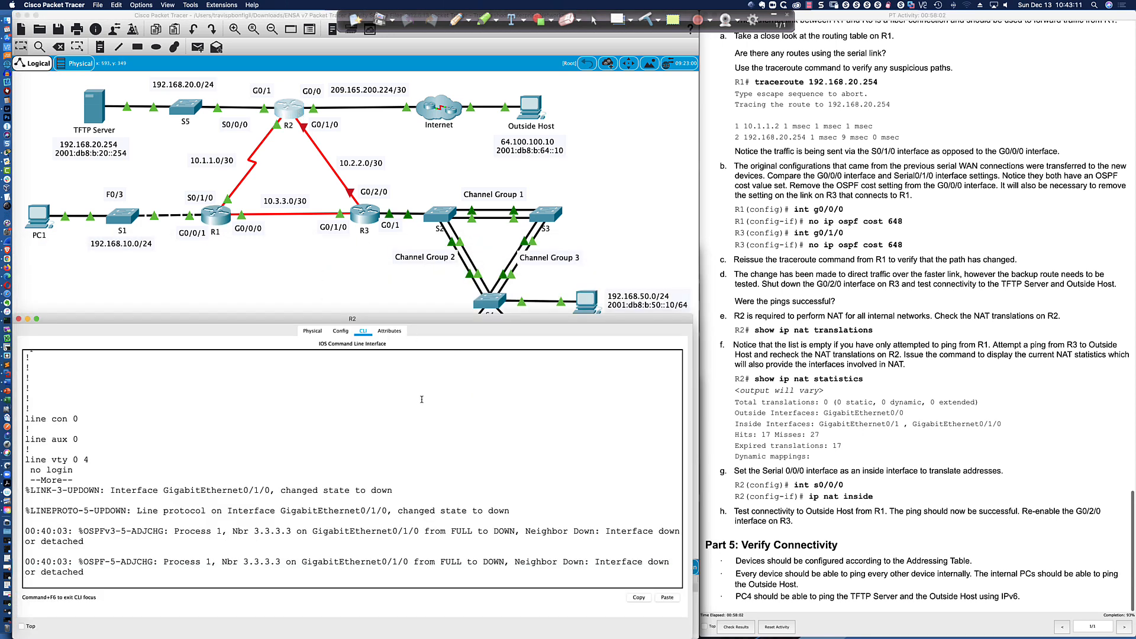
pyautogui.press('Return')
pyautogui.press('Return')
pyautogui.press('Return')
pyautogui.press('Return')
pyautogui.press('Return')
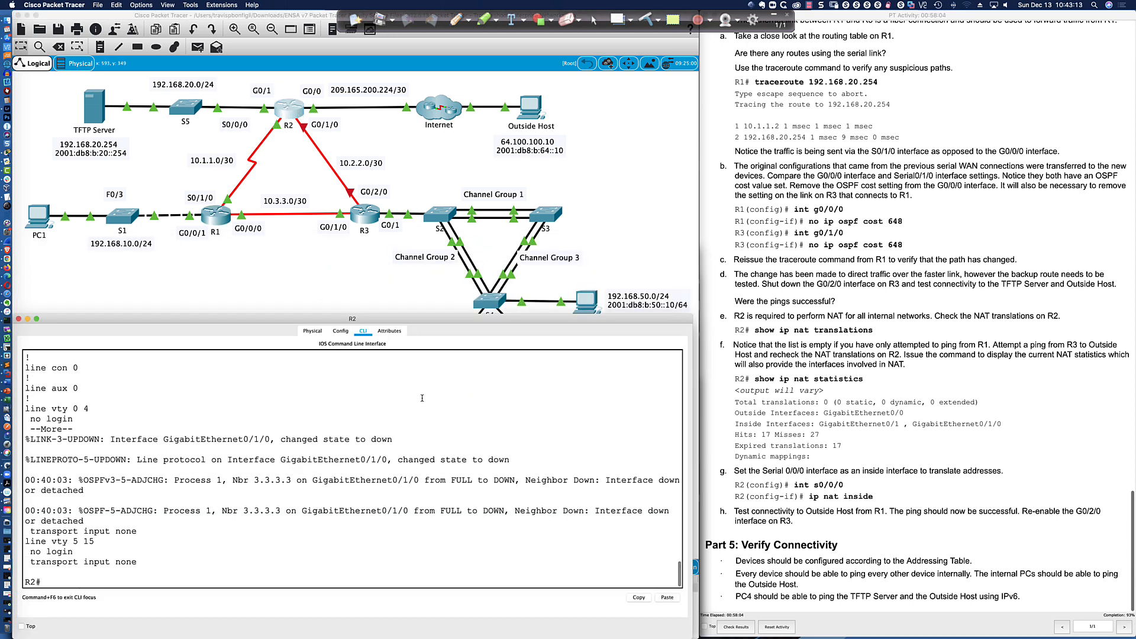
pyautogui.write('conf t')
pyautogui.press('Return')
pyautogui.write('int s0/0/0')
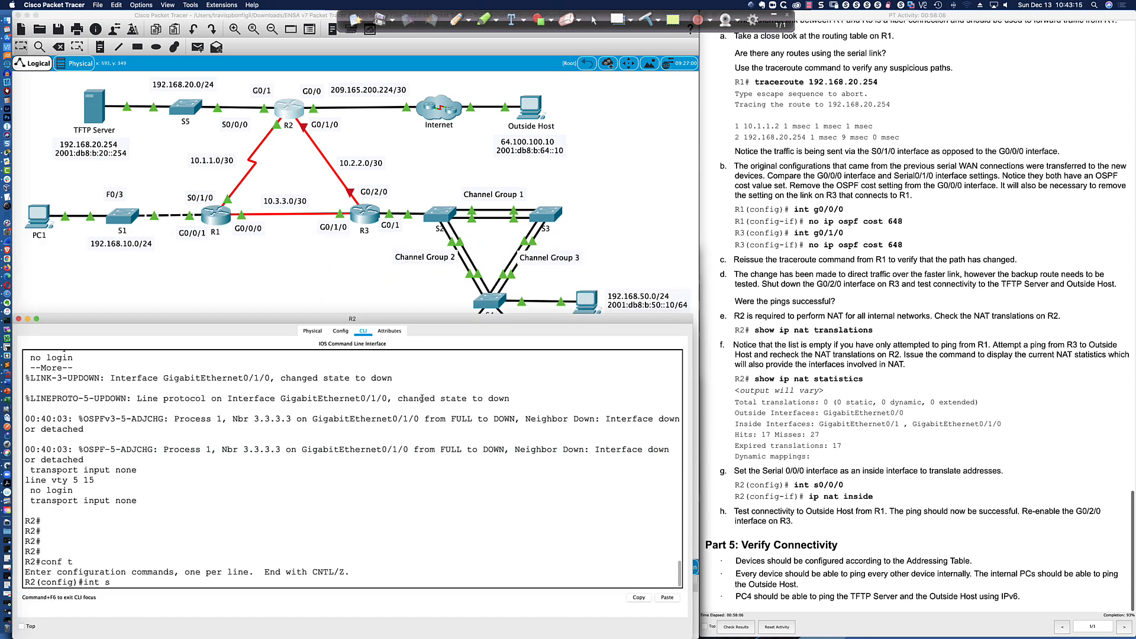
pyautogui.press('Return')
pyautogui.write('ip nat ins')
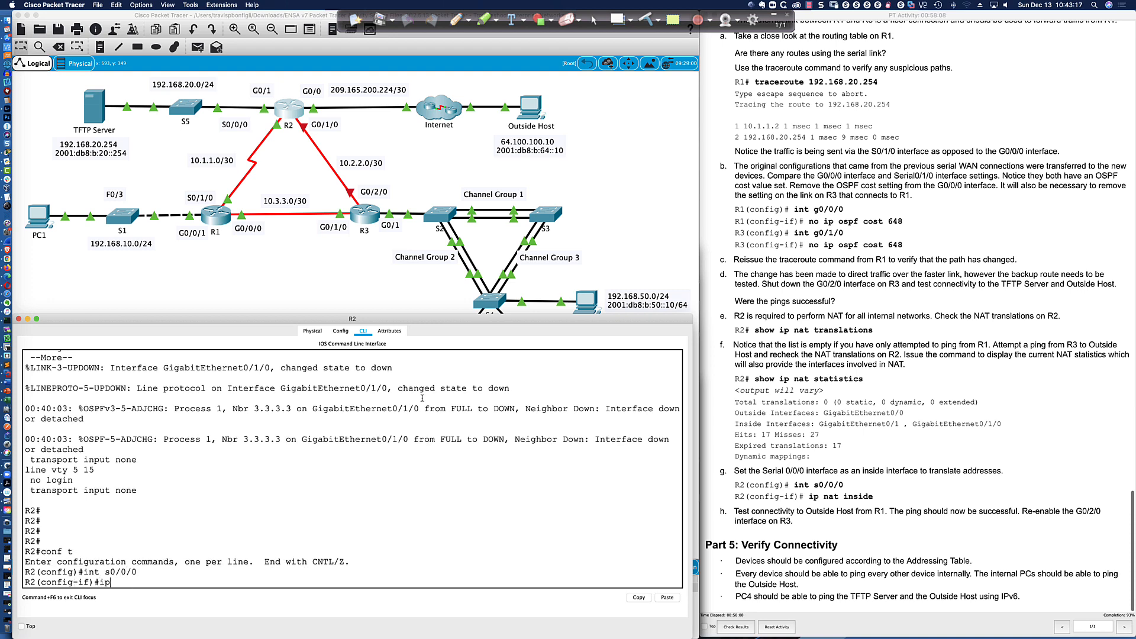
pyautogui.press('Tab')
pyautogui.press('Return')
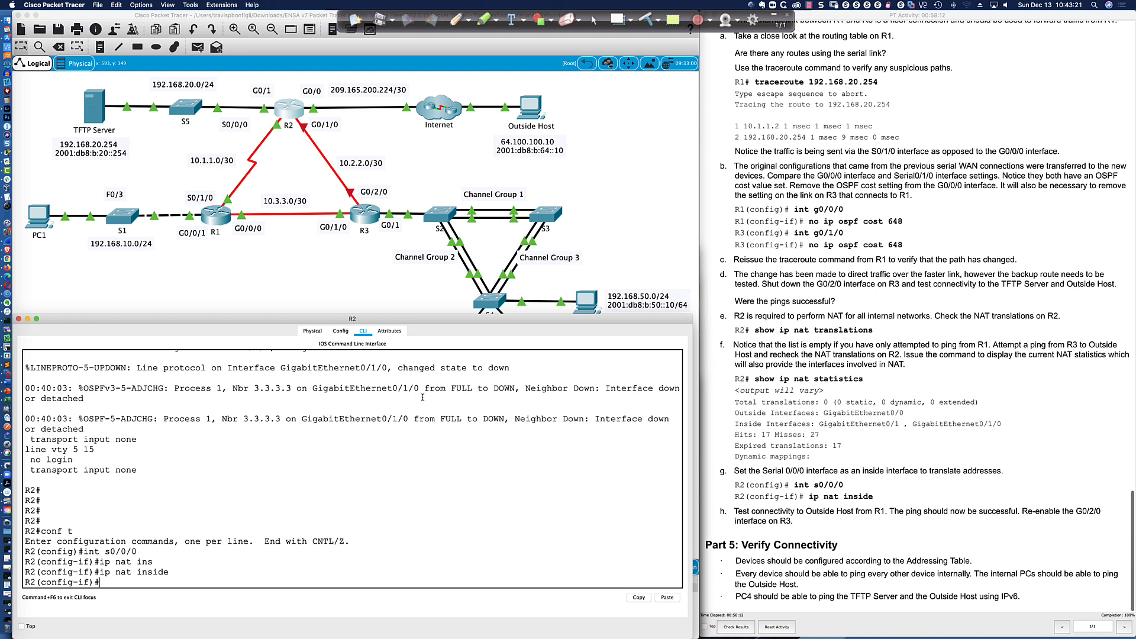
# Bring interface gi0/2/0 on R3 back up with no shutdown
pyautogui.click(366, 215)
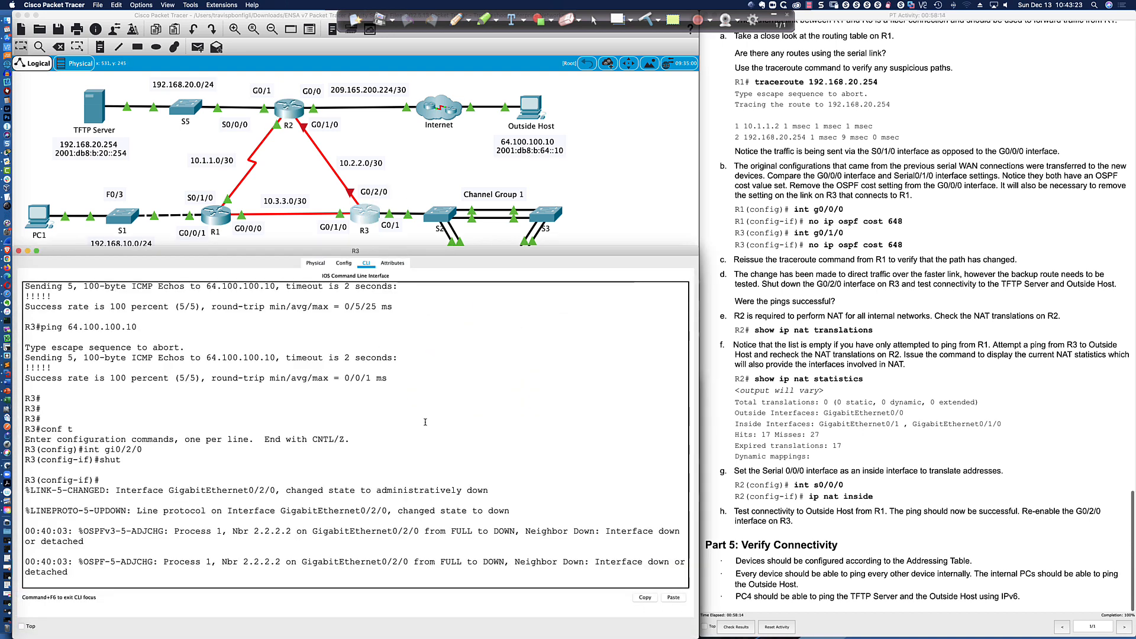
pyautogui.press('Return')
pyautogui.press('Return')
pyautogui.press('Return')
pyautogui.press('Return')
pyautogui.write('nfig-if)#no sh')
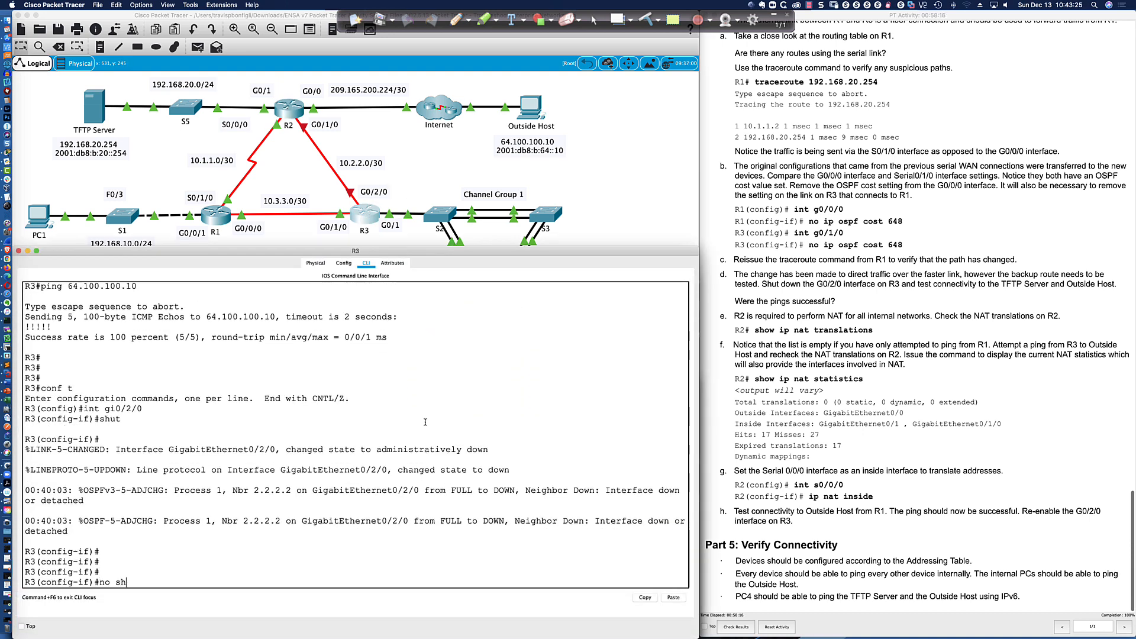
pyautogui.write('ut')
pyautogui.press('Return')
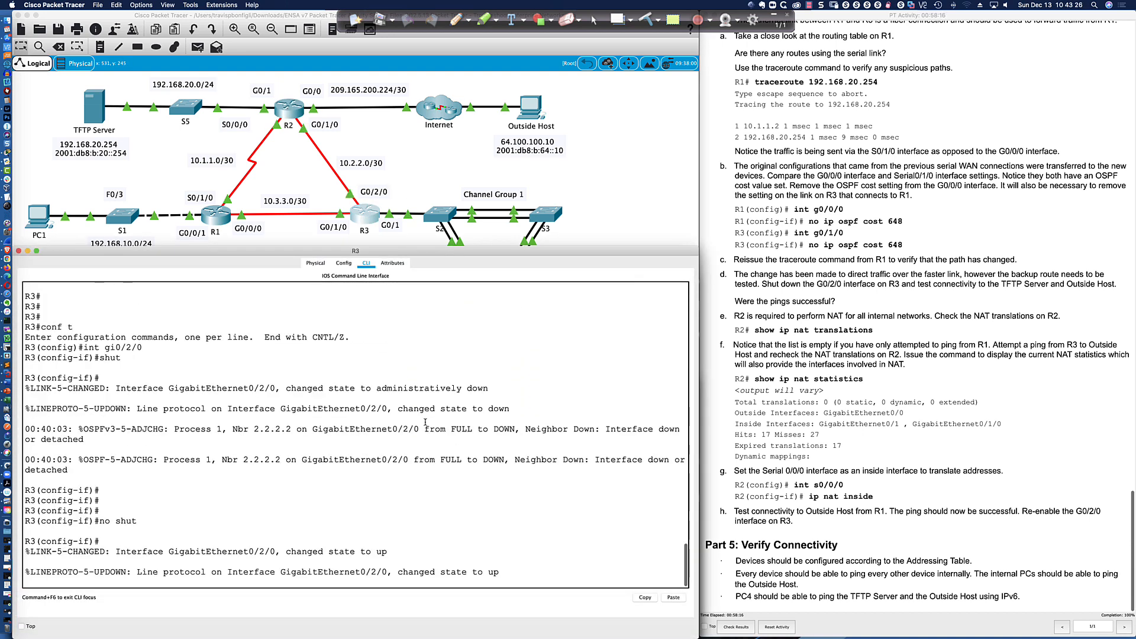
# Ping Outside Host at 64.100.100.10 from R1 several times to test connectivity after the NAT change on R2
pyautogui.click(211, 224)
pyautogui.press('Up')
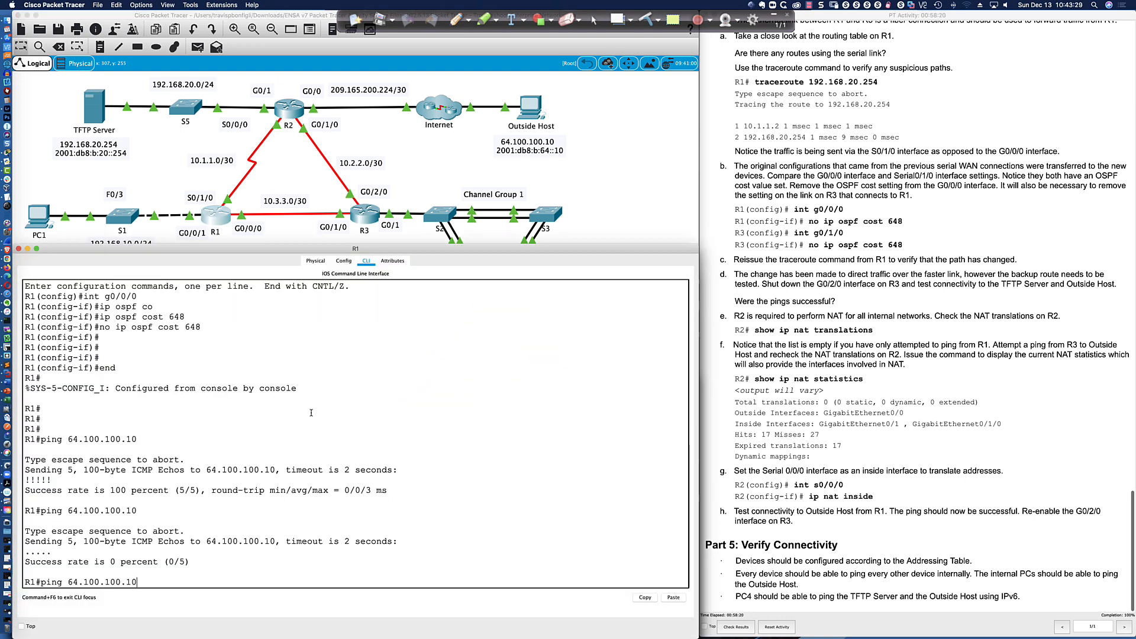
pyautogui.press('Return')
pyautogui.press('Up')
pyautogui.press('Return')
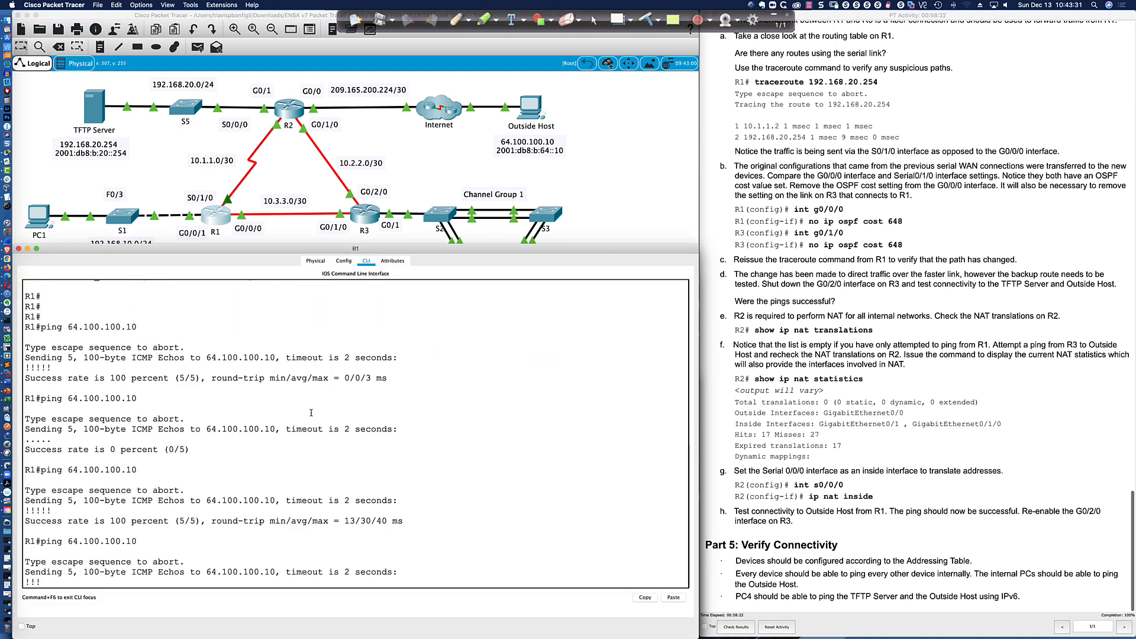
pyautogui.press('Up')
pyautogui.press('Return')
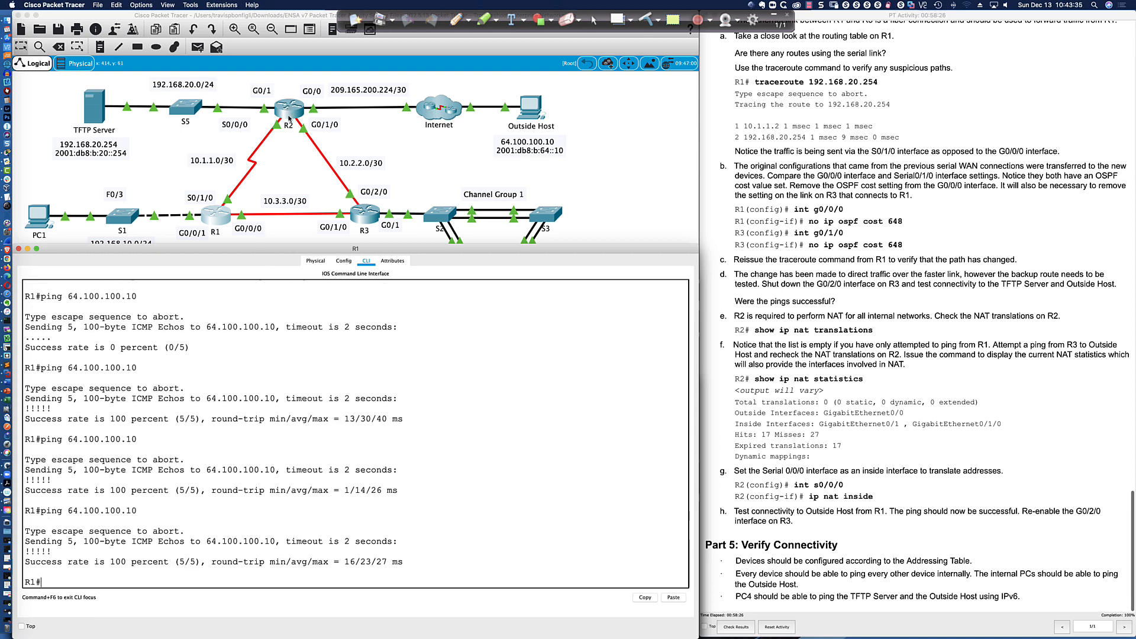
# Shut down R3's gi0/2/0 interface again to test the serial backup path with the corrected NAT
pyautogui.moveTo(361, 214); pyautogui.dragTo(362, 217)
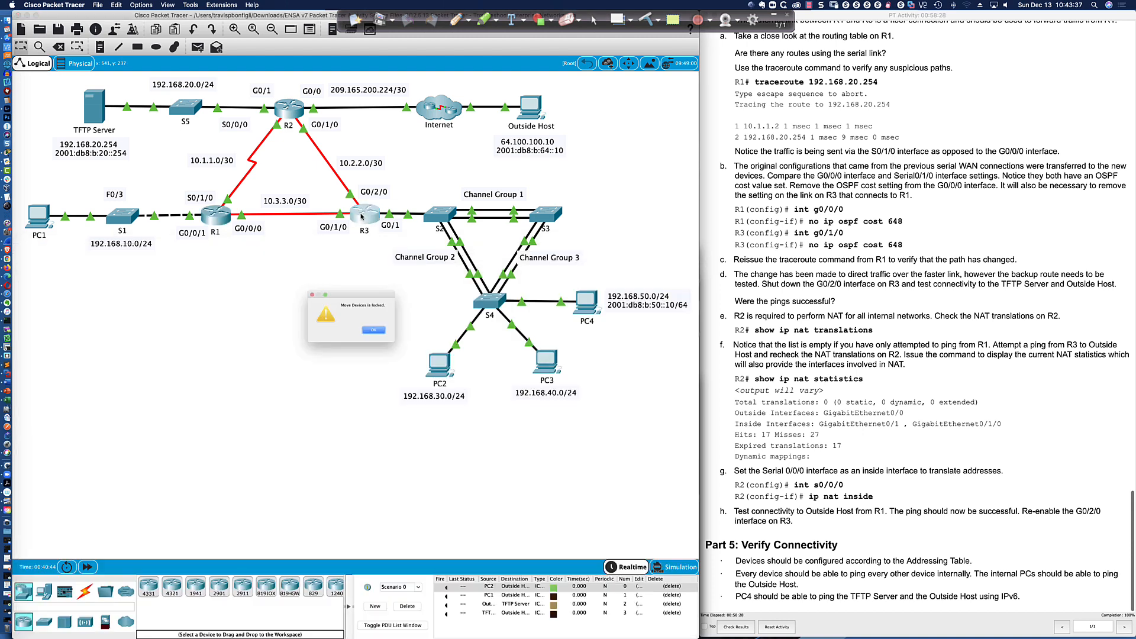
pyautogui.click(381, 334)
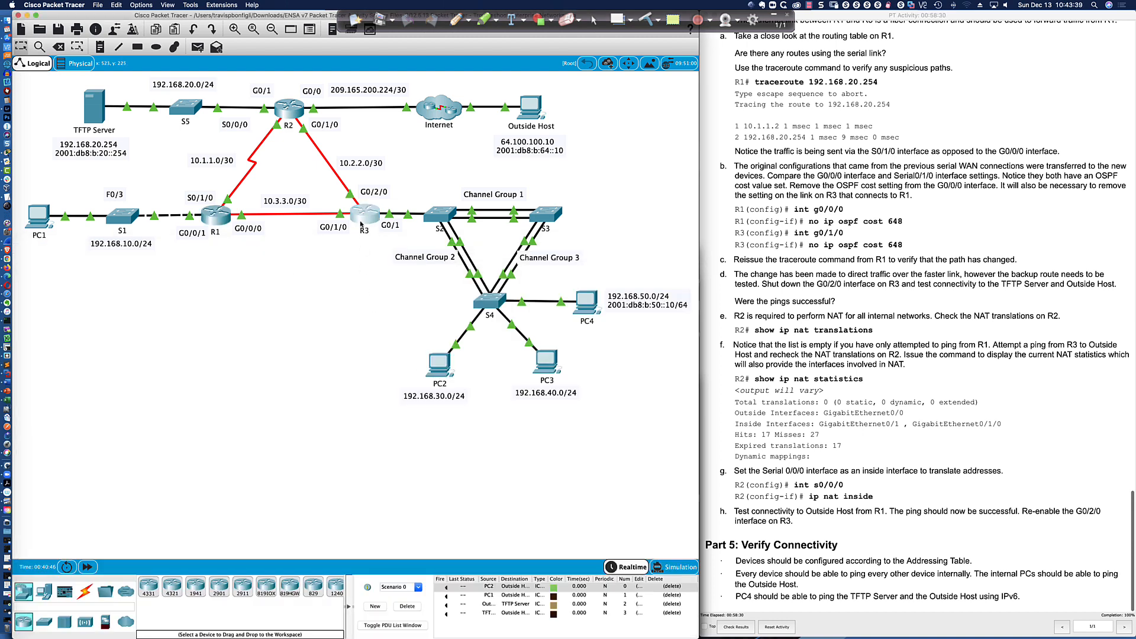
pyautogui.click(361, 221)
pyautogui.press('Return')
pyautogui.press('Return')
pyautogui.press('Return')
pyautogui.write('shut')
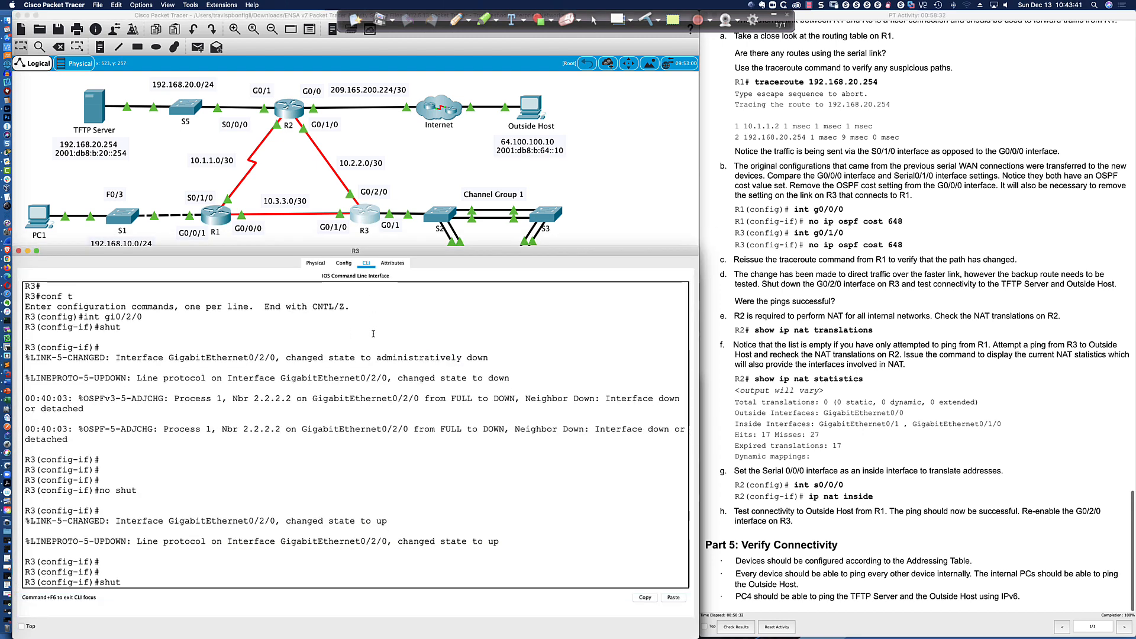
pyautogui.press('Return')
# Ping 64.100.100.10 repeatedly from R1 while R3's gi0/2/0 interface is shut down
pyautogui.click(226, 212)
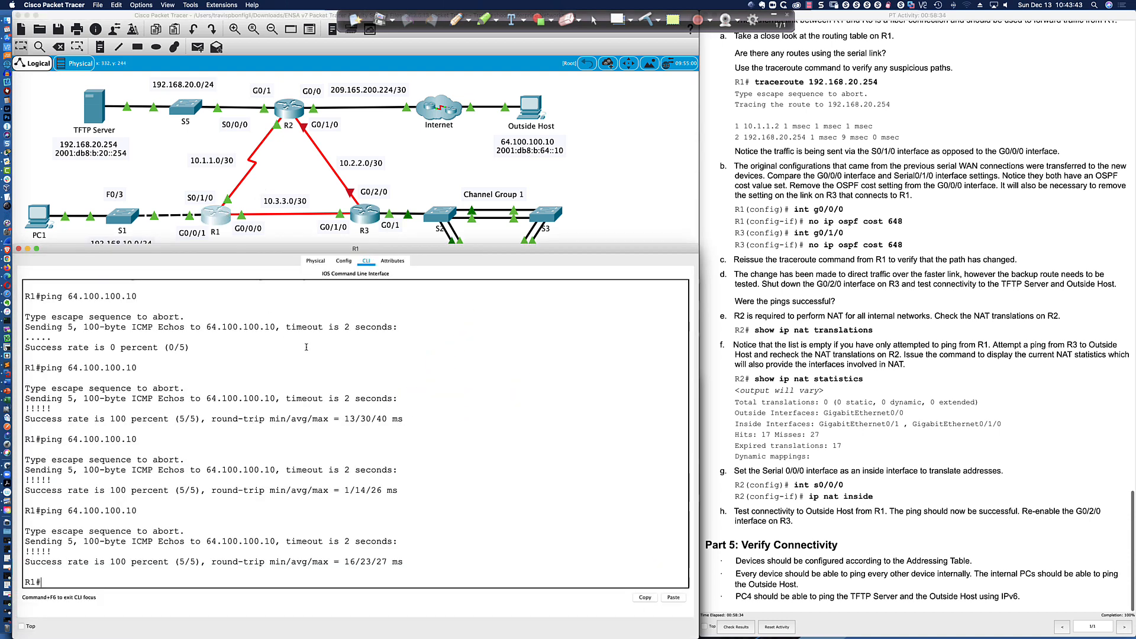
pyautogui.press('Up')
pyautogui.press('Return')
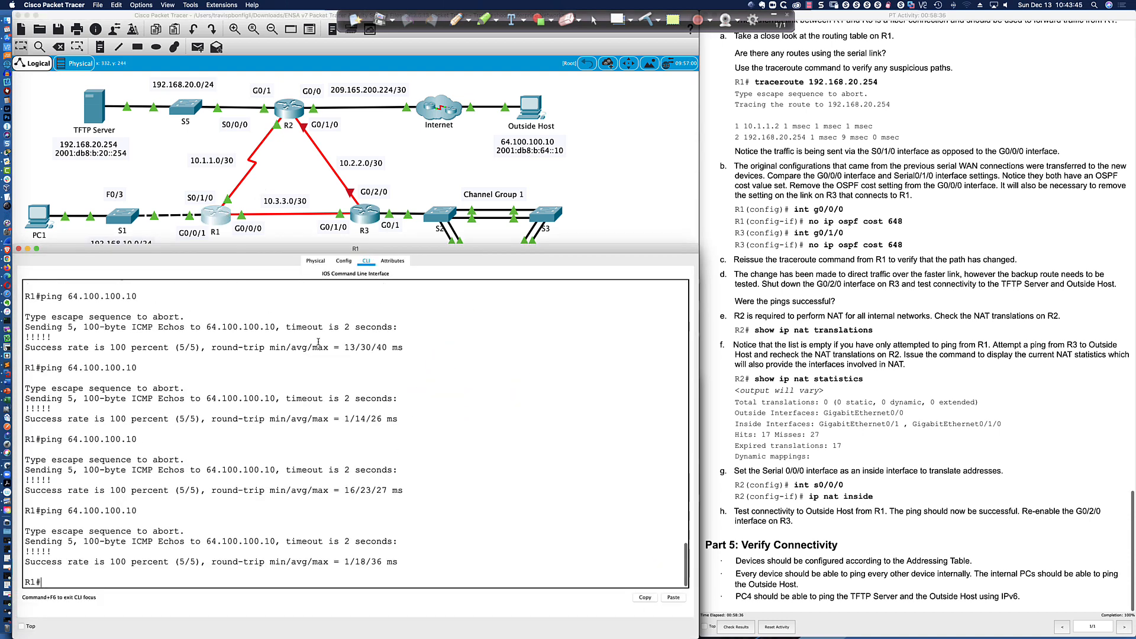
pyautogui.press('Up')
pyautogui.press('Return')
pyautogui.press('Up')
pyautogui.press('Return')
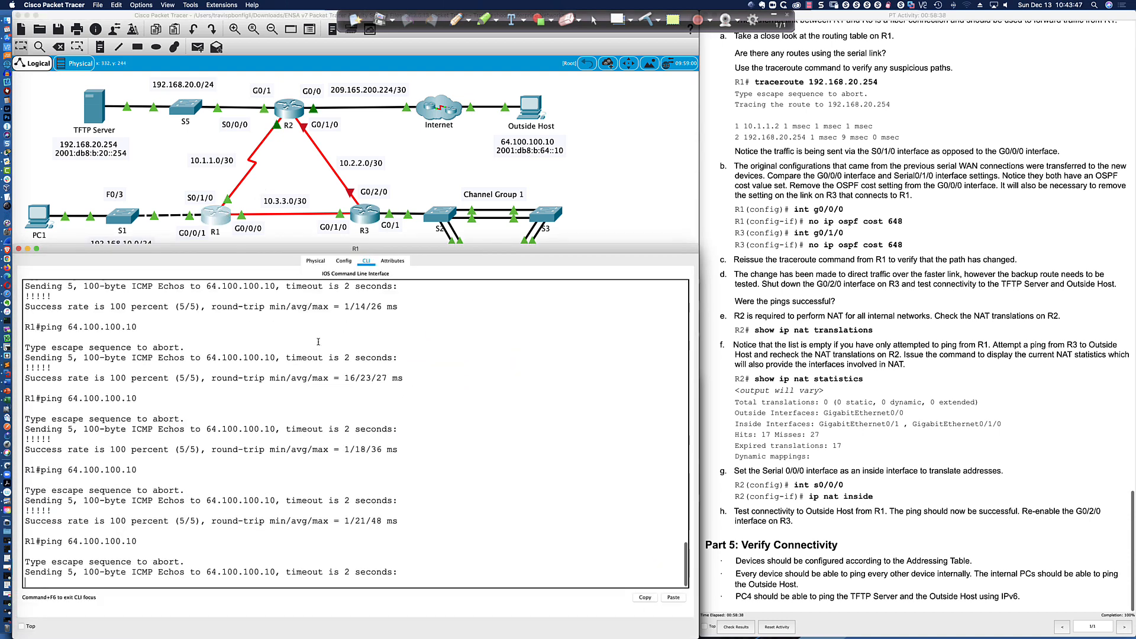
pyautogui.press('Up')
pyautogui.press('Return')
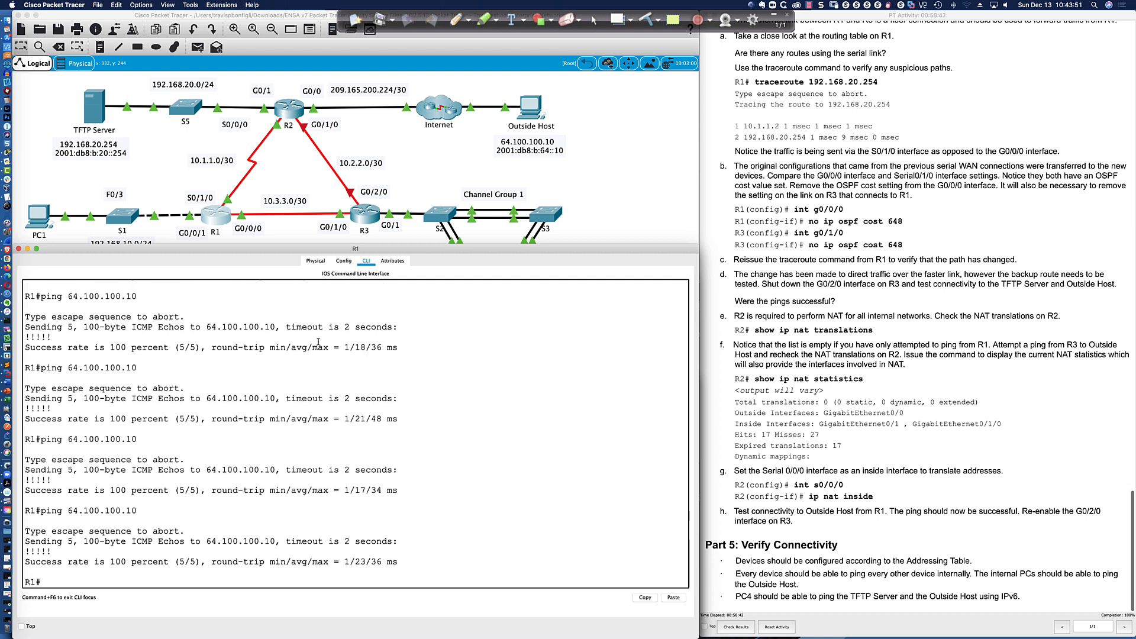
pyautogui.press('Up')
pyautogui.press('Return')
# Re-enable the gi0/2/0 interface on R3 with no shut
pyautogui.click(365, 216)
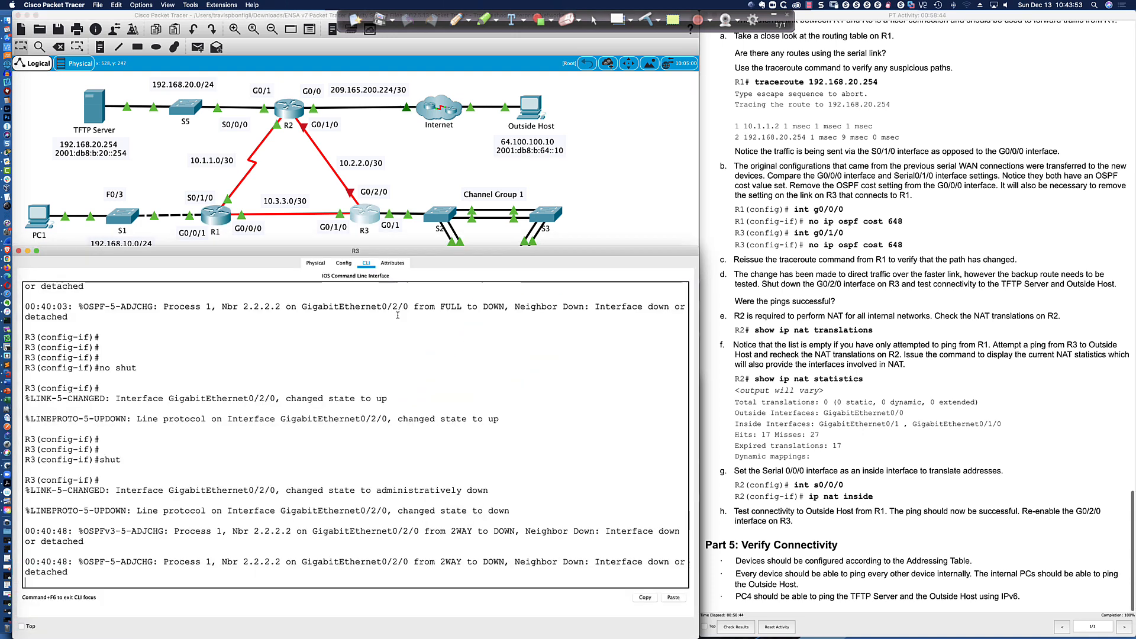
pyautogui.write('no shut')
pyautogui.press('Return')
pyautogui.press('Return')
pyautogui.press('Return')
pyautogui.press('Return')
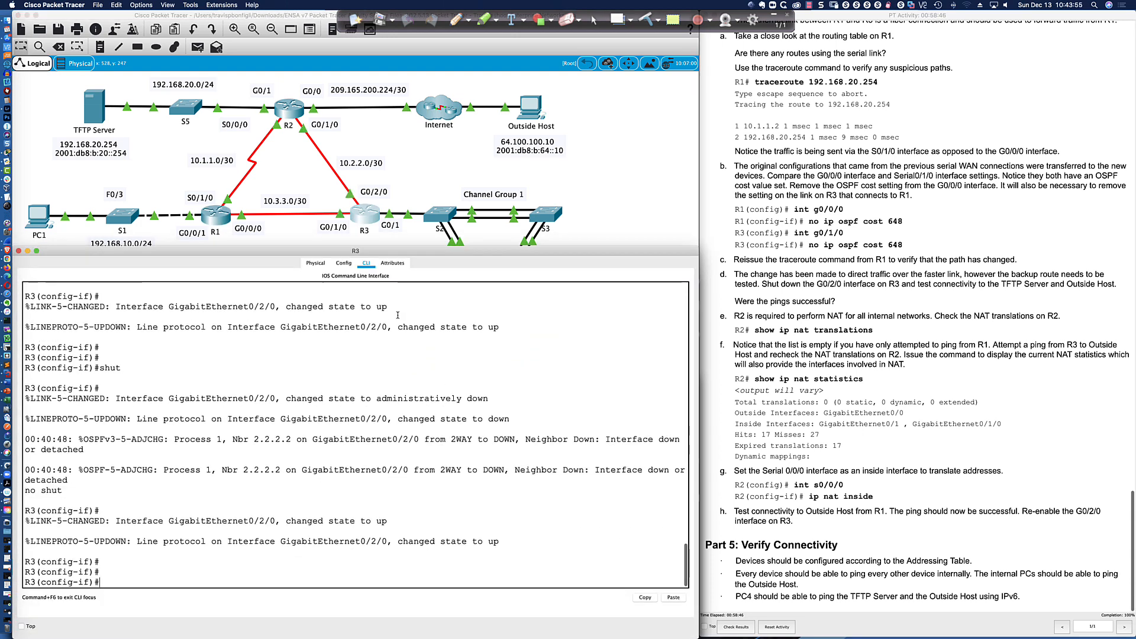
pyautogui.press('Return')
pyautogui.press('Return')
pyautogui.press('Return')
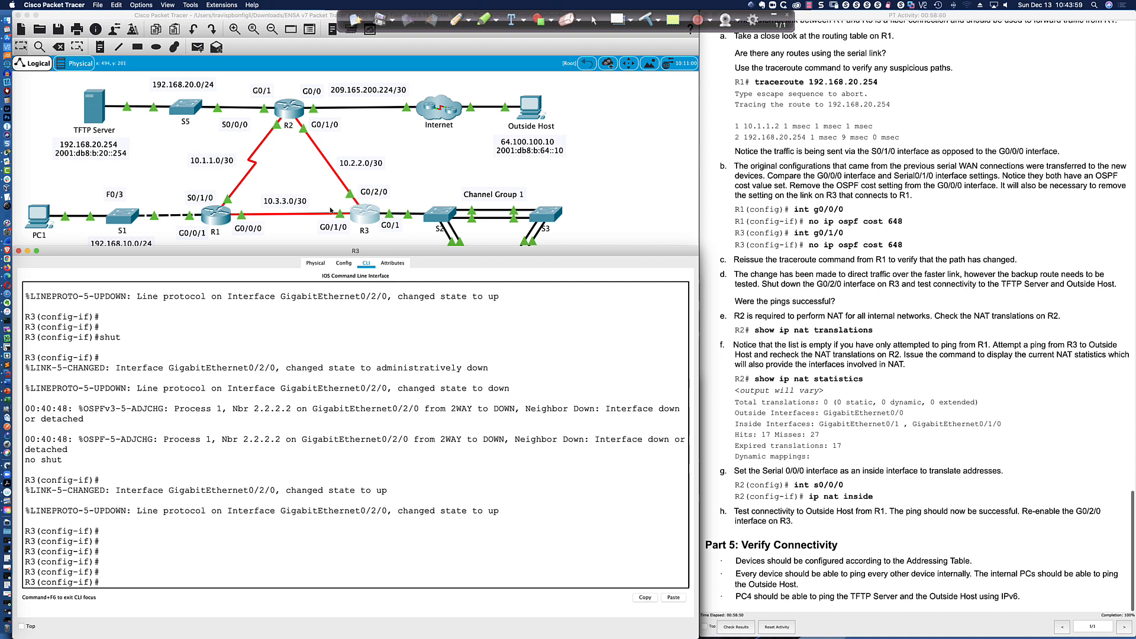
# Ping 64.100.100.10 from R1 once more with R3's gi0/2/0 re-enabled, and switch to the presentation's title slide
pyautogui.click(216, 216)
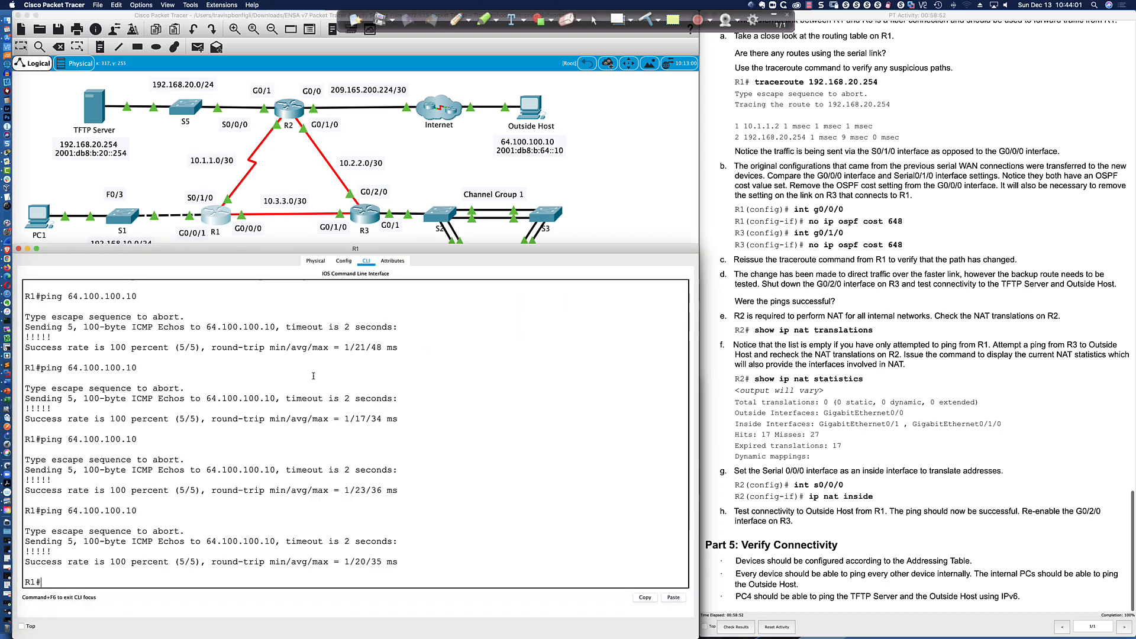
pyautogui.press('Return')
pyautogui.press('Return')
pyautogui.press('Return')
pyautogui.write('s')
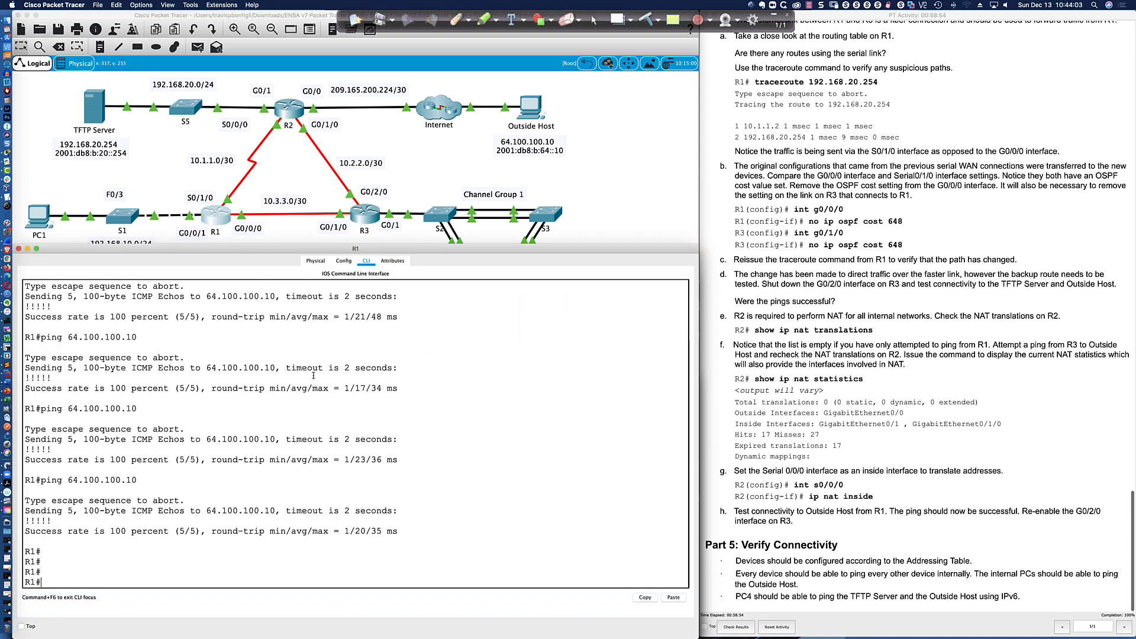
pyautogui.press('Up')
pyautogui.press('Return')
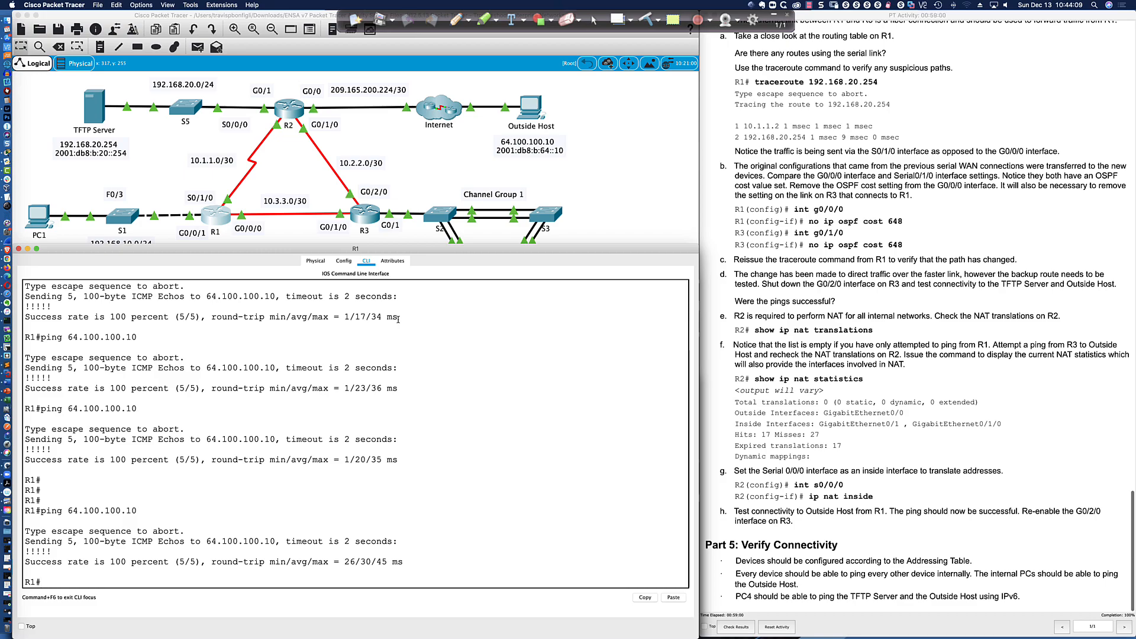
pyautogui.press('super+Tab')
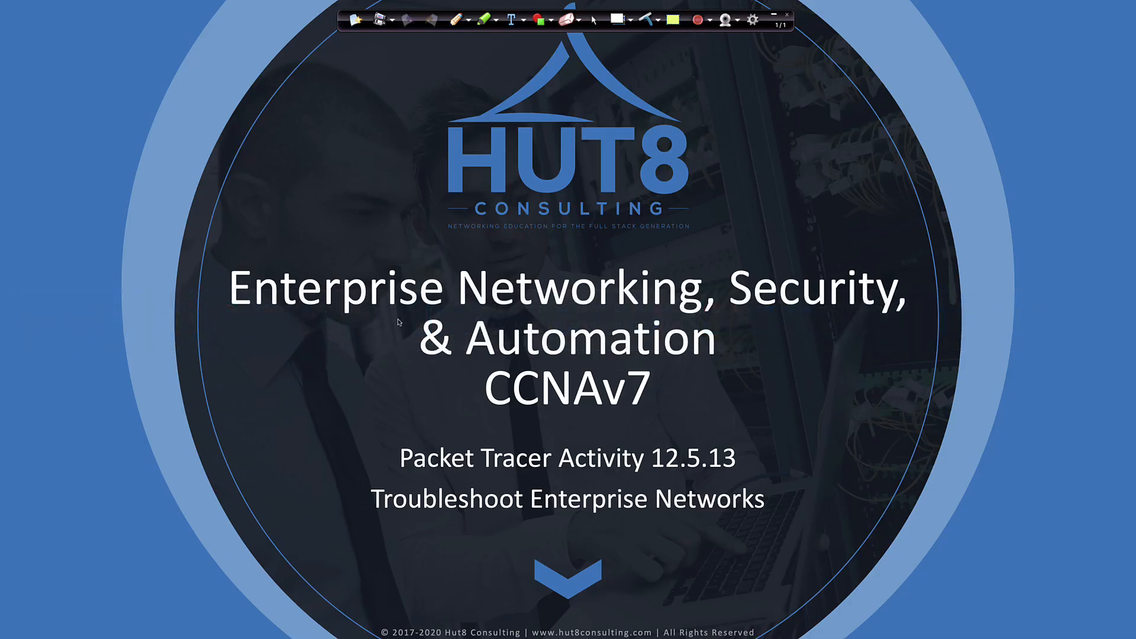